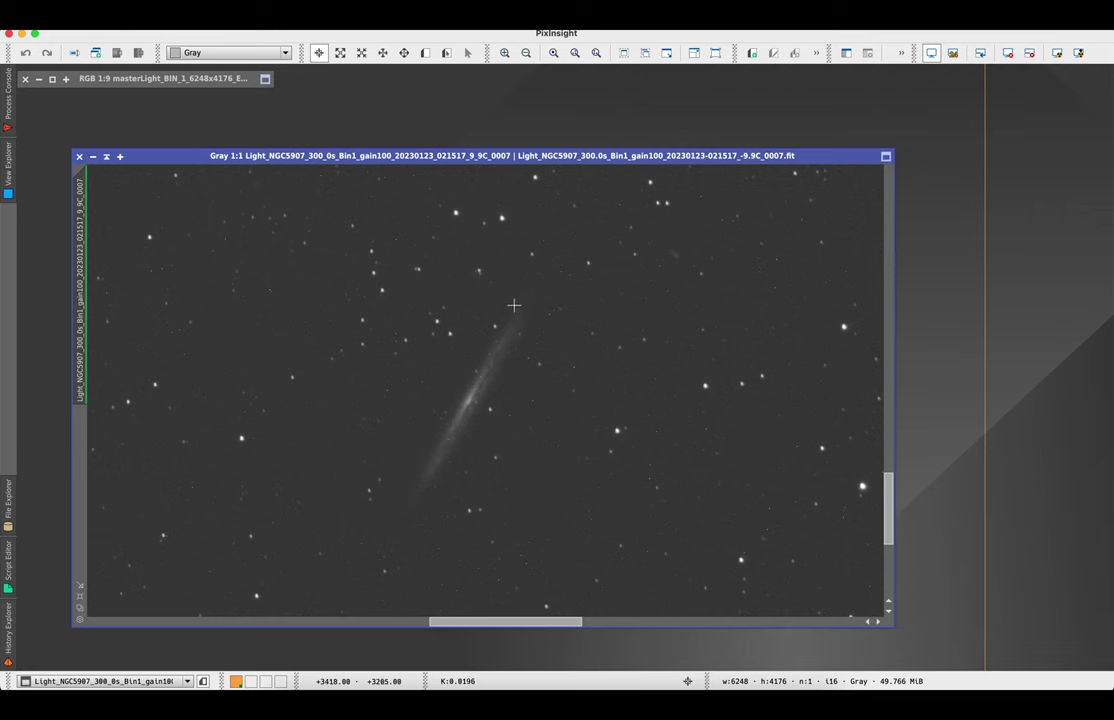
# - Examine the edge-on galaxy and the bright comet with its tail in the single 300 s NGC5907 light frame
pyautogui.scroll(-1, 513, 322)
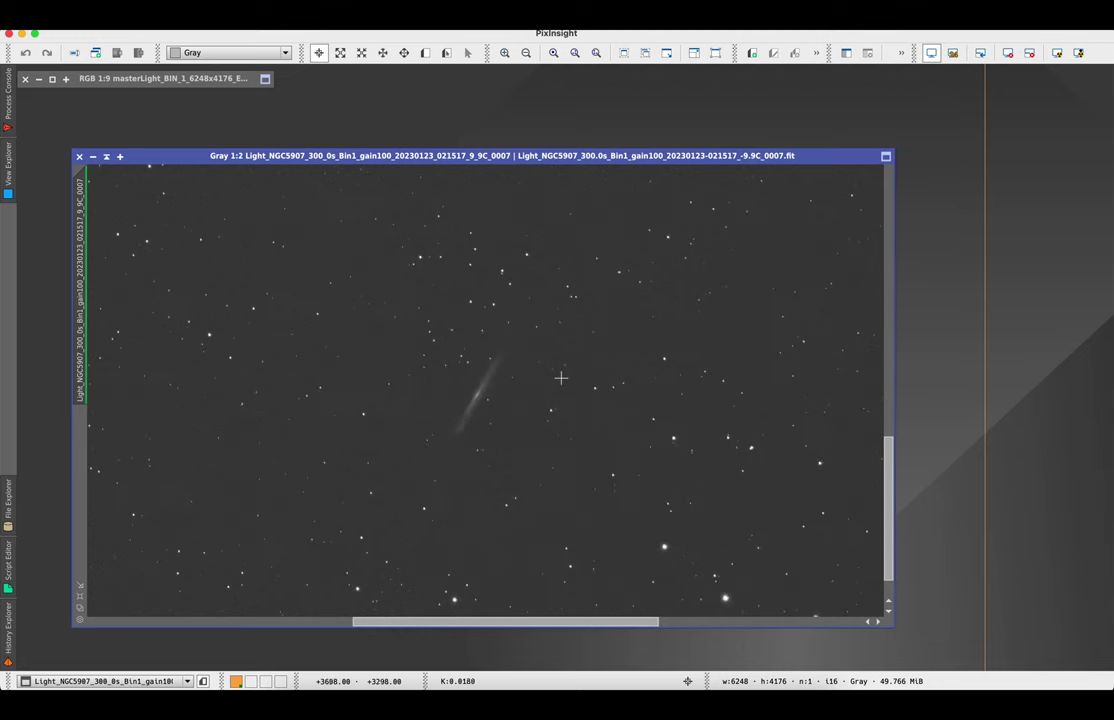
pyautogui.scroll(-1, 584, 405)
pyautogui.scroll(-1, 582, 413)
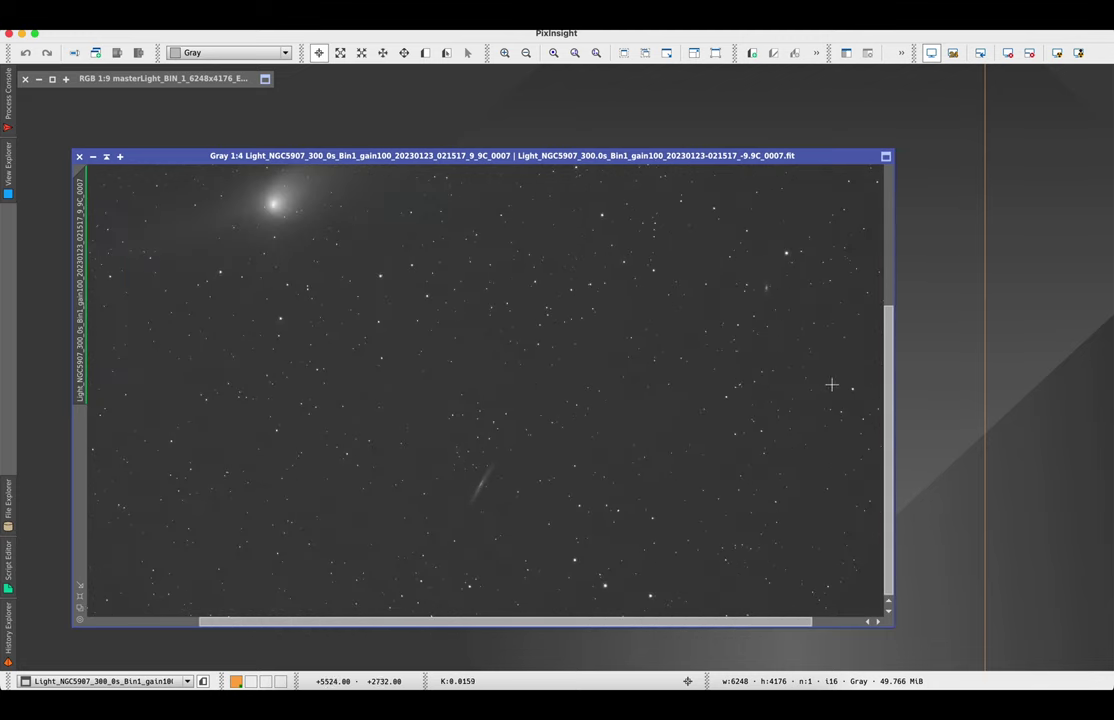
pyautogui.moveTo(893, 341); pyautogui.dragTo(888, 298)
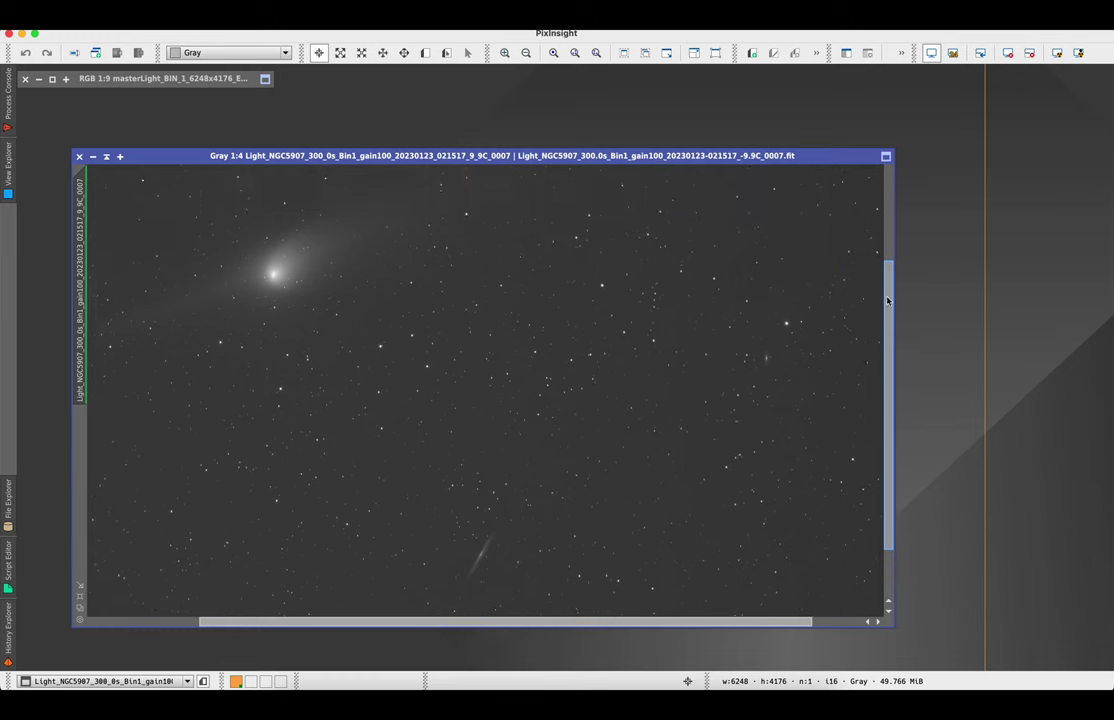
pyautogui.scroll(-1, 640, 420)
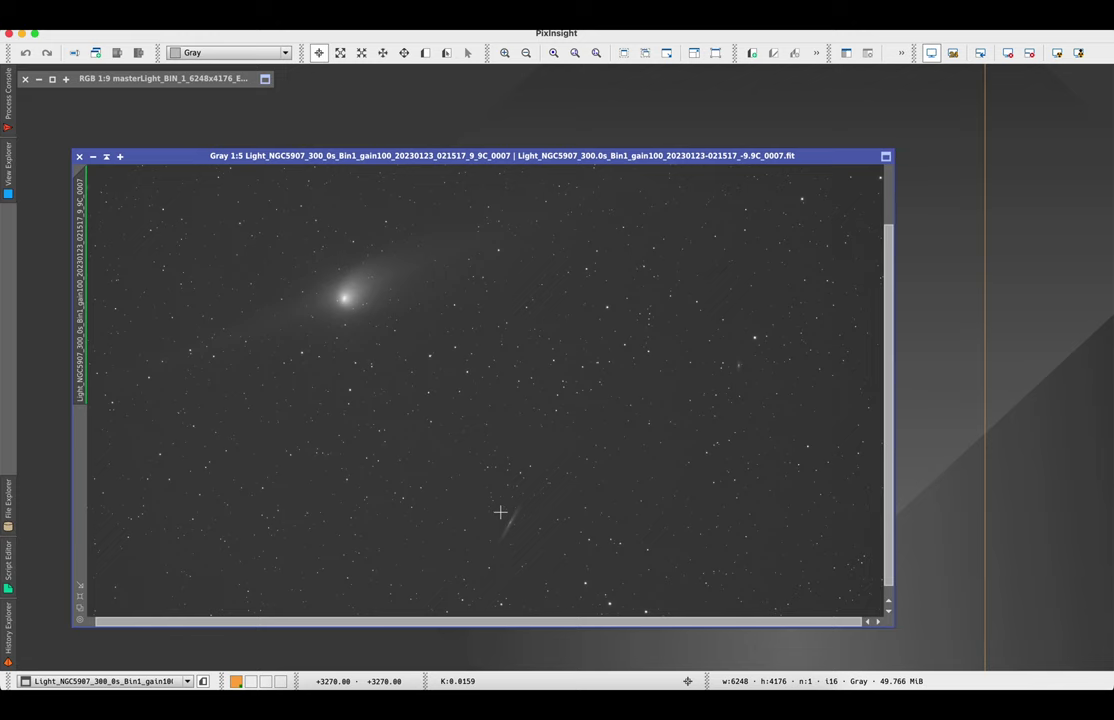
pyautogui.scroll(2, 515, 485)
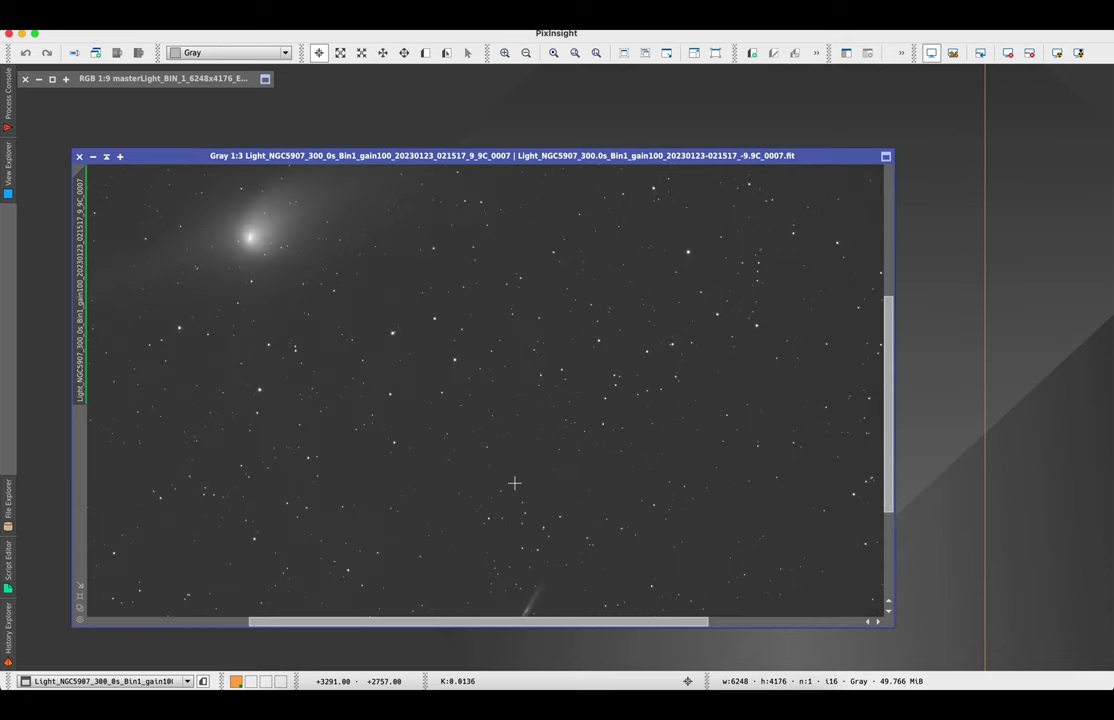
pyautogui.moveTo(888, 350); pyautogui.dragTo(888, 430)
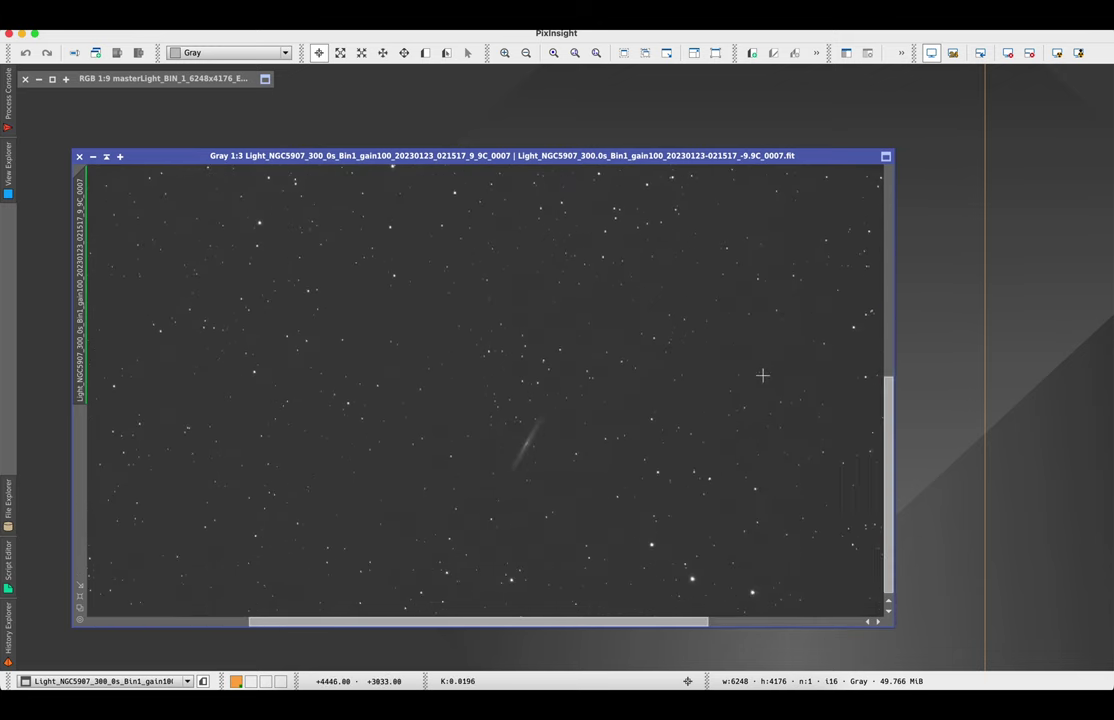
pyautogui.scroll(-2, 760, 375)
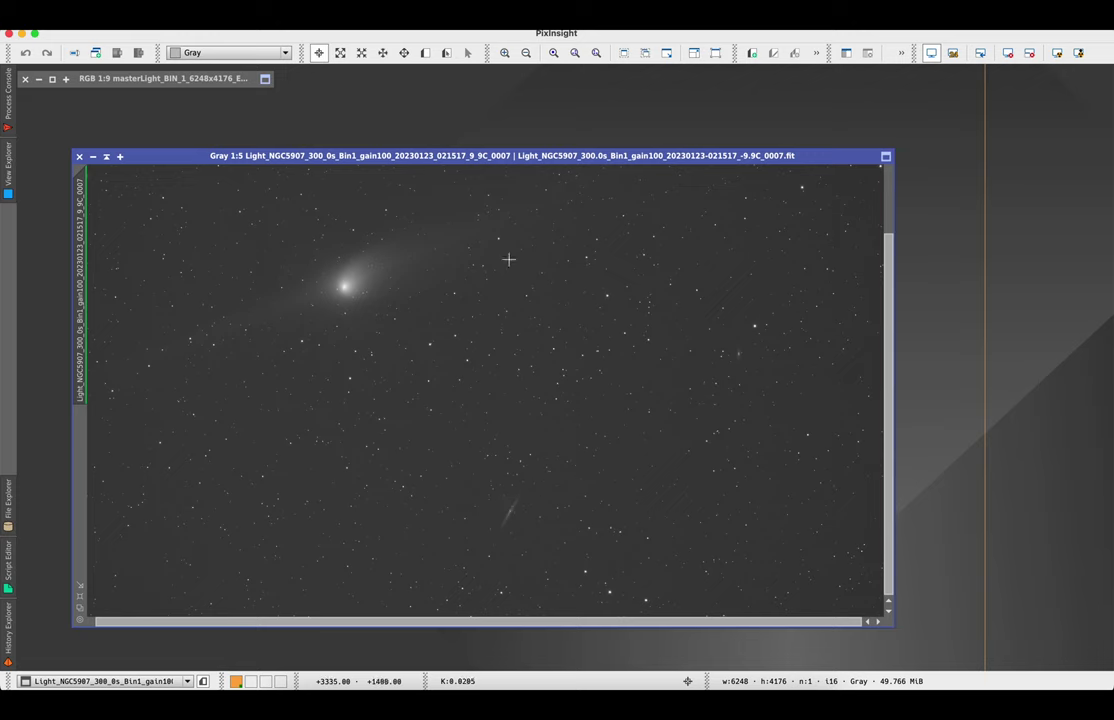
pyautogui.scroll(2, 350, 226)
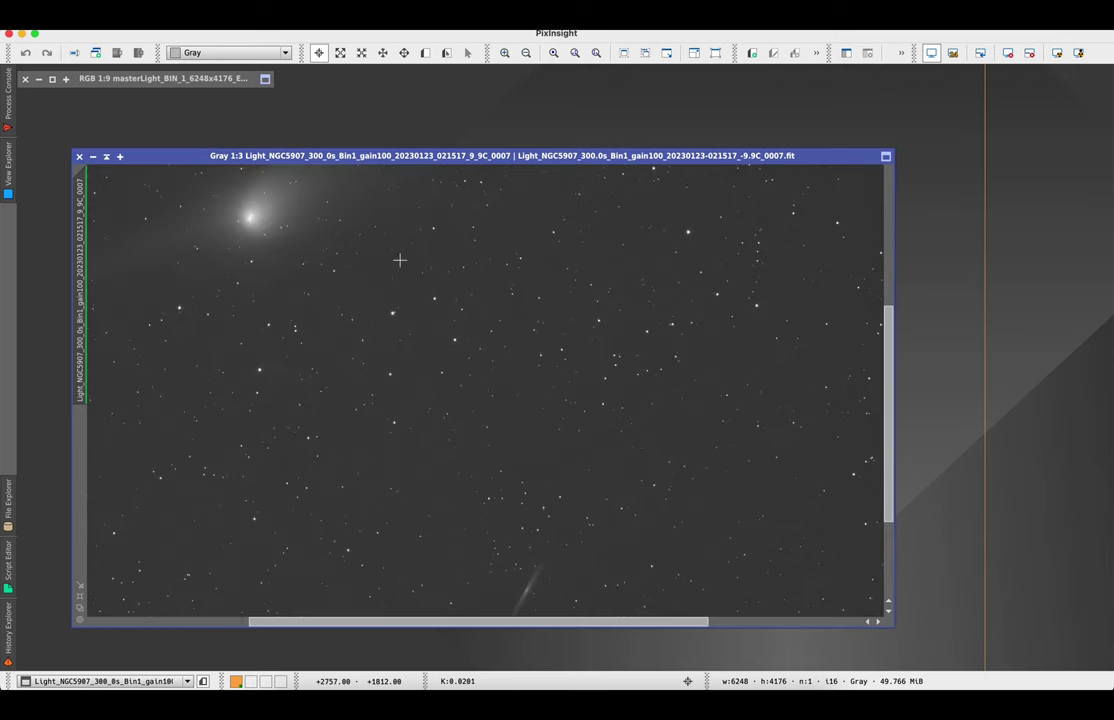
pyautogui.scroll(5, 866, 320)
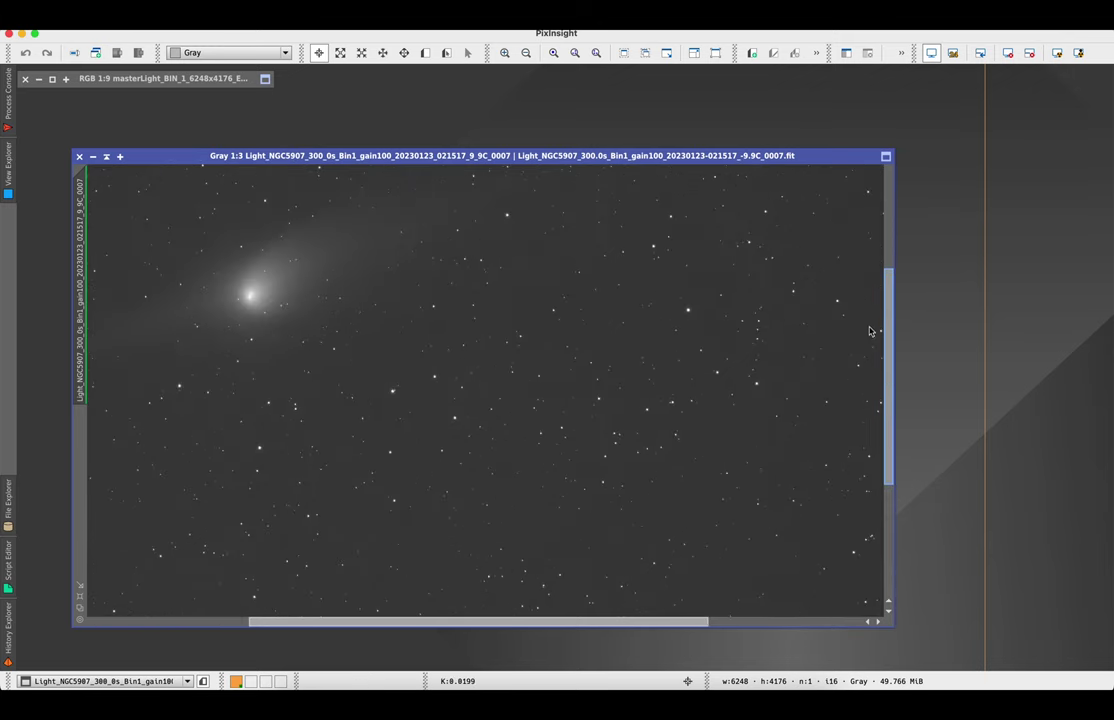
pyautogui.scroll(2, 862, 308)
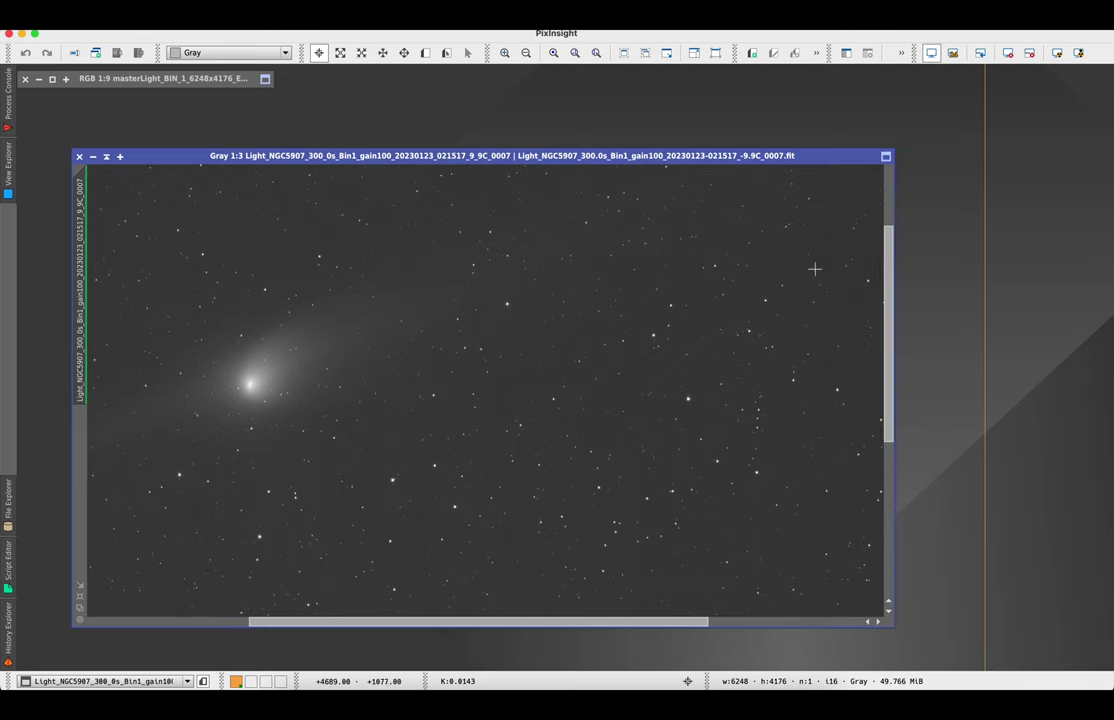
pyautogui.moveTo(890, 282); pyautogui.dragTo(888, 368)
pyautogui.scroll(-2, 788, 411)
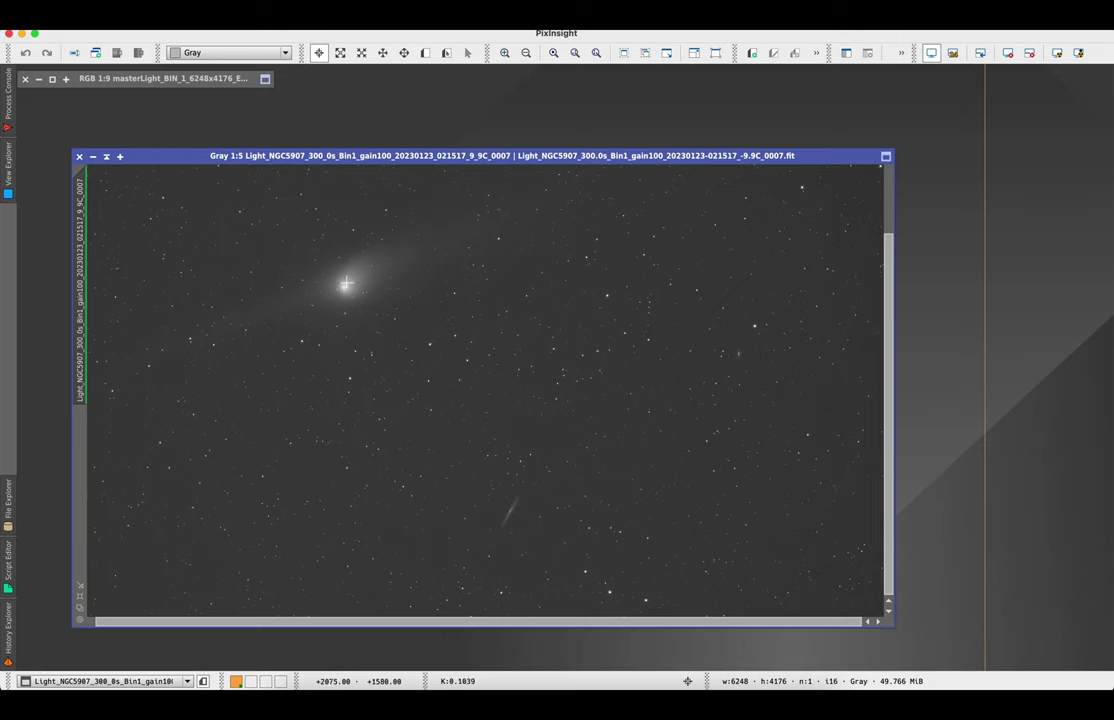
pyautogui.scroll(-1, 368, 330)
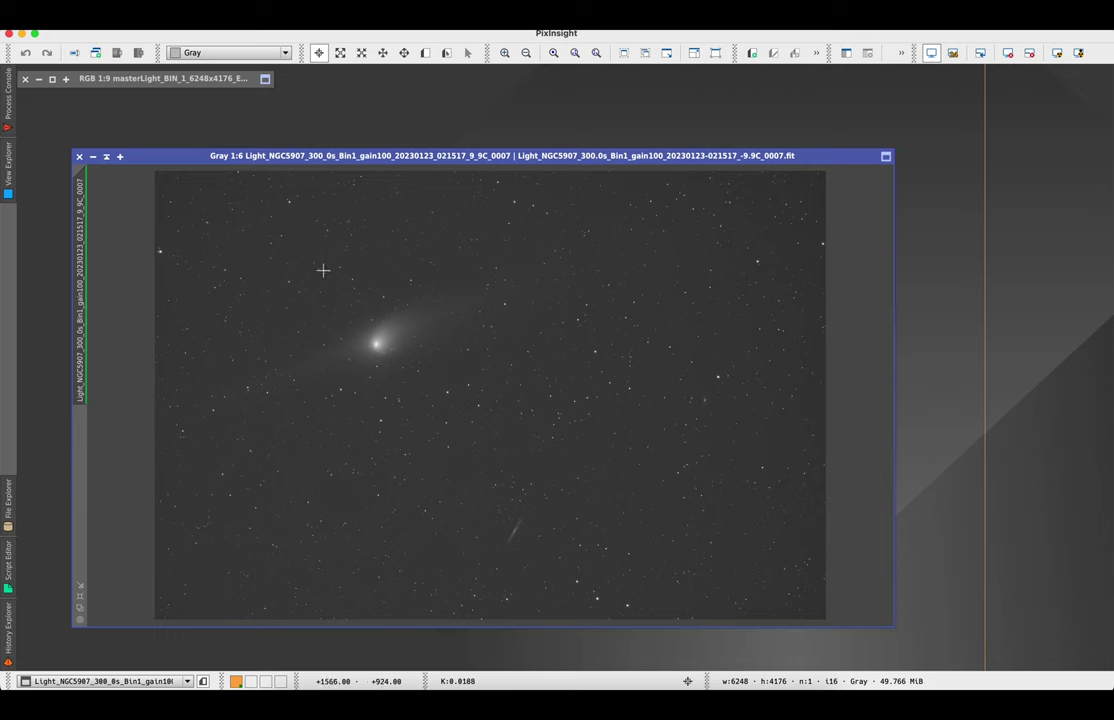
# - Close the single NGC5907 light frame and open the WeightedBatchPreprocessing script
pyautogui.click(108, 157)
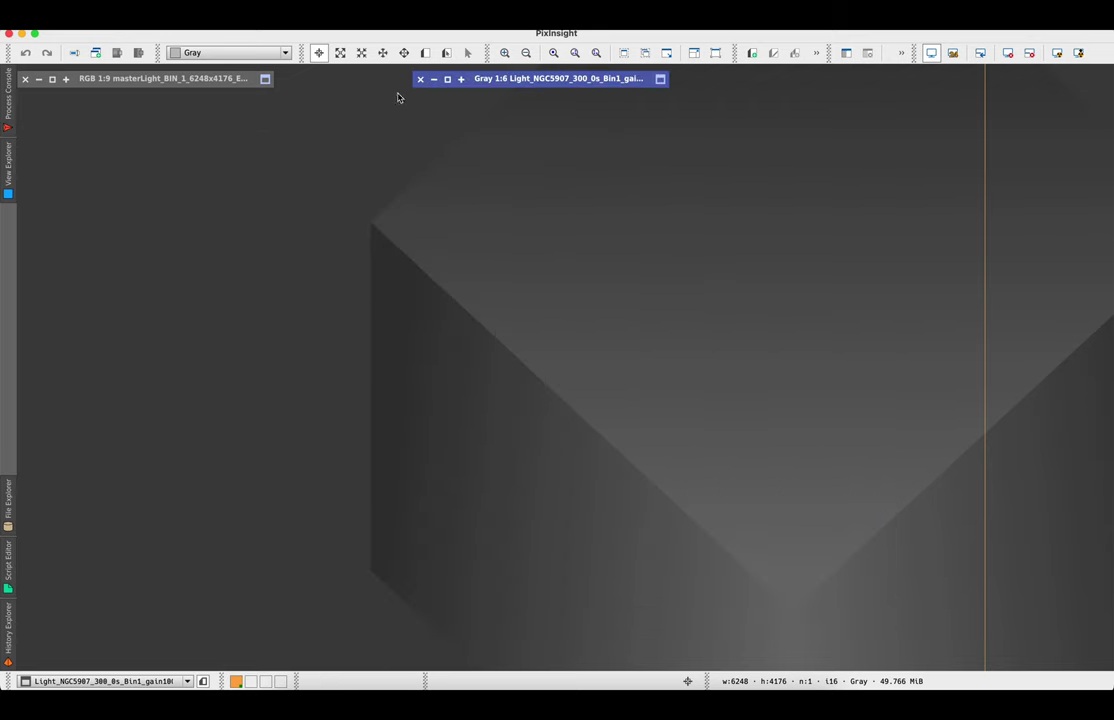
pyautogui.click(420, 79)
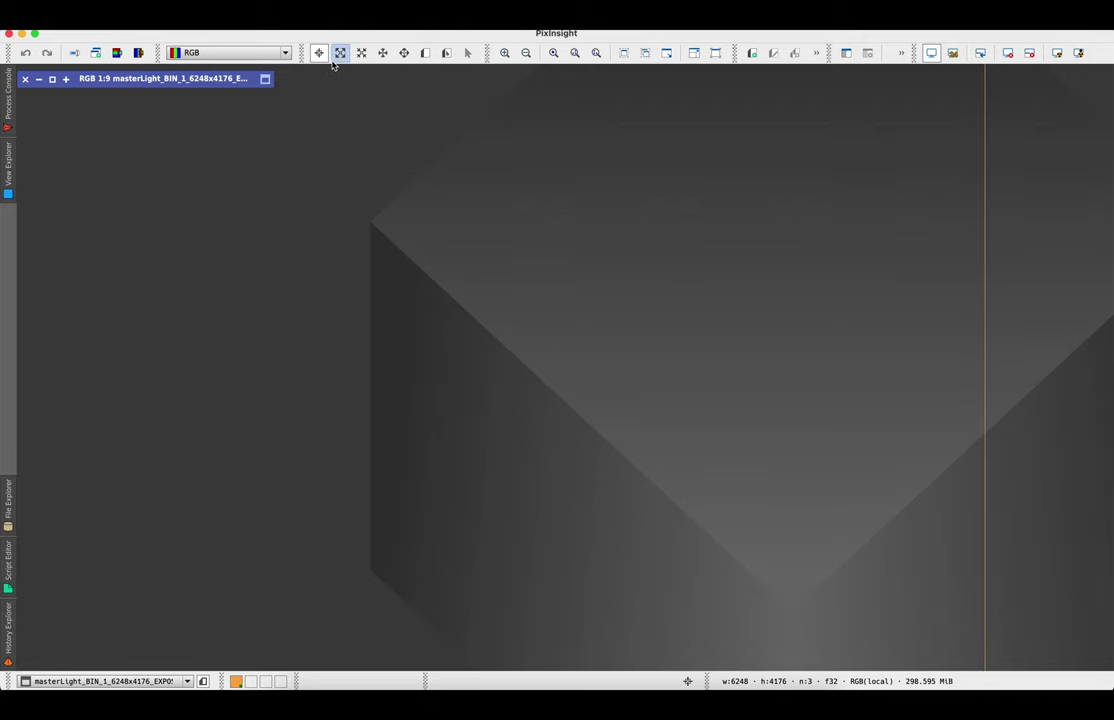
pyautogui.rightClick(266, 33)
pyautogui.press('Right')
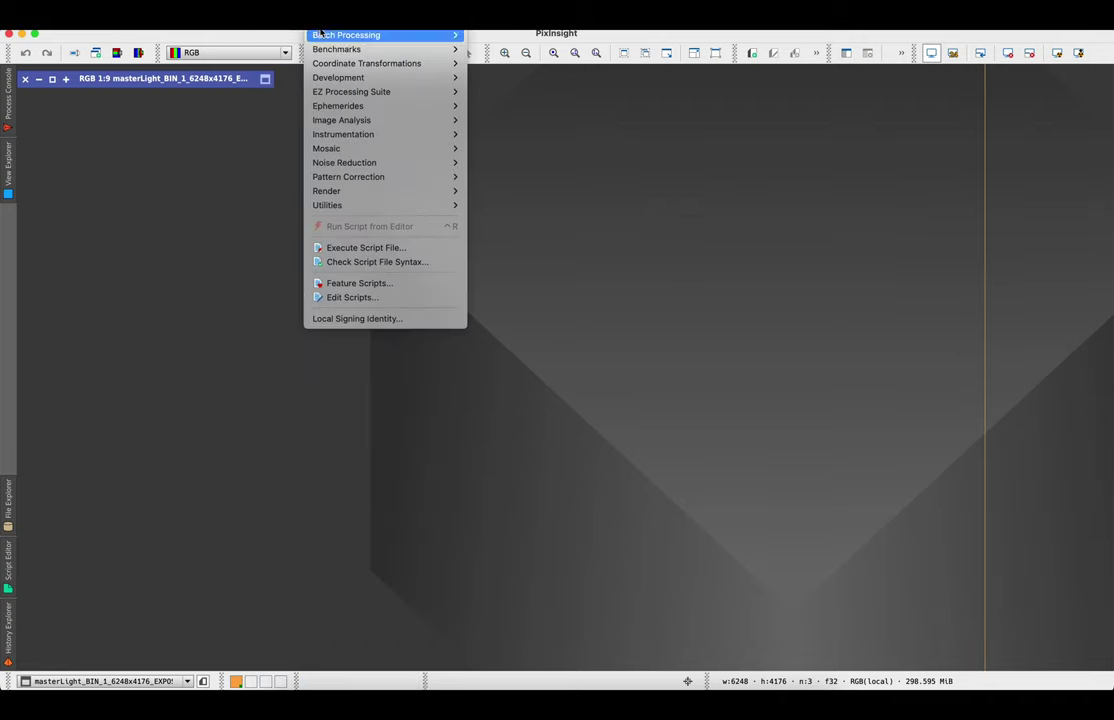
pyautogui.moveTo(430, 35)
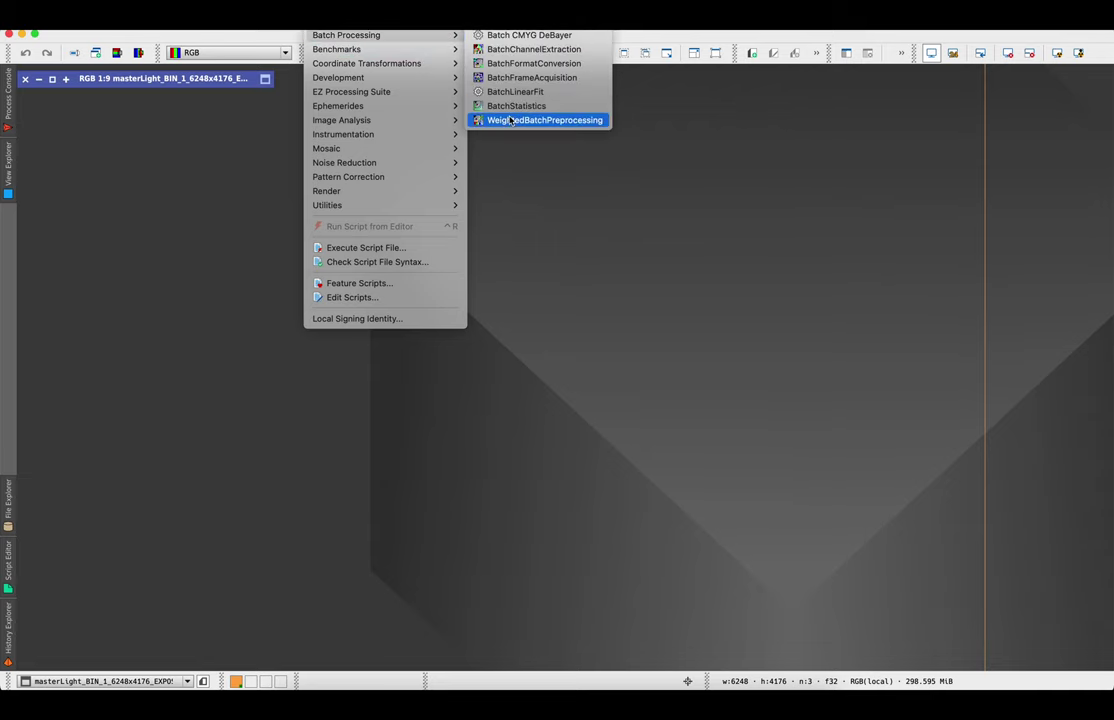
pyautogui.click(508, 120)
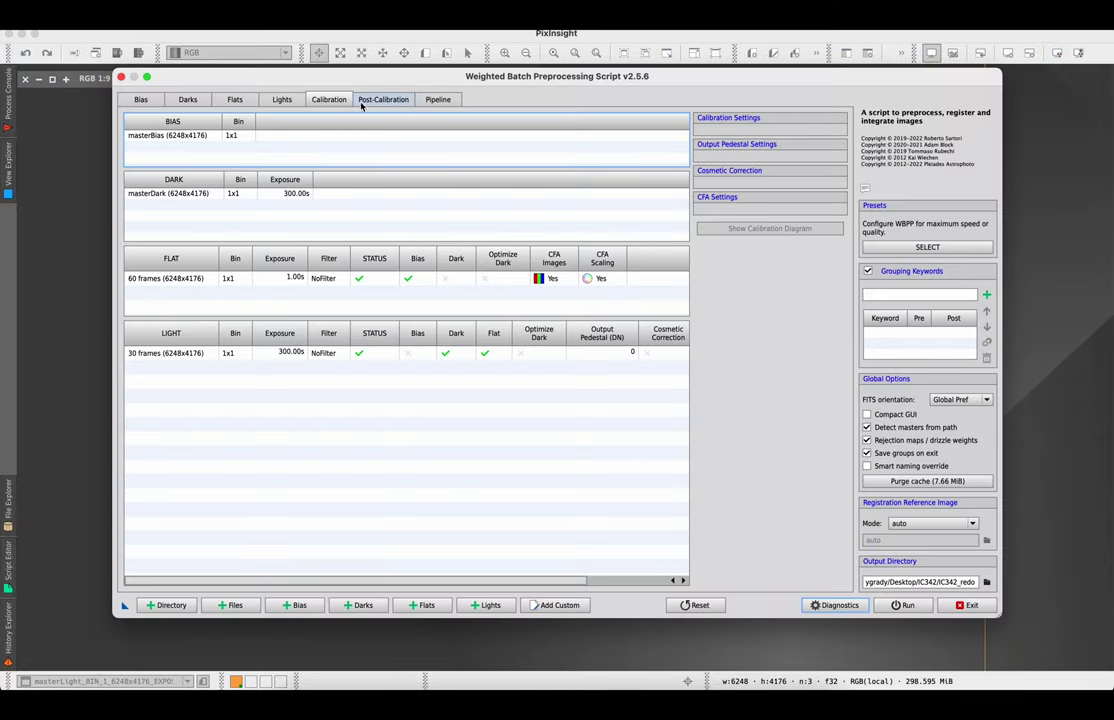
# - Review the script's calibration setup and its light and flat frame lists, and exit without running it
pyautogui.click(228, 140)
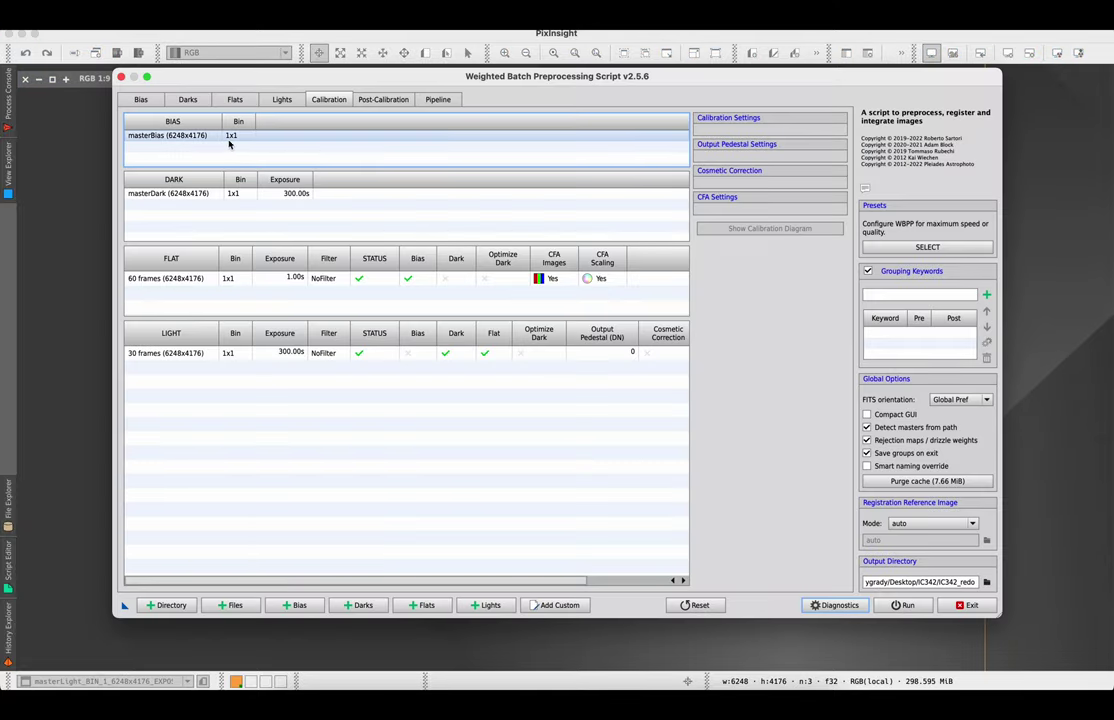
pyautogui.click(295, 148)
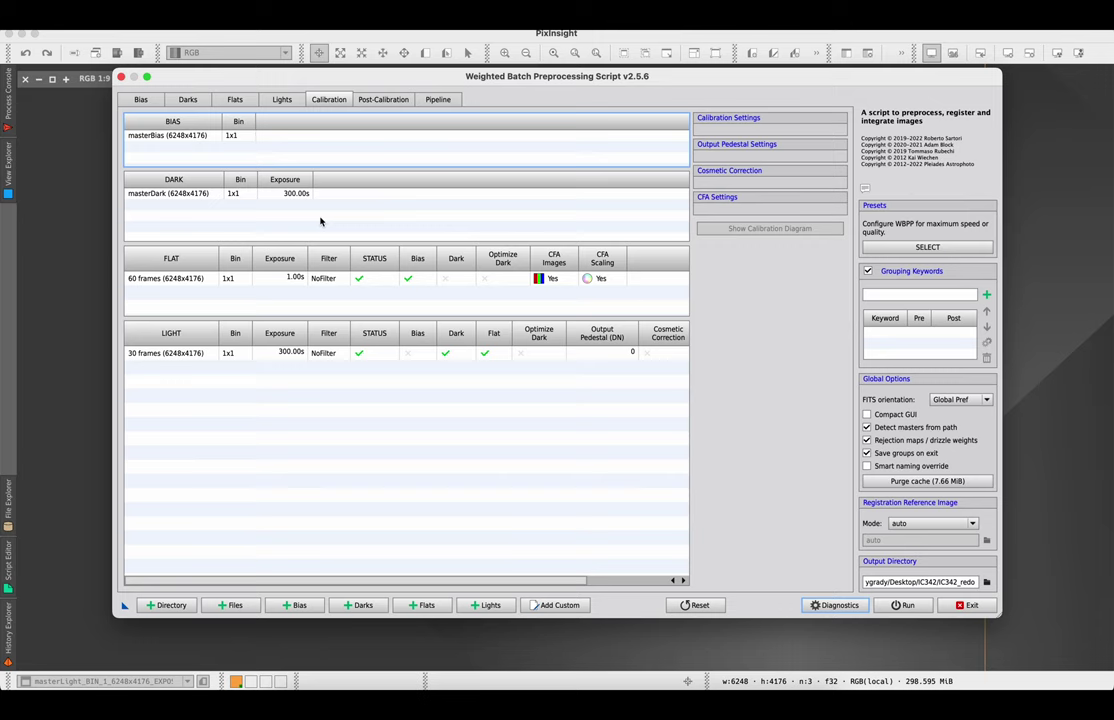
pyautogui.click(277, 100)
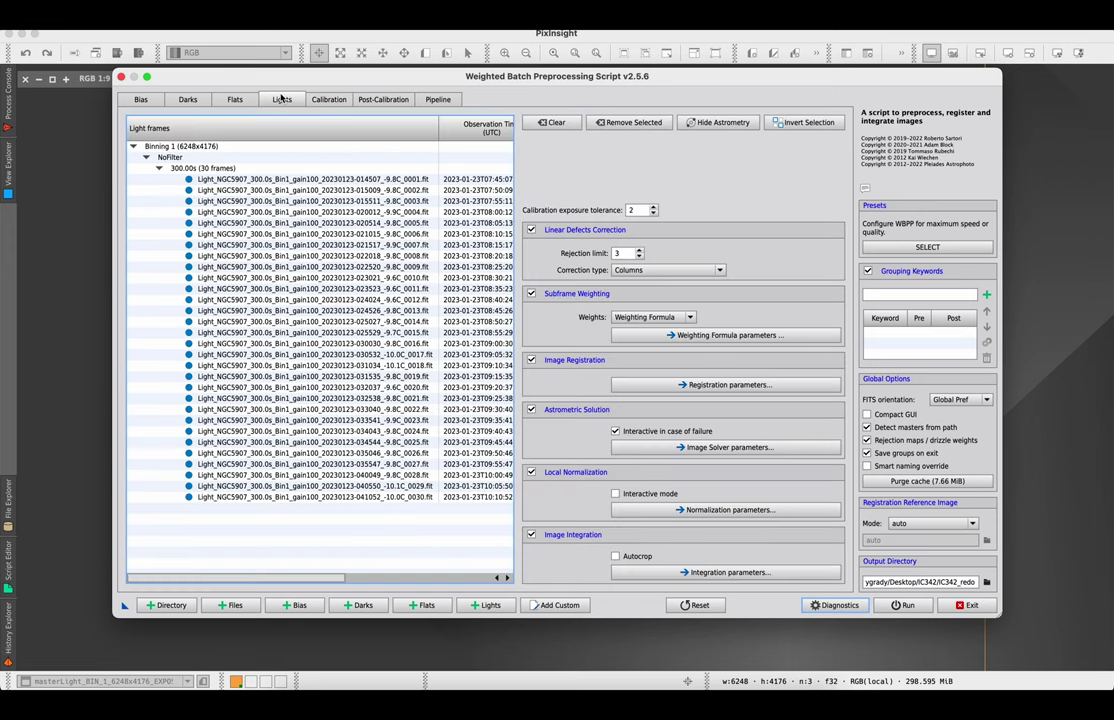
pyautogui.click(243, 100)
pyautogui.click(280, 100)
pyautogui.click(318, 100)
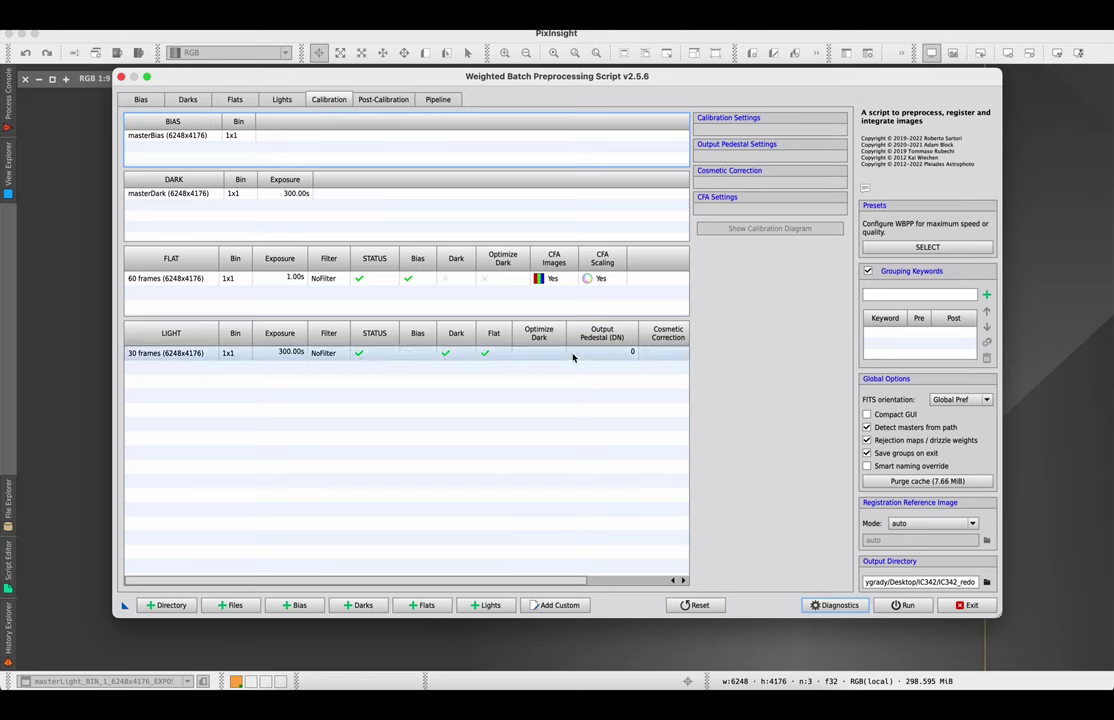
pyautogui.click(952, 611)
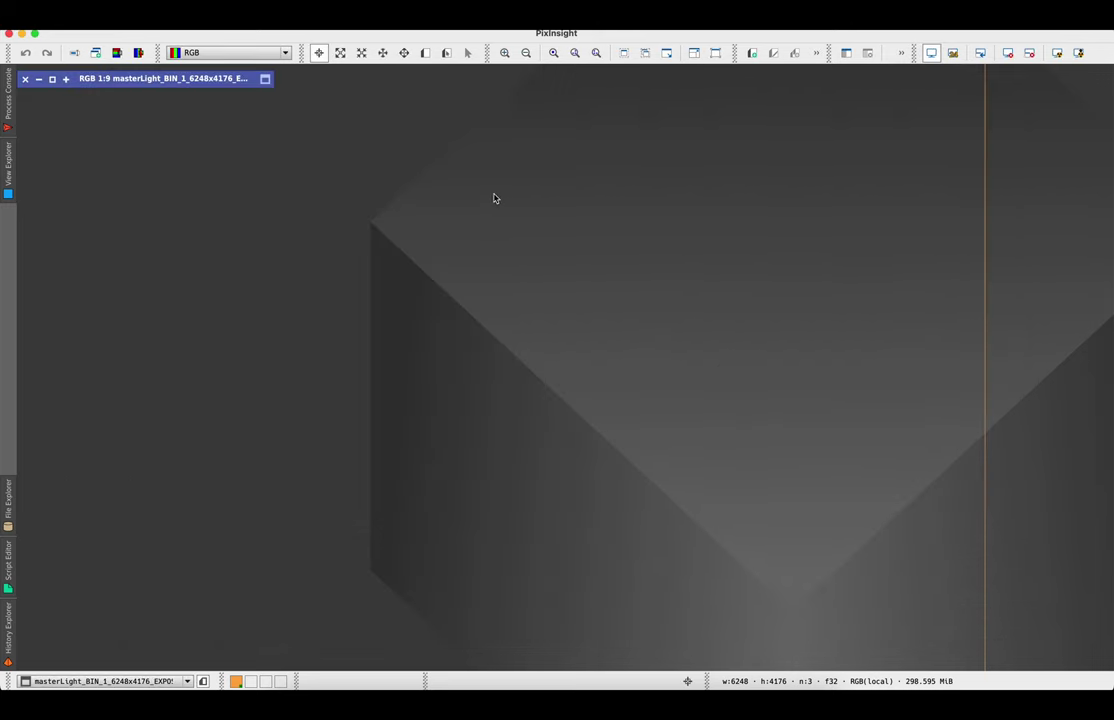
# - Restore the collapsed masterLight RGB integration image, enlarge and reposition its window, and inspect the stacked comet
pyautogui.click(50, 77)
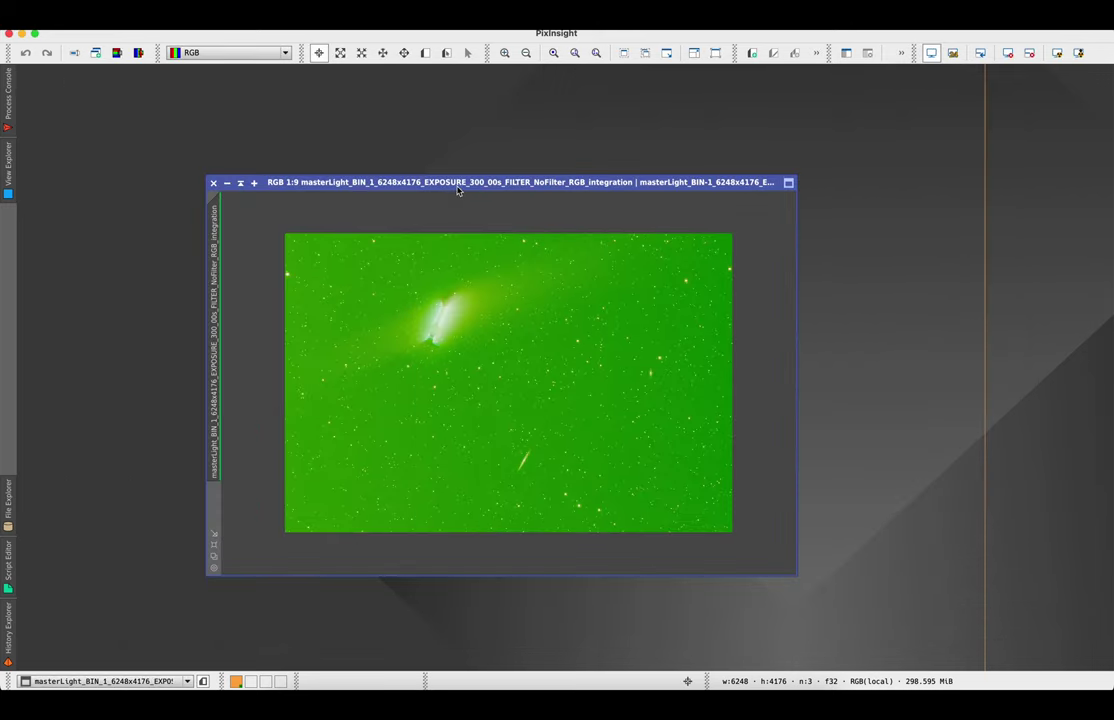
pyautogui.moveTo(463, 160); pyautogui.dragTo(485, 167)
pyautogui.scroll(2, 505, 256)
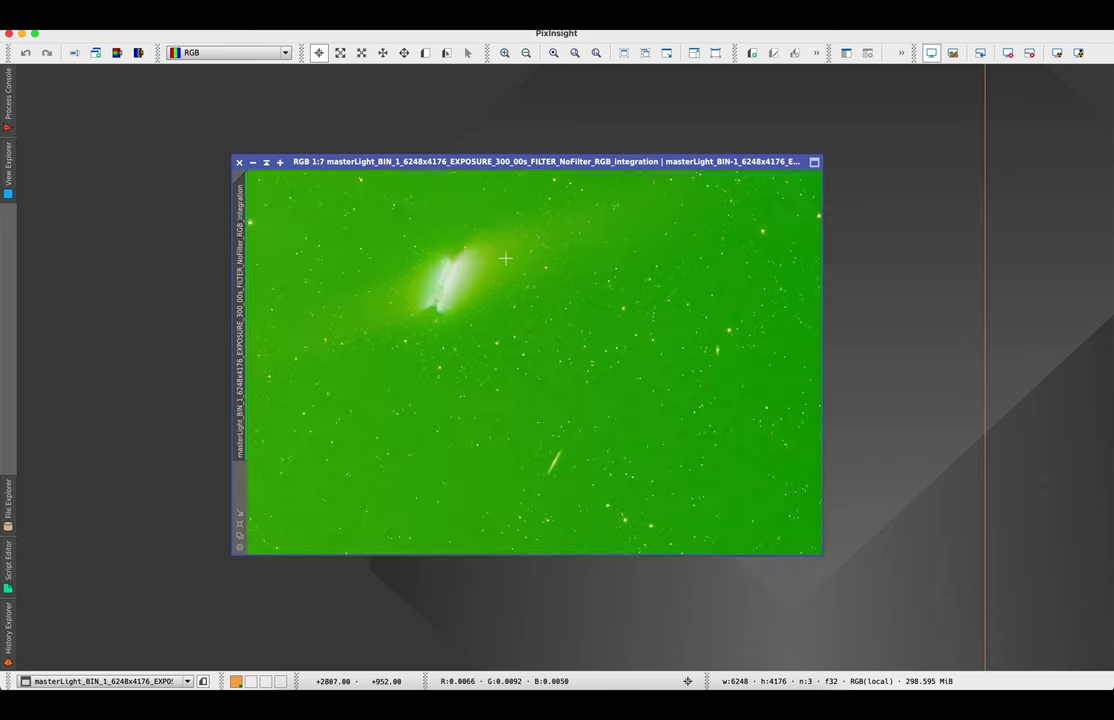
pyautogui.moveTo(820, 555); pyautogui.dragTo(983, 655)
pyautogui.scroll(-1, 587, 172)
pyautogui.moveTo(587, 172); pyautogui.dragTo(455, 107)
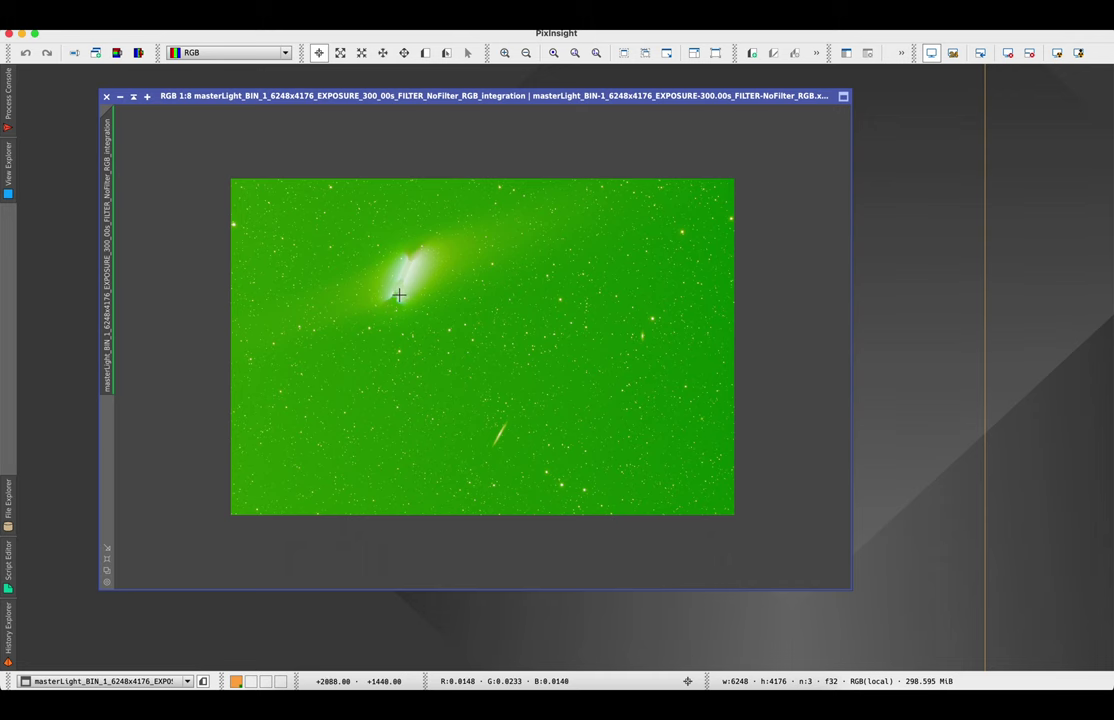
pyautogui.scroll(1, 435, 348)
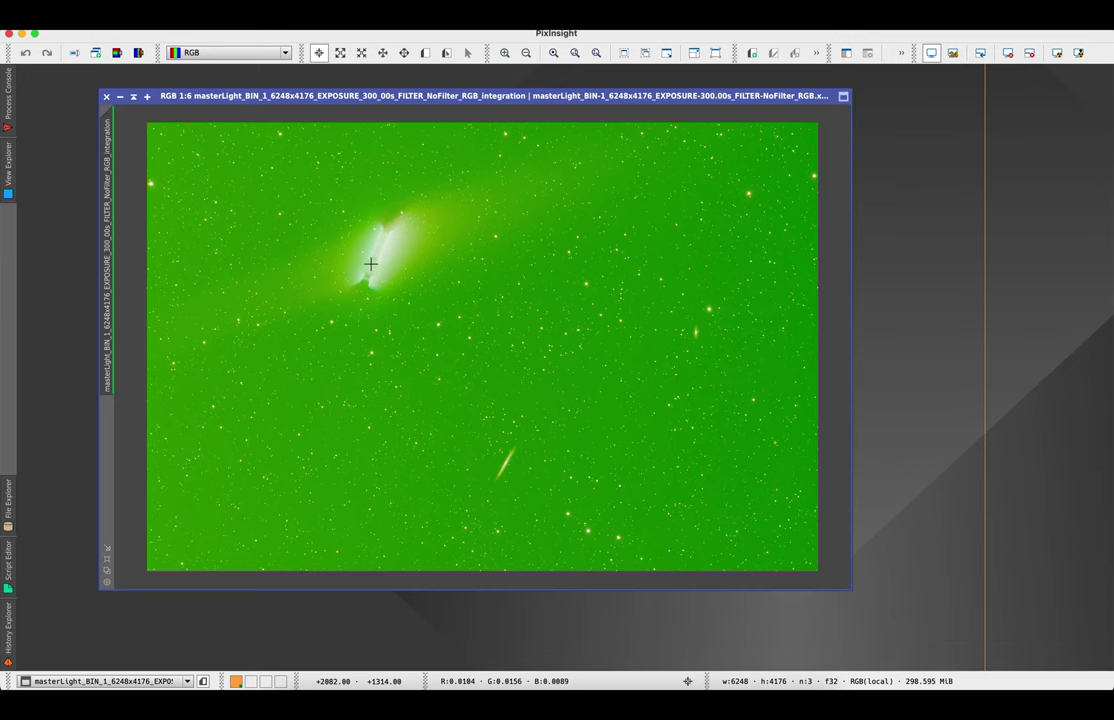
pyautogui.scroll(-1, 372, 260)
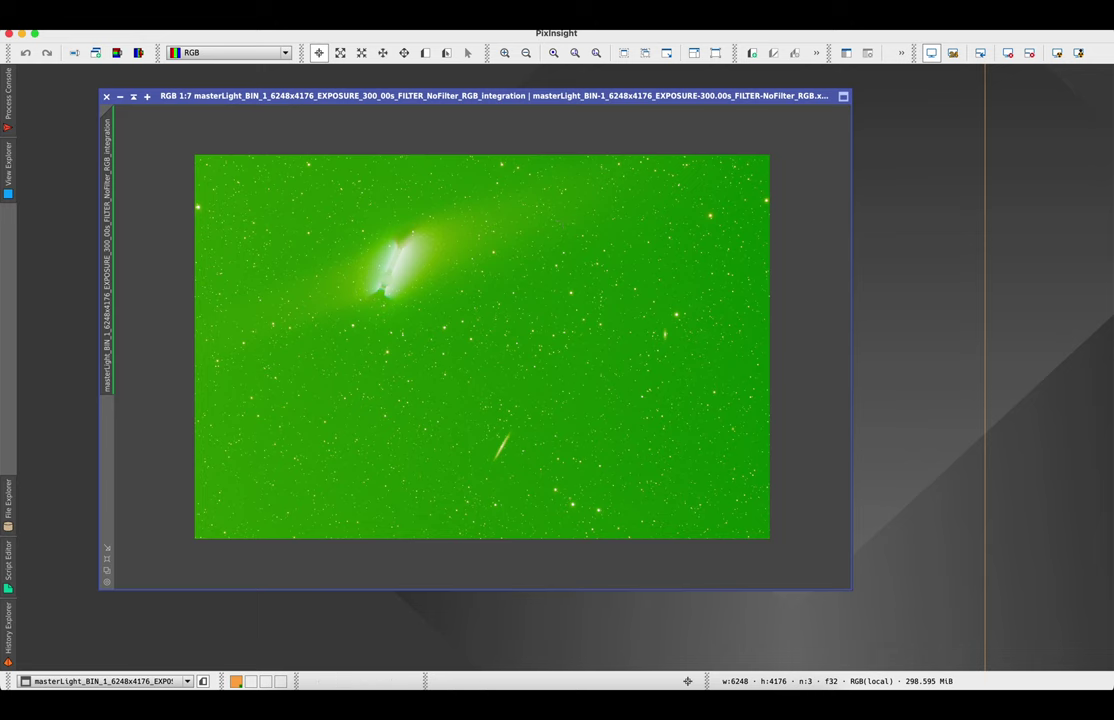
# - Open the AutomaticBackgroundExtractor process for the masterLight image
pyautogui.click(277, 12)
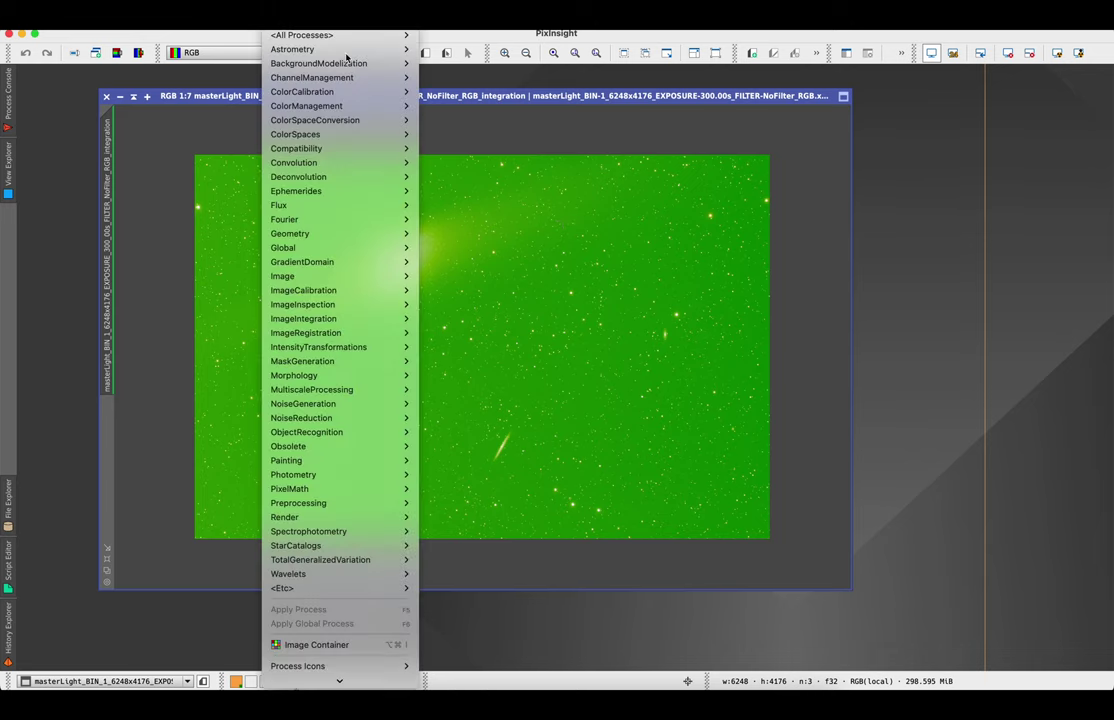
pyautogui.click(511, 176)
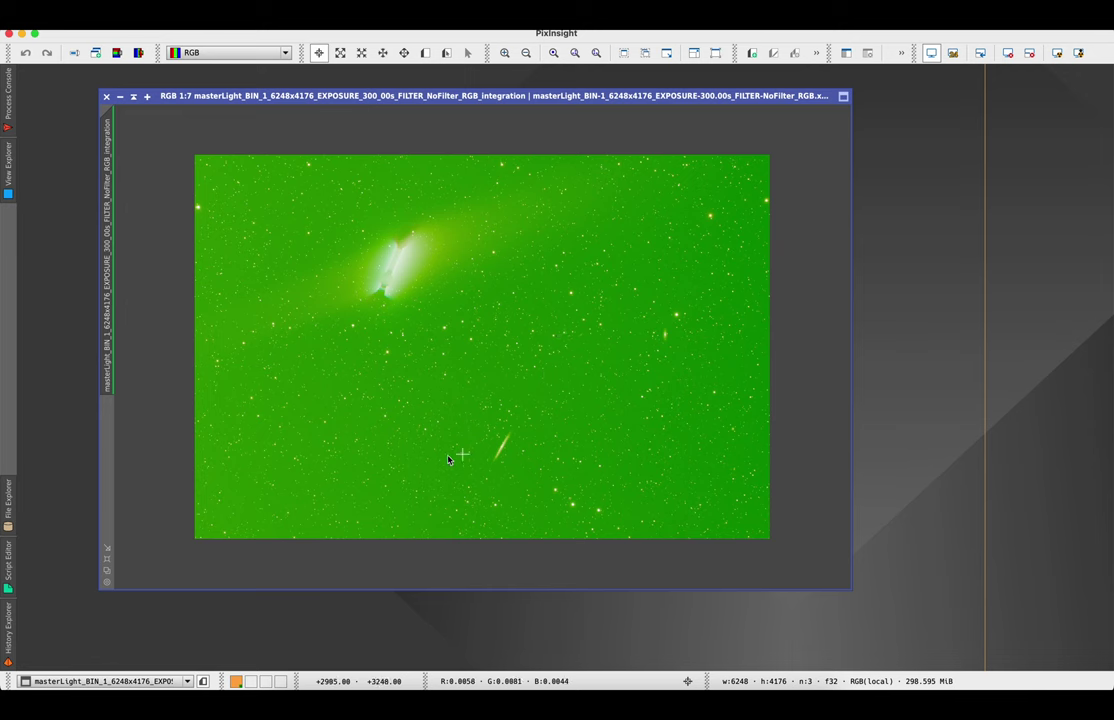
pyautogui.click(278, 12)
pyautogui.moveTo(284, 38)
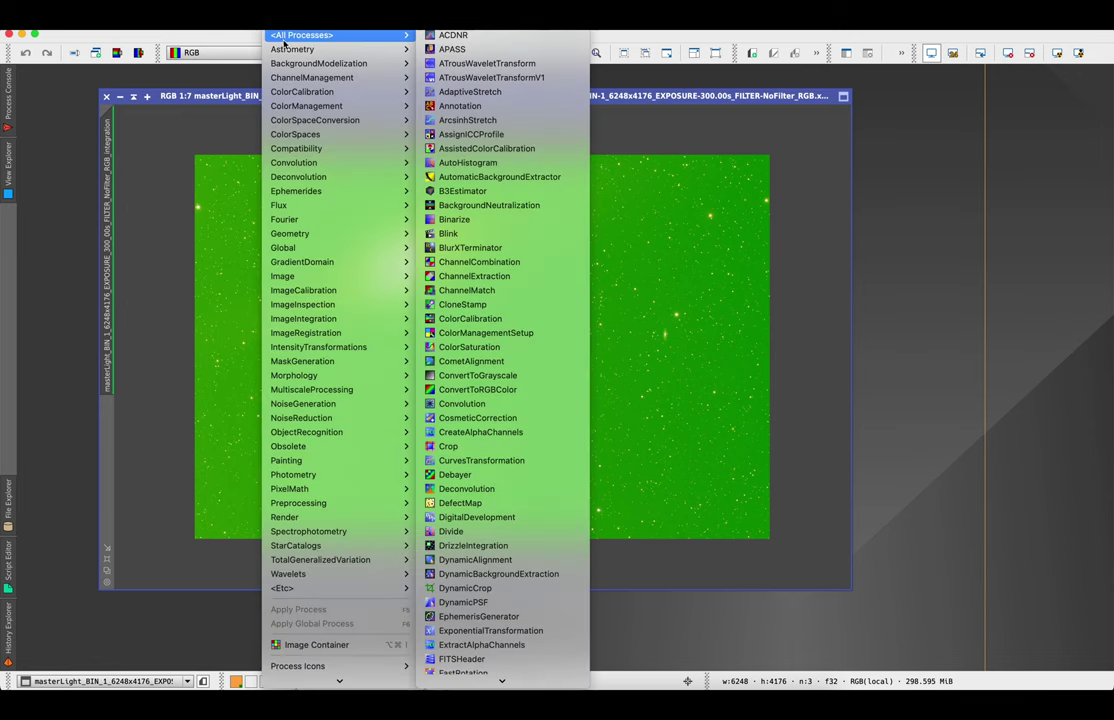
pyautogui.click(432, 176)
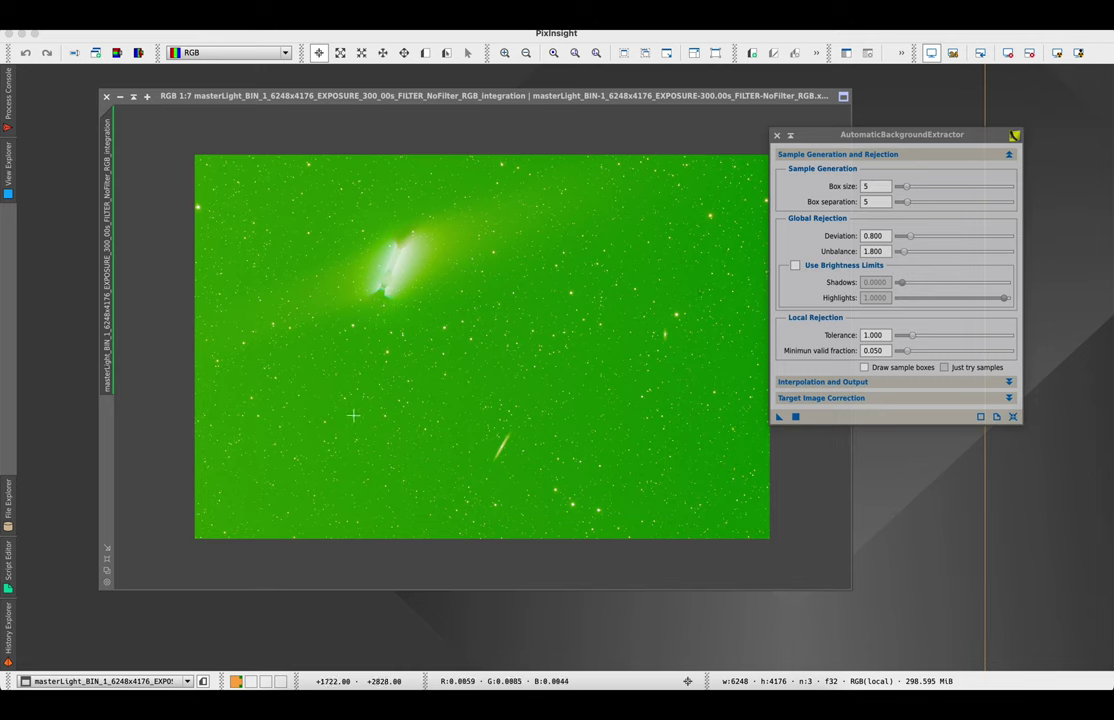
# - Set the background extractor's function degree to 1 and its target image correction to Subtraction
pyautogui.click(810, 384)
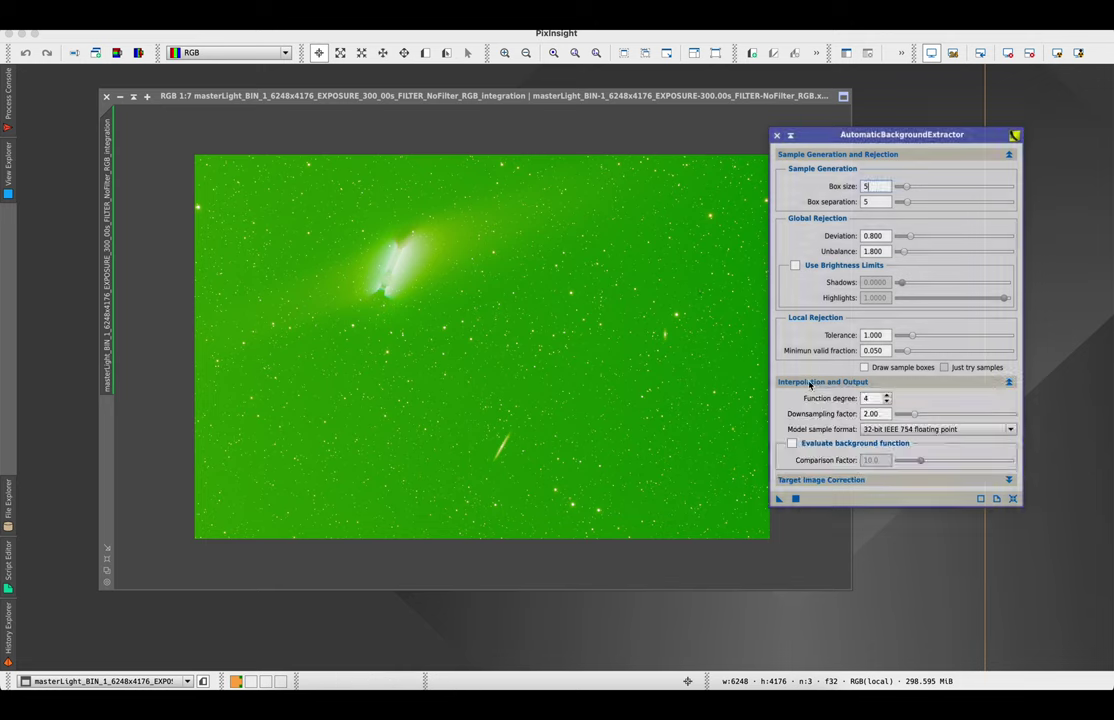
pyautogui.click(885, 404)
pyautogui.click(822, 480)
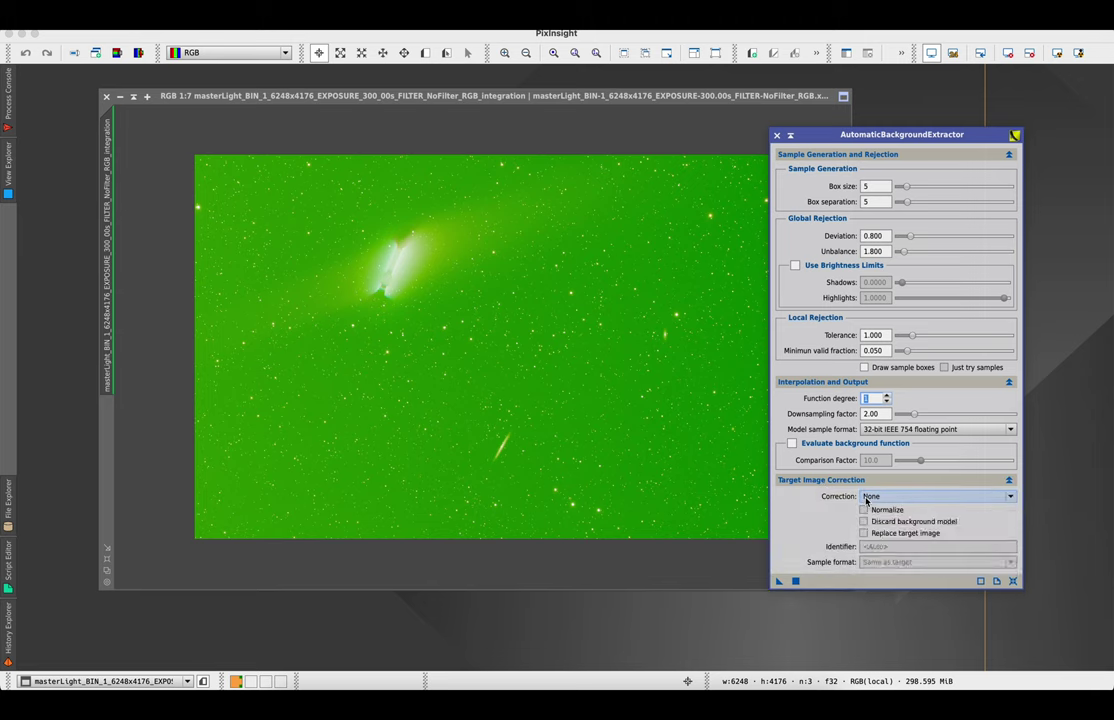
pyautogui.click(866, 497)
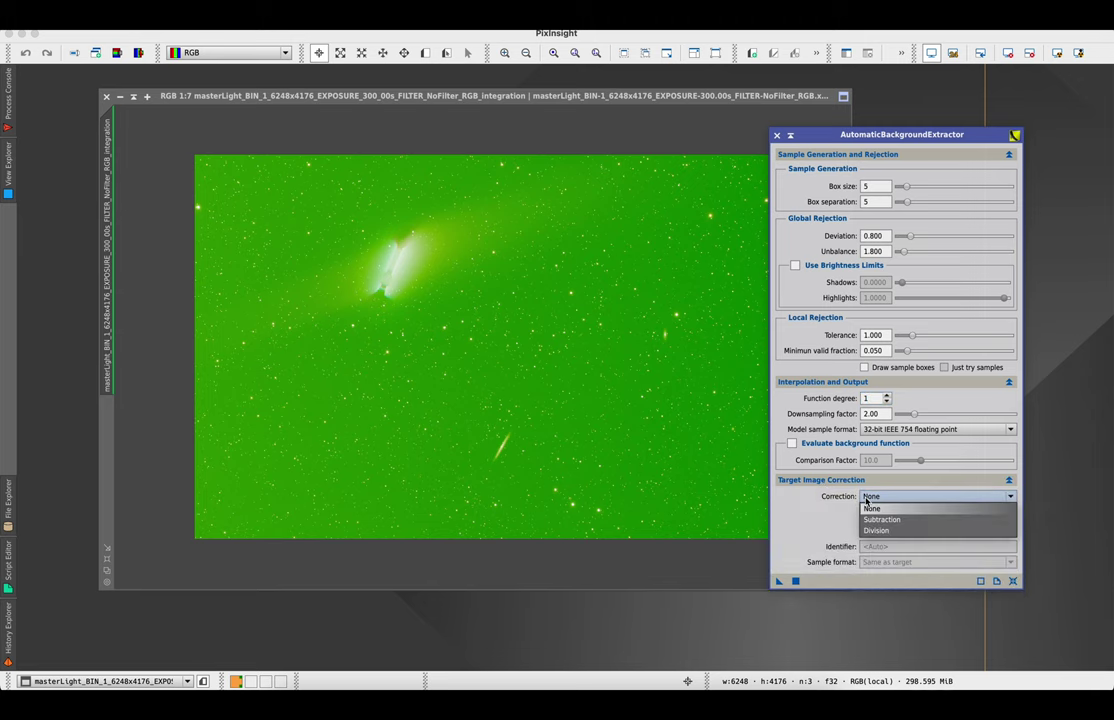
pyautogui.click(870, 518)
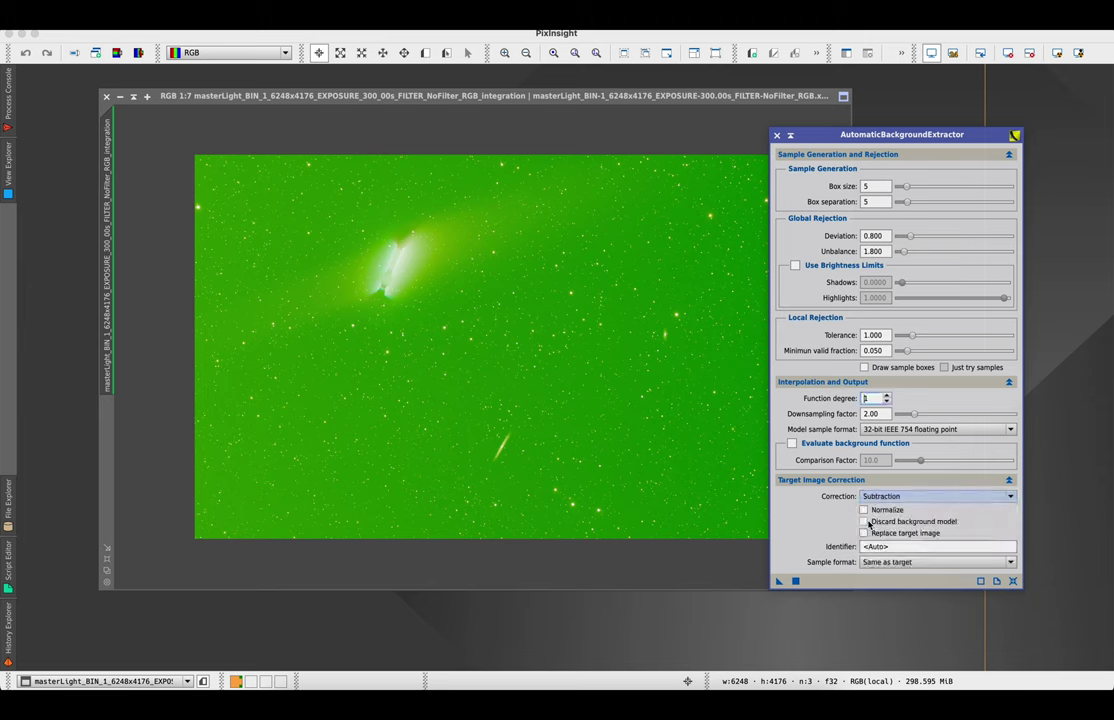
# - Enable discarding of the background model, apply AutomaticBackgroundExtractor to the masterLight image, and close the process
pyautogui.click(864, 521)
pyautogui.moveTo(776, 581); pyautogui.dragTo(650, 480)
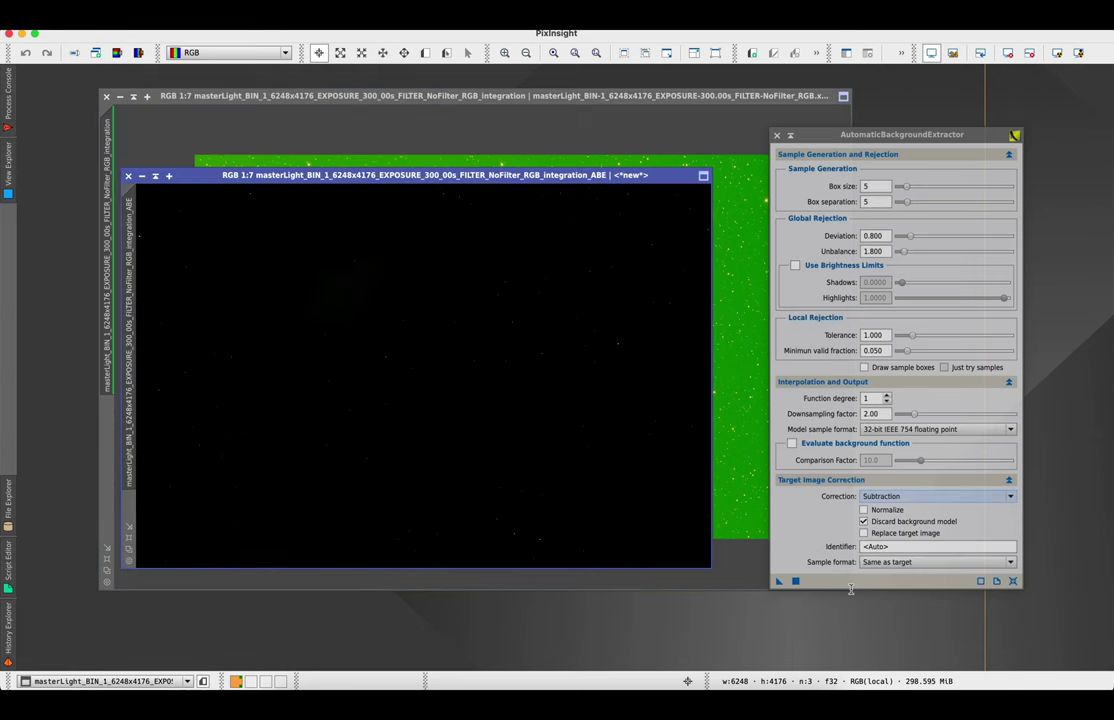
pyautogui.click(778, 135)
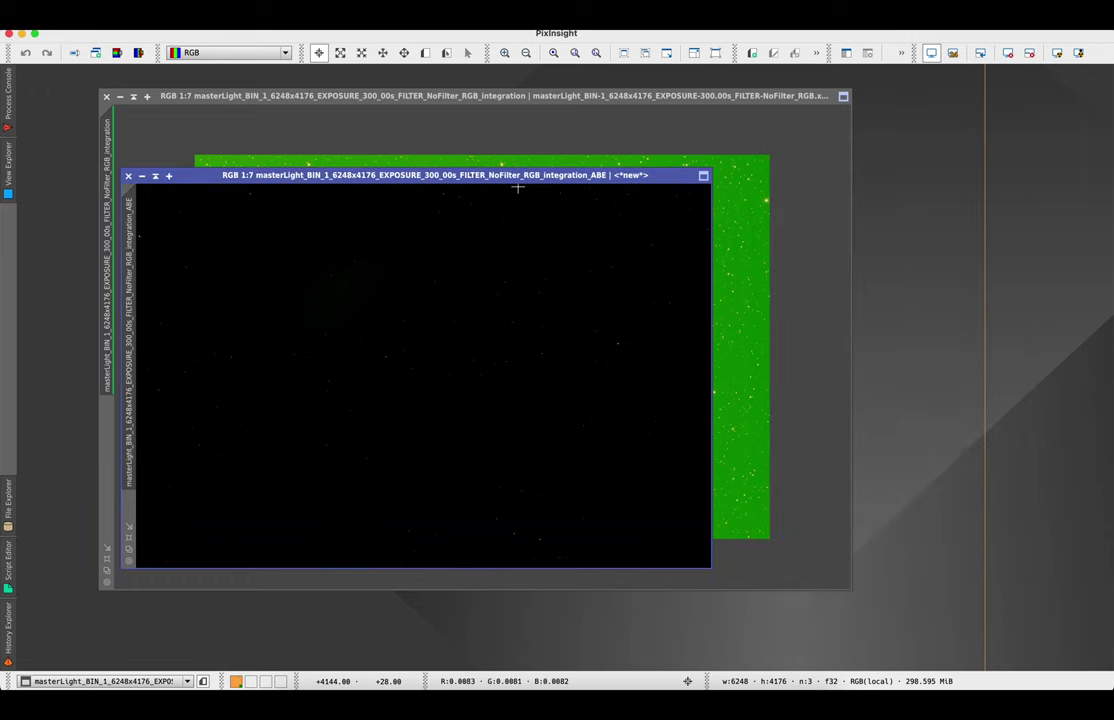
# - Move the background-extracted image window aside and collapse the original masterLight integration window
pyautogui.moveTo(512, 183); pyautogui.dragTo(574, 188)
pyautogui.click(158, 95)
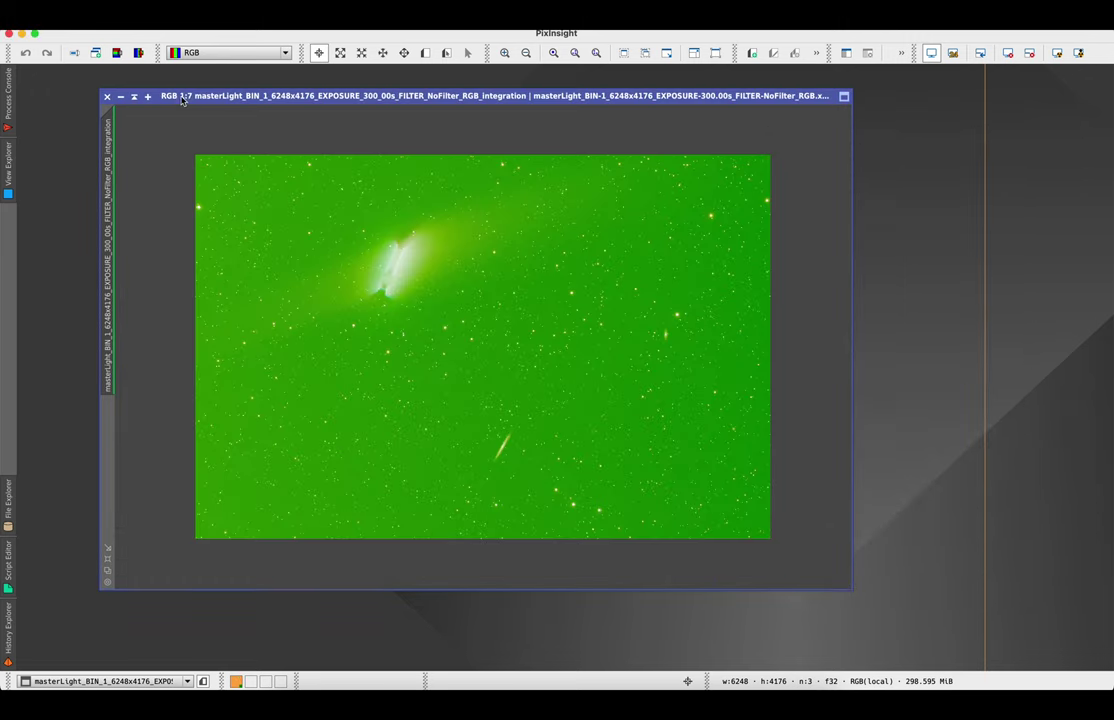
pyautogui.click(133, 97)
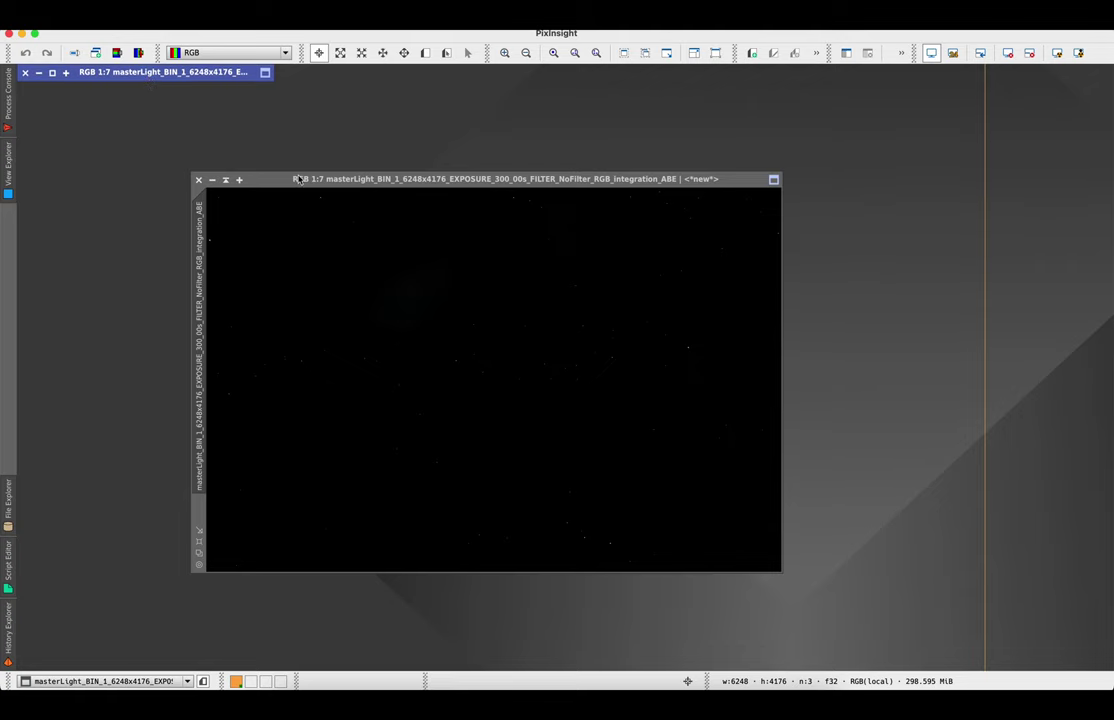
# - Enlarge and reposition the background-extracted image window and auto-stretch its screen display
pyautogui.moveTo(293, 179); pyautogui.dragTo(284, 173)
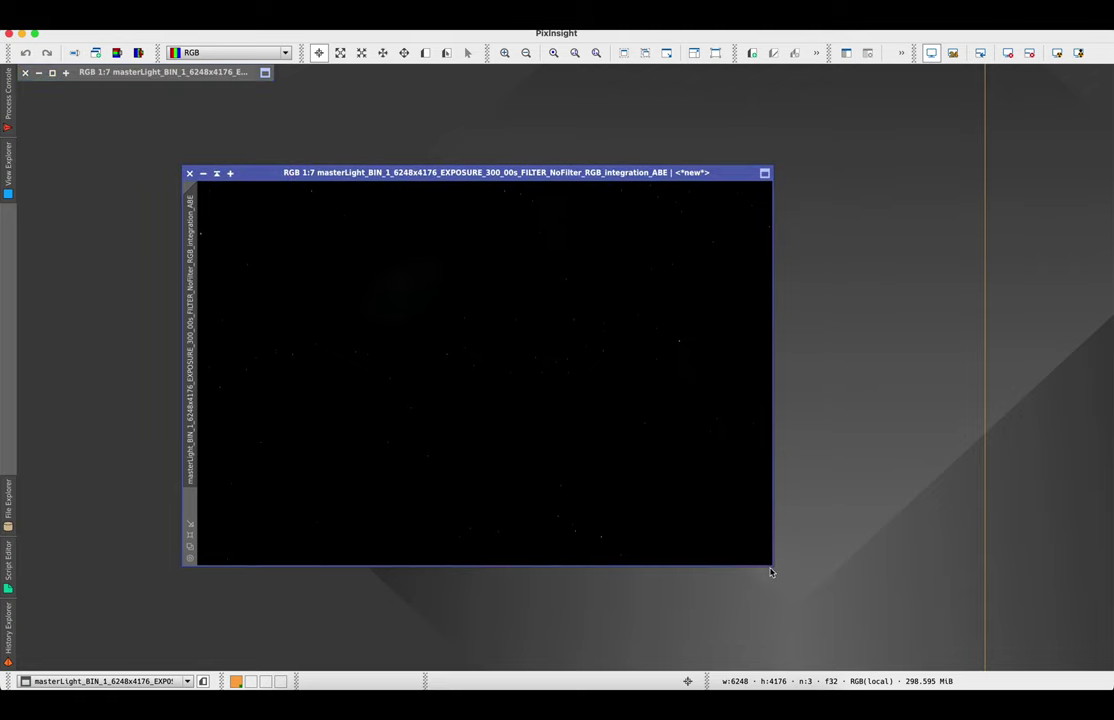
pyautogui.moveTo(771, 565); pyautogui.dragTo(958, 655)
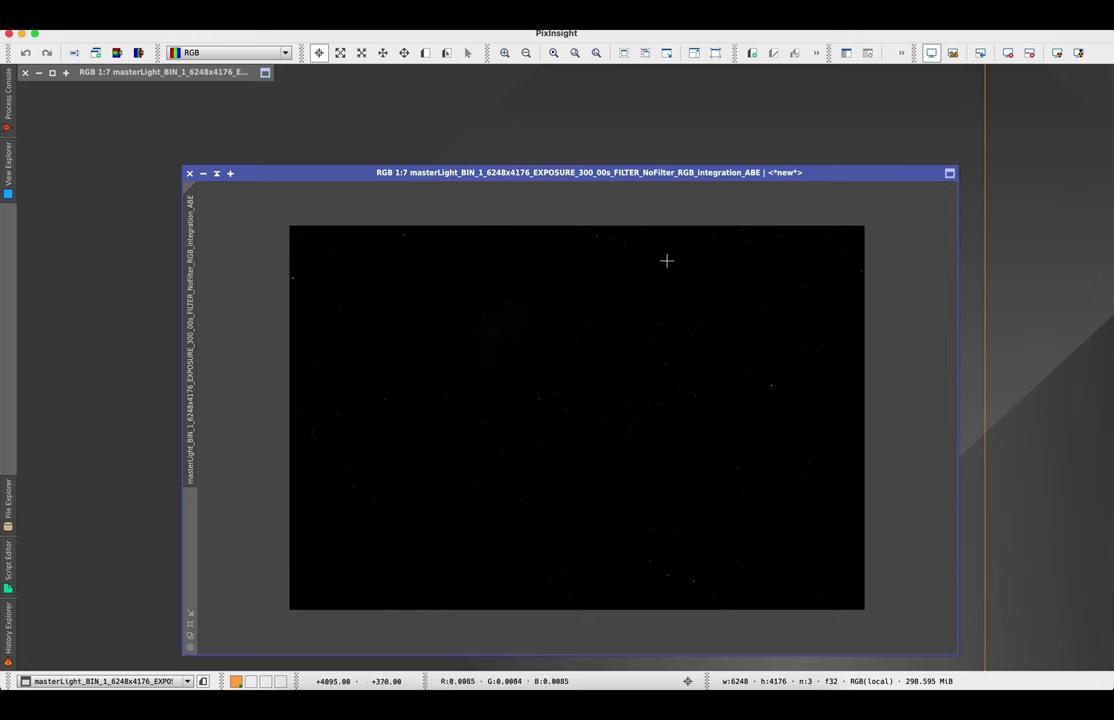
pyautogui.moveTo(582, 174); pyautogui.dragTo(515, 137)
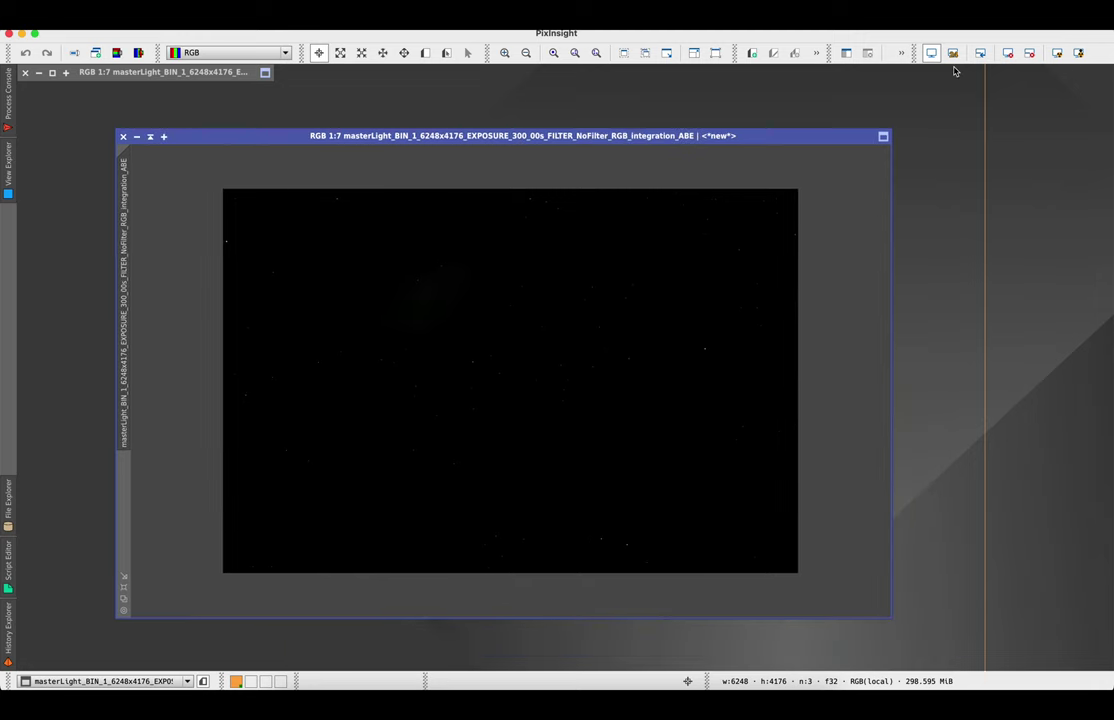
pyautogui.click(1055, 54)
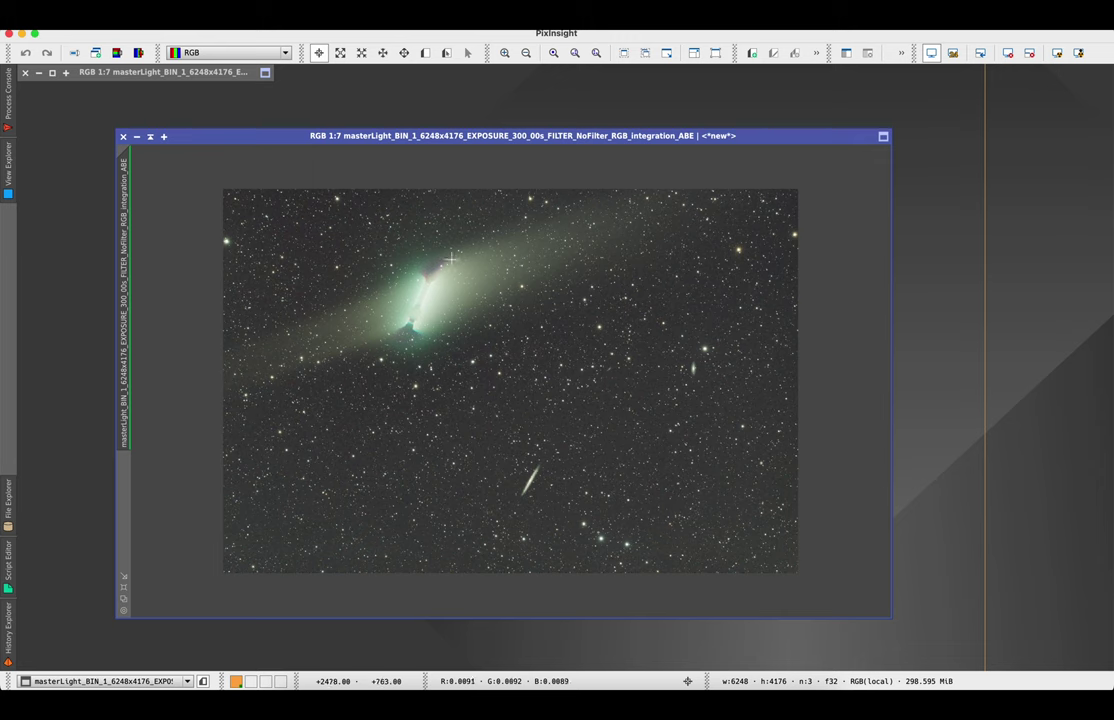
# - Open the SpectrophotometricColorCalibration process and place the background-extracted image window beside it
pyautogui.click(290, 14)
pyautogui.moveTo(300, 35)
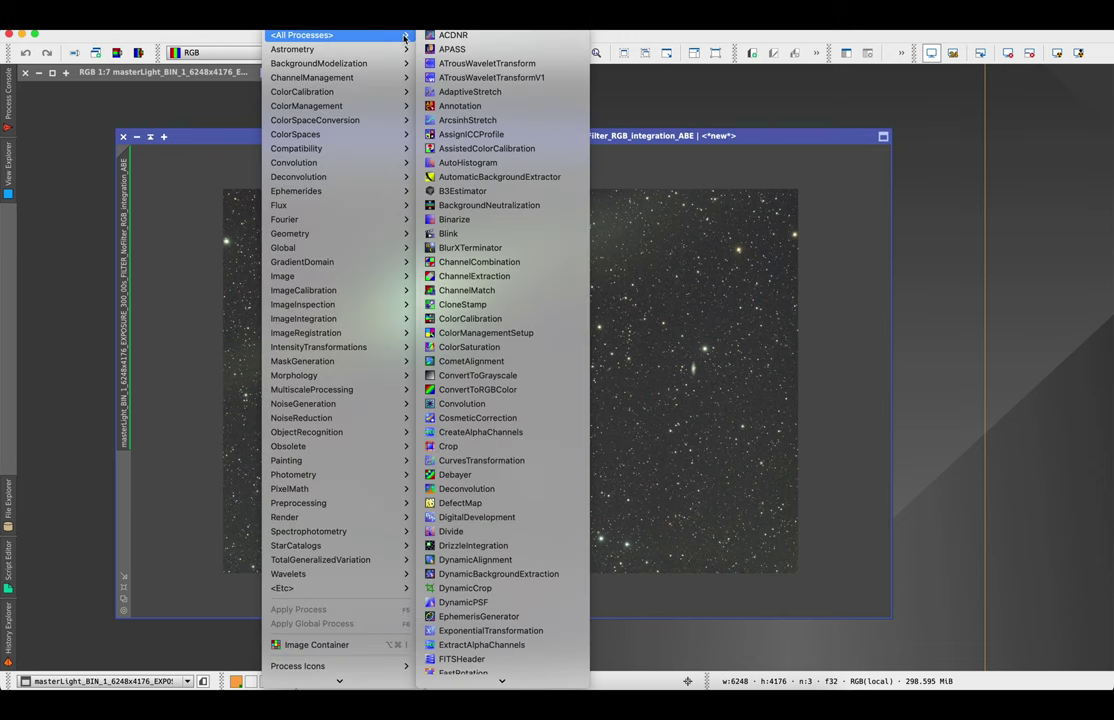
pyautogui.scroll(-2, 456, 162)
pyautogui.scroll(-14, 456, 162)
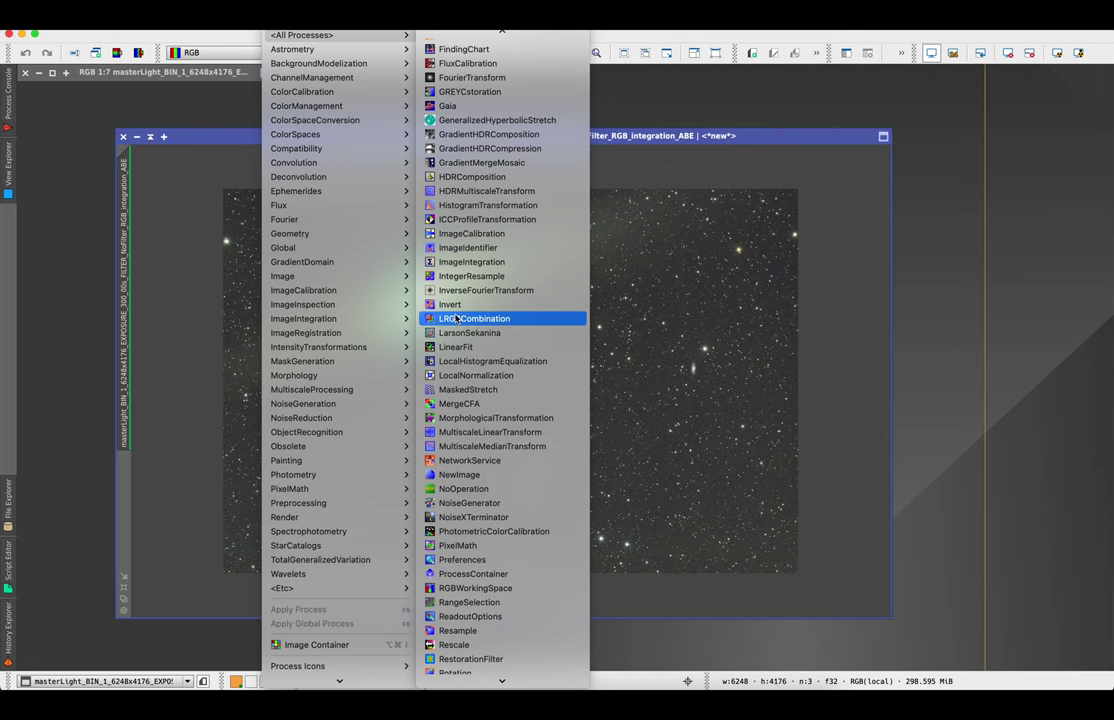
pyautogui.scroll(-5, 457, 318)
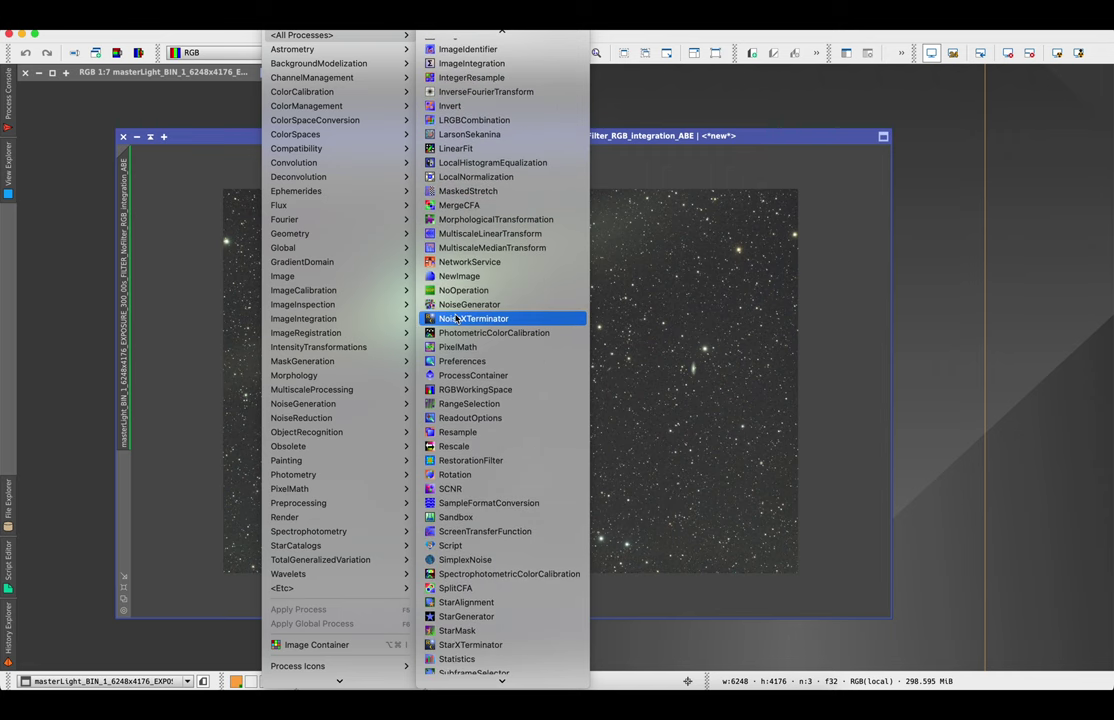
pyautogui.click(479, 575)
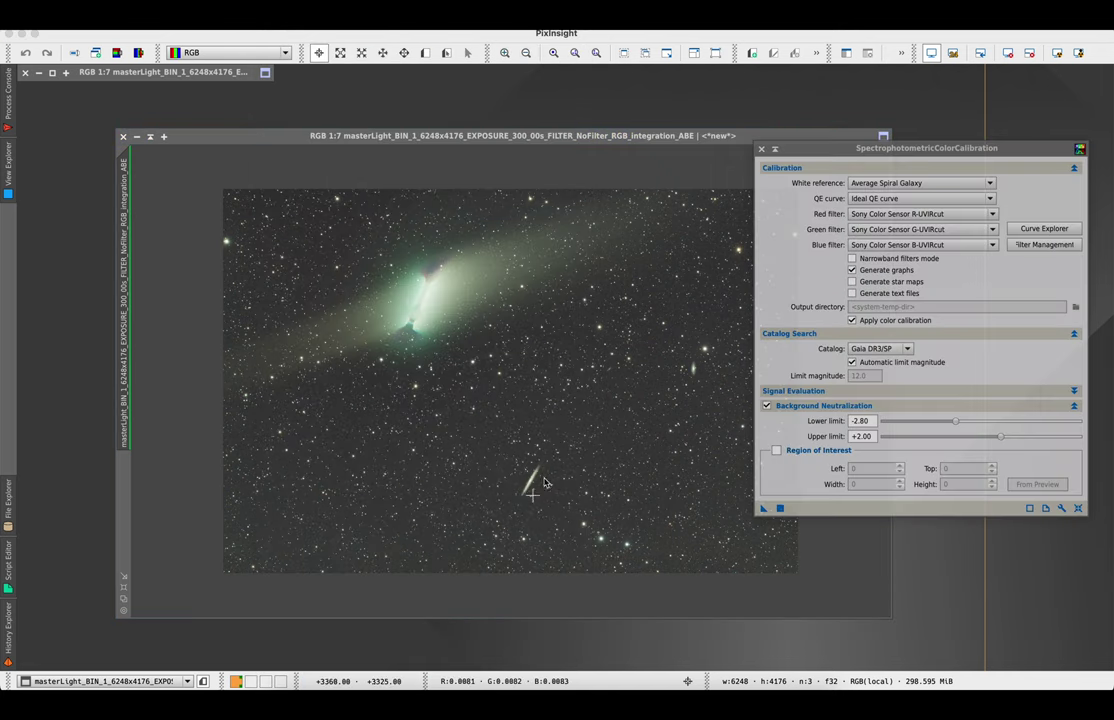
pyautogui.moveTo(611, 137); pyautogui.dragTo(546, 124)
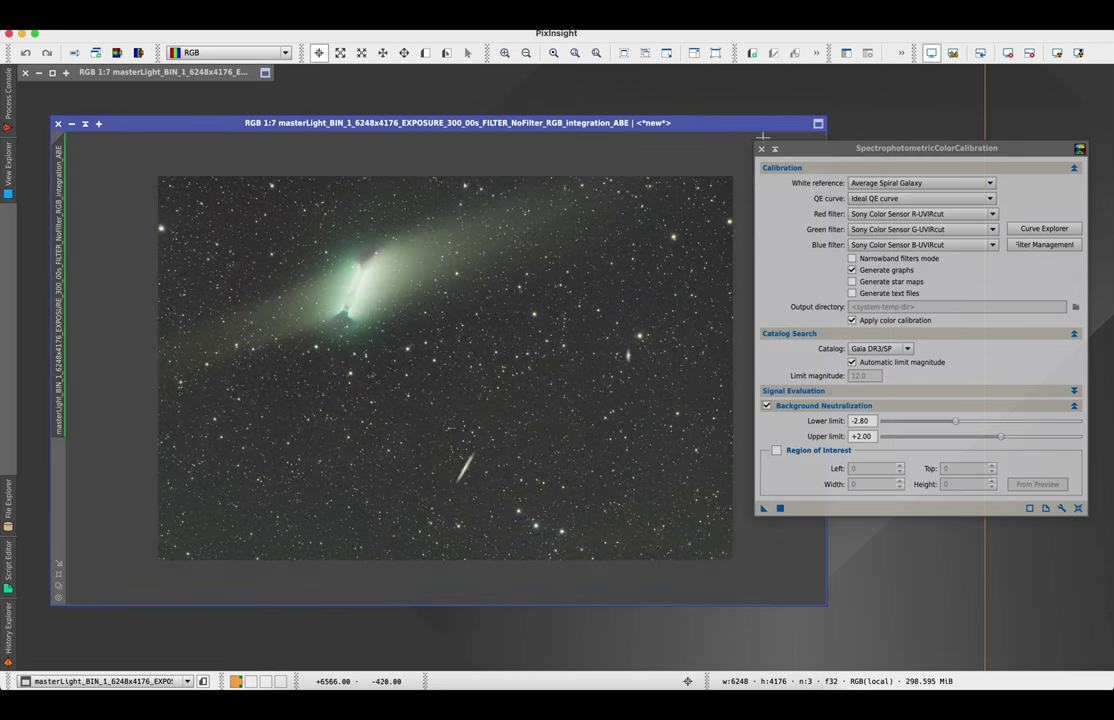
pyautogui.click(857, 185)
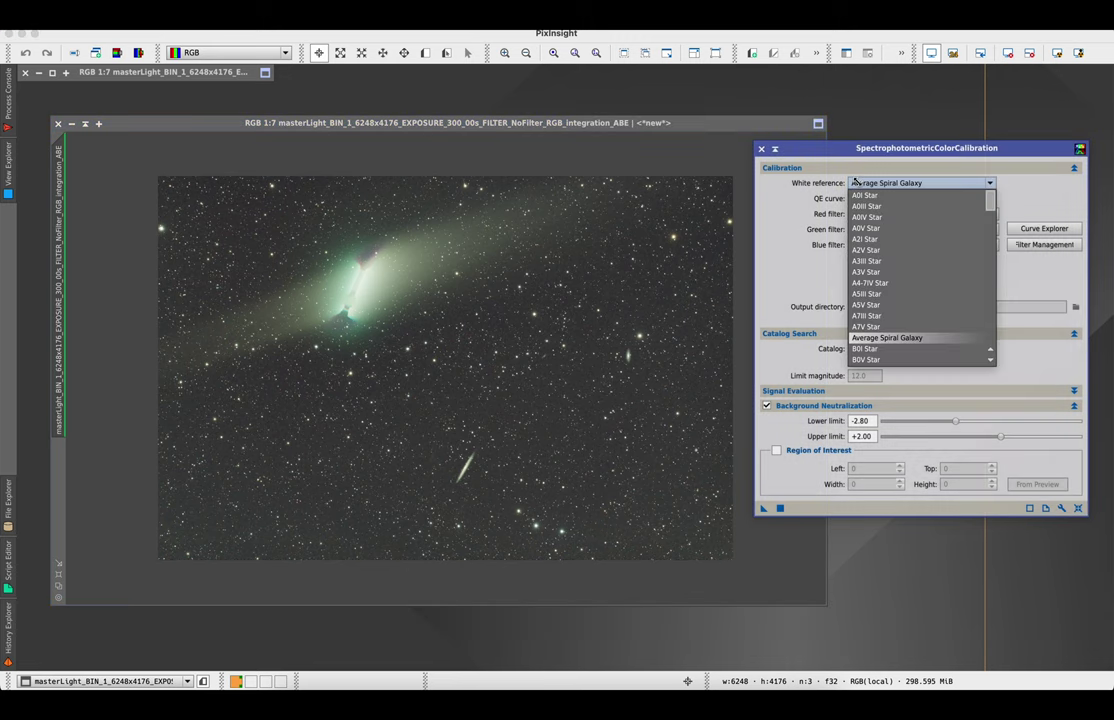
pyautogui.scroll(3, 860, 250)
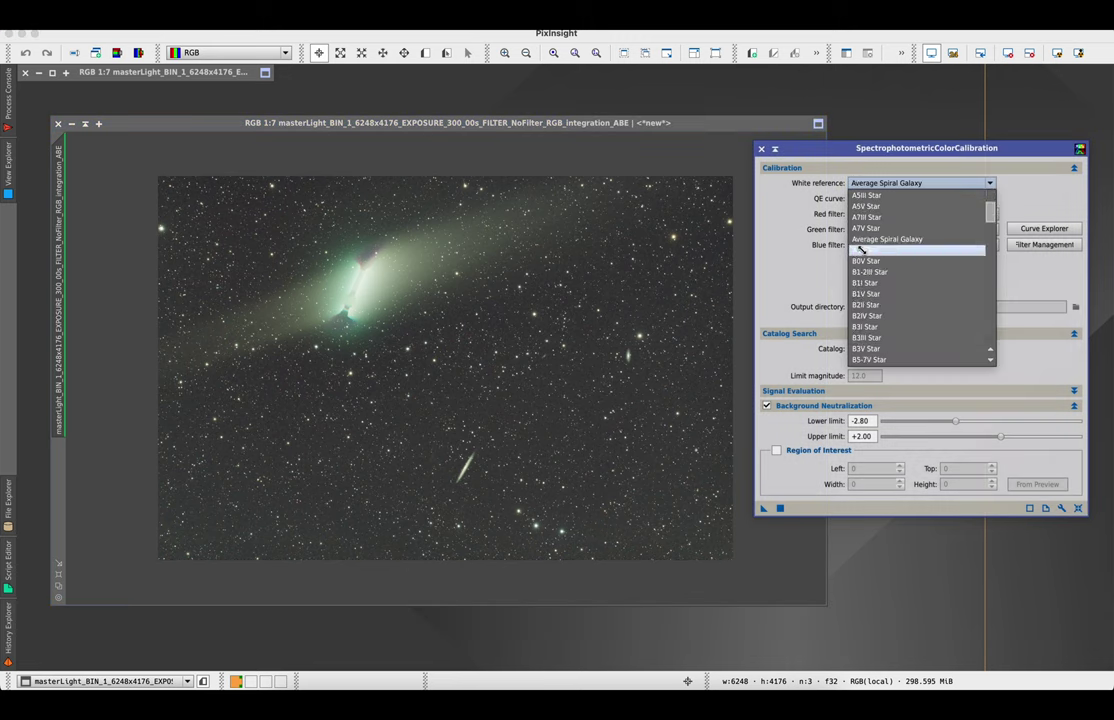
pyautogui.scroll(-1, 860, 250)
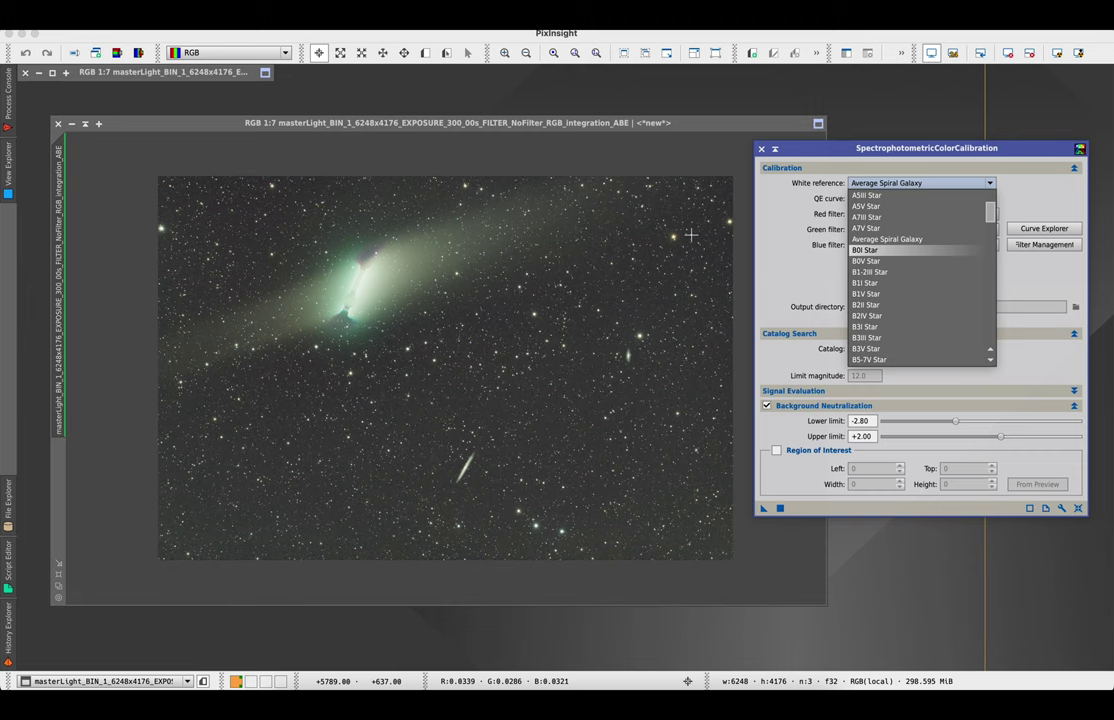
pyautogui.click(691, 235)
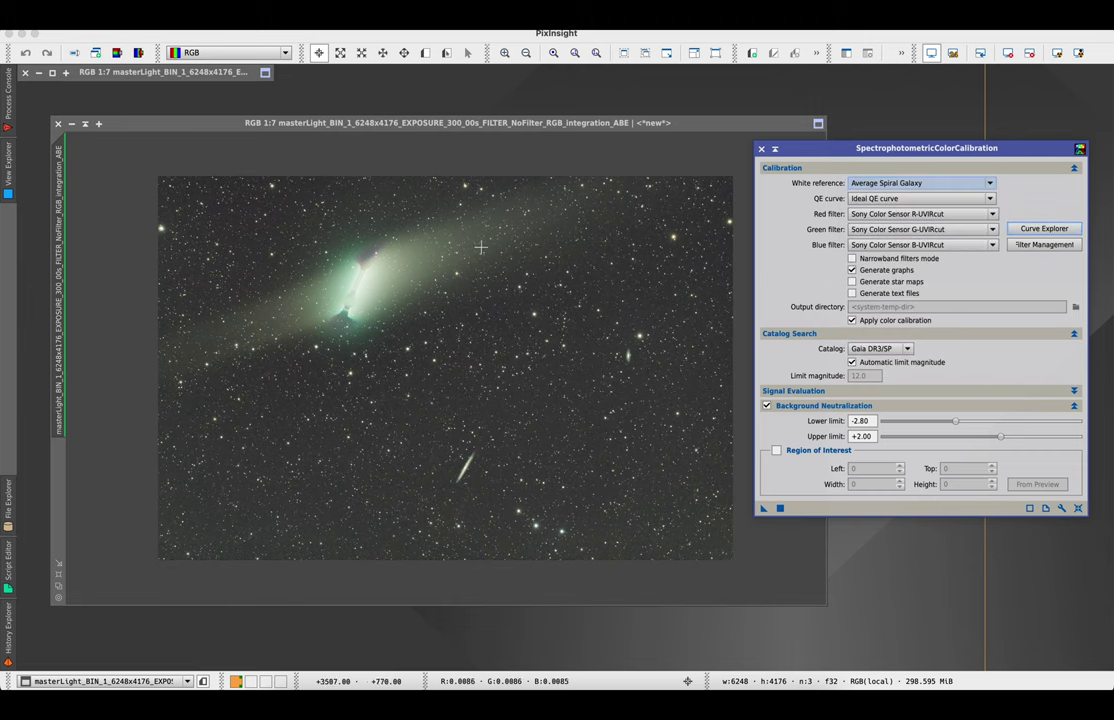
# - Set the color calibration's white reference to G2V Star and its QE curve to Sony IMX411/455/461/533/571
pyautogui.click(858, 185)
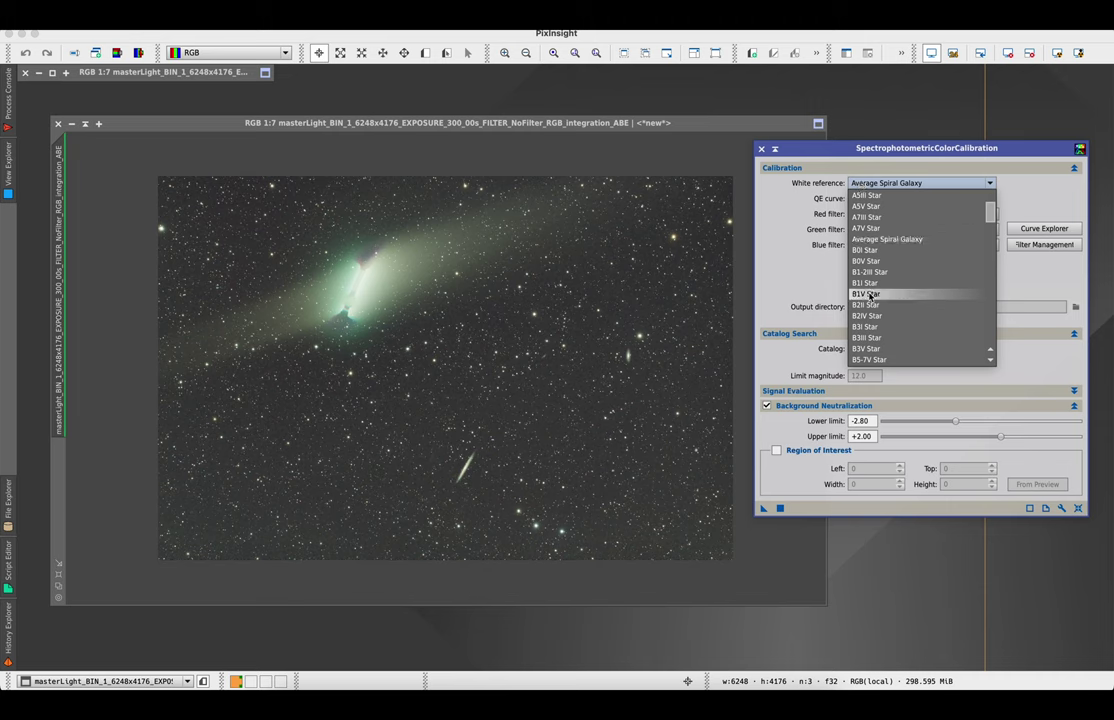
pyautogui.scroll(-4, 869, 297)
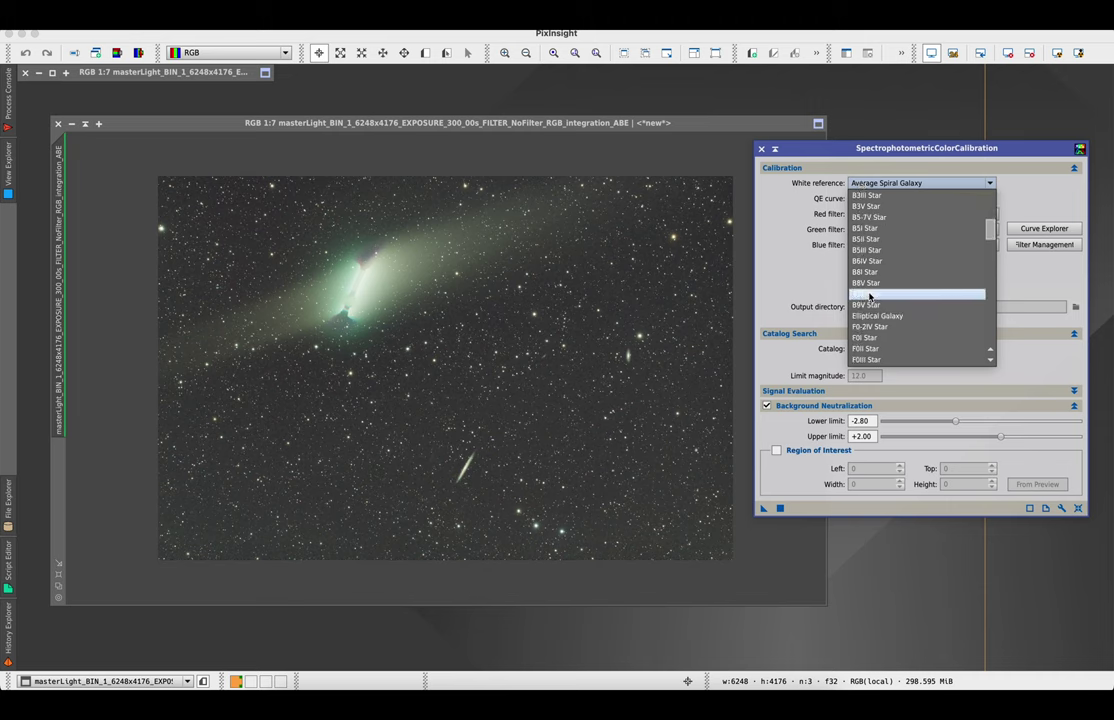
pyautogui.scroll(-5, 869, 297)
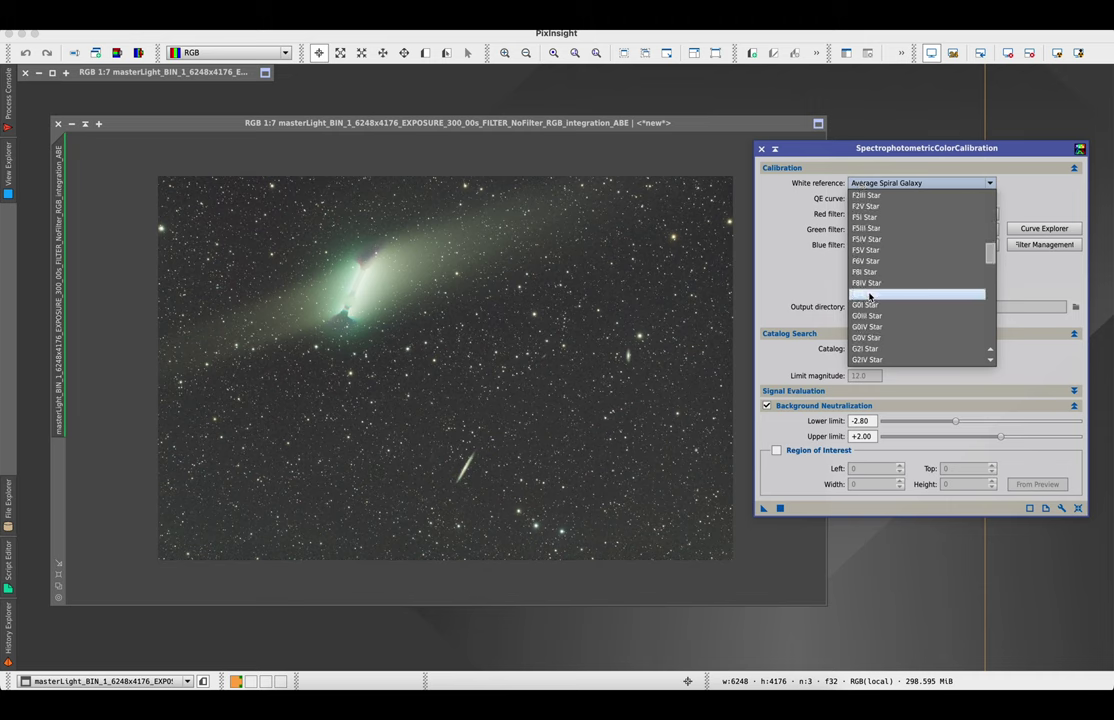
pyautogui.scroll(-1, 869, 310)
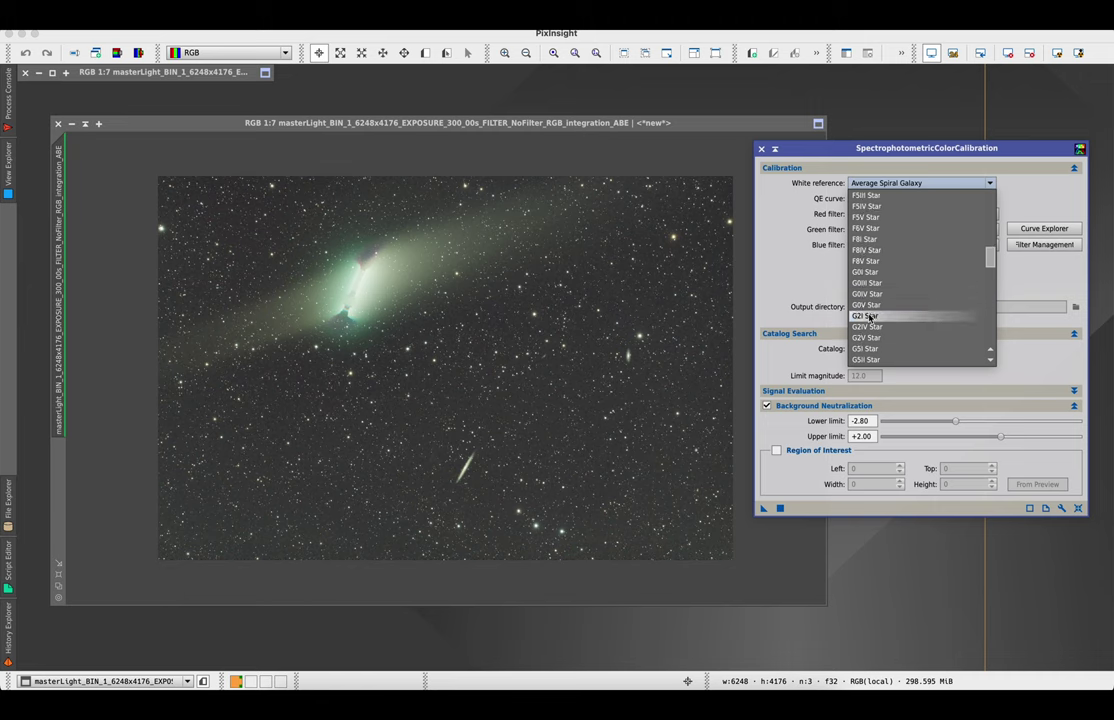
pyautogui.click(866, 337)
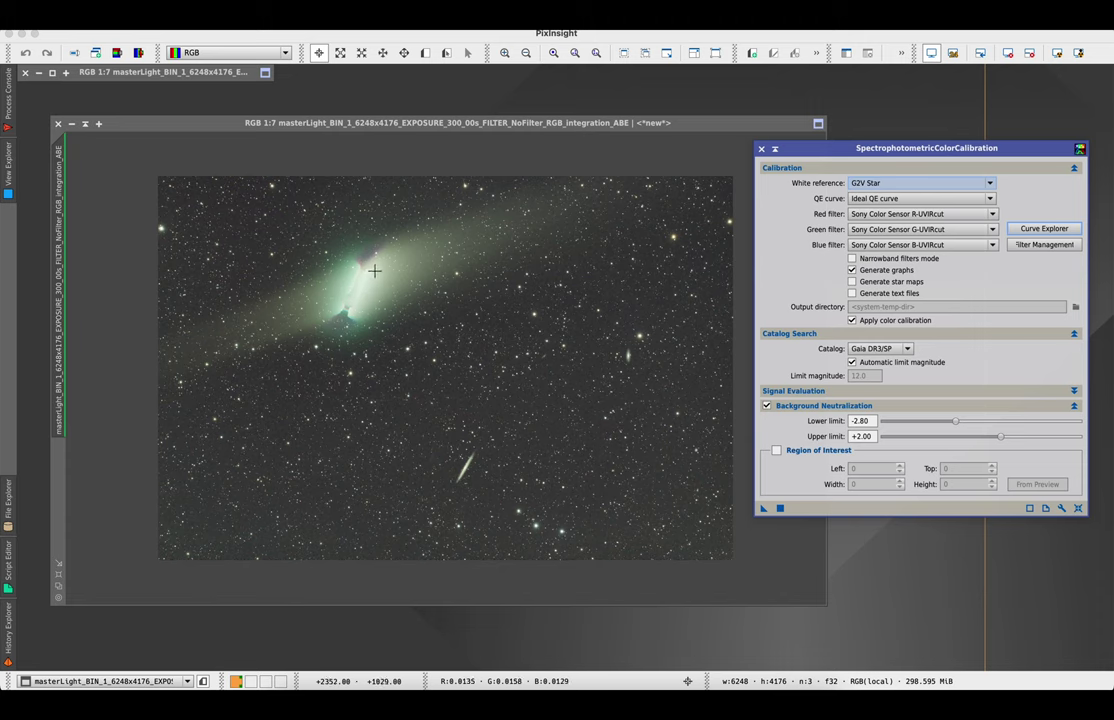
pyautogui.click(893, 198)
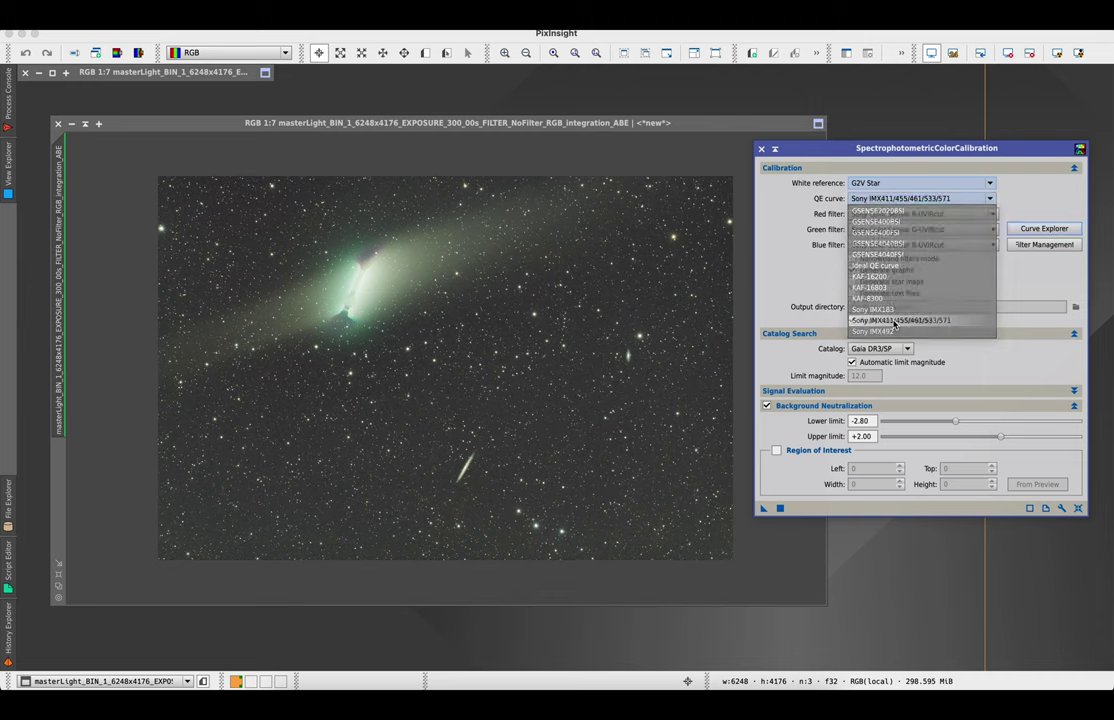
pyautogui.click(895, 321)
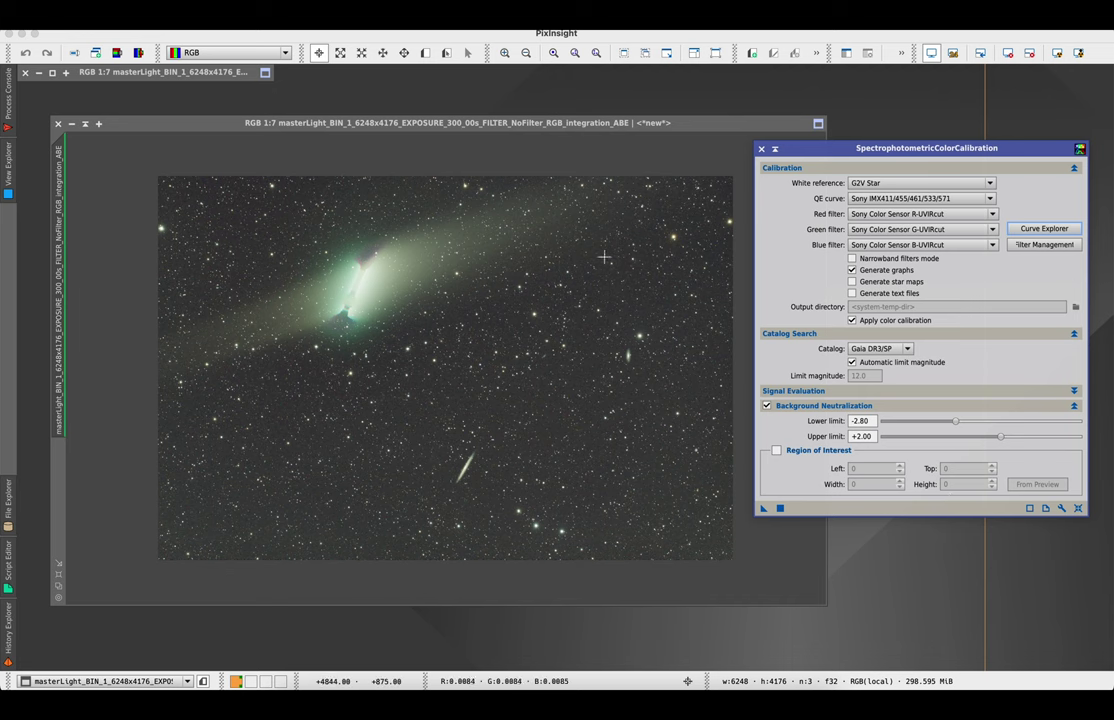
# - Create a preview of about 76 × 27 px on a star-free patch of sky background between the comet and the edge-on galaxy
pyautogui.click(424, 52)
pyautogui.click(291, 450)
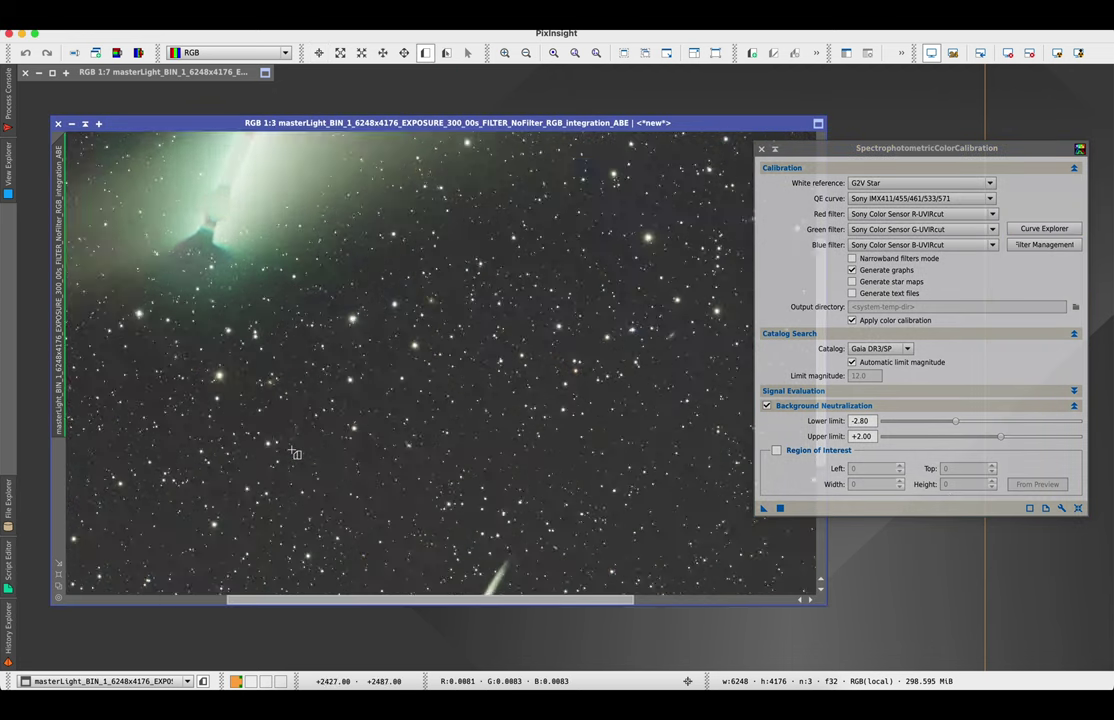
pyautogui.scroll(5, 291, 450)
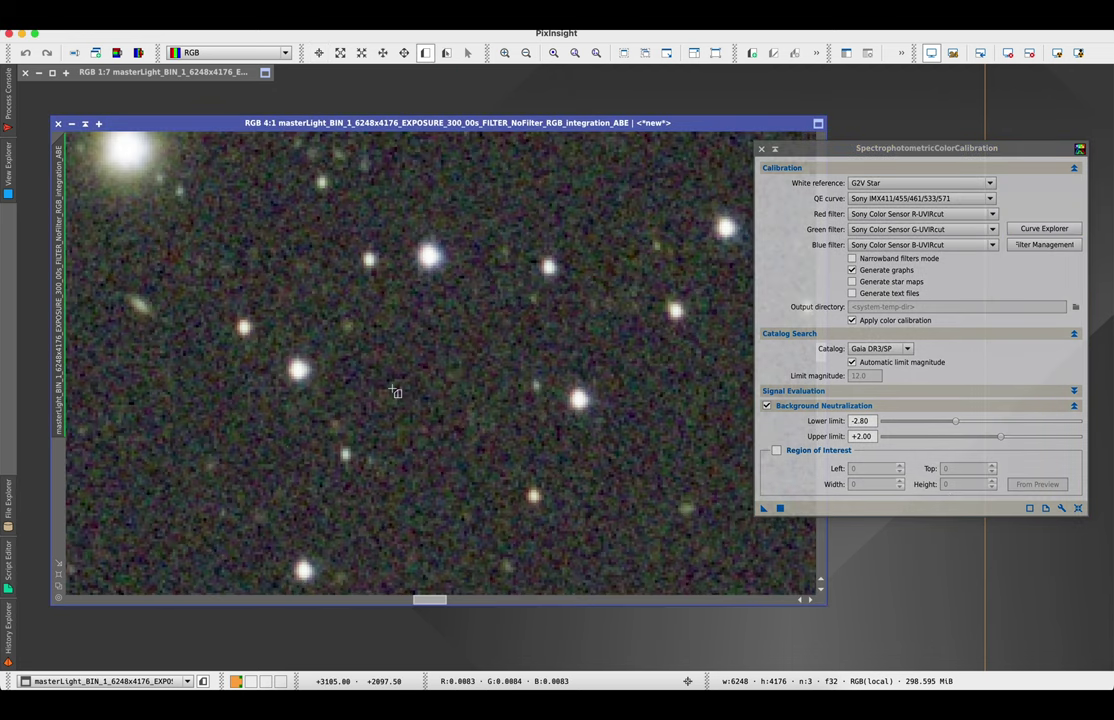
pyautogui.moveTo(433, 599); pyautogui.dragTo(403, 596)
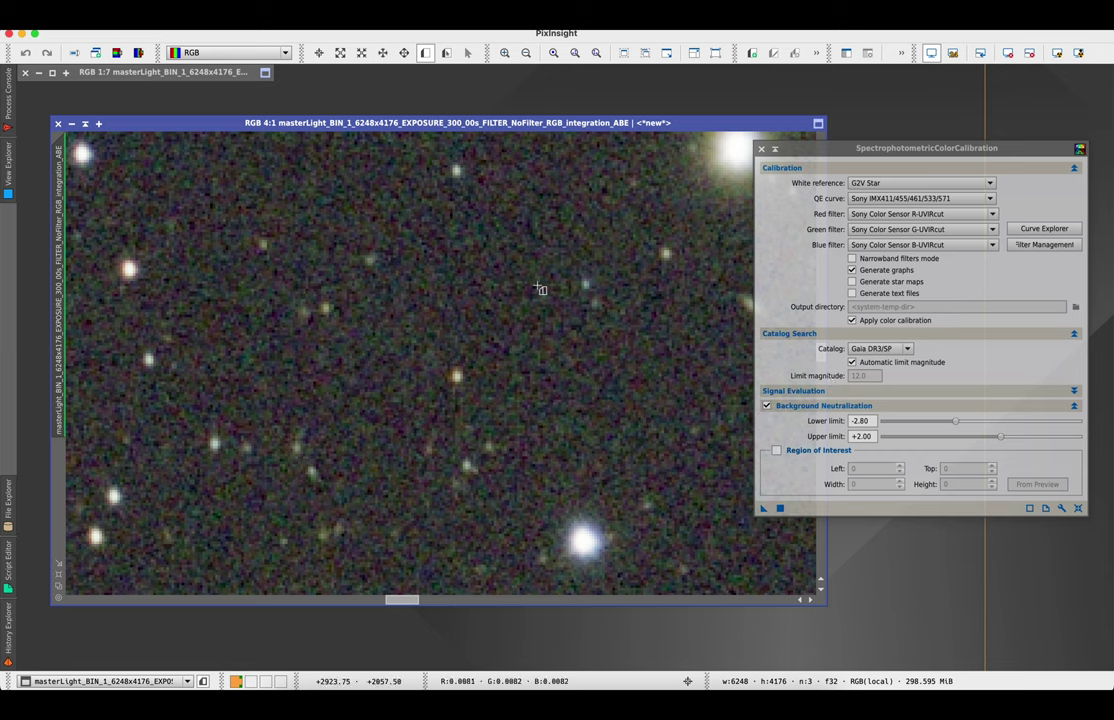
pyautogui.click(348, 50)
pyautogui.moveTo(205, 152); pyautogui.dragTo(399, 219)
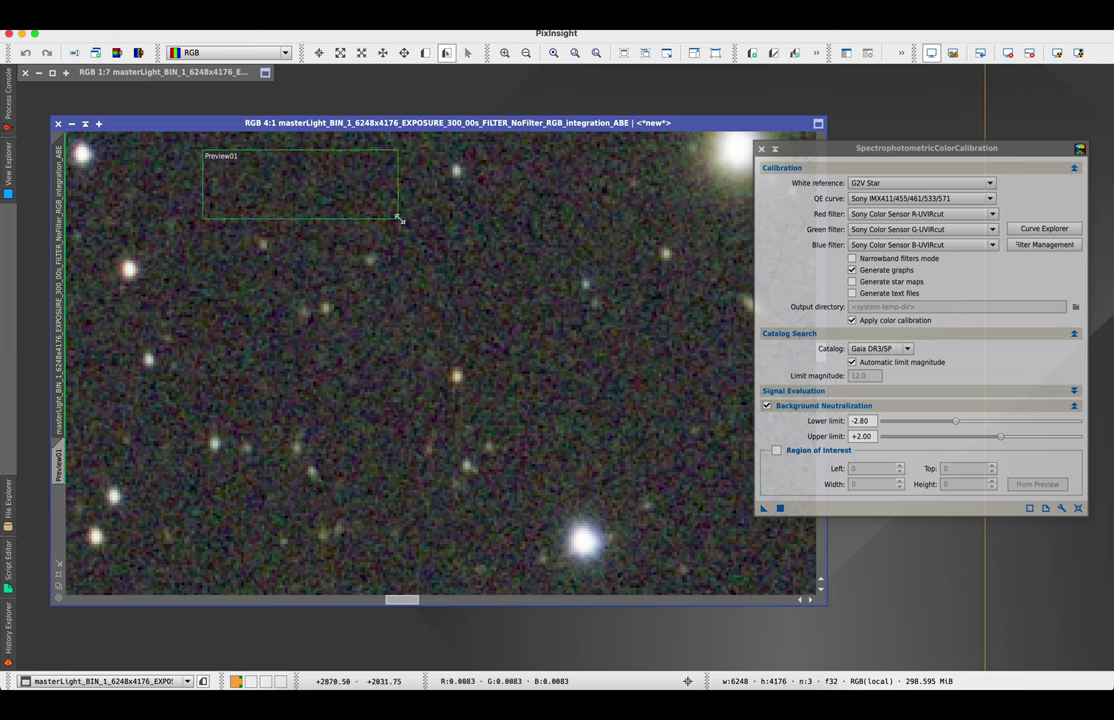
# - Enable the region of interest for background neutralization and take its coordinates from Preview01
pyautogui.click(816, 450)
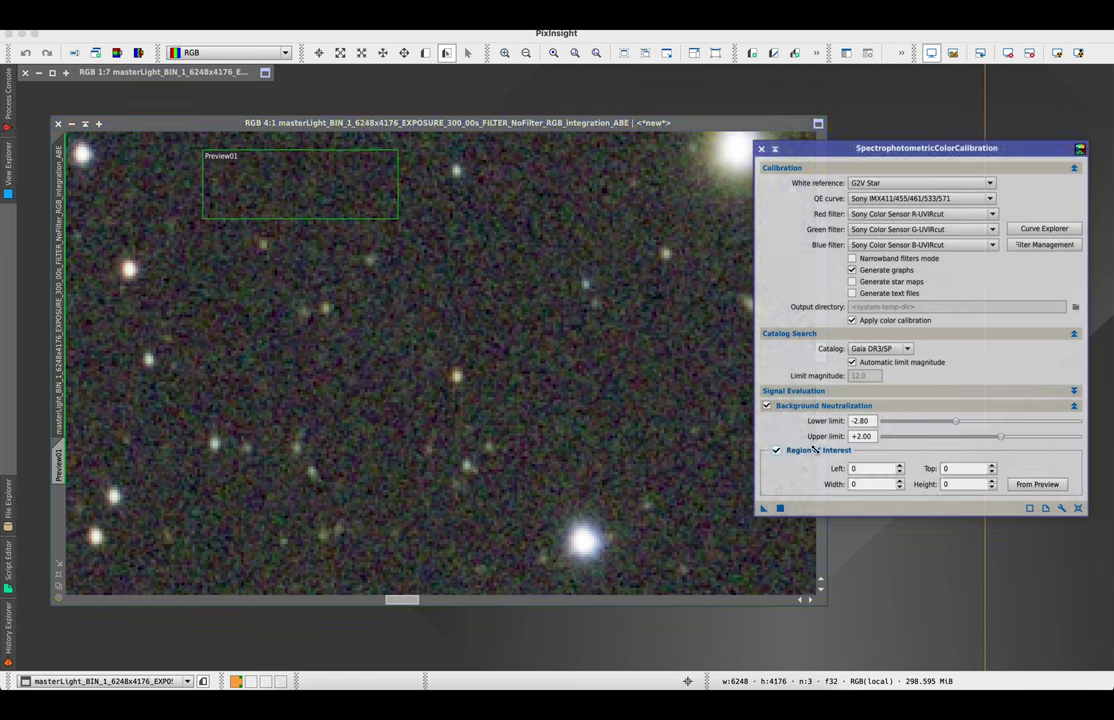
pyautogui.click(1037, 484)
pyautogui.click(727, 352)
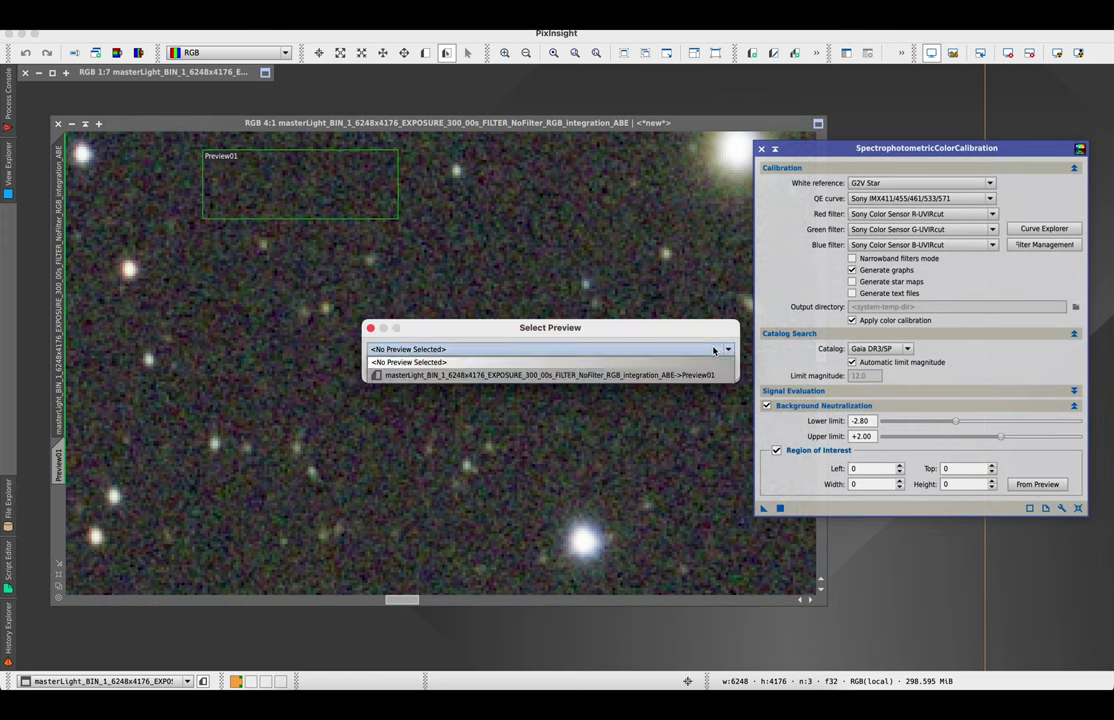
pyautogui.click(666, 375)
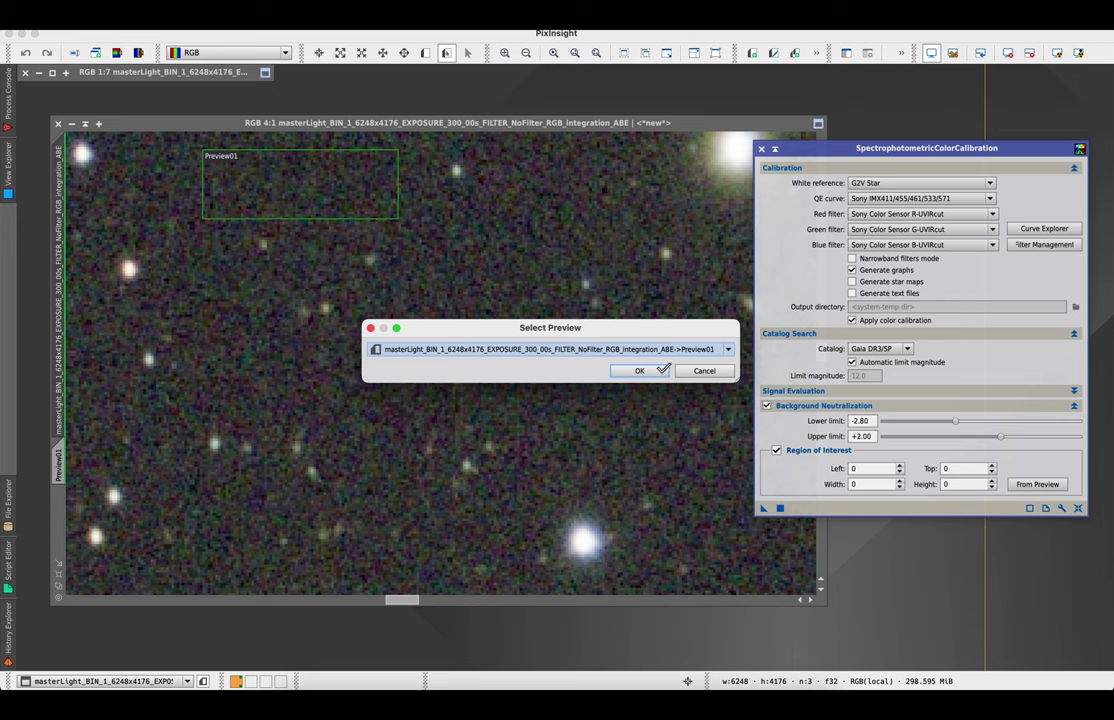
pyautogui.press('Return')
# - Apply SpectrophotometricColorCalibration to the background-extracted image, hide the process console, and auto-stretch the calibrated image's display
pyautogui.scroll(-8, 569, 348)
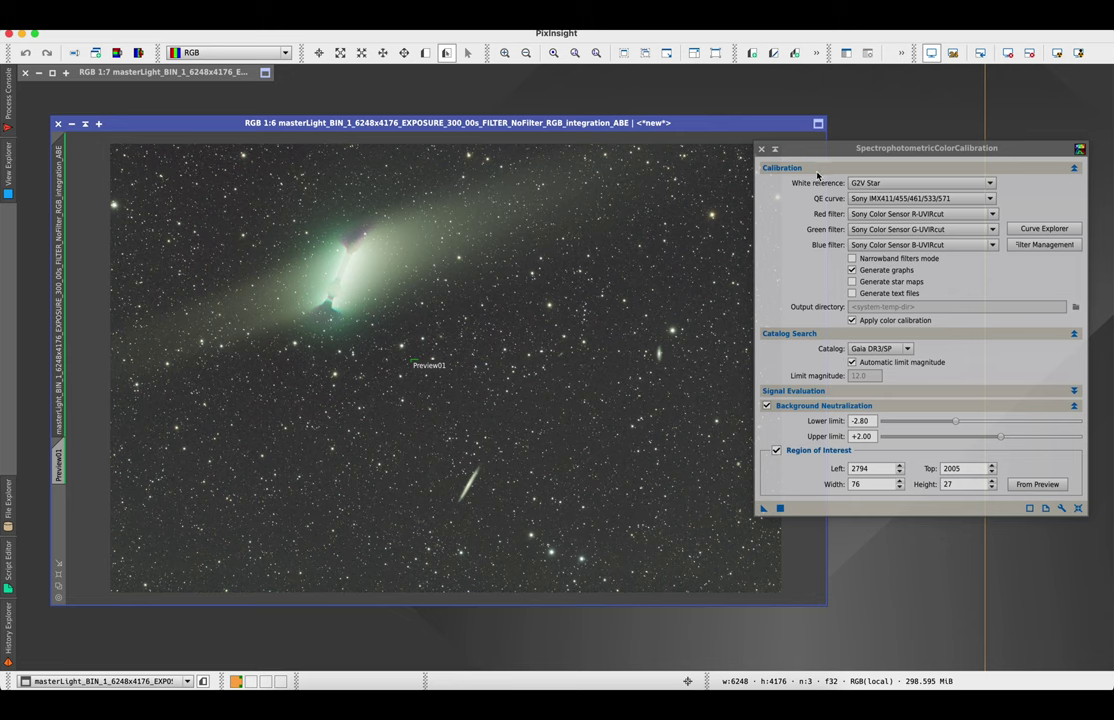
pyautogui.moveTo(763, 508); pyautogui.dragTo(629, 445)
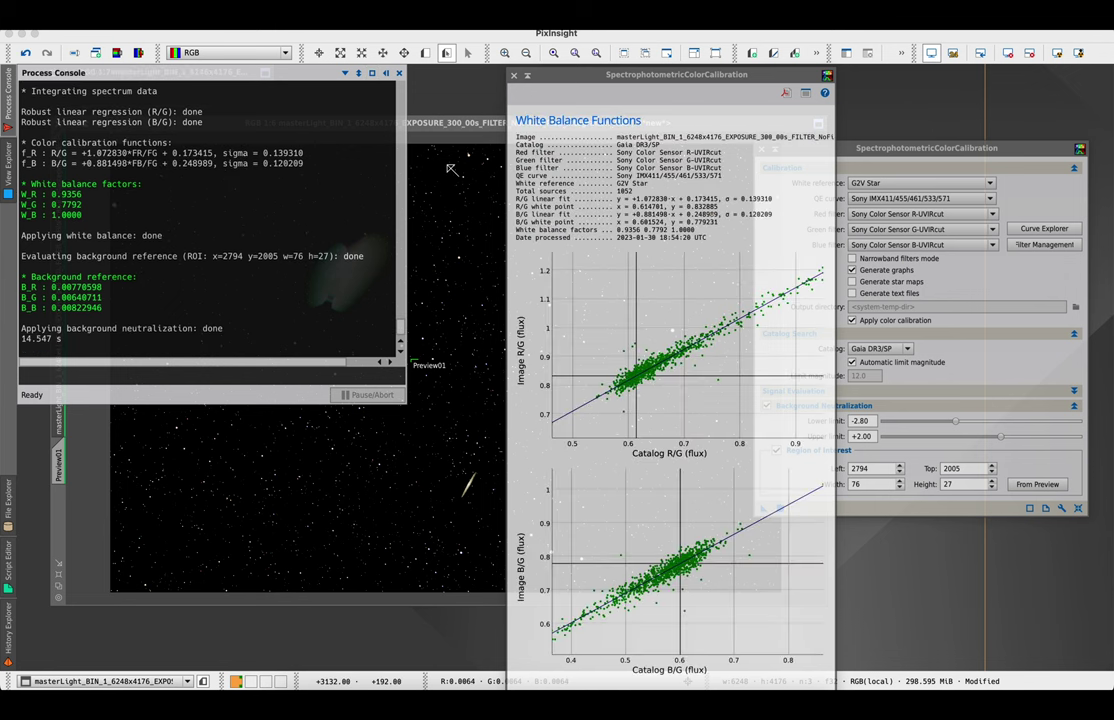
pyautogui.click(386, 74)
pyautogui.moveTo(381, 126); pyautogui.dragTo(363, 124)
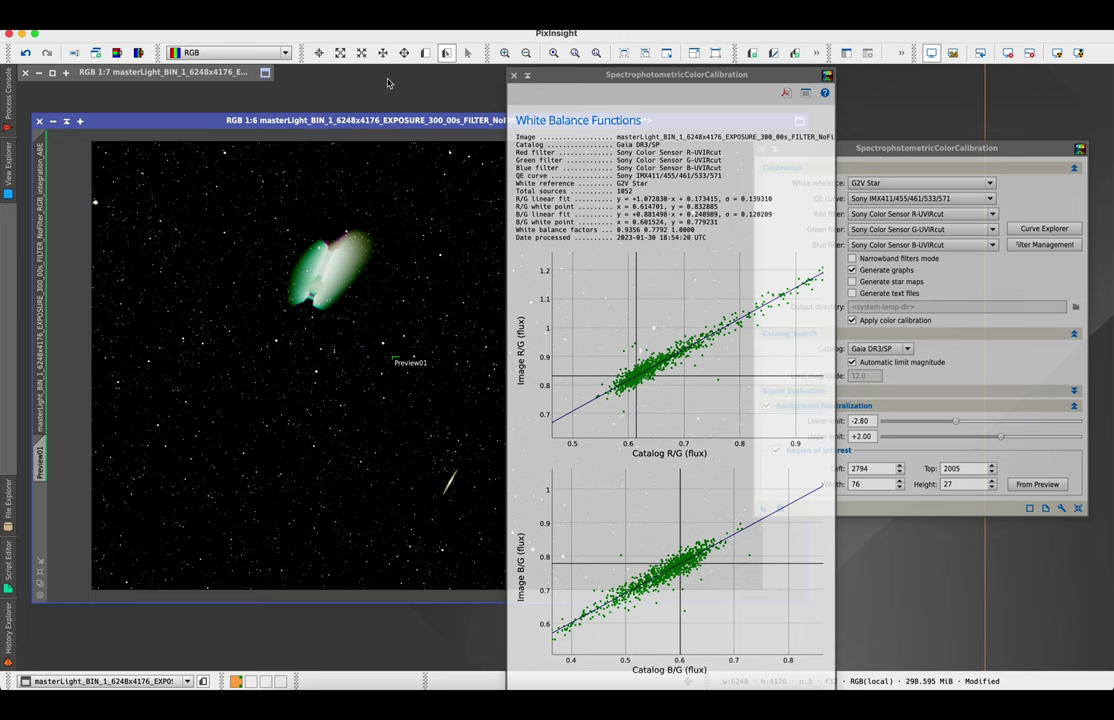
pyautogui.click(1058, 52)
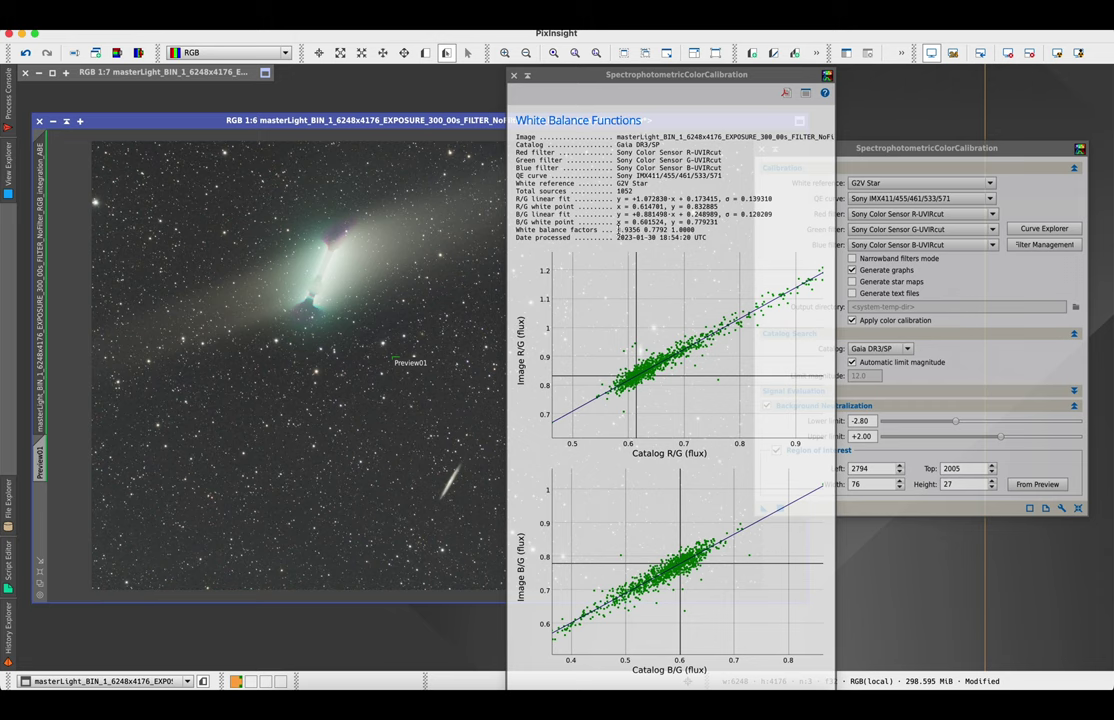
# - Highlight the white balance factors in the calibration report, and close the report and the SpectrophotometricColorCalibration process
pyautogui.moveTo(671, 222); pyautogui.dragTo(695, 231)
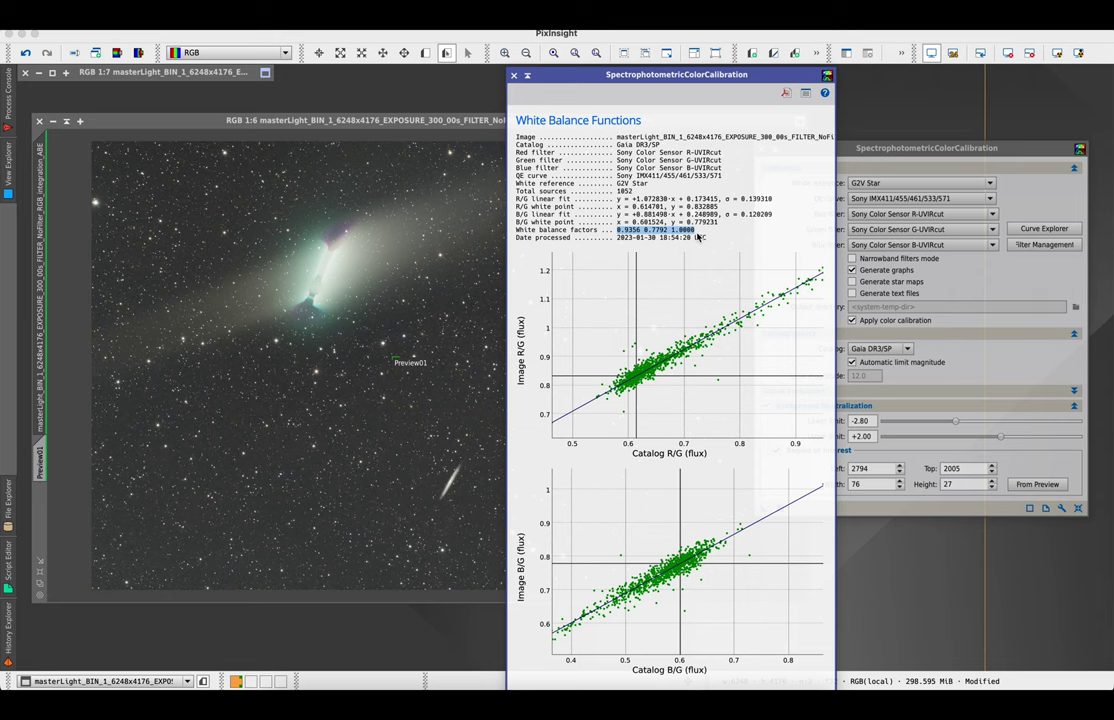
pyautogui.click(514, 75)
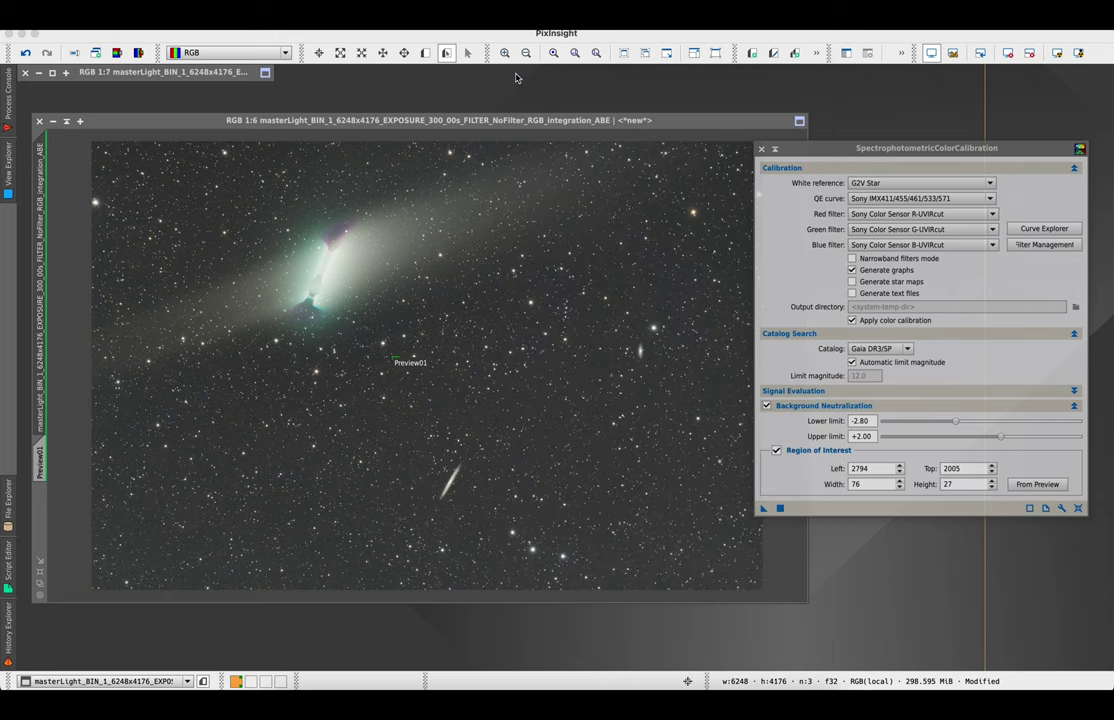
pyautogui.click(755, 148)
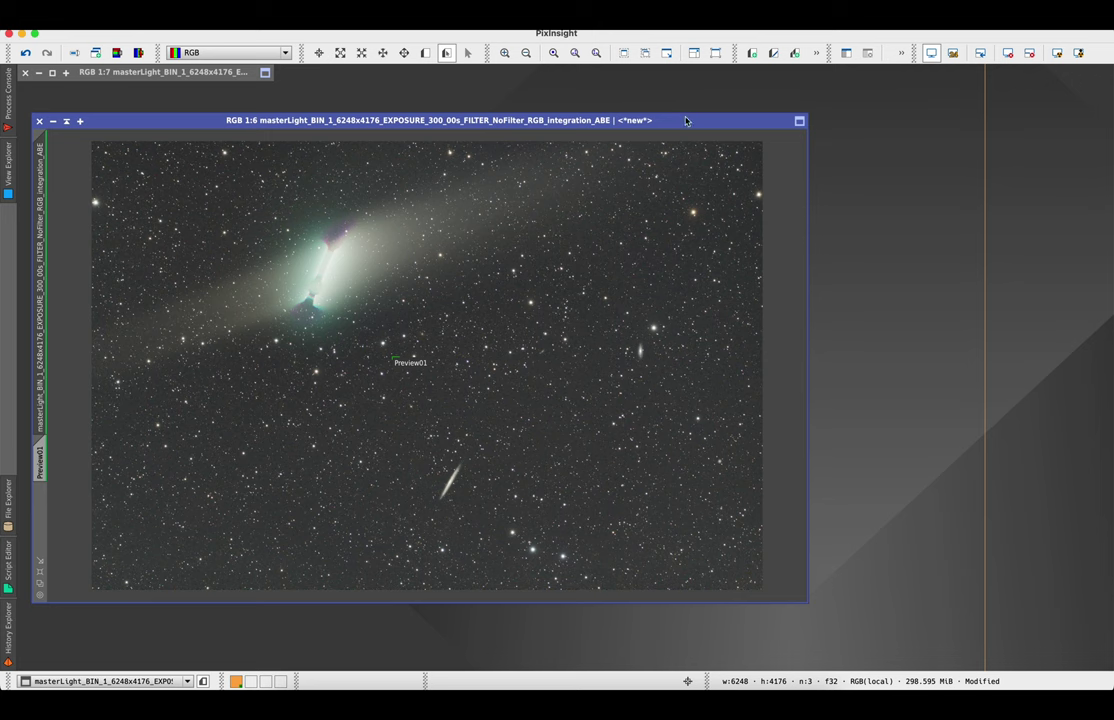
# - Reposition the color-calibrated image's window and delete its Preview01
pyautogui.moveTo(681, 122); pyautogui.dragTo(735, 119)
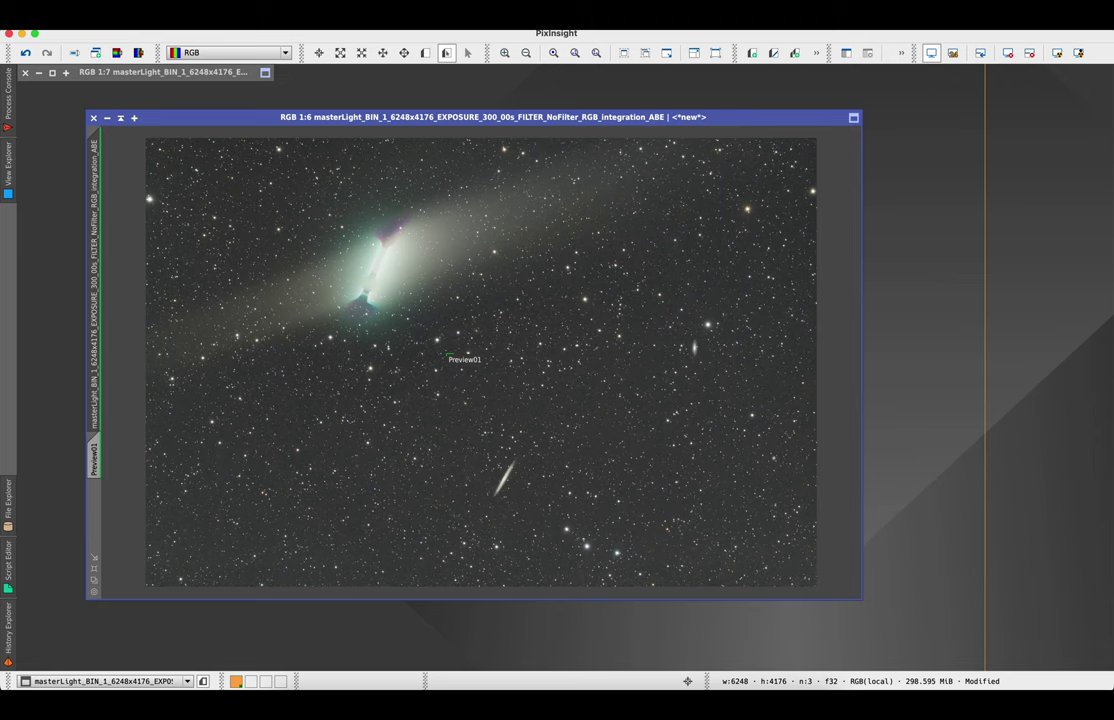
pyautogui.click(175, 15)
pyautogui.click(205, 229)
# - Apply BlurXTerminator to the calibrated image with Sharpen Stars 0.15, Sharpen Nonstellar 0.90 and Nonstellar then Stellar disabled
pyautogui.click(280, 15)
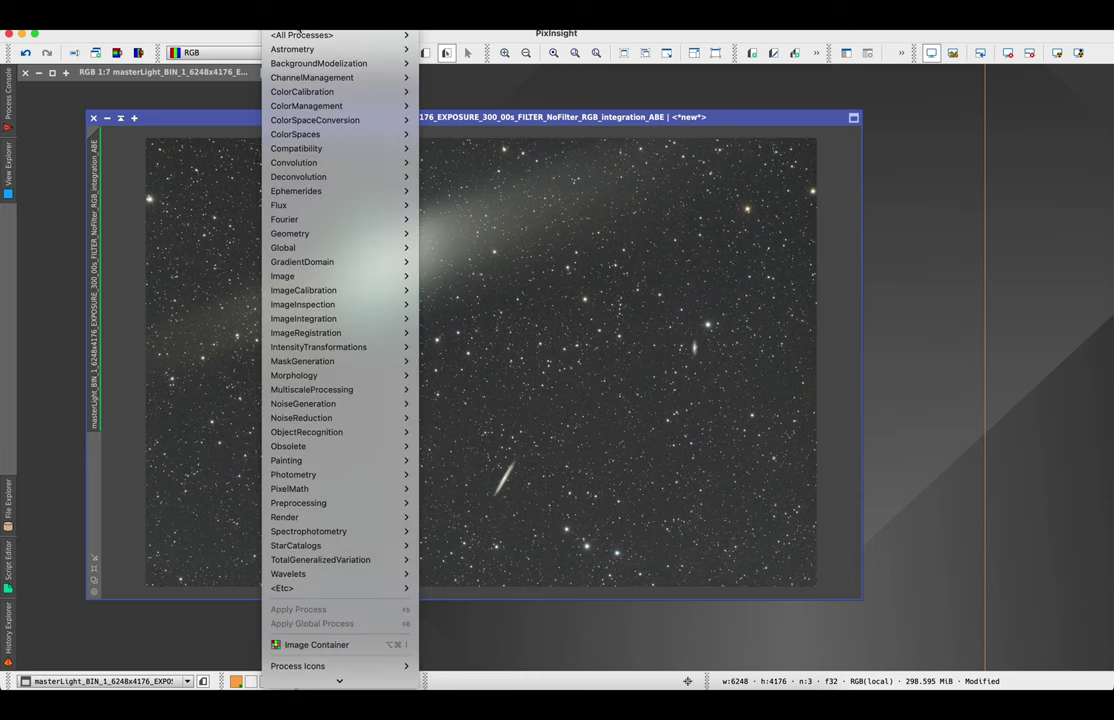
pyautogui.moveTo(298, 36)
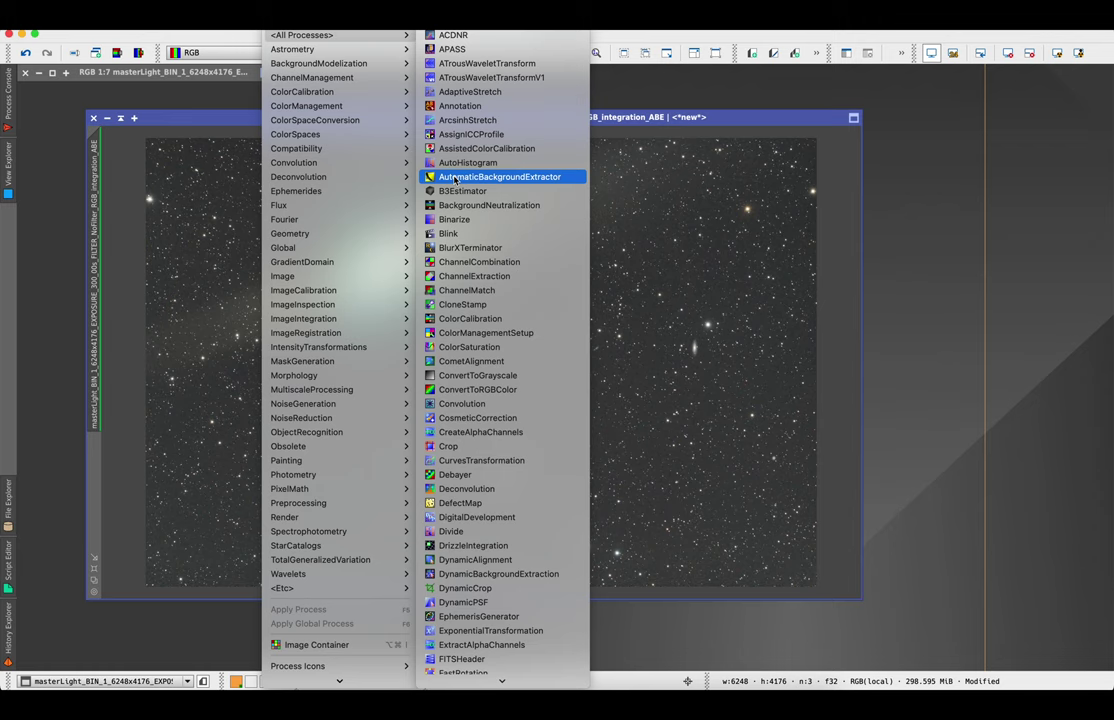
pyautogui.click(458, 248)
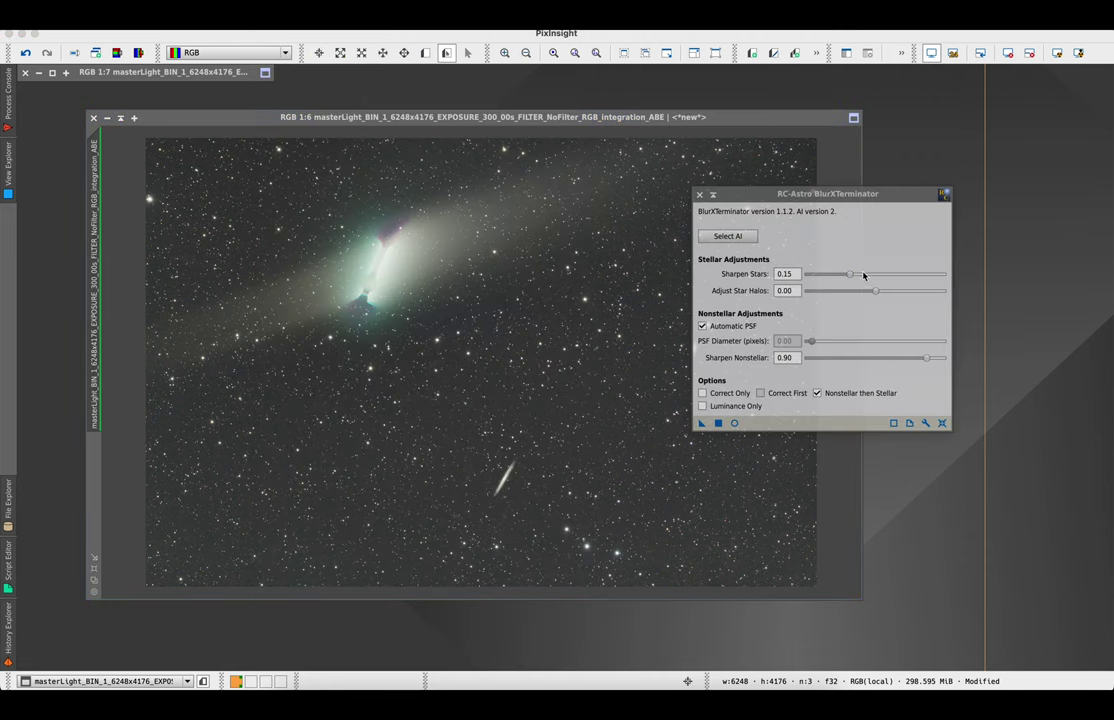
pyautogui.click(817, 393)
pyautogui.moveTo(851, 274)
pyautogui.mouseDown()
pyautogui.moveTo(887, 288)
pyautogui.moveTo(849, 274)
pyautogui.mouseUp()
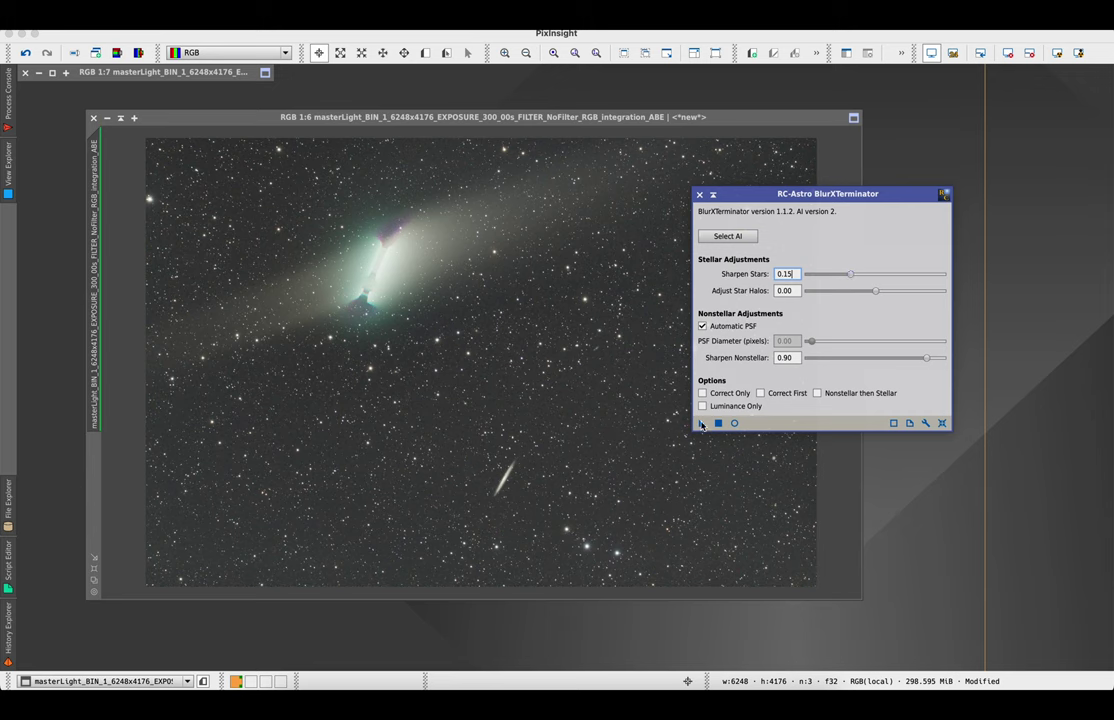
pyautogui.moveTo(724, 327)
pyautogui.moveTo(703, 424); pyautogui.dragTo(641, 413)
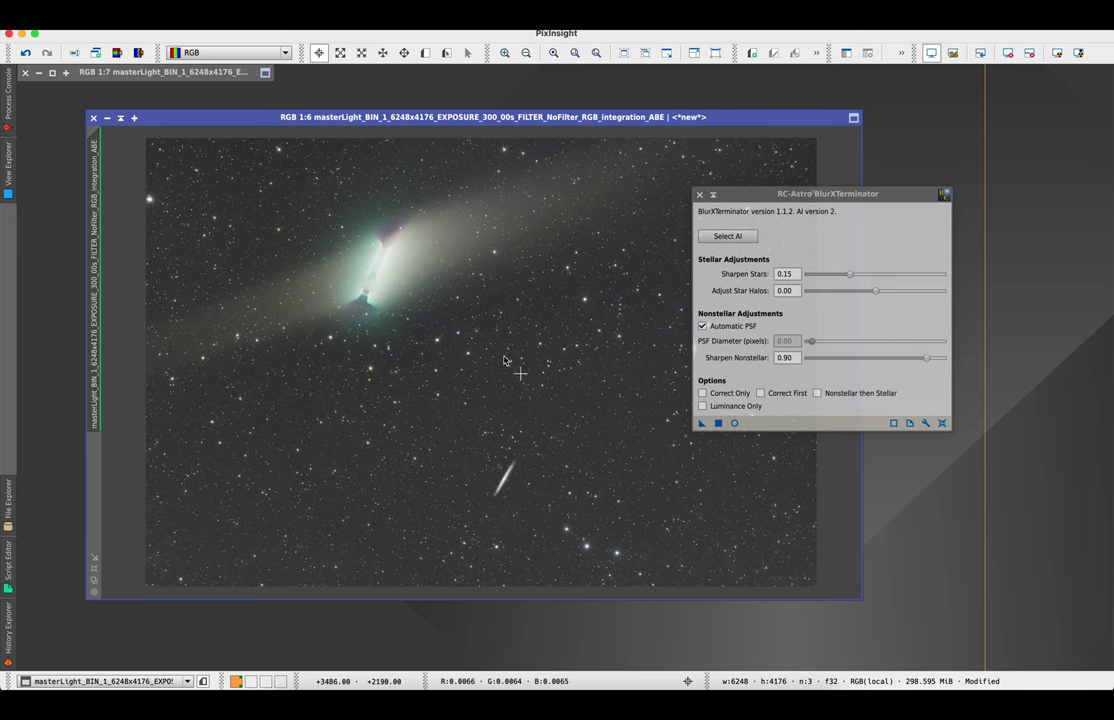
# - Compare the stars at 1:1 before and after sharpening by undoing and redoing it, and close BlurXTerminator
pyautogui.scroll(1, 512, 360)
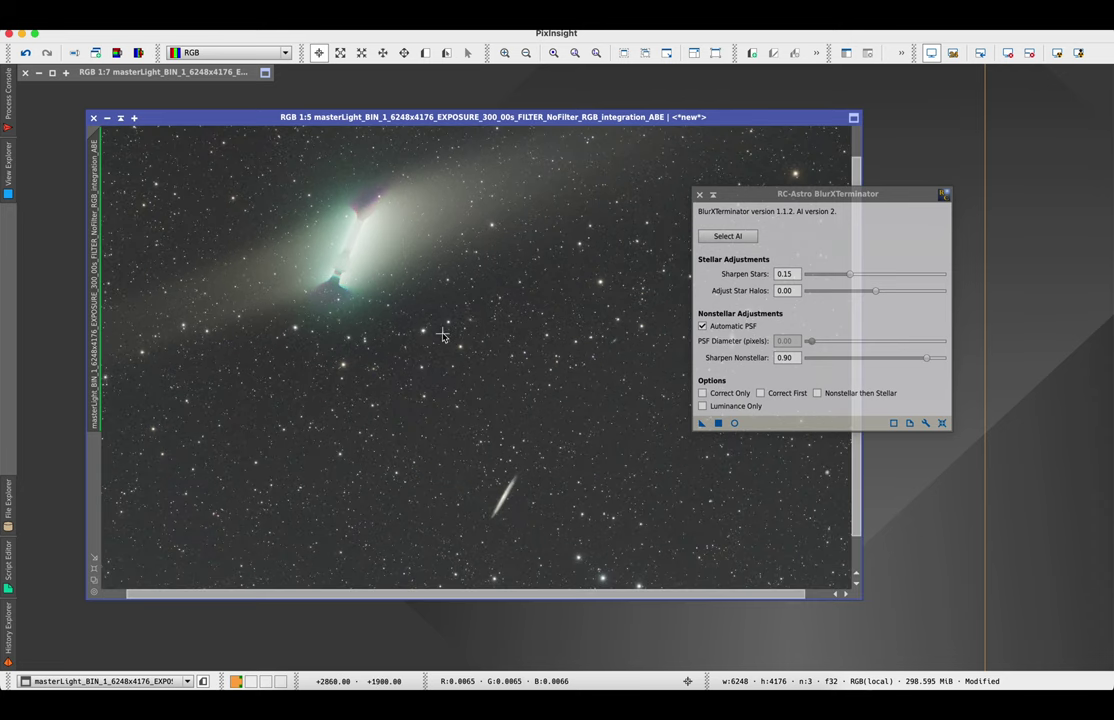
pyautogui.scroll(-2, 443, 331)
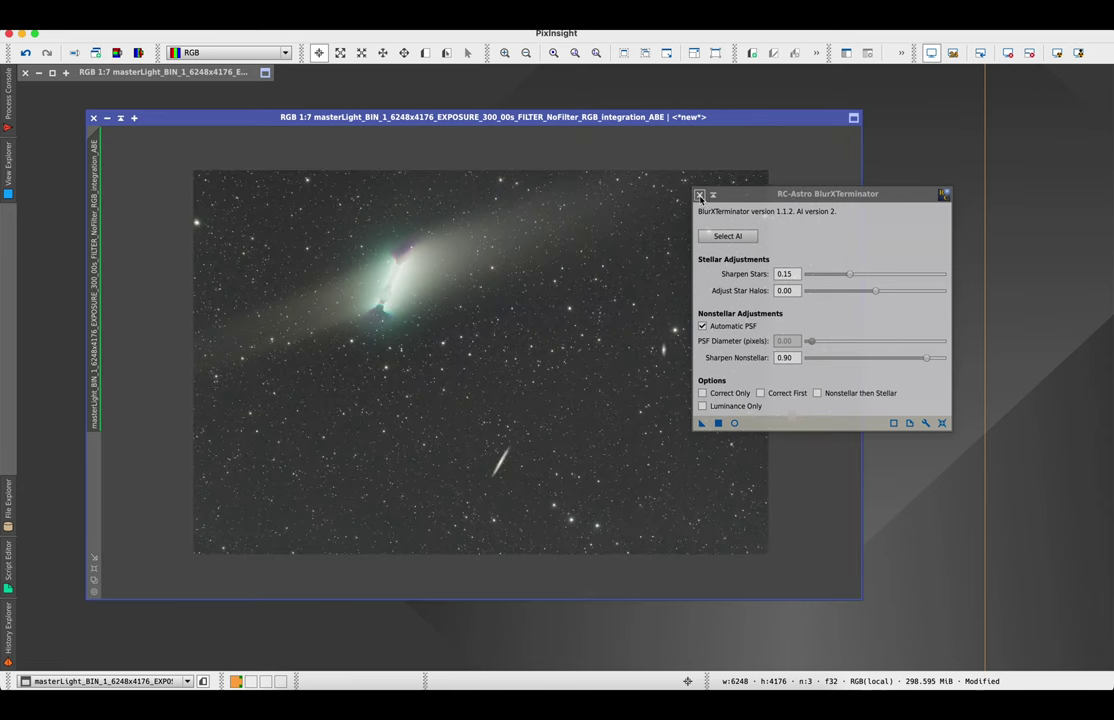
pyautogui.scroll(6, 494, 307)
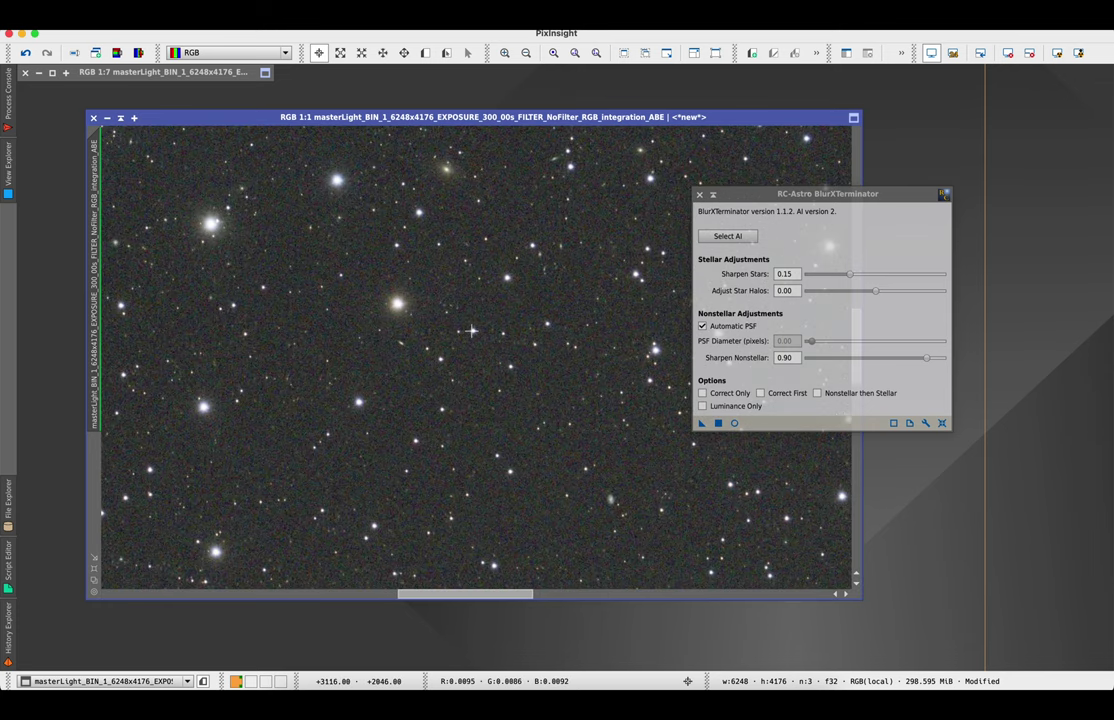
pyautogui.scroll(-1, 480, 313)
pyautogui.scroll(1, 480, 313)
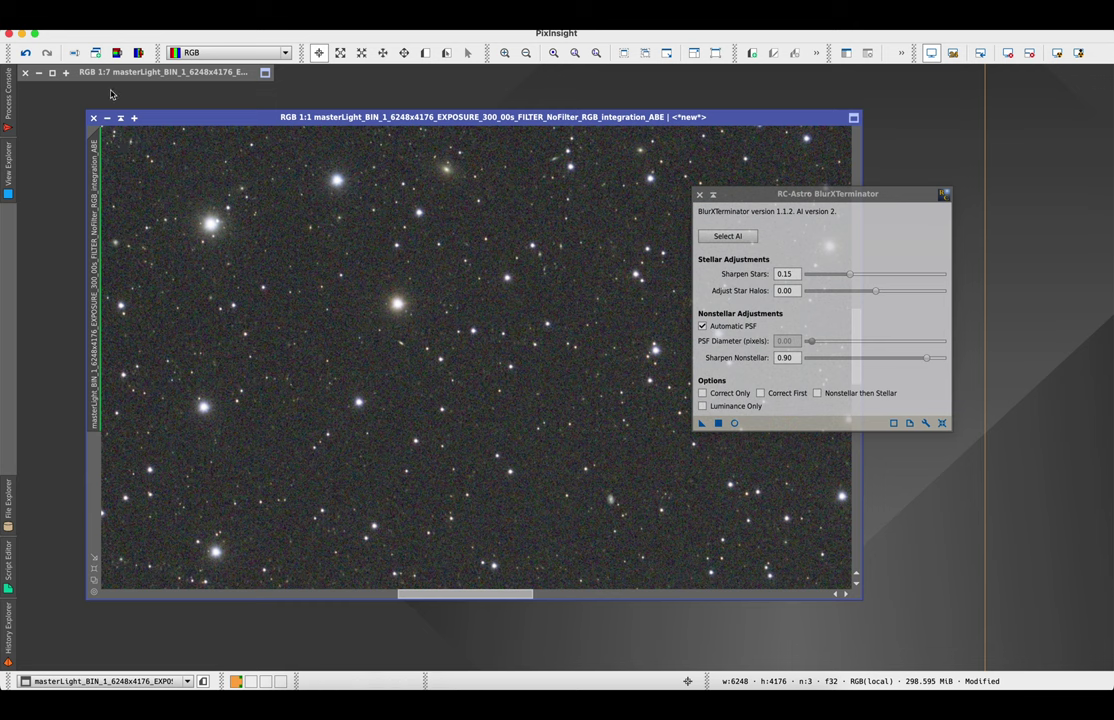
pyautogui.click(28, 56)
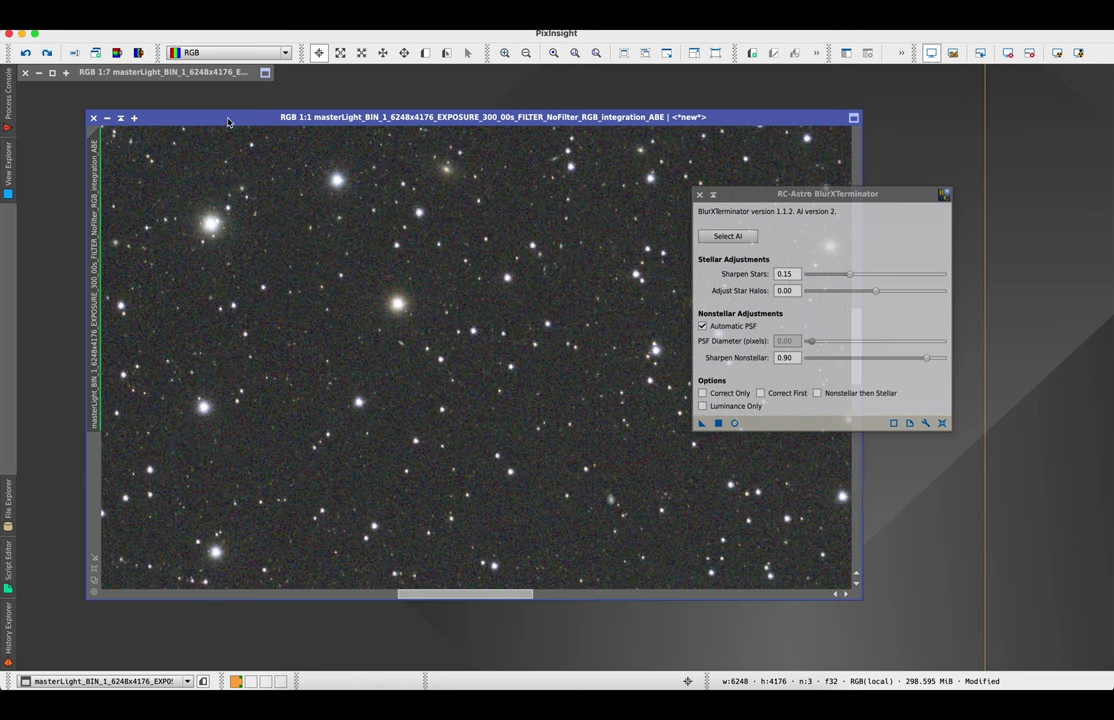
pyautogui.click(46, 56)
pyautogui.click(37, 56)
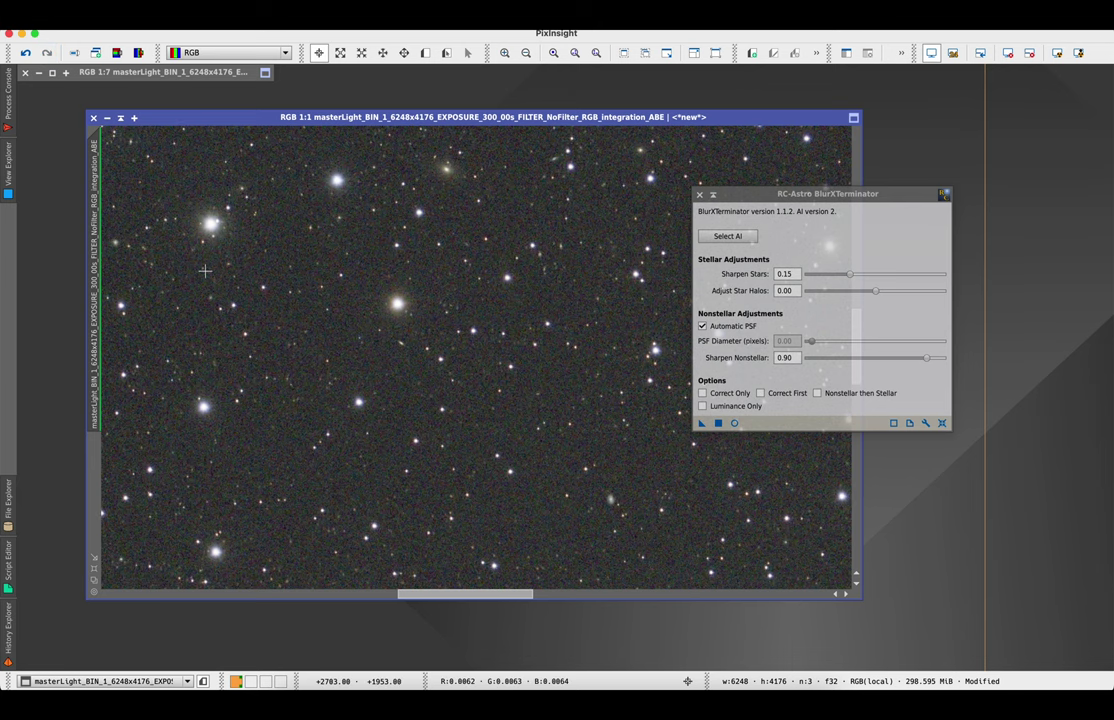
pyautogui.scroll(-2, 232, 291)
pyautogui.scroll(-1, 232, 291)
pyautogui.scroll(-2, 232, 292)
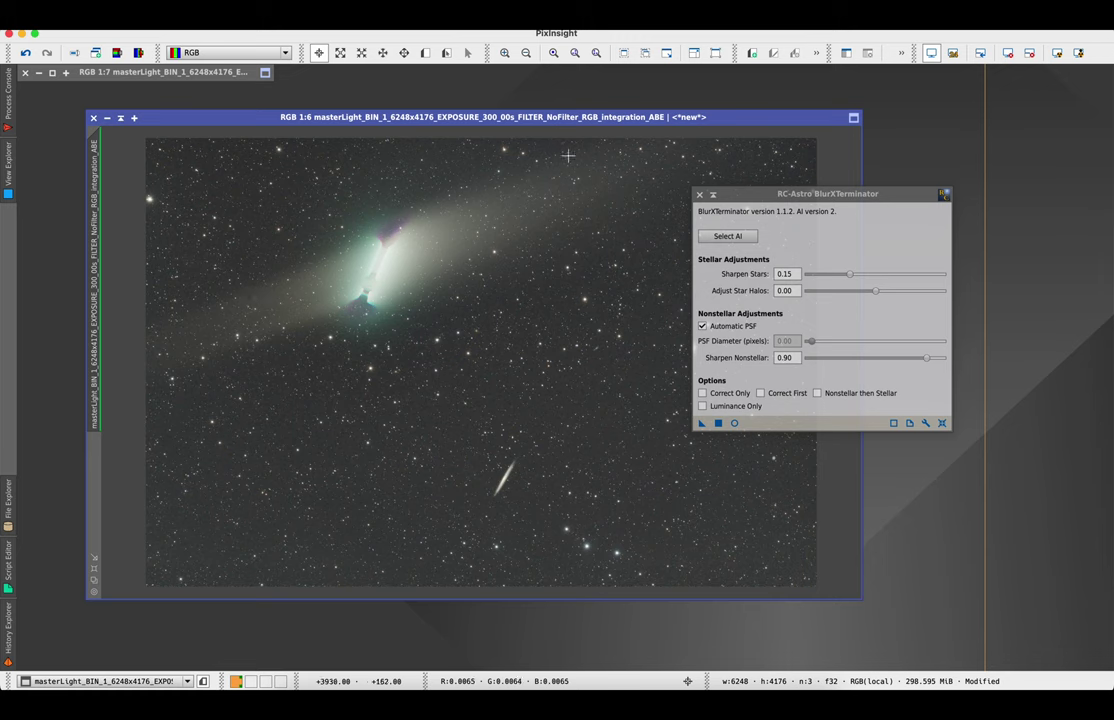
pyautogui.click(700, 195)
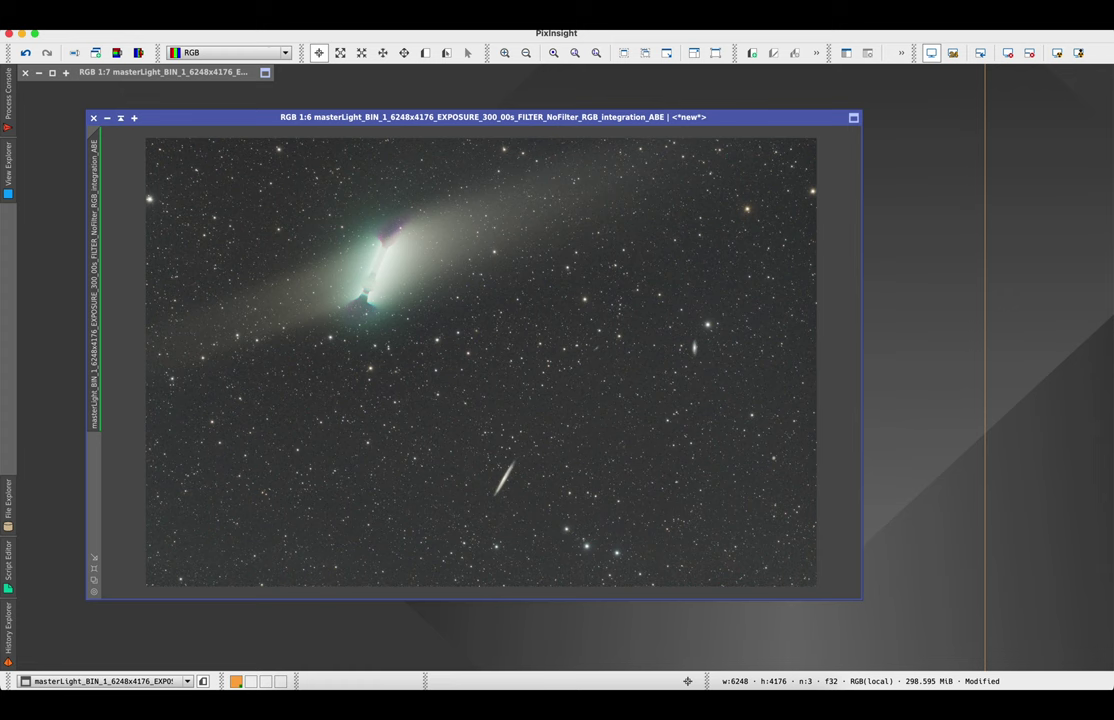
# - Apply StarXTerminator to the sharpened image with Generate Star Image enabled and Unscreen Stars and Large Overlap off
pyautogui.click(280, 10)
pyautogui.moveTo(300, 35)
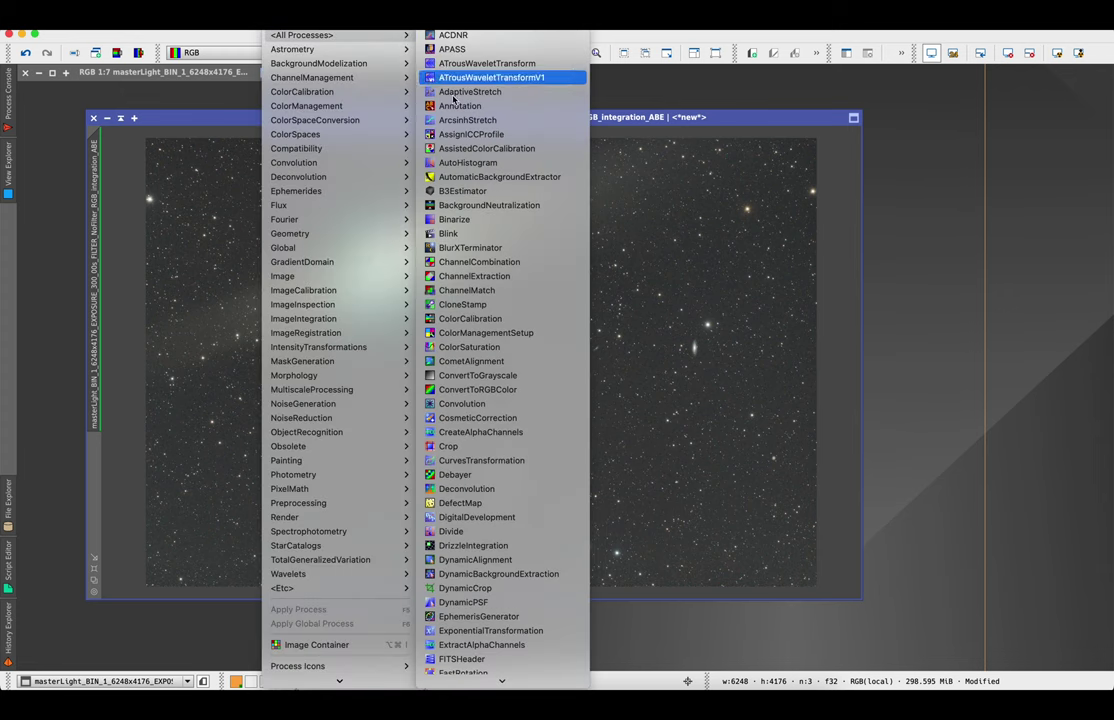
pyautogui.scroll(-10, 440, 300)
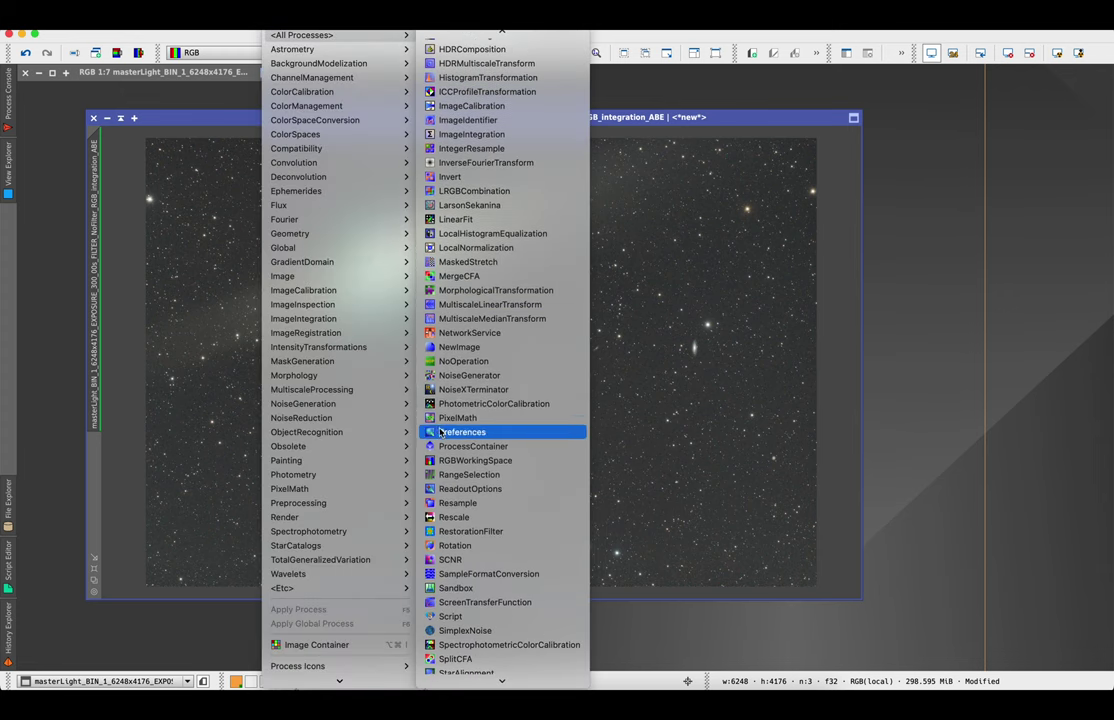
pyautogui.click(450, 607)
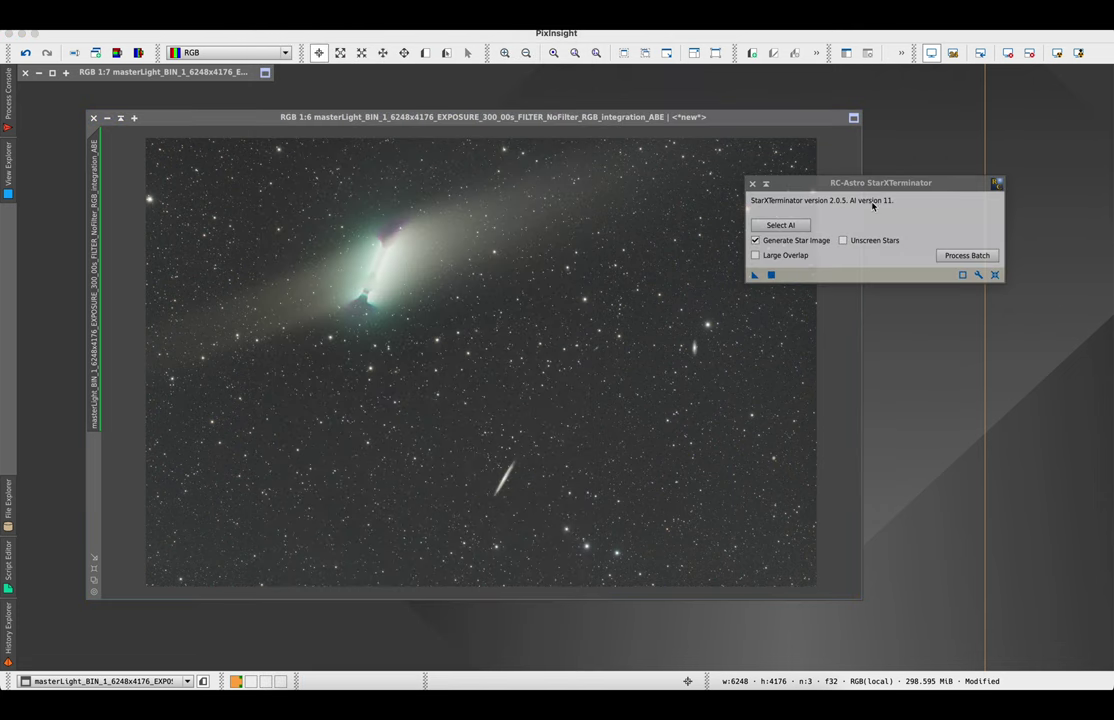
pyautogui.click(748, 276)
pyautogui.moveTo(748, 276); pyautogui.dragTo(633, 283)
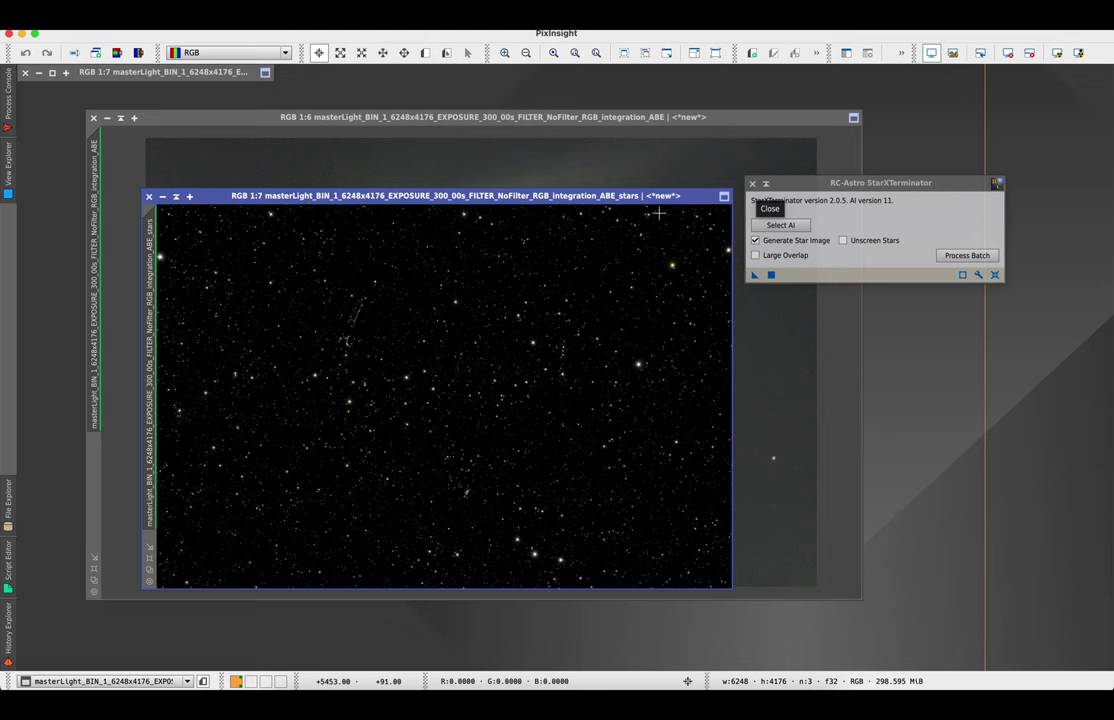
# - View the whole starless image, close StarXTerminator, and collapse the starless image's window
pyautogui.click(715, 157)
pyautogui.scroll(-1, 597, 300)
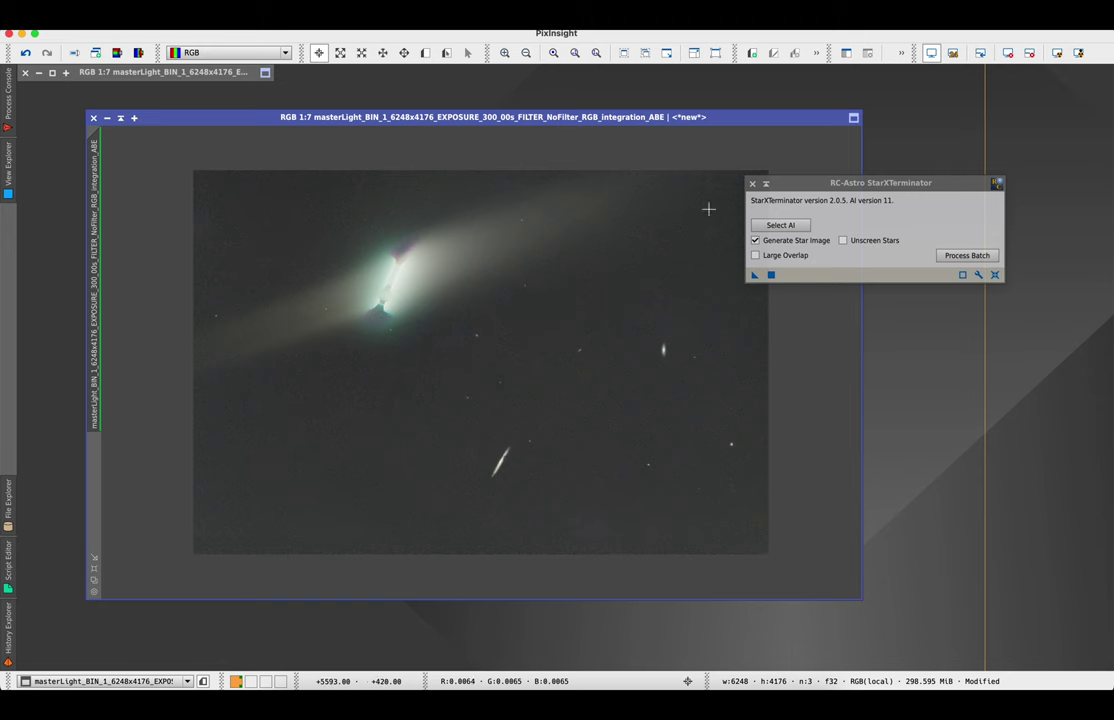
pyautogui.click(752, 183)
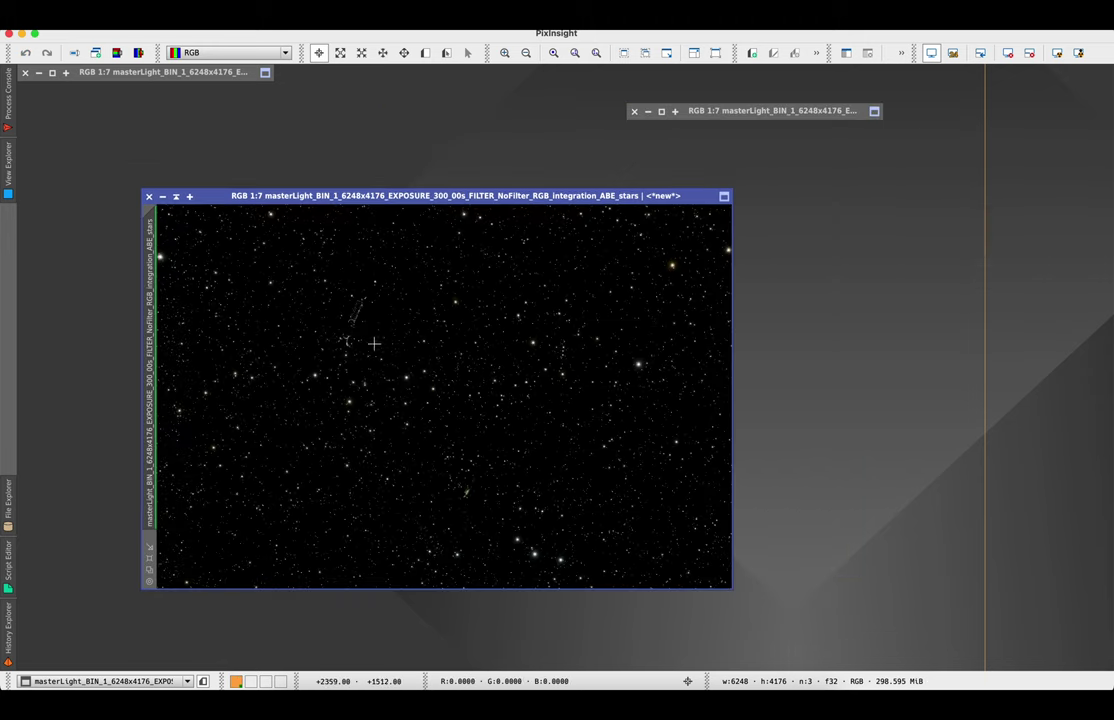
# - Examine the stars-only image around the comet's position and the edge-on galaxy for leftover artifacts, and move its window aside
pyautogui.scroll(4, 340, 316)
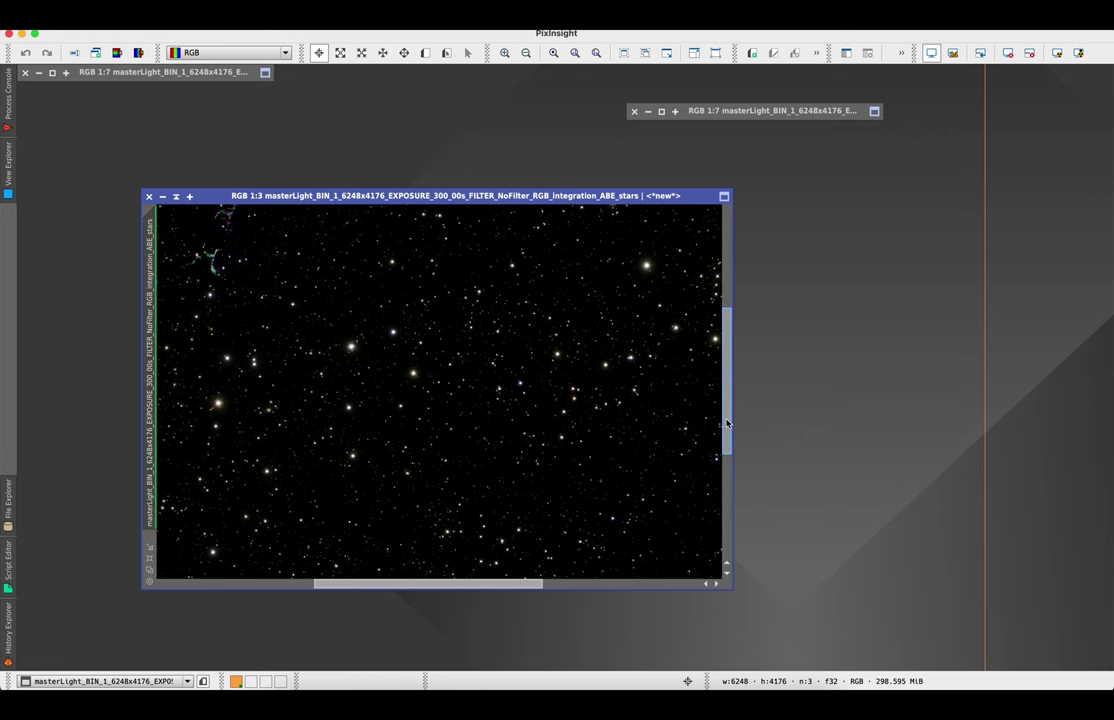
pyautogui.moveTo(726, 426); pyautogui.dragTo(715, 344)
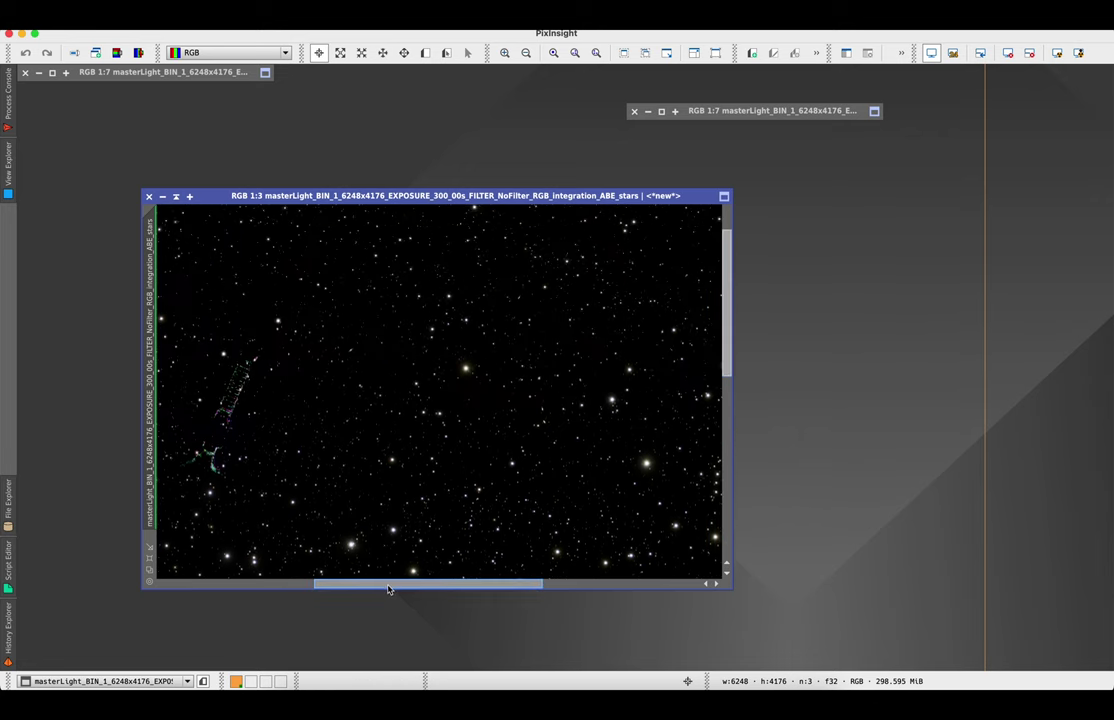
pyautogui.moveTo(388, 592)
pyautogui.mouseDown()
pyautogui.moveTo(336, 568)
pyautogui.moveTo(324, 590)
pyautogui.mouseUp()
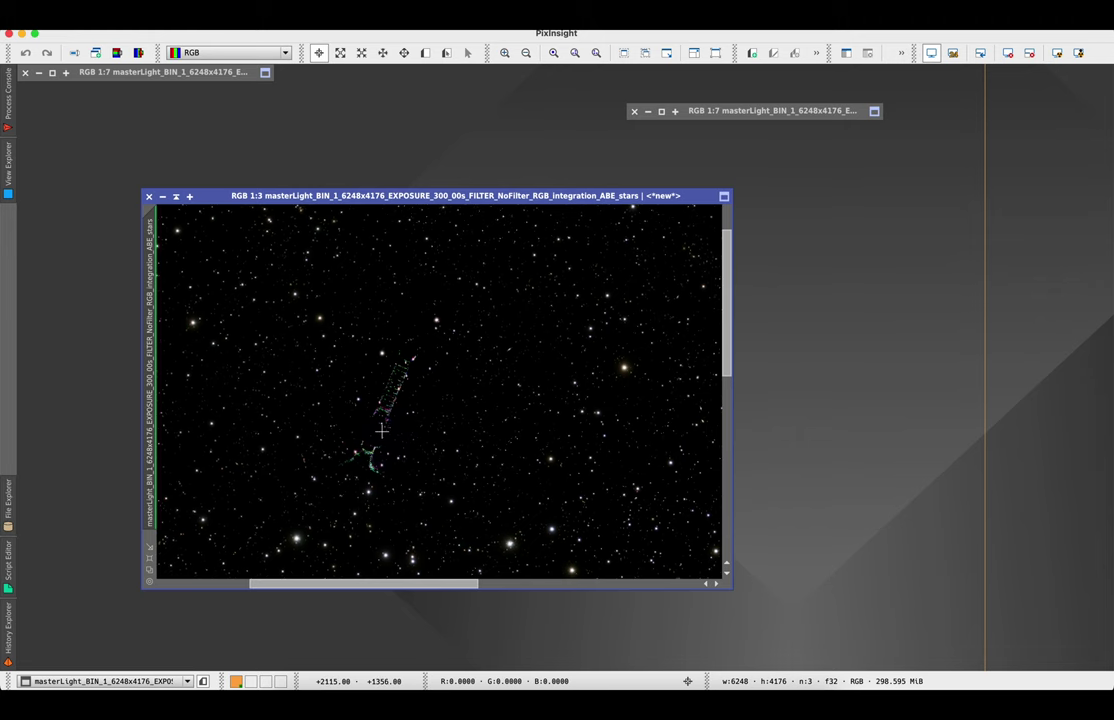
pyautogui.scroll(1, 350, 378)
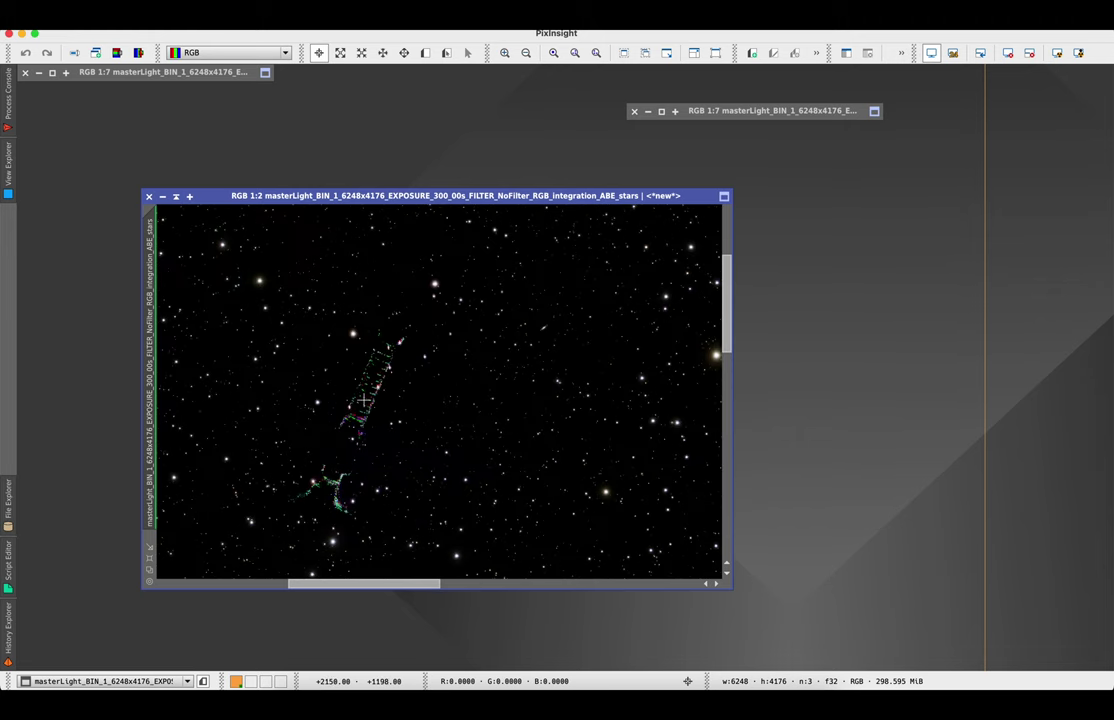
pyautogui.scroll(-2, 366, 405)
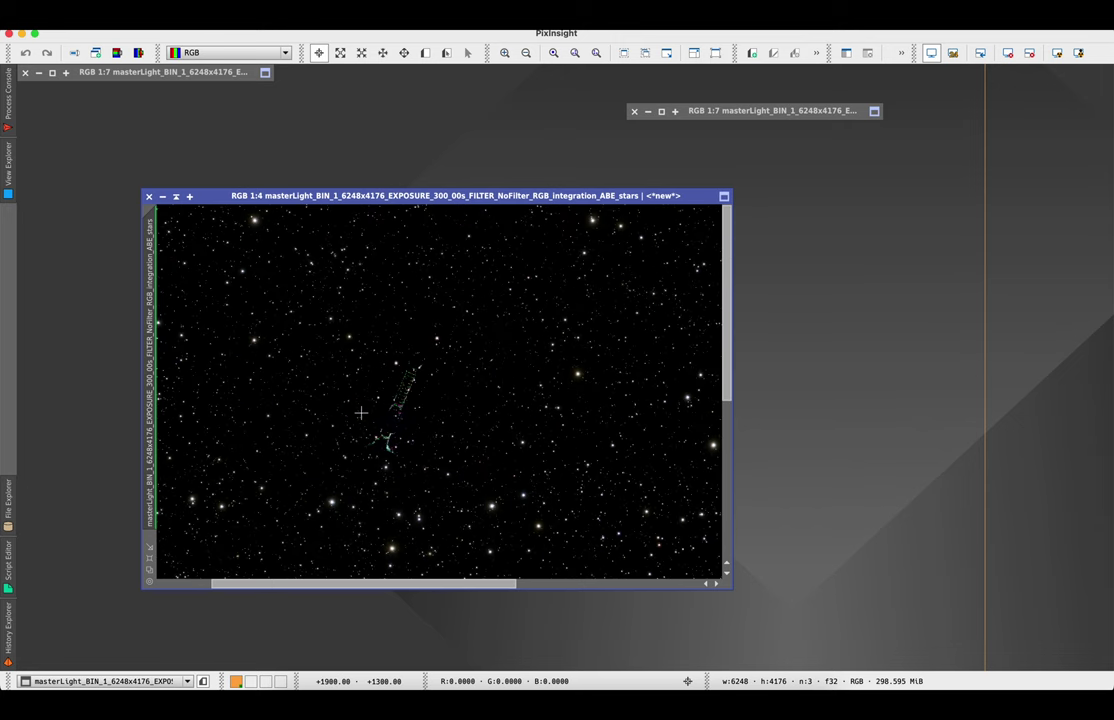
pyautogui.scroll(-3, 467, 521)
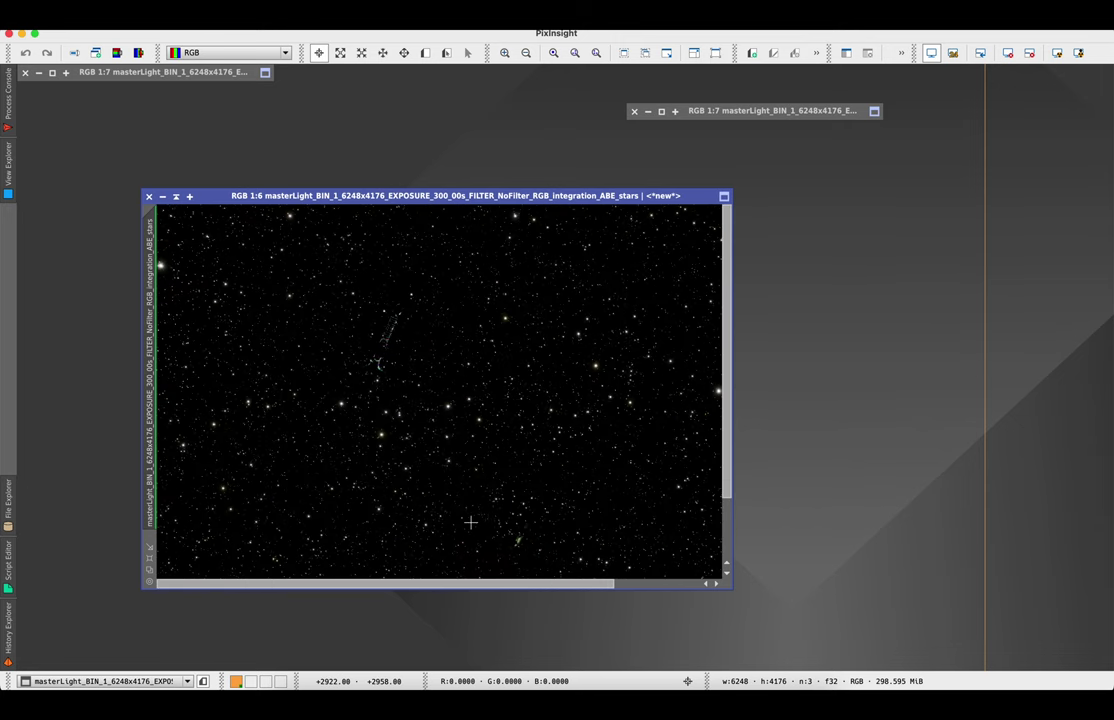
pyautogui.scroll(-2, 497, 498)
pyautogui.scroll(1, 497, 498)
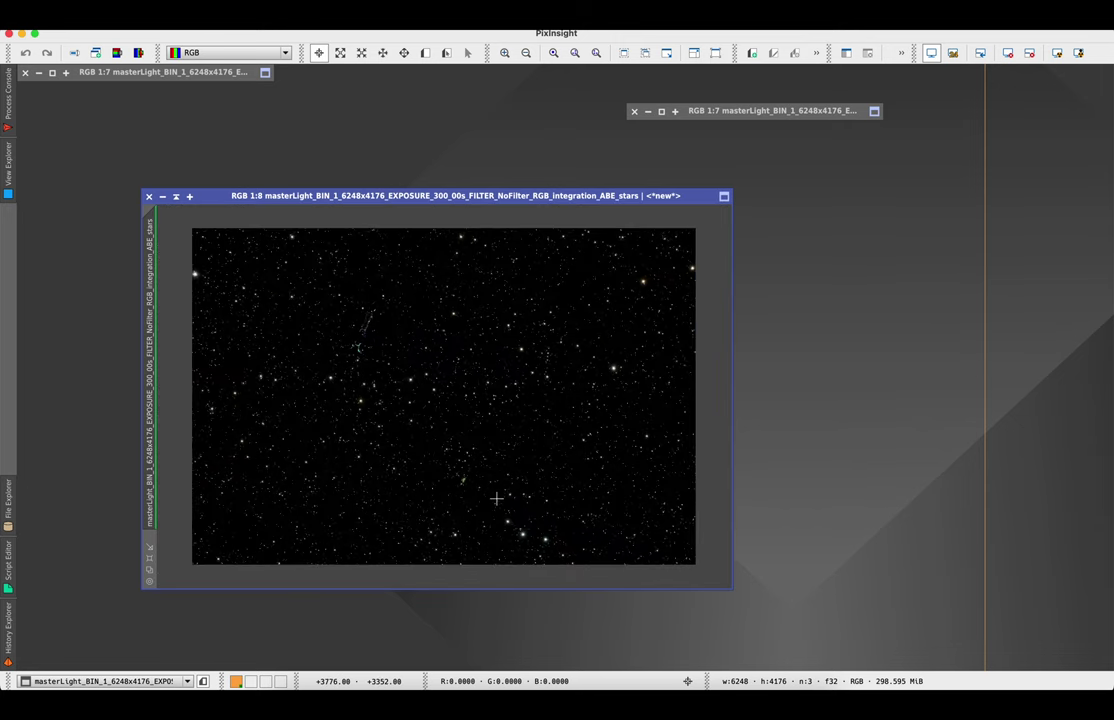
pyautogui.moveTo(390, 203); pyautogui.dragTo(283, 192)
pyautogui.scroll(3, 244, 300)
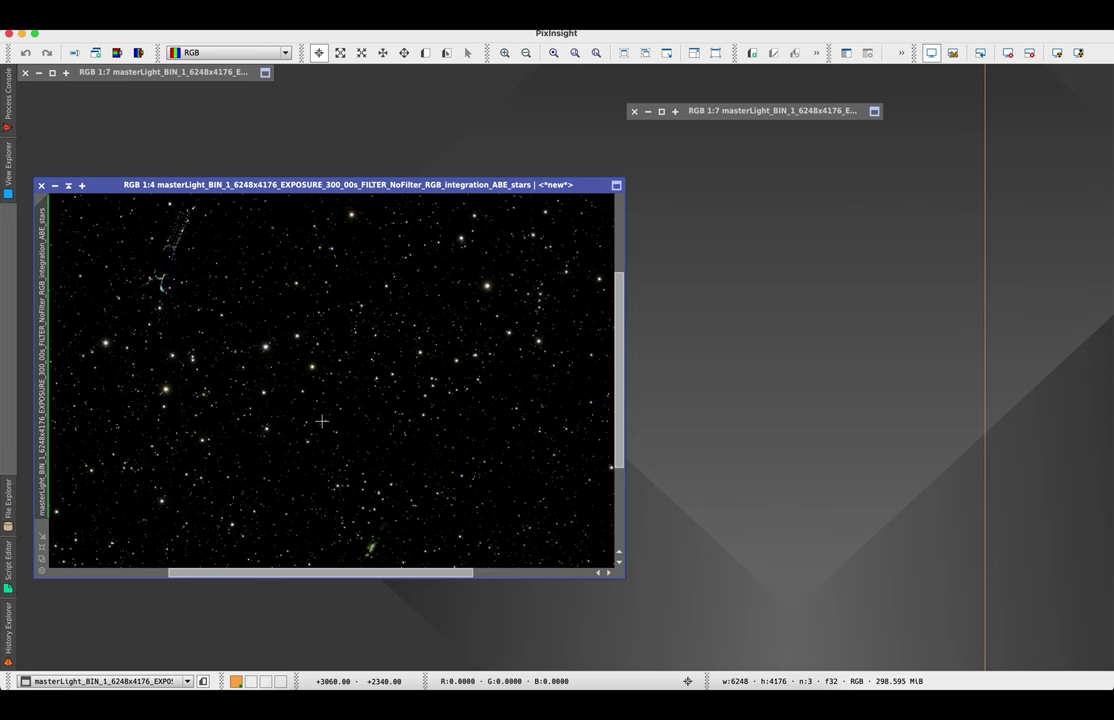
pyautogui.scroll(-2, 321, 421)
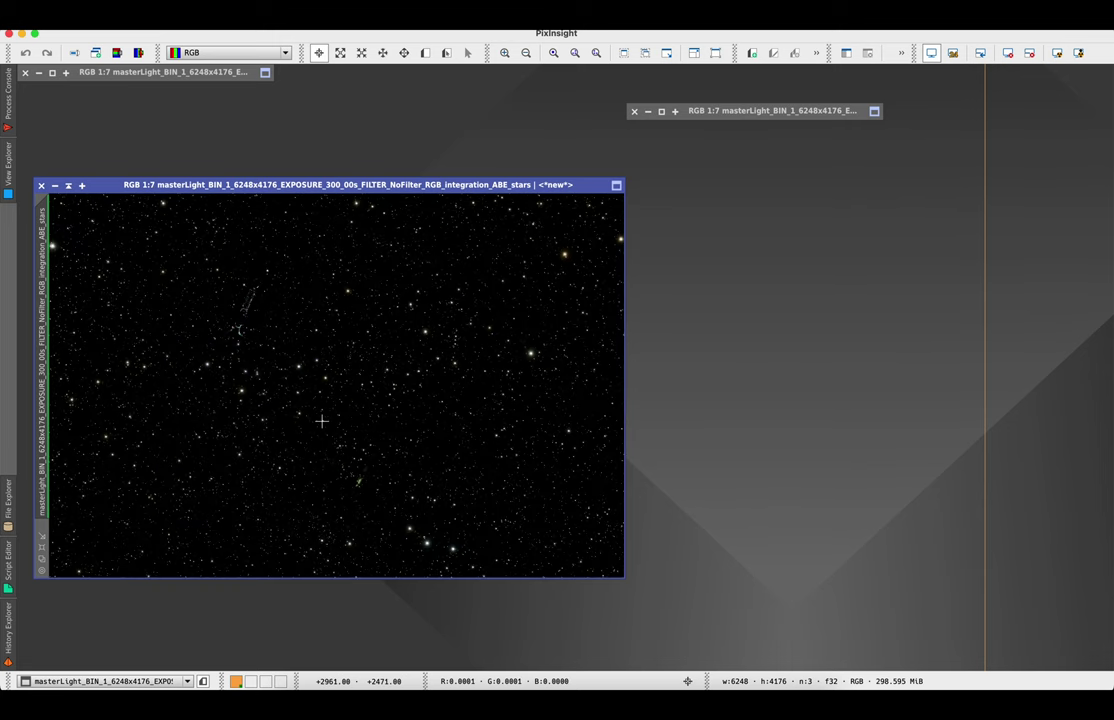
# - Open HistogramTransformation and place its window beside the stars-only image
pyautogui.click(285, 14)
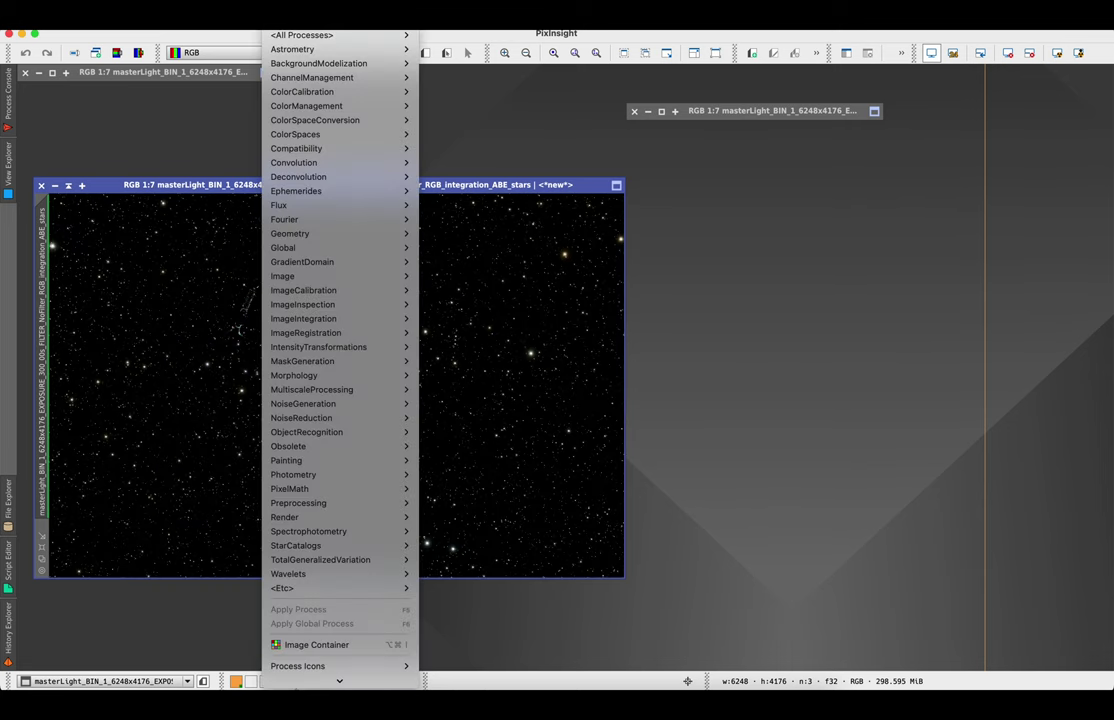
pyautogui.moveTo(285, 14)
pyautogui.moveTo(300, 35)
pyautogui.scroll(-3, 443, 420)
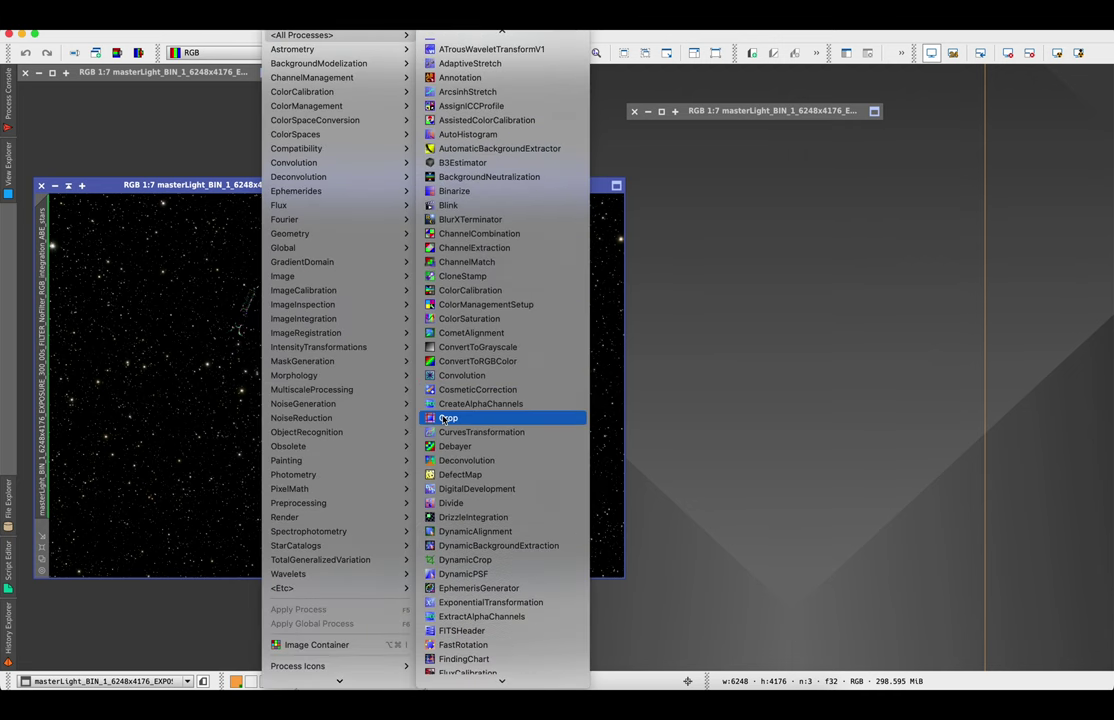
pyautogui.scroll(-12, 443, 416)
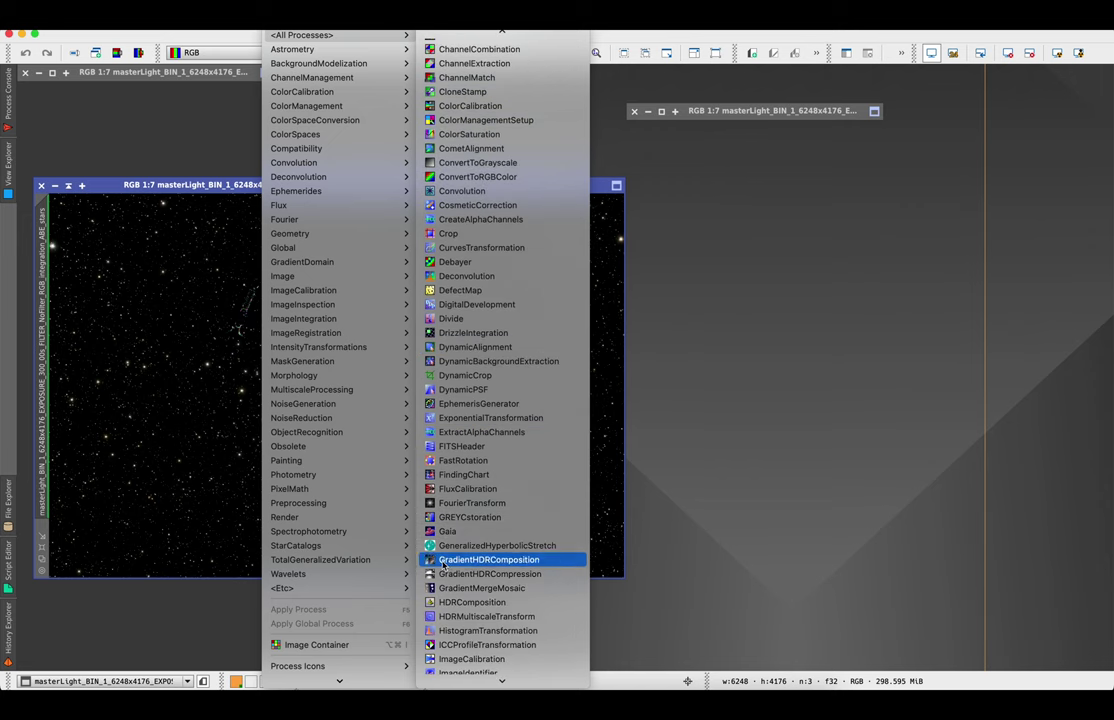
pyautogui.click(445, 630)
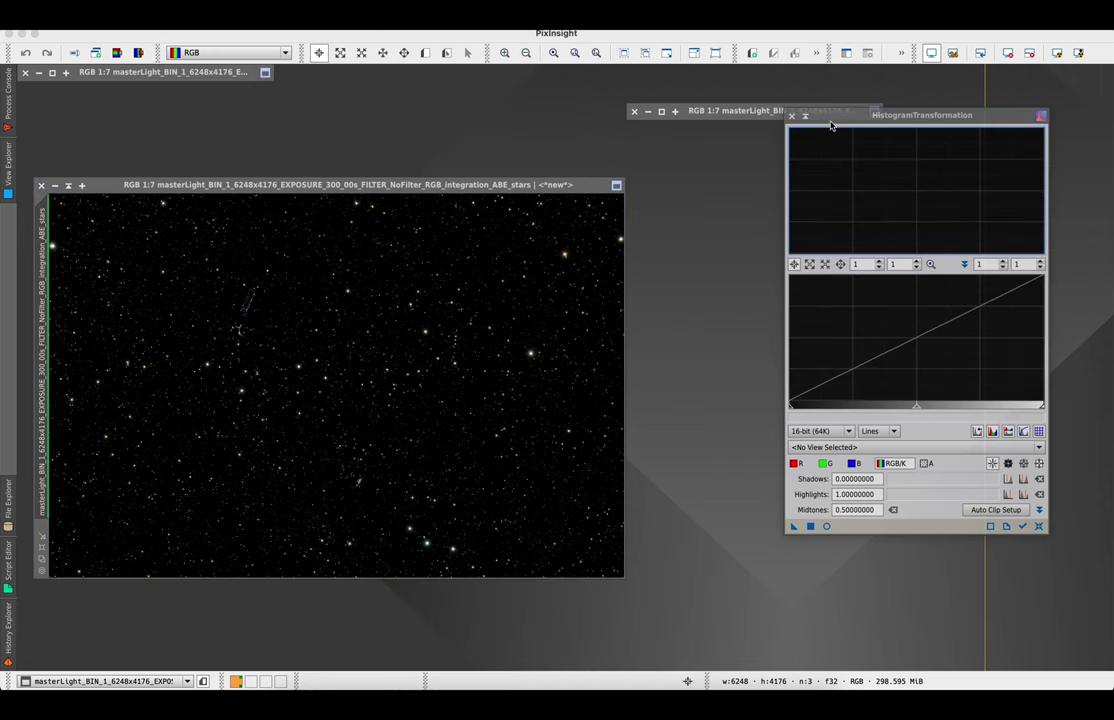
pyautogui.moveTo(829, 121); pyautogui.dragTo(753, 165)
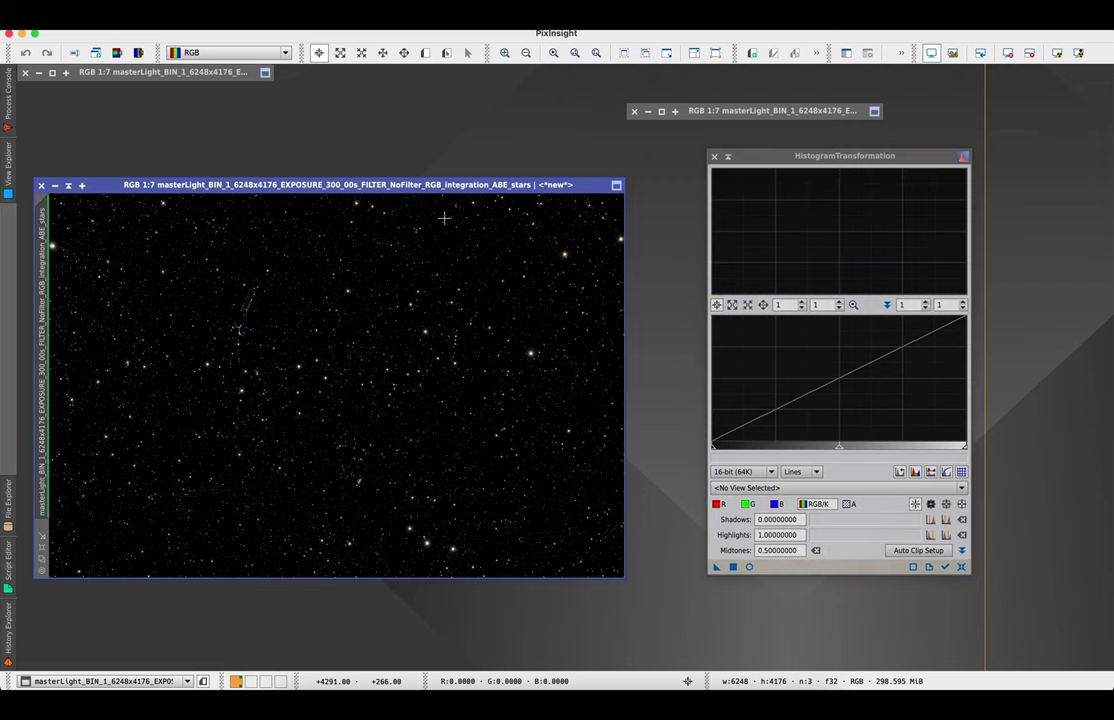
# - Change the stars-only image's identifier to "stars"
pyautogui.rightClick(448, 219)
pyautogui.click(480, 266)
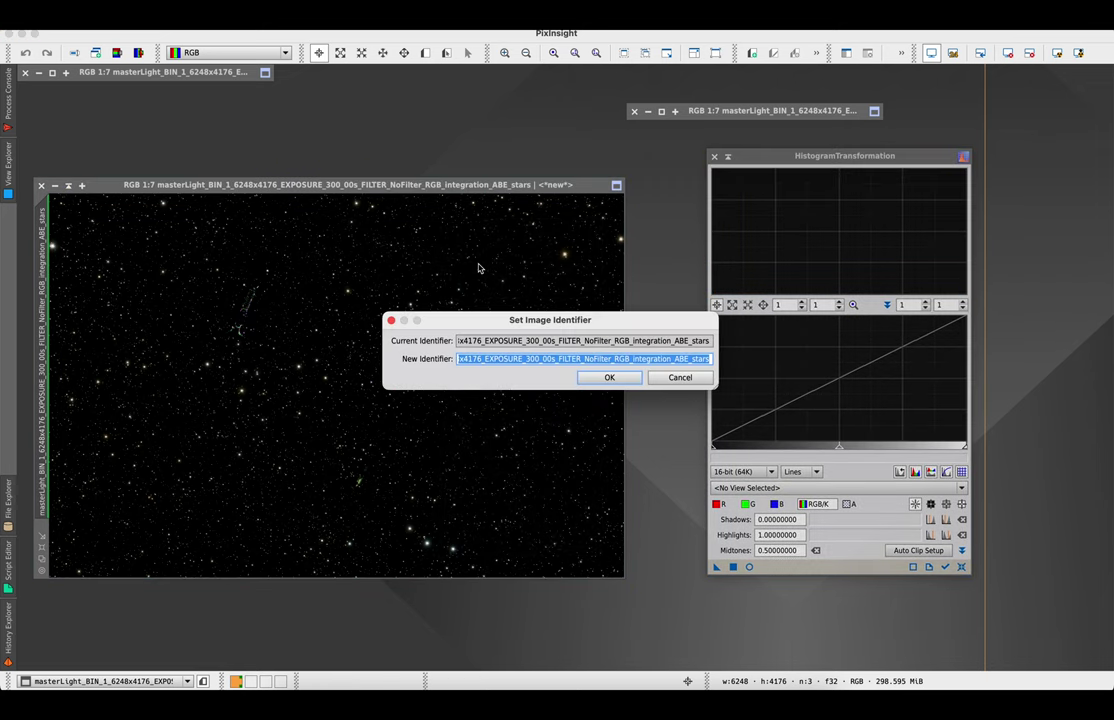
pyautogui.write('s')
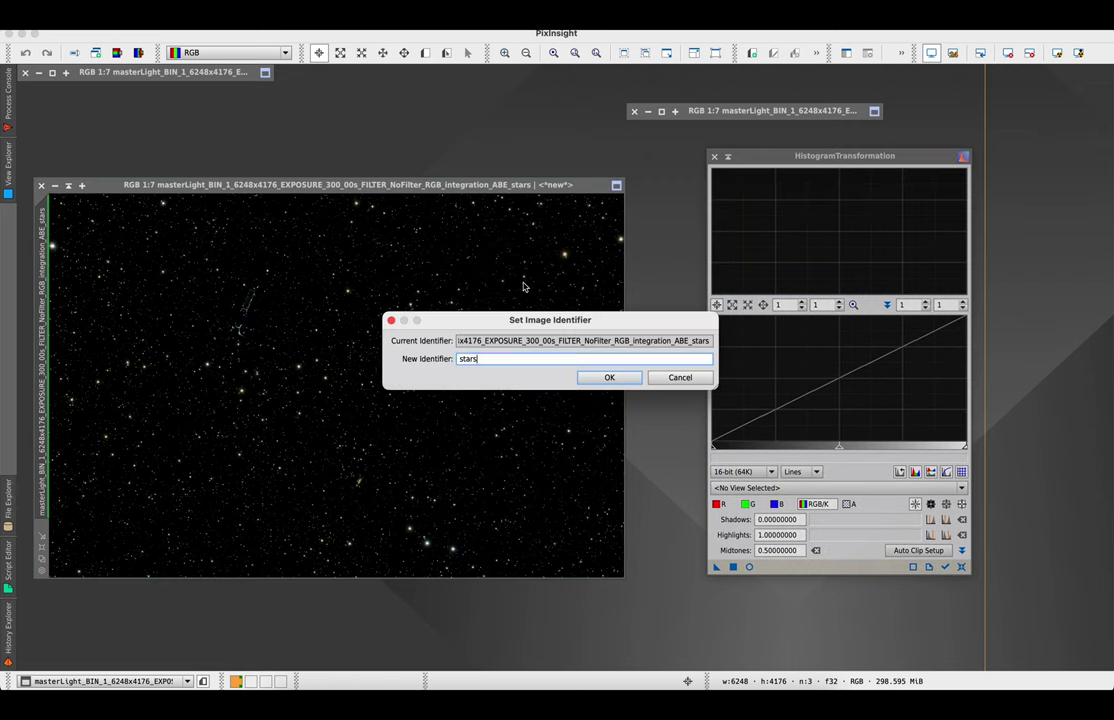
pyautogui.click(605, 378)
# - Preview HistogramTransformation on the stars image in real time, with the image's screen stretch removed
pyautogui.click(728, 487)
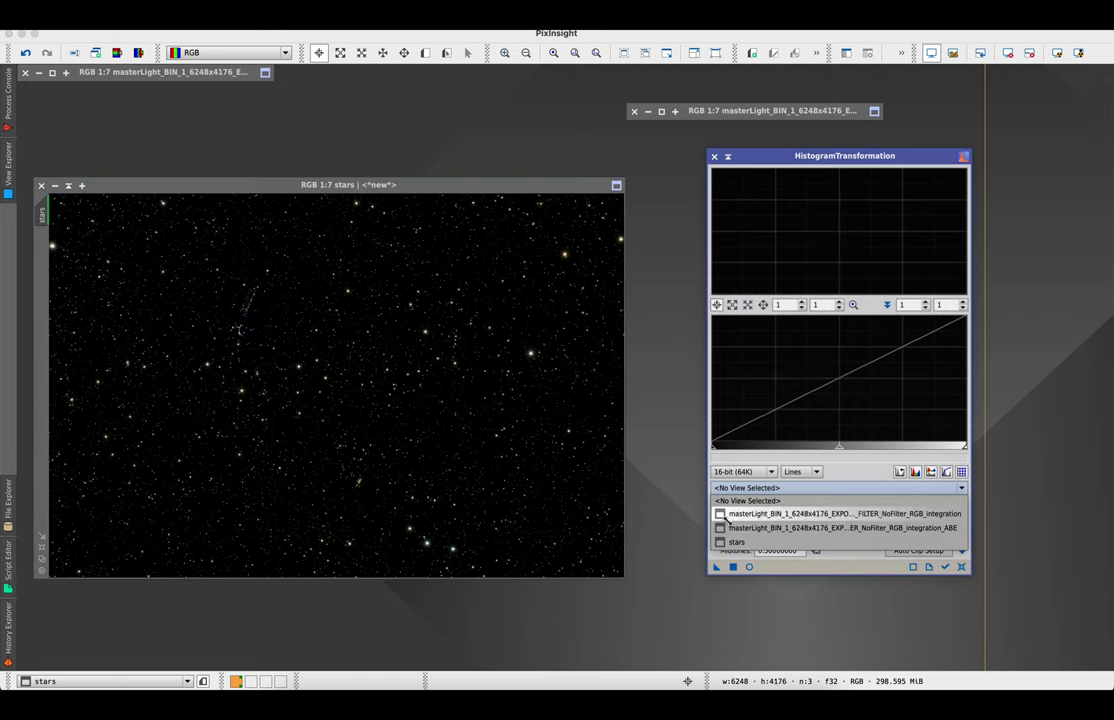
pyautogui.click(732, 541)
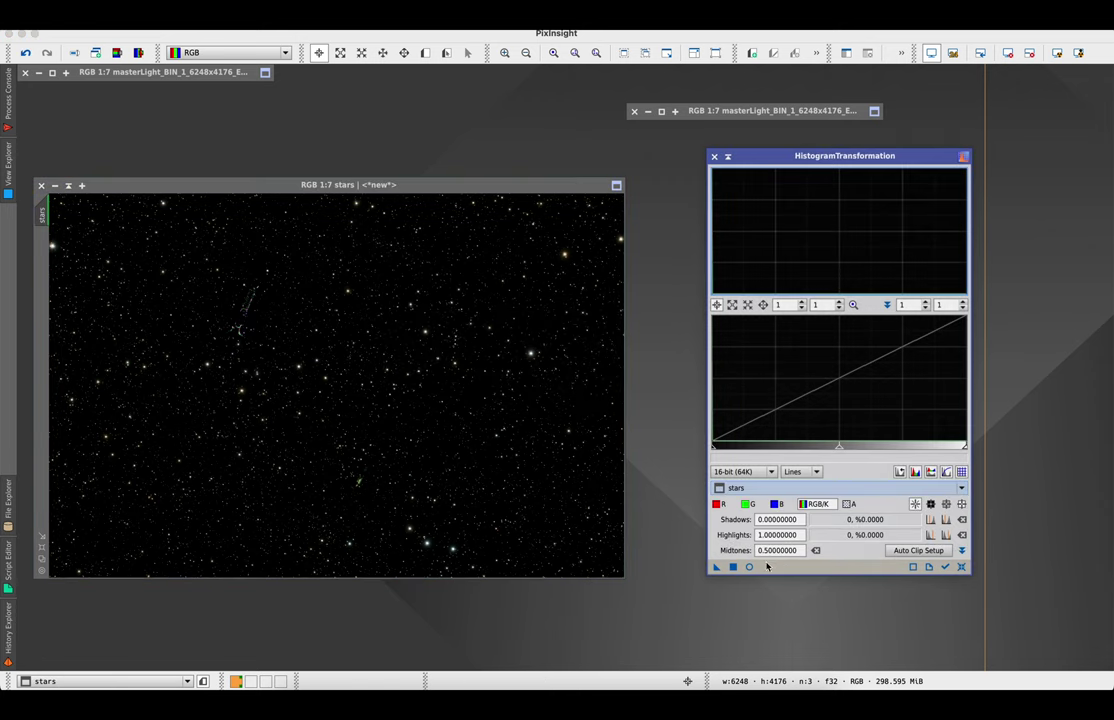
pyautogui.click(749, 567)
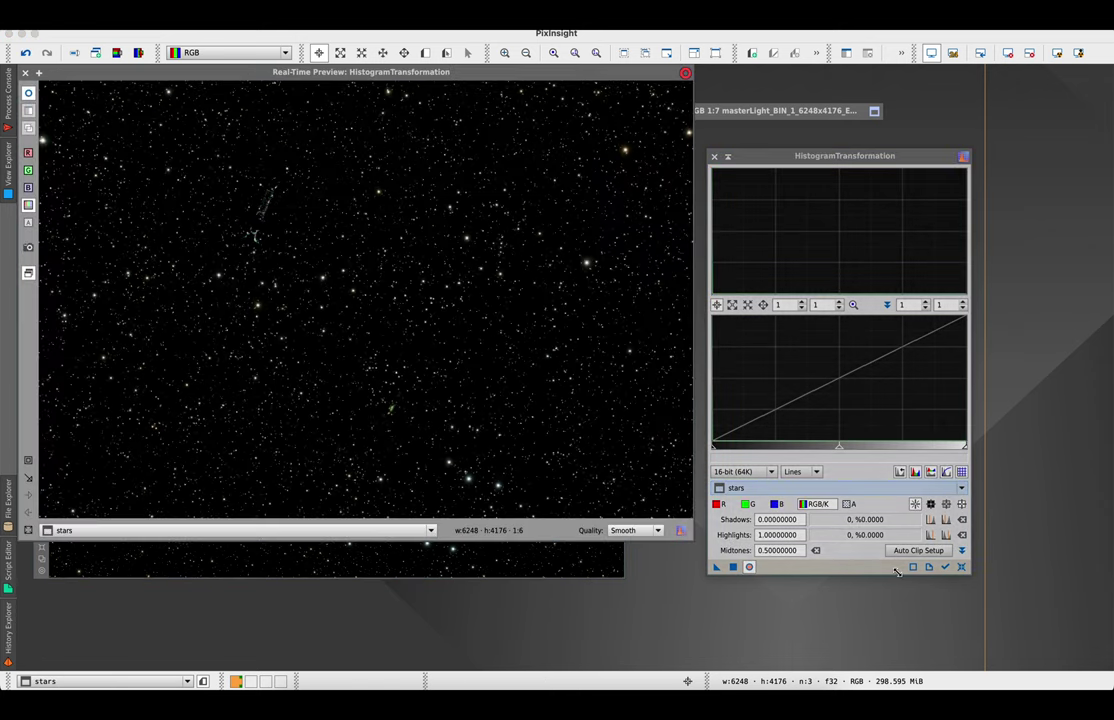
pyautogui.click(1004, 57)
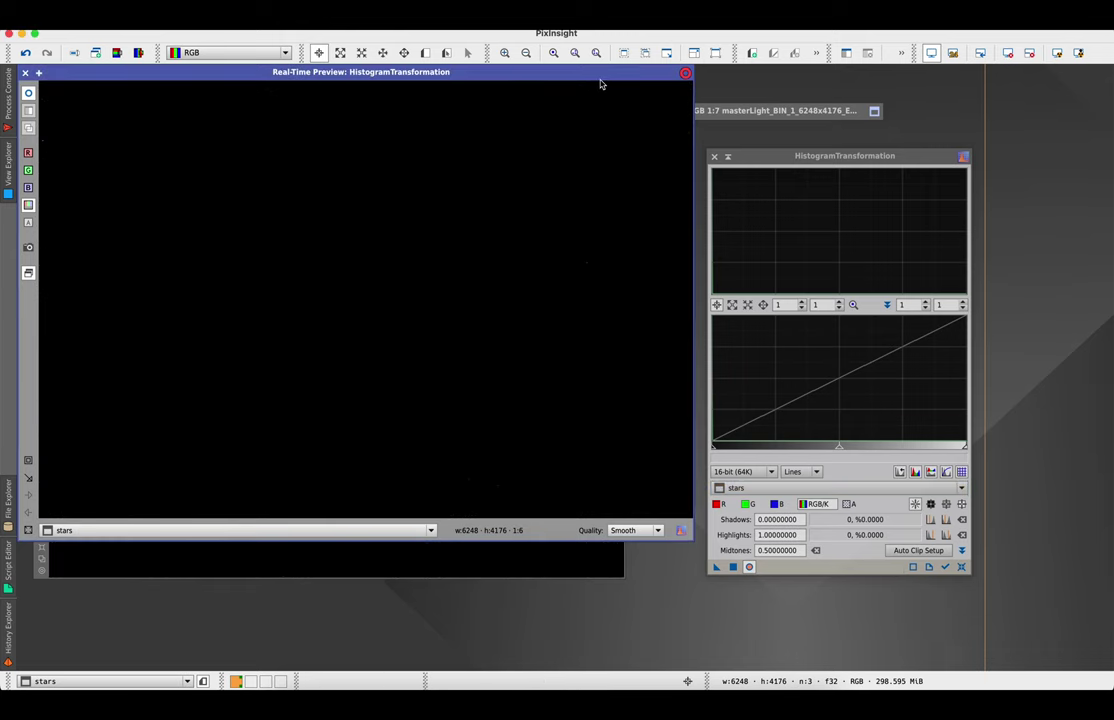
pyautogui.moveTo(600, 84); pyautogui.dragTo(616, 111)
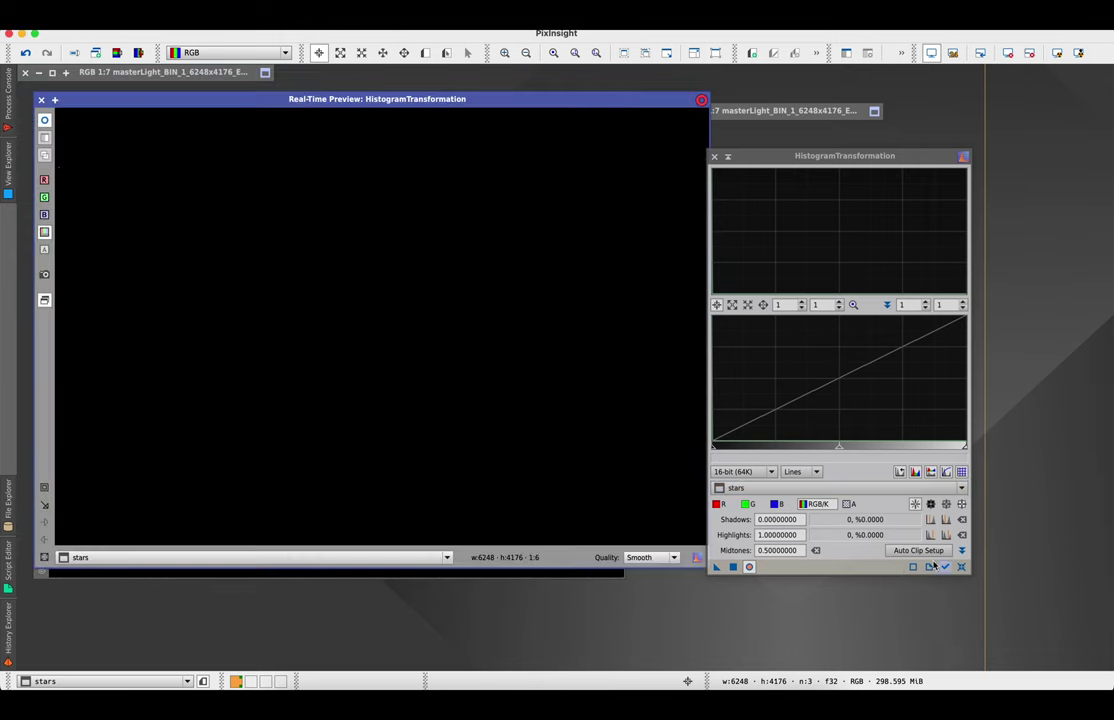
# - Stretch the stars image with a HistogramTransformation midtones value of about 0.030, and reset the process settings
pyautogui.moveTo(839, 446); pyautogui.dragTo(719, 421)
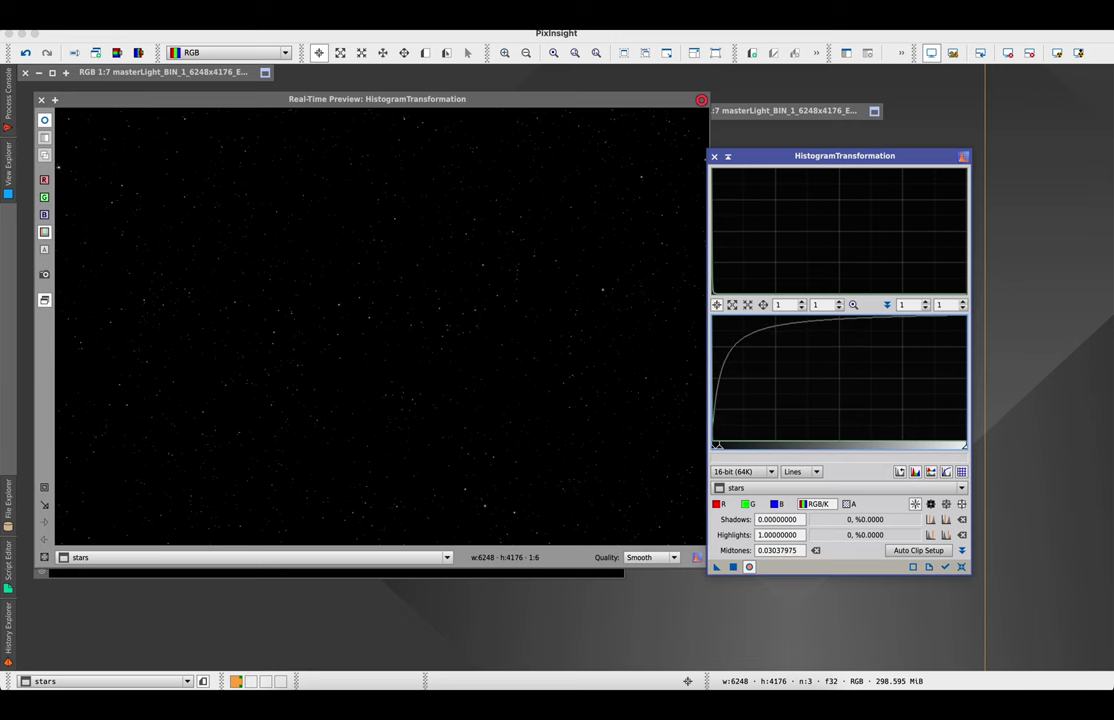
pyautogui.click(735, 570)
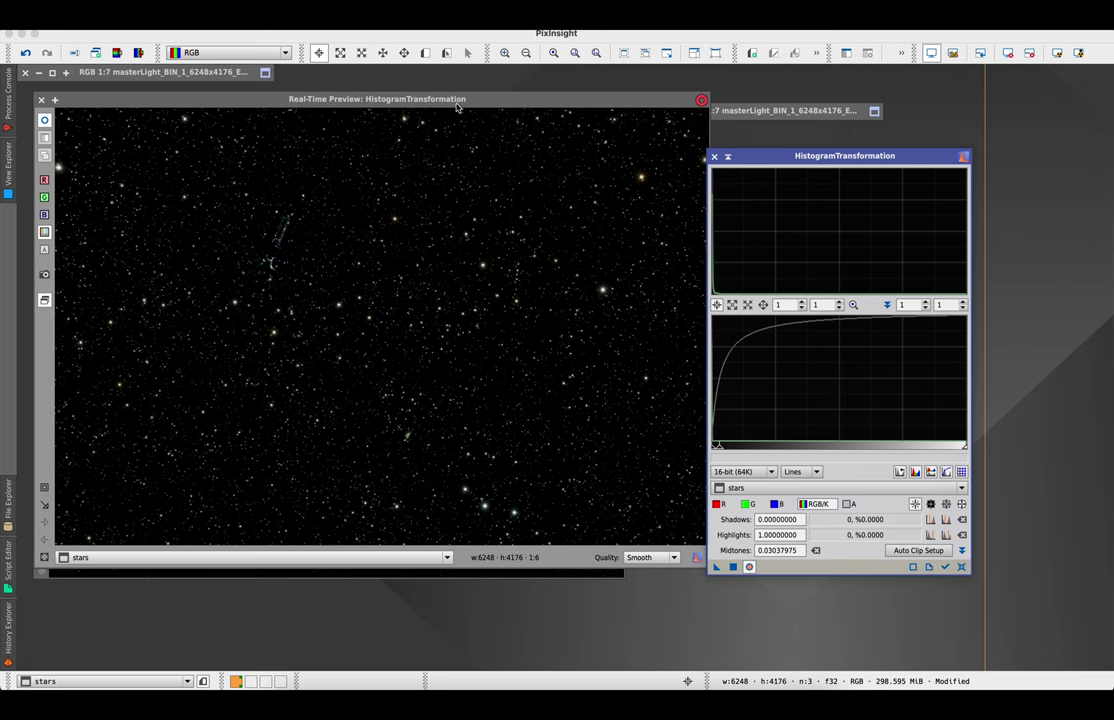
pyautogui.moveTo(458, 100); pyautogui.dragTo(458, 135)
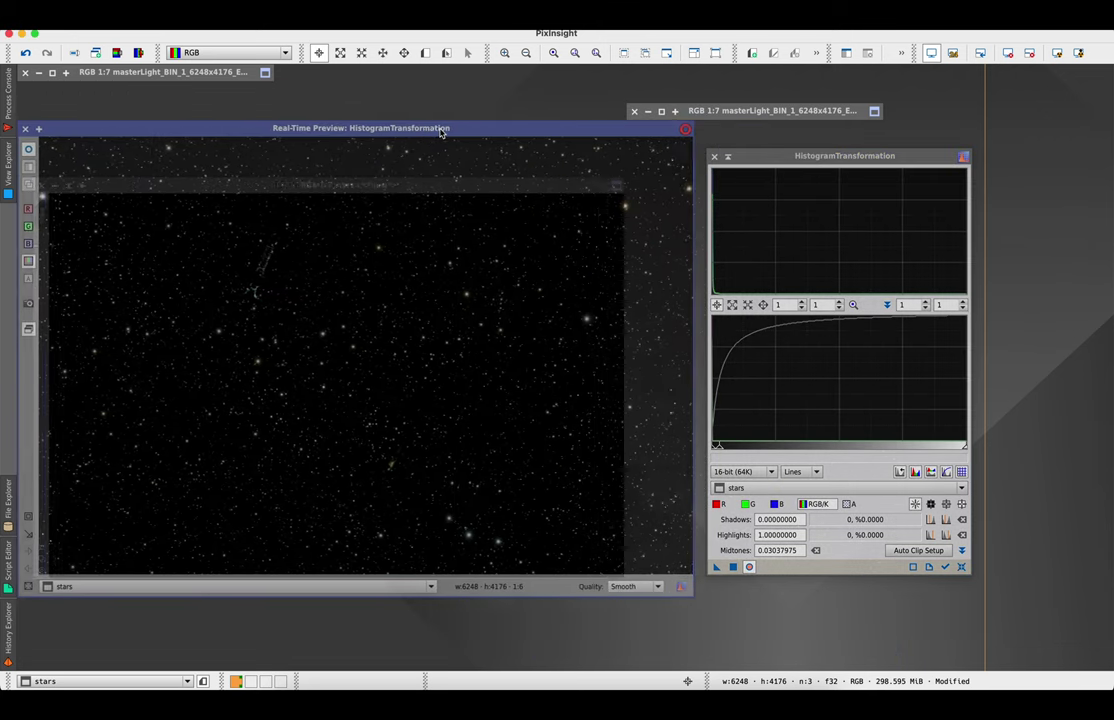
pyautogui.click(961, 567)
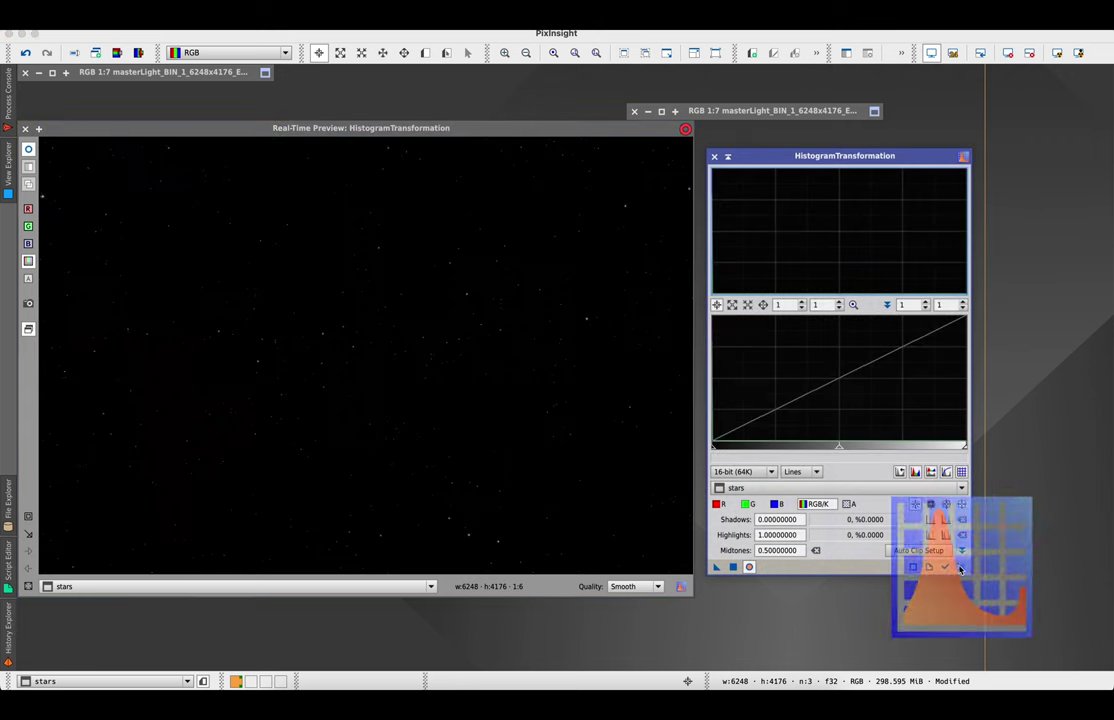
# - Stretch the stars image a second time with midtones at about 0.041, and reset HistogramTransformation
pyautogui.moveTo(839, 447); pyautogui.dragTo(722, 410)
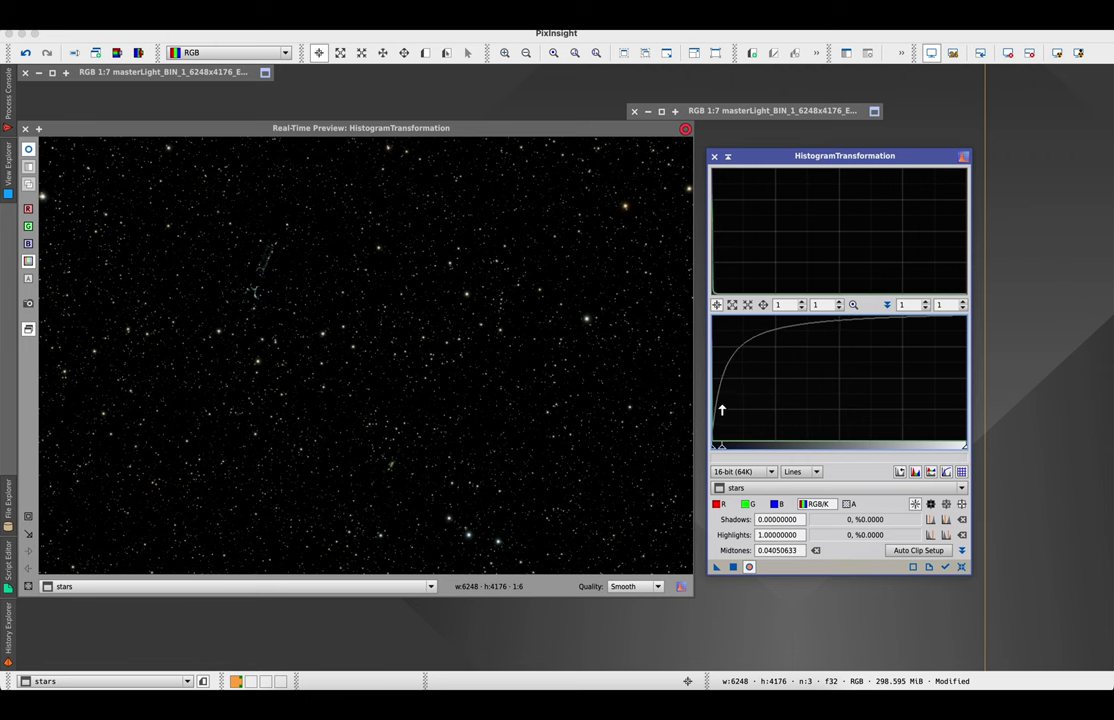
pyautogui.click(734, 571)
pyautogui.click(961, 567)
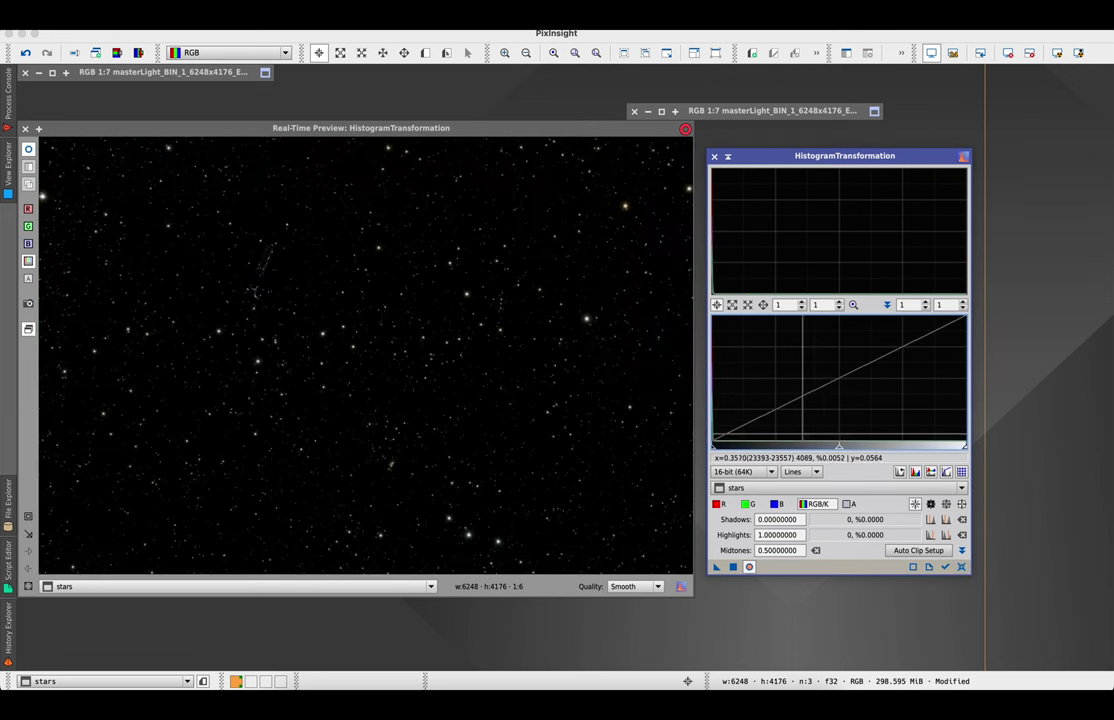
# - Apply a final mild stretch to the stars image with midtones at about 0.418, and close the real-time preview
pyautogui.moveTo(839, 448); pyautogui.dragTo(817, 442)
pyautogui.click(735, 567)
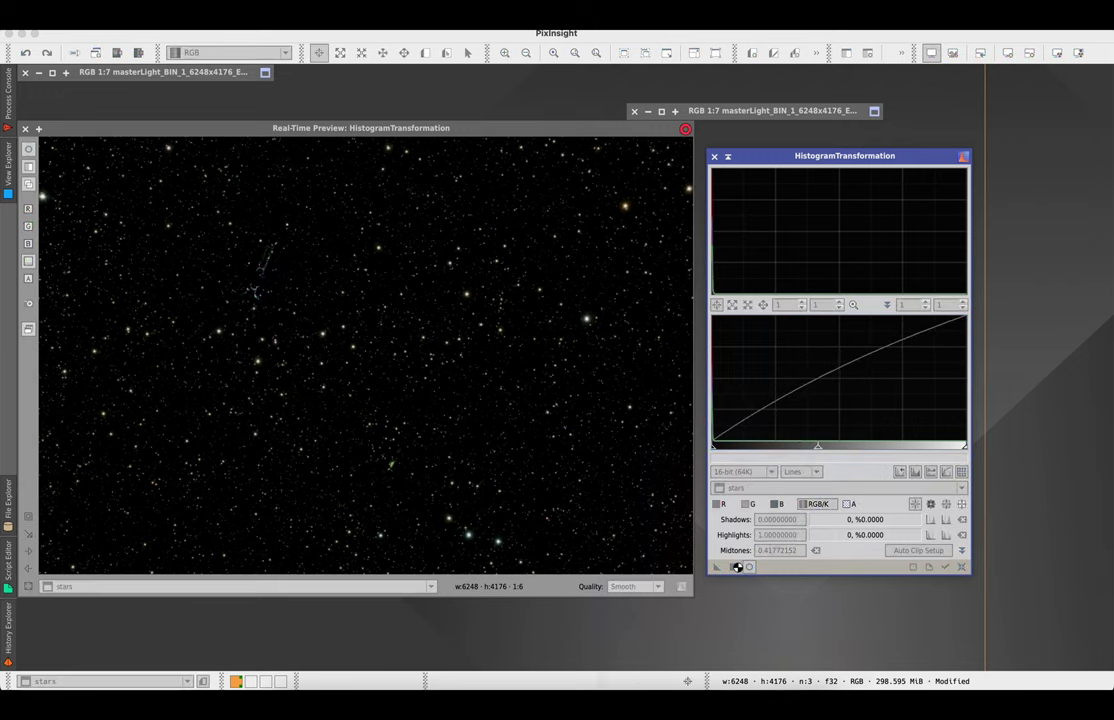
pyautogui.click(26, 128)
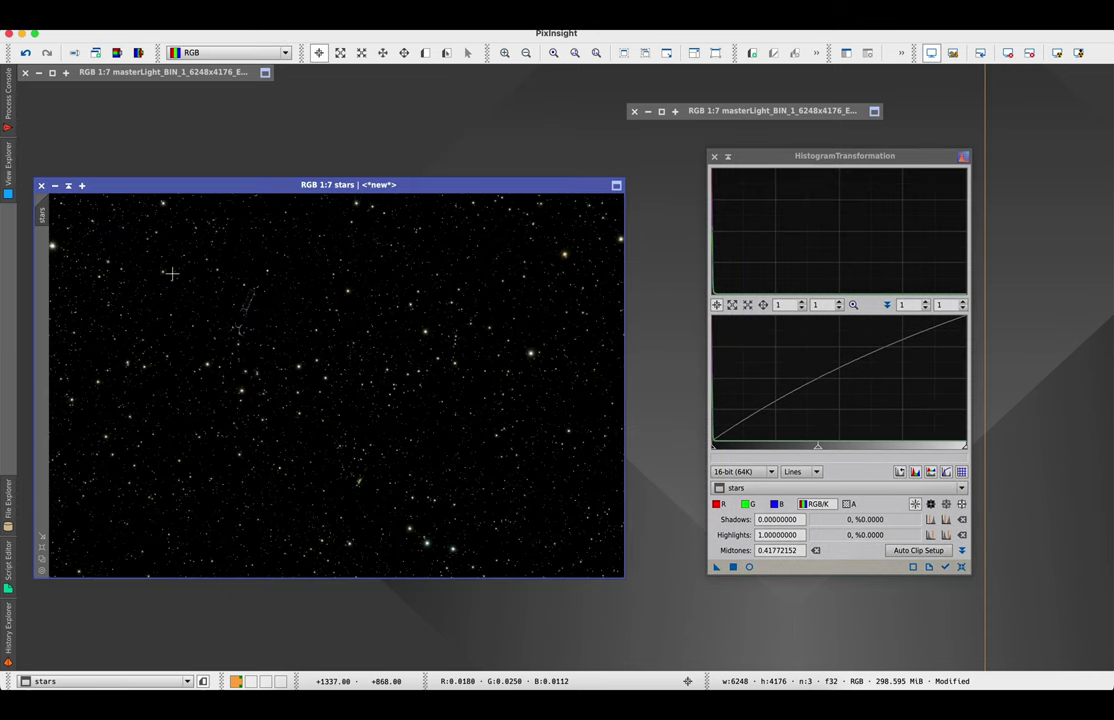
# - Examine the stretched stars image around the comet's position at 1:2 for leftover artifacts
pyautogui.scroll(-1, 170, 286)
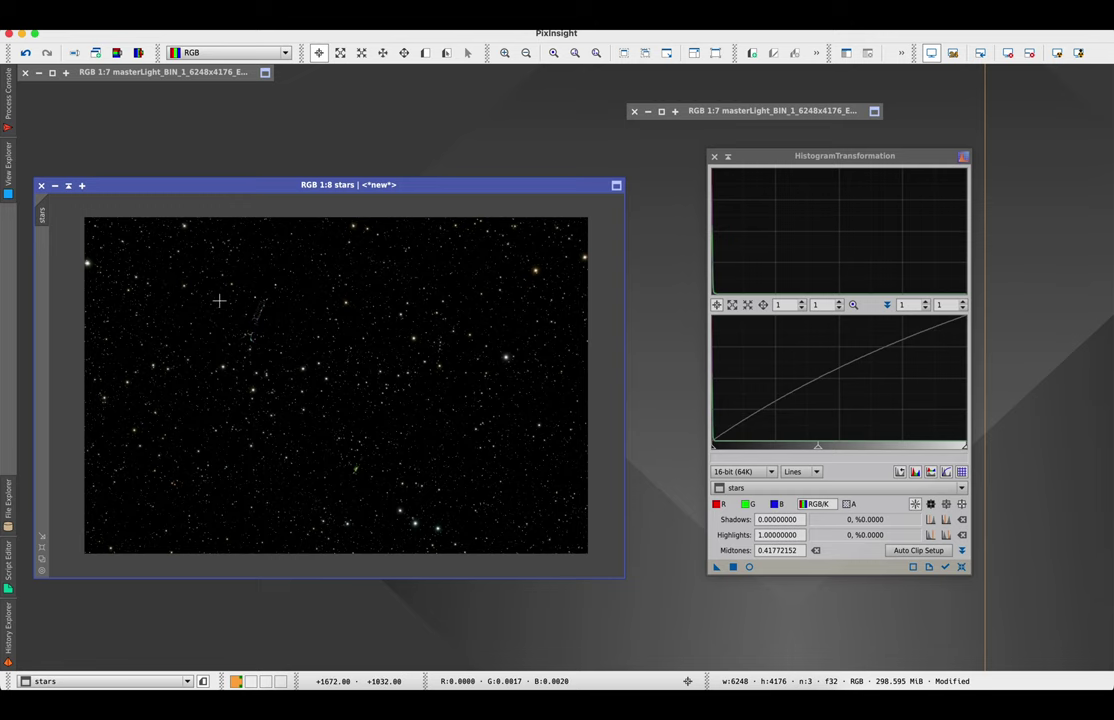
pyautogui.scroll(4, 240, 308)
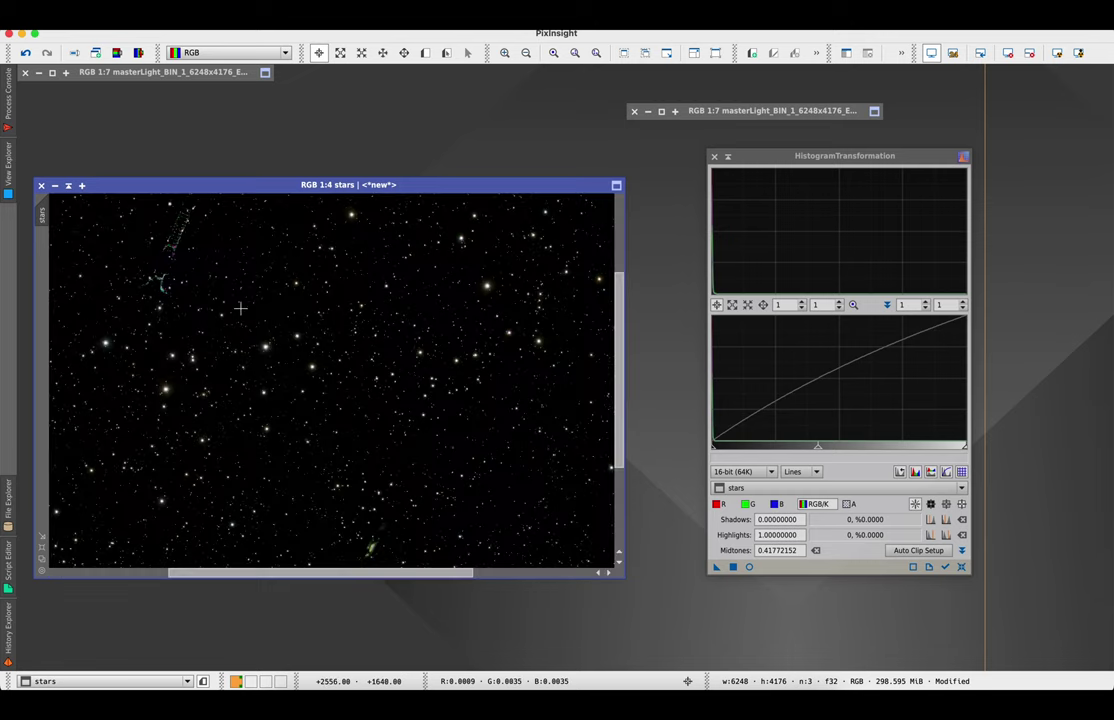
pyautogui.moveTo(620, 311); pyautogui.dragTo(620, 261)
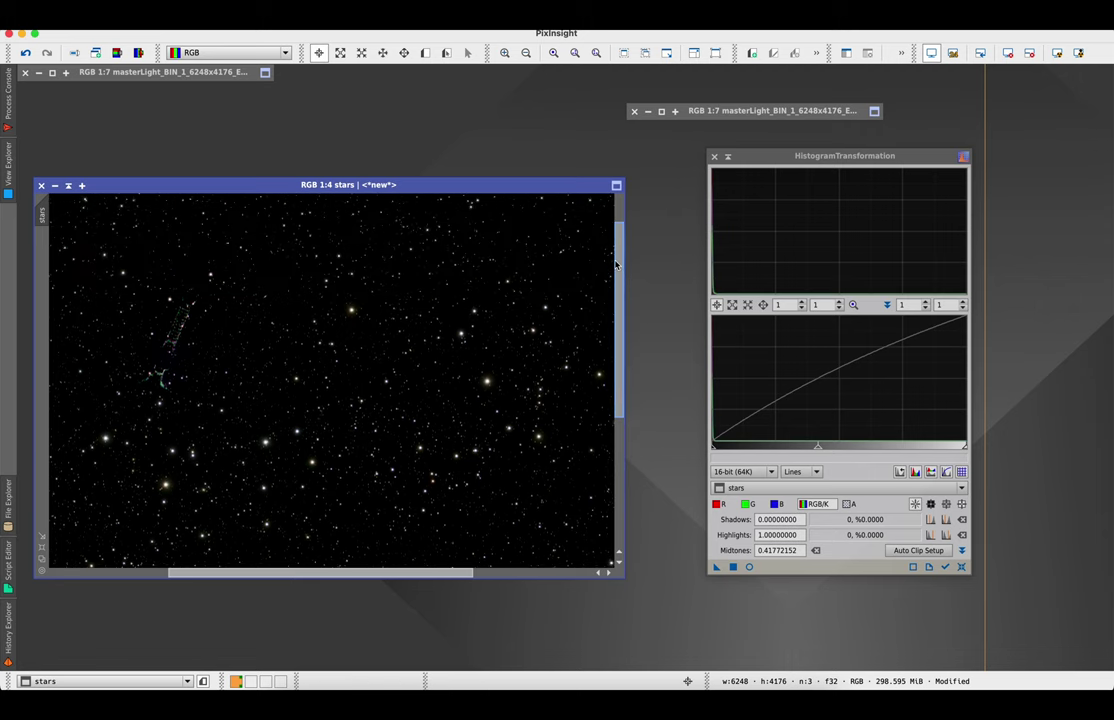
pyautogui.hscroll(-5, 230, 545)
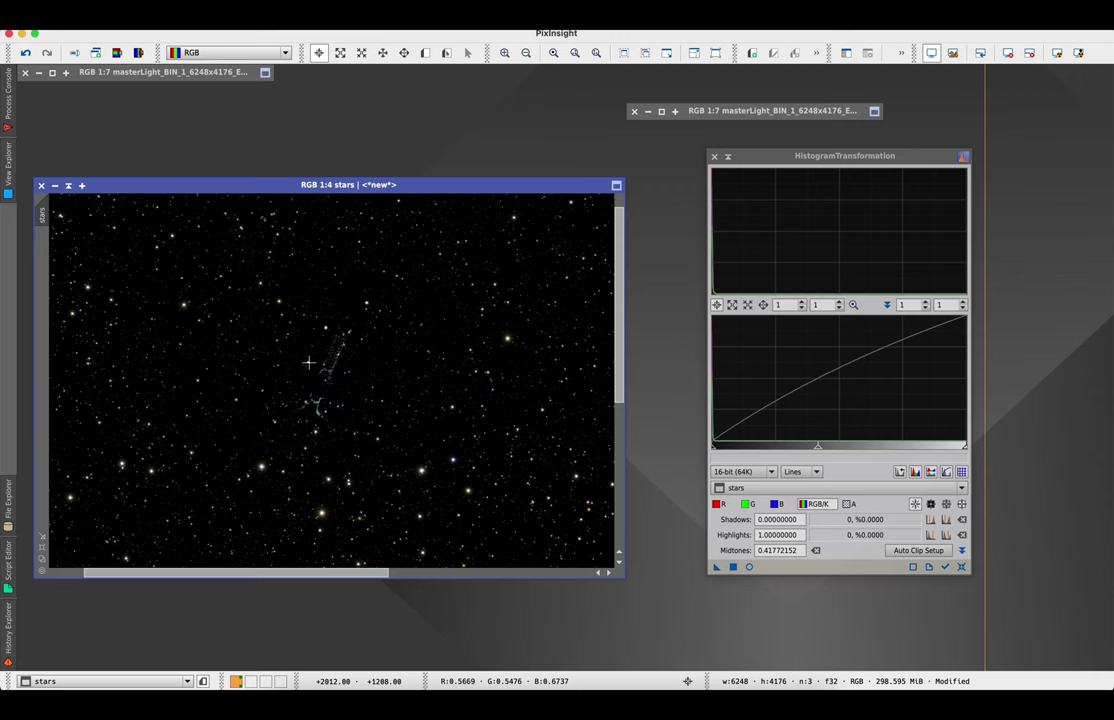
pyautogui.scroll(3, 309, 362)
pyautogui.scroll(-1, 309, 362)
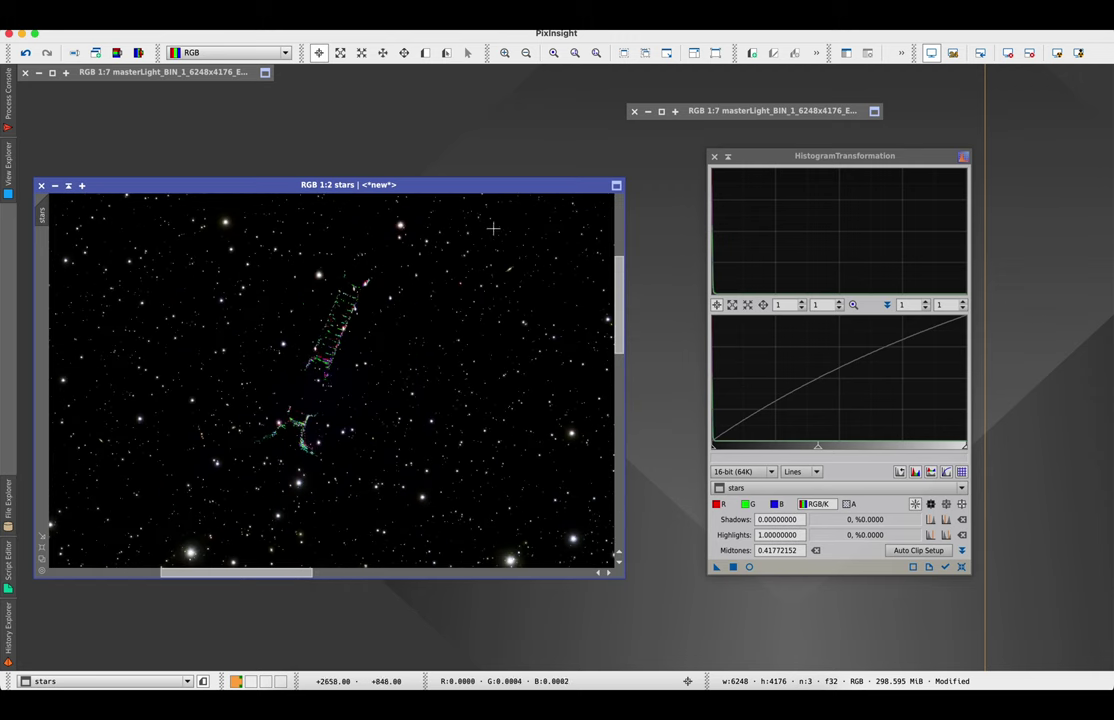
# - Close HistogramTransformation and rearrange the stars image and the collapsed image window to free up workspace
pyautogui.click(714, 156)
pyautogui.moveTo(530, 190); pyautogui.dragTo(546, 187)
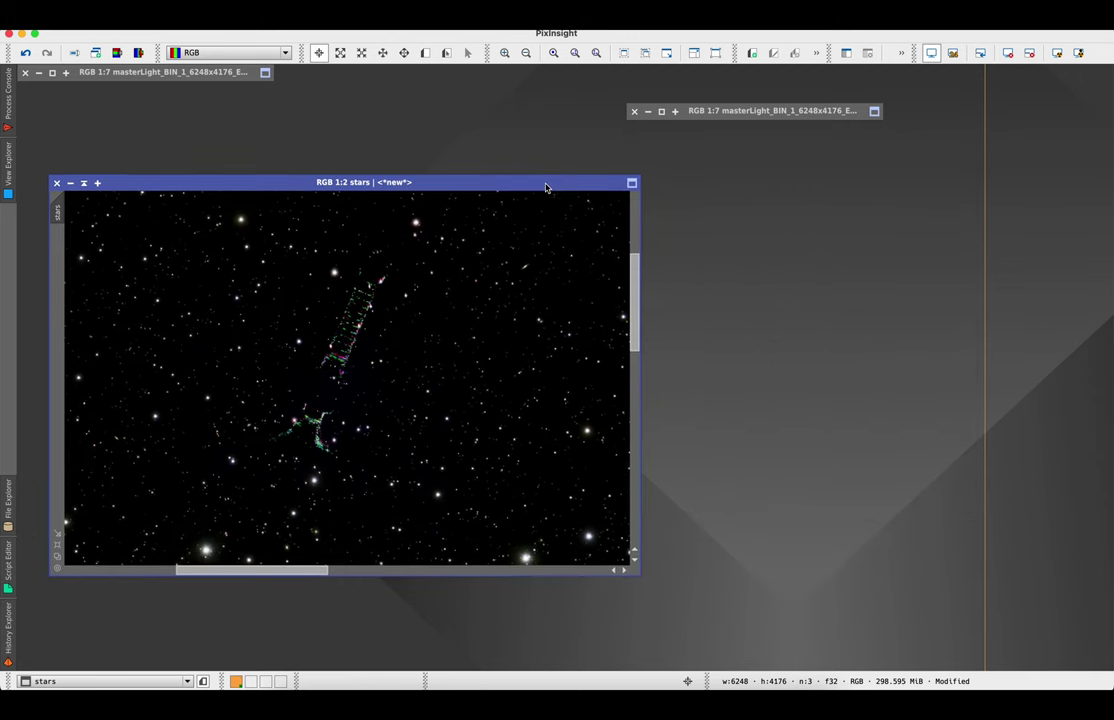
pyautogui.moveTo(658, 103); pyautogui.dragTo(415, 71)
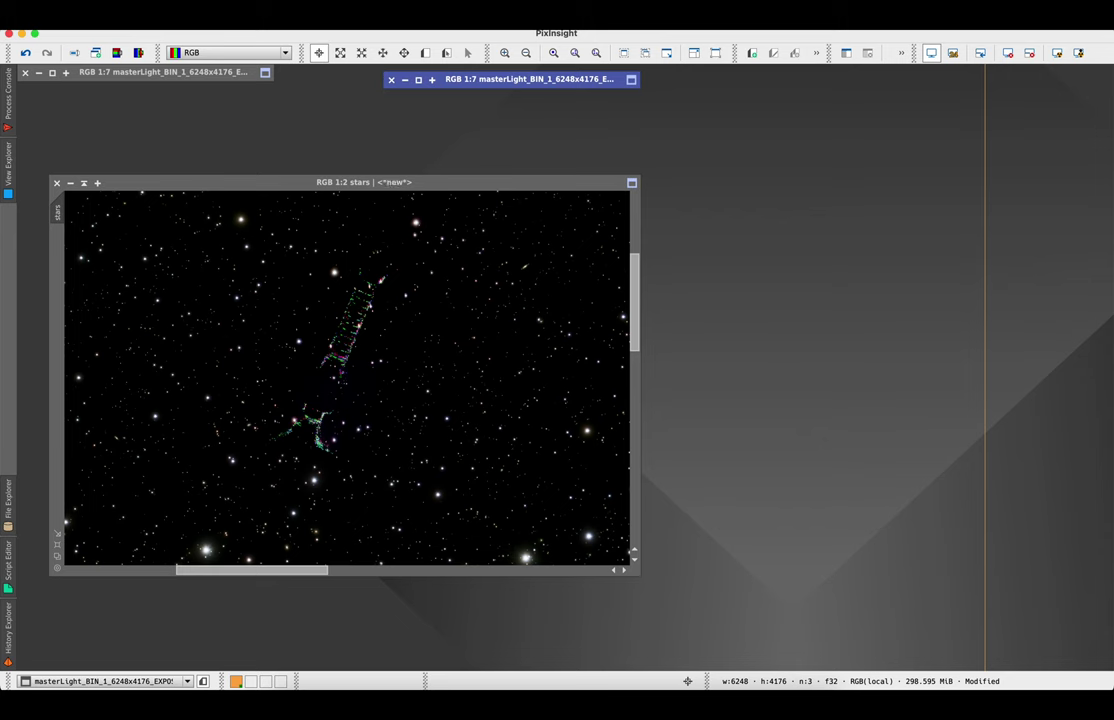
# - Open CloneStamp for the stars image and set the brush radius to 13
pyautogui.click(290, 12)
pyautogui.moveTo(300, 35)
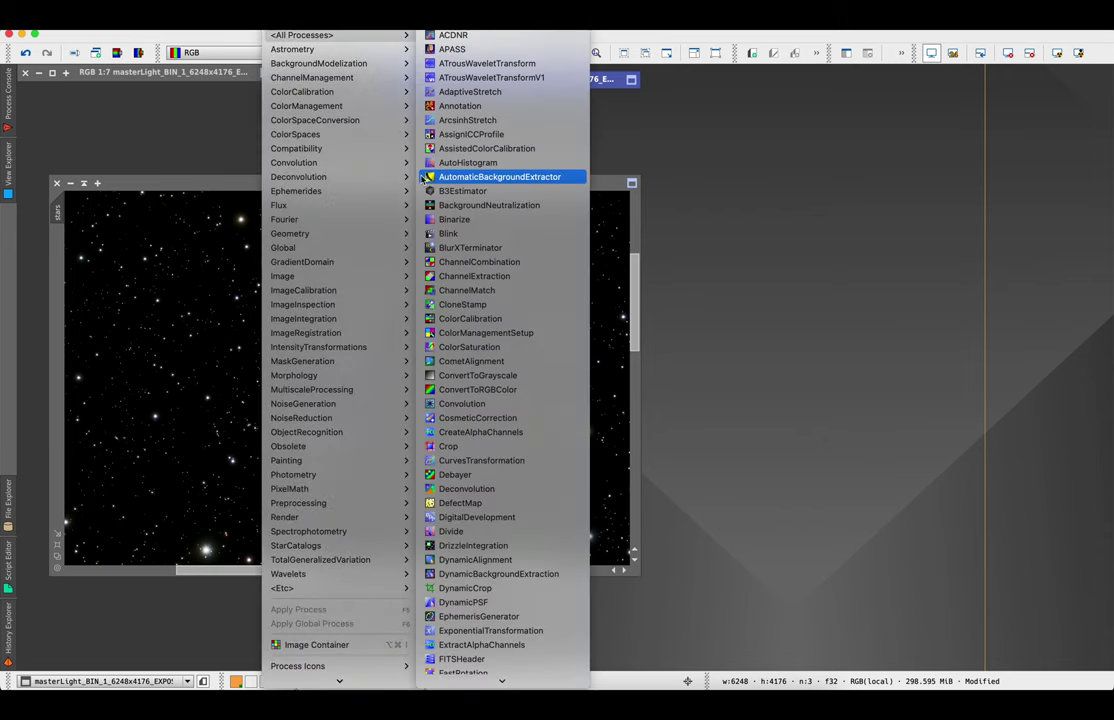
pyautogui.scroll(-1, 428, 191)
pyautogui.scroll(-1, 428, 191)
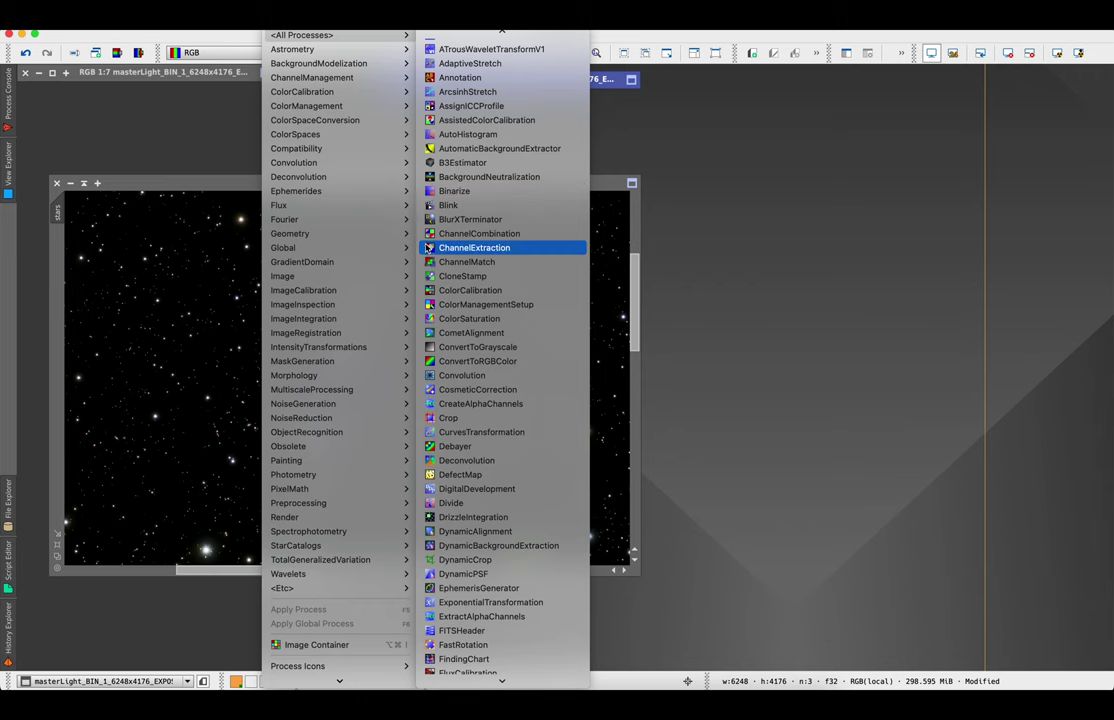
pyautogui.click(443, 275)
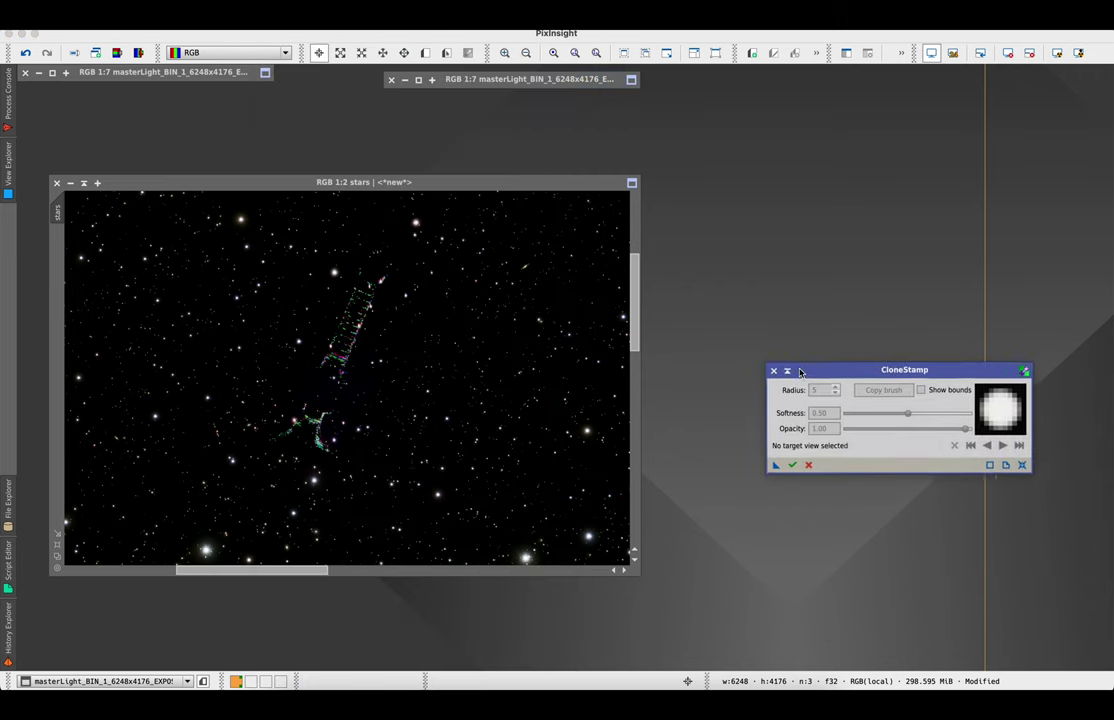
pyautogui.moveTo(800, 370); pyautogui.dragTo(755, 298)
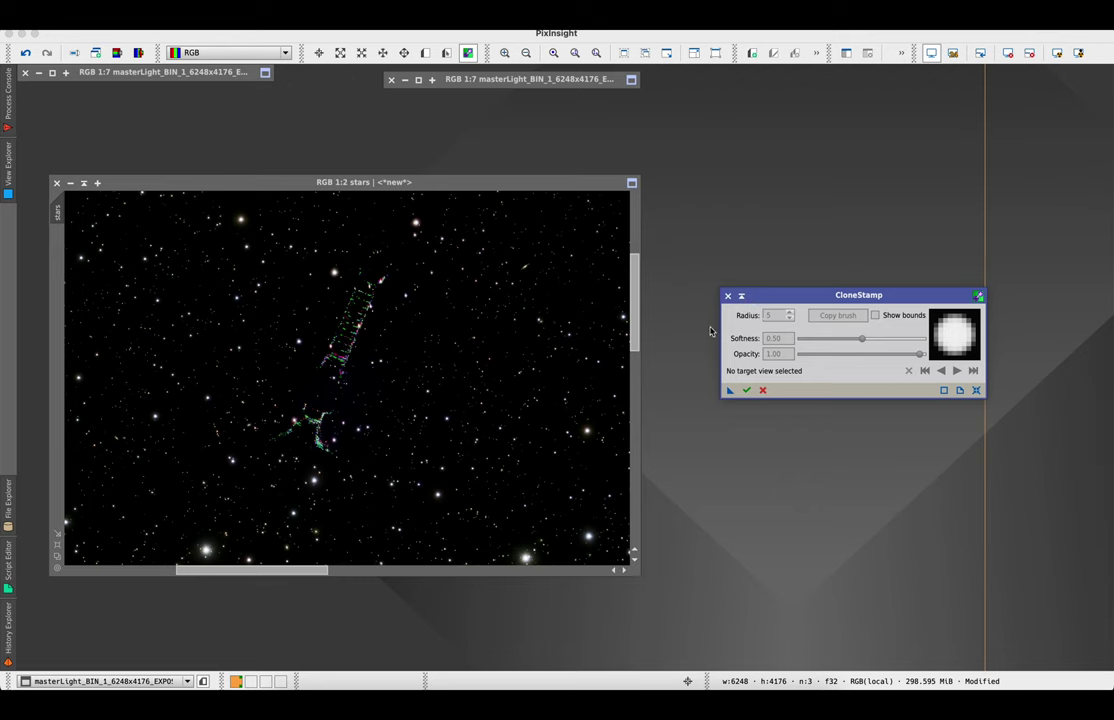
pyautogui.click(562, 281)
pyautogui.click(789, 314)
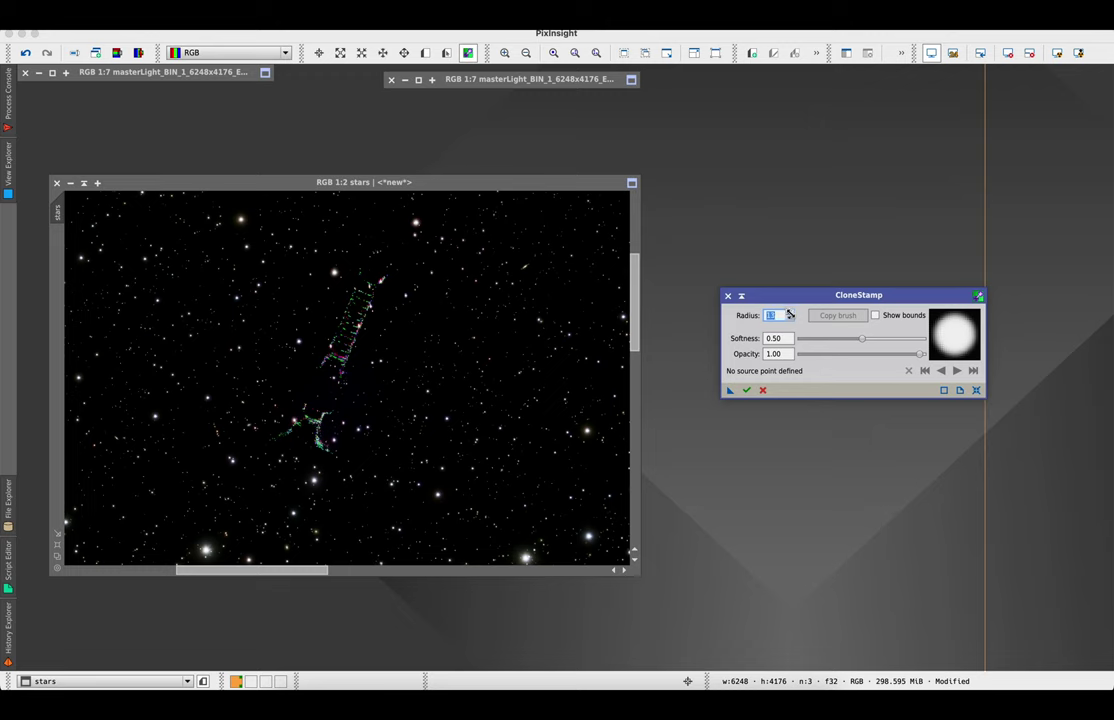
# - Clone clean dark sky over the small reddish streak beyond the upper-right end of the ladder-shaped comet artifact
pyautogui.keyDown('ctrl'); pyautogui.click(407, 252); pyautogui.keyUp('ctrl')
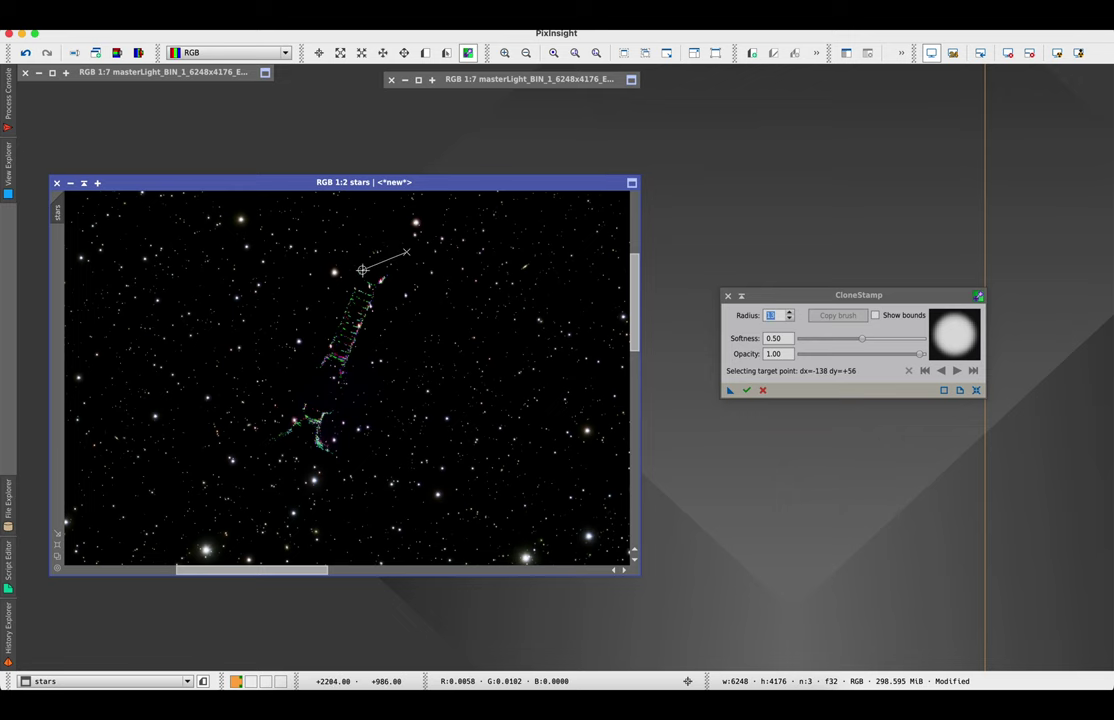
pyautogui.click(362, 271)
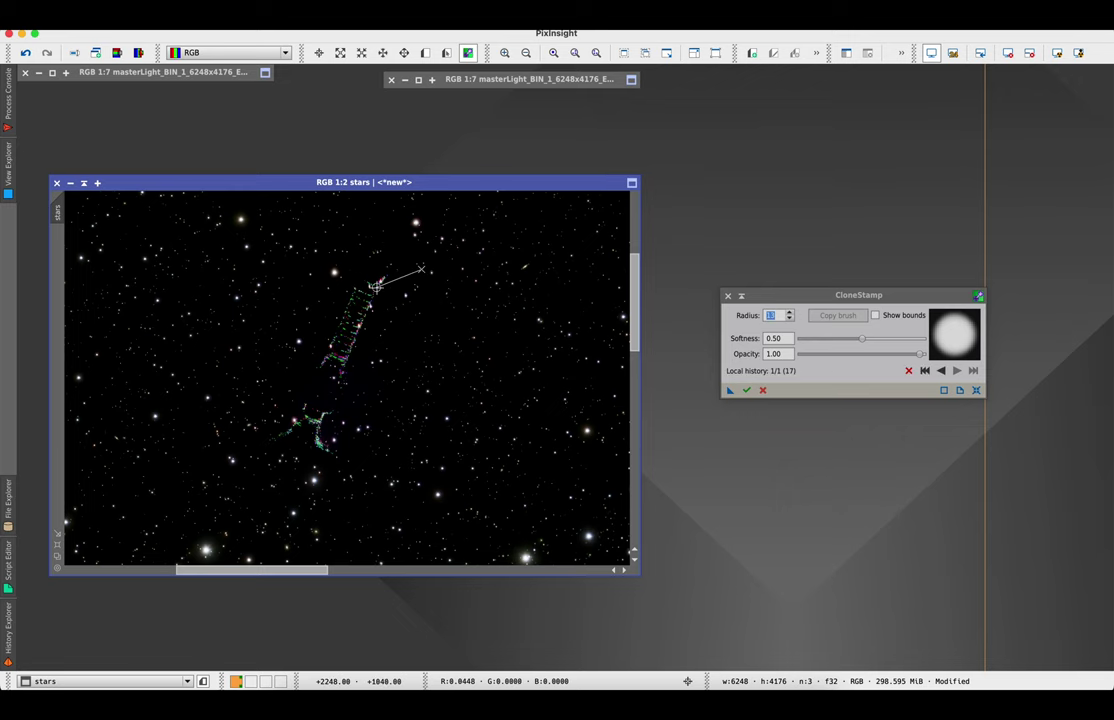
pyautogui.scroll(2, 373, 286)
pyautogui.scroll(-2, 376, 288)
pyautogui.moveTo(638, 301); pyautogui.dragTo(639, 293)
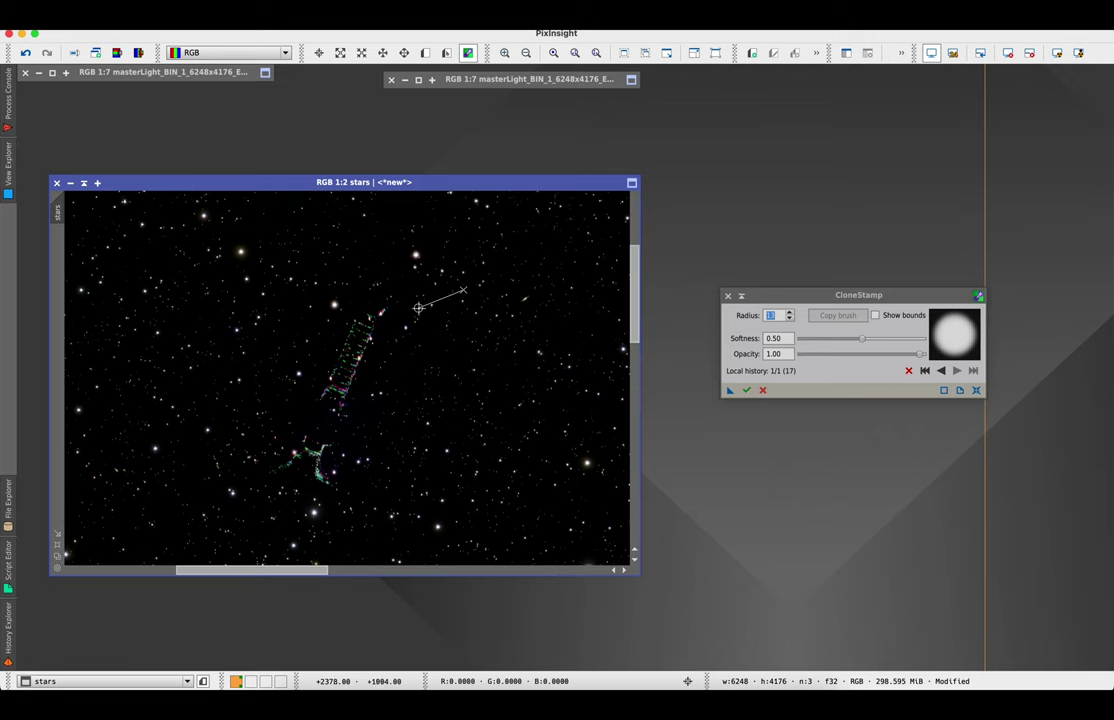
pyautogui.scroll(1, 373, 293)
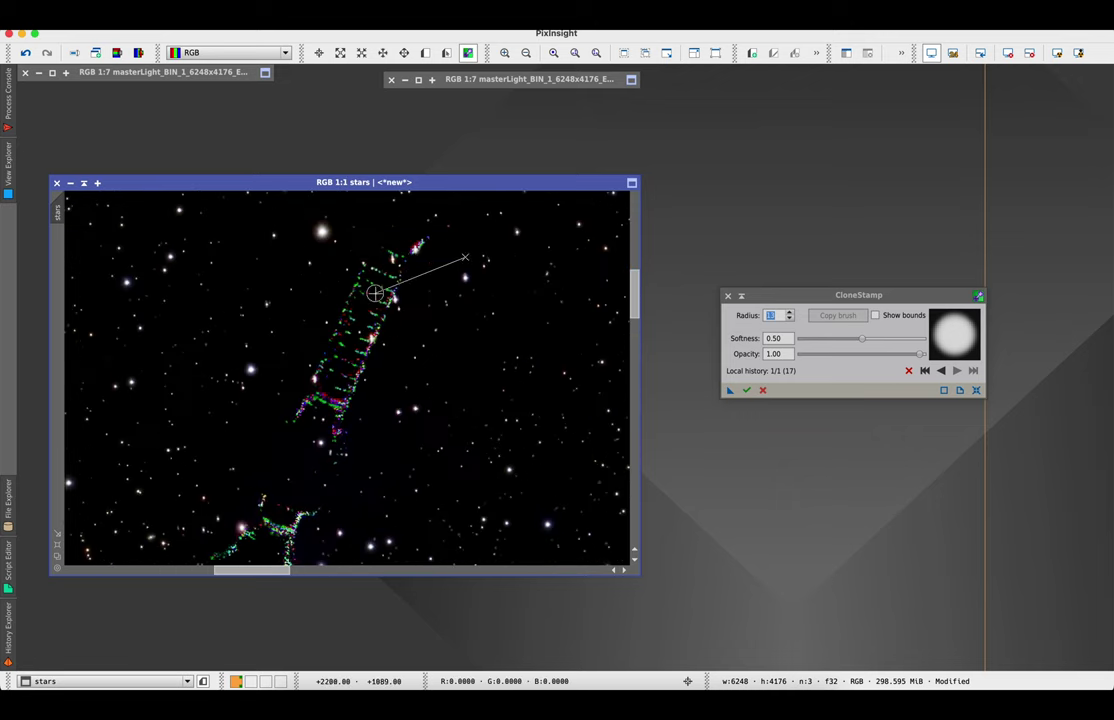
pyautogui.press('super')
pyautogui.keyDown('super'); pyautogui.click(456, 245); pyautogui.keyUp('super')
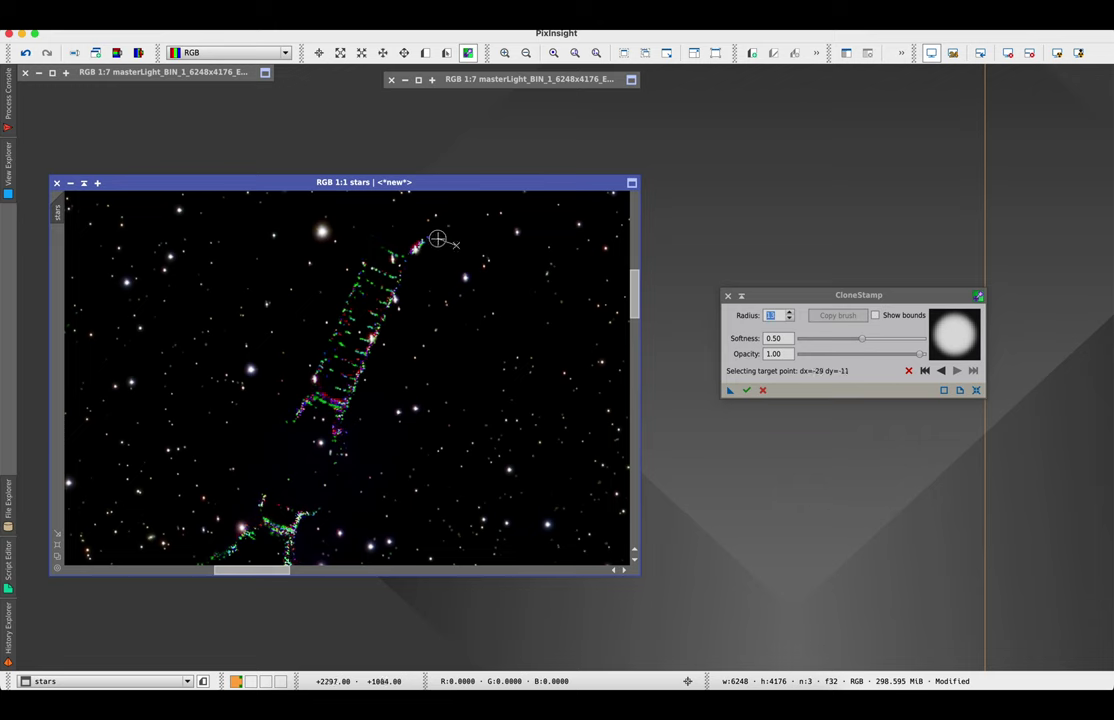
pyautogui.moveTo(429, 240); pyautogui.dragTo(419, 240)
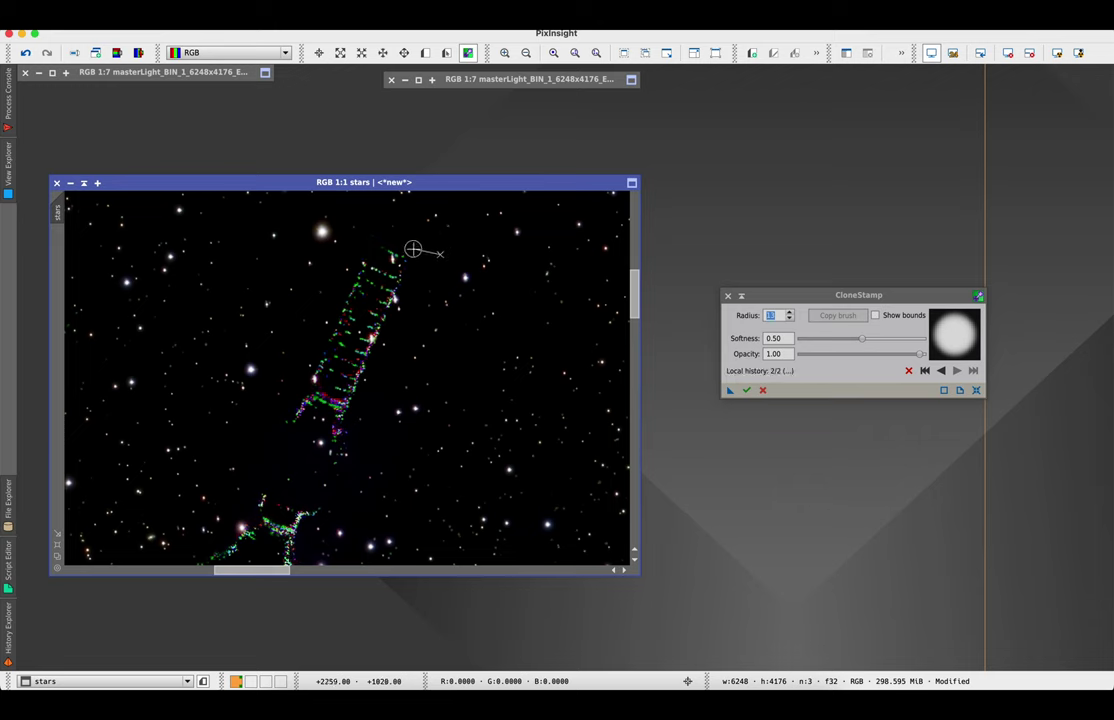
# - Clone nearby background over the colored specks and top rungs at the upper end of the ladder-shaped artifact
pyautogui.scroll(-1, 424, 262)
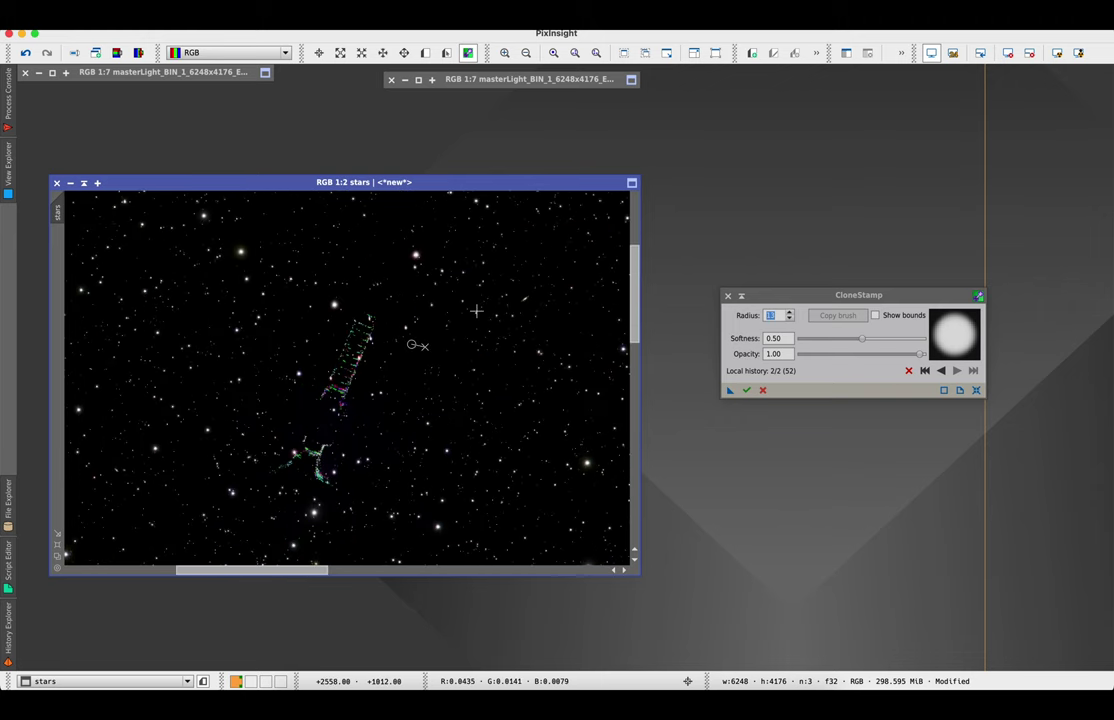
pyautogui.scroll(1, 360, 312)
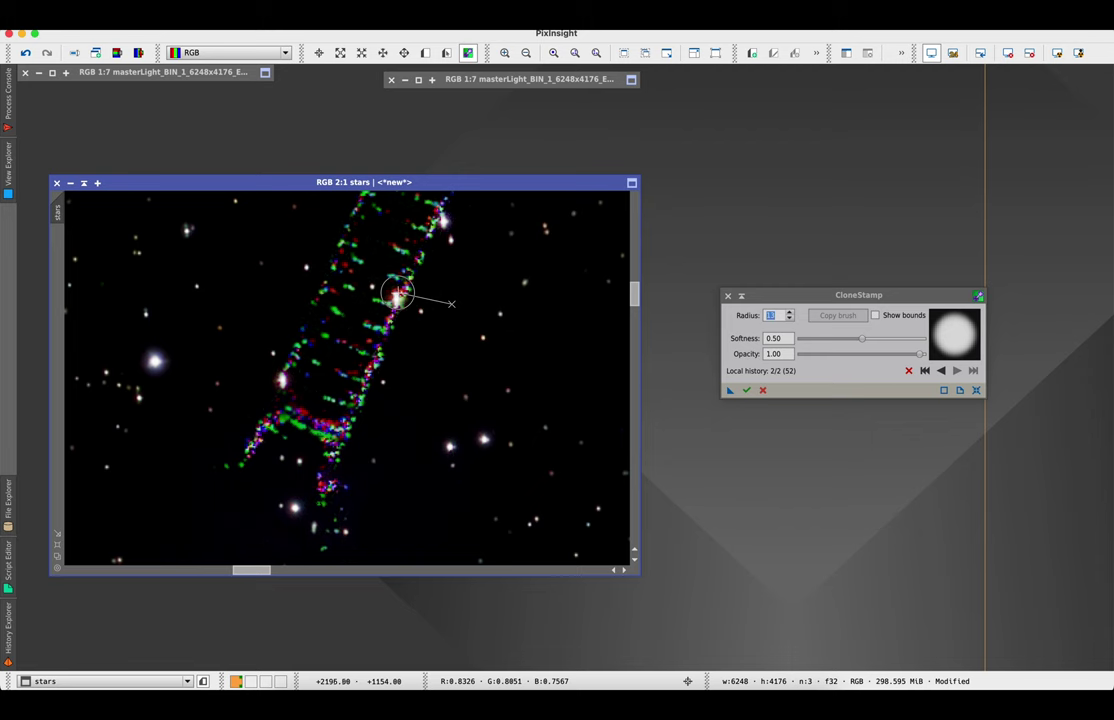
pyautogui.scroll(-1, 389, 244)
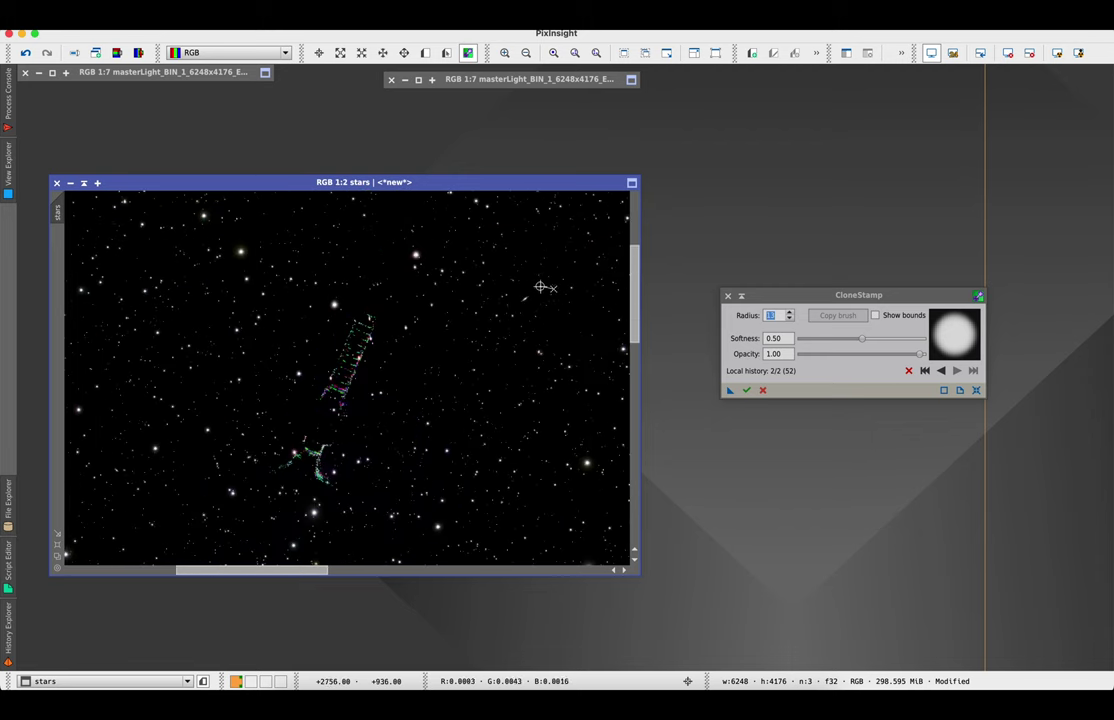
pyautogui.moveTo(635, 259); pyautogui.dragTo(635, 242)
pyautogui.scroll(1, 399, 358)
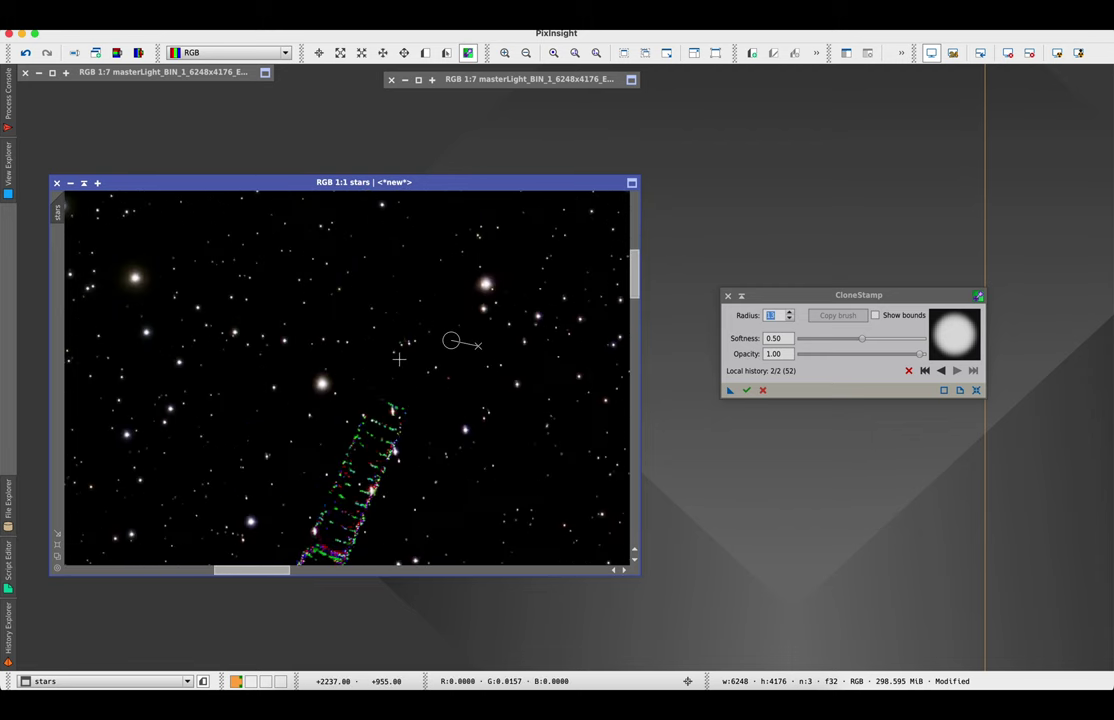
pyautogui.press('super')
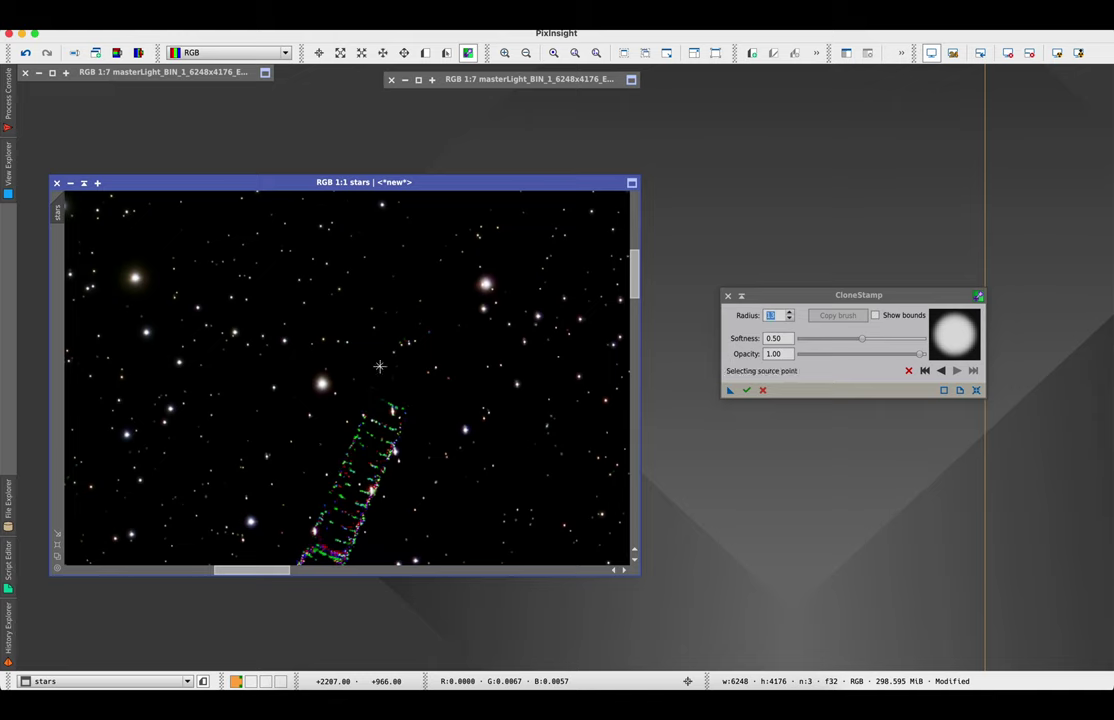
pyautogui.click(385, 396)
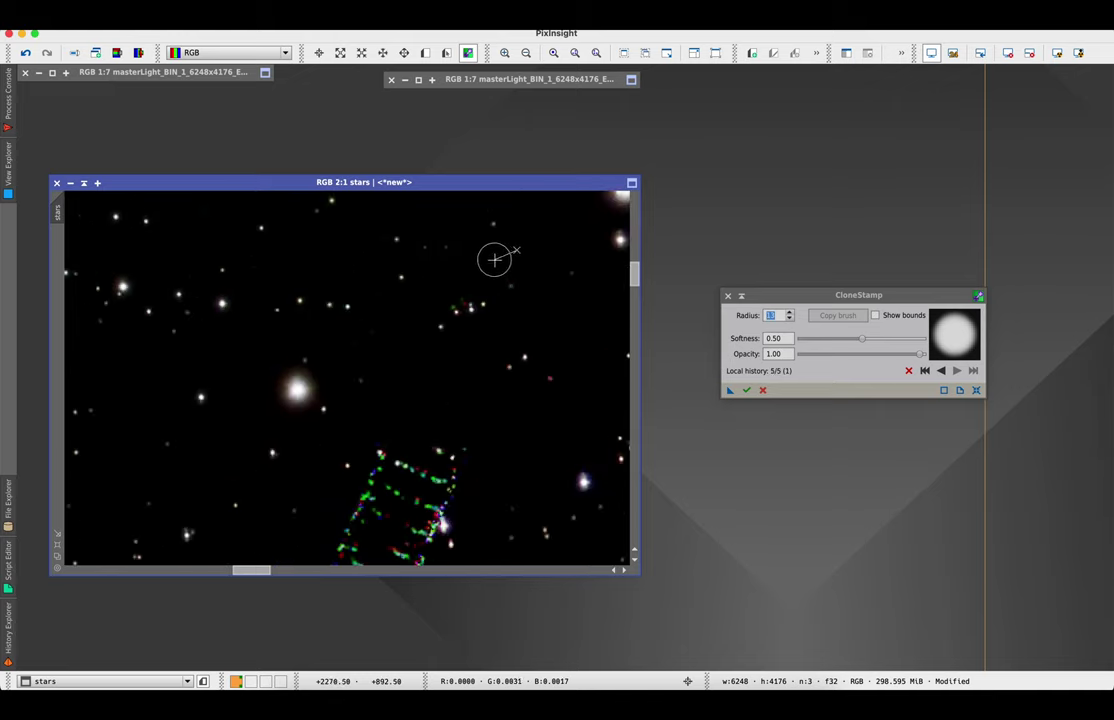
pyautogui.press('super')
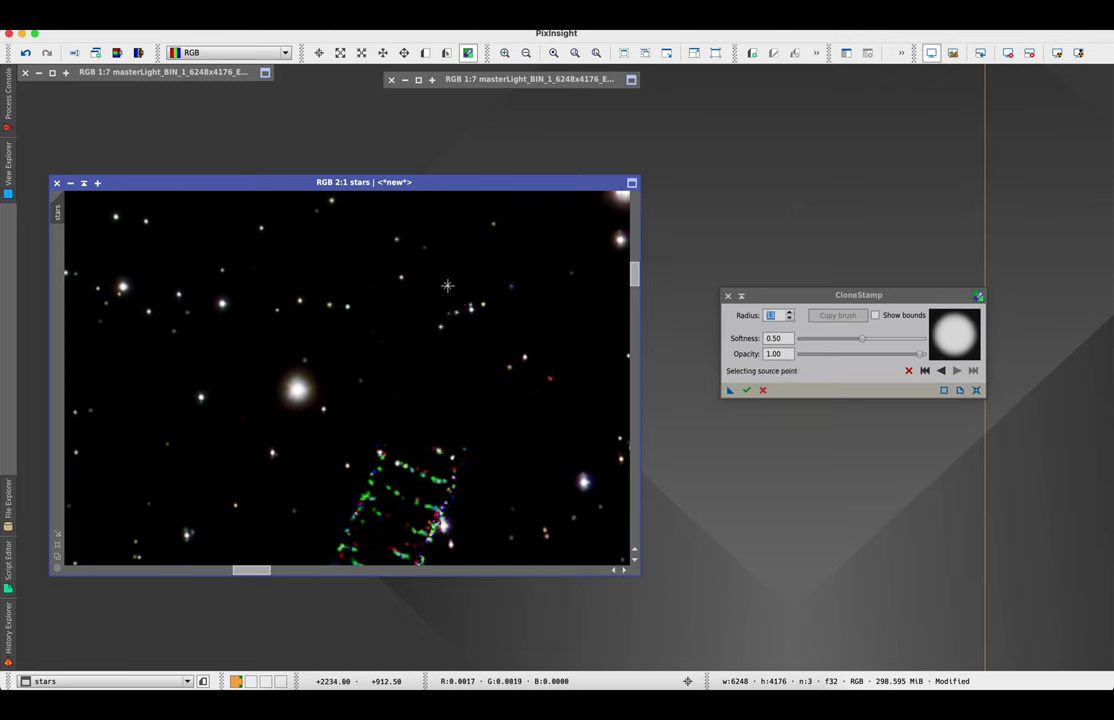
pyautogui.keyDown('super'); pyautogui.click(430, 352); pyautogui.keyUp('super')
pyautogui.scroll(-2, 390, 404)
pyautogui.scroll(1, 357, 295)
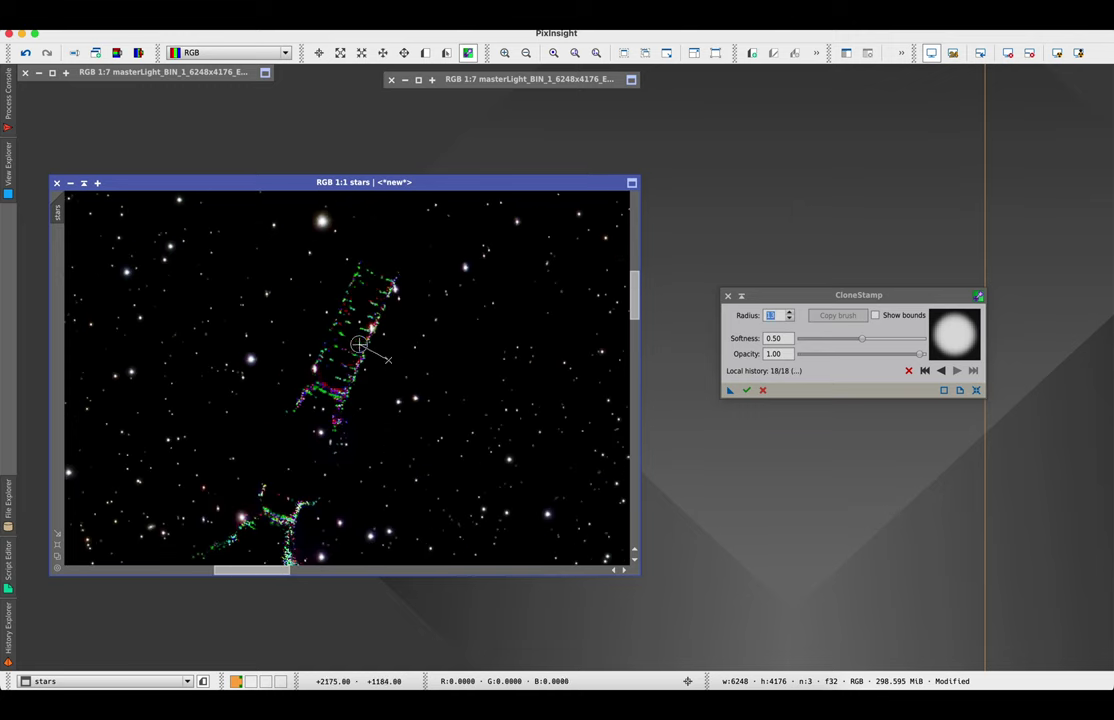
# - Clone out the rest of the ladder-shaped artifact down to its forked lower end, resampling clean sky along the way
pyautogui.press('super')
pyautogui.keyDown('super'); pyautogui.click(357, 295); pyautogui.keyUp('super')
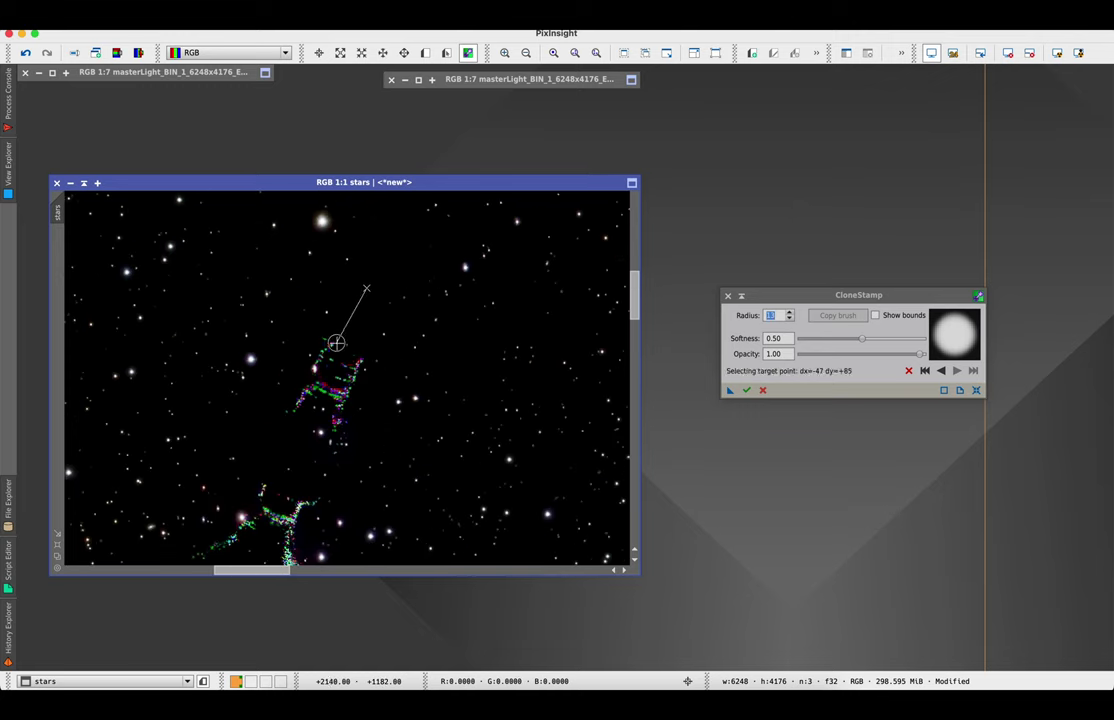
pyautogui.click(326, 363)
pyautogui.keyDown('super'); pyautogui.click(349, 374); pyautogui.keyUp('super')
pyautogui.moveTo(364, 319)
pyautogui.mouseDown()
pyautogui.moveTo(352, 373)
pyautogui.moveTo(335, 379)
pyautogui.moveTo(342, 440)
pyautogui.moveTo(300, 389)
pyautogui.mouseUp()
pyautogui.scroll(1, 300, 389)
pyautogui.scroll(-1, 340, 250)
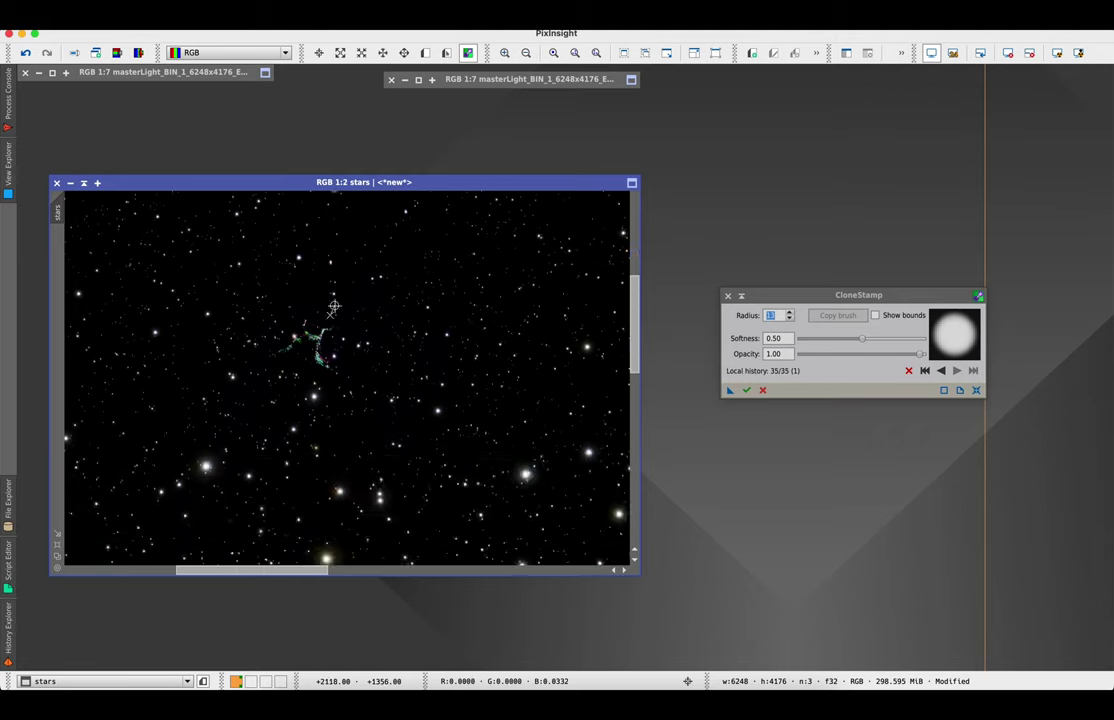
# - Clone dark background over the center and lower stem of the Y-shaped comet artifact below the removed ladder
pyautogui.scroll(1, 341, 248)
pyautogui.press('super')
pyautogui.keyDown('super'); pyautogui.click(196, 372); pyautogui.keyUp('super')
pyautogui.click(278, 341)
pyautogui.moveTo(278, 341)
pyautogui.mouseDown()
pyautogui.moveTo(232, 390)
pyautogui.moveTo(239, 443)
pyautogui.mouseUp()
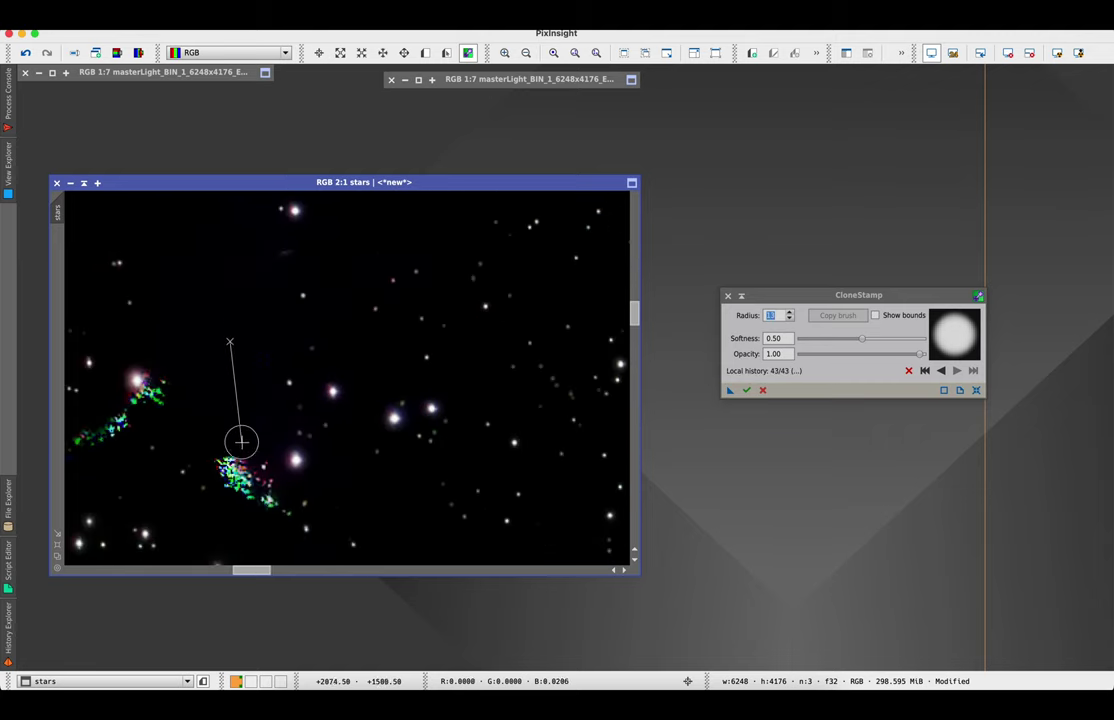
pyautogui.keyDown('super'); pyautogui.click(182, 398); pyautogui.keyUp('super')
pyautogui.moveTo(236, 398)
pyautogui.mouseDown()
pyautogui.moveTo(246, 466)
pyautogui.moveTo(226, 522)
pyautogui.mouseUp()
# - Clone out the remaining green left arm of the Y-shaped artifact
pyautogui.scroll(-2, 226, 522)
pyautogui.scroll(2, 505, 405)
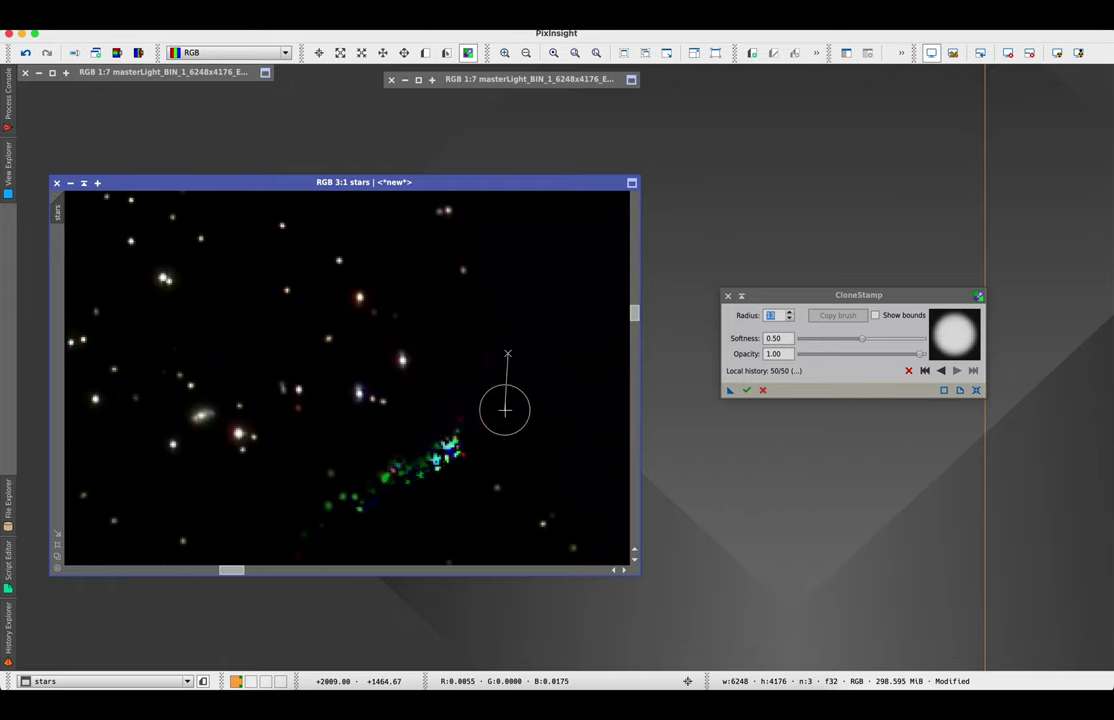
pyautogui.moveTo(505, 405); pyautogui.dragTo(311, 517)
# - Check the whole stars image for leftover artifacts, commit the clone edits and close CloneStamp
pyautogui.scroll(-2, 311, 517)
pyautogui.moveTo(313, 571); pyautogui.dragTo(280, 571)
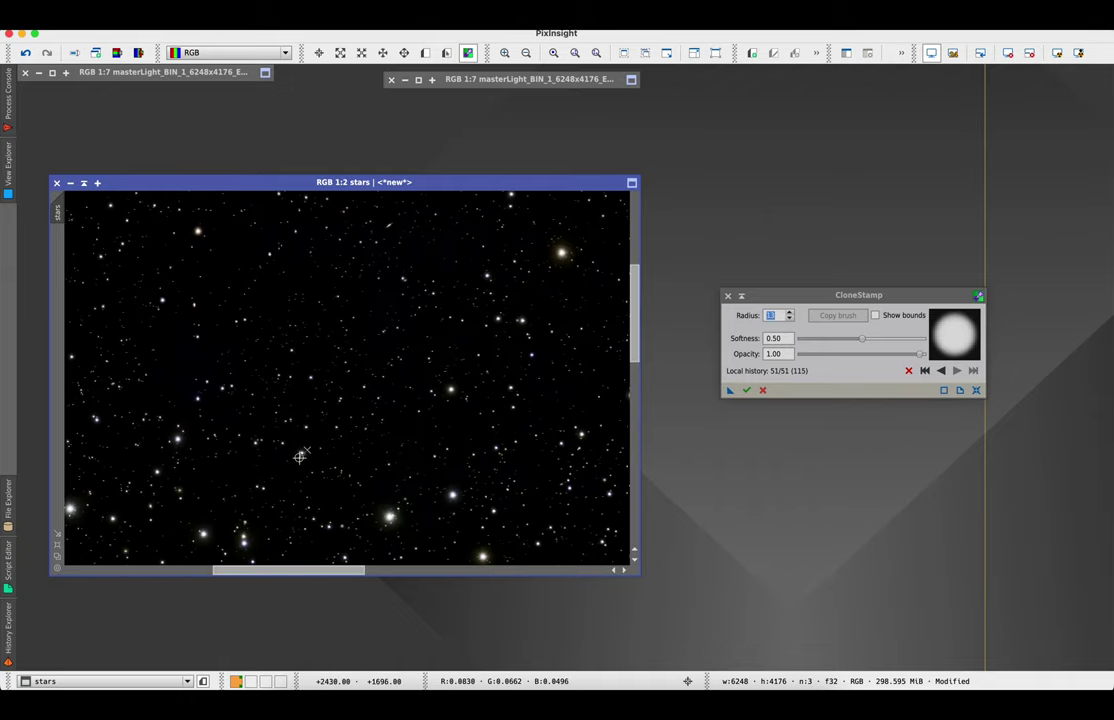
pyautogui.scroll(-4, 299, 457)
pyautogui.scroll(-1, 299, 457)
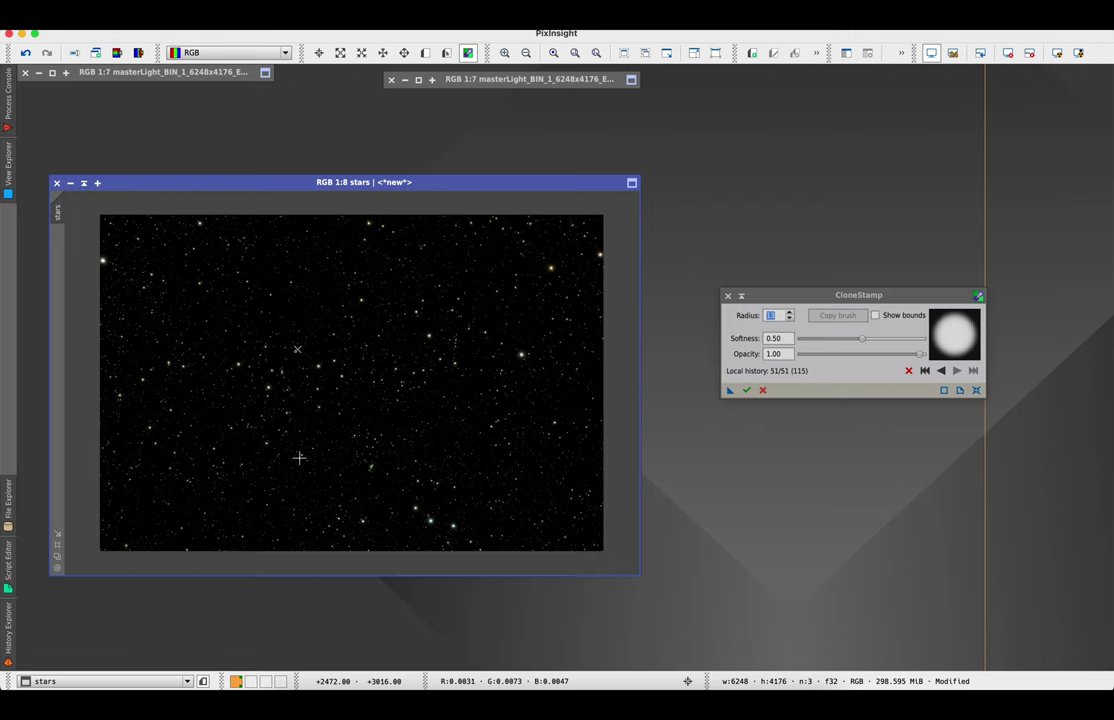
pyautogui.click(747, 391)
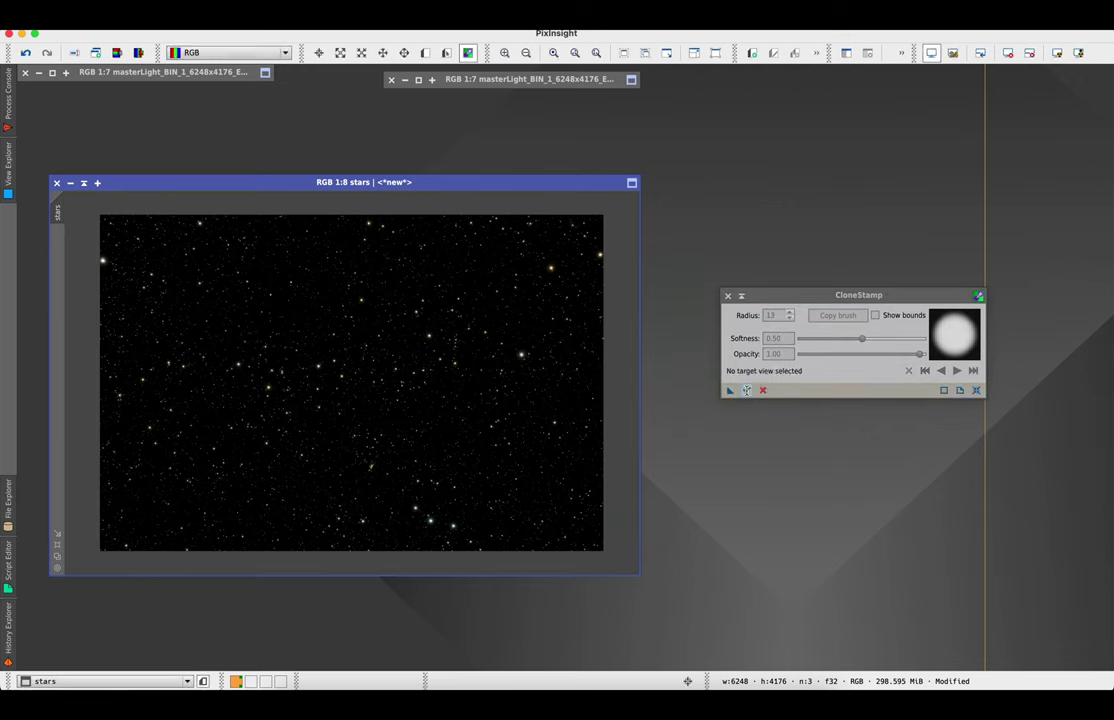
pyautogui.click(728, 296)
# - Inspect the green galaxy residue in the stars image at 1:1 and open SCNR to treat it
pyautogui.scroll(4, 418, 310)
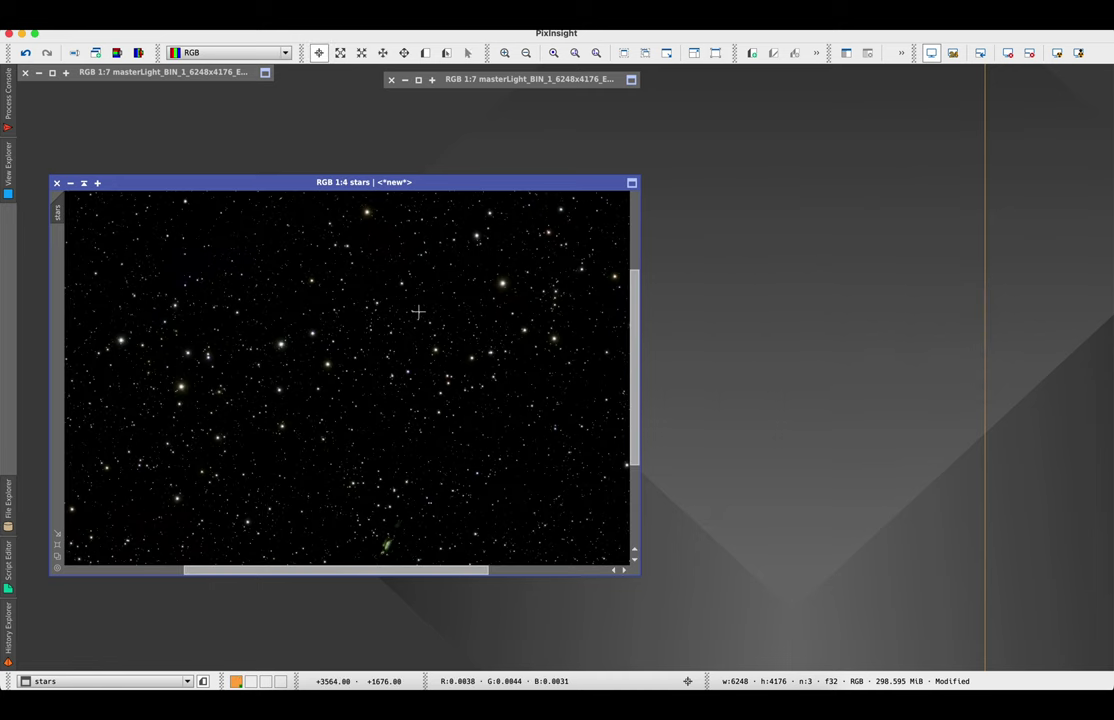
pyautogui.scroll(-2, 303, 299)
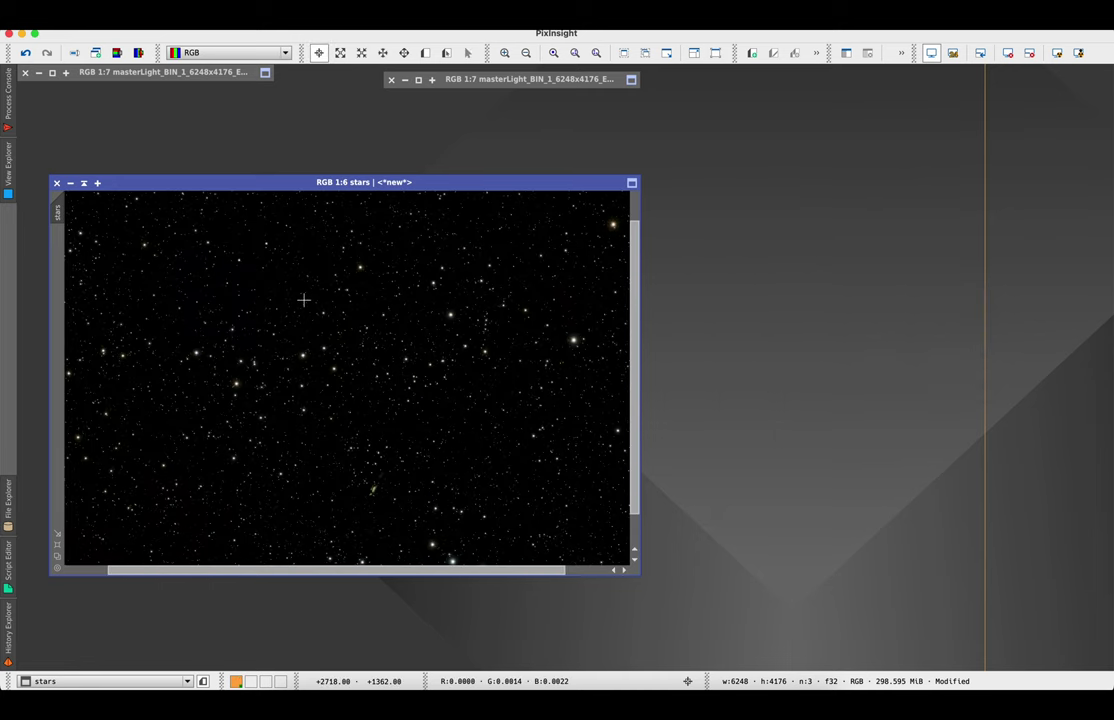
pyautogui.scroll(-1, 190, 272)
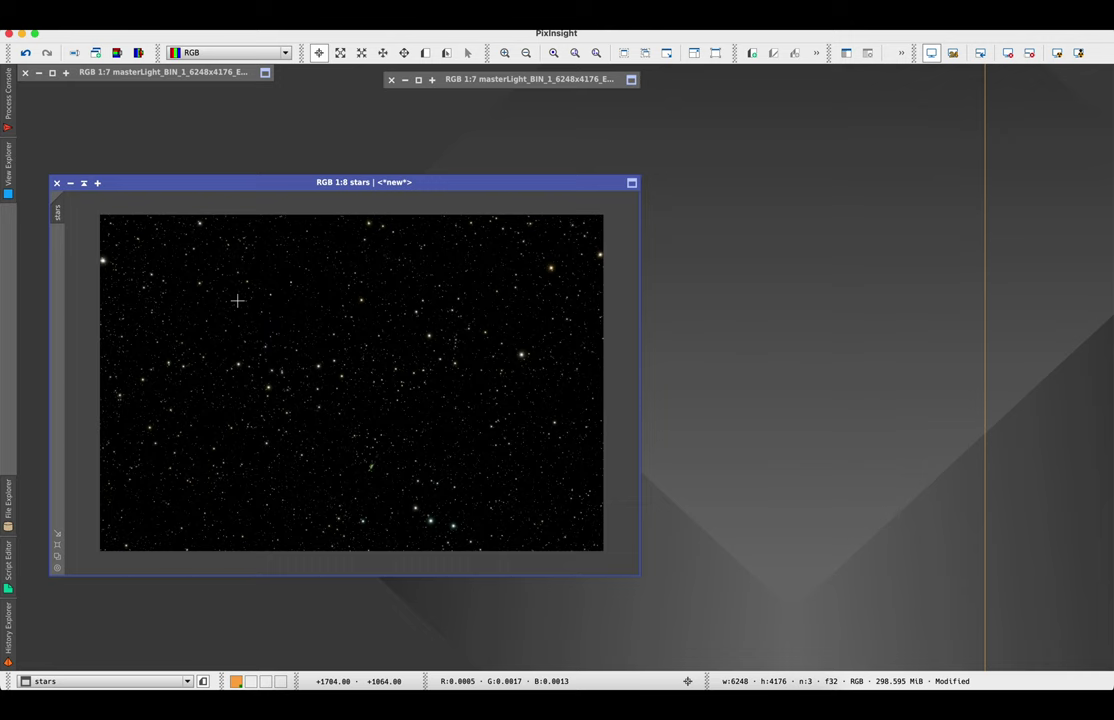
pyautogui.scroll(5, 305, 440)
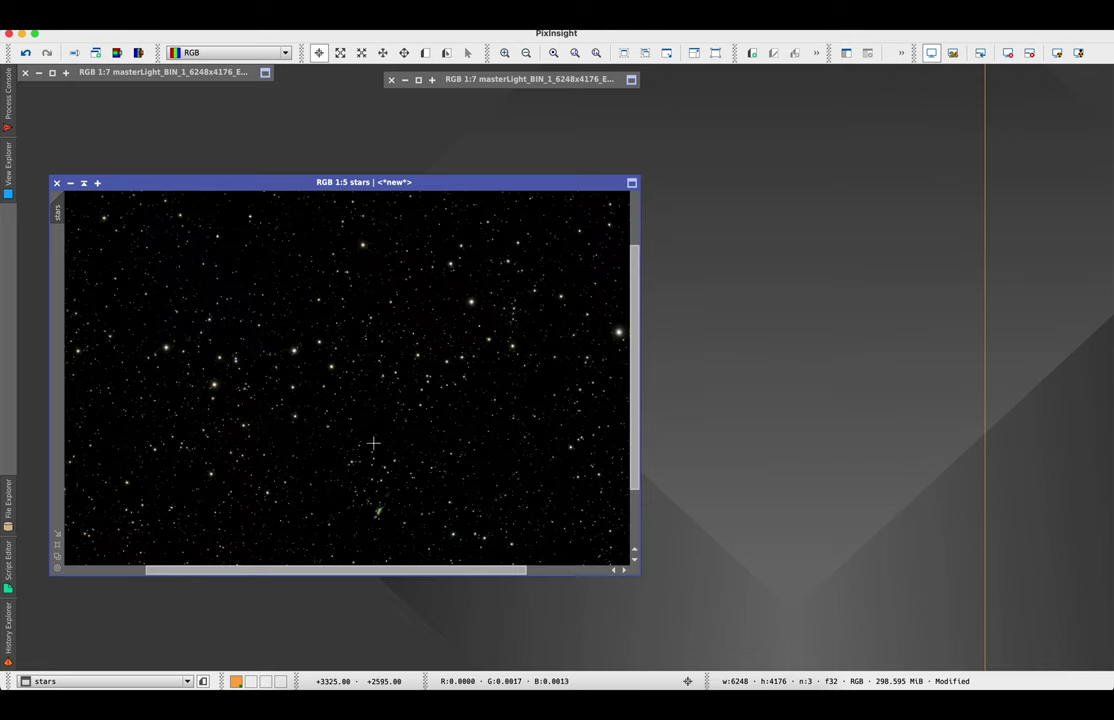
pyautogui.scroll(2, 441, 359)
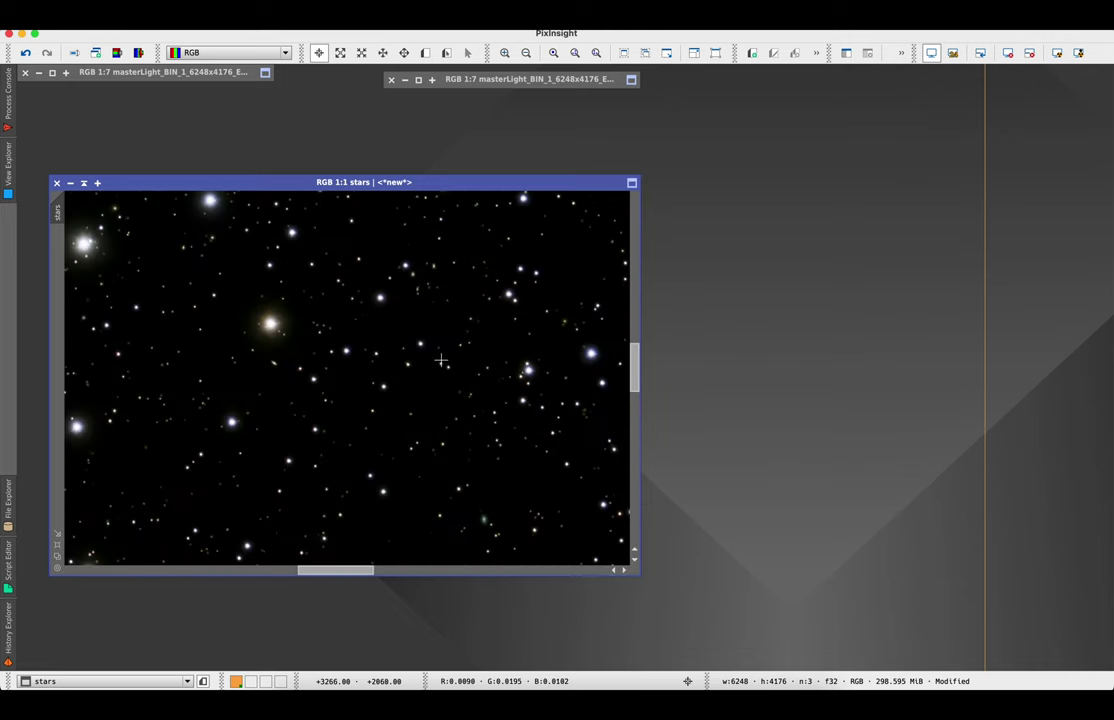
pyautogui.moveTo(635, 366); pyautogui.dragTo(634, 452)
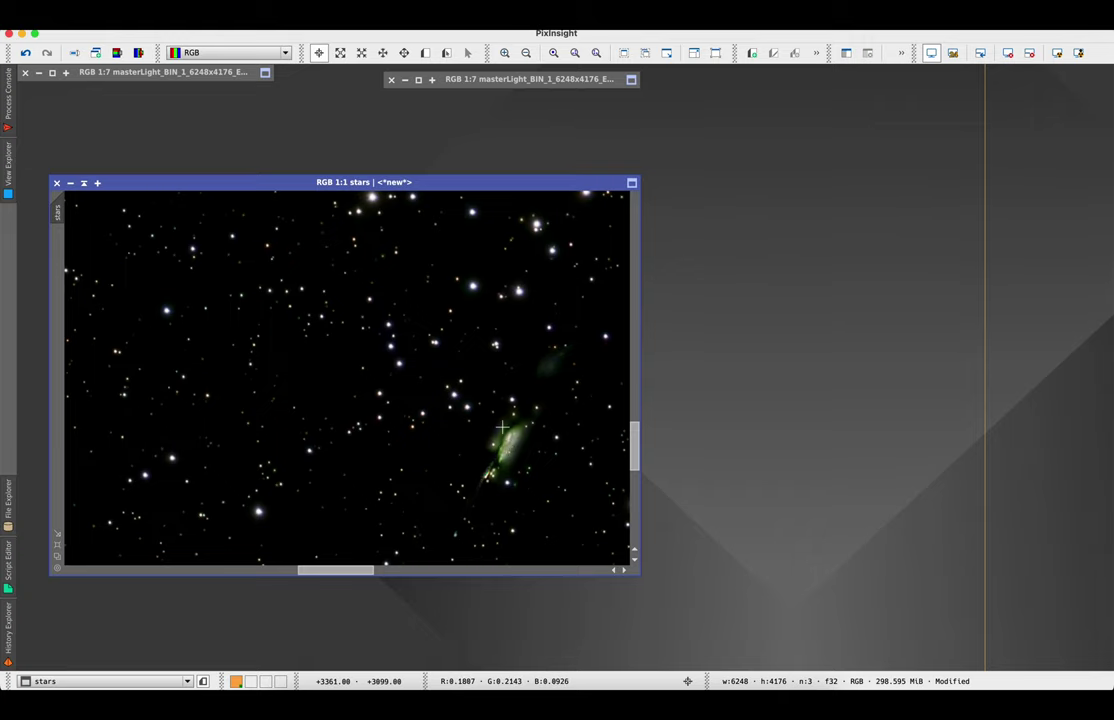
pyautogui.click(272, 12)
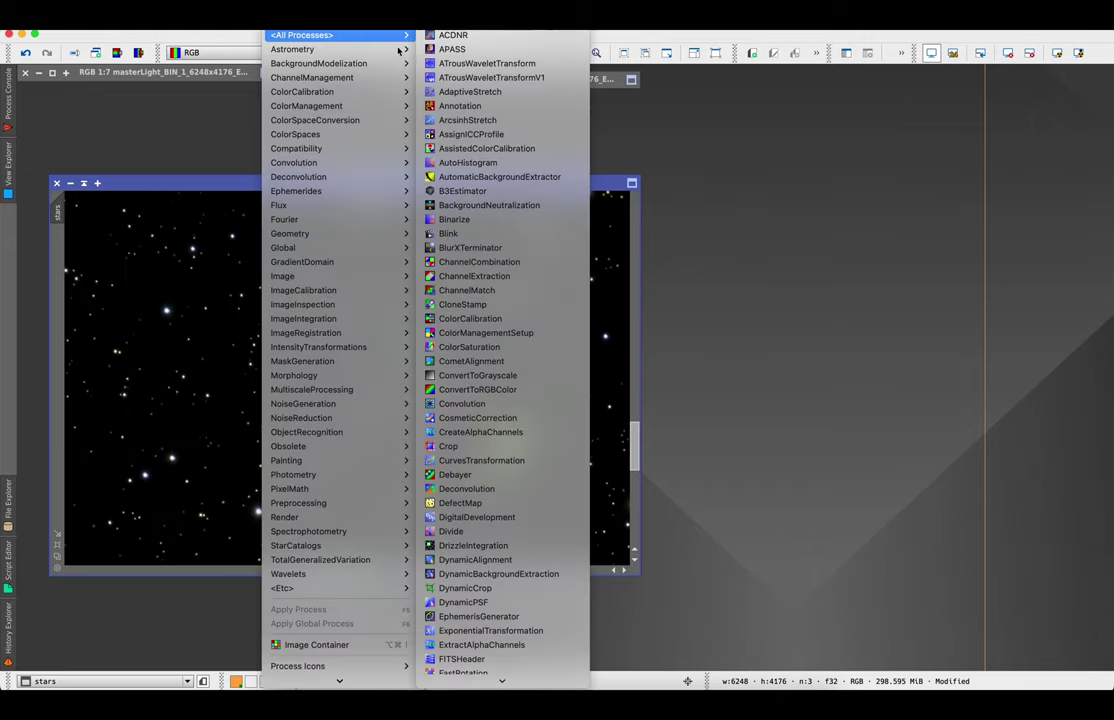
pyautogui.moveTo(339, 34)
pyautogui.scroll(-5, 451, 252)
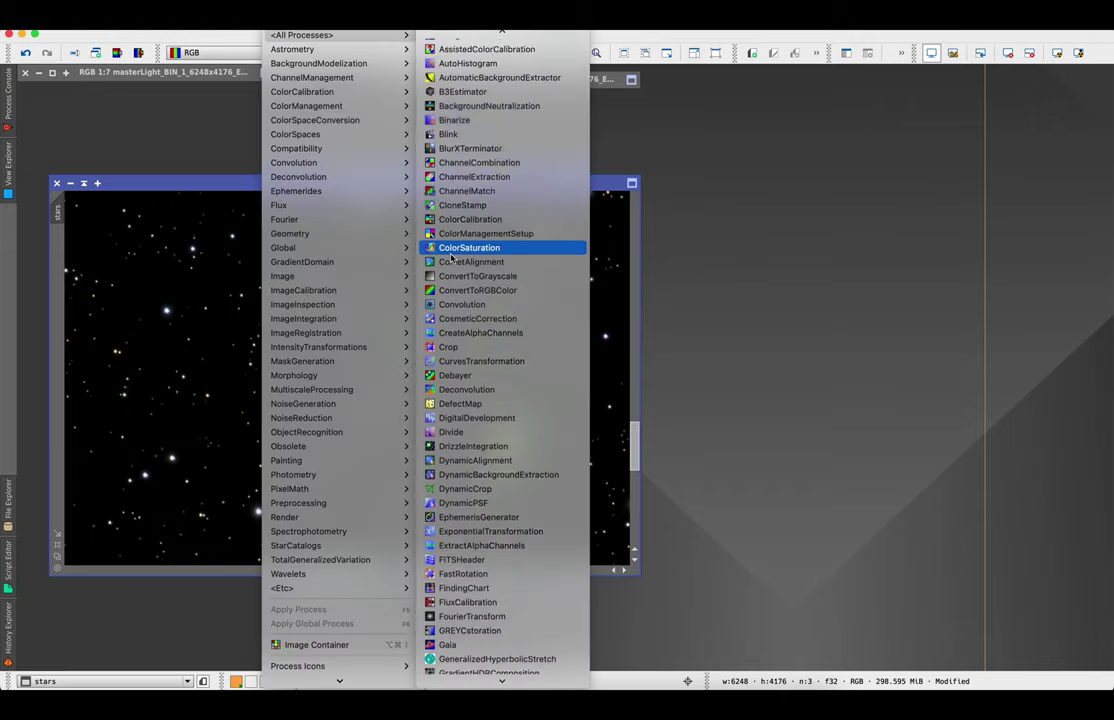
pyautogui.scroll(-10, 451, 258)
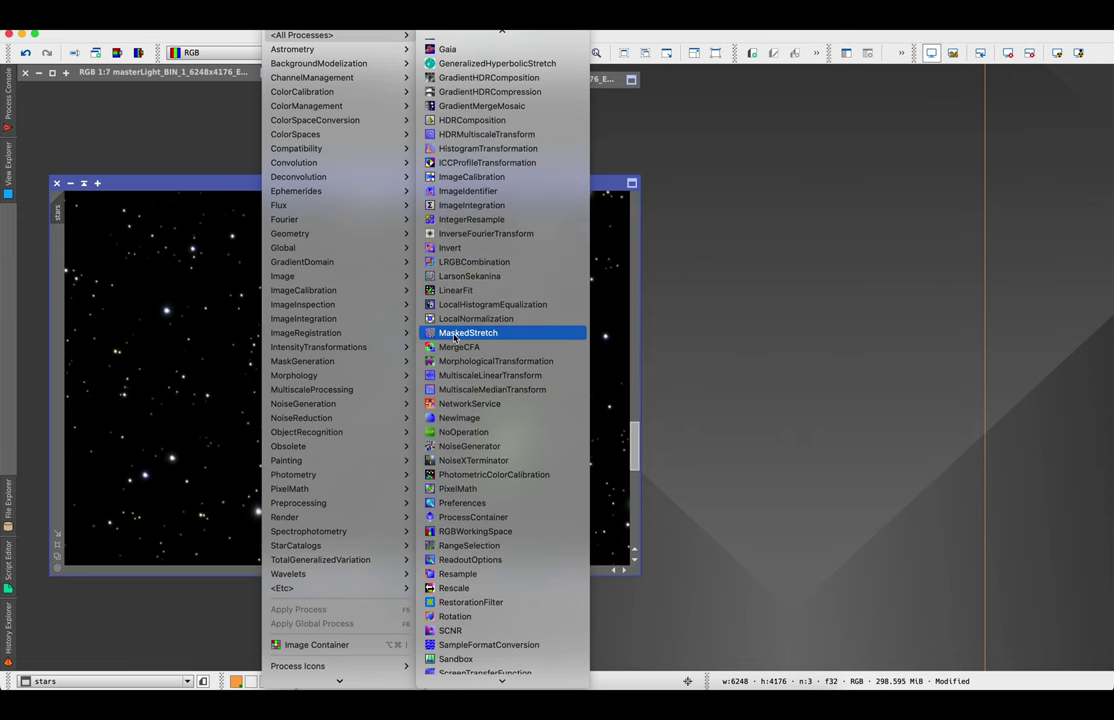
pyautogui.click(450, 630)
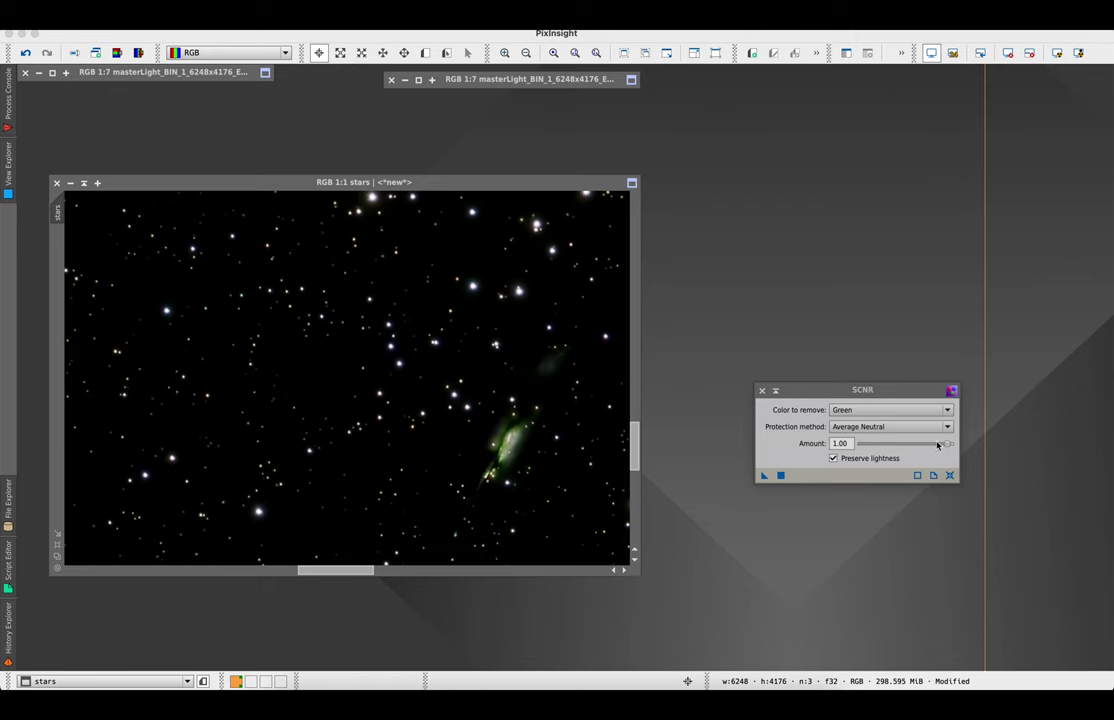
# - Apply SCNR to the stars image, removing green with Average Neutral protection at an amount of 0.90, and check the galaxy residue
pyautogui.moveTo(946, 446); pyautogui.dragTo(938, 445)
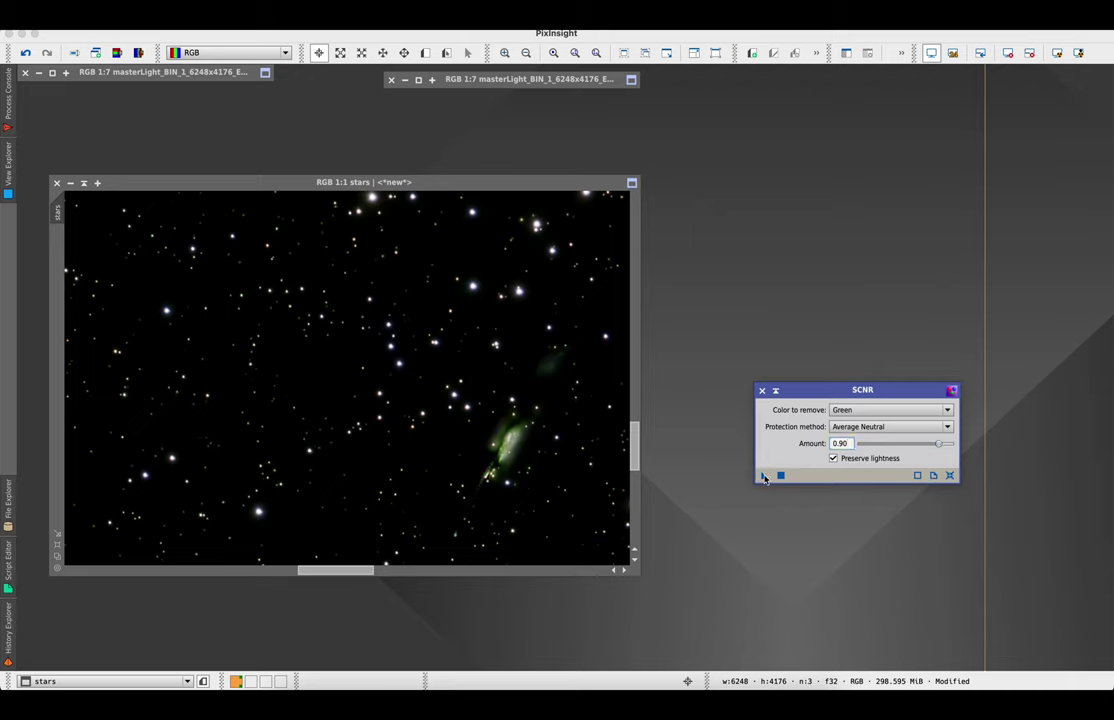
pyautogui.moveTo(764, 478); pyautogui.dragTo(561, 445)
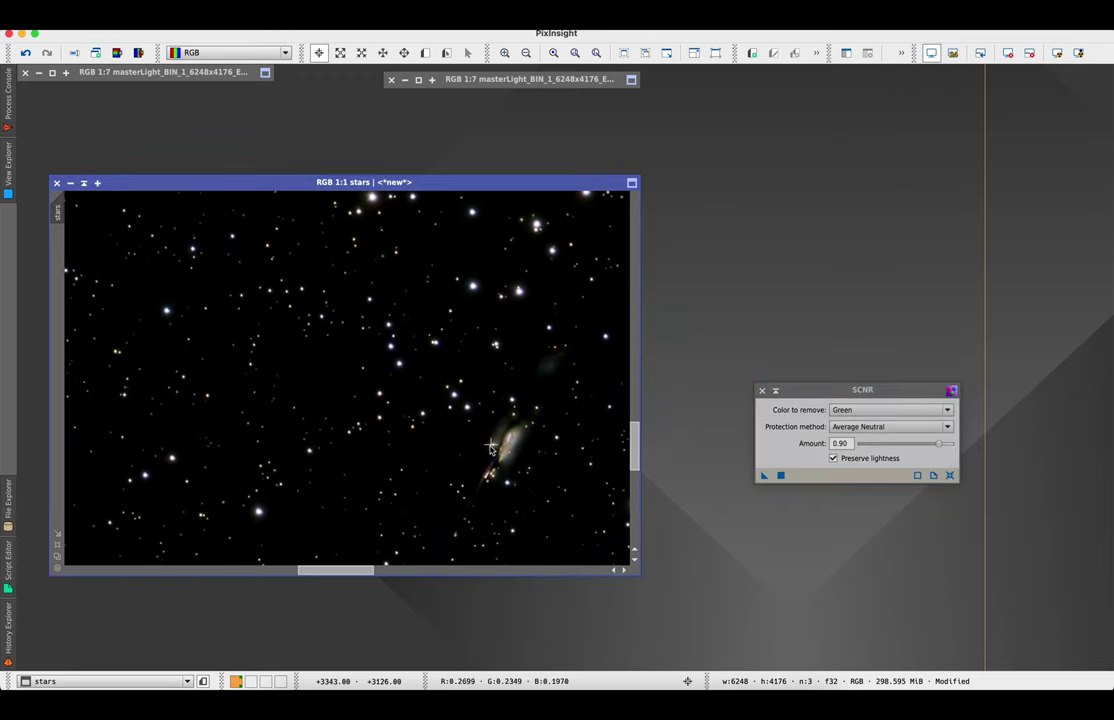
pyautogui.scroll(-3, 489, 461)
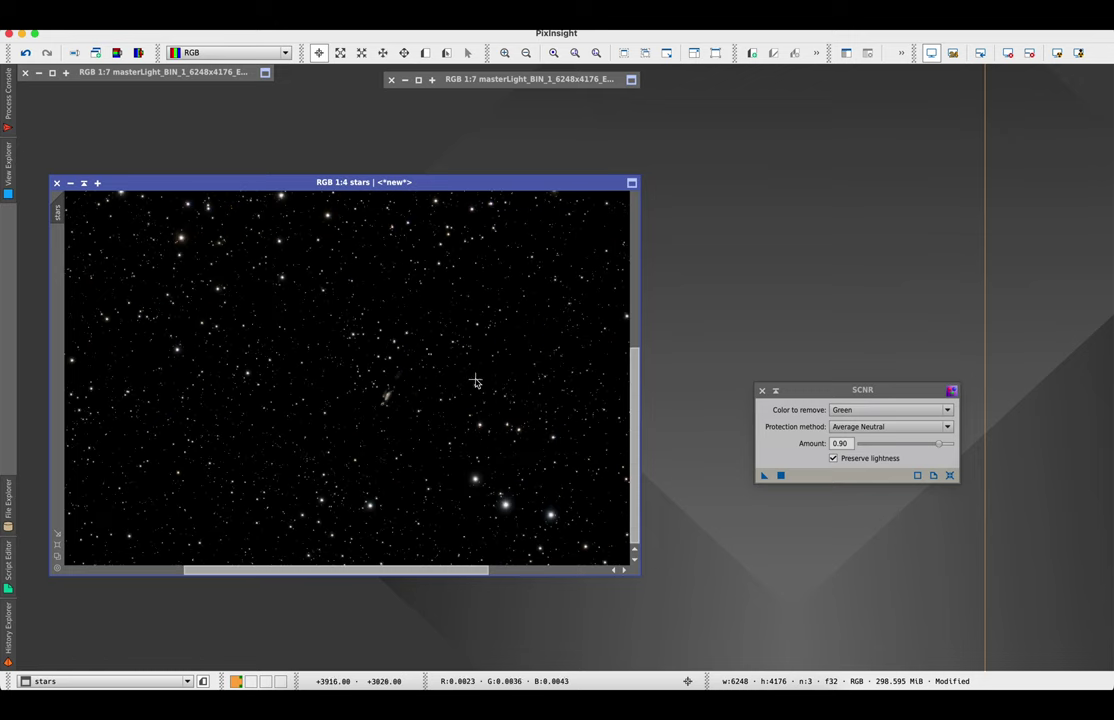
pyautogui.scroll(3, 489, 461)
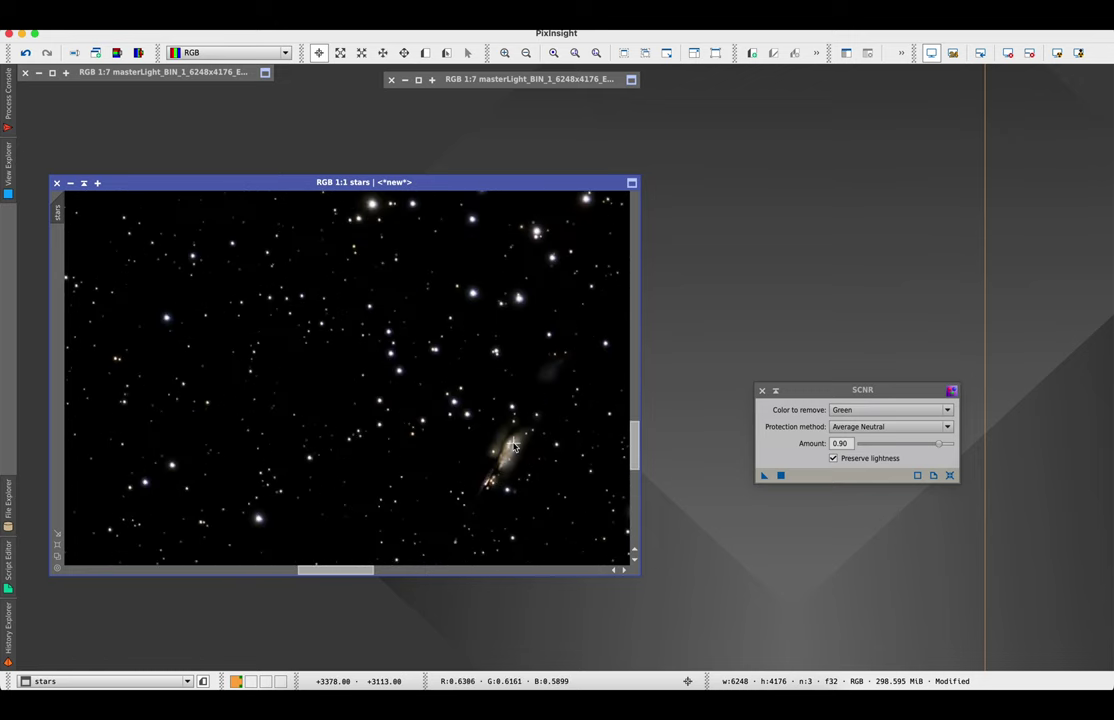
# - Check the whole stars image, close SCNR, and collapse the stars window, parking it beneath the other collapsed image
pyautogui.scroll(1, 512, 448)
pyautogui.scroll(-1, 550, 448)
pyautogui.scroll(-2, 430, 350)
pyautogui.scroll(-3, 430, 350)
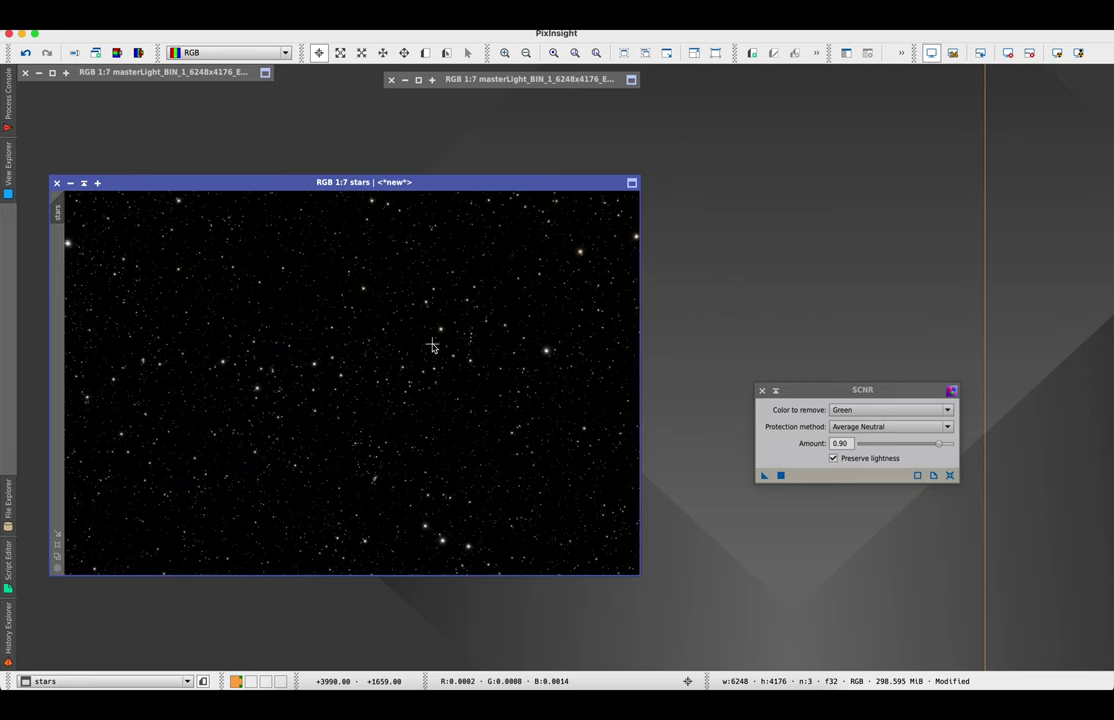
pyautogui.scroll(-2, 432, 347)
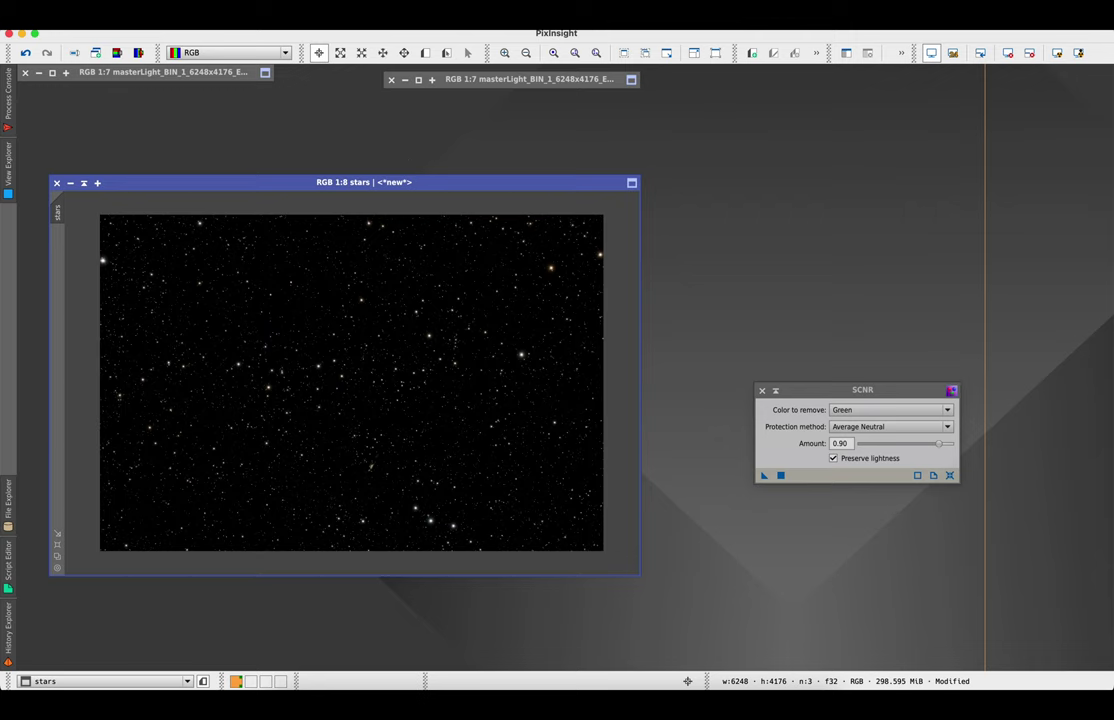
pyautogui.click(762, 390)
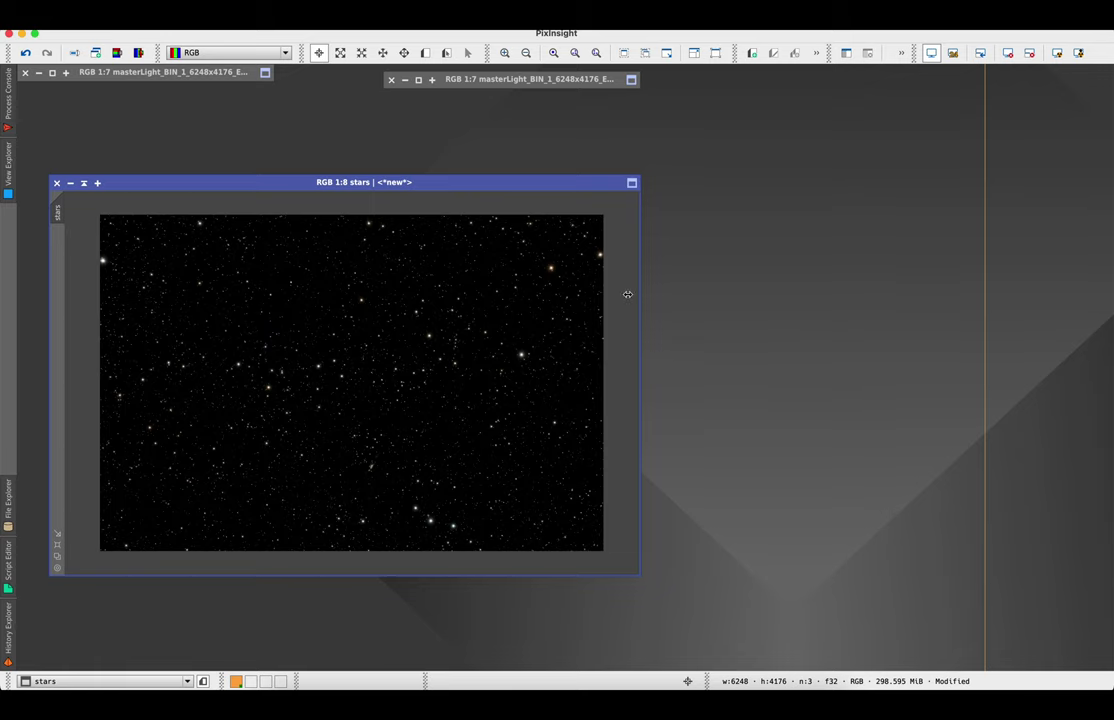
pyautogui.click(84, 183)
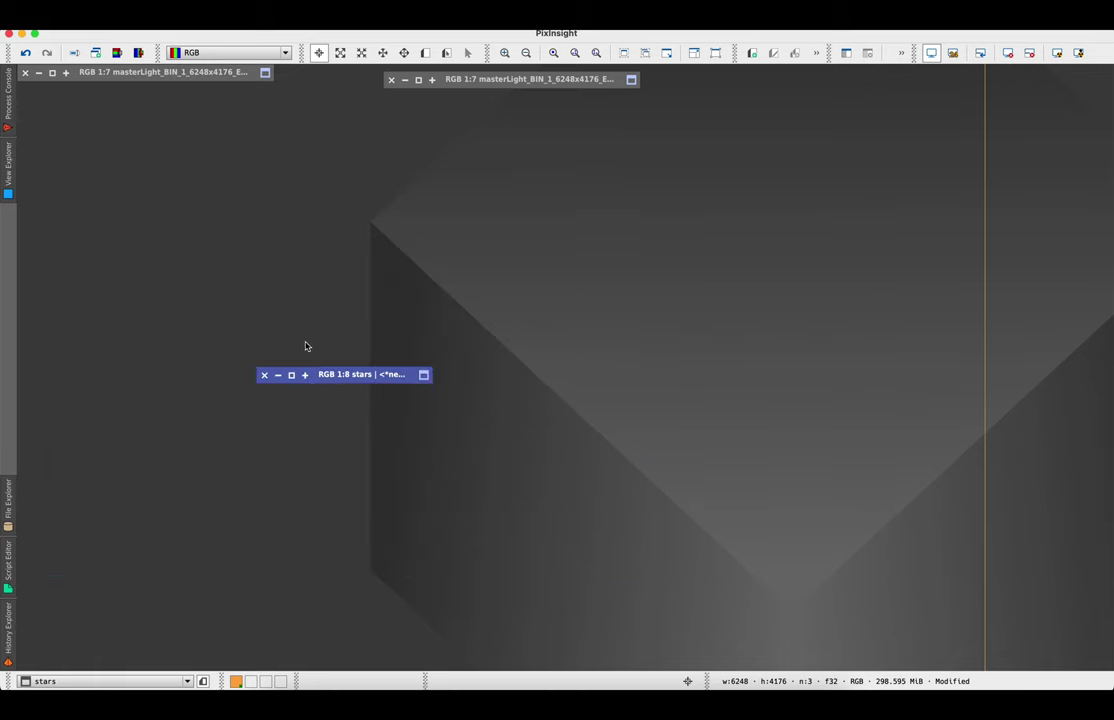
pyautogui.moveTo(349, 376); pyautogui.dragTo(110, 97)
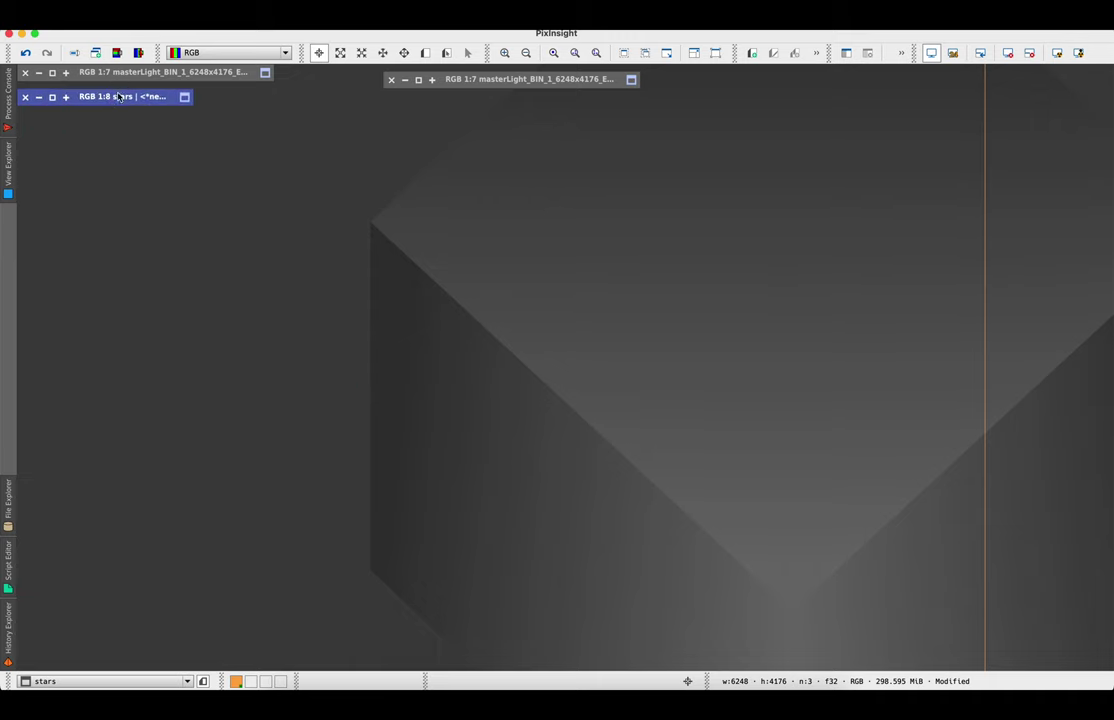
# - Expand the starless integration_ABE image and examine its background noise at 1:1
pyautogui.doubleClick(470, 79)
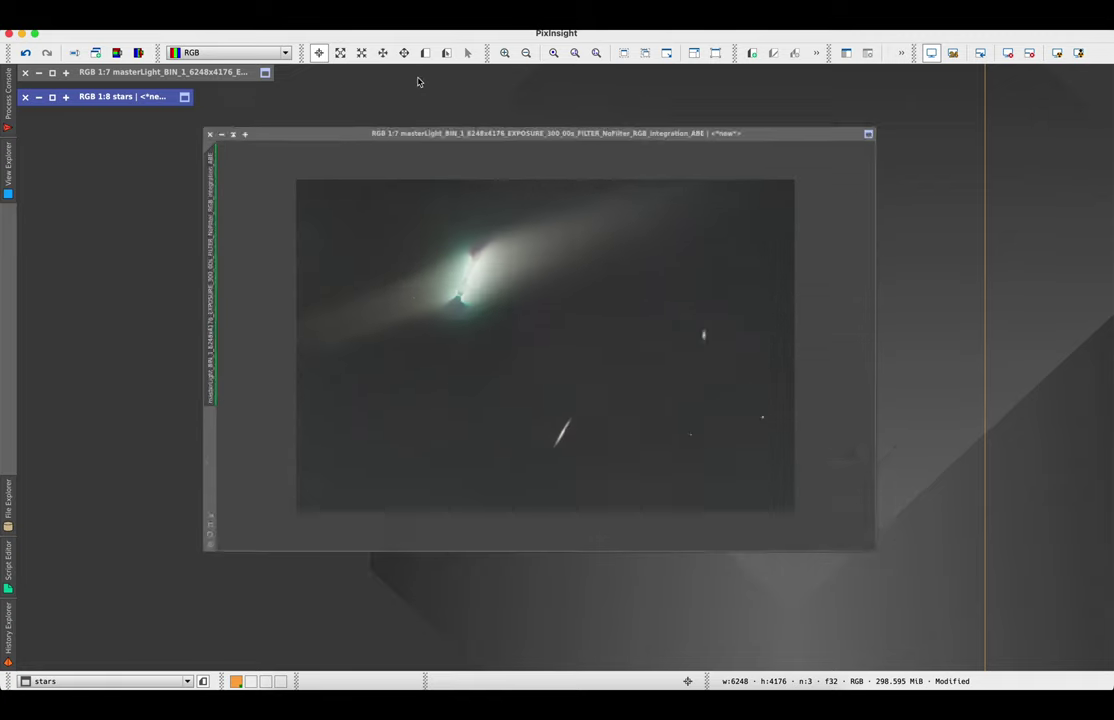
pyautogui.moveTo(500, 143); pyautogui.dragTo(472, 140)
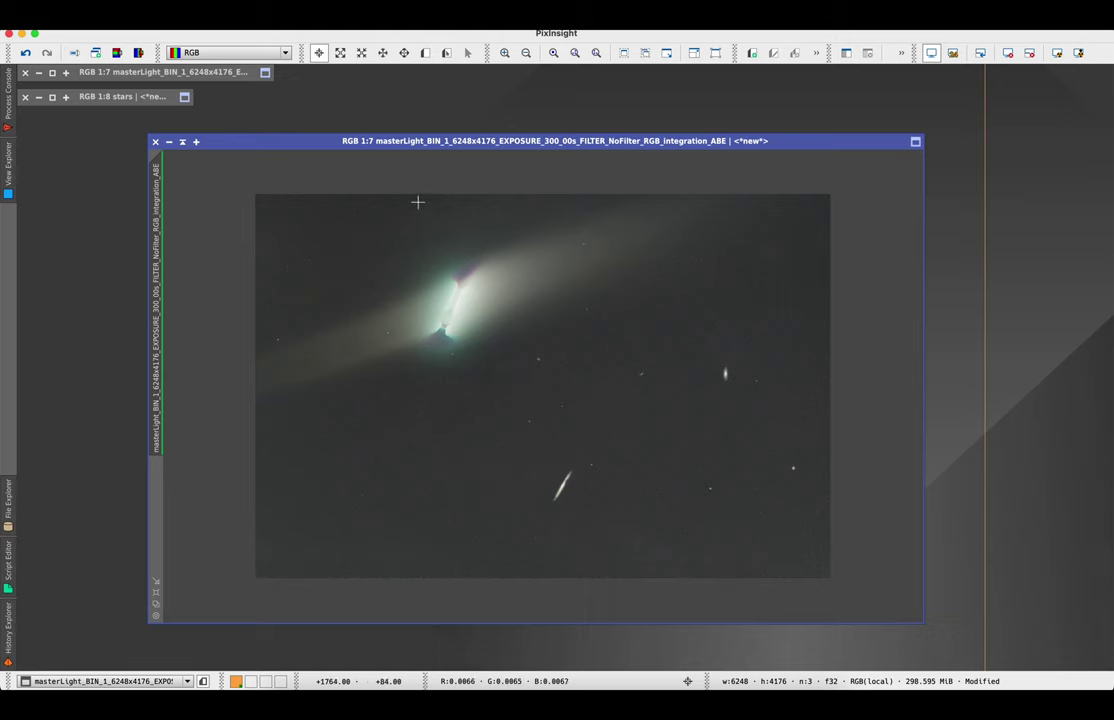
pyautogui.click(290, 12)
pyautogui.moveTo(414, 36)
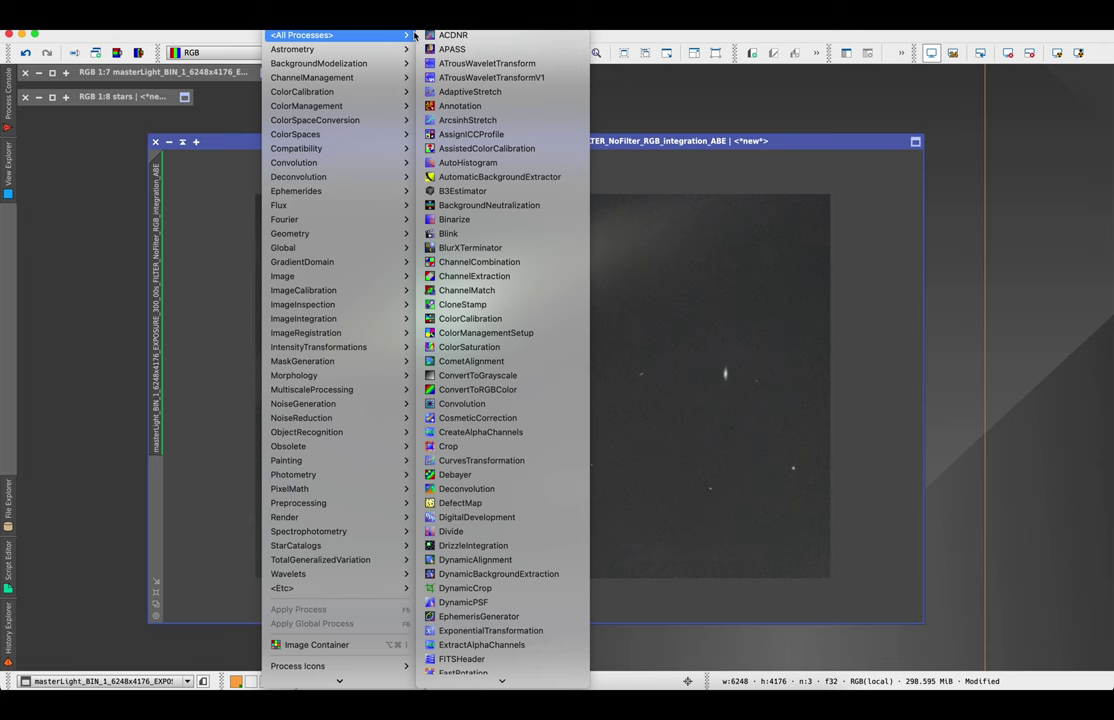
pyautogui.scroll(-14, 470, 247)
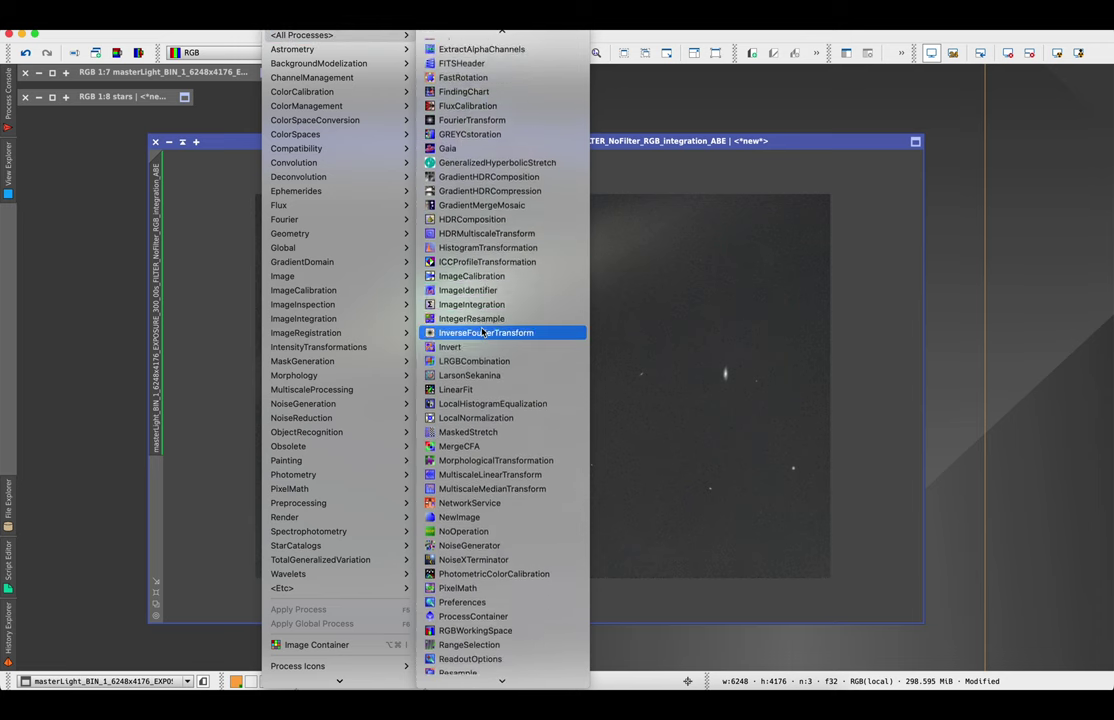
pyautogui.click(630, 338)
pyautogui.scroll(3, 630, 338)
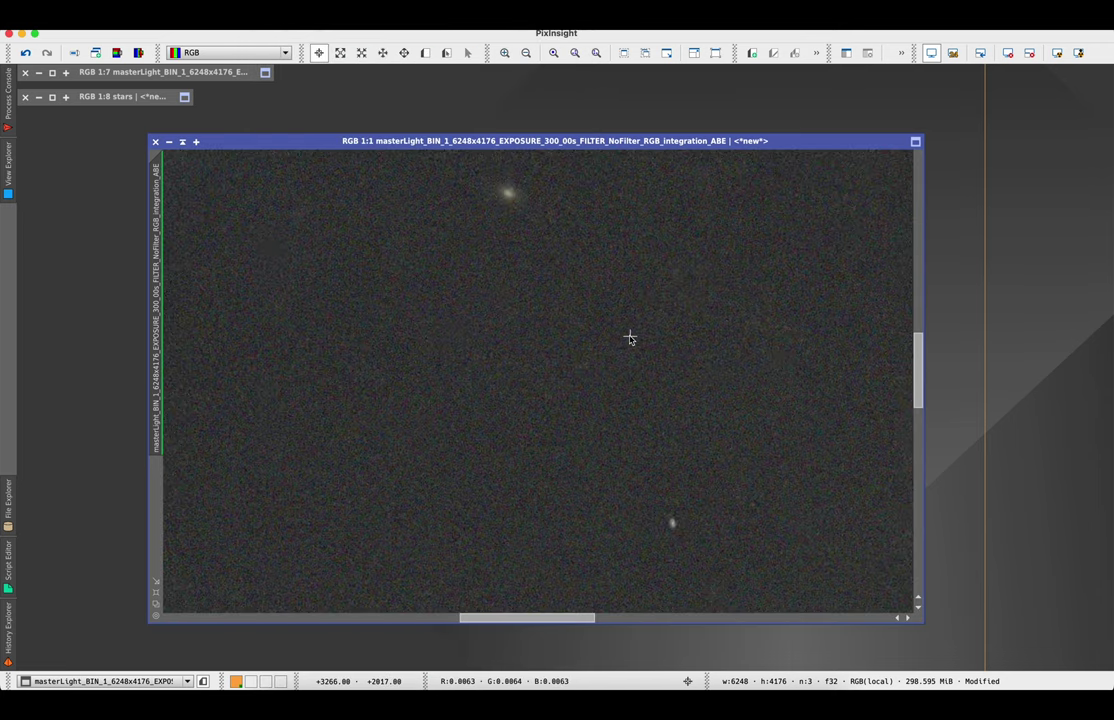
# - Apply NoiseXTerminator to the starless comet image with Denoise at 0.40 and Detail at 0.15
pyautogui.click(290, 12)
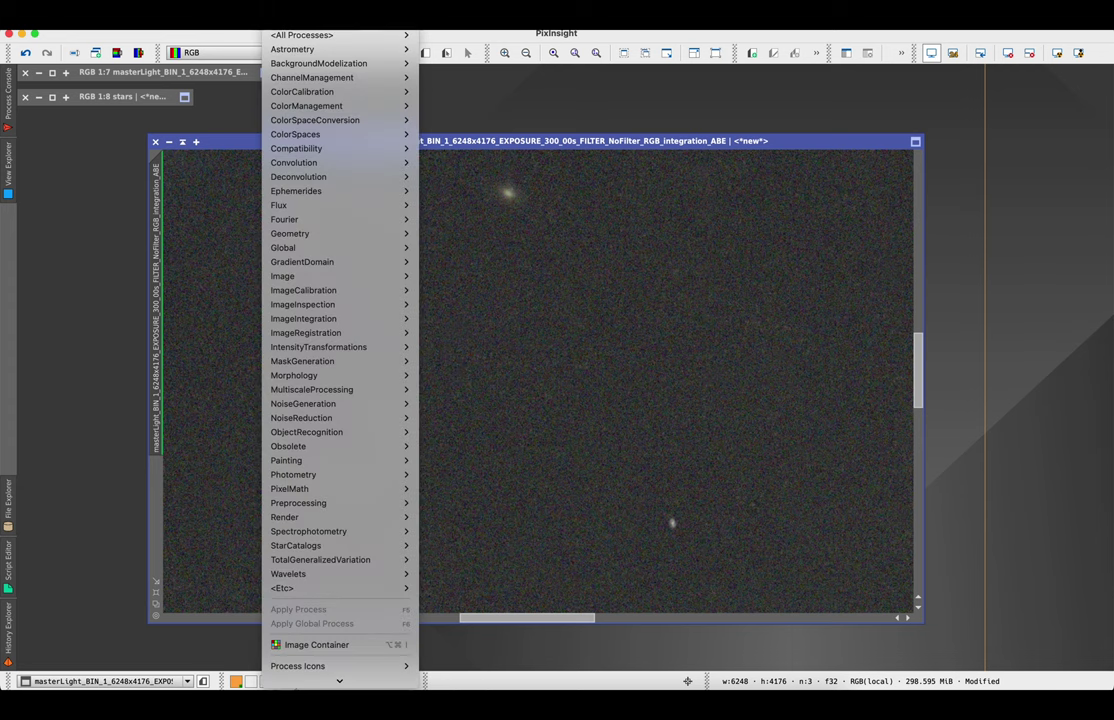
pyautogui.moveTo(300, 35)
pyautogui.scroll(-20, 443, 262)
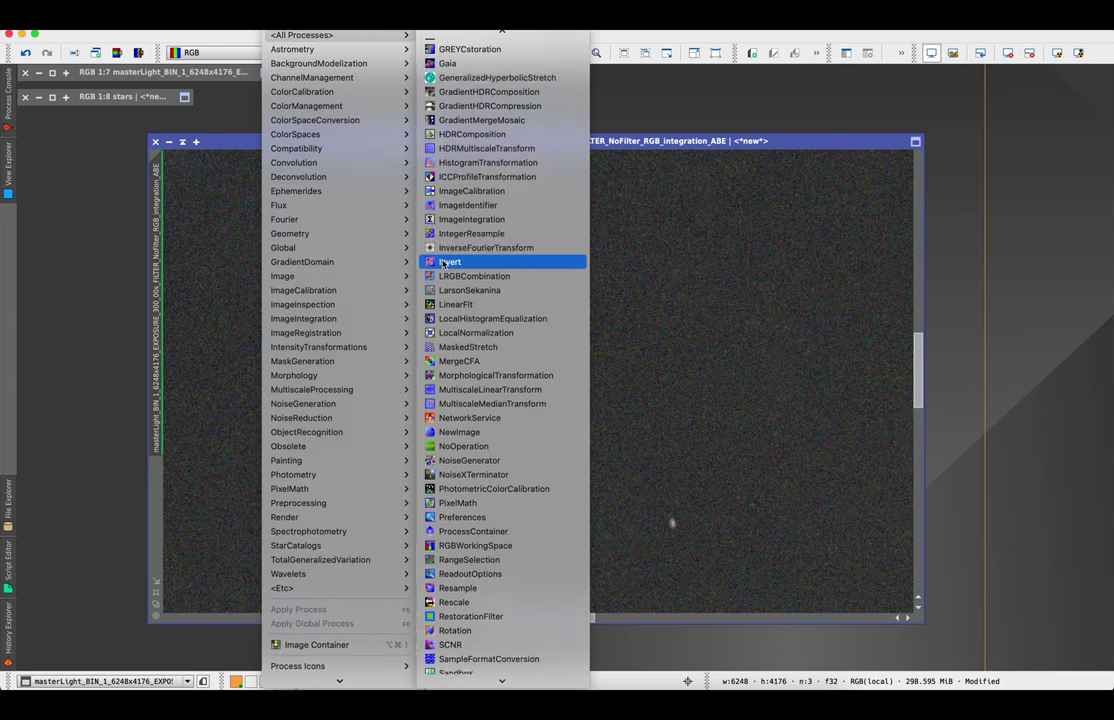
pyautogui.scroll(-4, 443, 262)
pyautogui.click(443, 307)
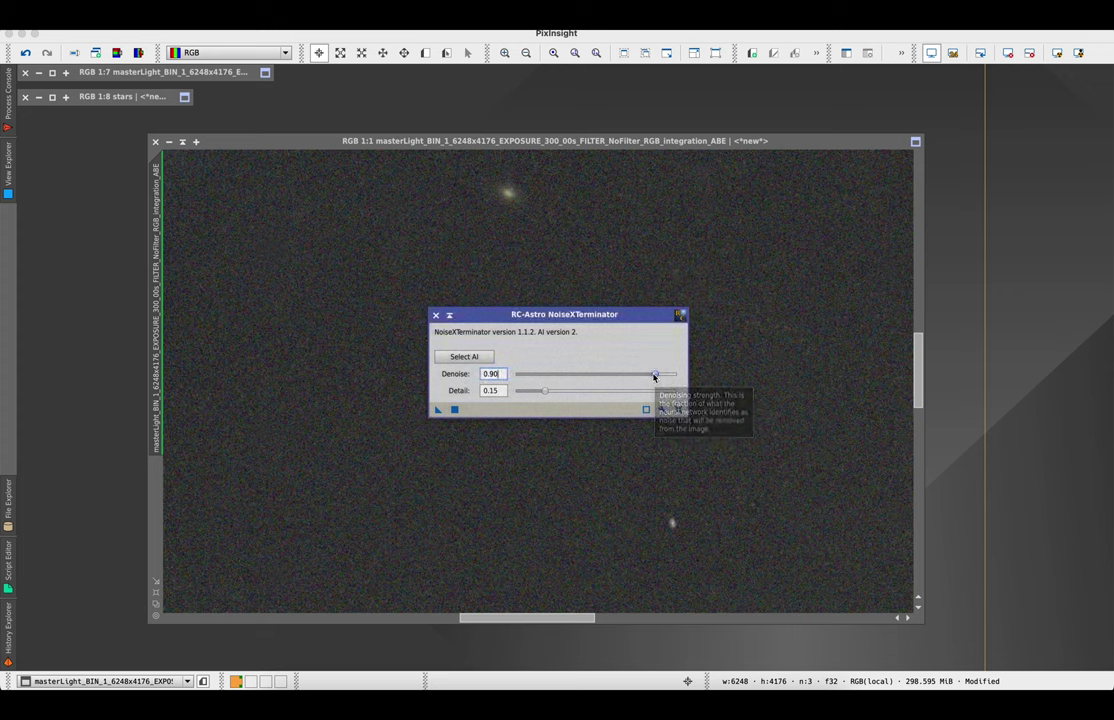
pyautogui.moveTo(655, 375); pyautogui.dragTo(580, 366)
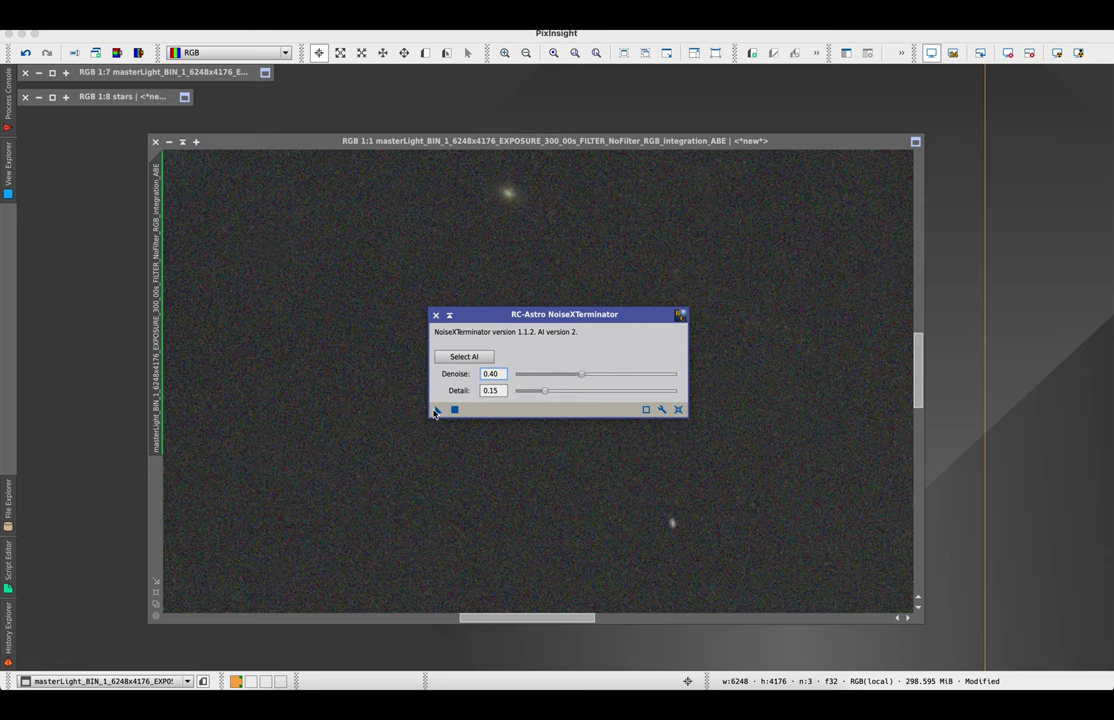
pyautogui.moveTo(436, 410); pyautogui.dragTo(389, 422)
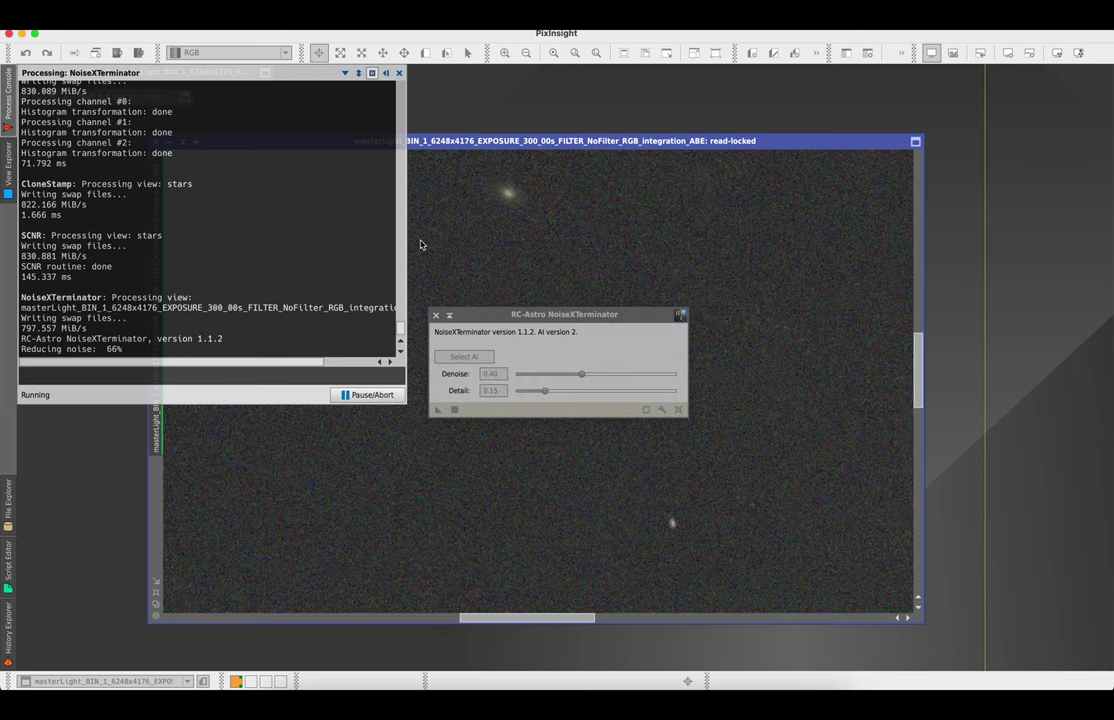
# - Examine the denoised starless image close up and as a whole, and close NoiseXTerminator
pyautogui.scroll(-2, 395, 284)
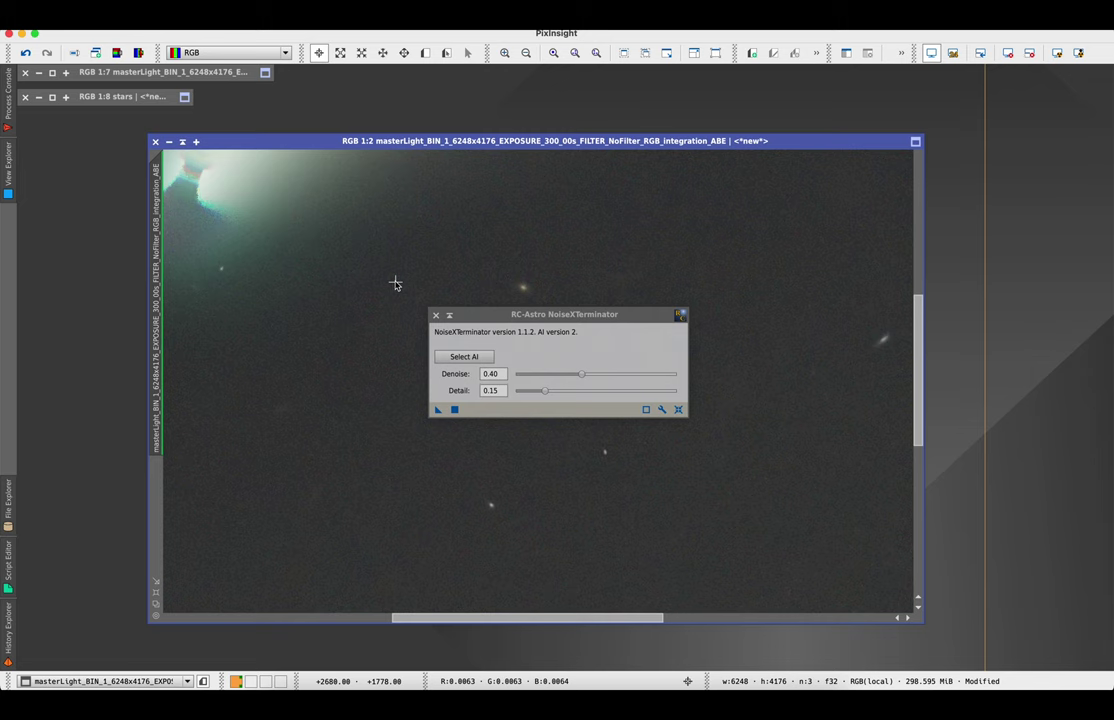
pyautogui.scroll(4, 395, 284)
pyautogui.scroll(-3, 363, 333)
pyautogui.scroll(-1, 348, 396)
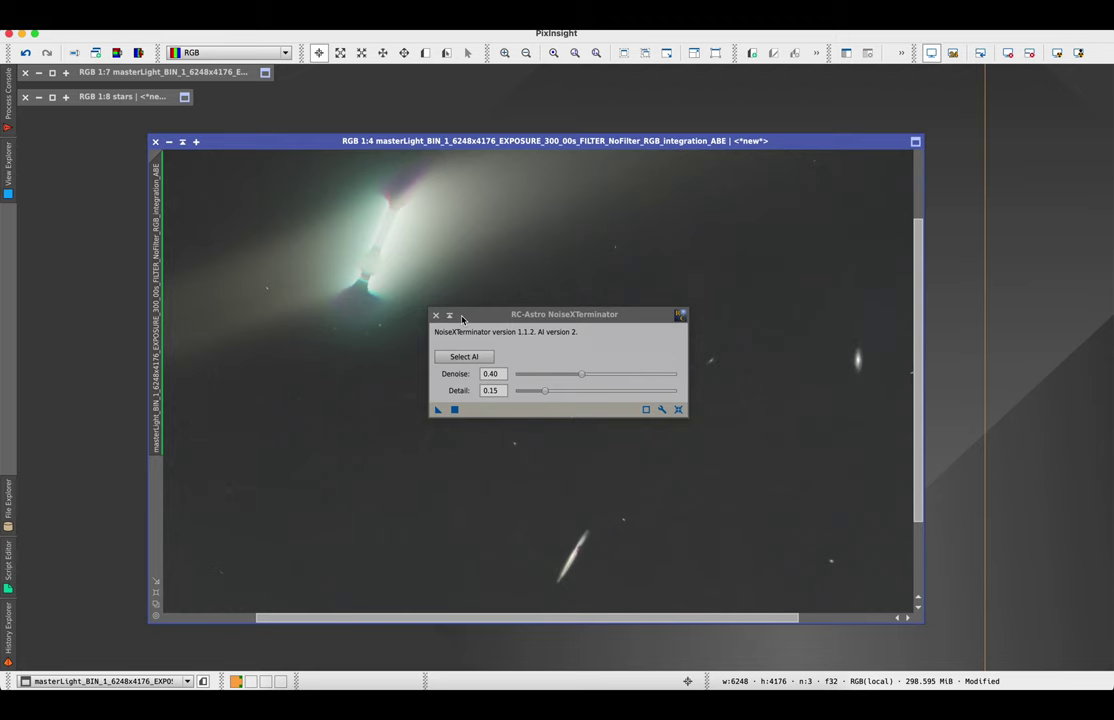
pyautogui.scroll(-2, 474, 489)
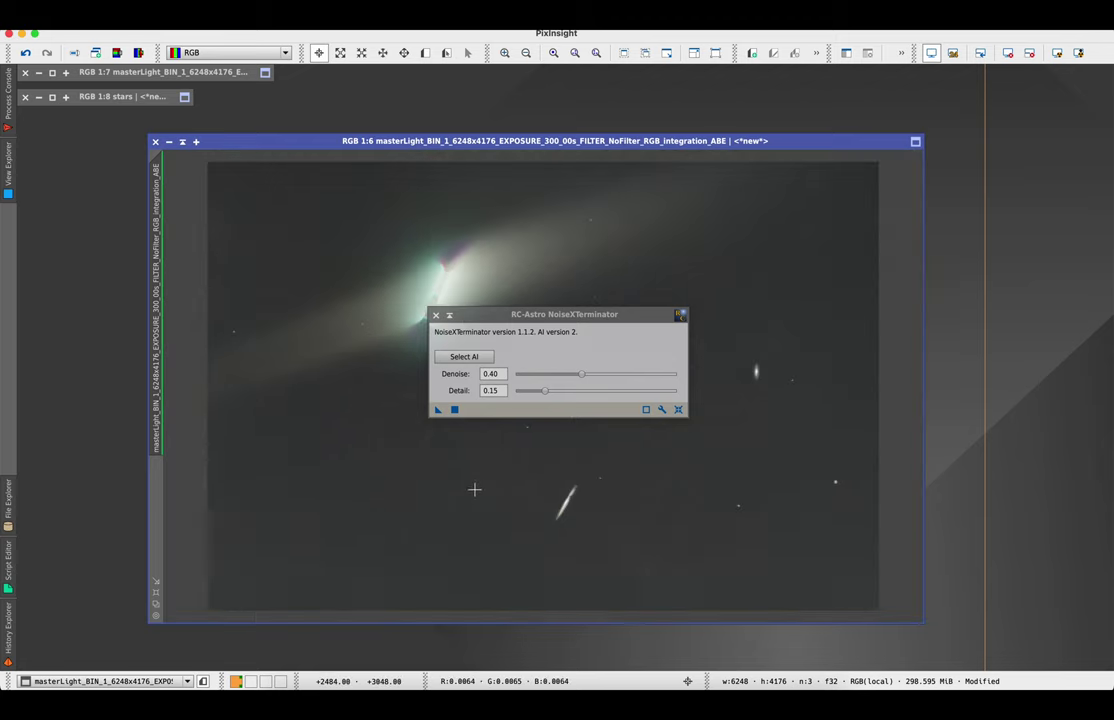
pyautogui.click(436, 315)
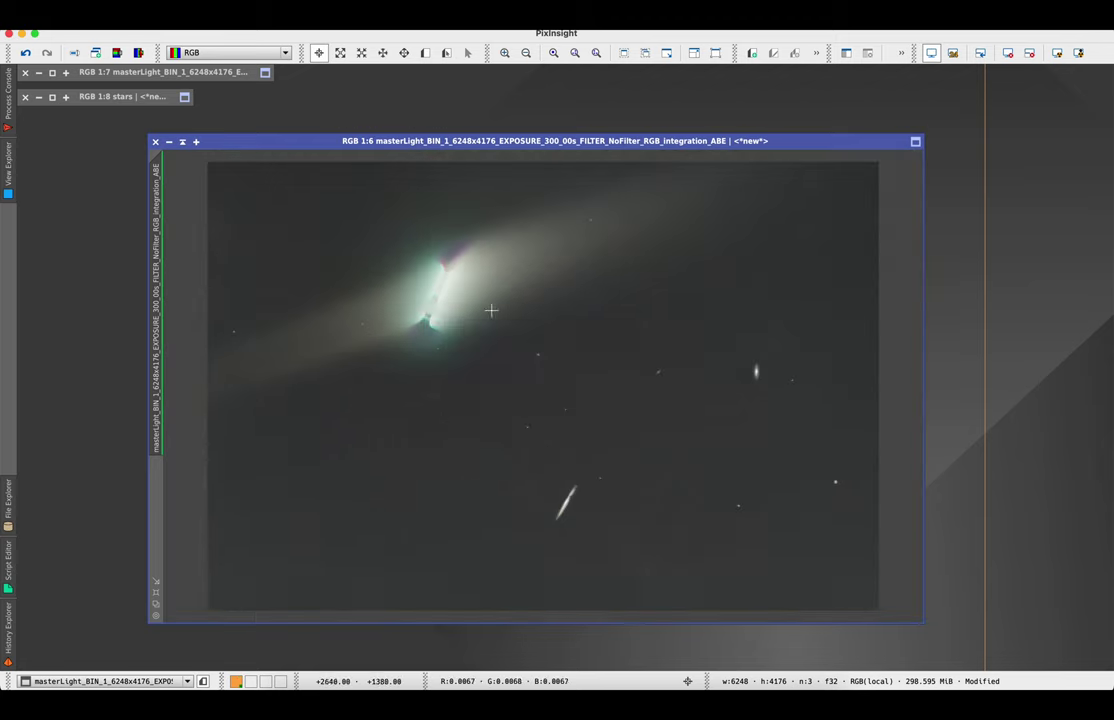
# - Run AutomaticBackgroundExtractor on the starless image with function degree 1 and Subtraction correction, keeping the background model
pyautogui.scroll(-1, 535, 316)
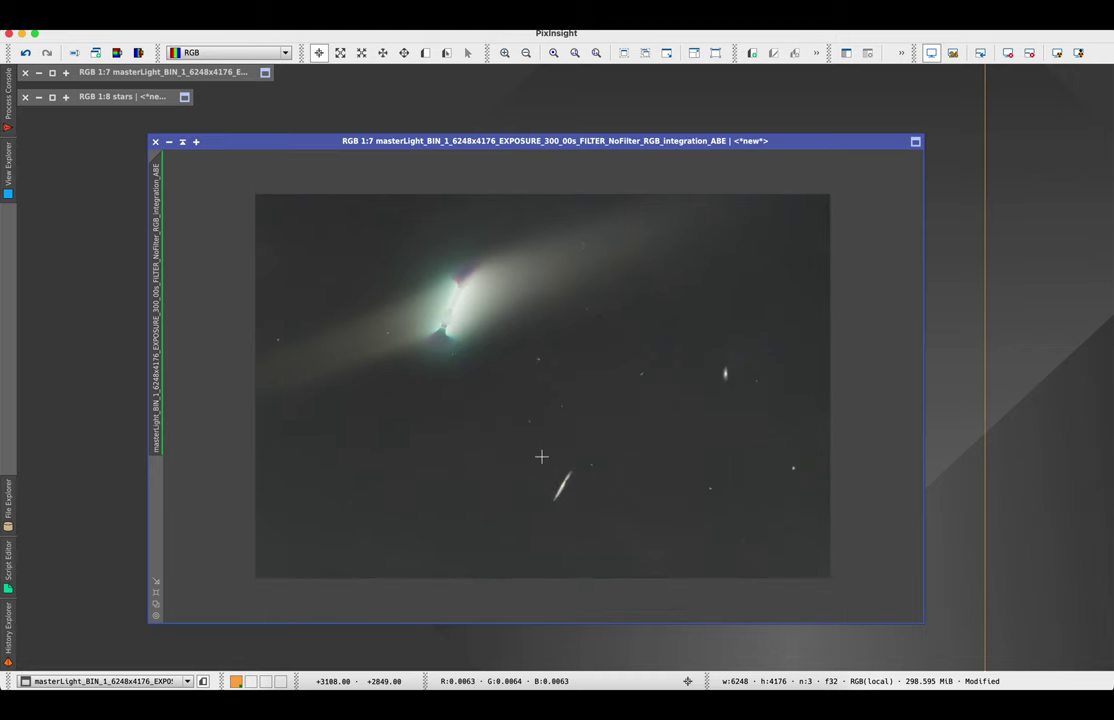
pyautogui.scroll(2, 541, 456)
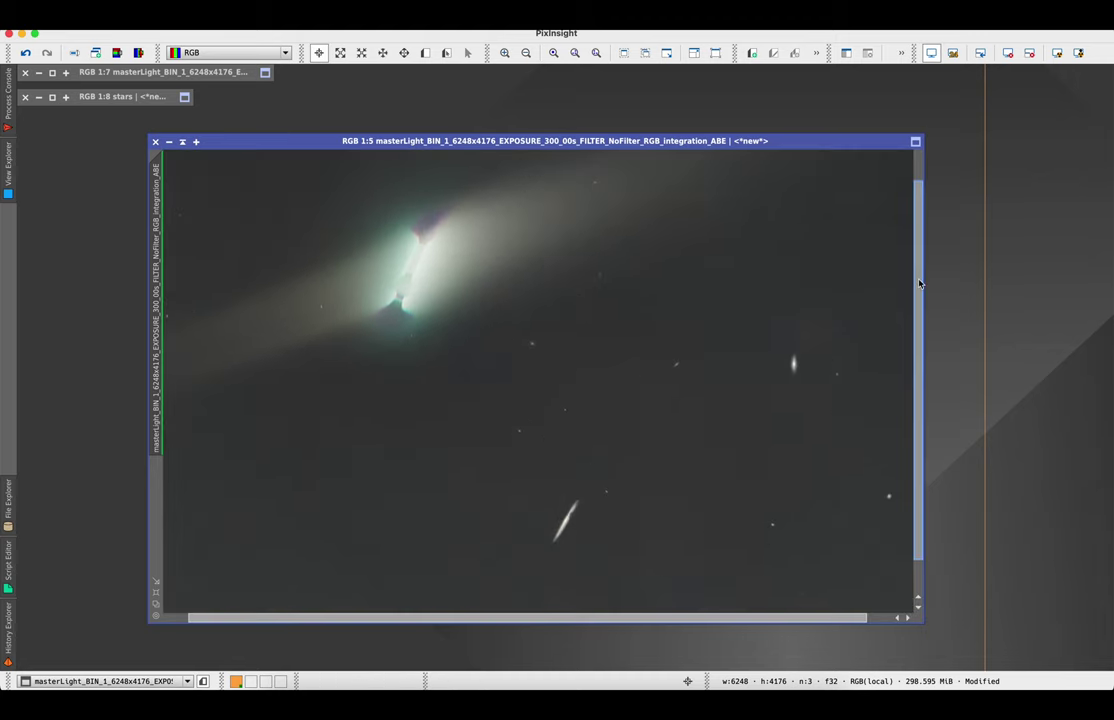
pyautogui.click(250, 13)
pyautogui.moveTo(280, 13)
pyautogui.moveTo(302, 35)
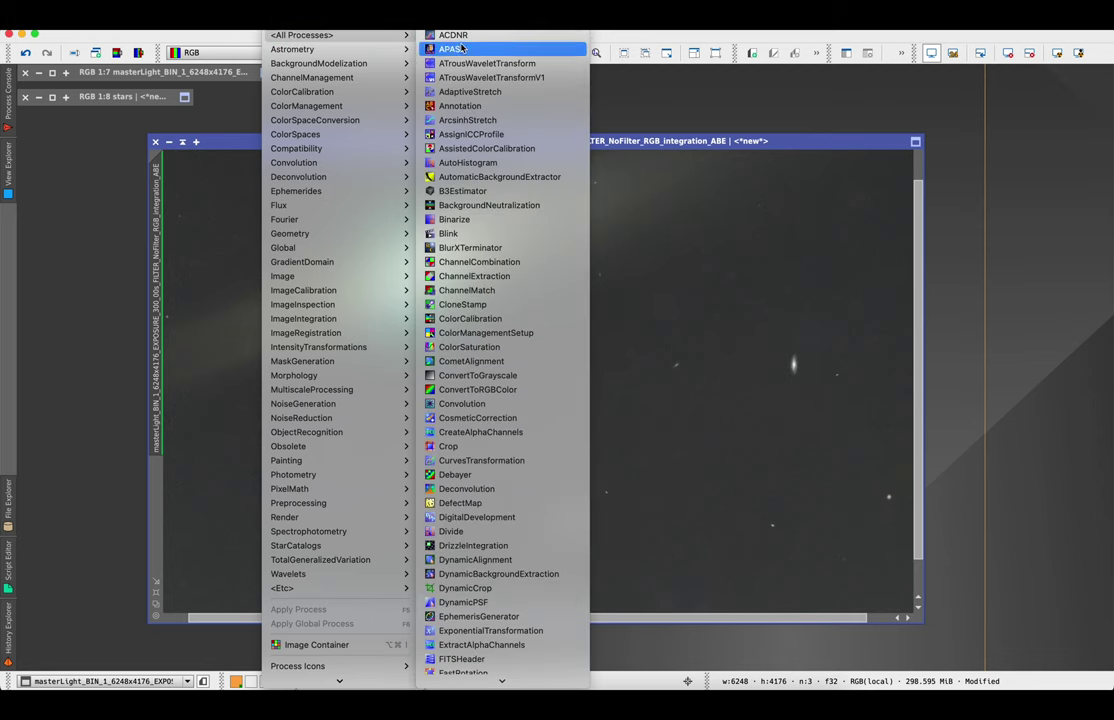
pyautogui.click(467, 177)
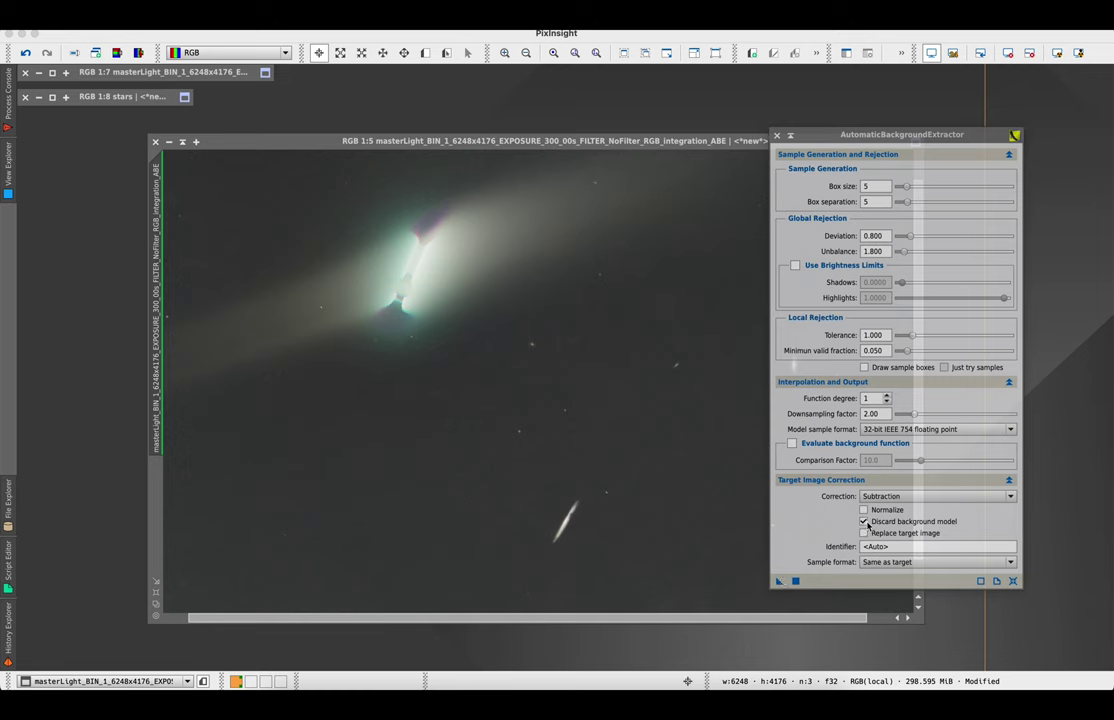
pyautogui.click(866, 522)
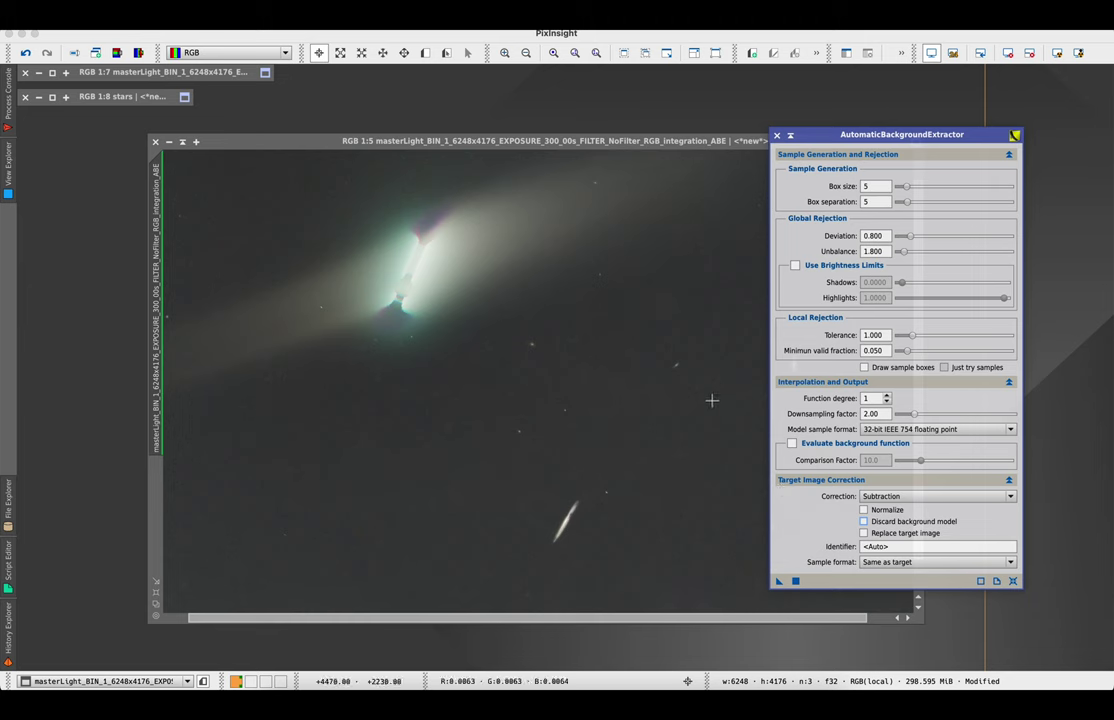
pyautogui.moveTo(779, 584); pyautogui.dragTo(653, 479)
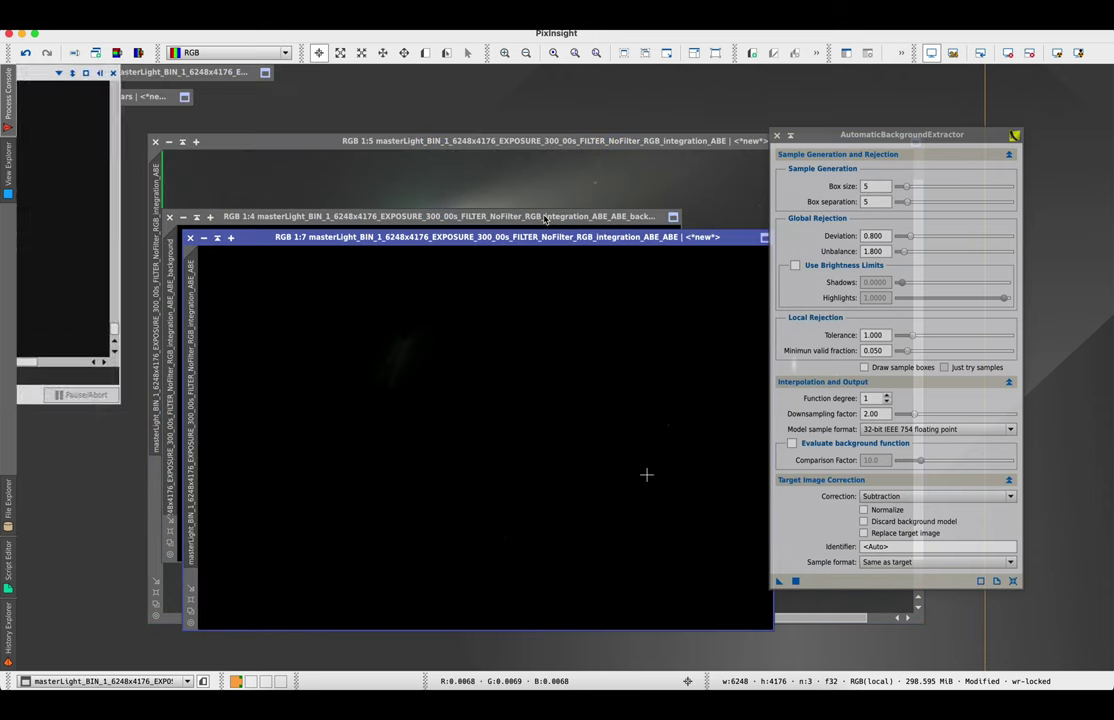
# - Auto-stretch the extracted background model to inspect its gradient, and close the model image
pyautogui.click(1057, 52)
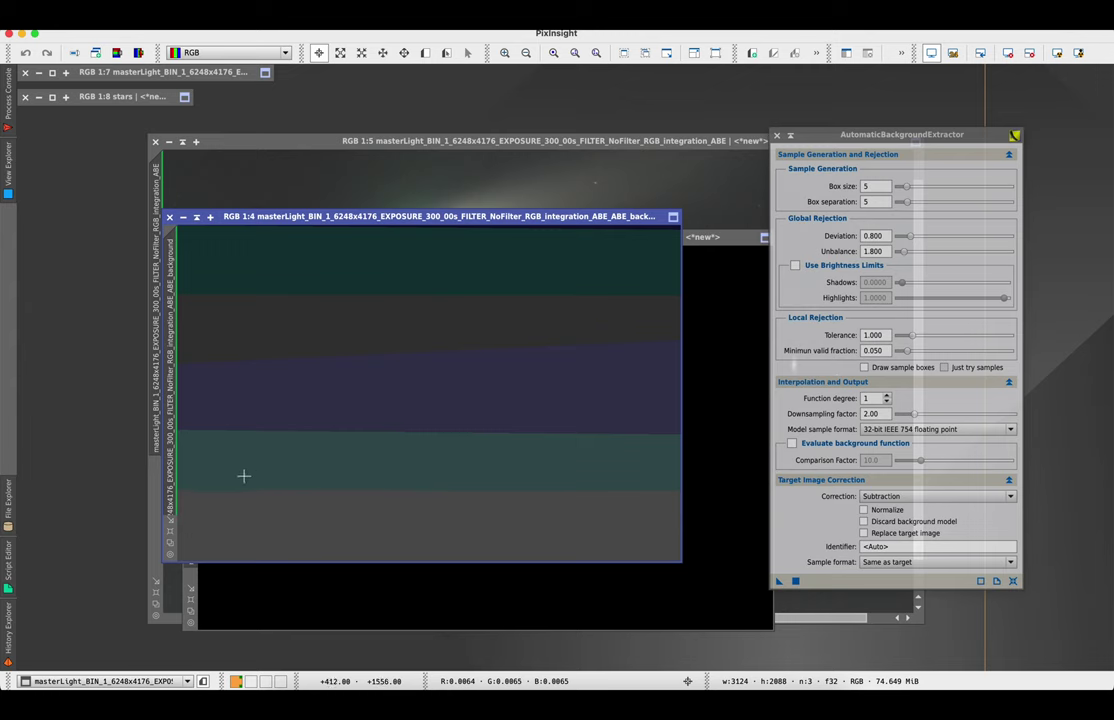
pyautogui.hotkey('ctrl', 'w')
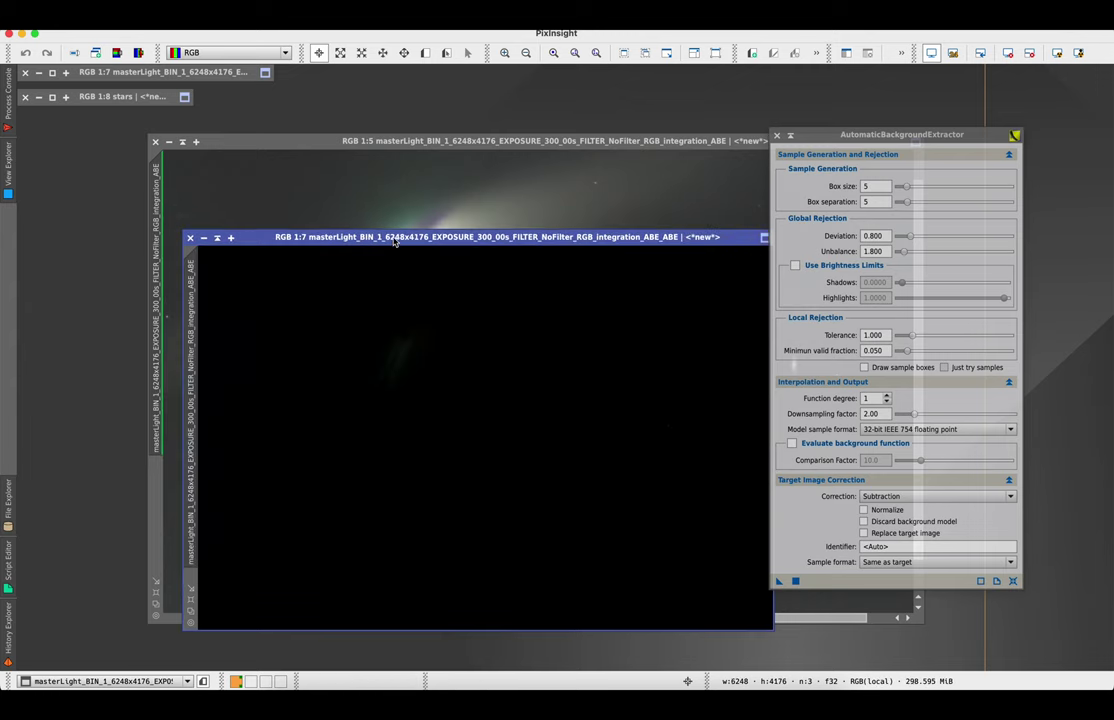
# - Collapse the uncorrected starless image and auto-stretch the display of the background-corrected copy
pyautogui.moveTo(400, 246); pyautogui.dragTo(336, 195)
pyautogui.click(169, 141)
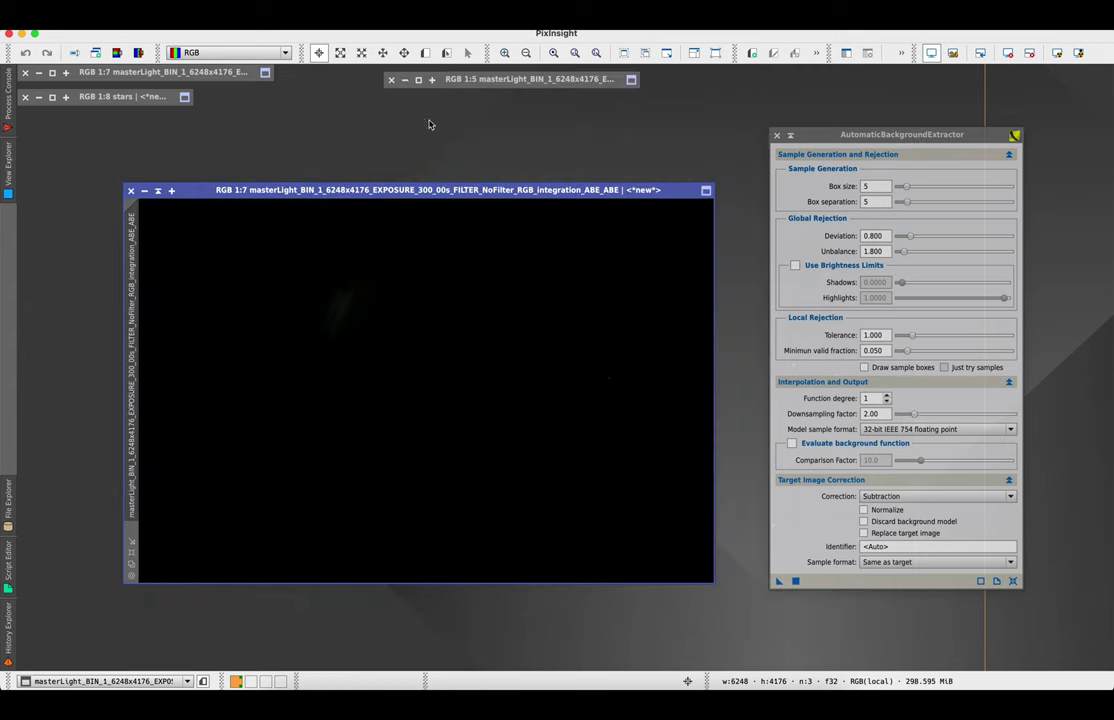
pyautogui.moveTo(474, 199); pyautogui.dragTo(484, 180)
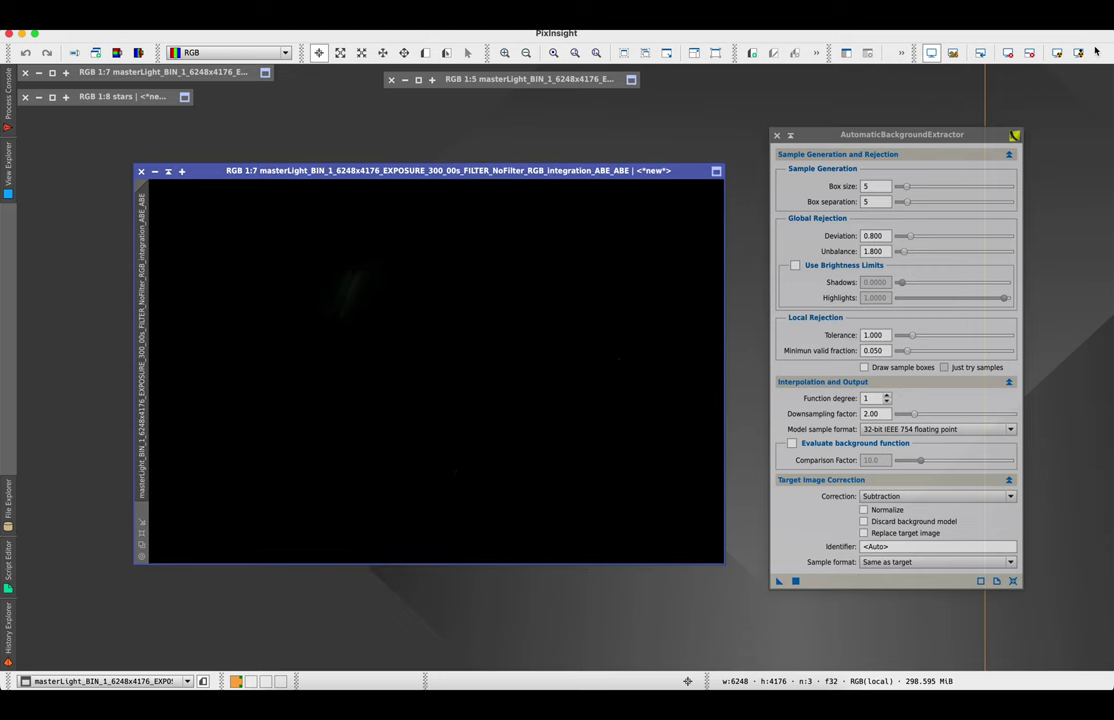
pyautogui.click(1057, 53)
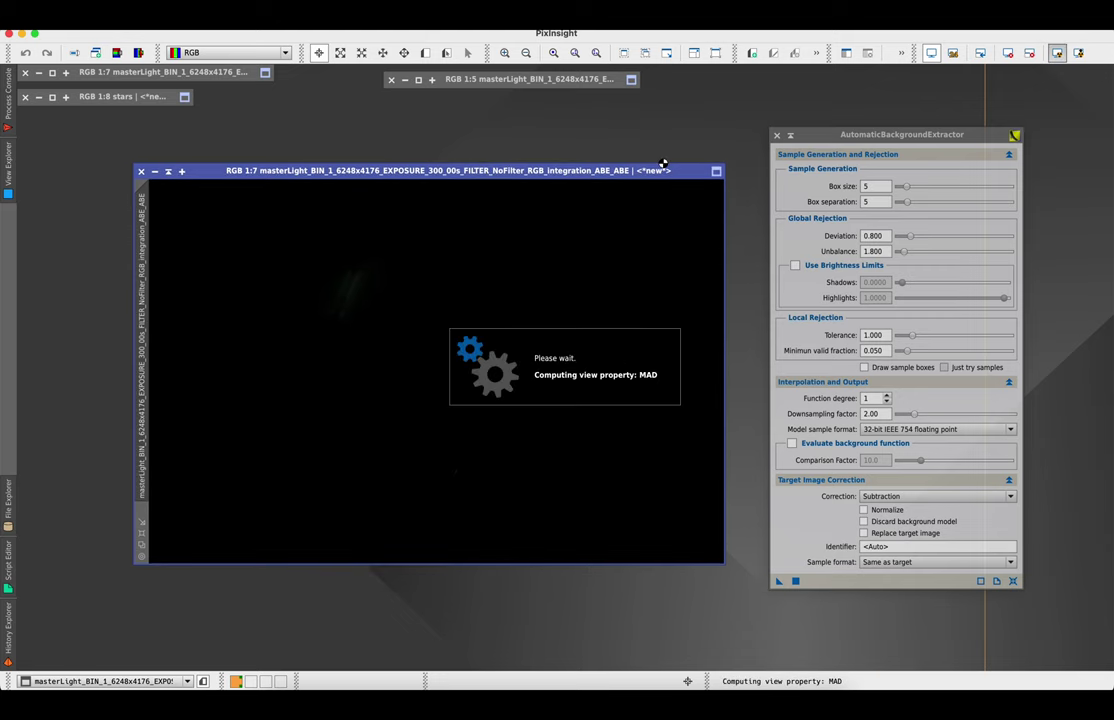
pyautogui.scroll(-1, 590, 313)
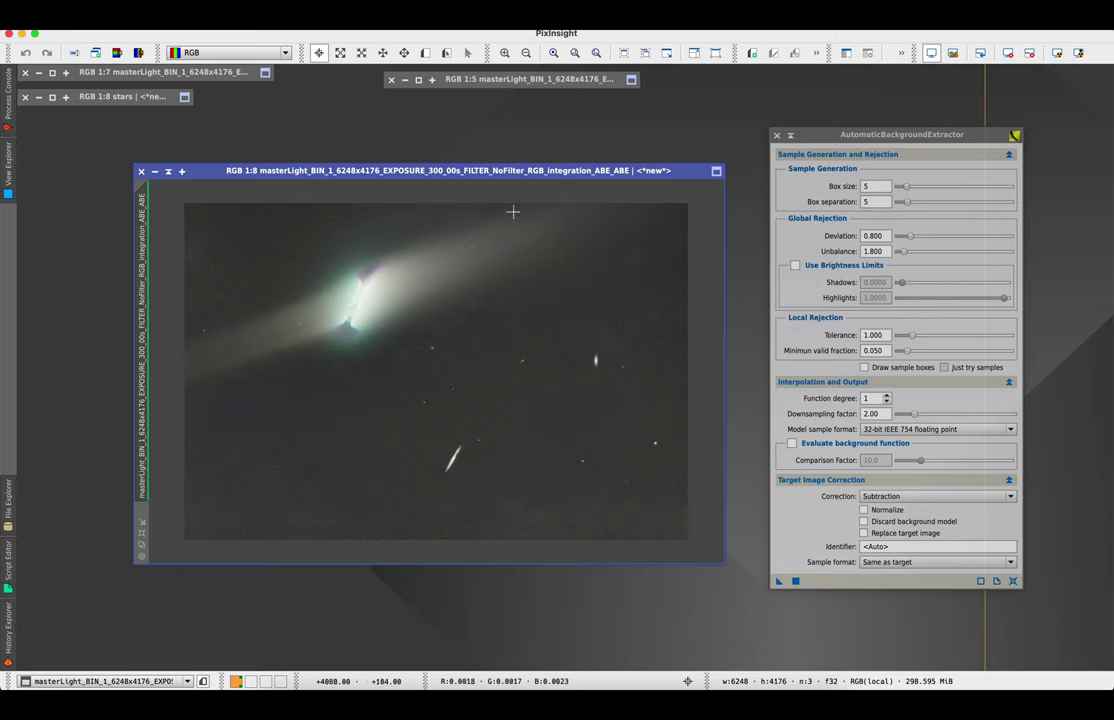
# - Close AutomaticBackgroundExtractor and inspect the edge-on galaxy at 1:1 and the whole background-corrected image
pyautogui.click(776, 135)
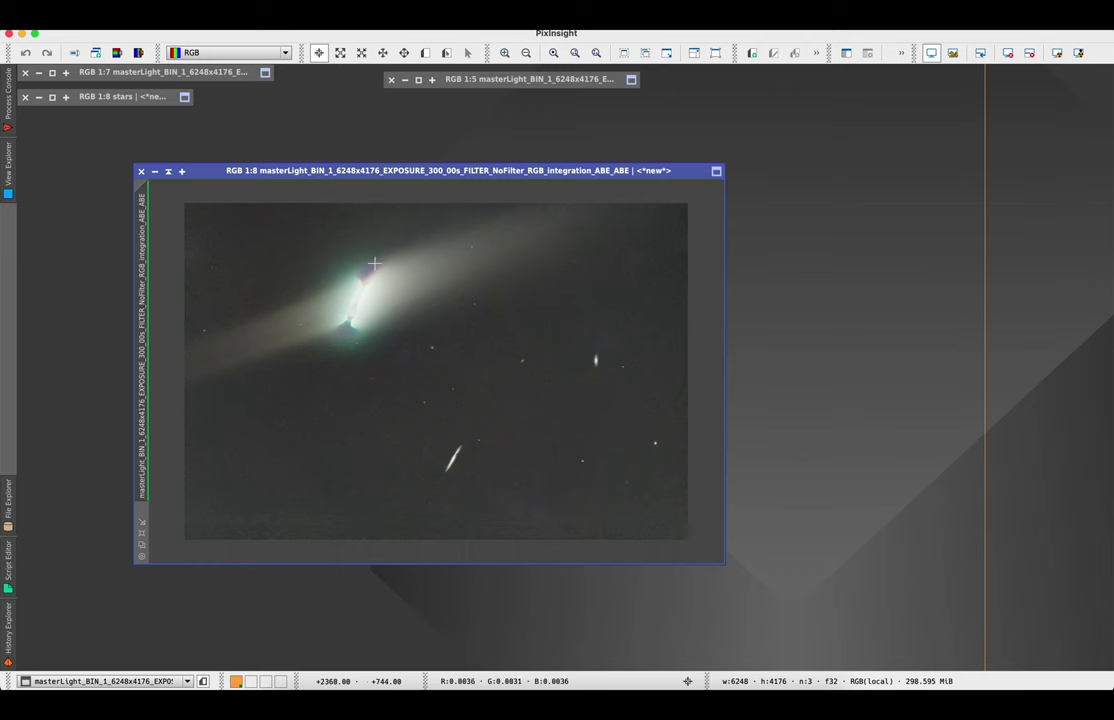
pyautogui.scroll(5, 428, 434)
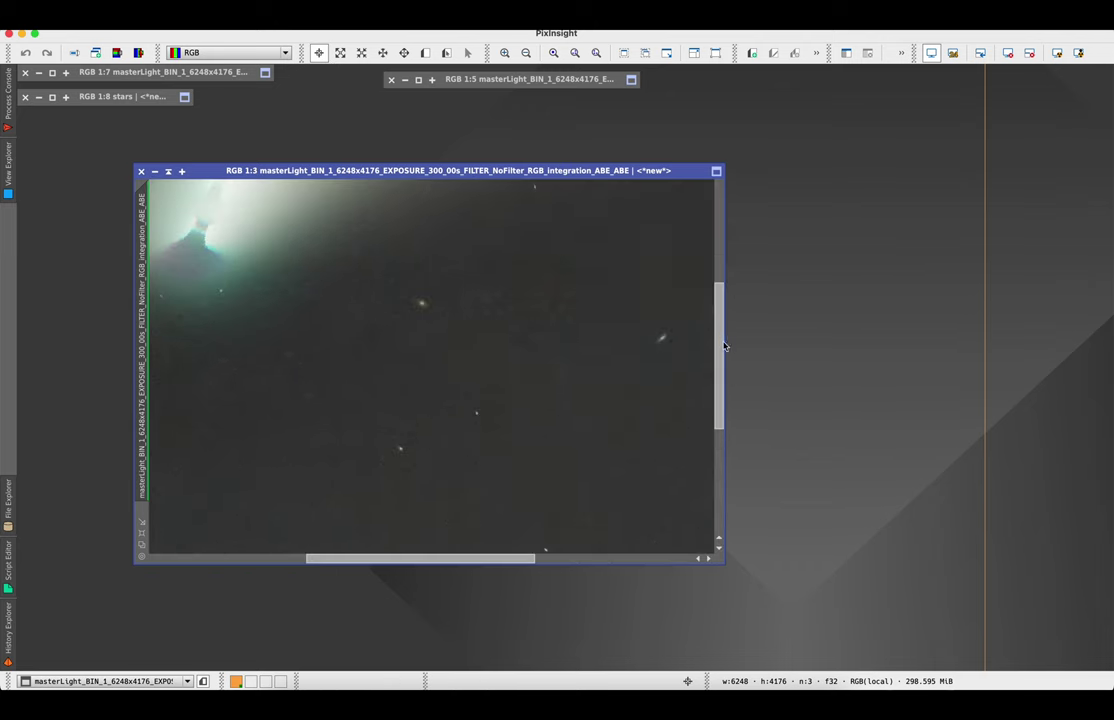
pyautogui.moveTo(722, 345); pyautogui.dragTo(711, 437)
pyautogui.scroll(3, 517, 345)
pyautogui.scroll(-1, 517, 346)
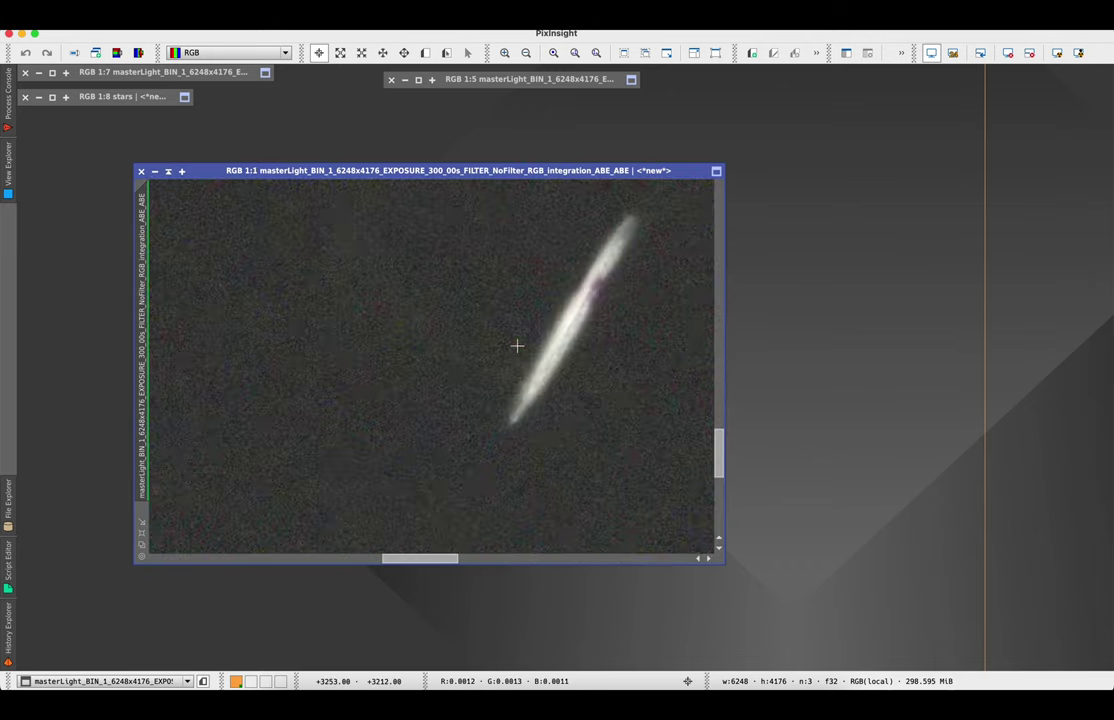
pyautogui.scroll(-4, 568, 316)
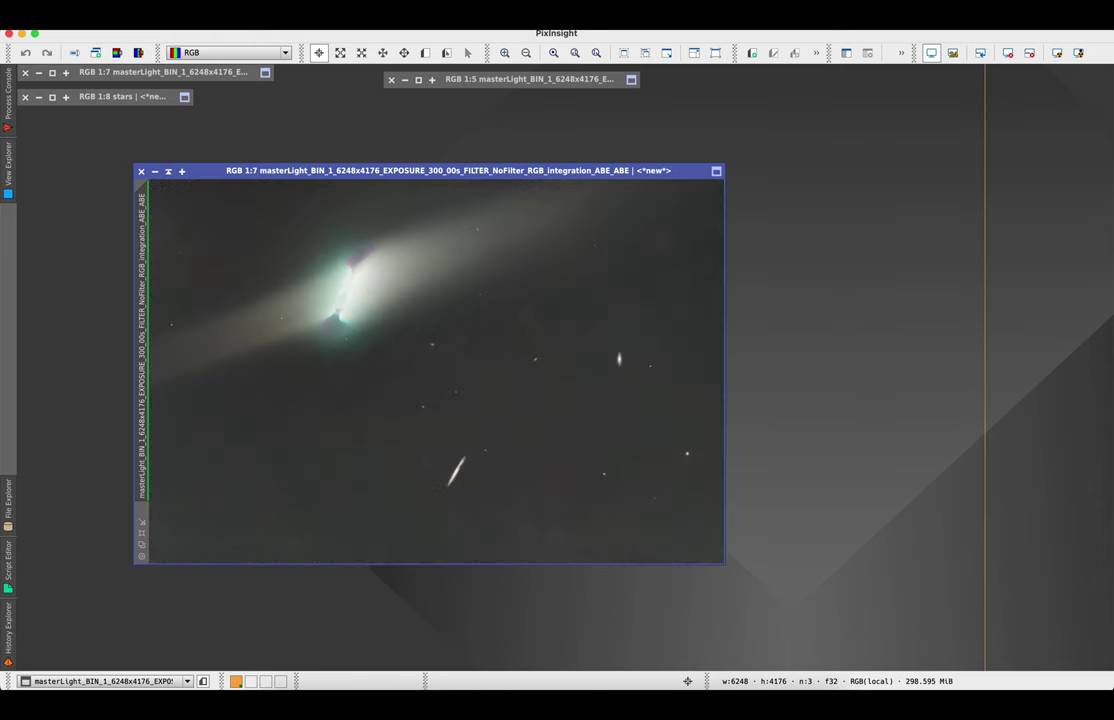
# - Open HistogramTransformation and rename the background-corrected image as galaxy
pyautogui.click(285, 12)
pyautogui.moveTo(300, 35)
pyautogui.scroll(-5, 460, 205)
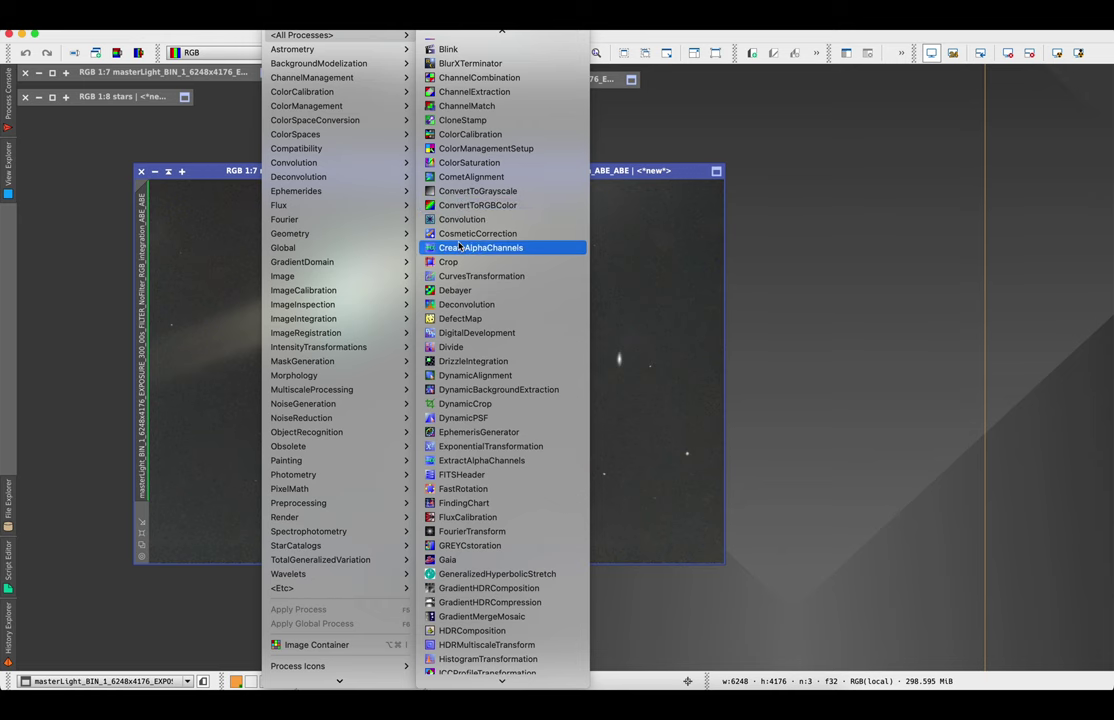
pyautogui.scroll(-3, 460, 300)
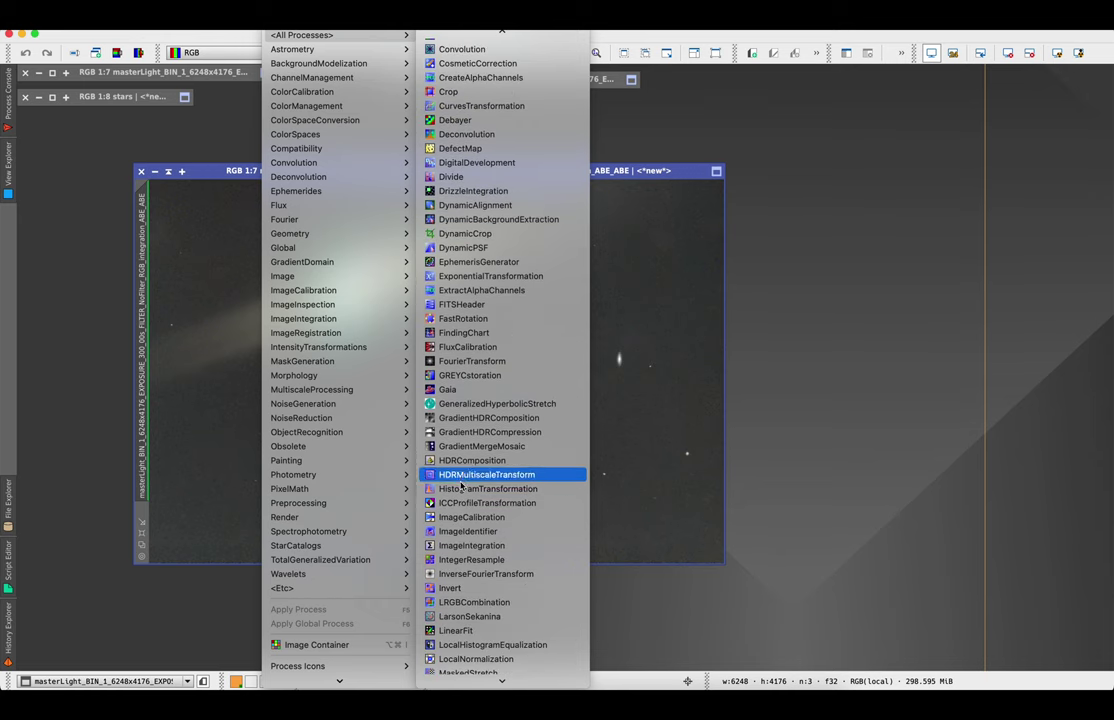
pyautogui.click(487, 490)
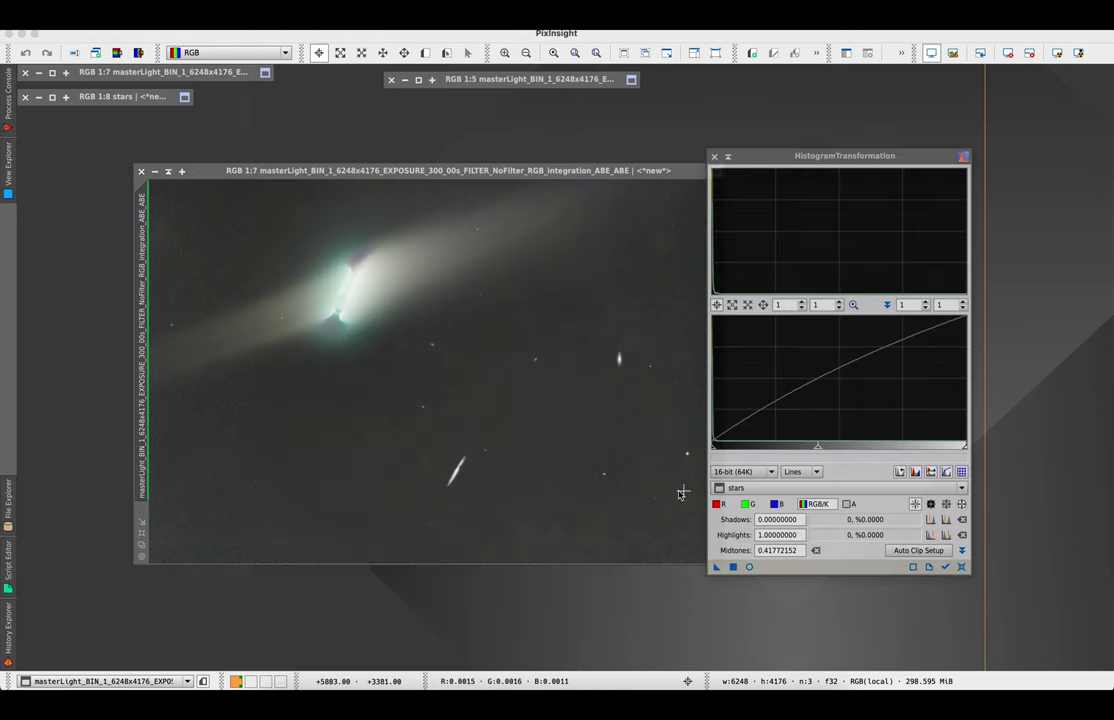
pyautogui.rightClick(522, 207)
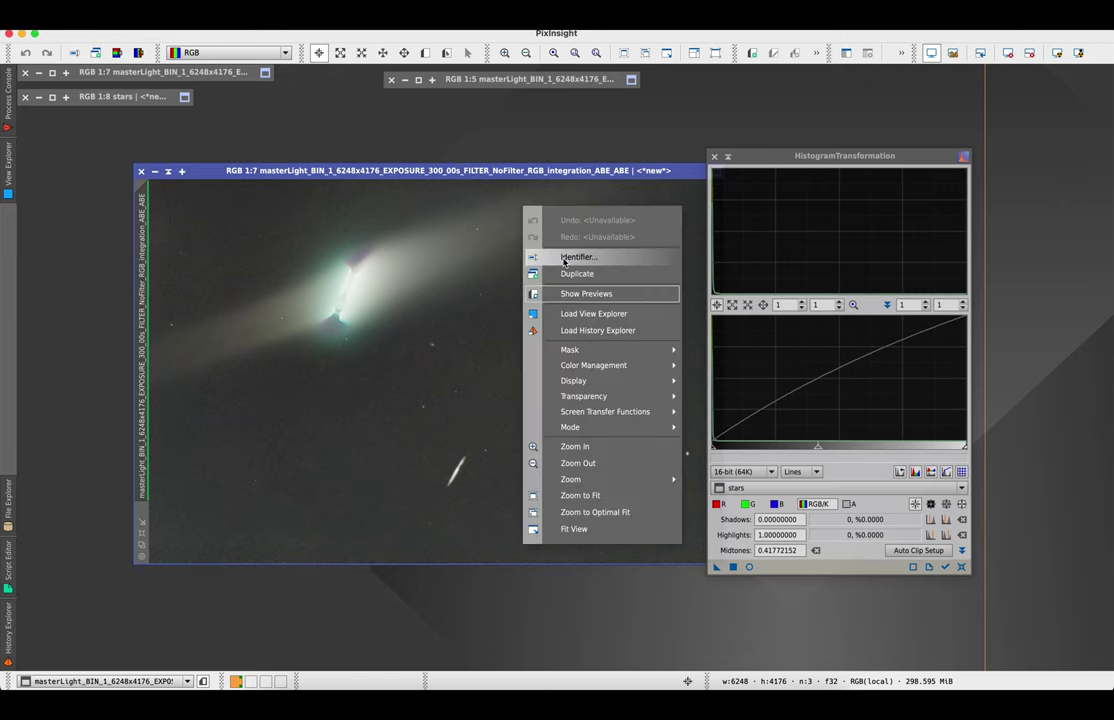
pyautogui.click(566, 257)
pyautogui.write('galaxy')
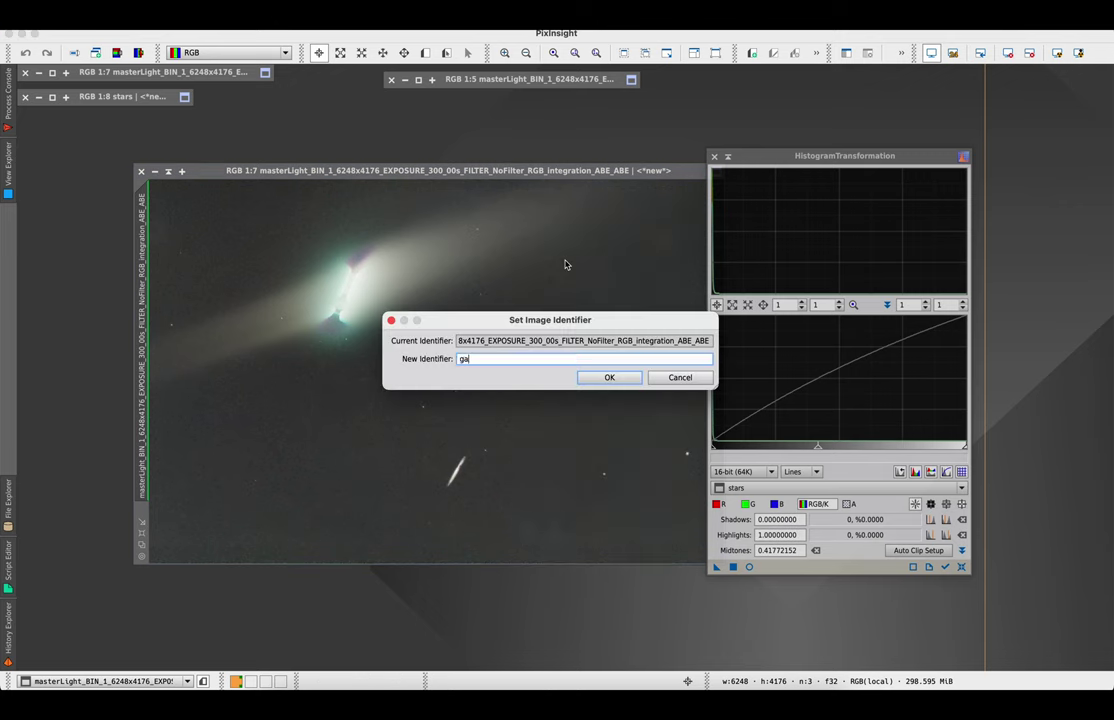
pyautogui.click(606, 377)
# - Target the galaxy view in HistogramTransformation with a real-time preview and apply a first stretch with midtones at 0.05063291
pyautogui.click(745, 487)
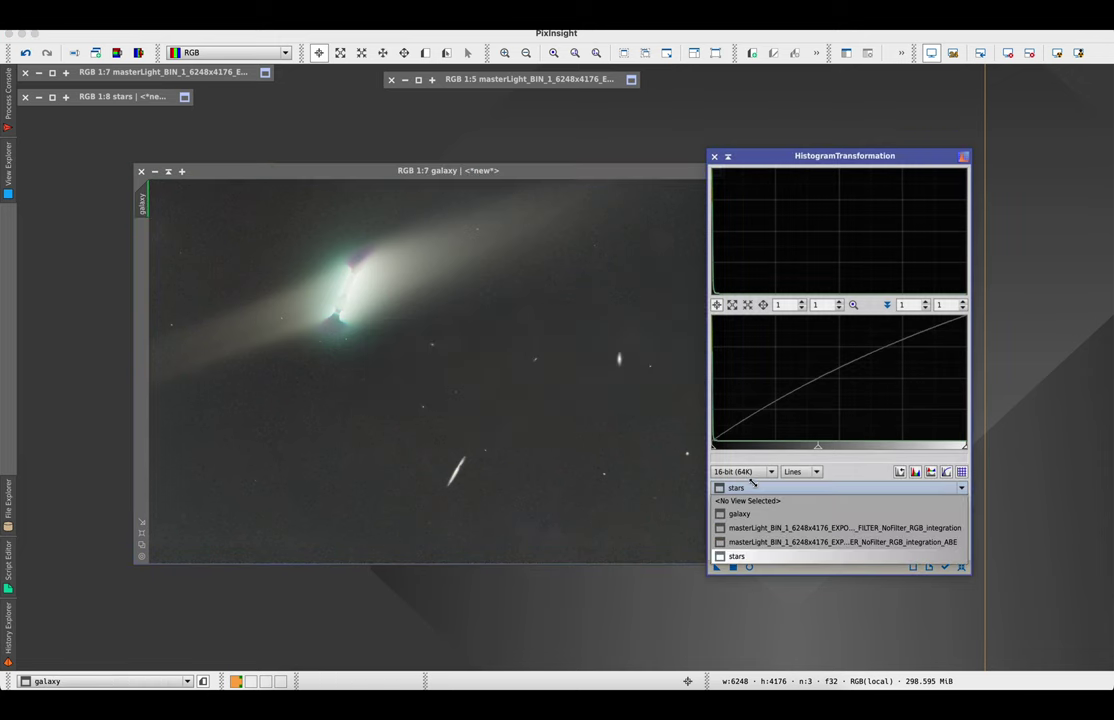
pyautogui.click(737, 512)
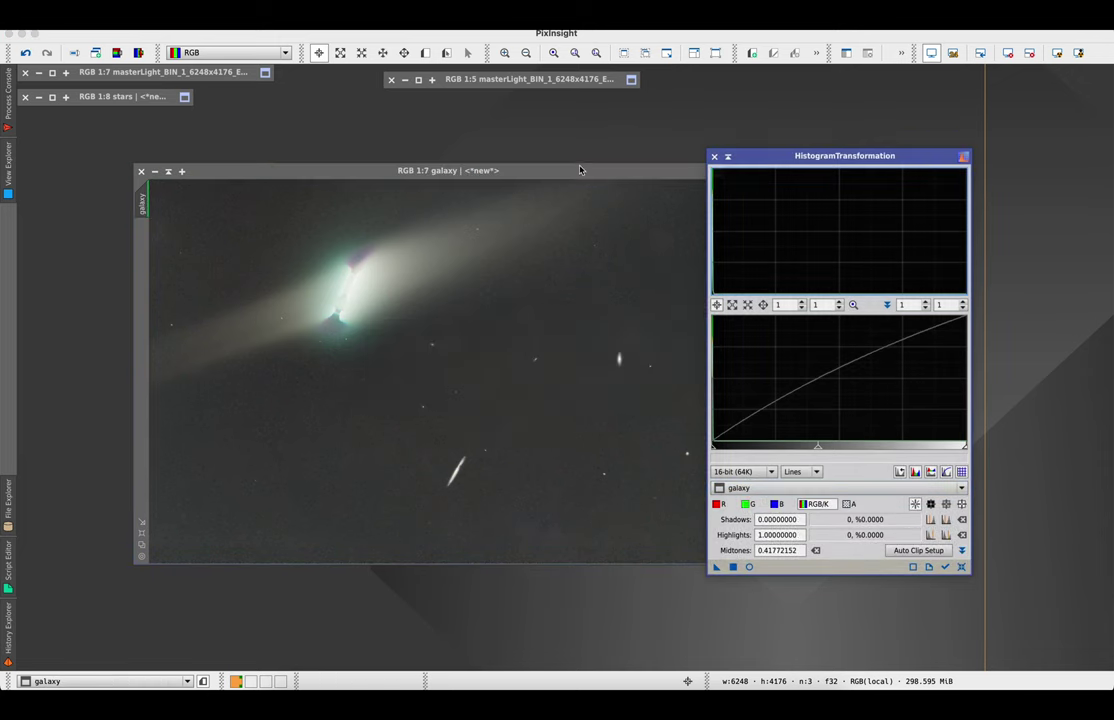
pyautogui.moveTo(579, 170); pyautogui.dragTo(511, 163)
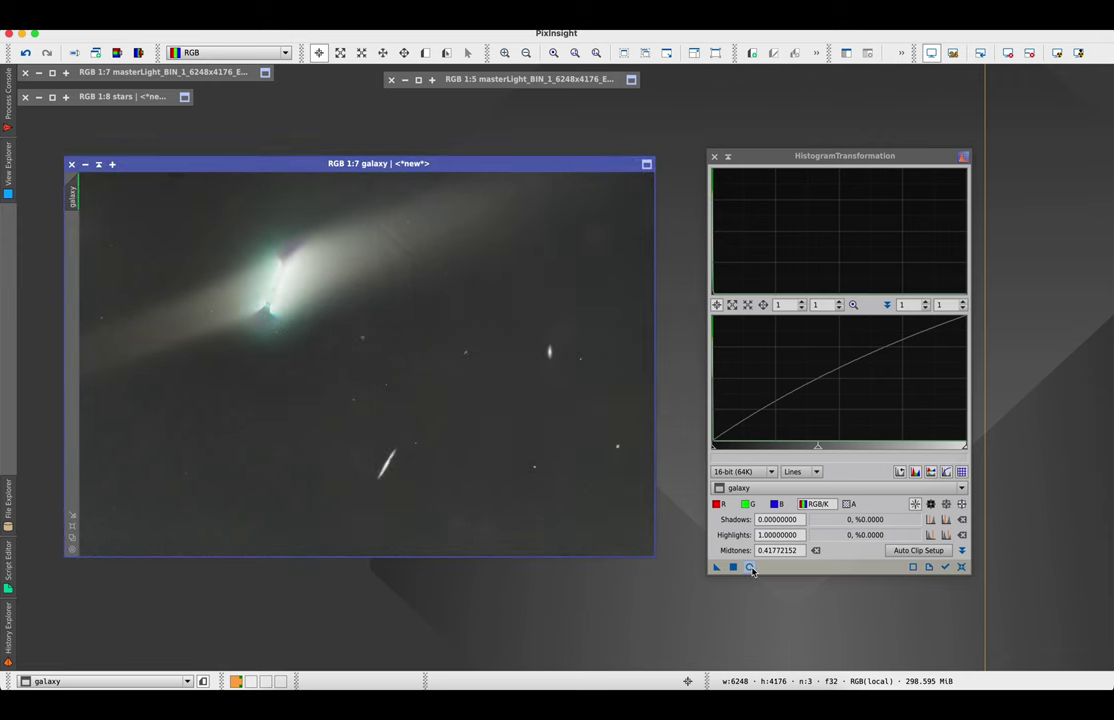
pyautogui.click(750, 567)
pyautogui.click(961, 567)
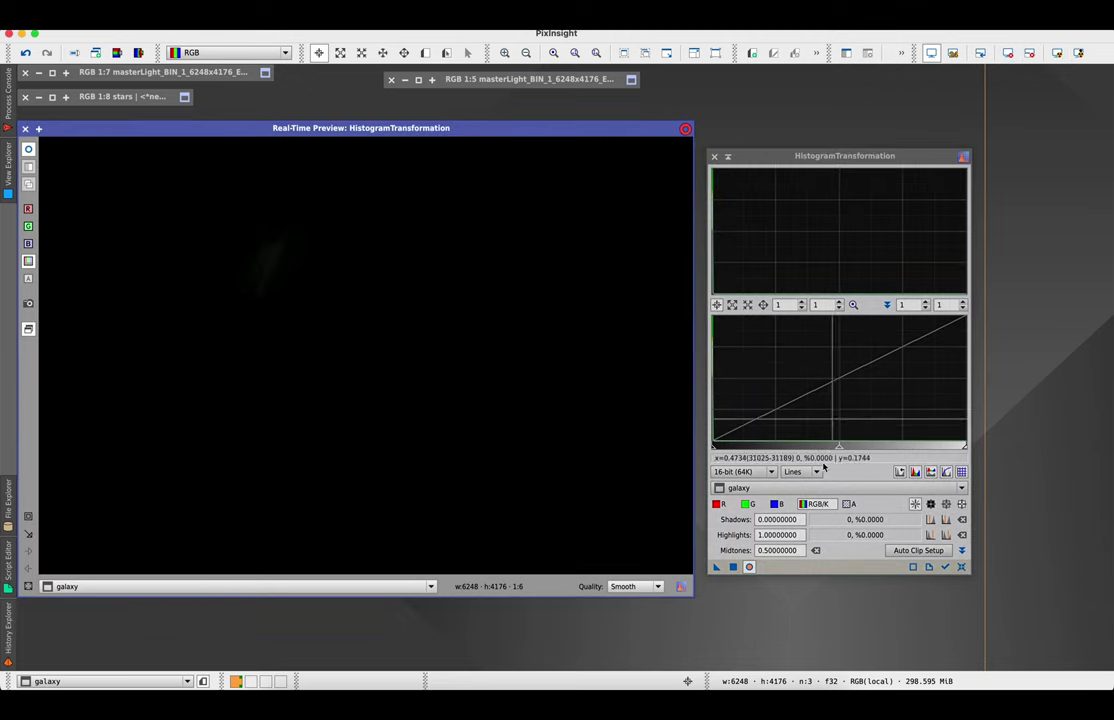
pyautogui.moveTo(839, 446); pyautogui.dragTo(724, 436)
pyautogui.moveTo(716, 567); pyautogui.dragTo(570, 505)
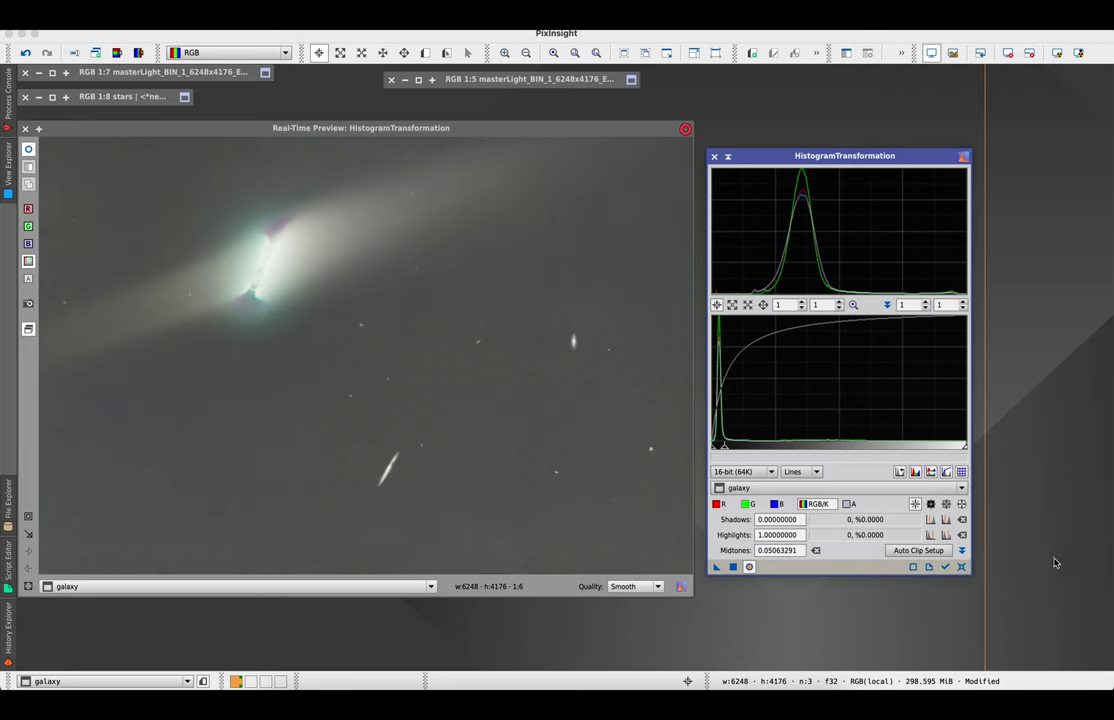
# - Apply a second histogram stretch to galaxy with shadows 0.00506329 and midtones 0.23155216, then reset the settings and close the preview
pyautogui.click(962, 567)
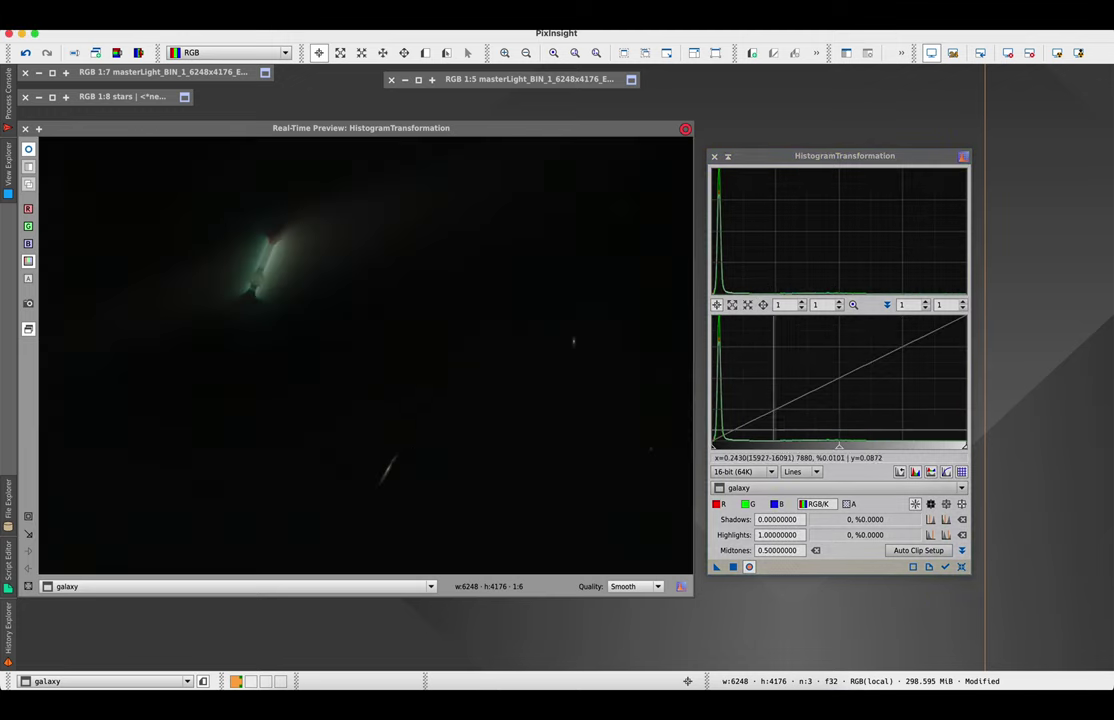
pyautogui.moveTo(849, 452); pyautogui.dragTo(782, 438)
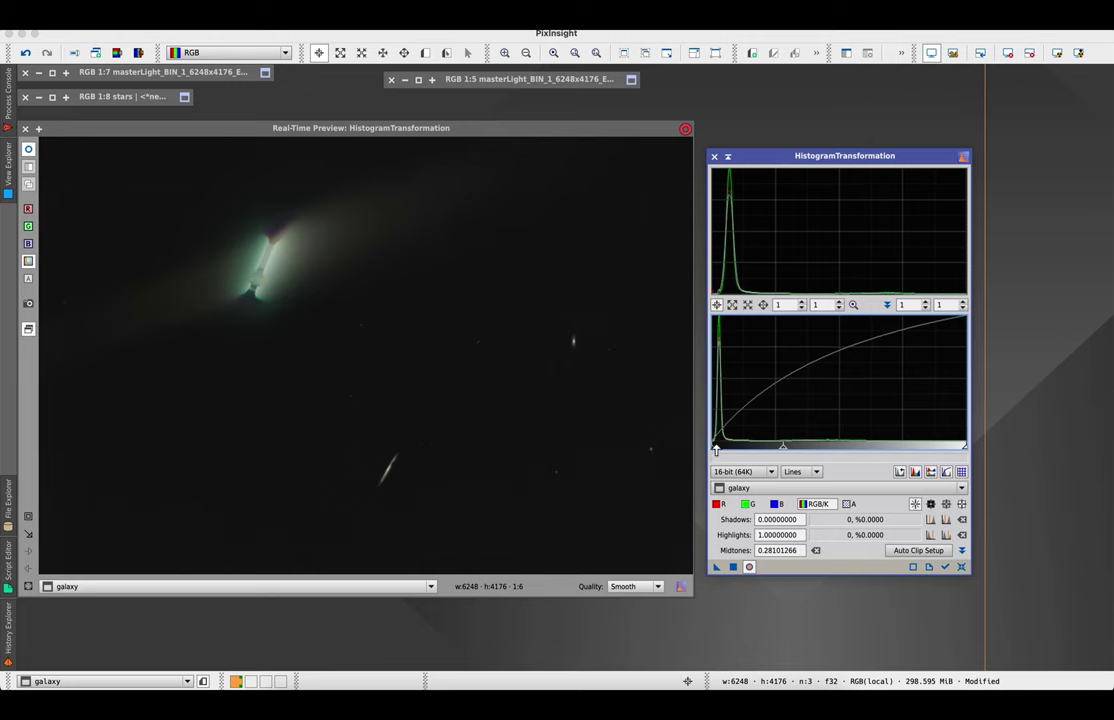
pyautogui.moveTo(712, 447); pyautogui.dragTo(713, 446)
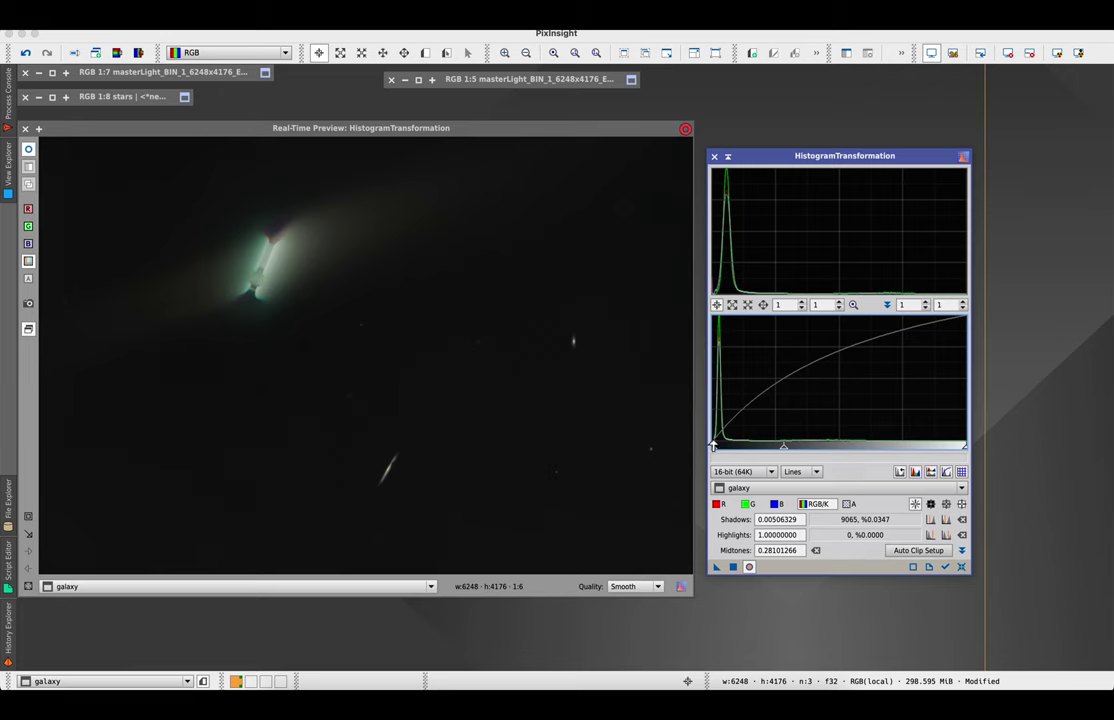
pyautogui.moveTo(791, 450)
pyautogui.mouseDown()
pyautogui.moveTo(758, 450)
pyautogui.moveTo(786, 444)
pyautogui.moveTo(771, 443)
pyautogui.mouseUp()
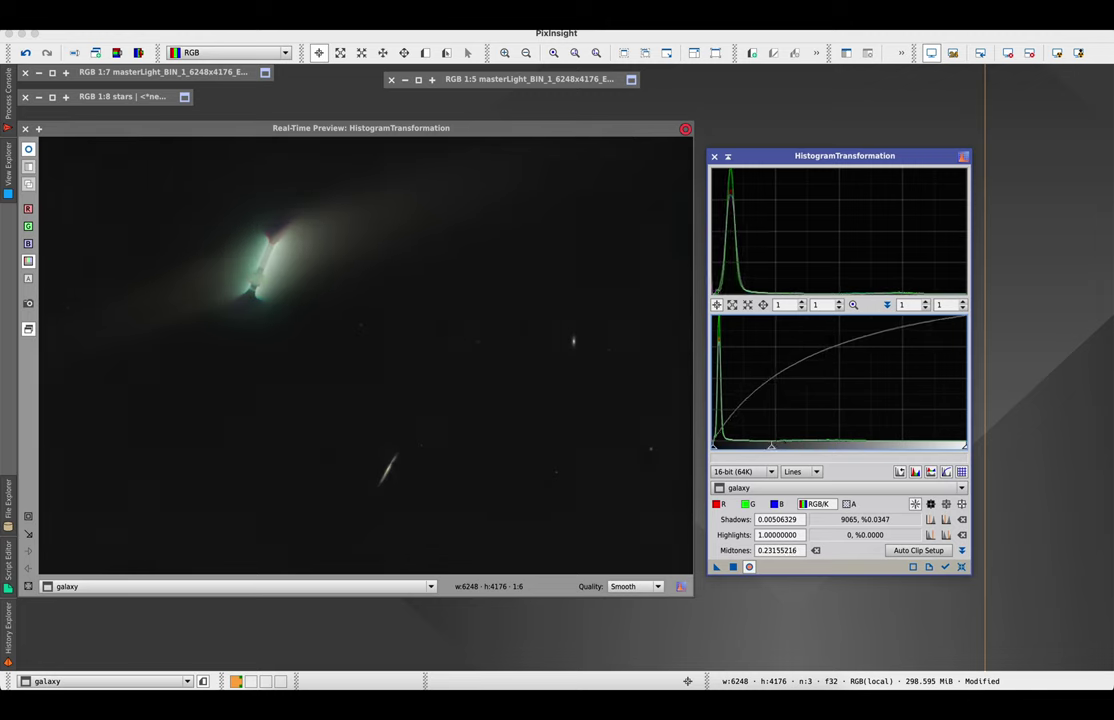
pyautogui.click(731, 566)
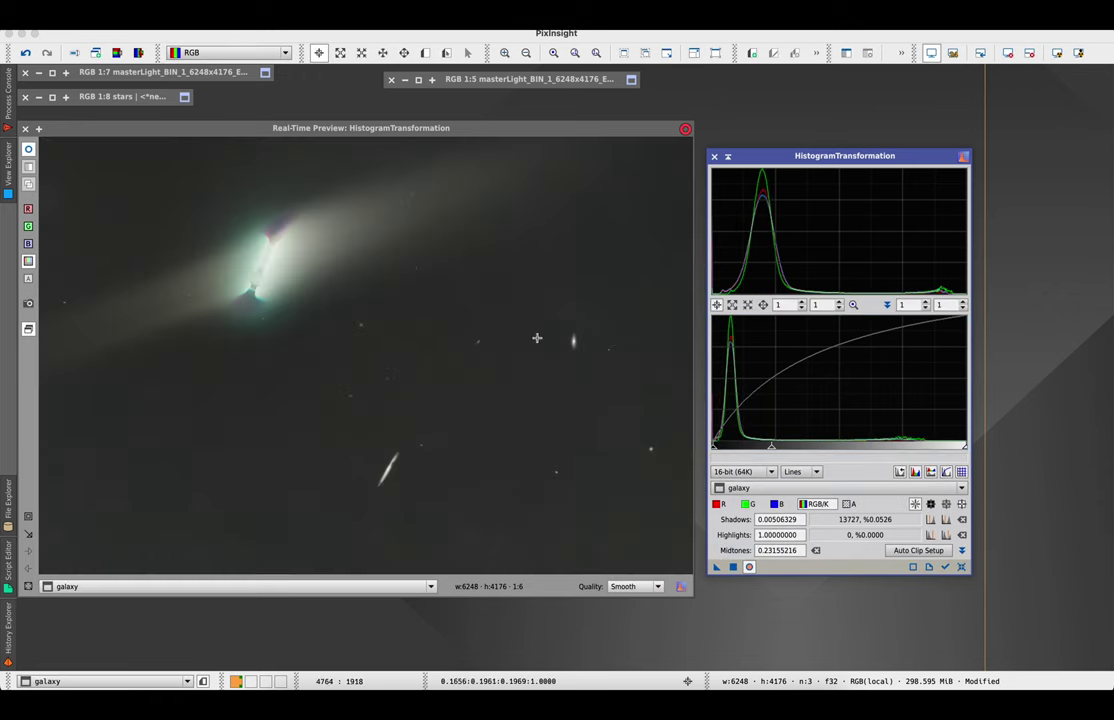
pyautogui.click(961, 566)
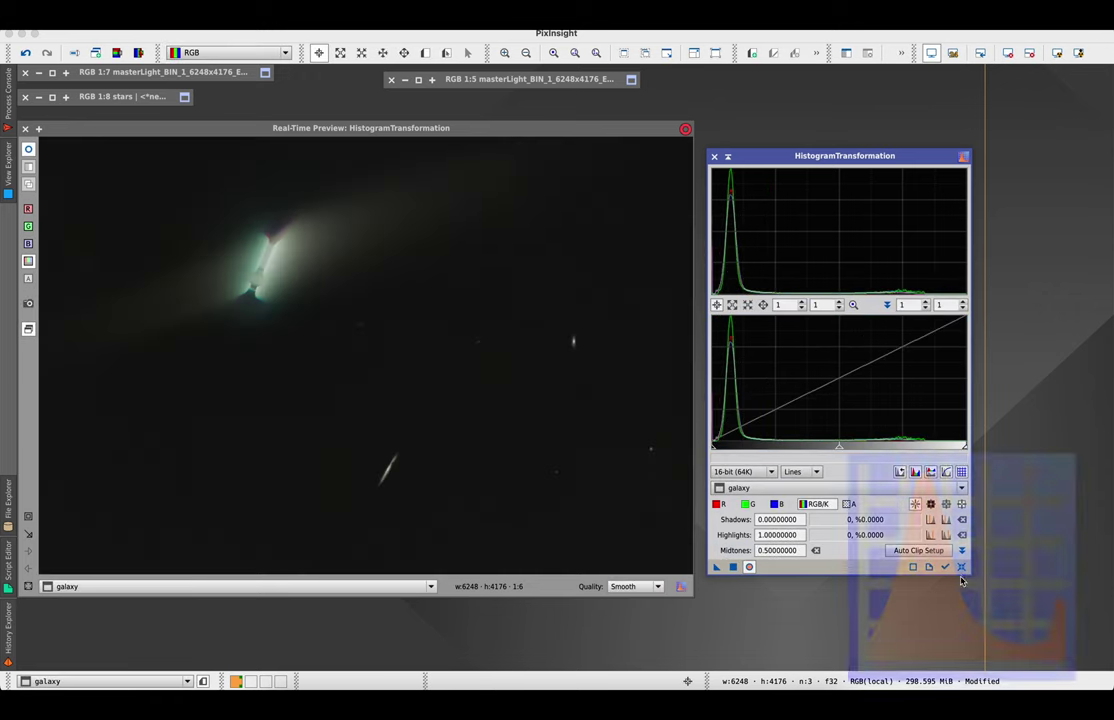
pyautogui.click(25, 128)
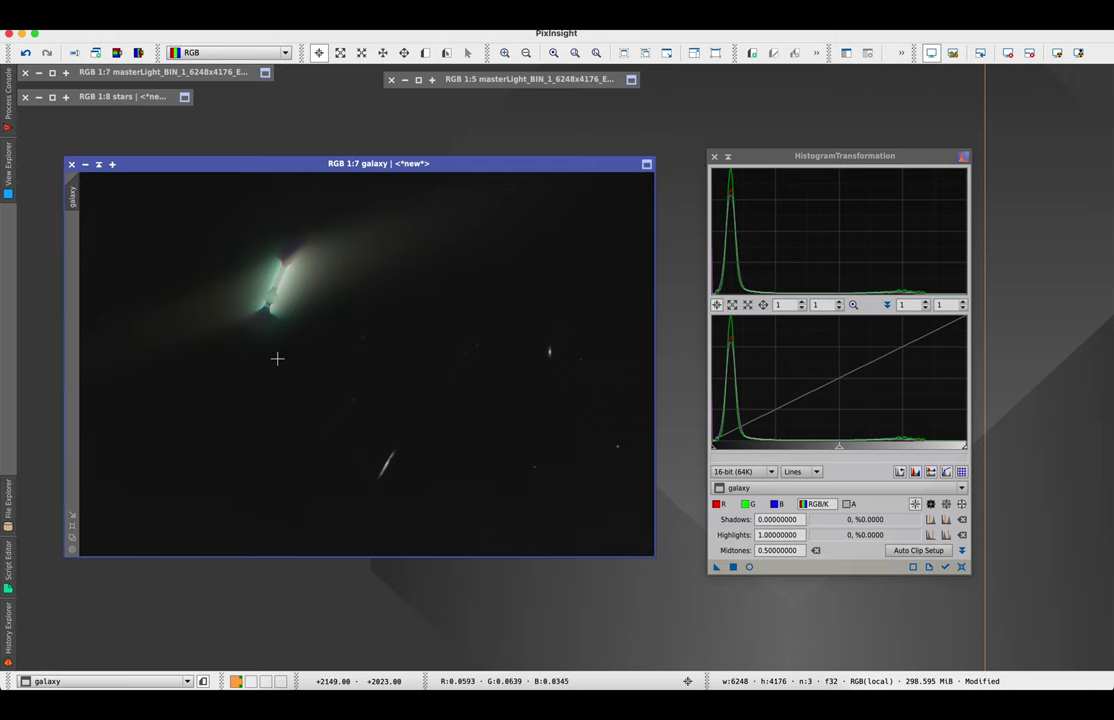
# - Inspect the edge-on galaxy and its surroundings in the stretched image at several magnifications up to 1:1
pyautogui.scroll(3, 368, 346)
pyautogui.moveTo(648, 352); pyautogui.dragTo(637, 421)
pyautogui.scroll(1, 485, 415)
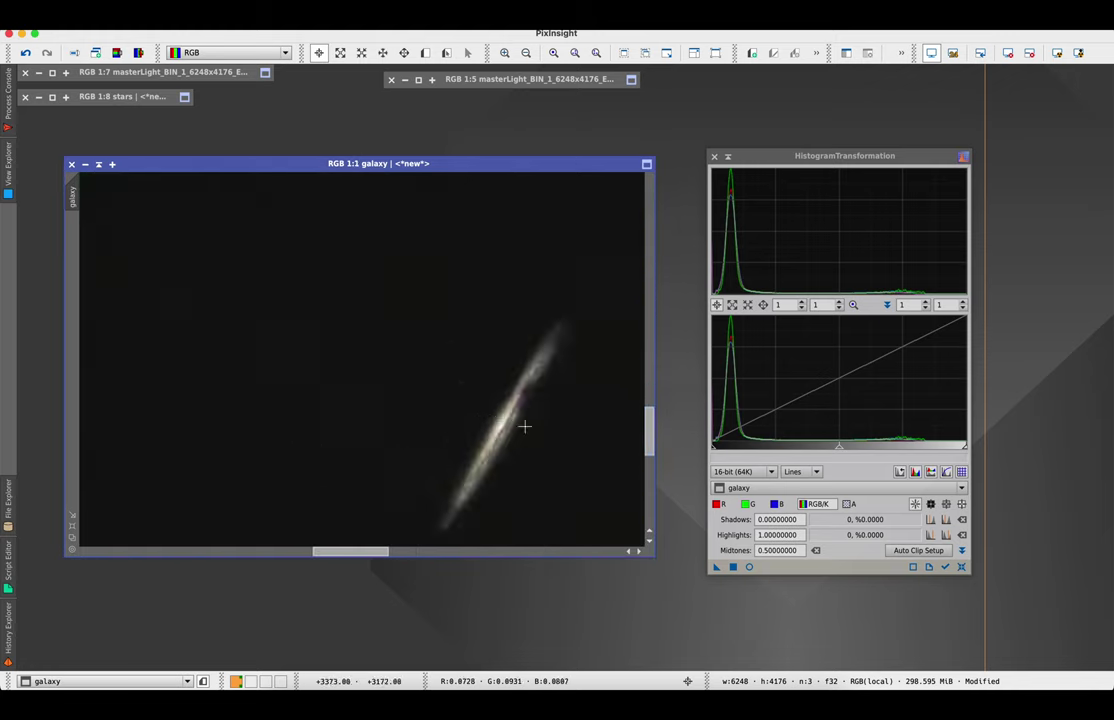
pyautogui.scroll(-2, 393, 359)
pyautogui.scroll(1, 428, 378)
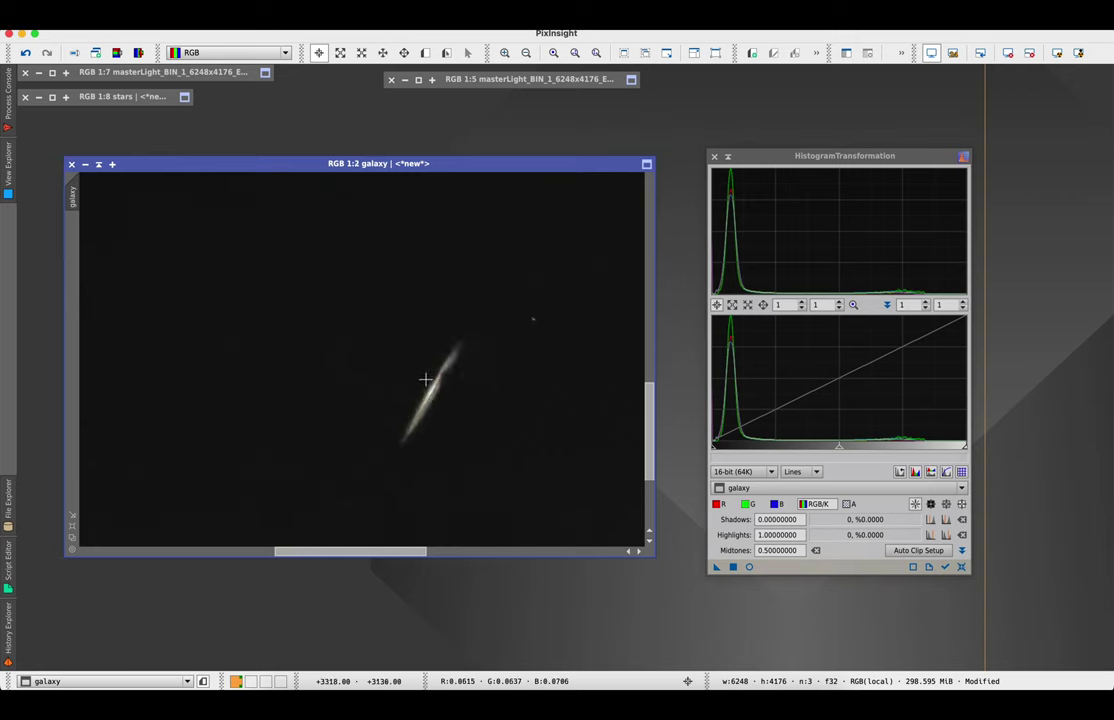
pyautogui.scroll(1, 433, 378)
pyautogui.scroll(-1, 495, 428)
pyautogui.scroll(-1, 499, 437)
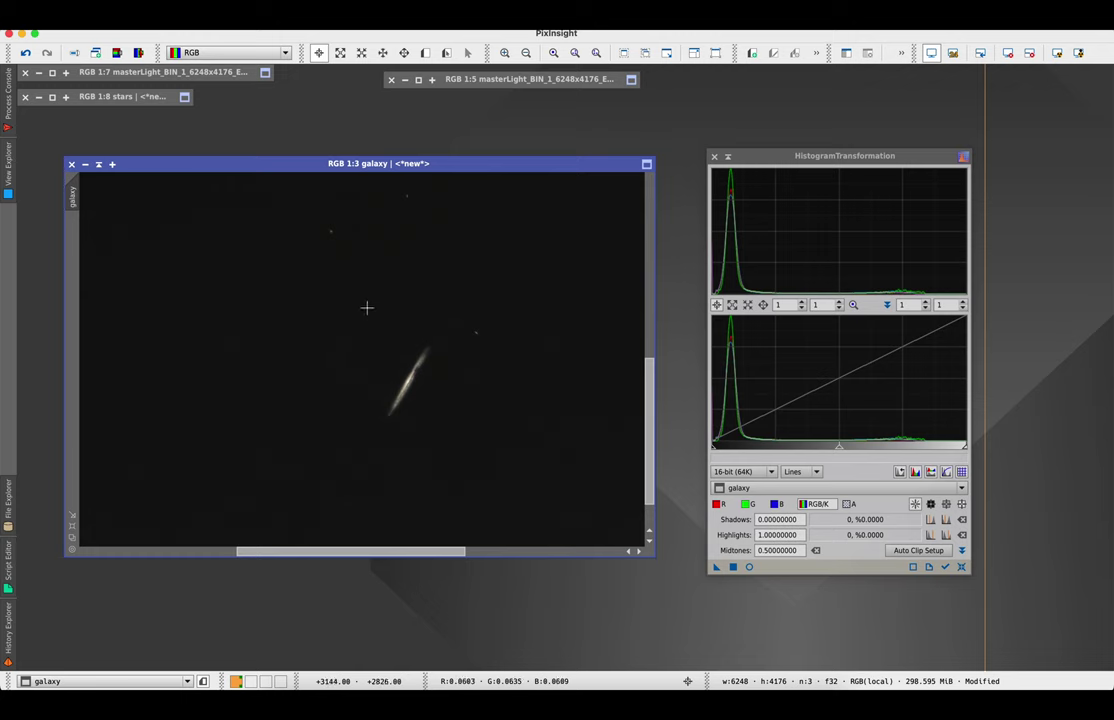
# - Remove green from the galaxy image using SCNR with Average Neutral protection and amount 0.90, and close SCNR and HistogramTransformation
pyautogui.click(285, 12)
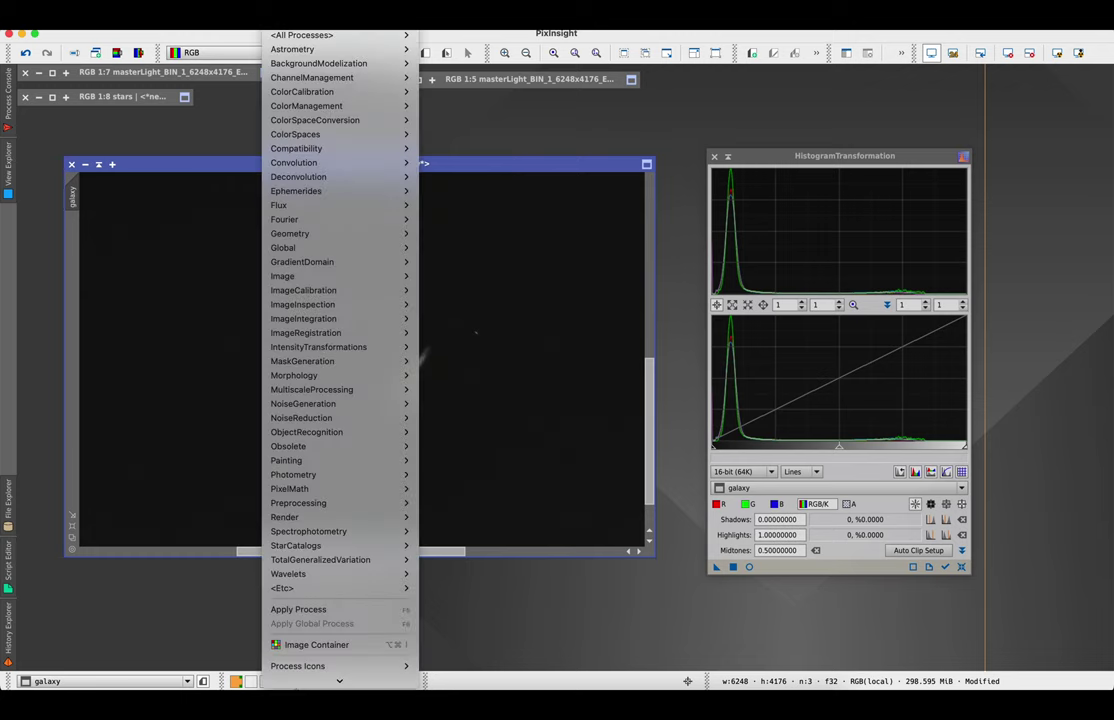
pyautogui.moveTo(275, 35)
pyautogui.scroll(-10, 460, 230)
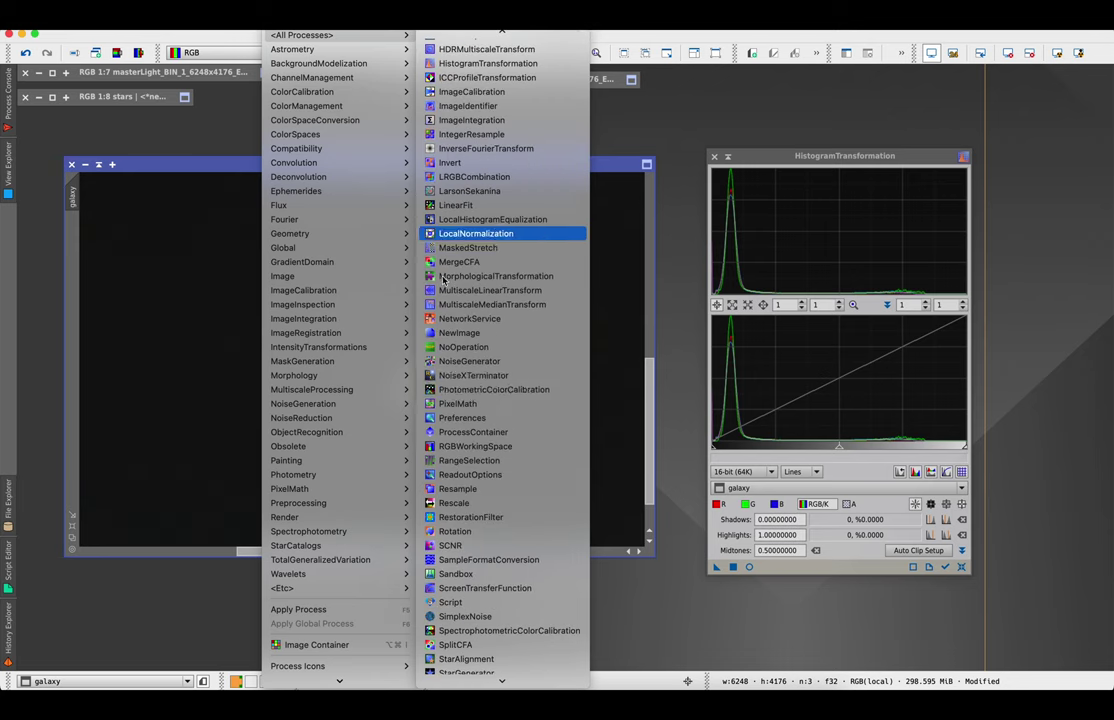
pyautogui.scroll(-3, 425, 493)
pyautogui.click(429, 506)
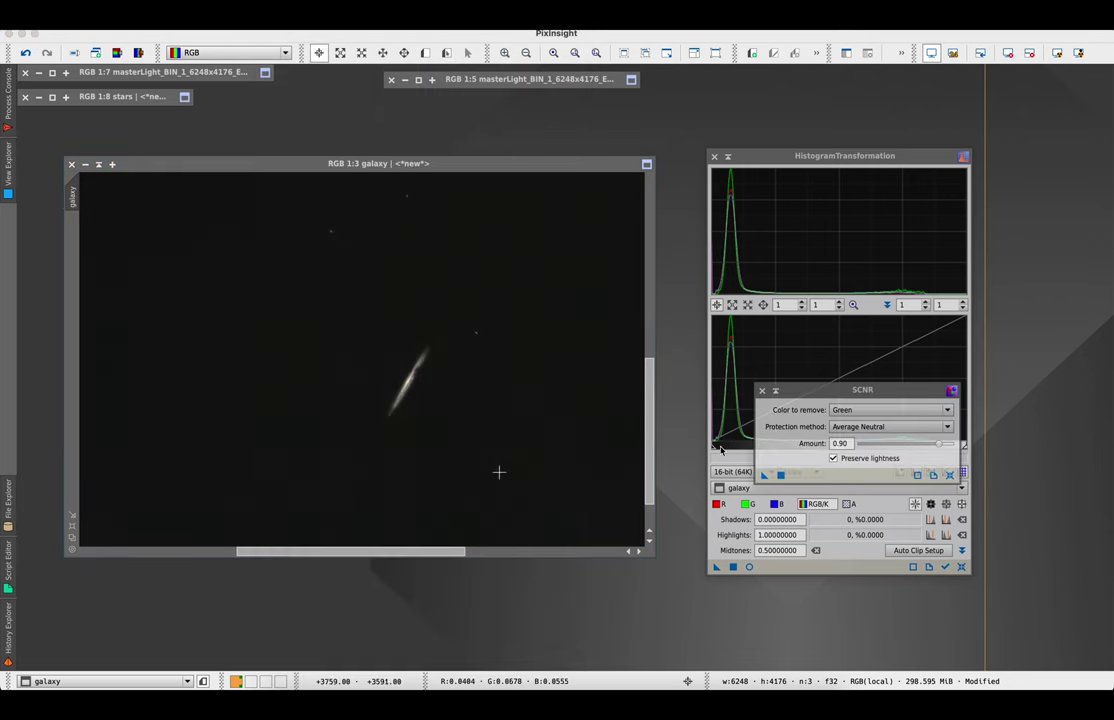
pyautogui.moveTo(764, 475); pyautogui.dragTo(517, 421)
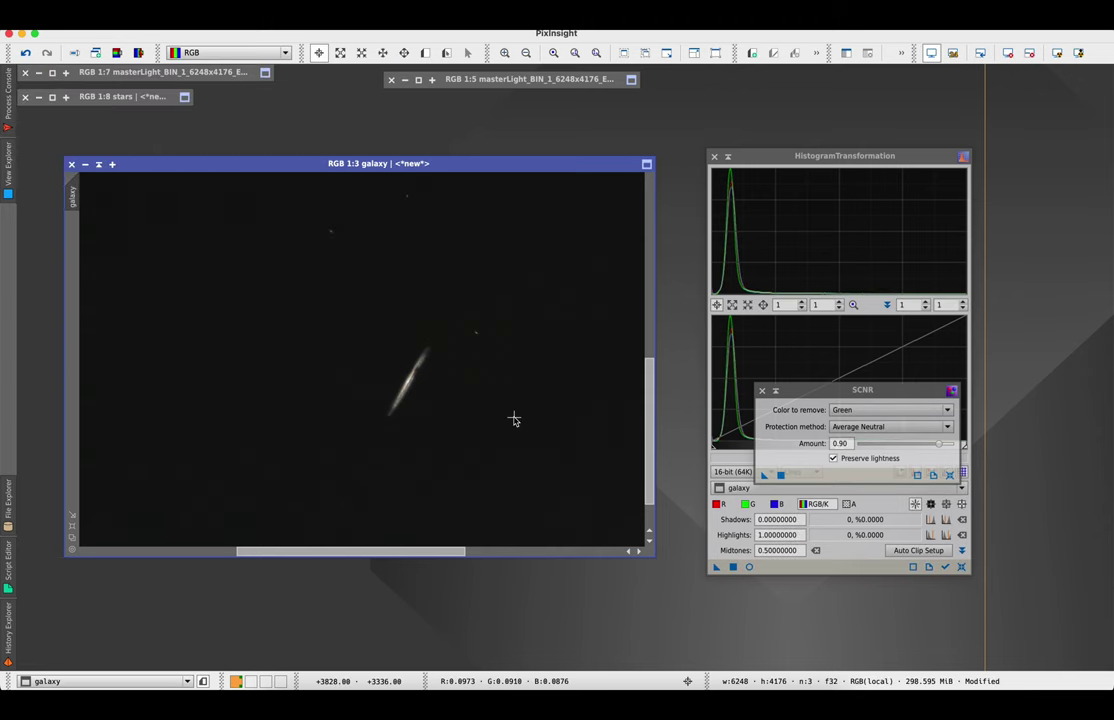
pyautogui.scroll(2, 453, 379)
pyautogui.scroll(-5, 467, 398)
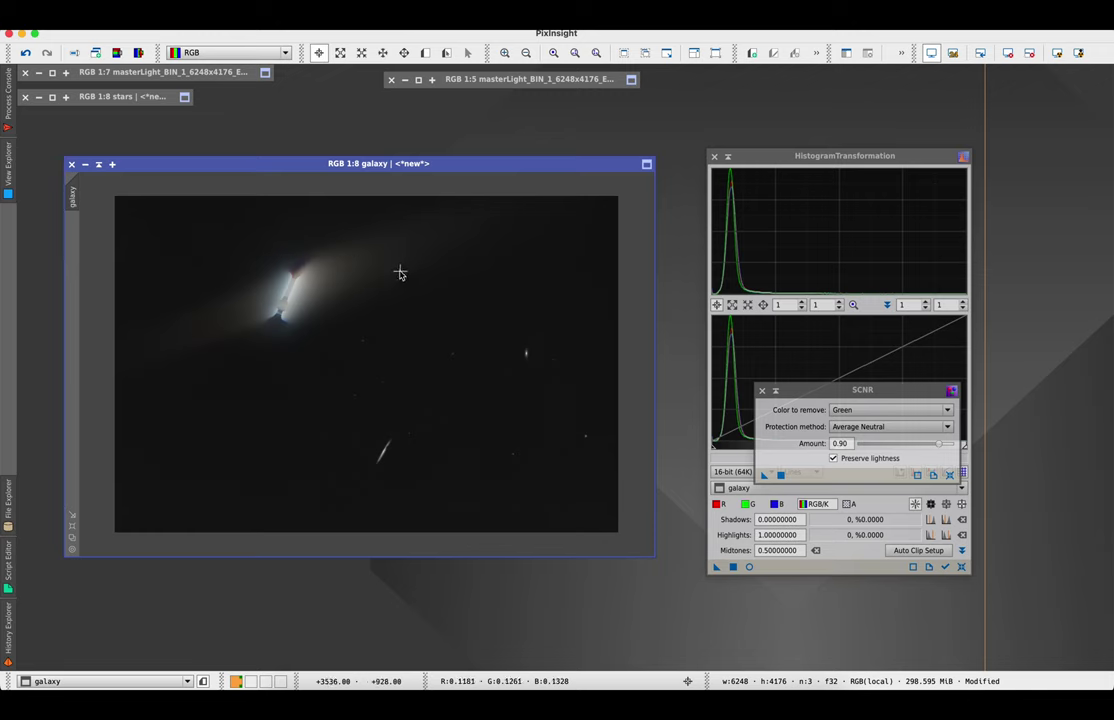
pyautogui.click(715, 157)
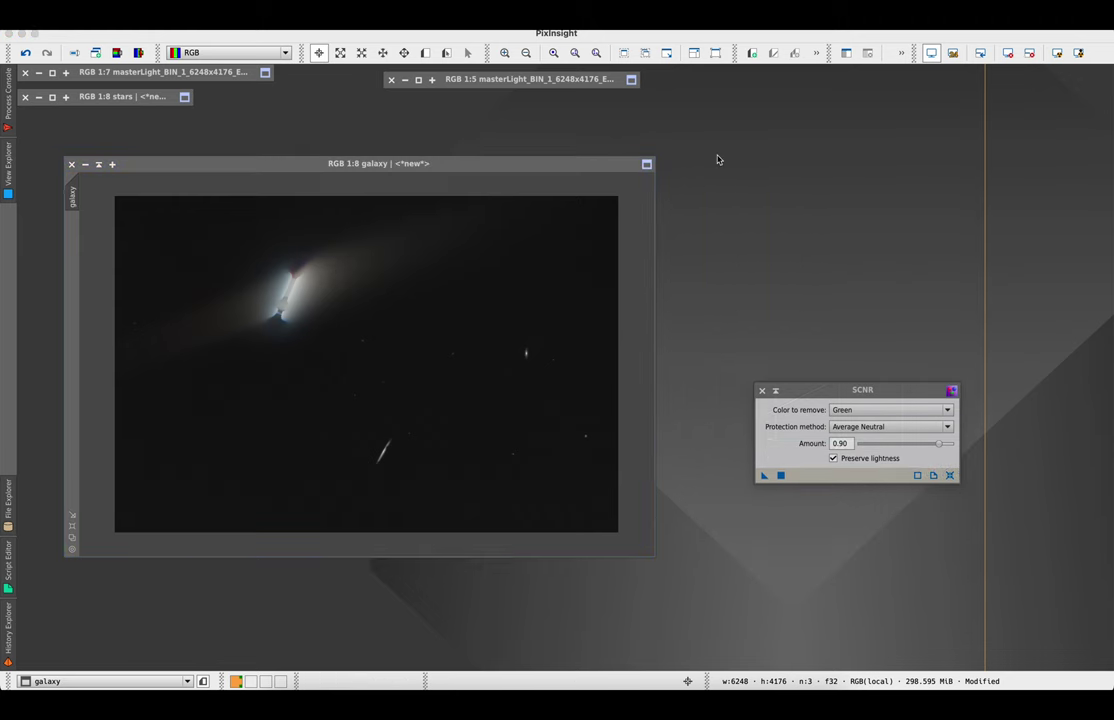
pyautogui.click(762, 390)
# - Start CloneStamp on the galaxy image and set the brush radius to 75
pyautogui.click(285, 12)
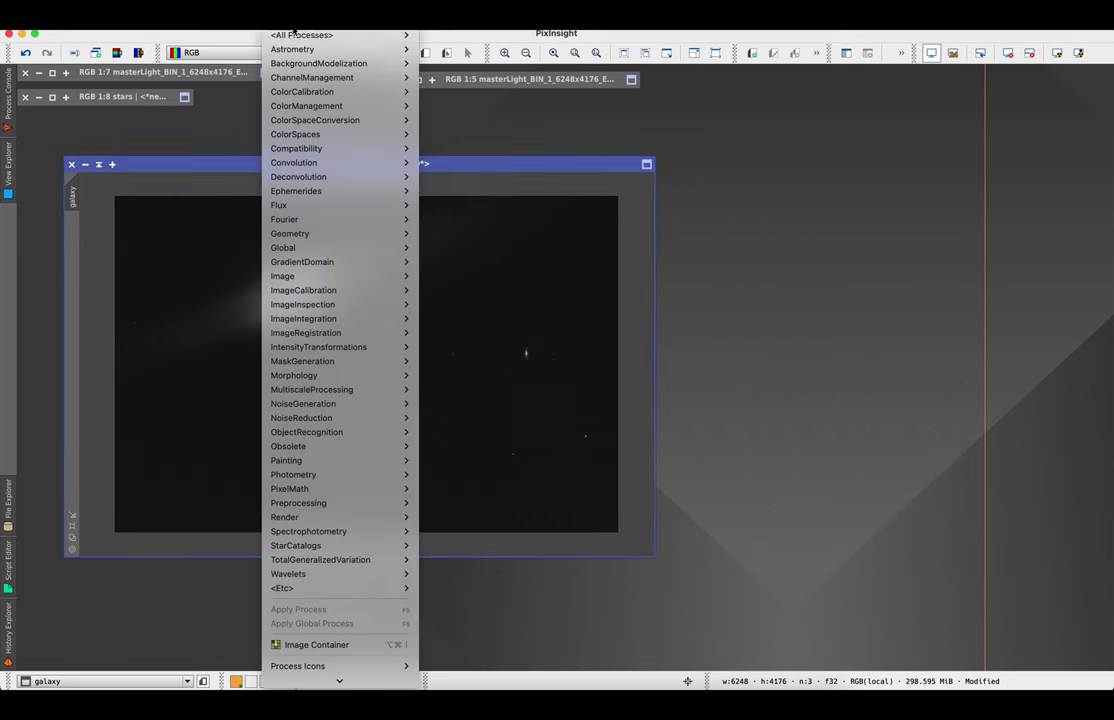
pyautogui.moveTo(293, 35)
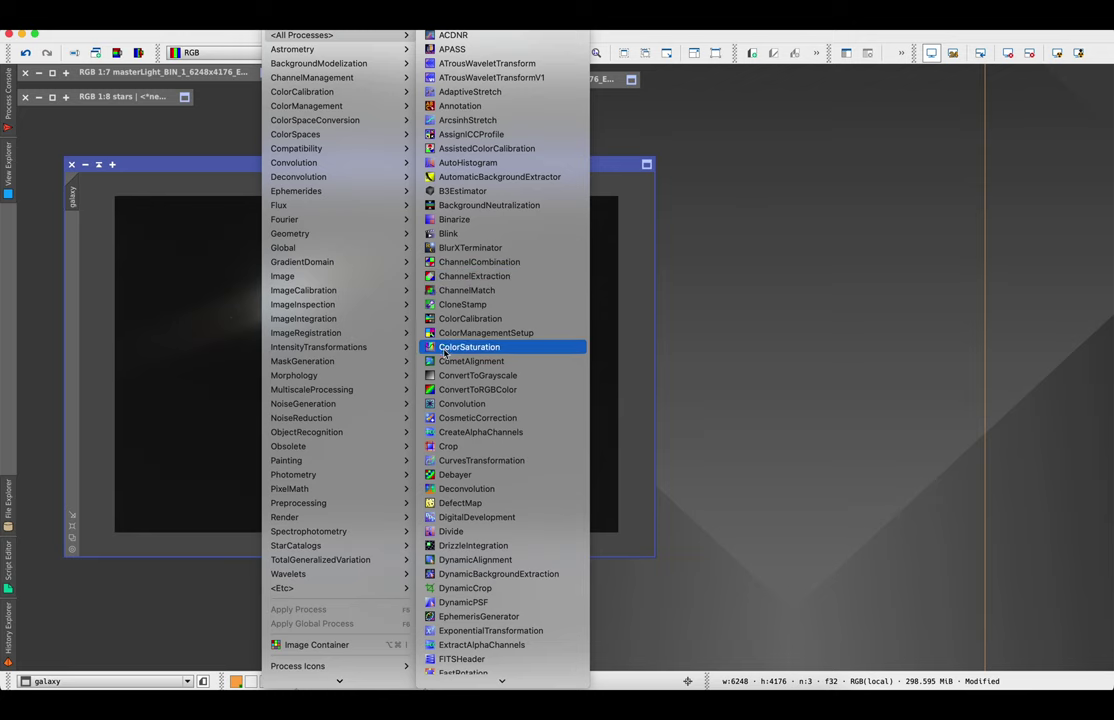
pyautogui.click(460, 304)
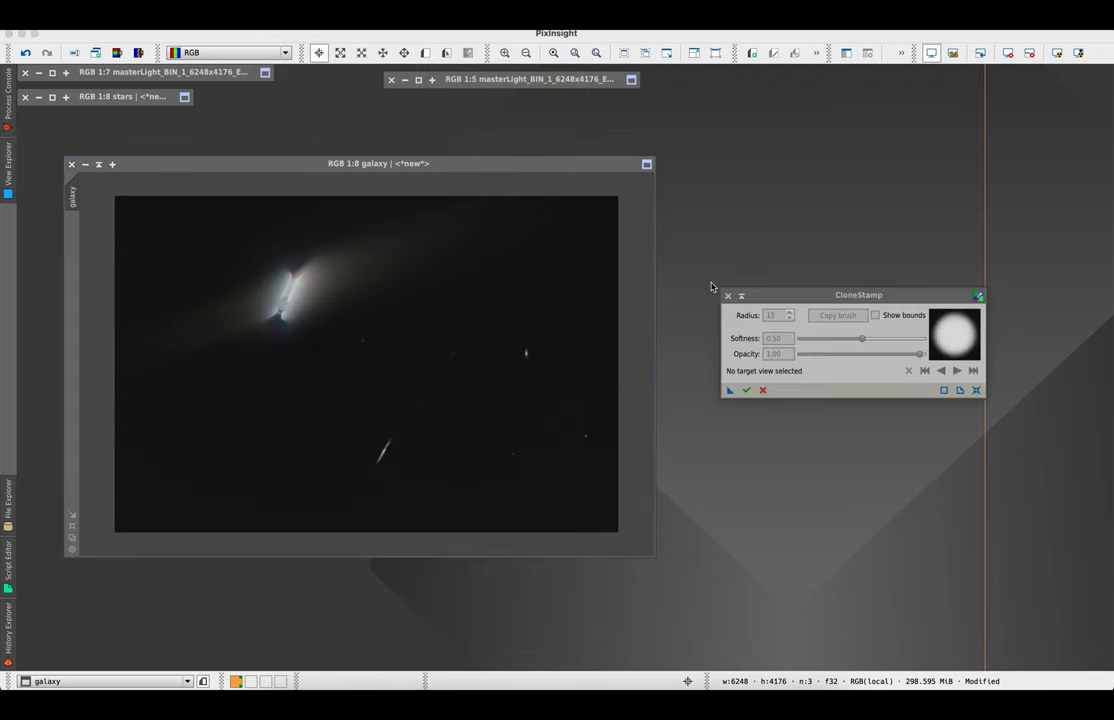
pyautogui.click(545, 163)
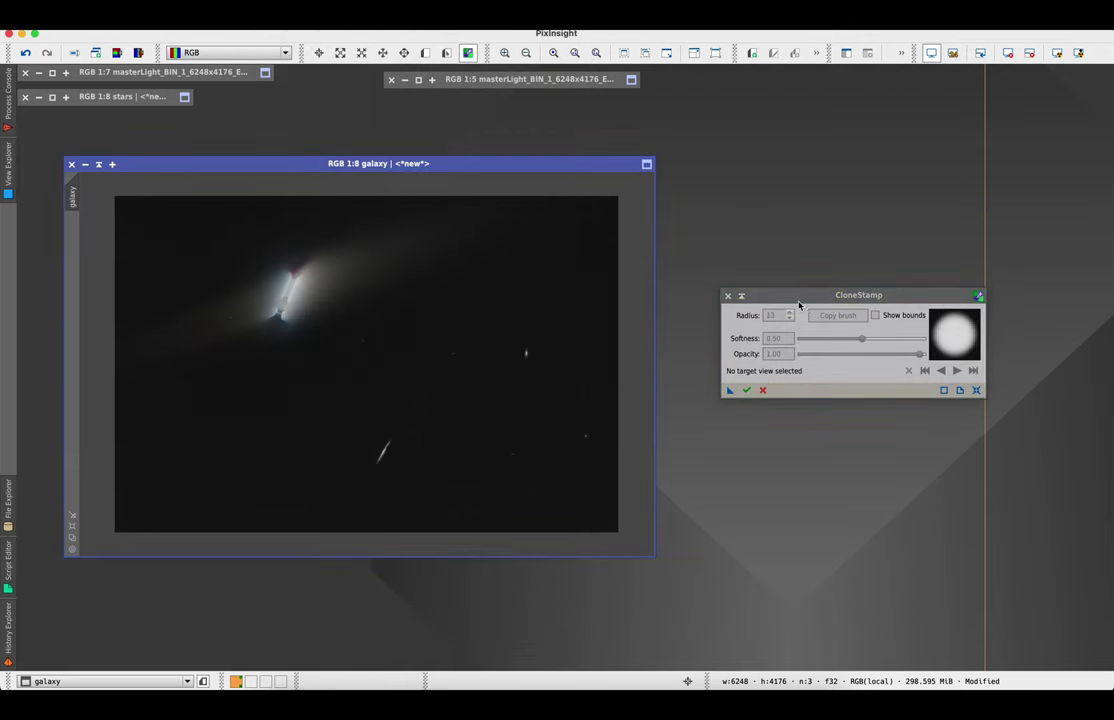
pyautogui.click(552, 298)
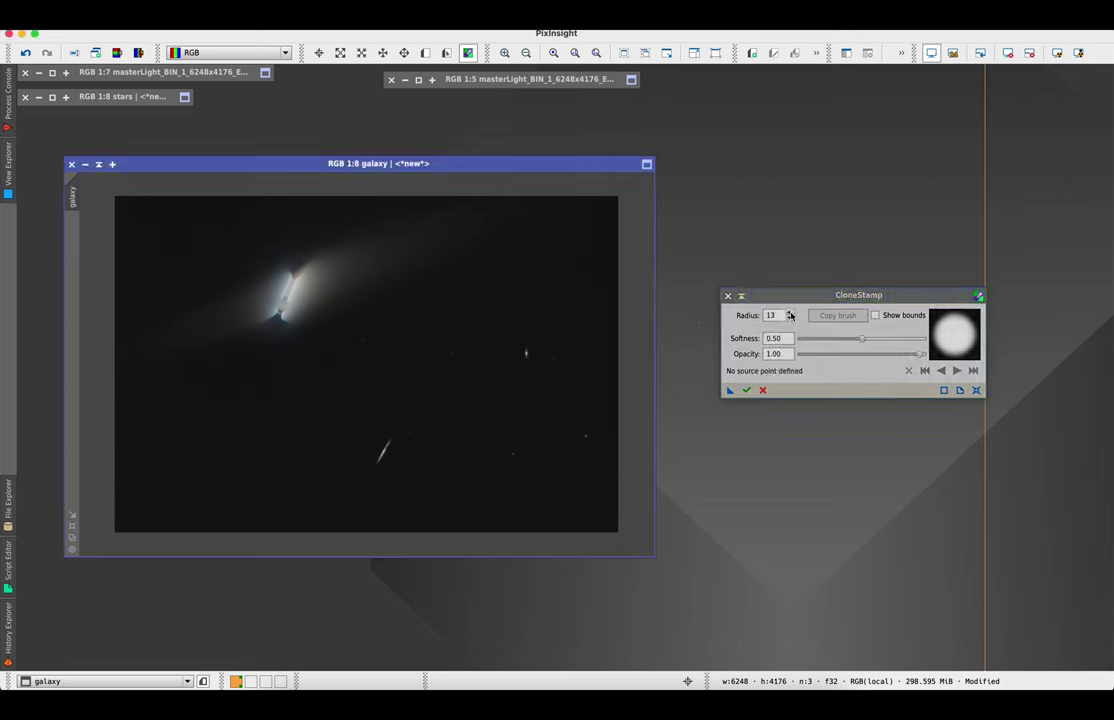
pyautogui.click(789, 315)
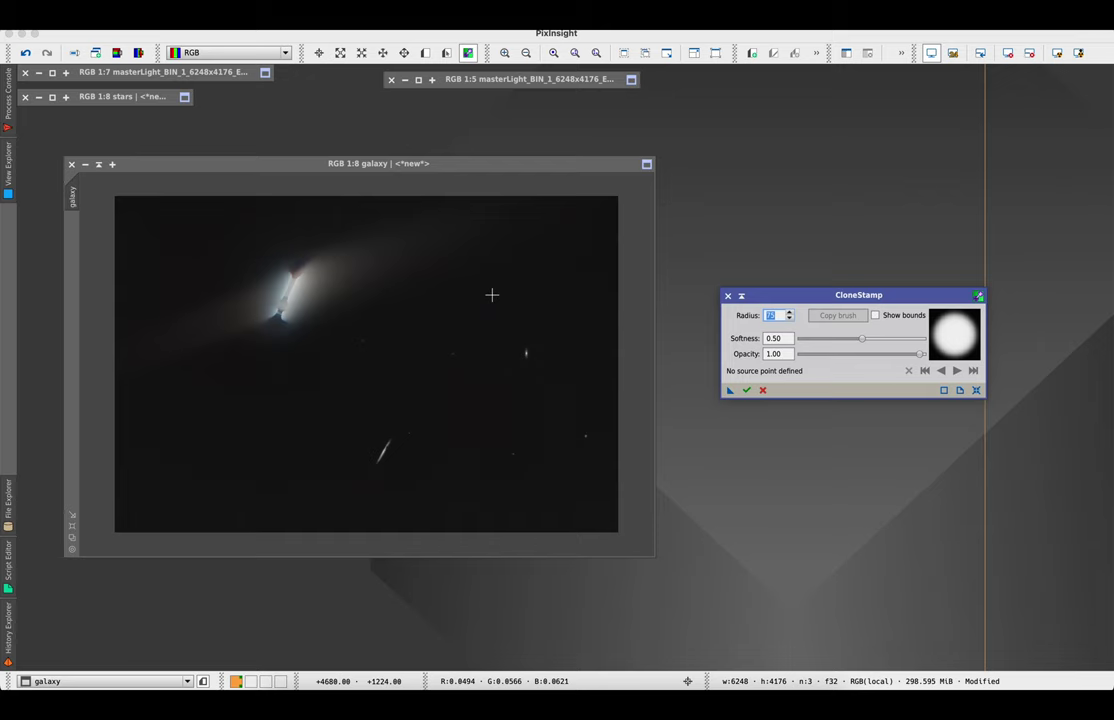
# - Clone dark sky over the comet's left tail and part of its head, increasing the brush radius to 100
pyautogui.keyDown('ctrl'); pyautogui.click(175, 381); pyautogui.keyUp('ctrl')
pyautogui.click(172, 355)
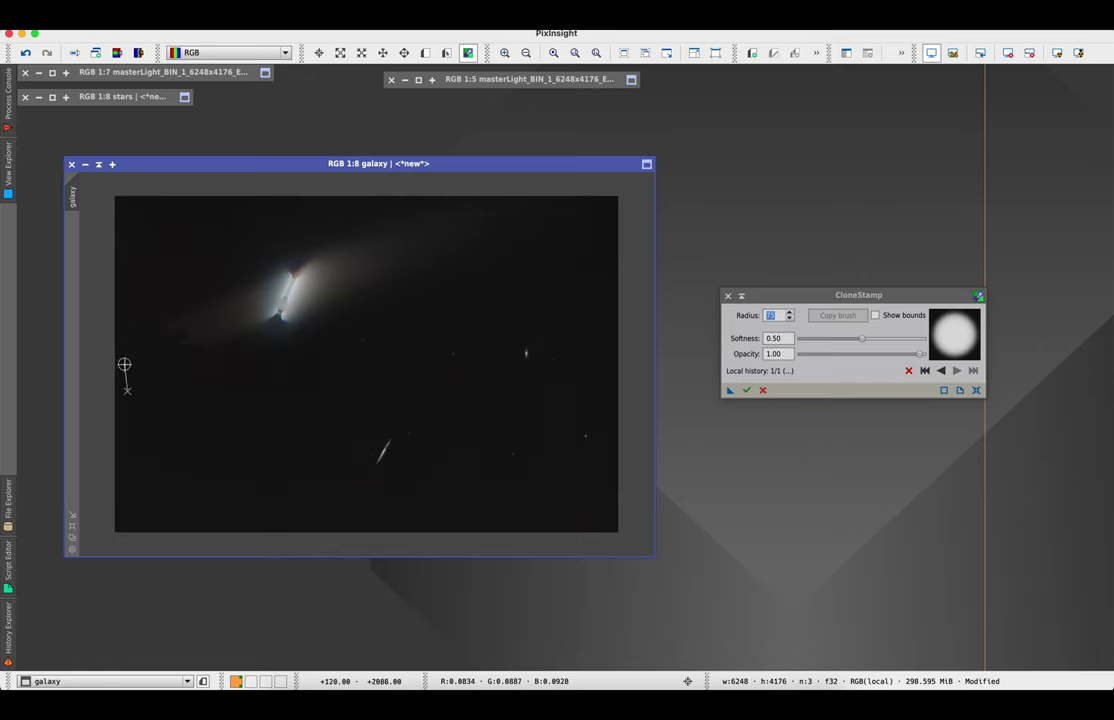
pyautogui.moveTo(124, 365)
pyautogui.mouseDown()
pyautogui.moveTo(194, 313)
pyautogui.moveTo(166, 359)
pyautogui.moveTo(178, 315)
pyautogui.moveTo(223, 311)
pyautogui.moveTo(254, 280)
pyautogui.moveTo(242, 345)
pyautogui.moveTo(278, 333)
pyautogui.moveTo(282, 263)
pyautogui.moveTo(263, 242)
pyautogui.moveTo(159, 380)
pyautogui.mouseUp()
pyautogui.write('100')
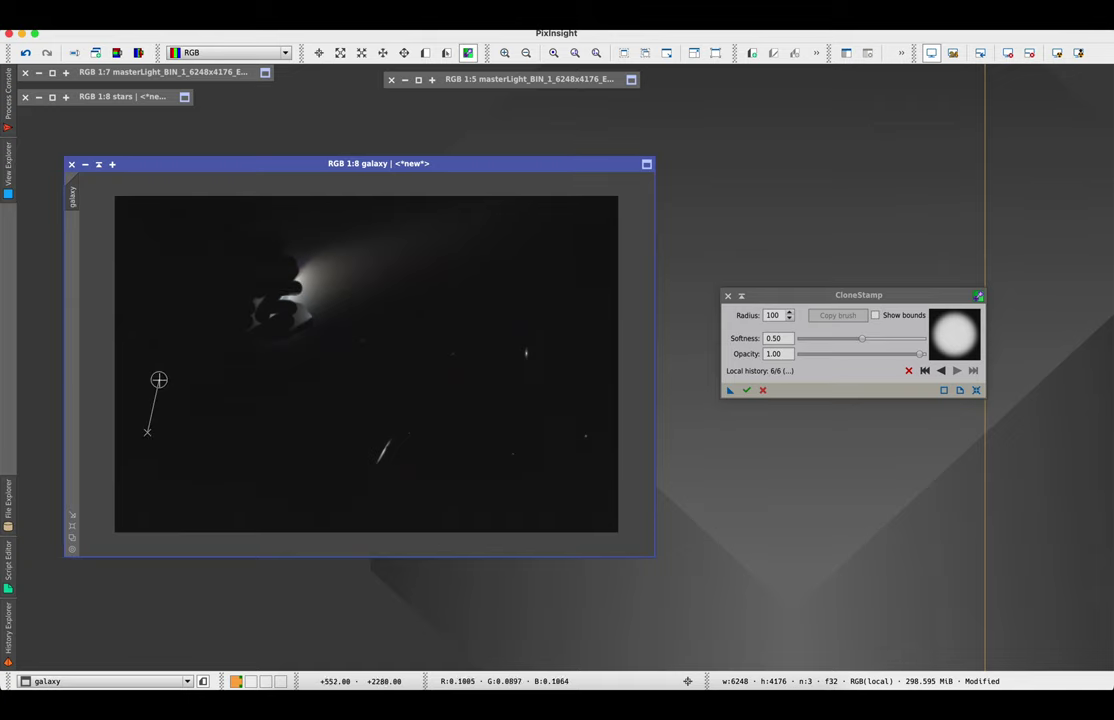
# - Set the clone brush radius to 130 and clone dark sky over the rest of the comet's head and its bright tail
pyautogui.hotkey('ctrl', 'z')
pyautogui.hotkey('ctrl', 'z')
pyautogui.hotkey('ctrl', 'z')
pyautogui.hotkey('ctrl', 'z')
pyautogui.keyDown('ctrl'); pyautogui.click(204, 224); pyautogui.keyUp('ctrl')
pyautogui.doubleClick(775, 315)
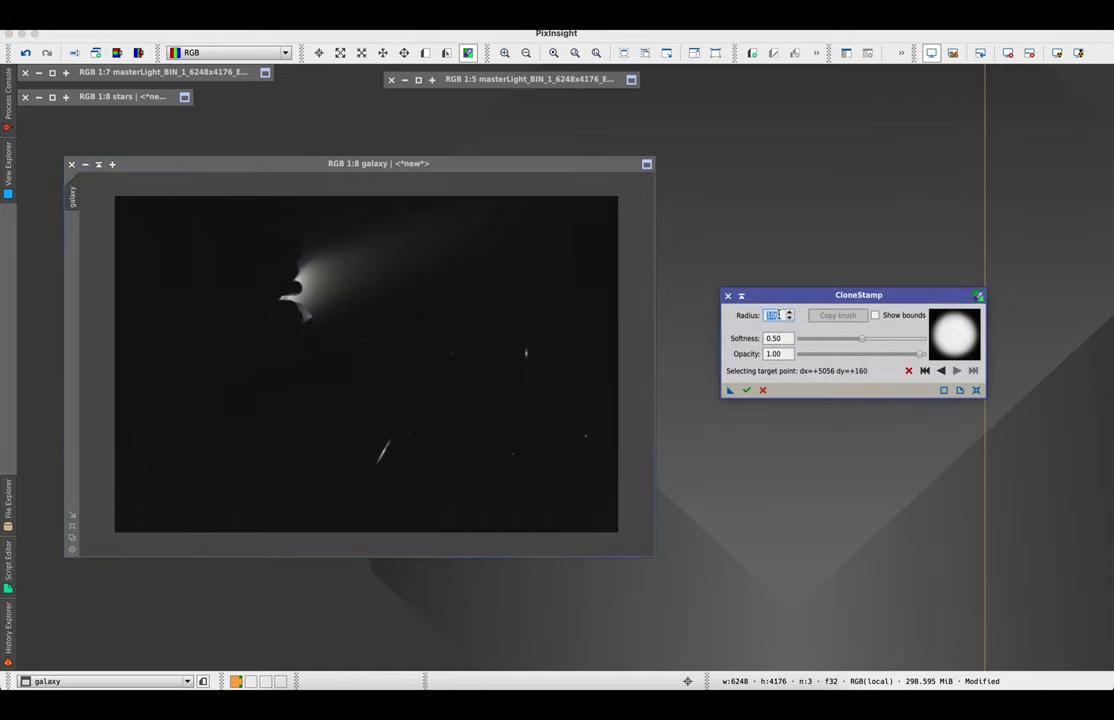
pyautogui.write('130')
pyautogui.moveTo(326, 259)
pyautogui.mouseDown()
pyautogui.moveTo(315, 216)
pyautogui.moveTo(305, 224)
pyautogui.moveTo(345, 209)
pyautogui.moveTo(495, 207)
pyautogui.moveTo(334, 215)
pyautogui.moveTo(495, 224)
pyautogui.mouseUp()
# - Sample clean sky near the image's upper left and clone it over the uneven patches left by the comet
pyautogui.keyDown('ctrl'); pyautogui.click(164, 261); pyautogui.keyUp('ctrl')
pyautogui.hotkey('ctrl', '+')
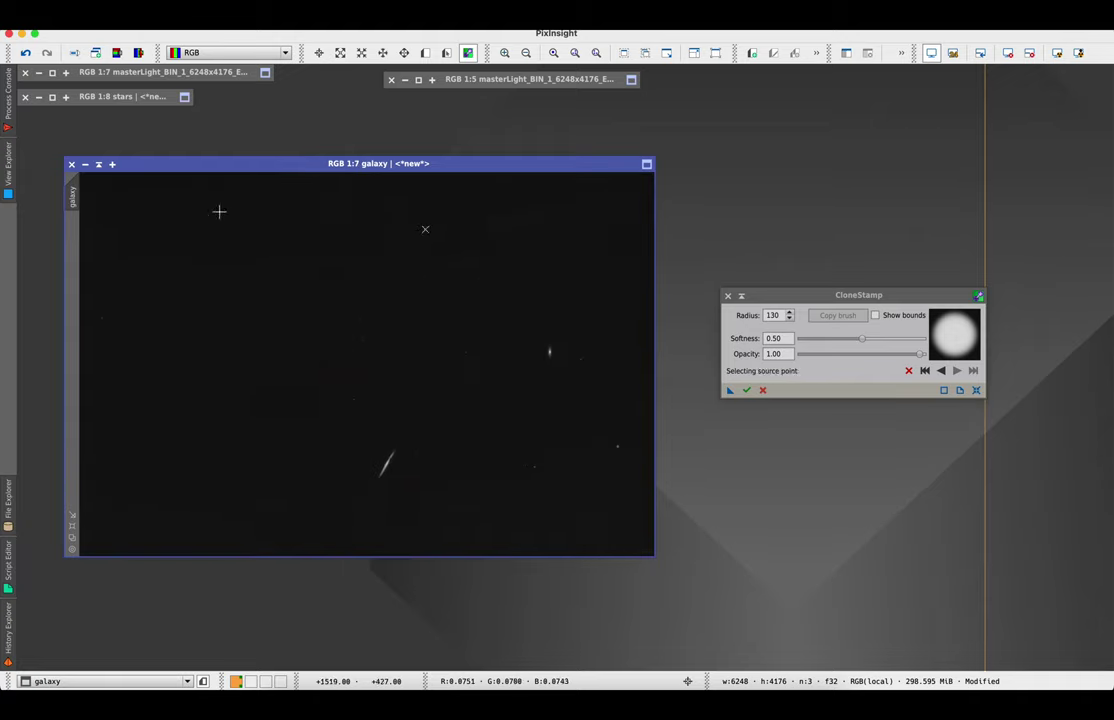
pyautogui.moveTo(420, 254)
pyautogui.mouseDown()
pyautogui.moveTo(373, 301)
pyautogui.moveTo(149, 400)
pyautogui.mouseUp()
pyautogui.hotkey('ctrl', '-')
pyautogui.hotkey('ctrl', '-')
# - Smooth the remaining background patches across the upper part of the galaxy image with fresh sky samples, and apply the CloneStamp edits
pyautogui.keyDown('ctrl'); pyautogui.click(262, 282); pyautogui.keyUp('ctrl')
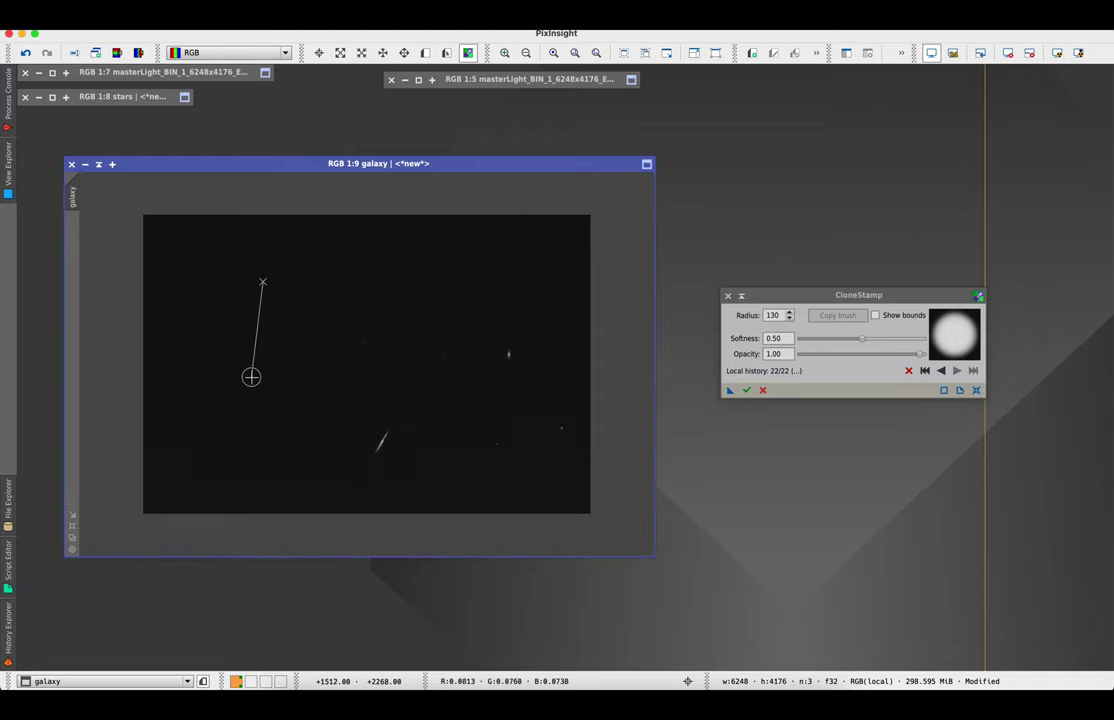
pyautogui.moveTo(251, 377); pyautogui.dragTo(249, 313)
pyautogui.moveTo(276, 249); pyautogui.dragTo(443, 281)
pyautogui.keyDown('ctrl'); pyautogui.click(243, 389); pyautogui.keyUp('ctrl')
pyautogui.hotkey('ctrl', '+')
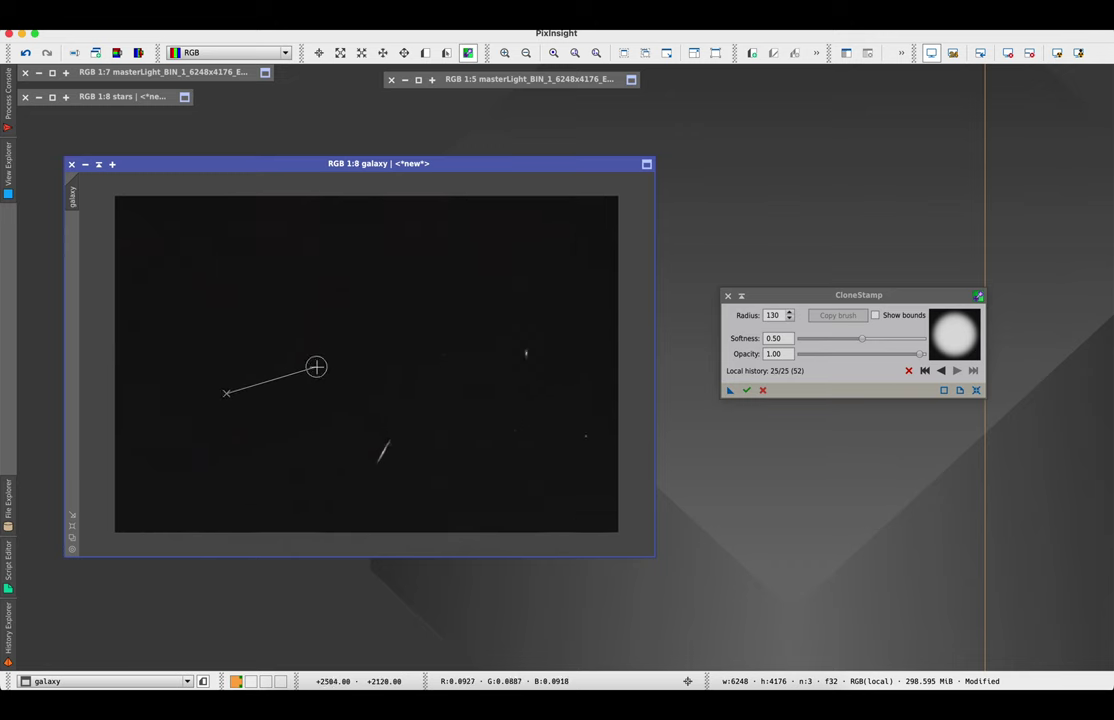
pyautogui.hotkey('ctrl', '+')
pyautogui.hotkey('ctrl', '-')
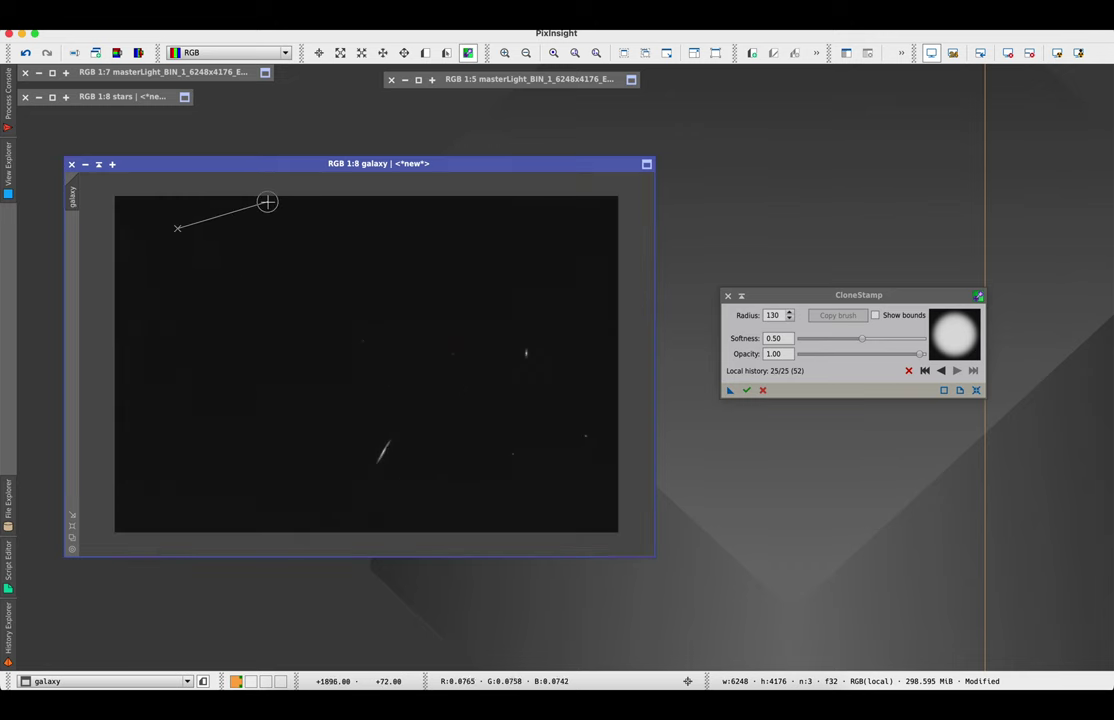
pyautogui.click(747, 390)
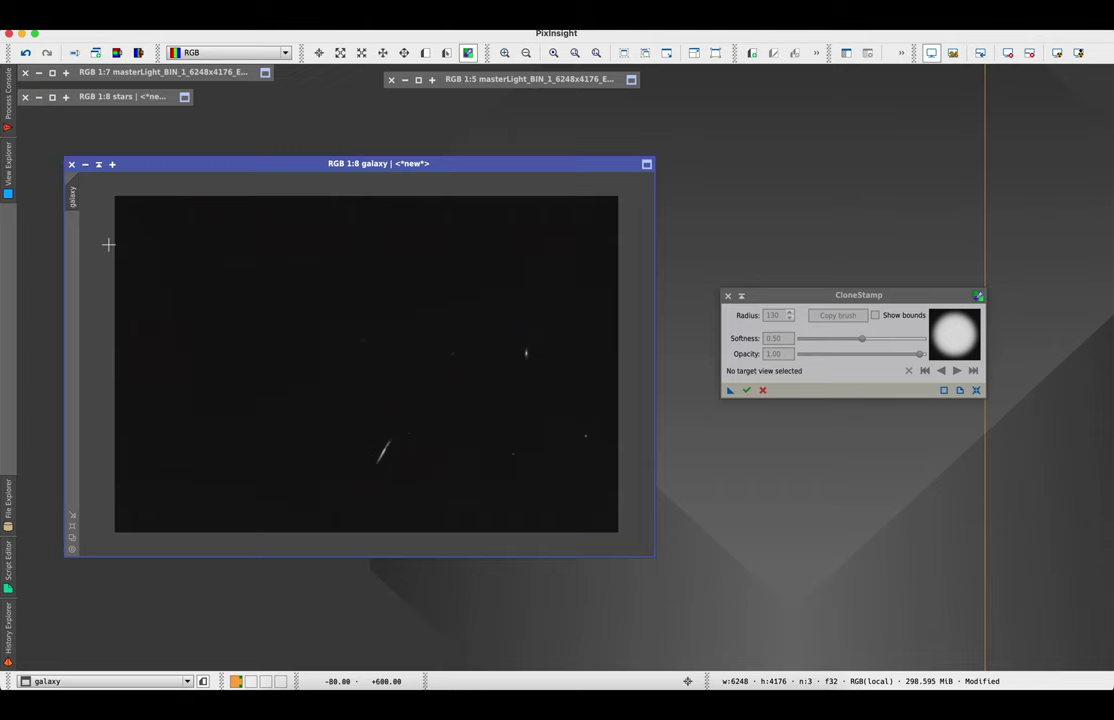
# - Collapse the galaxy image window, park it beneath the collapsed stars image, and close CloneStamp
pyautogui.click(99, 164)
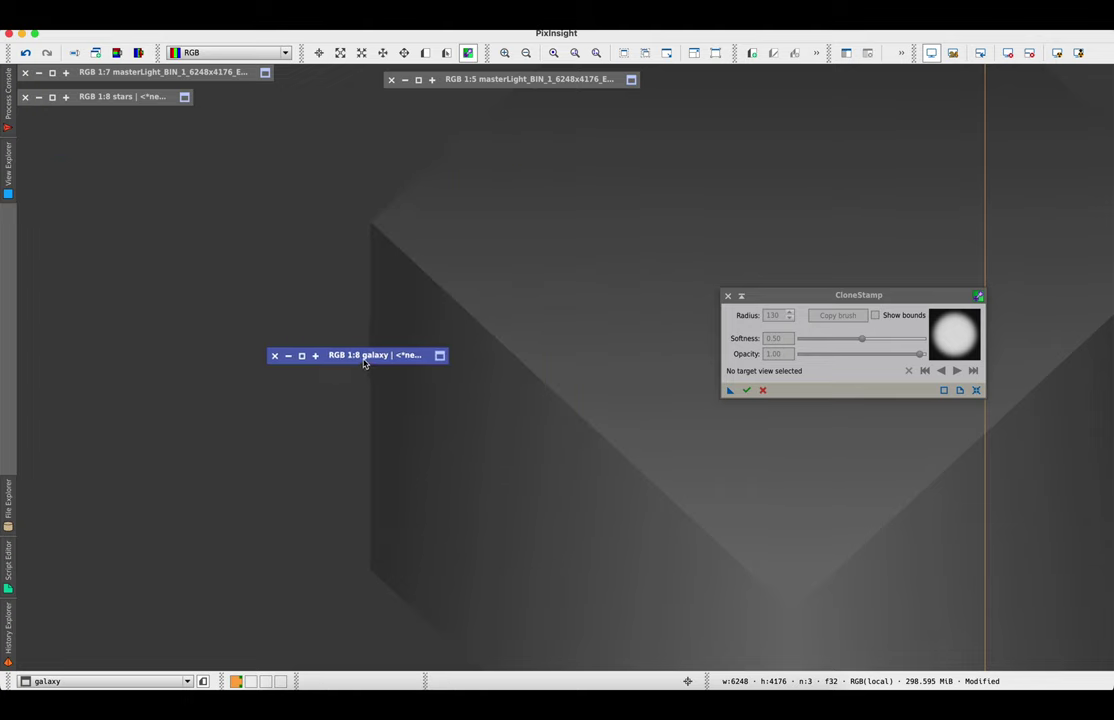
pyautogui.moveTo(366, 367); pyautogui.dragTo(108, 122)
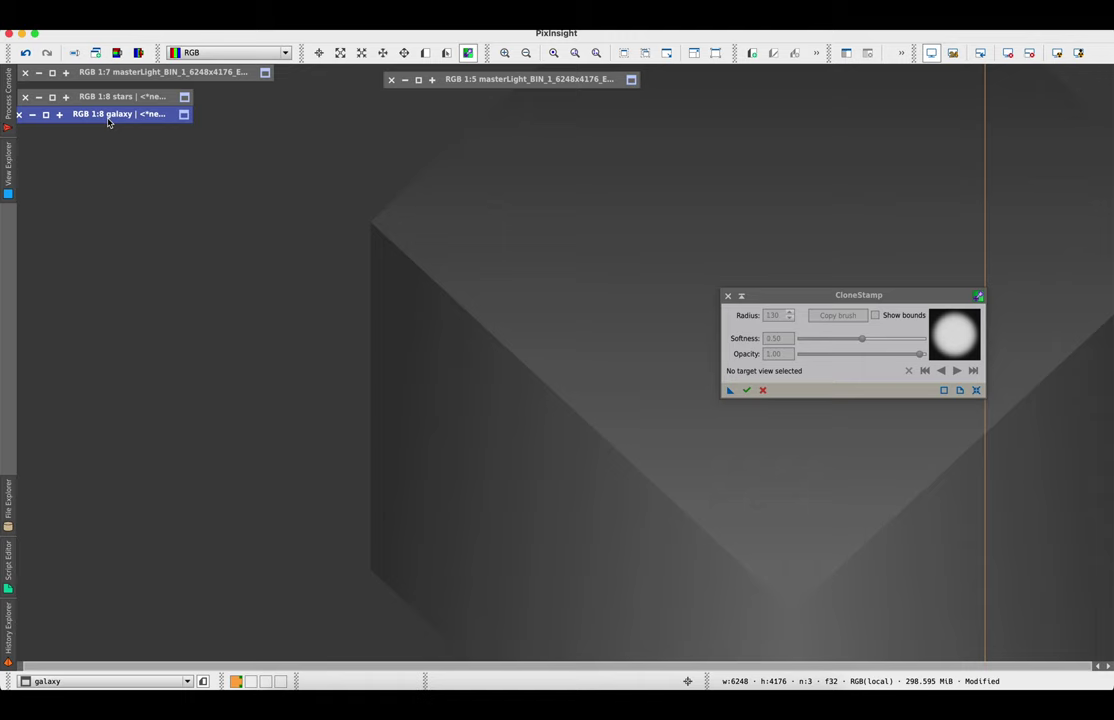
pyautogui.click(662, 641)
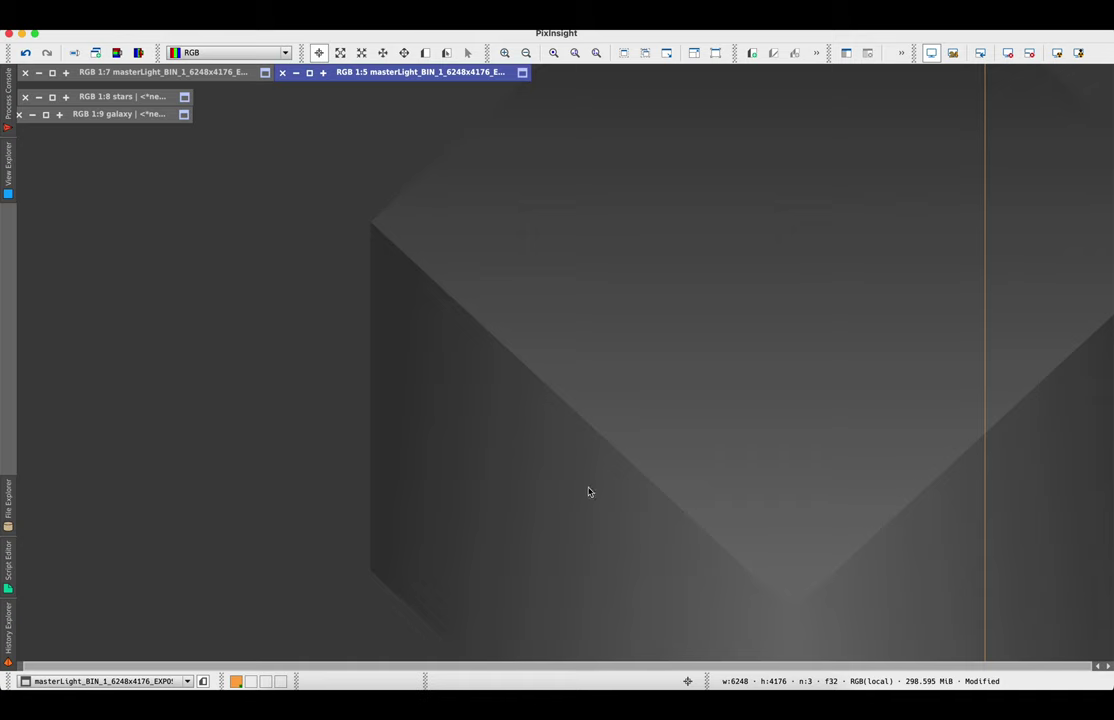
# - Inspect the comet core and tail in the green-tinted RGB integration image at several magnifications, and collapse its window again
pyautogui.click(53, 73)
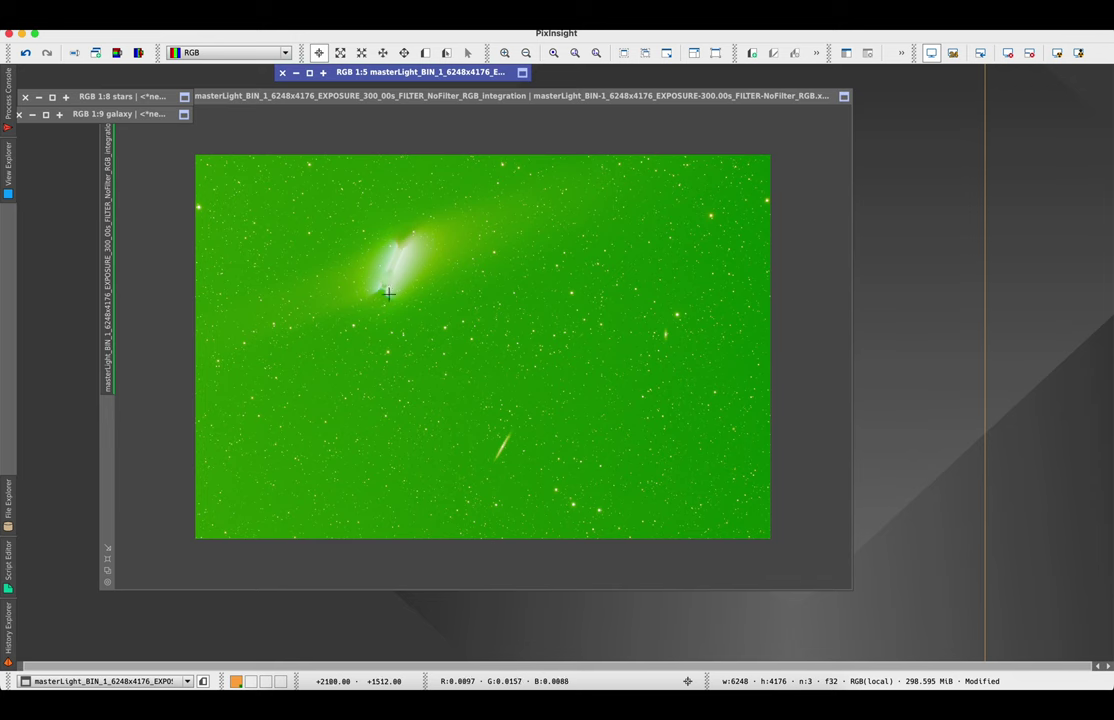
pyautogui.scroll(1, 385, 259)
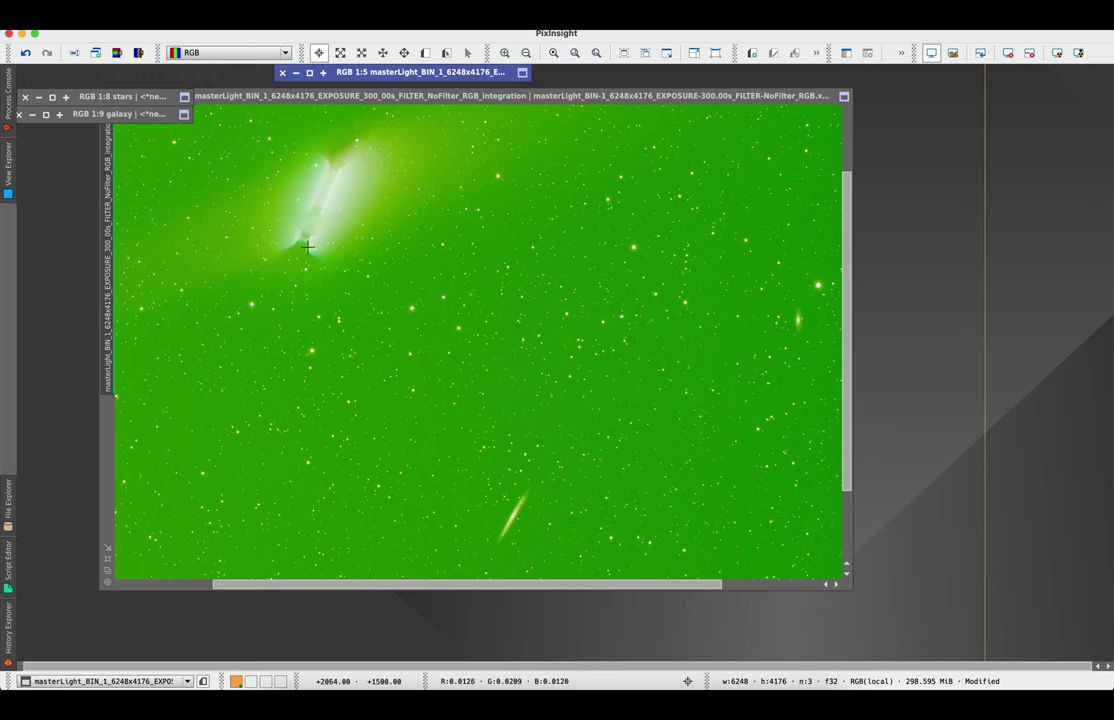
pyautogui.scroll(-1, 312, 215)
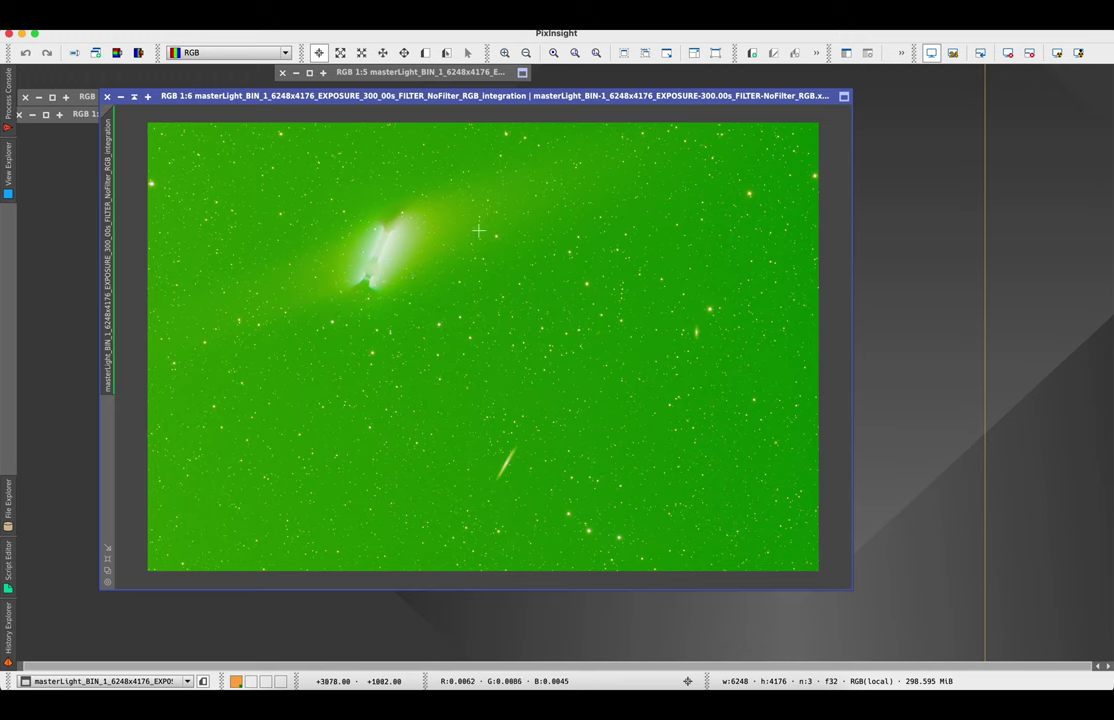
pyautogui.scroll(-1, 477, 229)
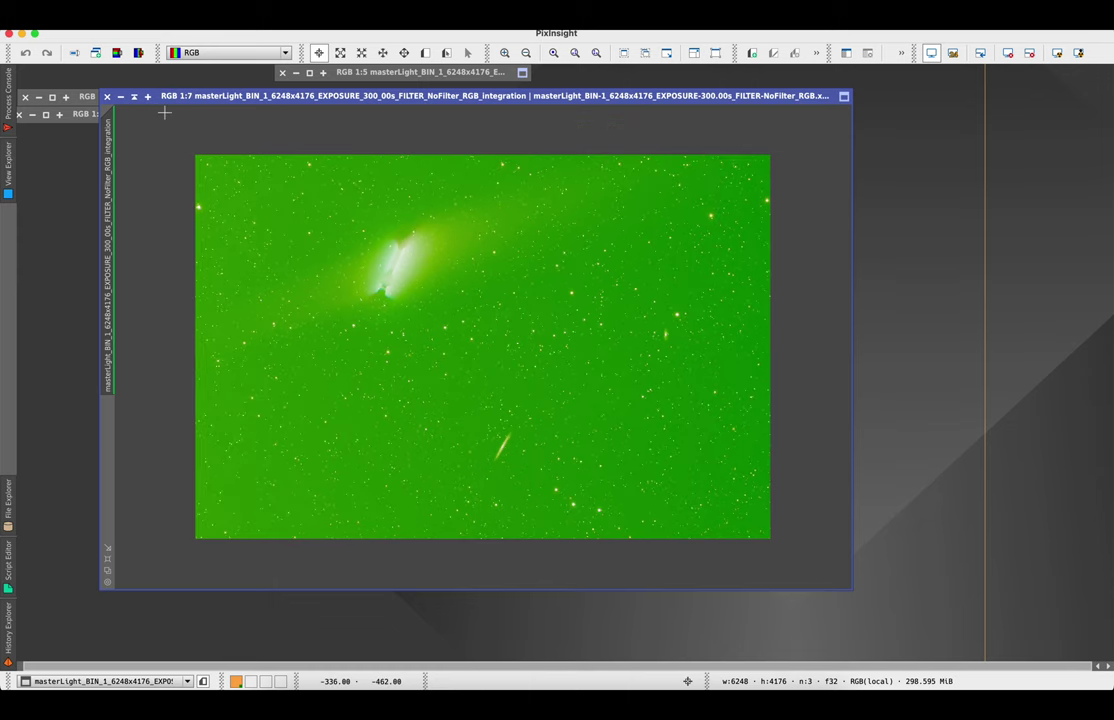
pyautogui.click(120, 96)
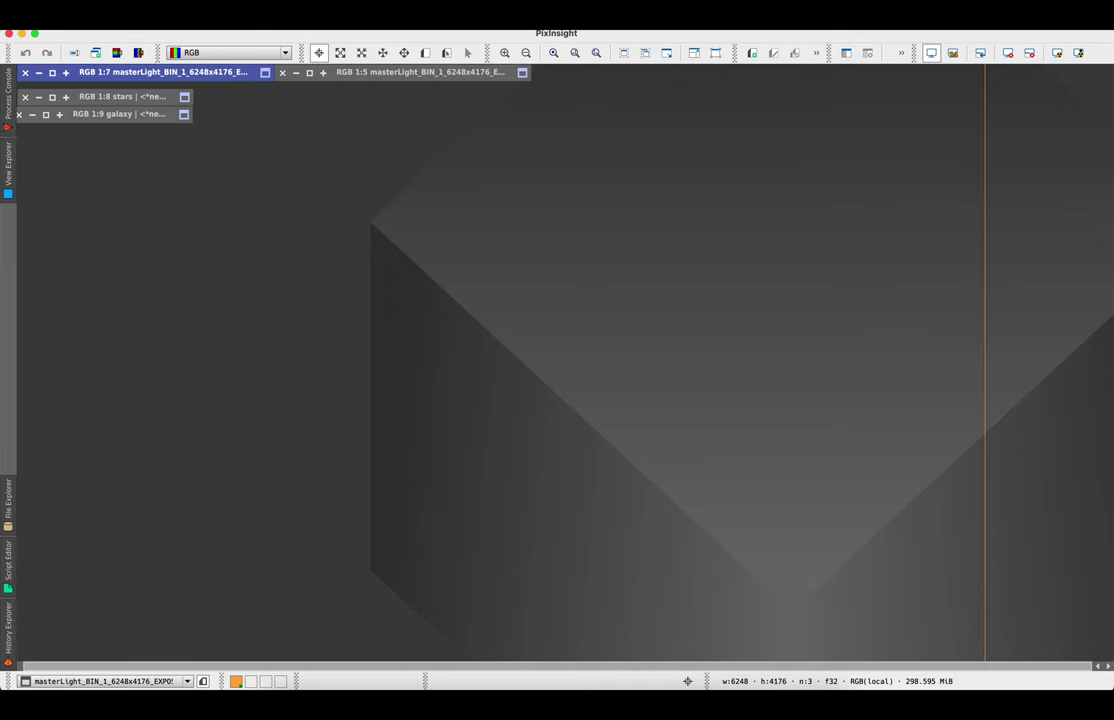
# - Look through the complete list of processes for the one to run on the RGB integration image
pyautogui.click(280, 33)
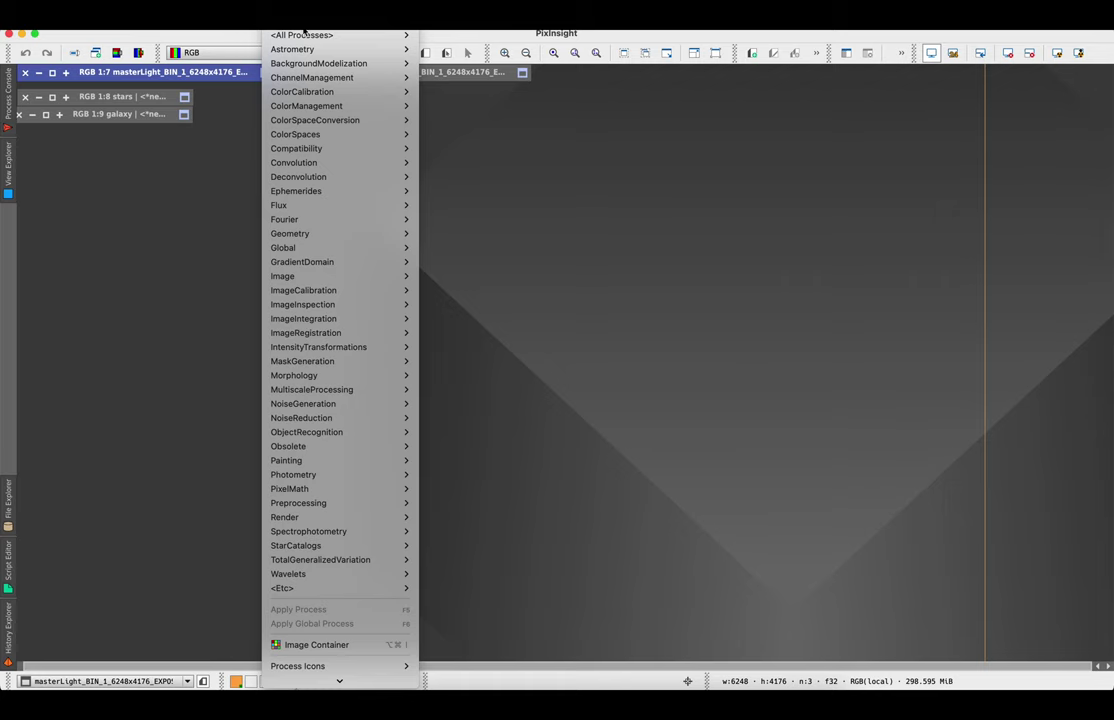
pyautogui.moveTo(304, 34)
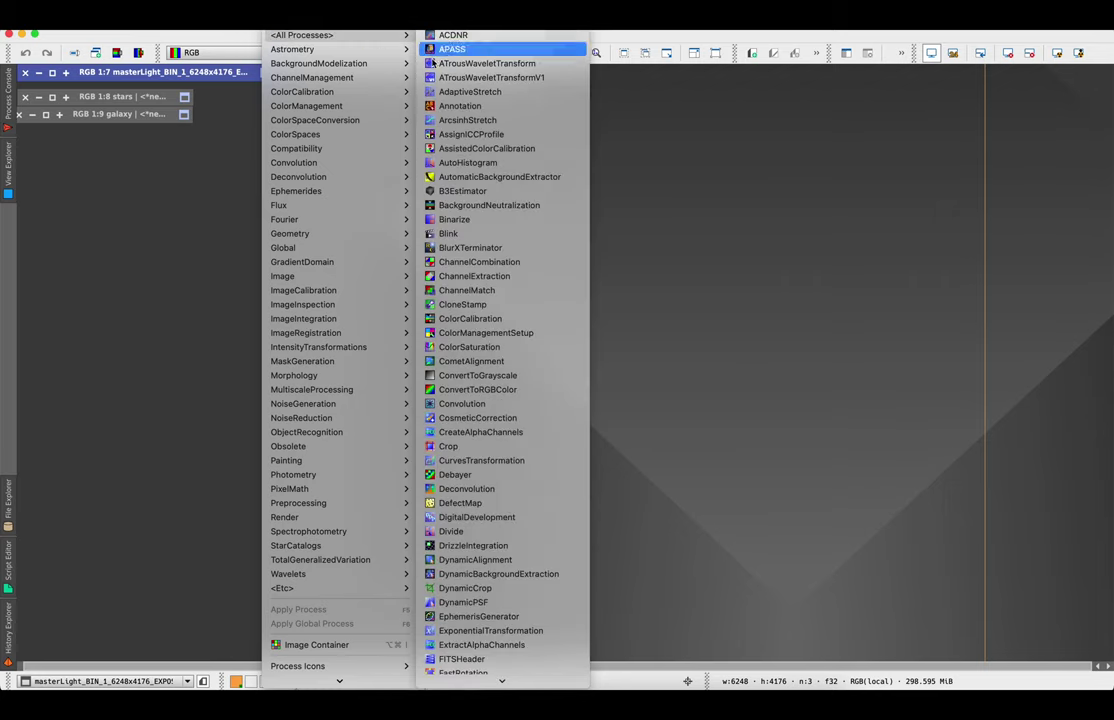
pyautogui.scroll(-5, 436, 190)
pyautogui.scroll(-15, 431, 276)
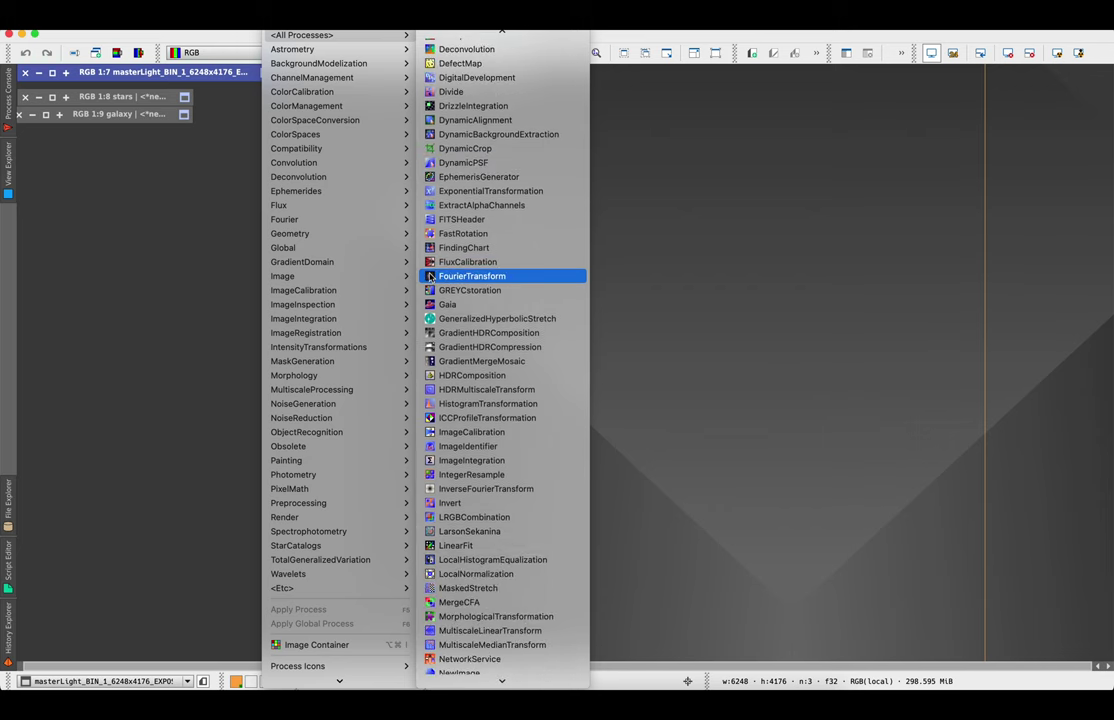
pyautogui.scroll(-3, 431, 276)
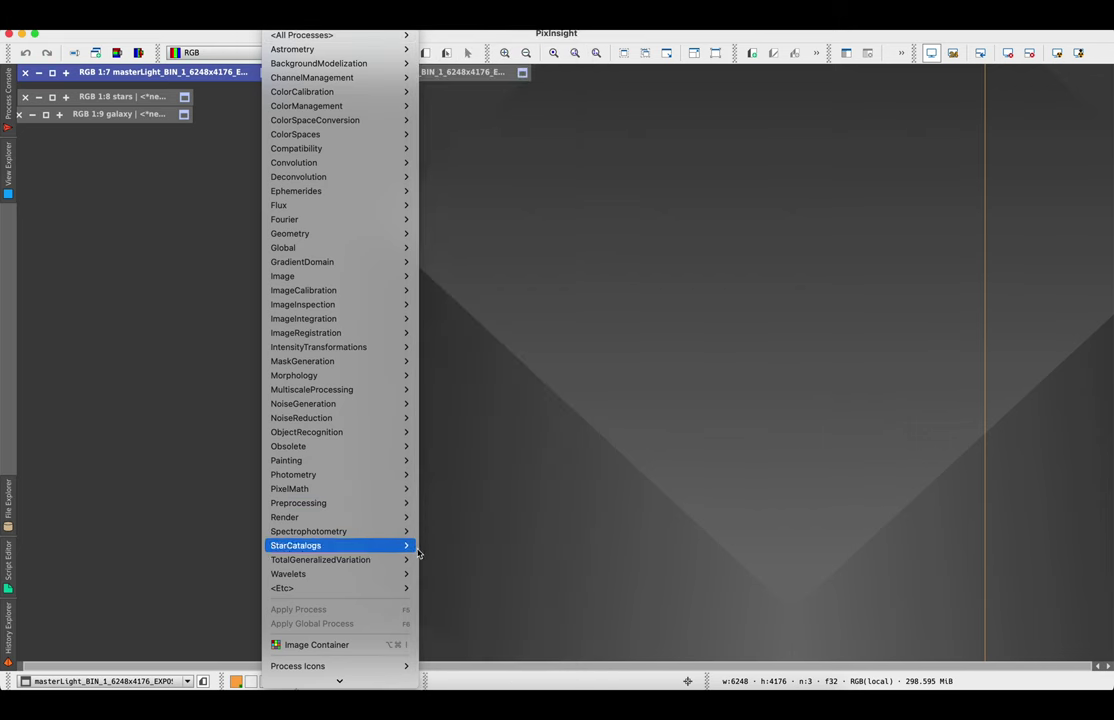
pyautogui.moveTo(365, 28)
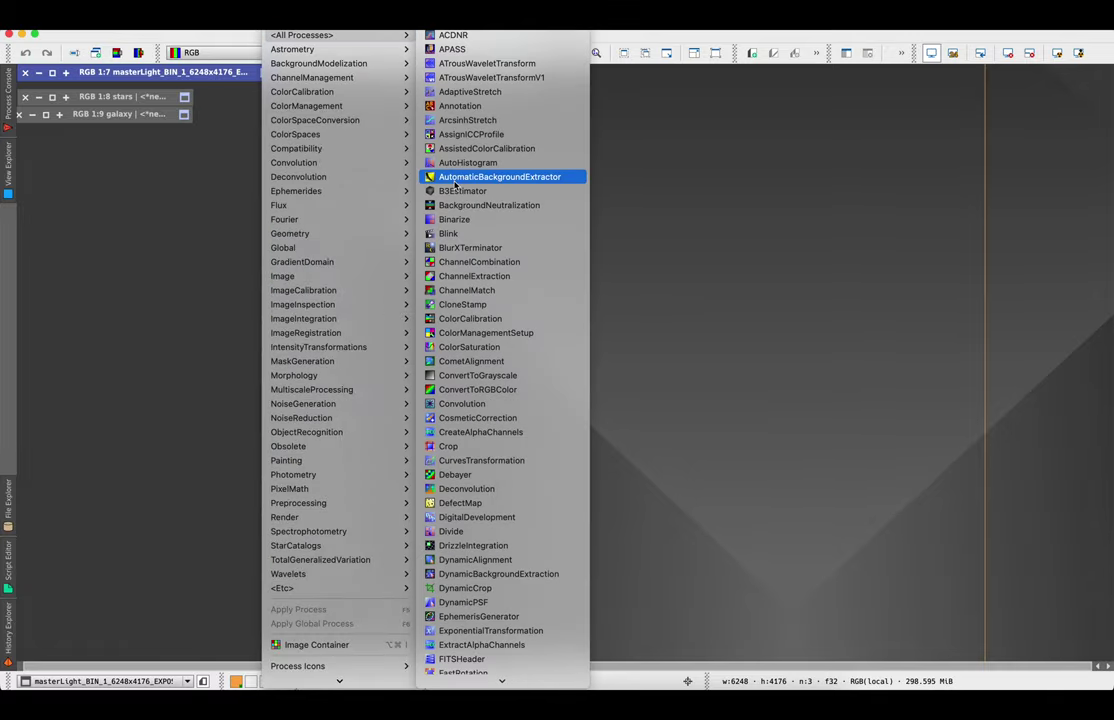
pyautogui.scroll(-10, 434, 393)
pyautogui.scroll(-3, 405, 505)
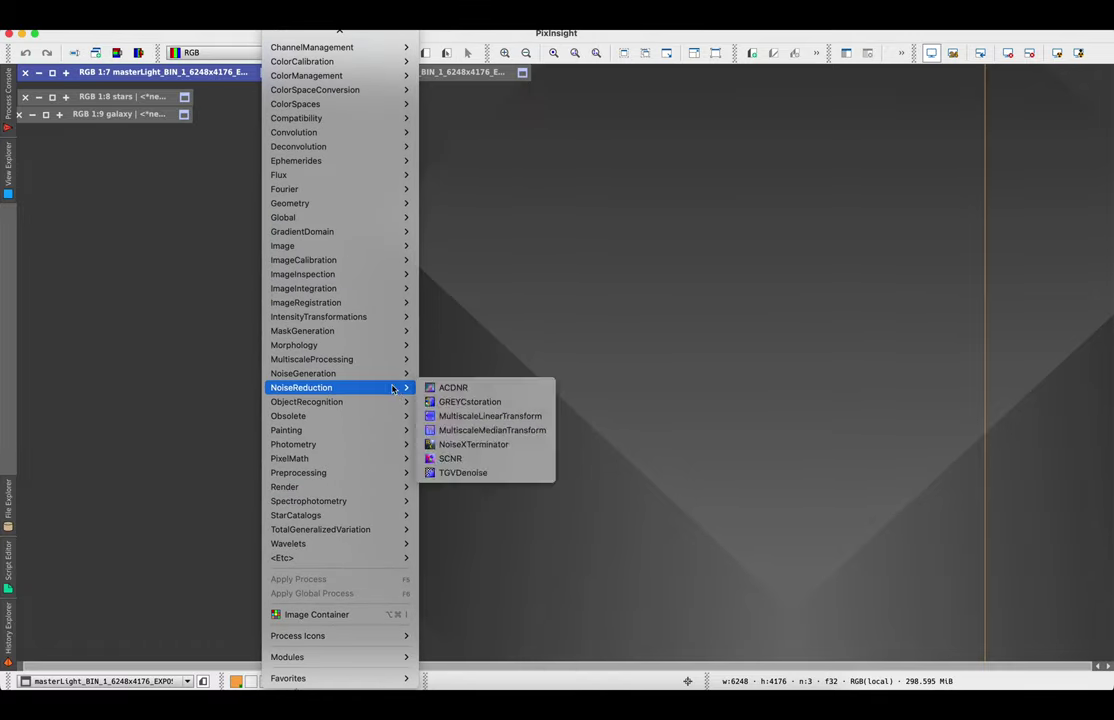
pyautogui.scroll(3, 305, 60)
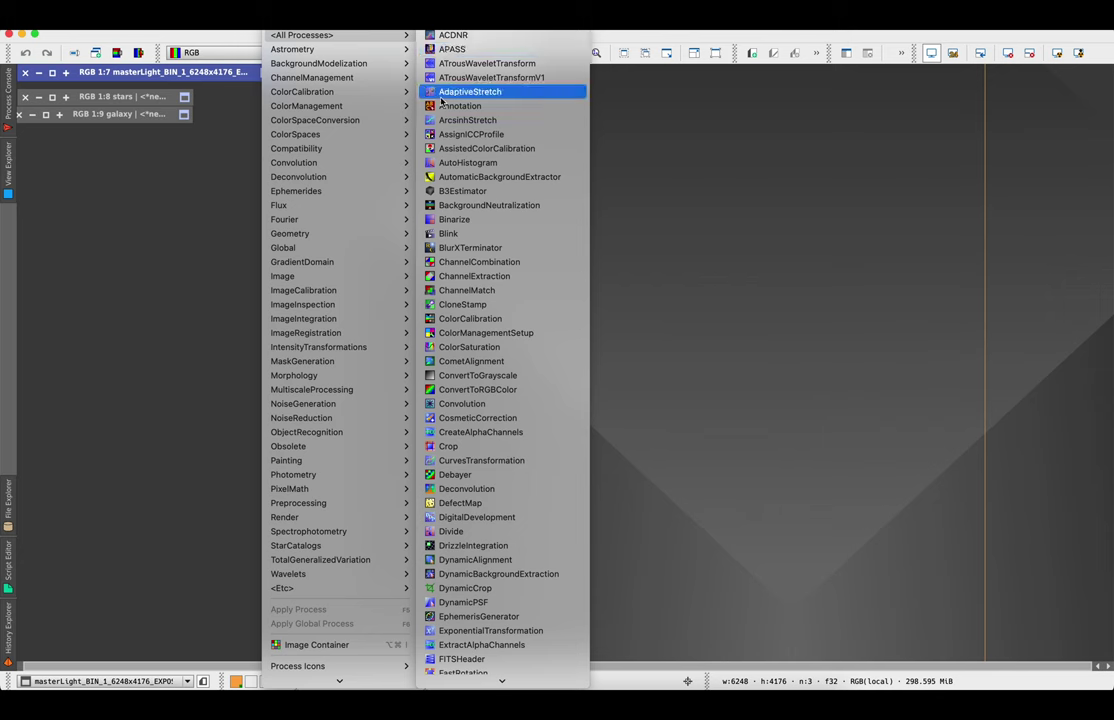
pyautogui.scroll(-10, 470, 92)
pyautogui.scroll(-10, 475, 237)
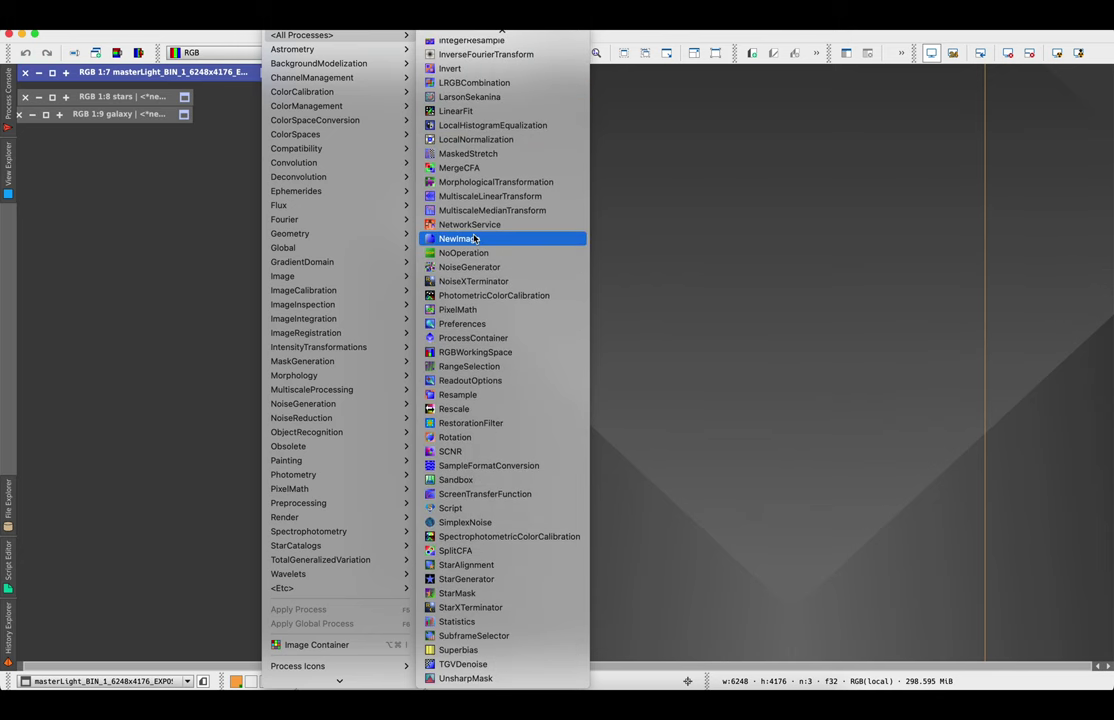
# - Open StarXTerminator's batch processing and turn off the output of star files
pyautogui.click(470, 607)
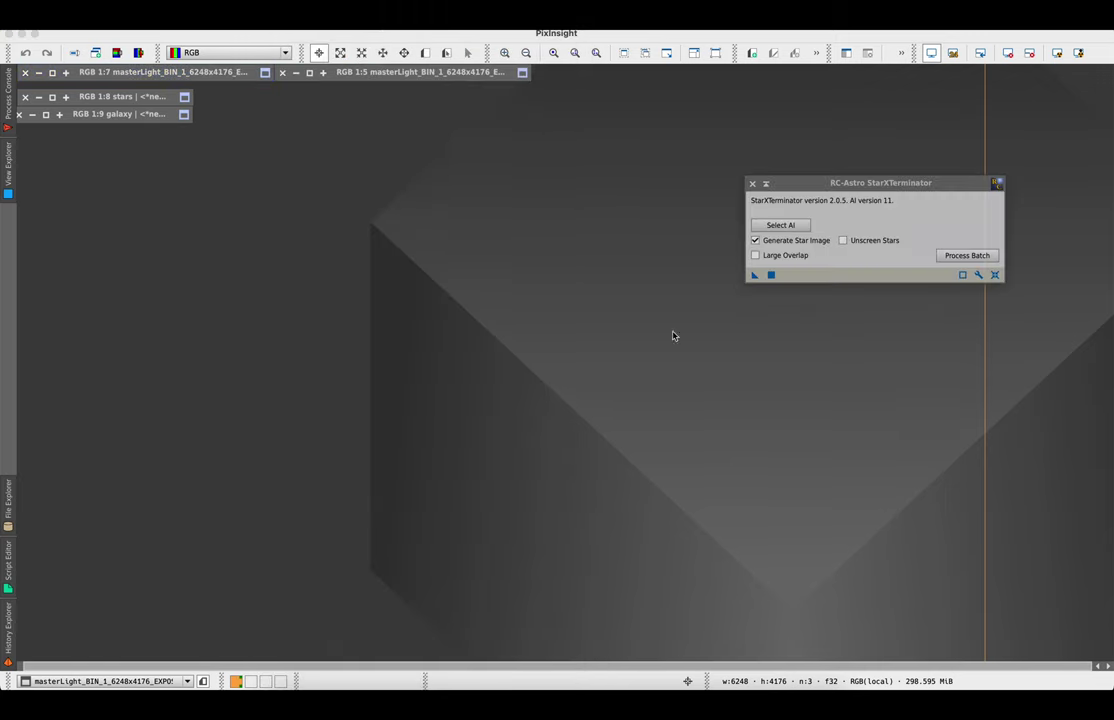
pyautogui.moveTo(835, 189); pyautogui.dragTo(533, 222)
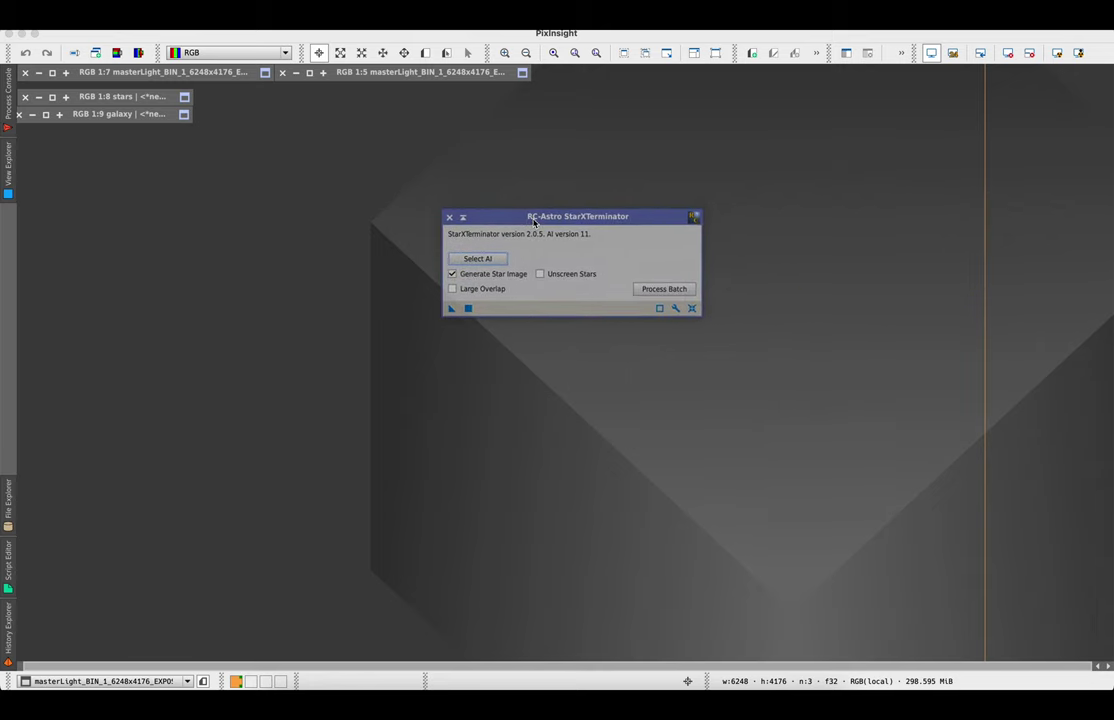
pyautogui.click(662, 290)
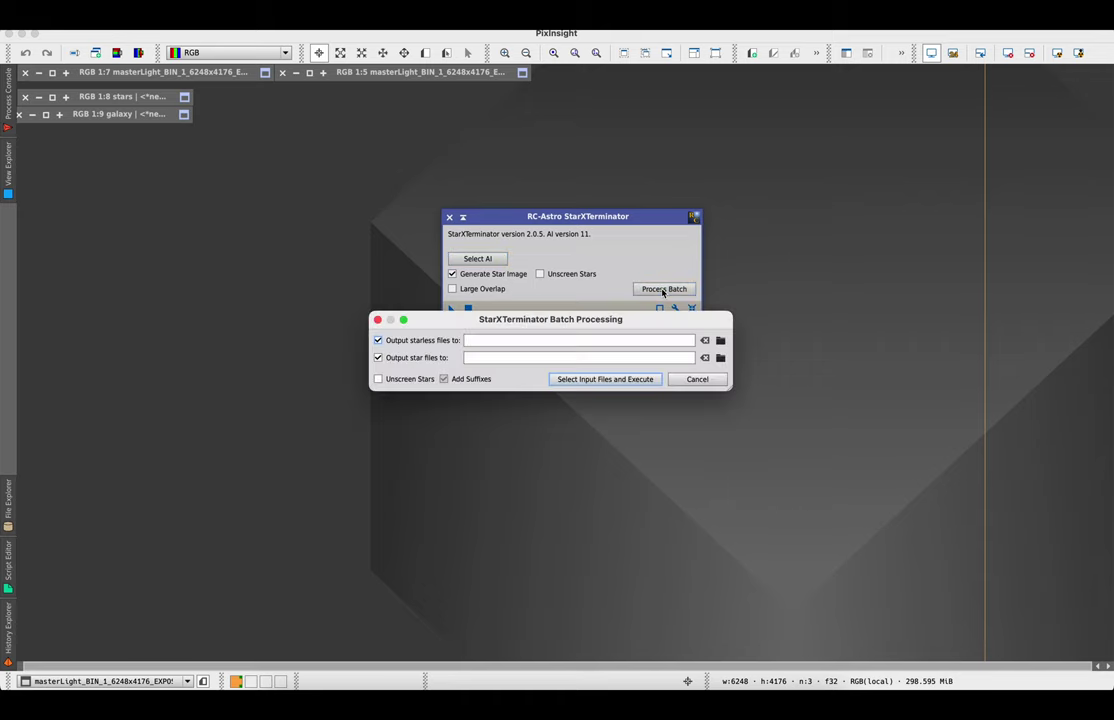
pyautogui.moveTo(636, 320); pyautogui.dragTo(574, 345)
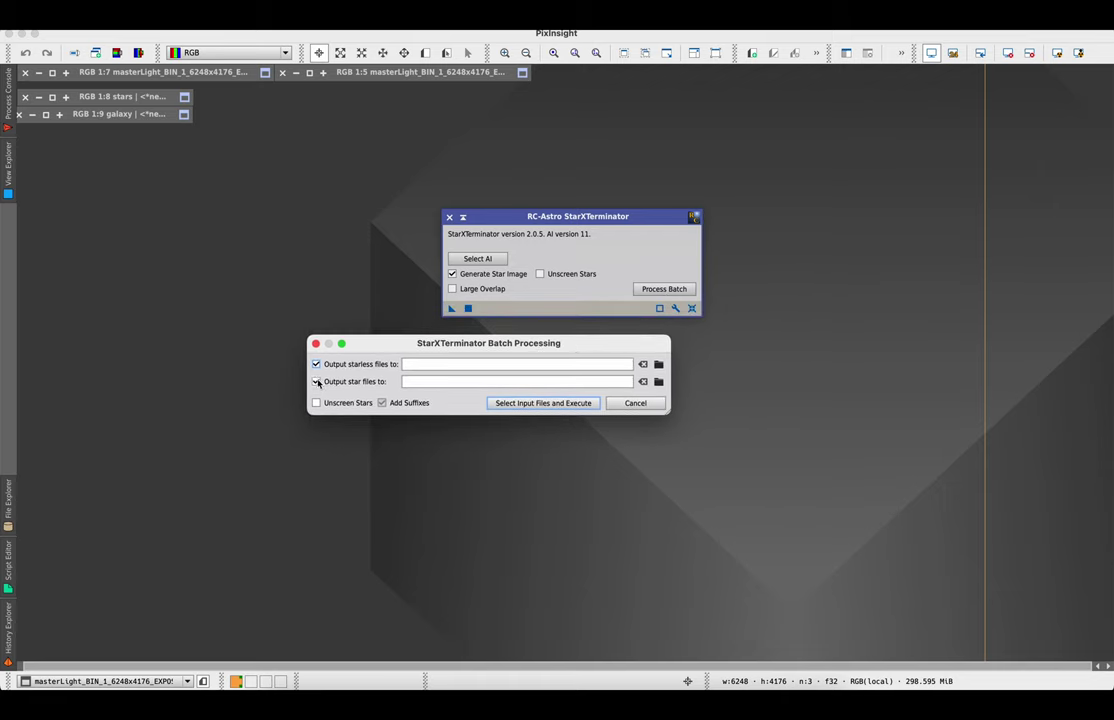
pyautogui.click(317, 382)
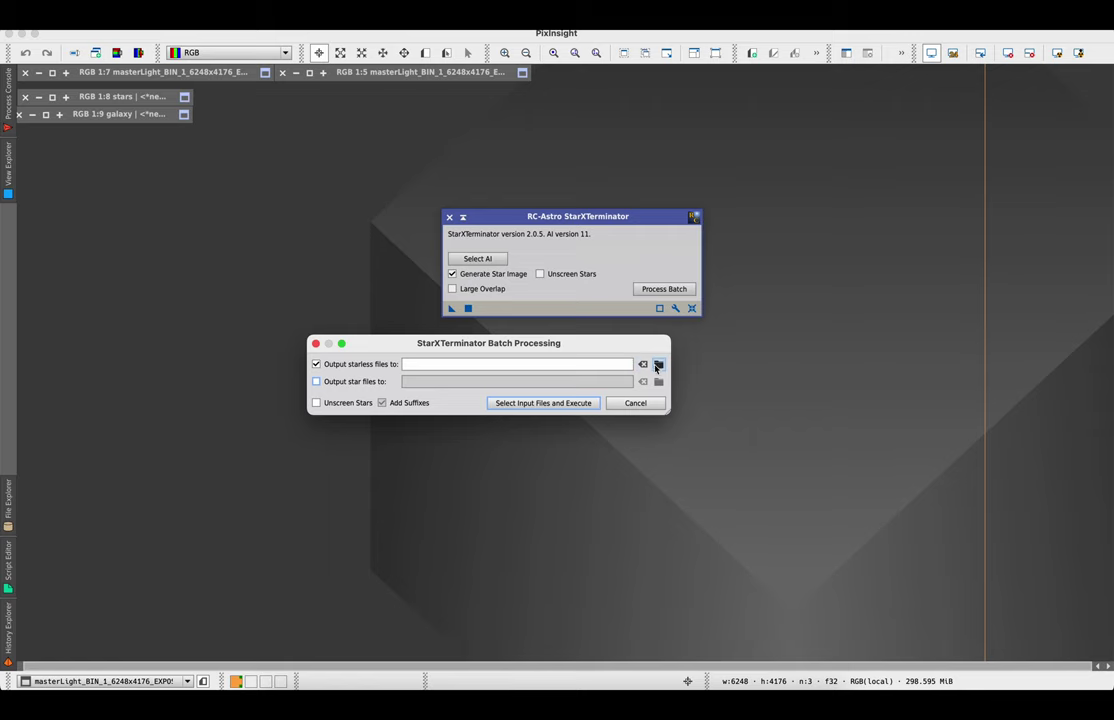
# - Browse the starless and newcometalign folders in Comet E3 Comanche for the starless output location, and close the batch setup without processing
pyautogui.click(658, 366)
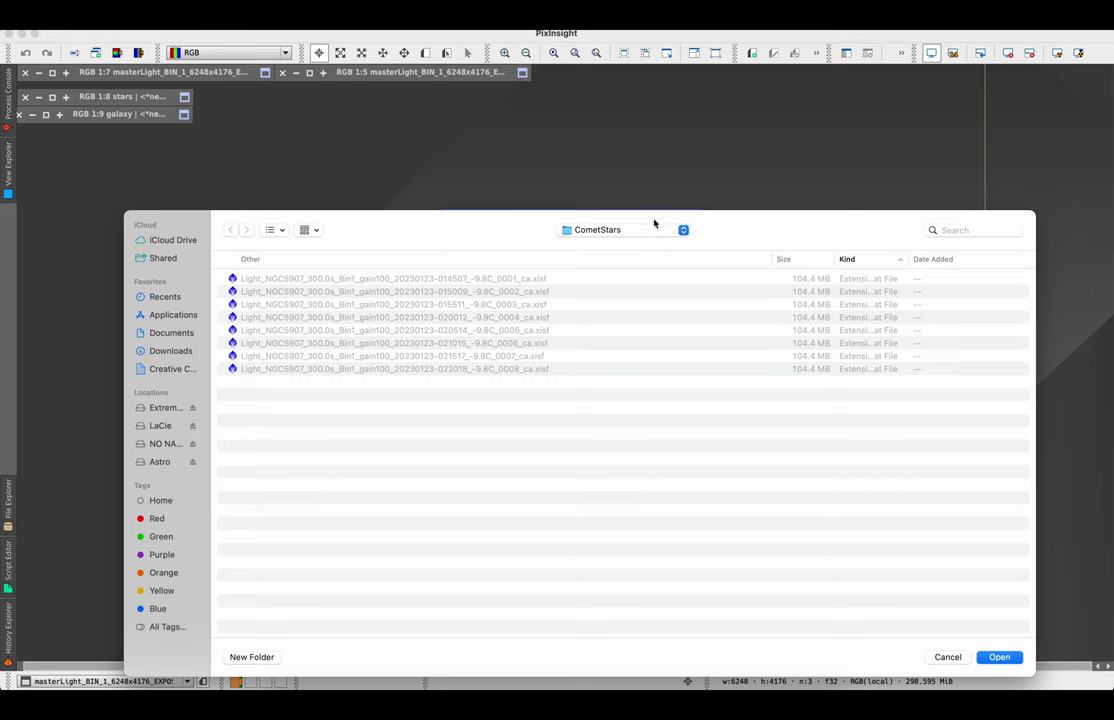
pyautogui.click(604, 231)
pyautogui.click(604, 260)
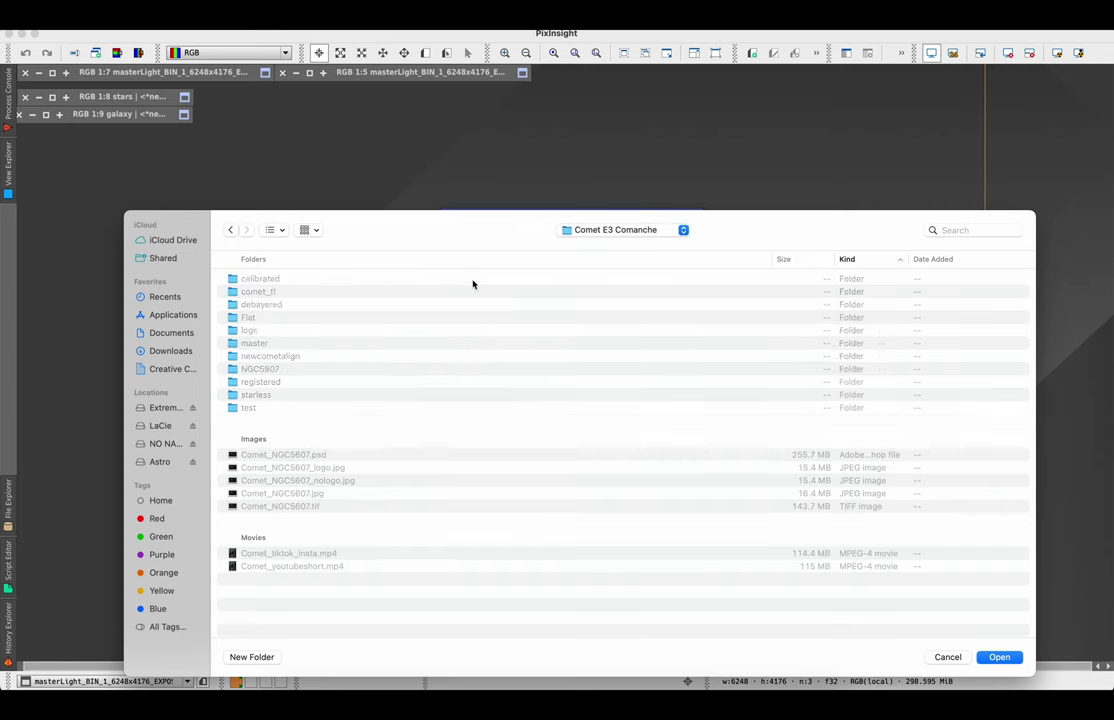
pyautogui.doubleClick(256, 395)
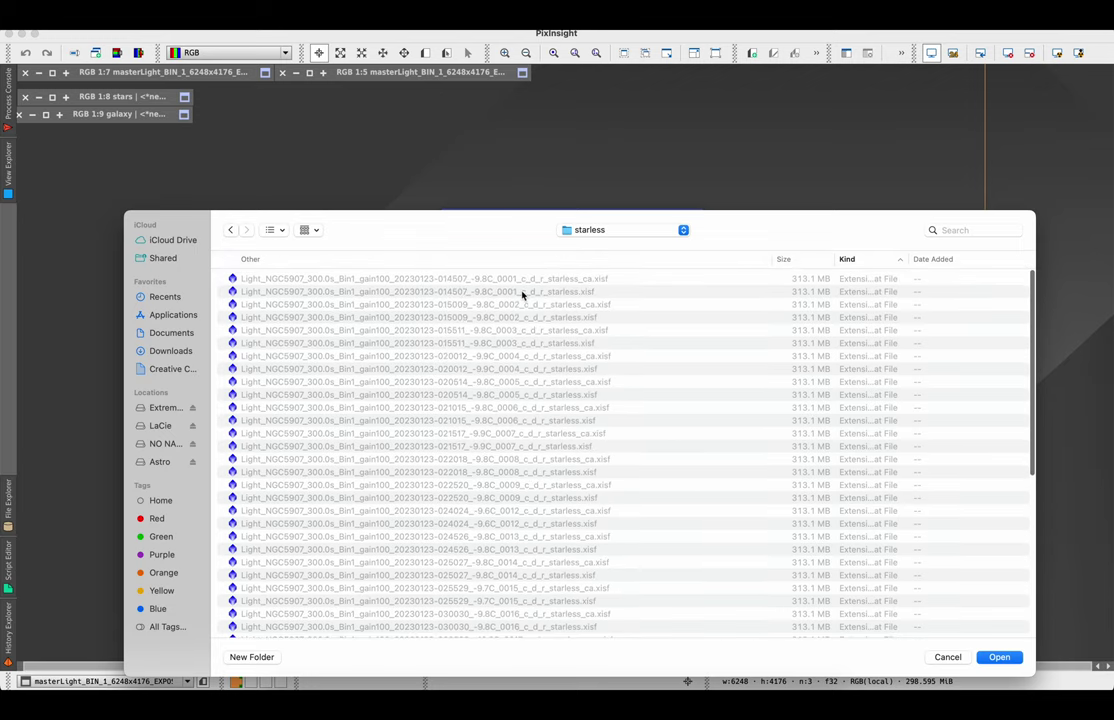
pyautogui.click(231, 230)
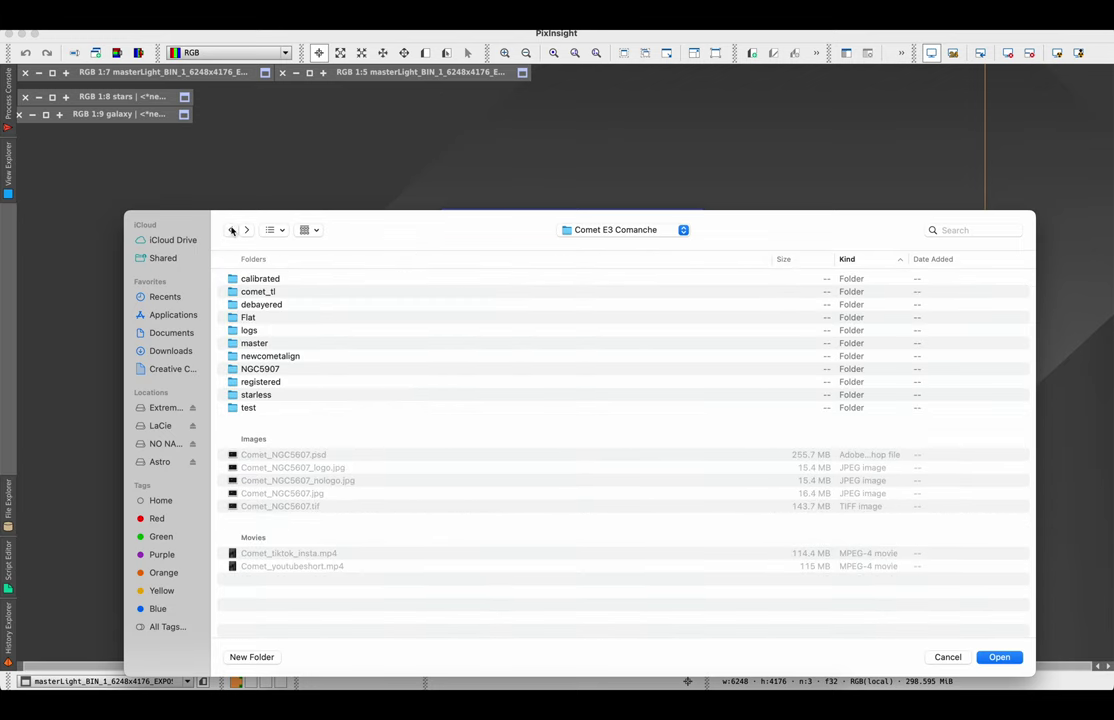
pyautogui.click(260, 360)
pyautogui.doubleClick(260, 358)
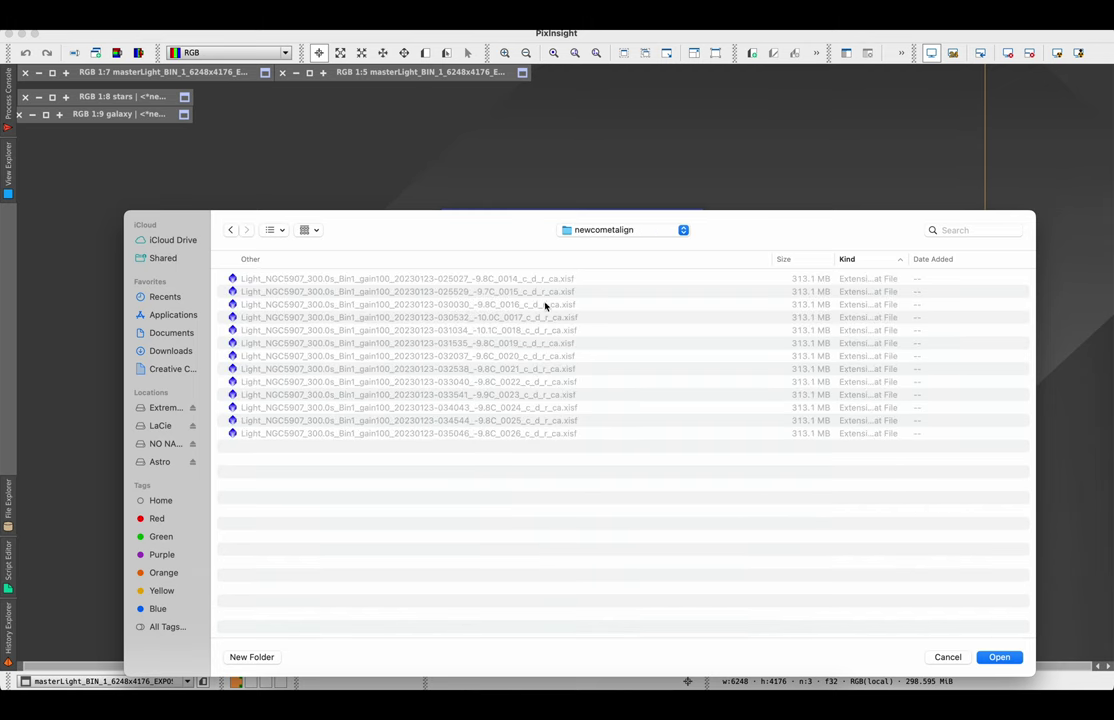
pyautogui.click(990, 657)
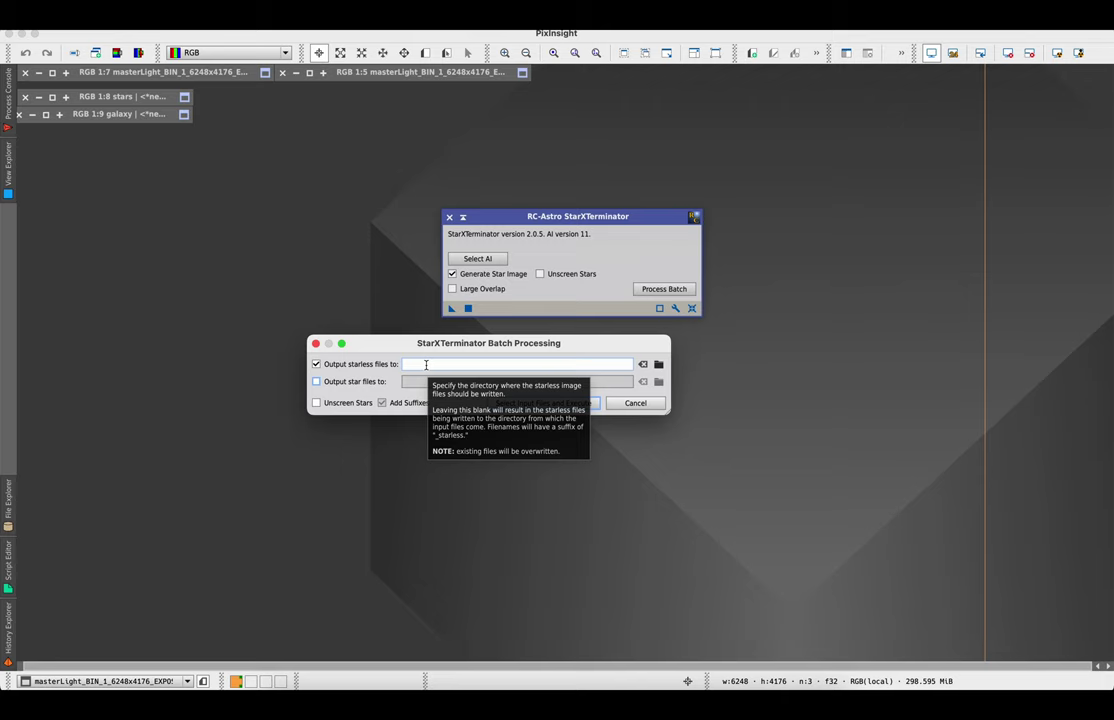
pyautogui.click(318, 347)
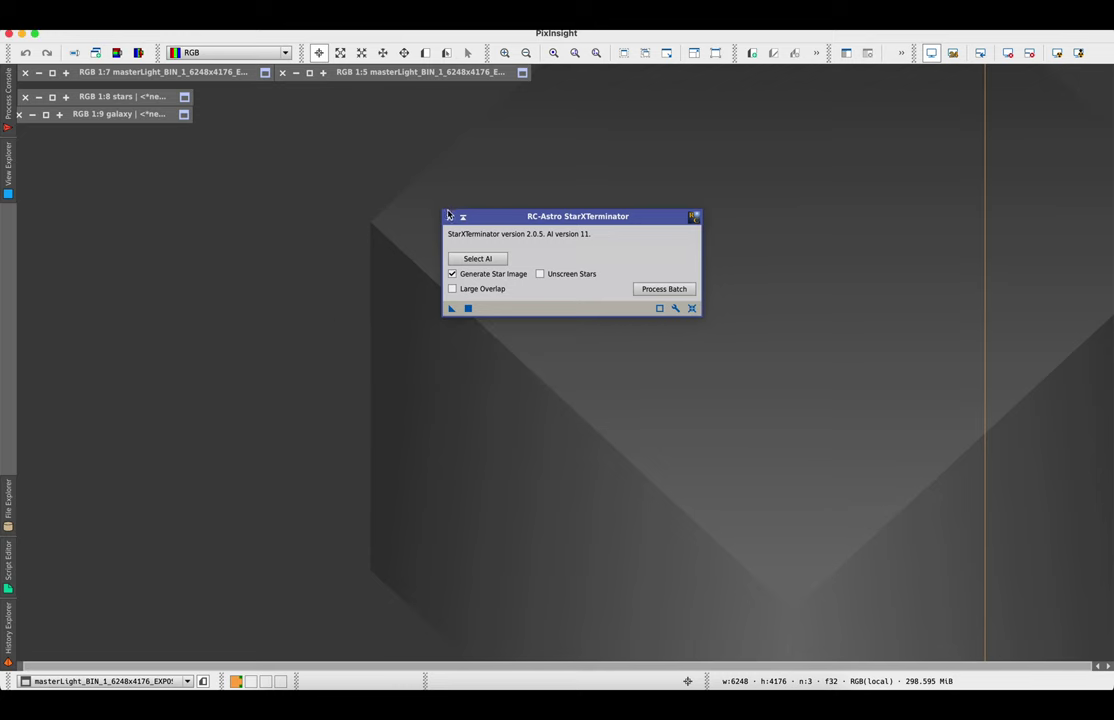
# - Open CometAlignment and add starless frames 0001 to 0008 from the starless folder as target frames, excluding the _ca versions
pyautogui.click(290, 14)
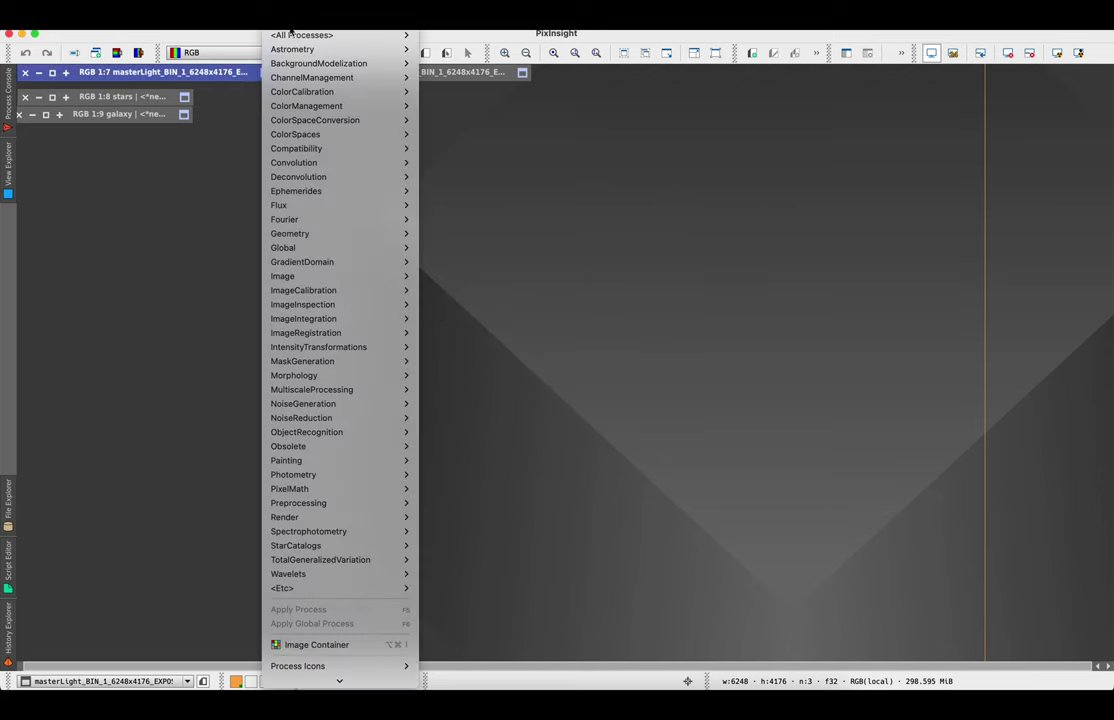
pyautogui.moveTo(298, 34)
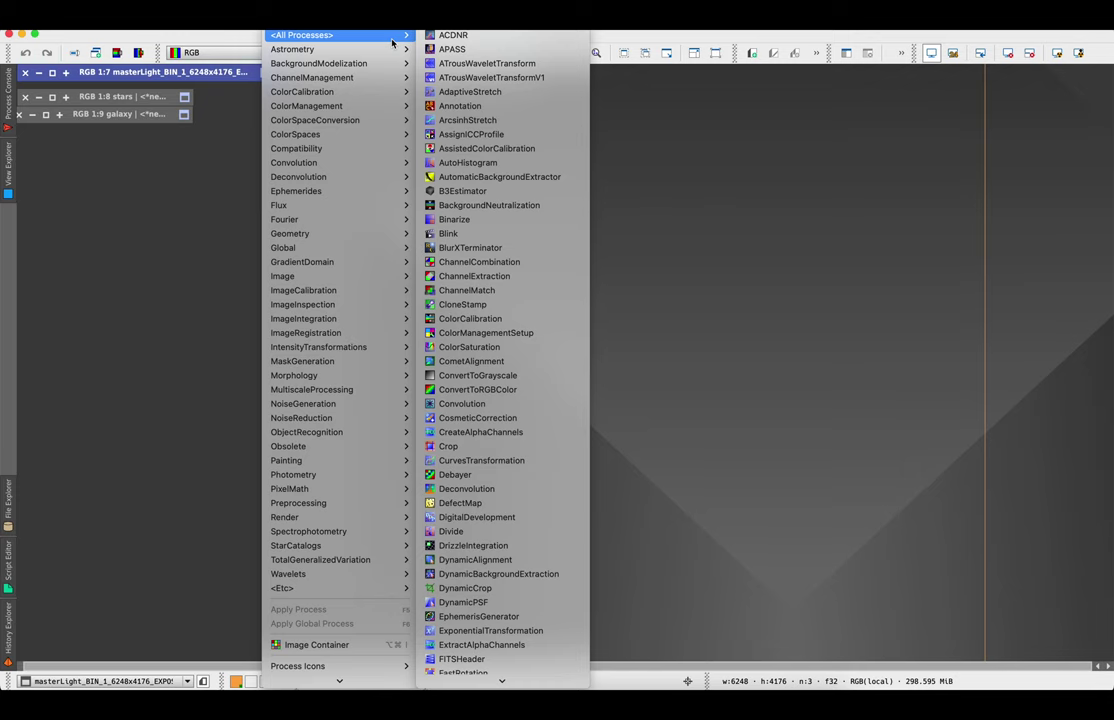
pyautogui.click(453, 362)
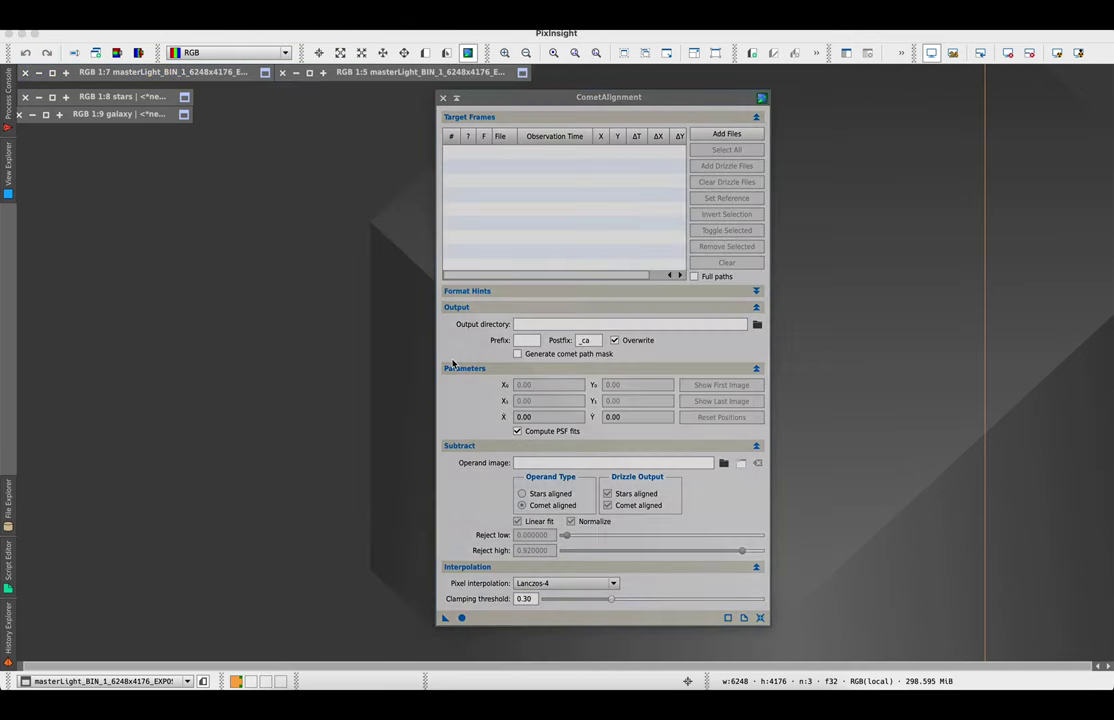
pyautogui.click(723, 137)
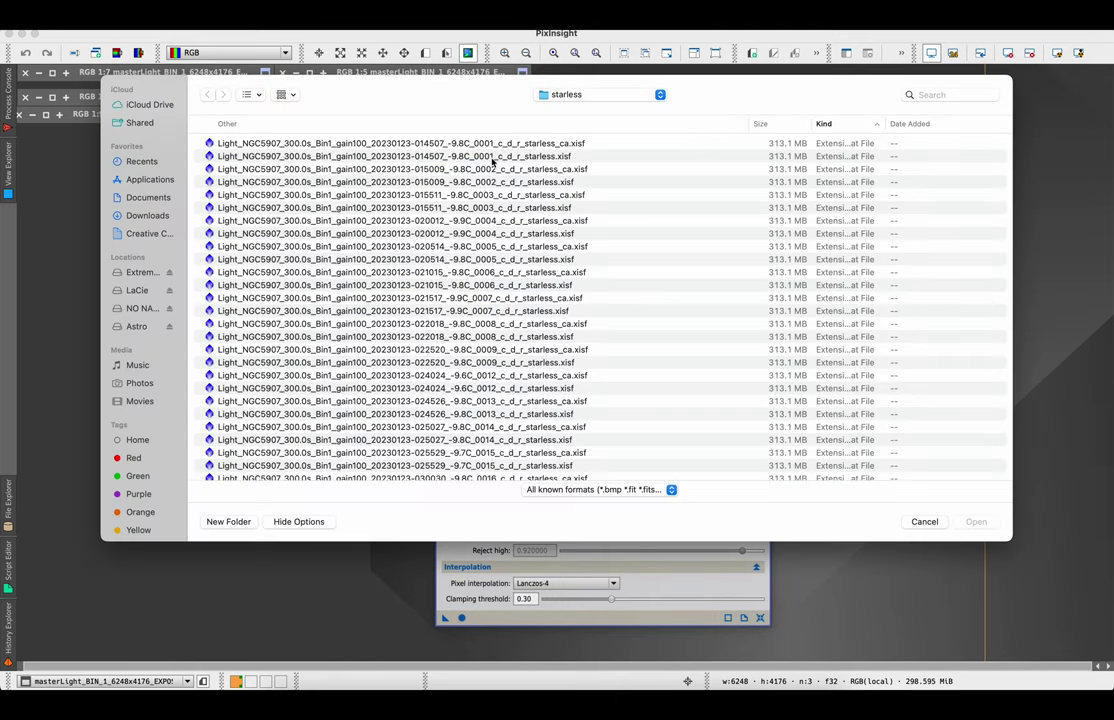
pyautogui.click(492, 157)
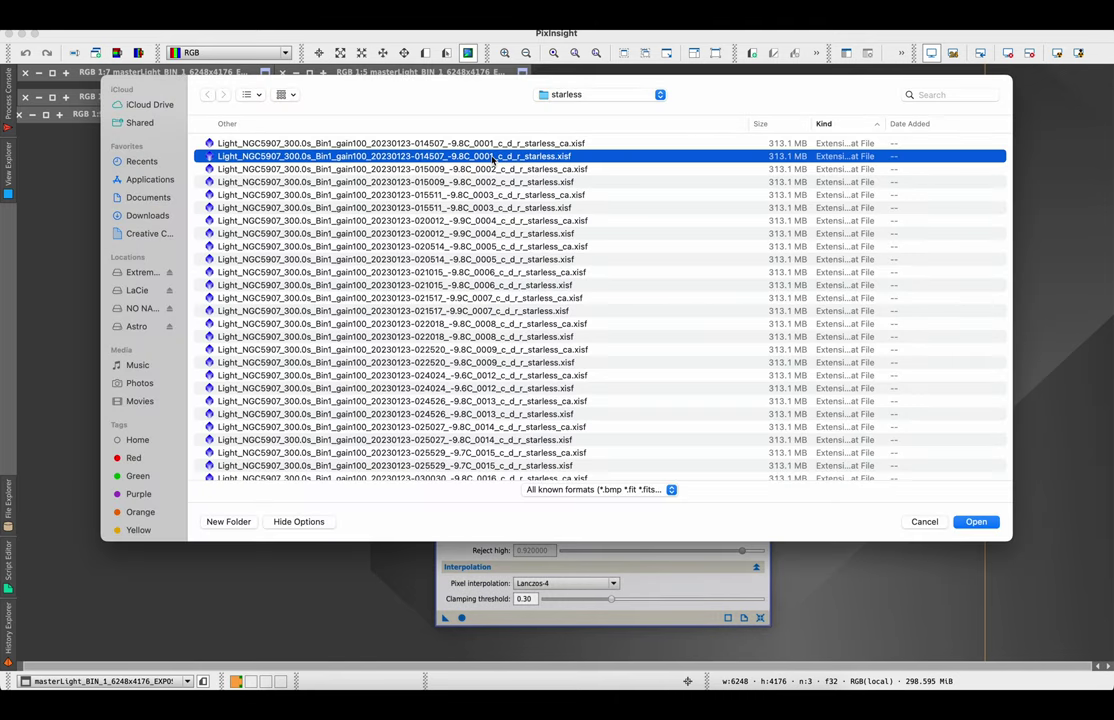
pyautogui.keyDown('super'); pyautogui.click(508, 183); pyautogui.keyUp('super')
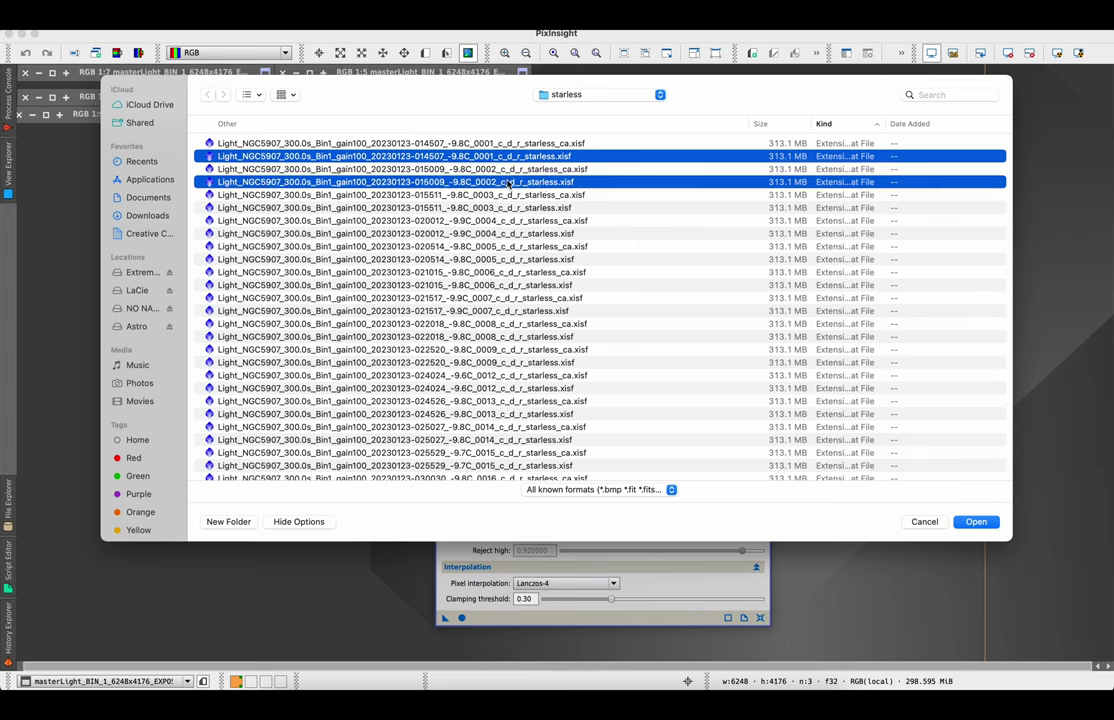
pyautogui.keyDown('super'); pyautogui.click(508, 208); pyautogui.keyUp('super')
pyautogui.keyDown('super'); pyautogui.click(507, 234); pyautogui.keyUp('super')
pyautogui.keyDown('super'); pyautogui.click(506, 260); pyautogui.keyUp('super')
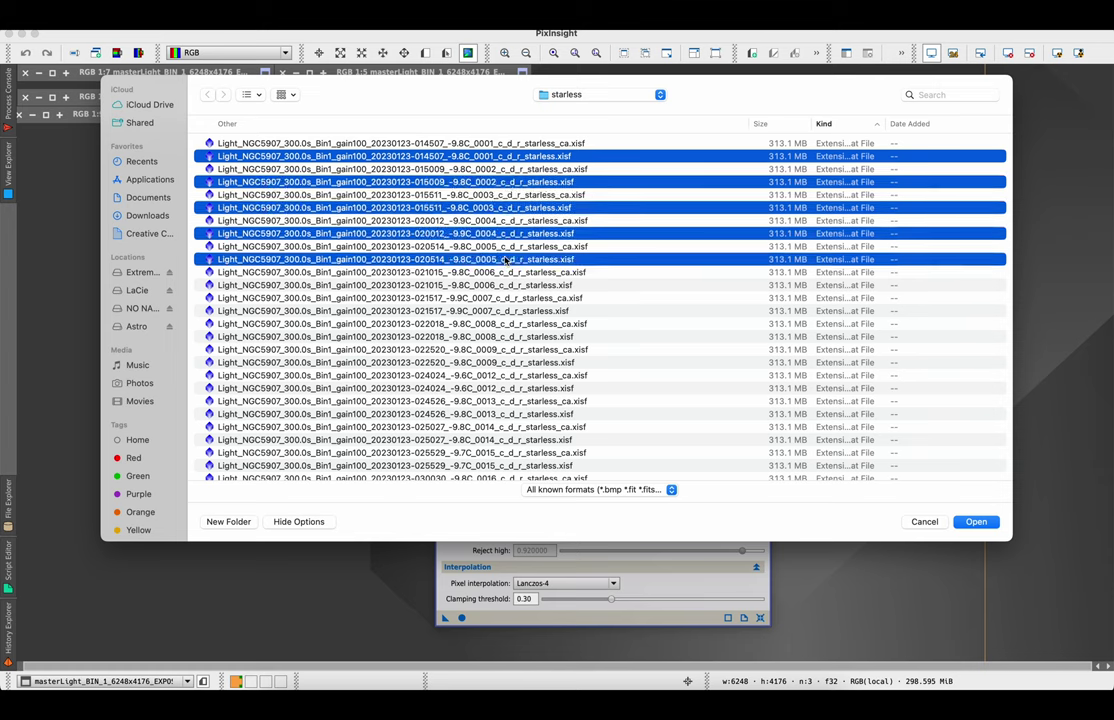
pyautogui.keyDown('super'); pyautogui.click(505, 286); pyautogui.keyUp('super')
pyautogui.keyDown('super'); pyautogui.click(503, 312); pyautogui.keyUp('super')
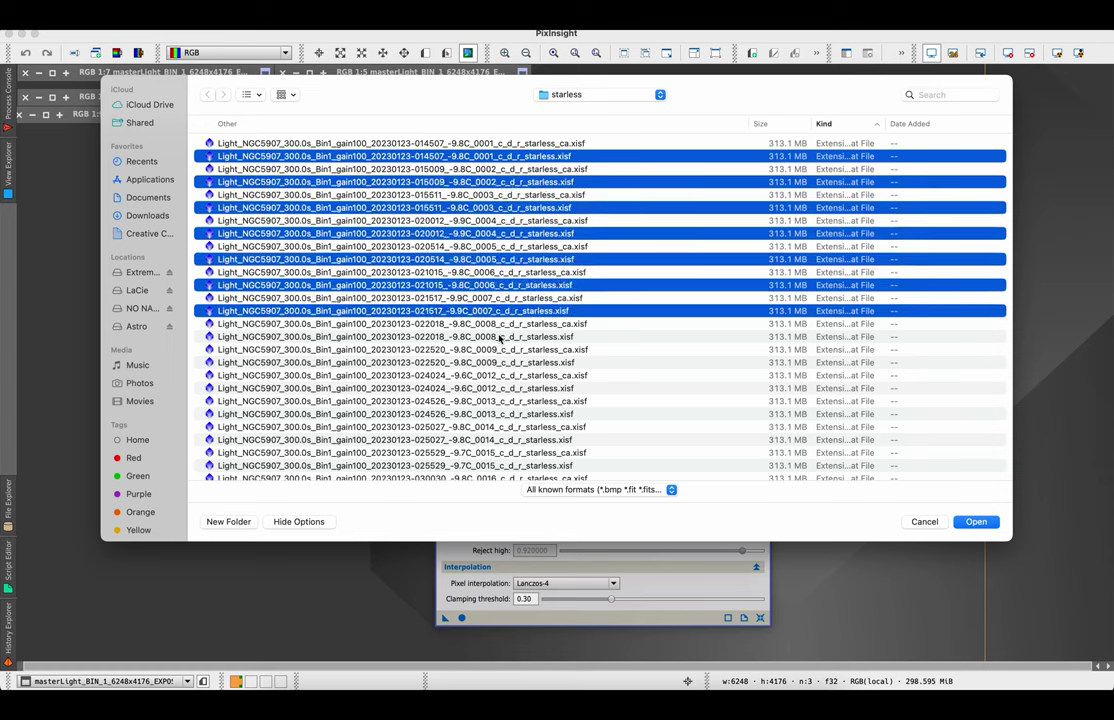
pyautogui.keyDown('super'); pyautogui.click(500, 337); pyautogui.keyUp('super')
pyautogui.keyDown('super'); pyautogui.click(500, 363); pyautogui.keyUp('super')
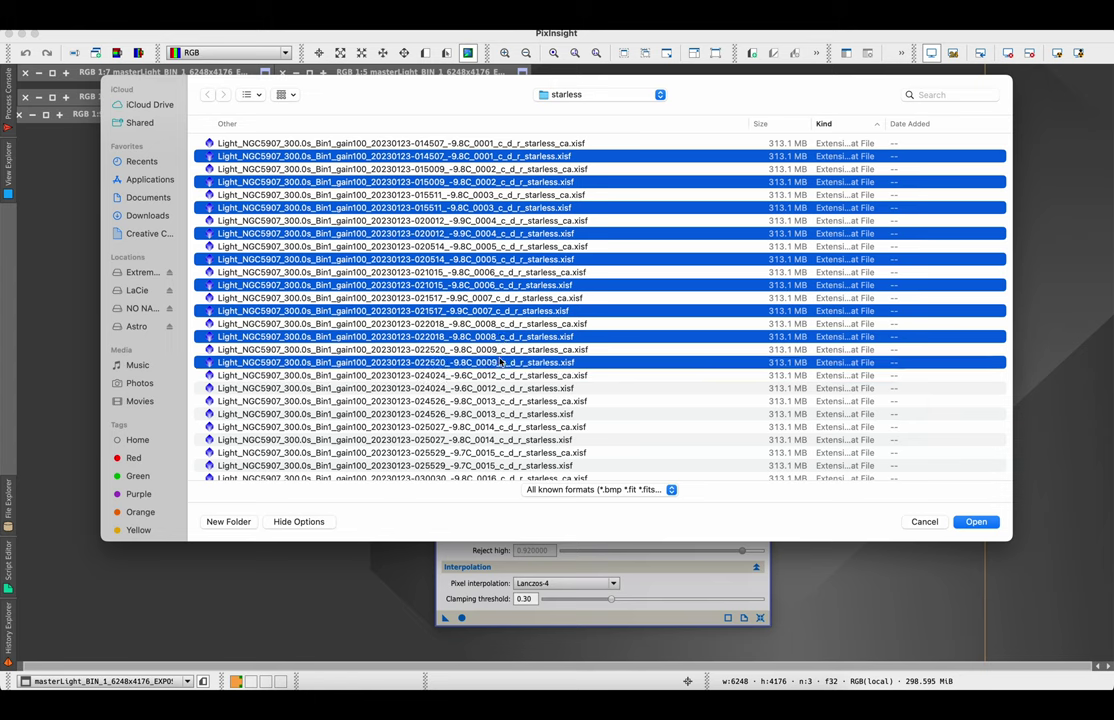
pyautogui.keyDown('super'); pyautogui.click(501, 364); pyautogui.keyUp('super')
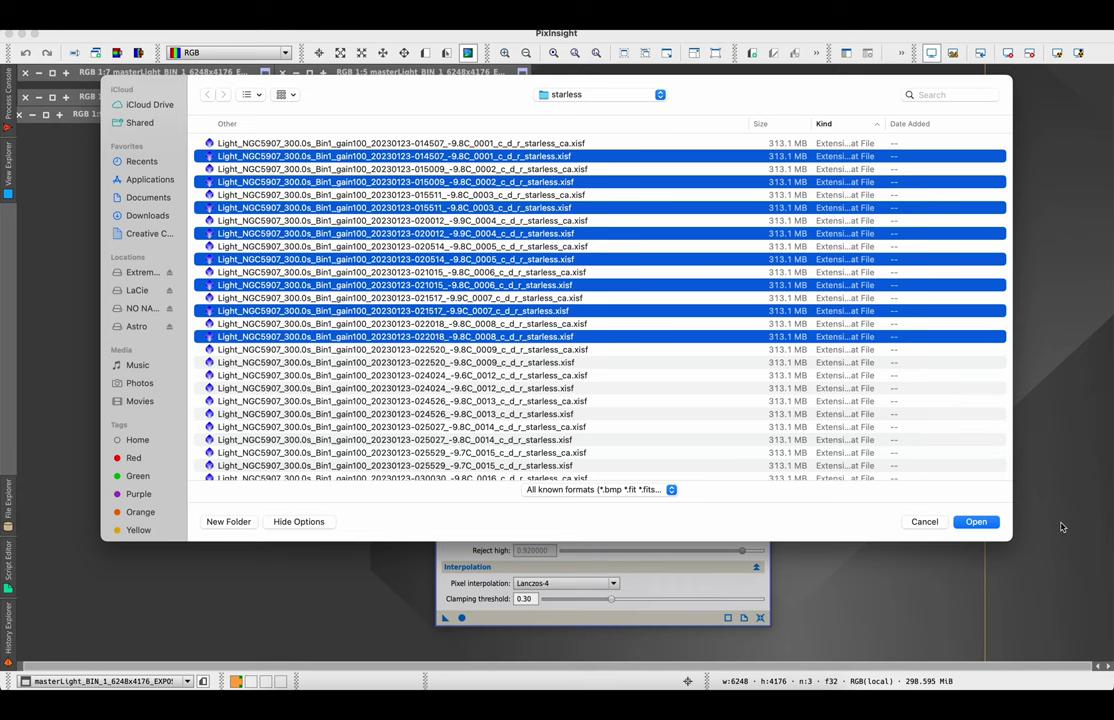
pyautogui.click(976, 521)
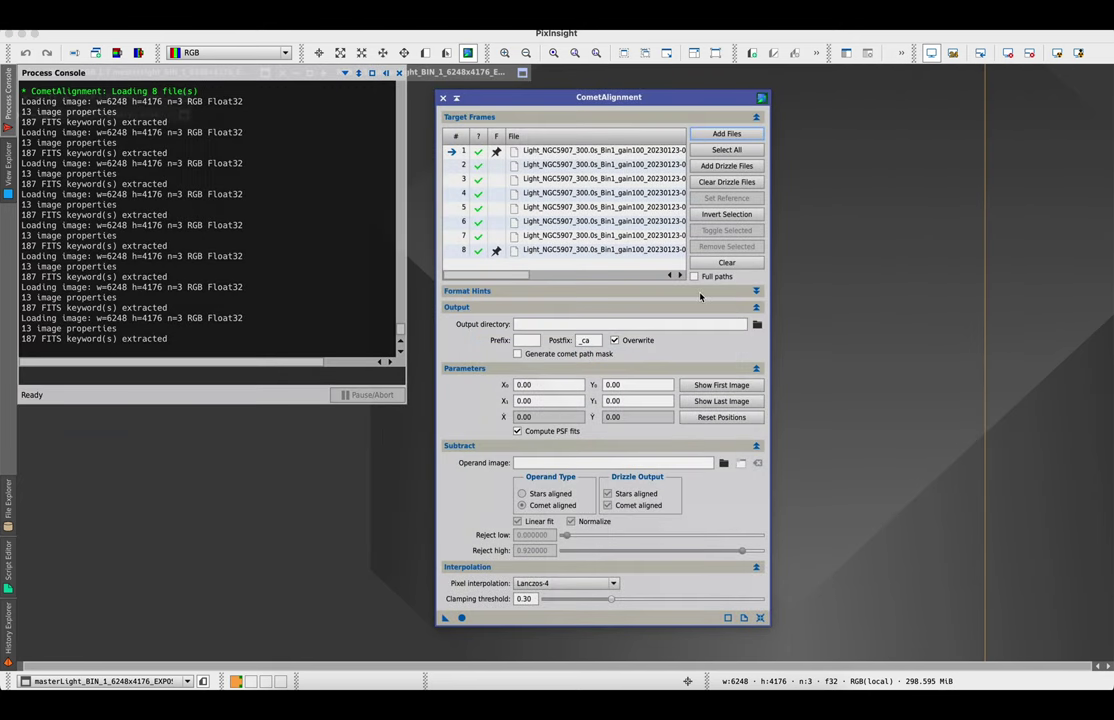
# - Show the first target frame, auto-stretch its display and mark the comet's nucleus as the starting position, about X 2000, Y 1550
pyautogui.click(697, 386)
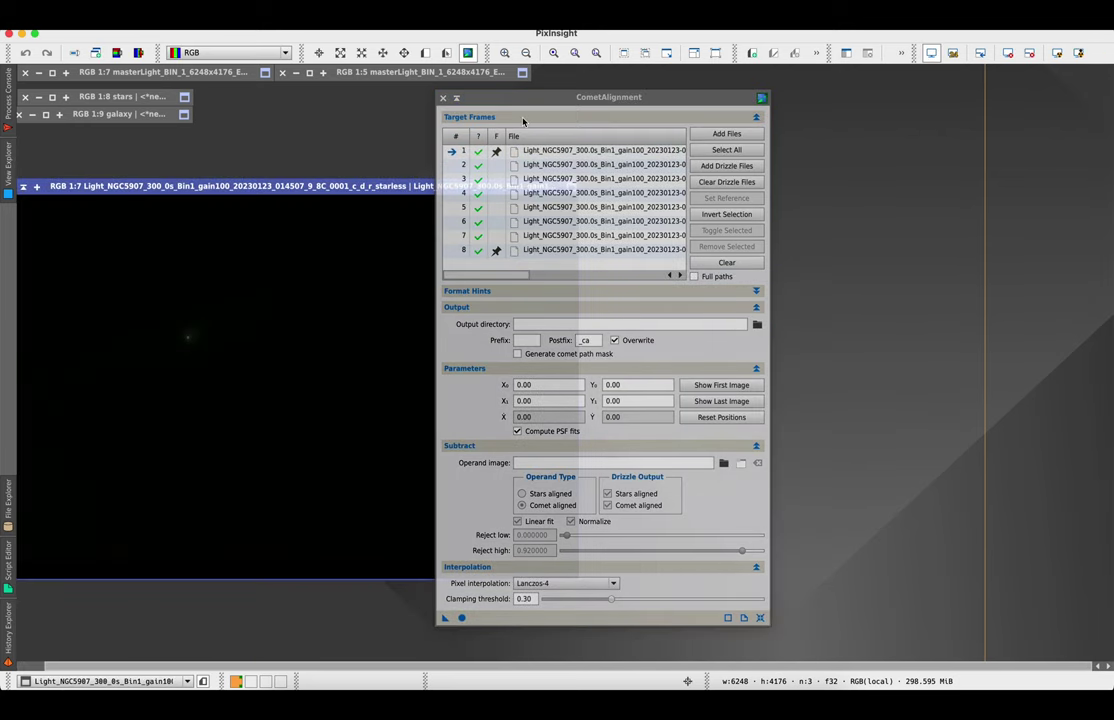
pyautogui.moveTo(516, 107); pyautogui.dragTo(684, 114)
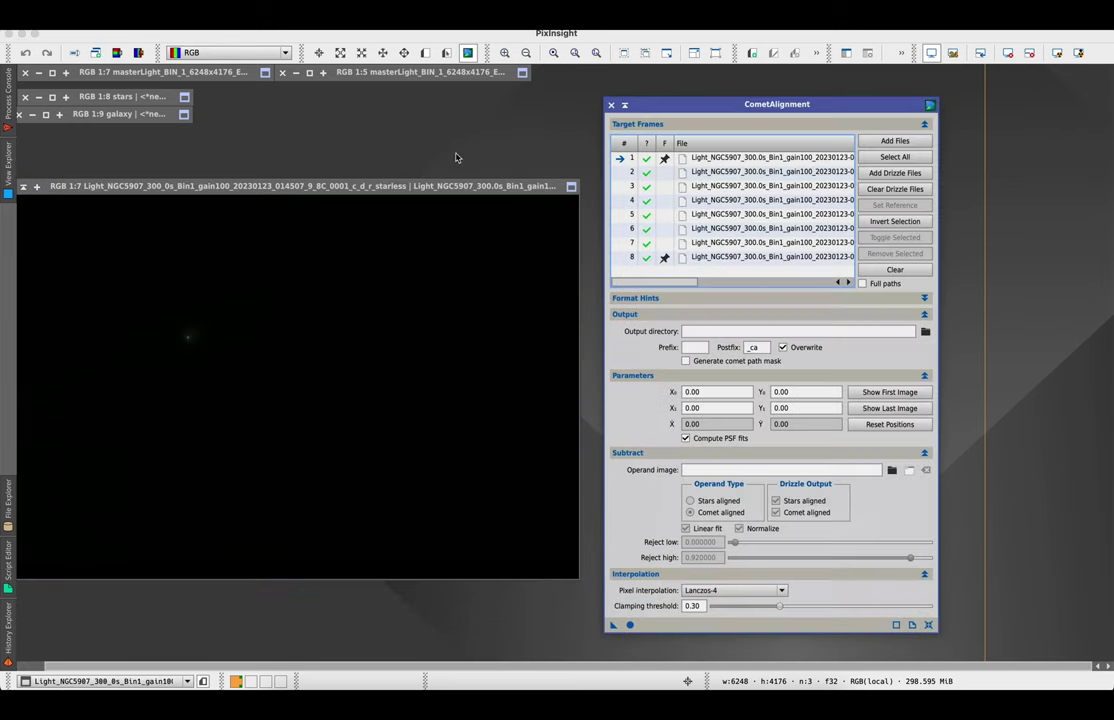
pyautogui.moveTo(469, 184); pyautogui.dragTo(464, 157)
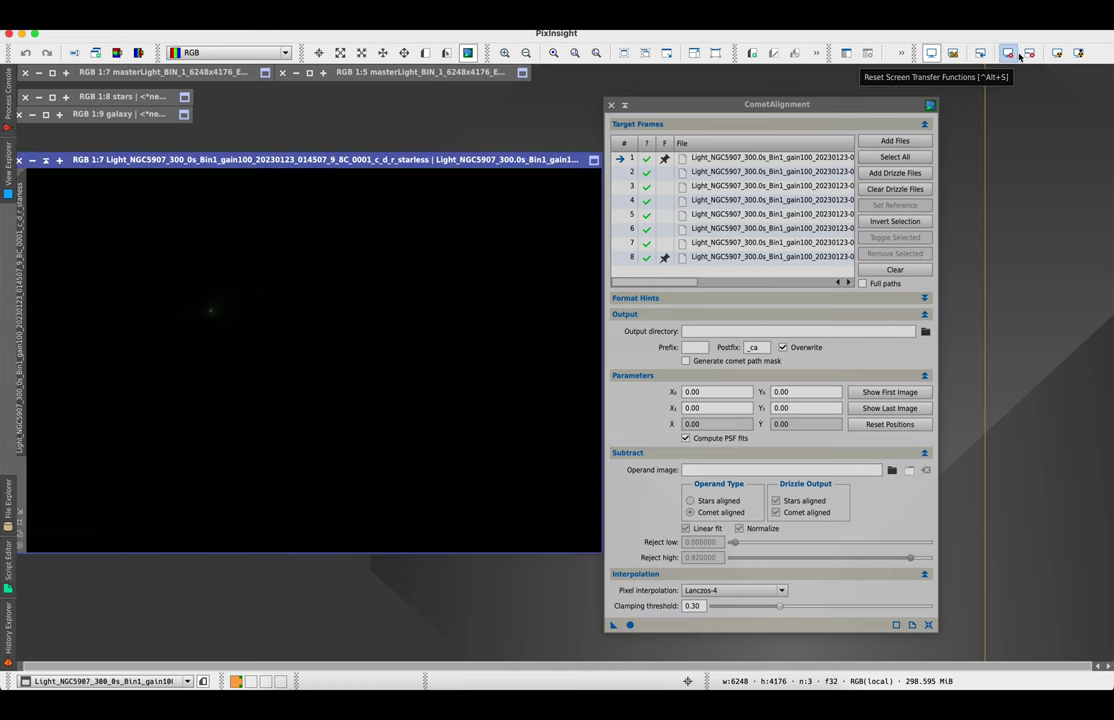
pyautogui.click(1057, 53)
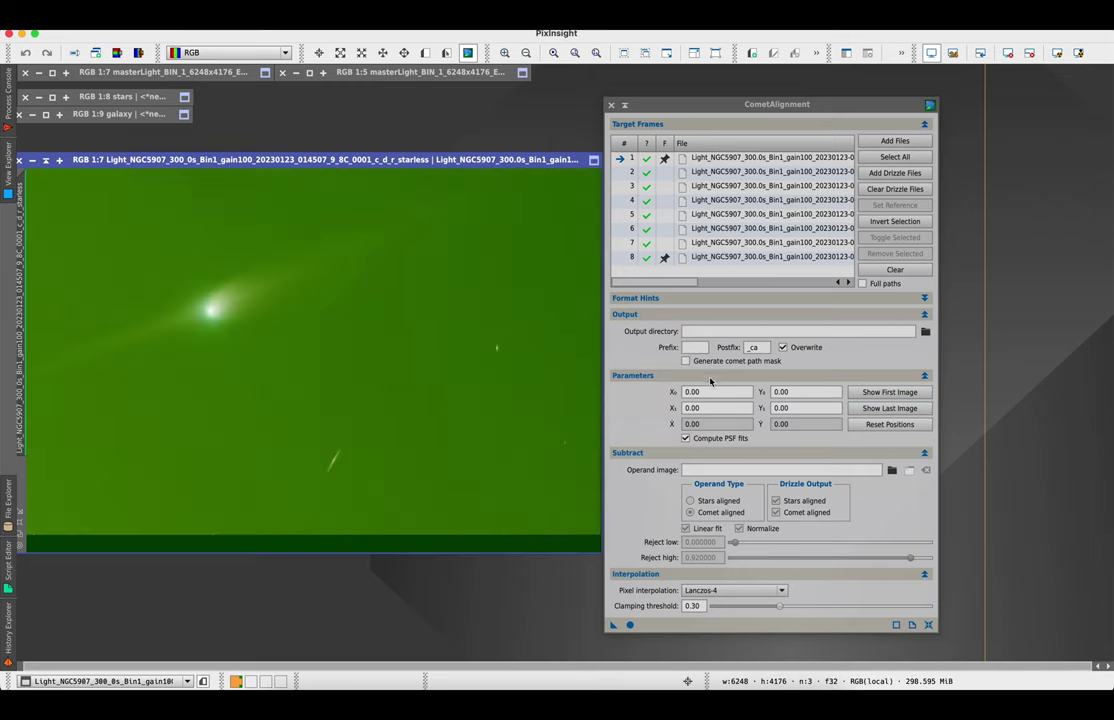
pyautogui.click(210, 311)
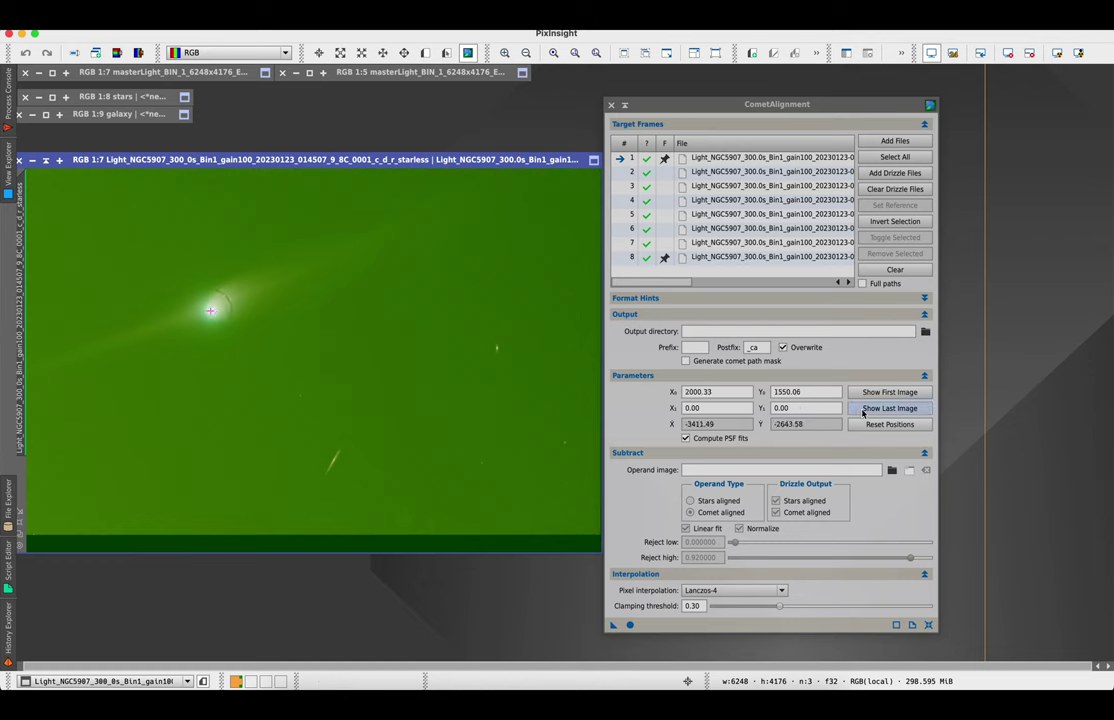
# - Show the last target frame, auto-stretch its display and mark the comet's nucleus as the end position, about X 2058, Y 1414
pyautogui.click(863, 410)
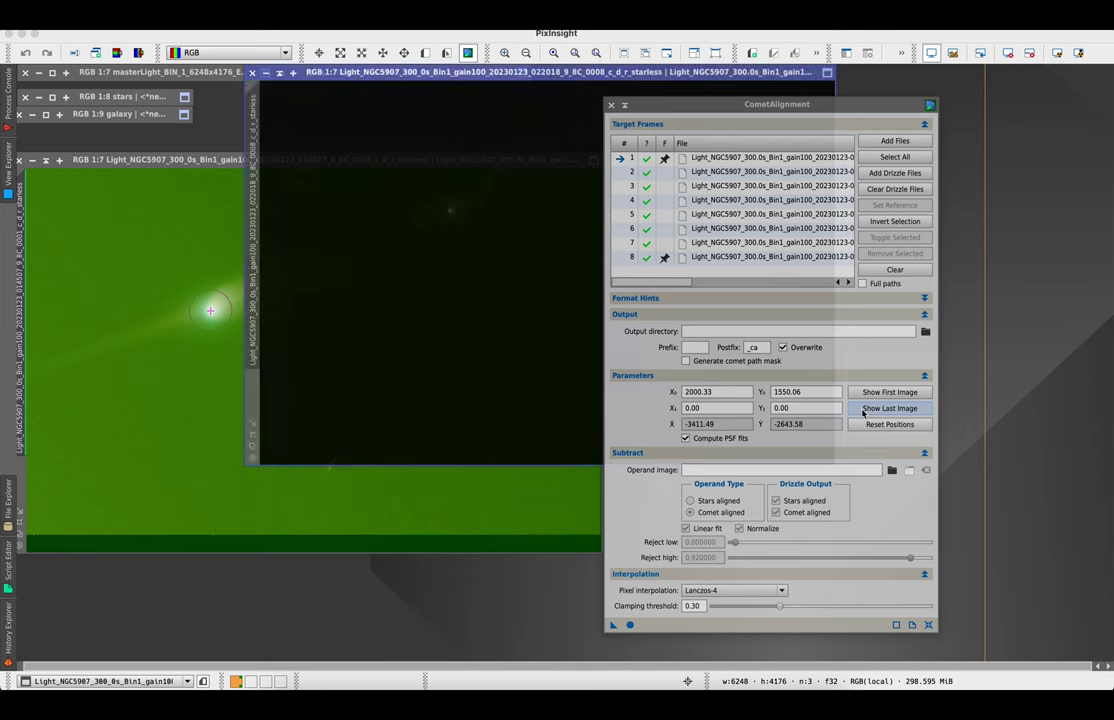
pyautogui.click(1054, 56)
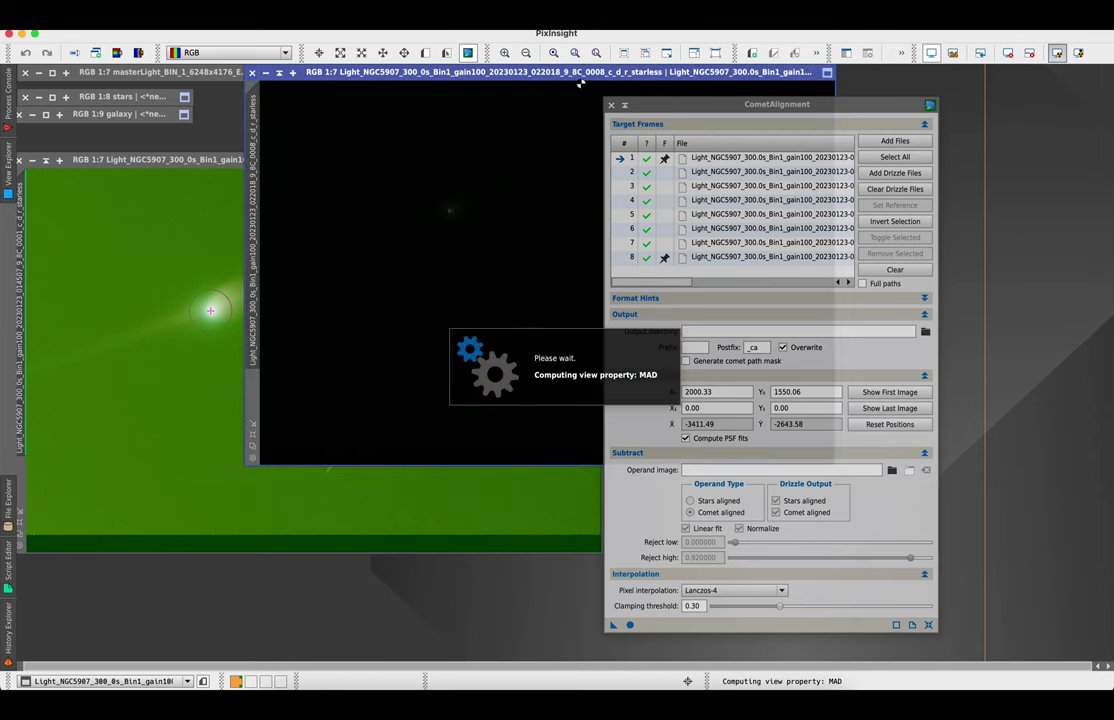
pyautogui.moveTo(579, 80); pyautogui.dragTo(379, 233)
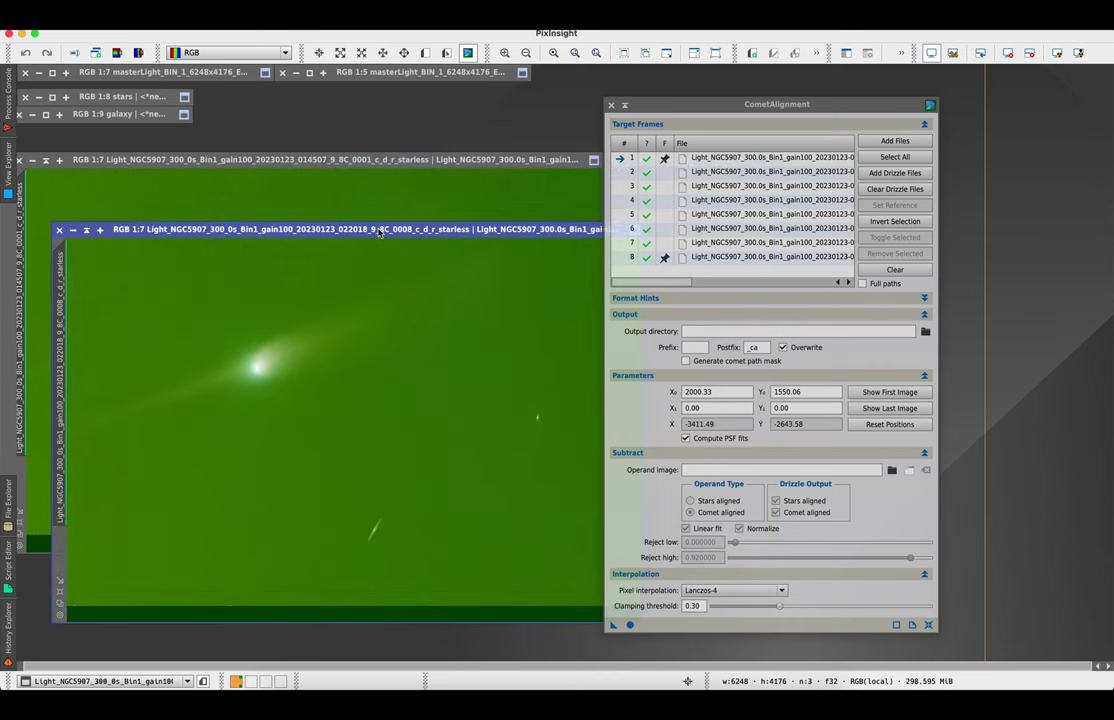
pyautogui.click(256, 368)
pyautogui.click(923, 331)
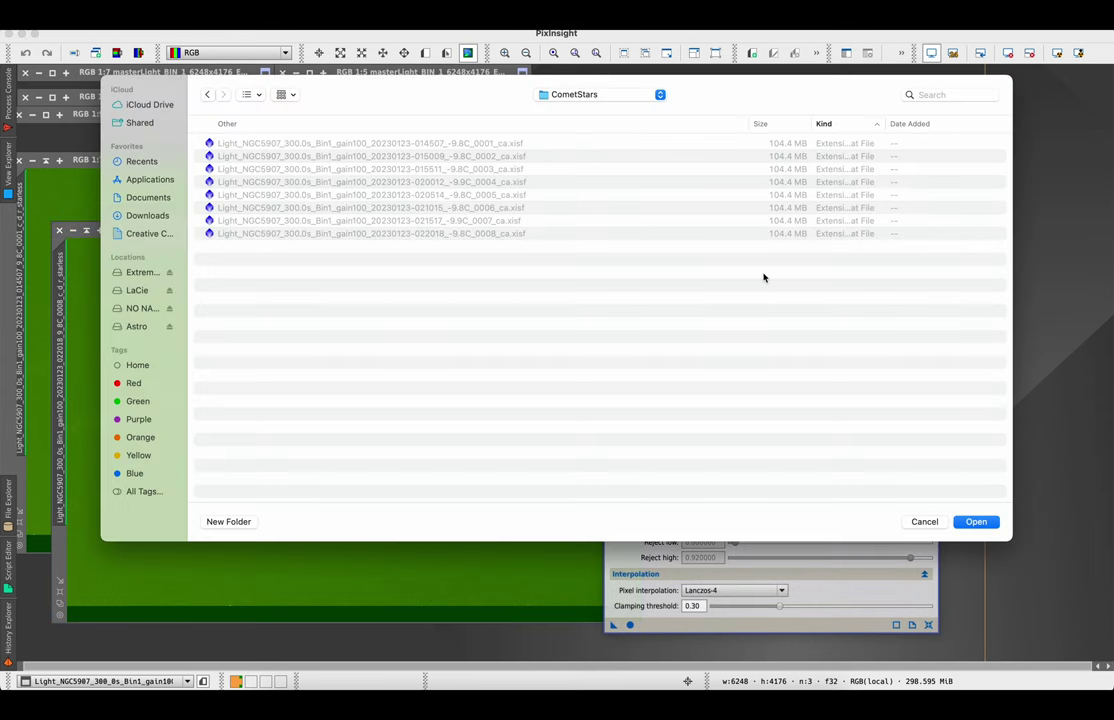
pyautogui.click(612, 96)
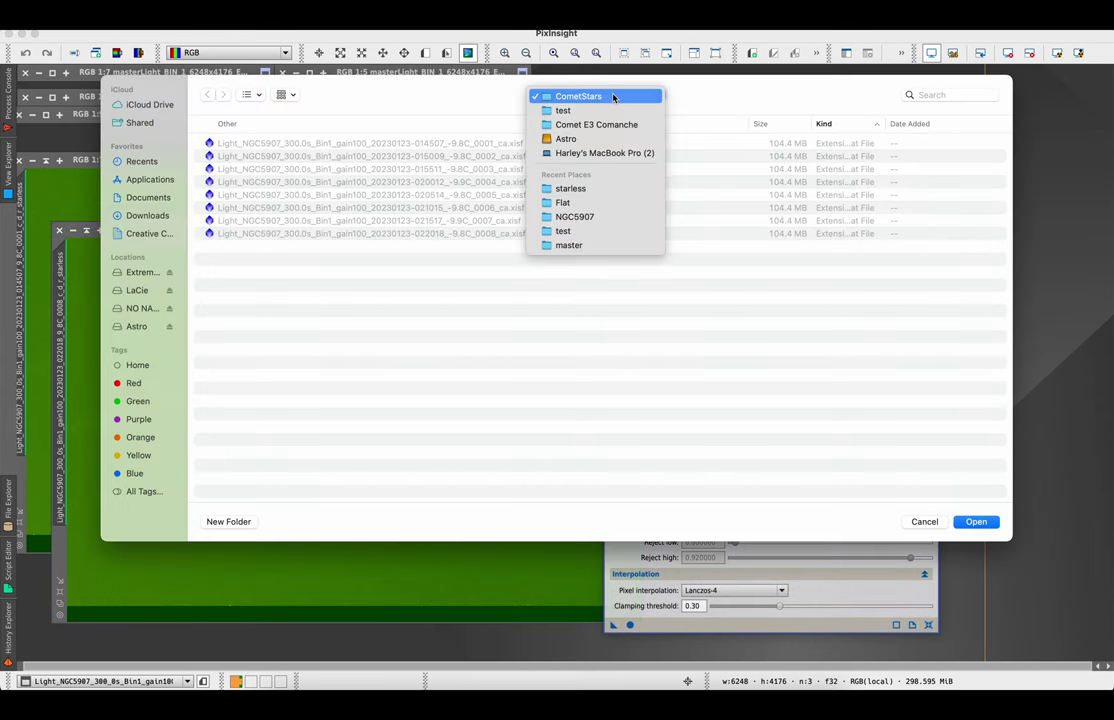
pyautogui.click(917, 522)
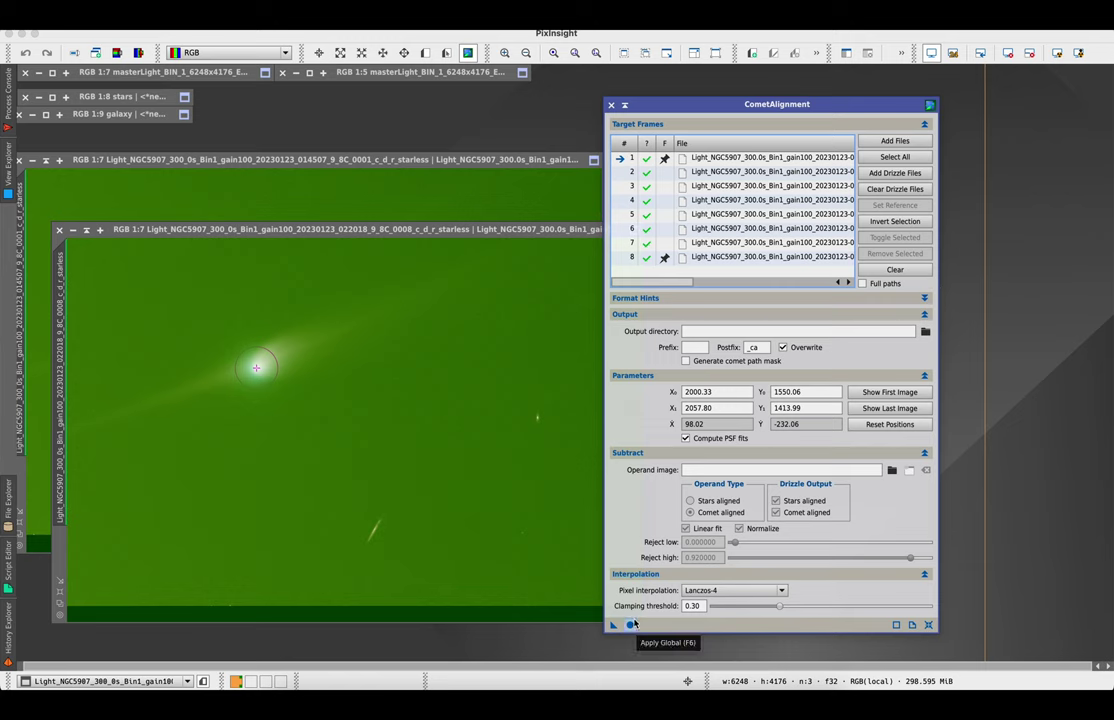
# - Close CometAlignment without running it, and close the image of the last target frame
pyautogui.click(611, 105)
pyautogui.click(59, 229)
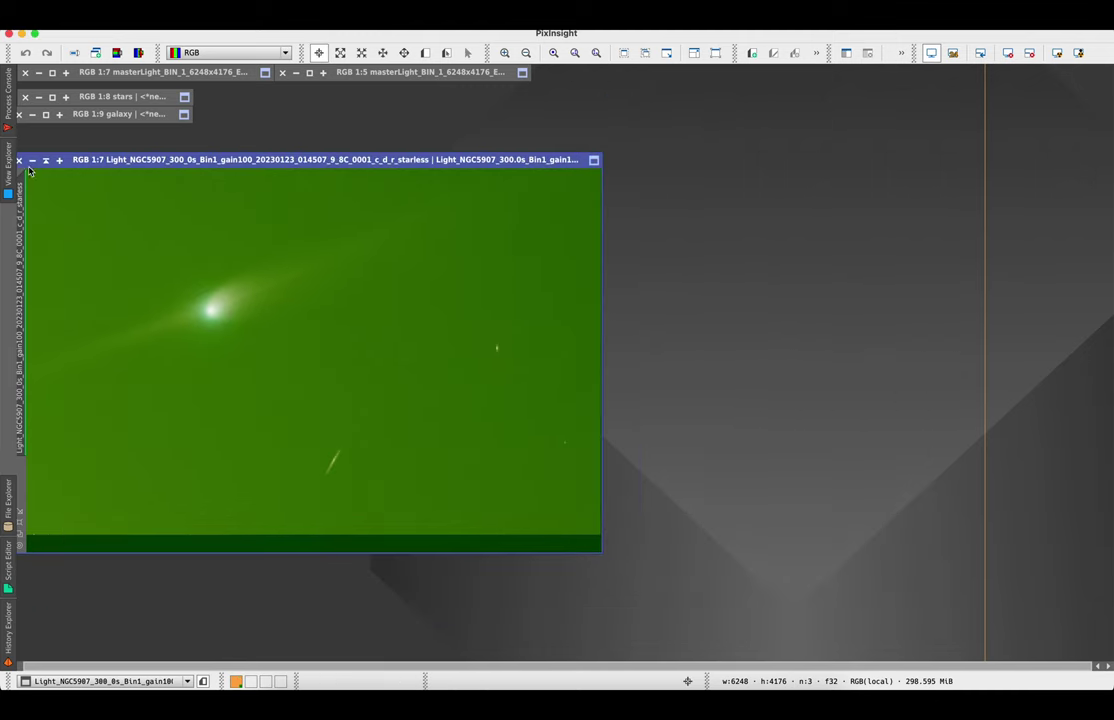
# - Close the image of the first target frame and open the ImageIntegration process
pyautogui.click(18, 159)
pyautogui.click(92, 14)
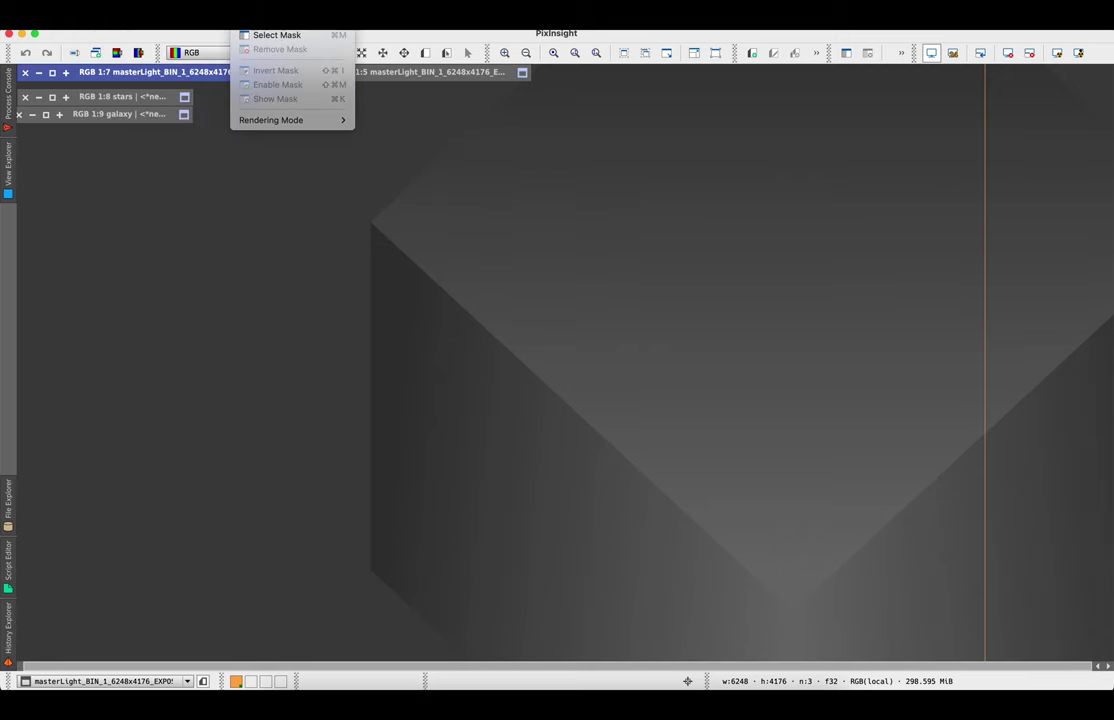
pyautogui.moveTo(285, 14)
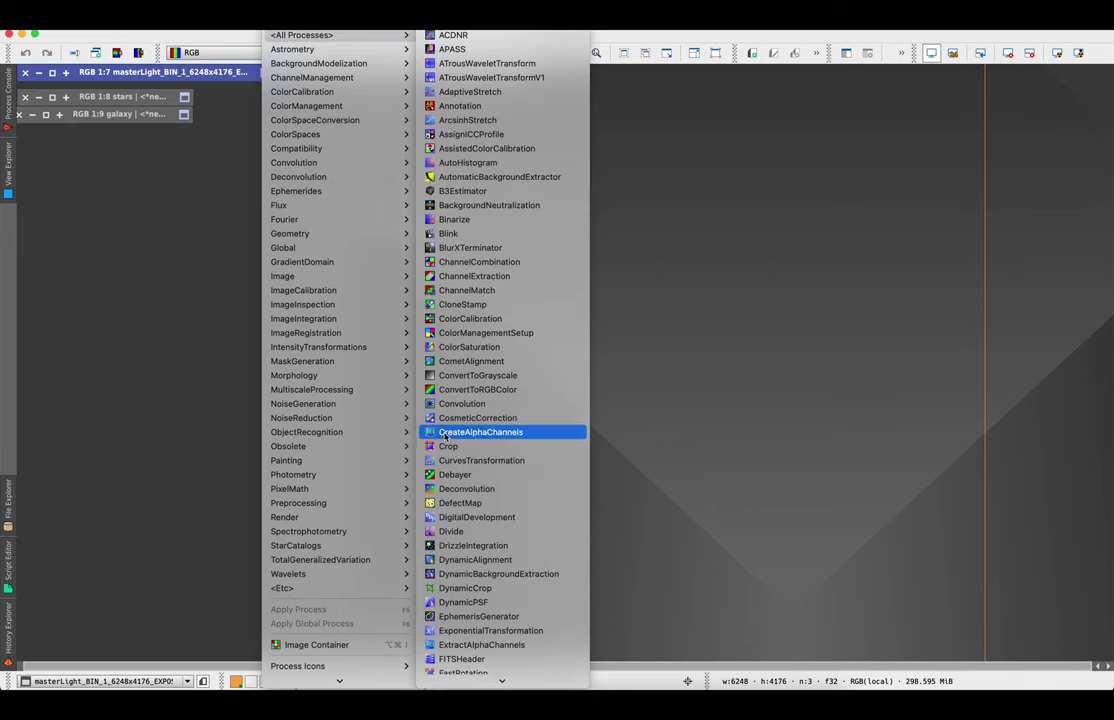
pyautogui.scroll(-10, 449, 463)
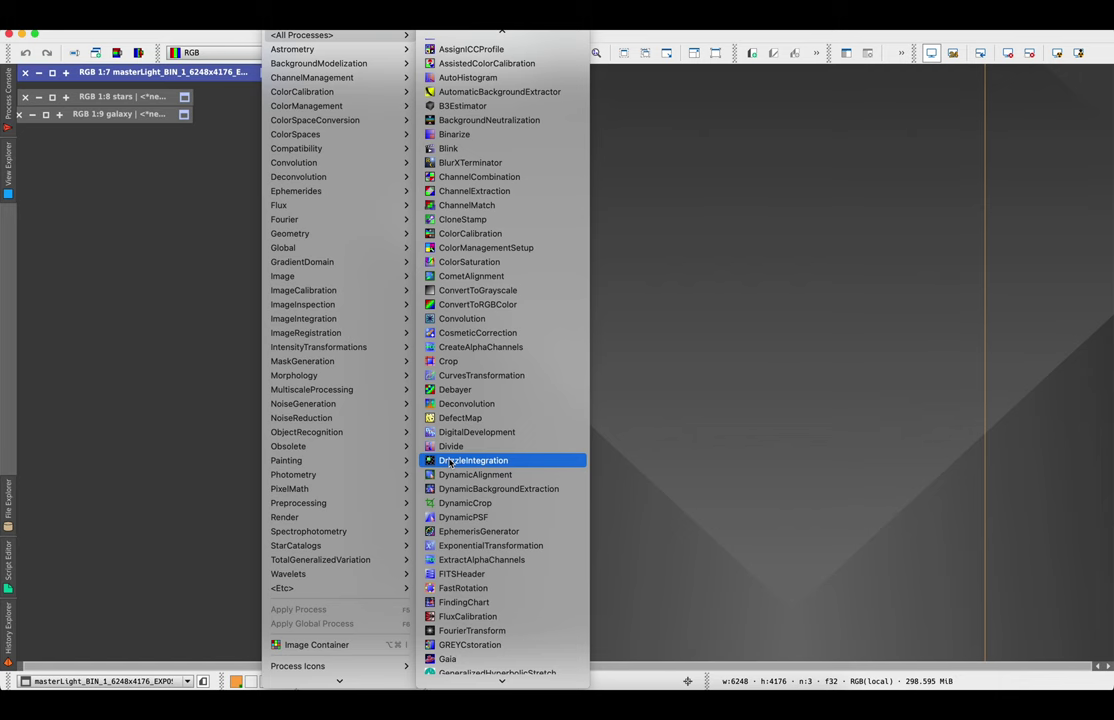
pyautogui.scroll(-2, 449, 463)
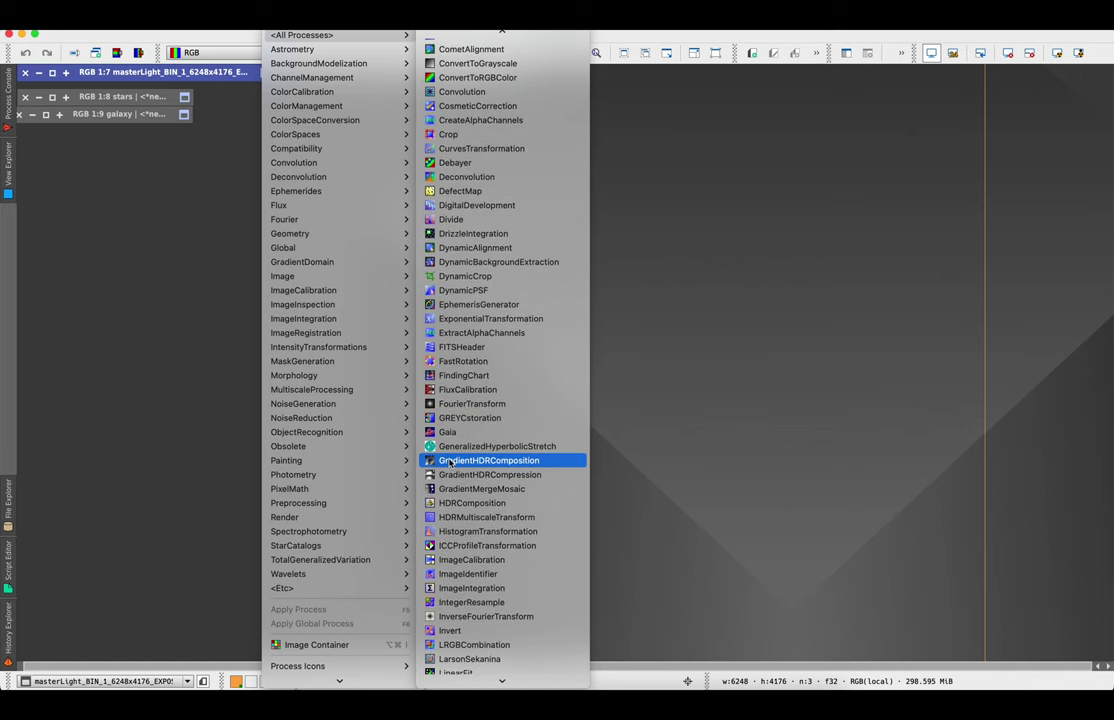
pyautogui.click(457, 589)
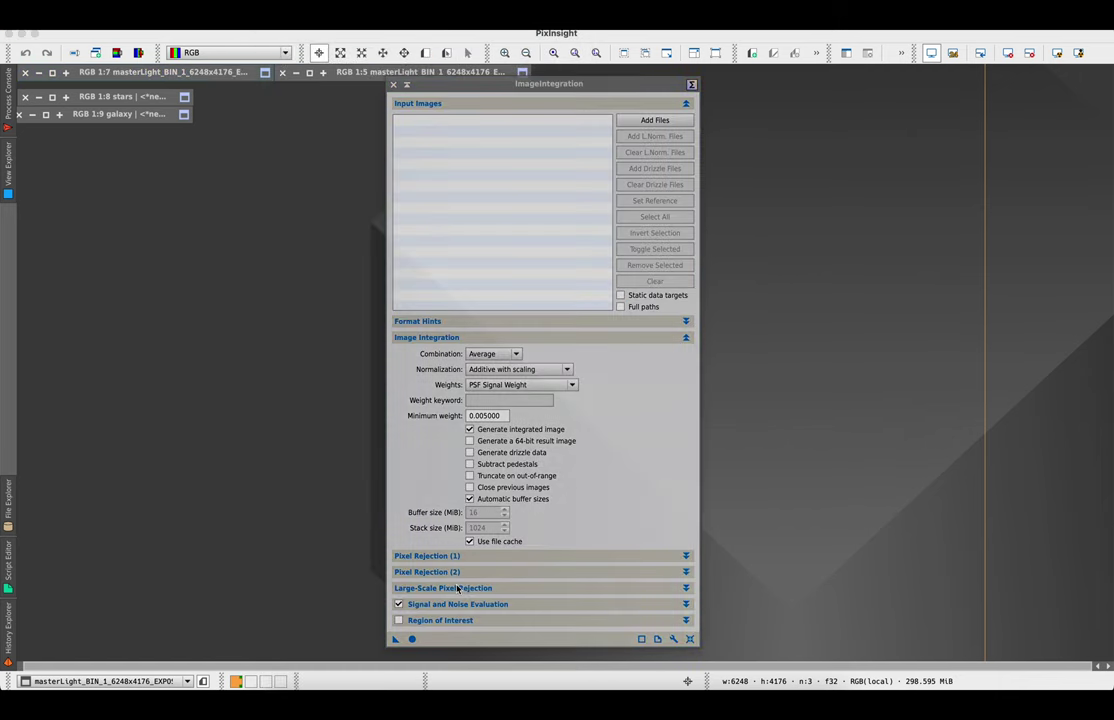
# - Add the eight NGC5907 light frames from 014507 to 022018, stored within the Comet E3 Comanche folder, as input images
pyautogui.click(652, 120)
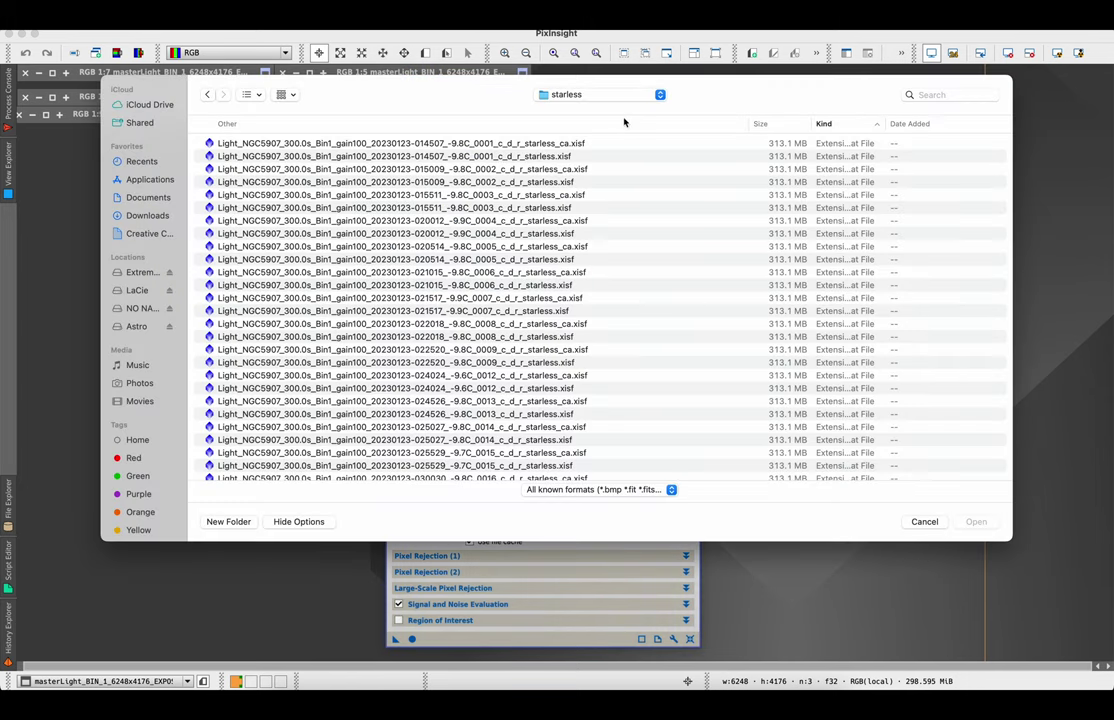
pyautogui.click(593, 97)
pyautogui.click(590, 107)
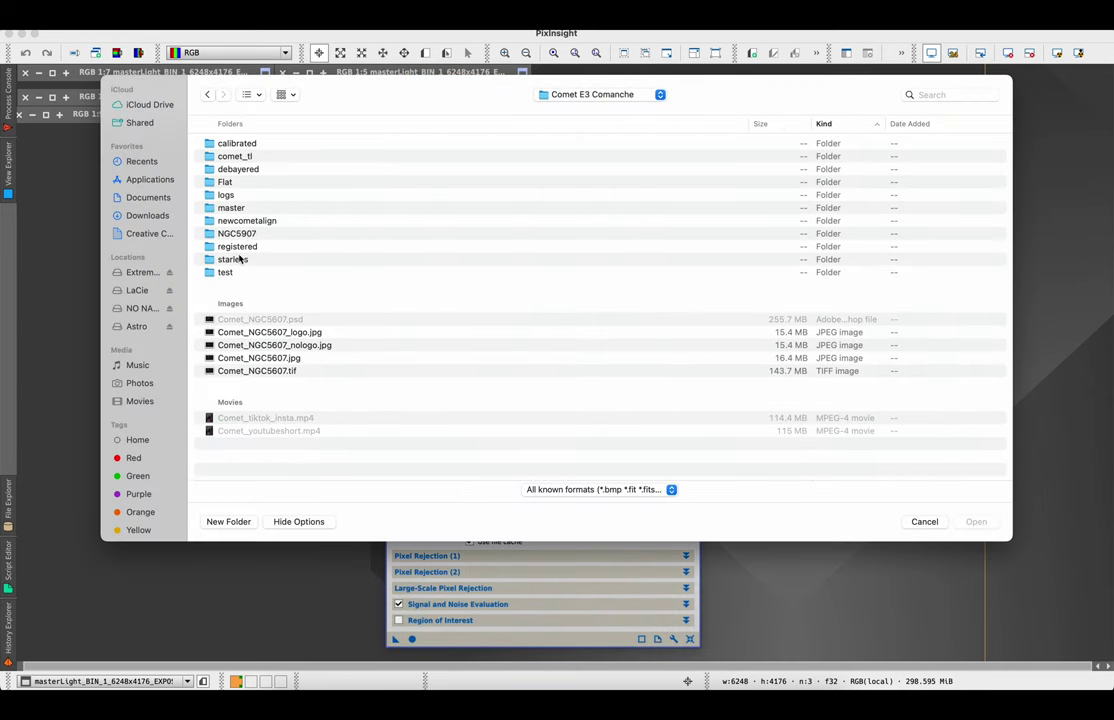
pyautogui.doubleClick(239, 259)
pyautogui.keyDown('shift'); pyautogui.click(318, 341); pyautogui.keyUp('shift')
pyautogui.click(975, 521)
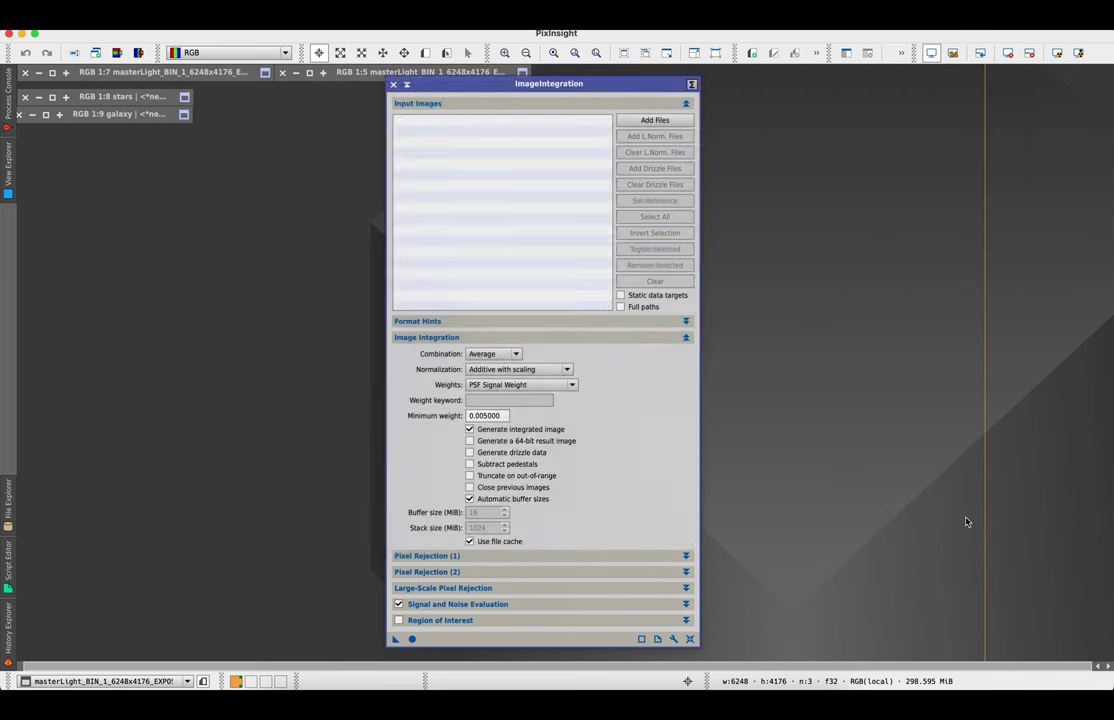
# - Keep Average combination and No rejection, and run the integration of the eight frames
pyautogui.click(515, 354)
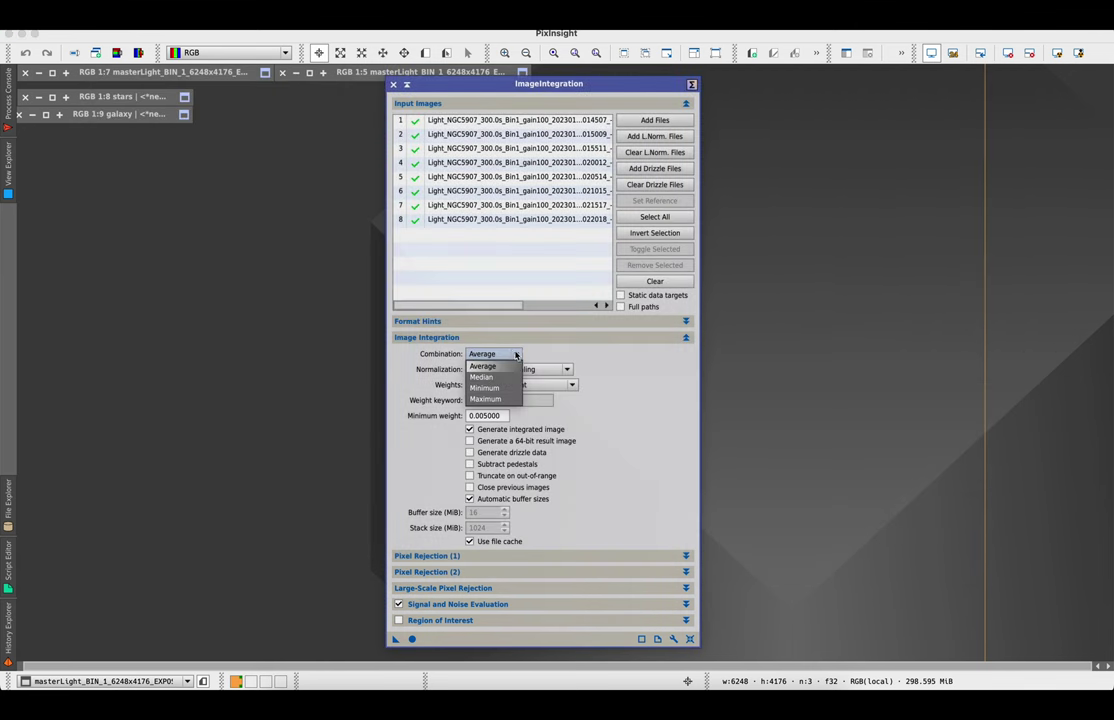
pyautogui.click(500, 356)
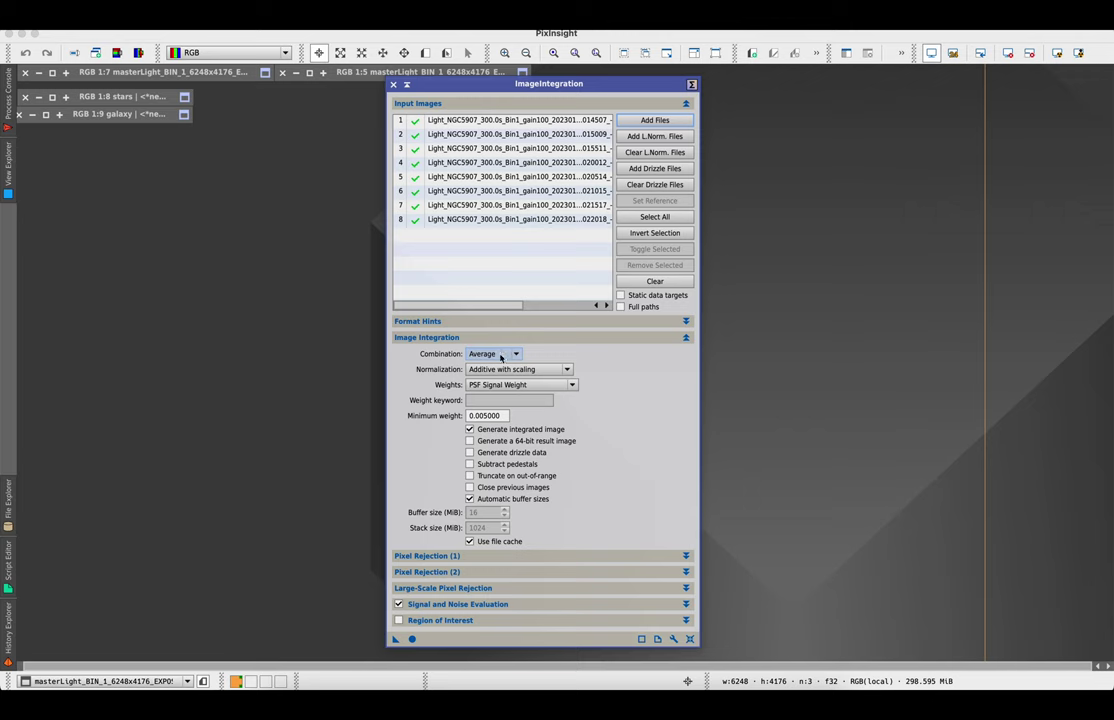
pyautogui.click(474, 558)
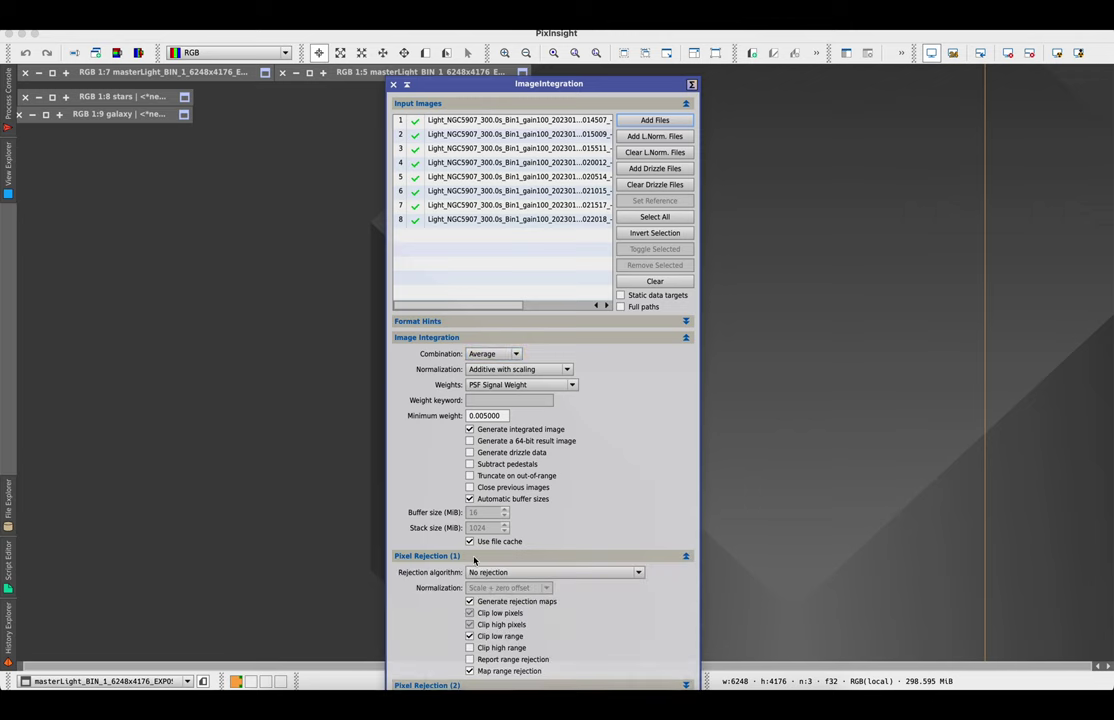
pyautogui.click(474, 558)
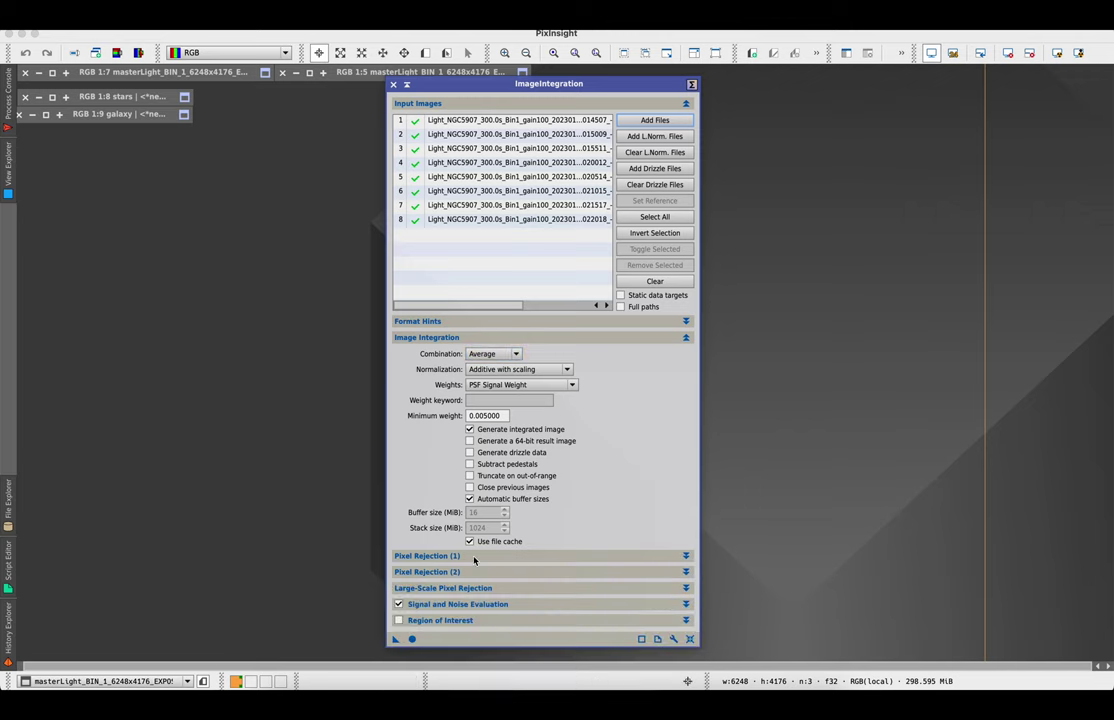
pyautogui.click(411, 640)
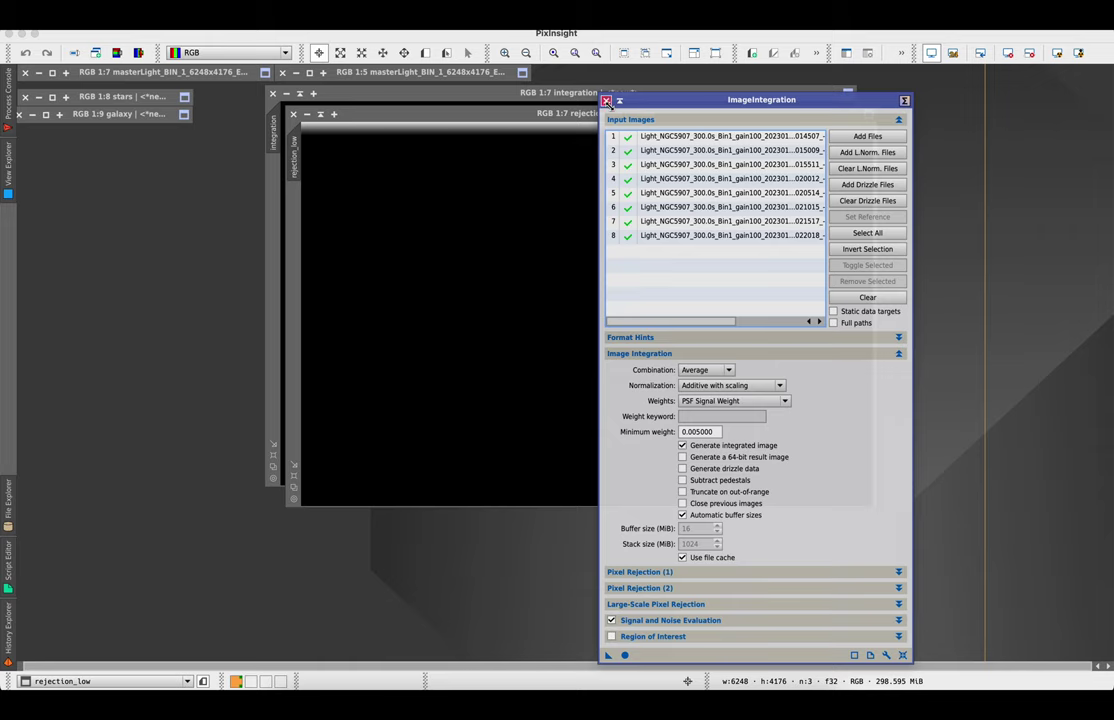
# - Close ImageIntegration and its rejection map, and auto-stretch the display of the integrated comet image
pyautogui.click(416, 114)
pyautogui.click(293, 114)
pyautogui.moveTo(381, 93); pyautogui.dragTo(325, 172)
pyautogui.click(1056, 52)
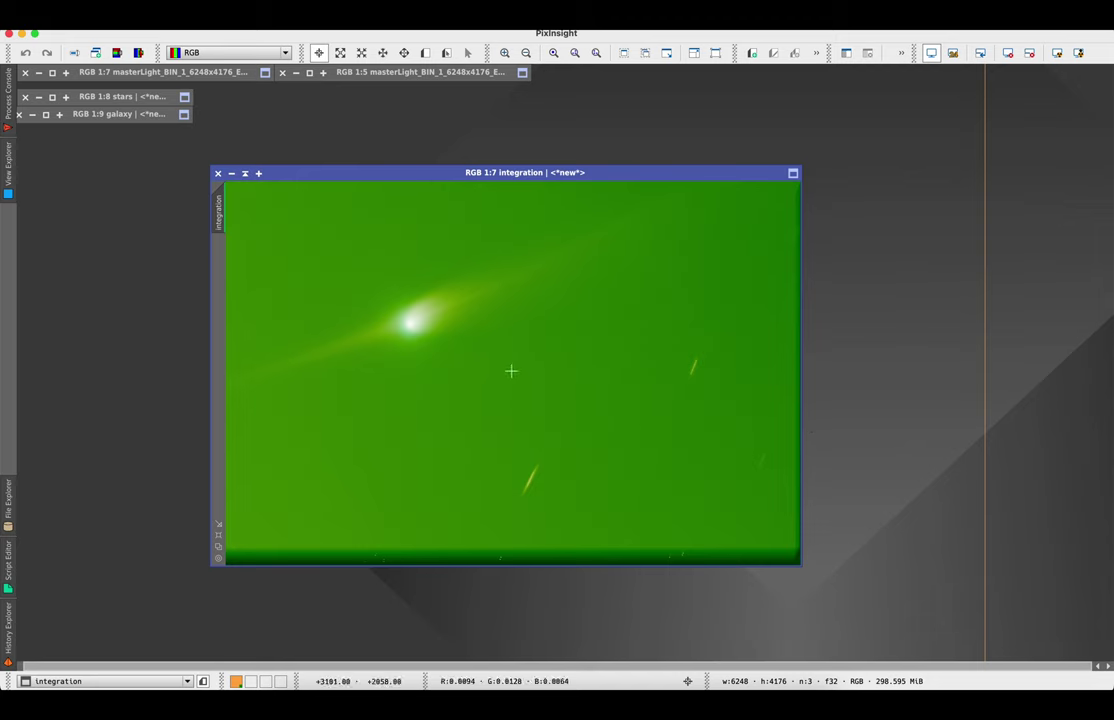
pyautogui.scroll(-2, 503, 414)
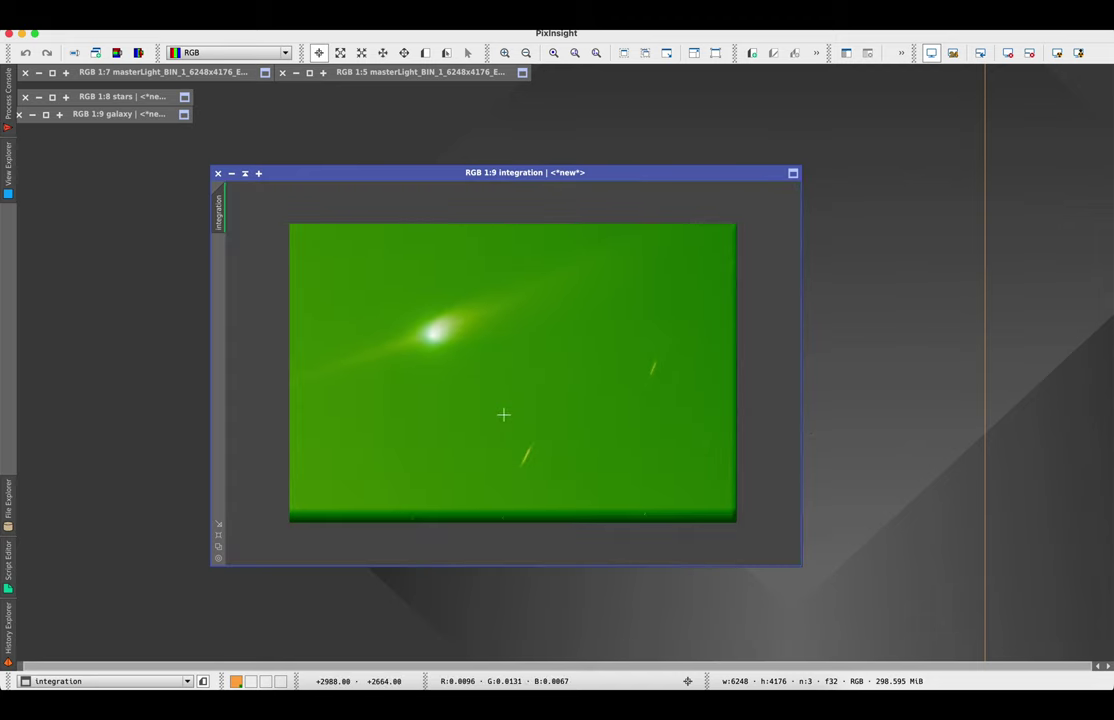
pyautogui.scroll(1, 503, 414)
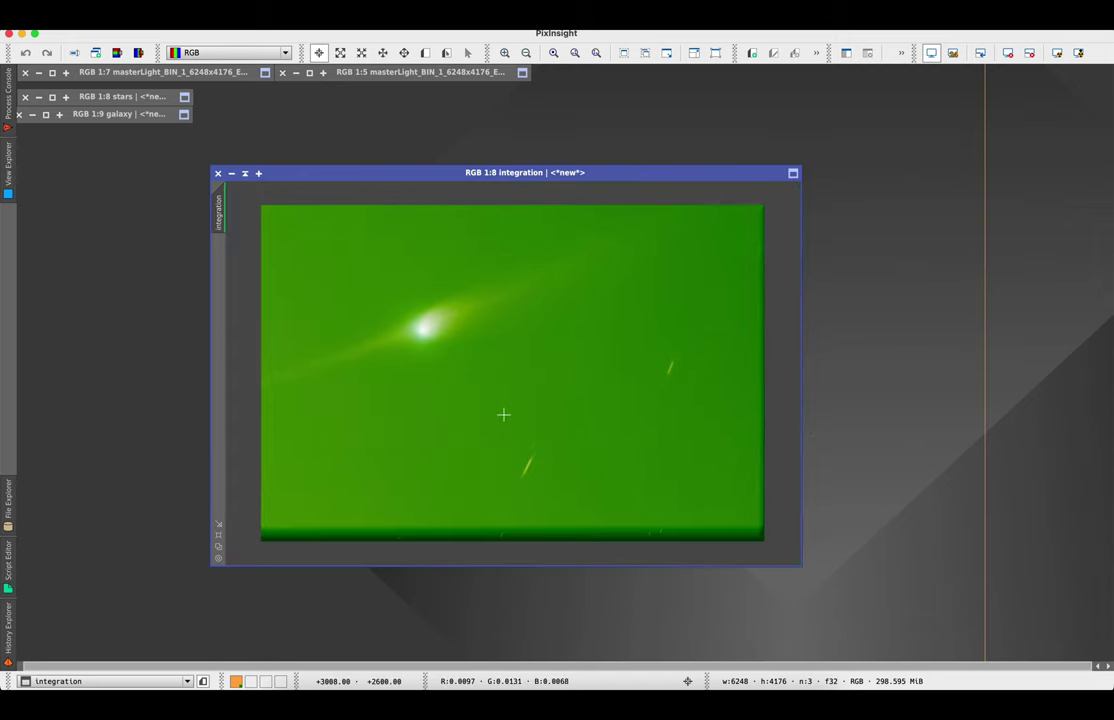
# - Apply AutomaticBackgroundExtractor to the integrated comet image with function degree 1 and Subtraction correction
pyautogui.click(300, 14)
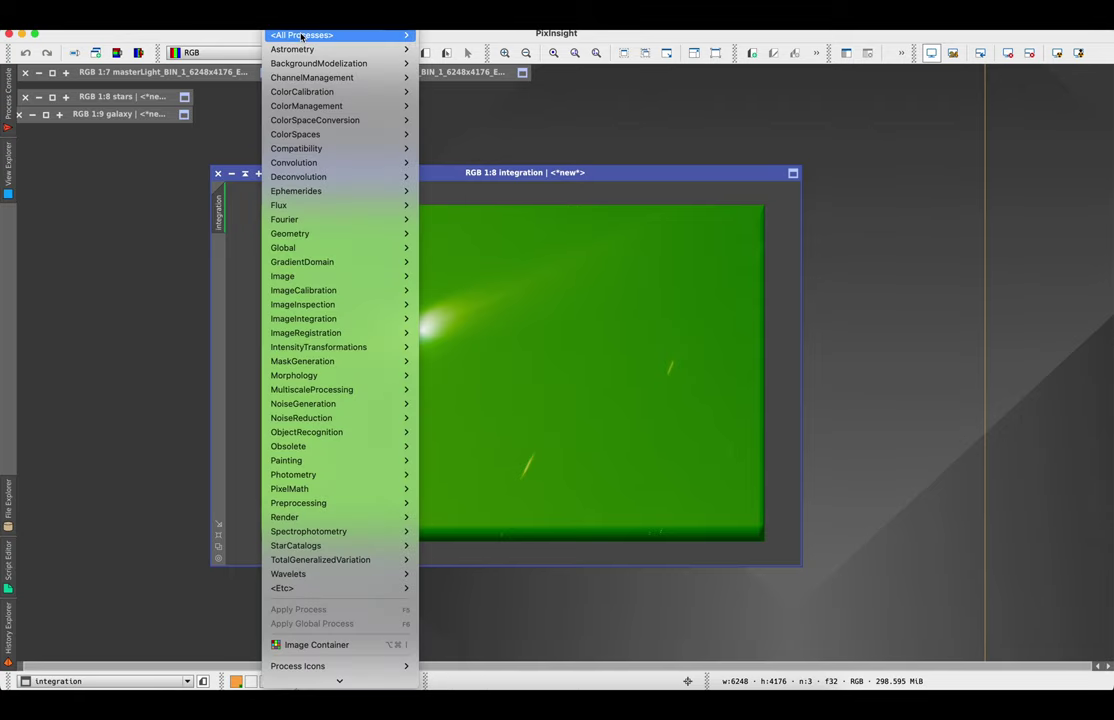
pyautogui.moveTo(301, 37)
pyautogui.click(640, 177)
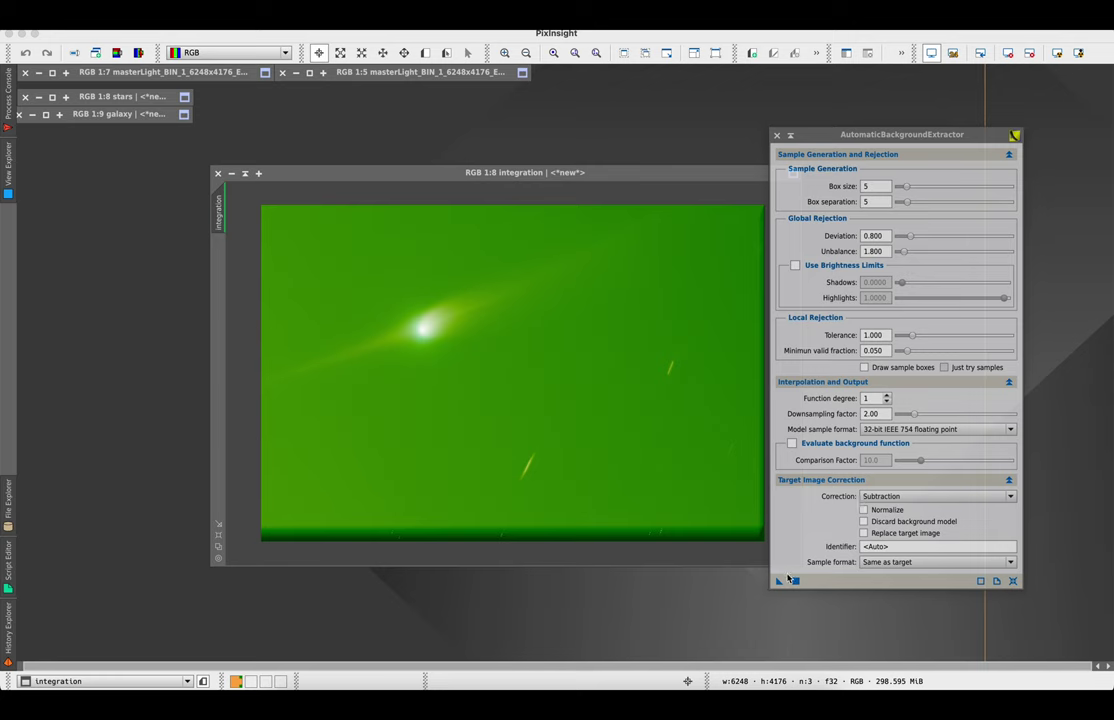
pyautogui.moveTo(779, 586); pyautogui.dragTo(697, 473)
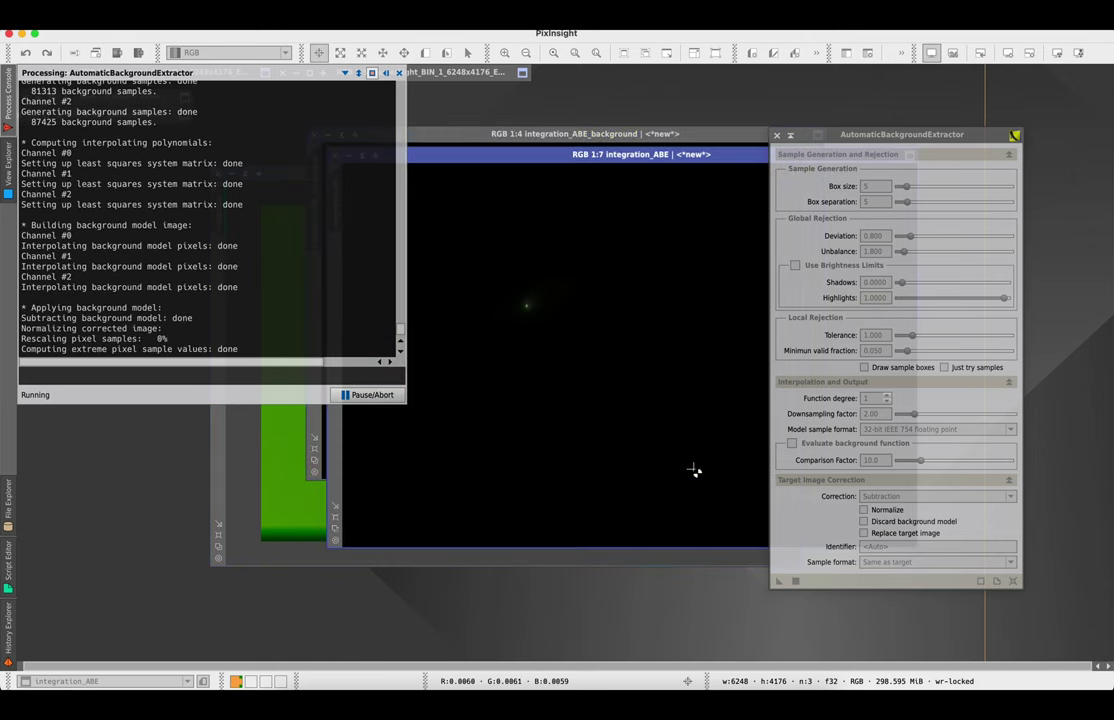
# - Auto-stretch the extracted background model to examine its gradient, and close it
pyautogui.click(436, 137)
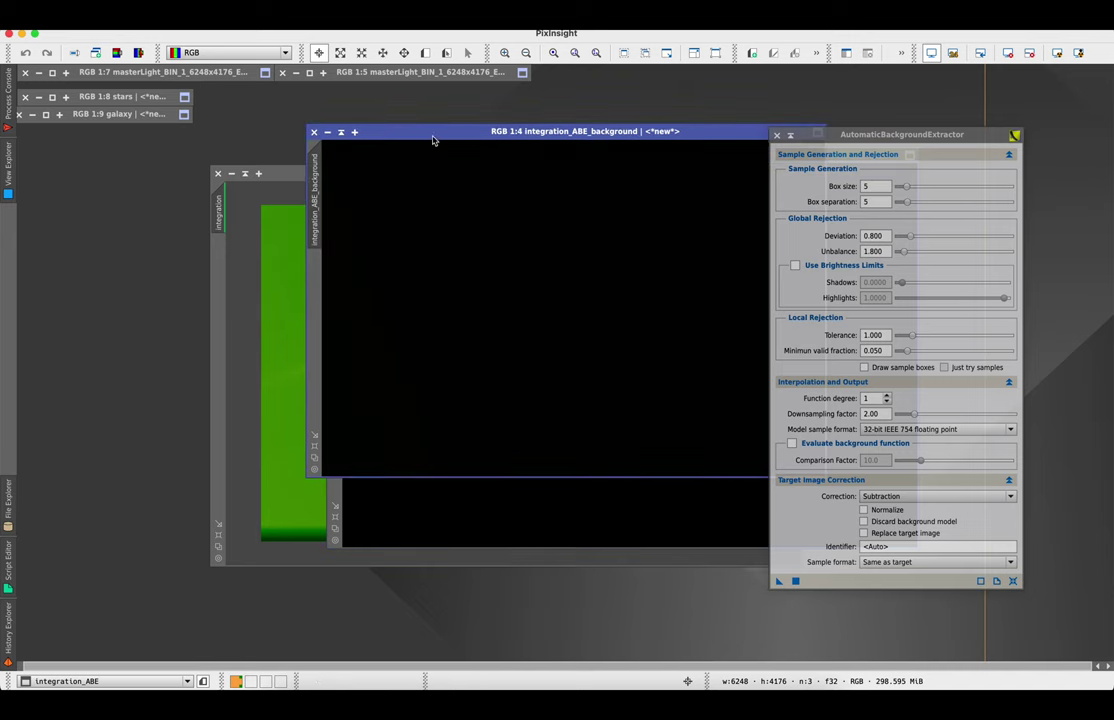
pyautogui.click(1055, 56)
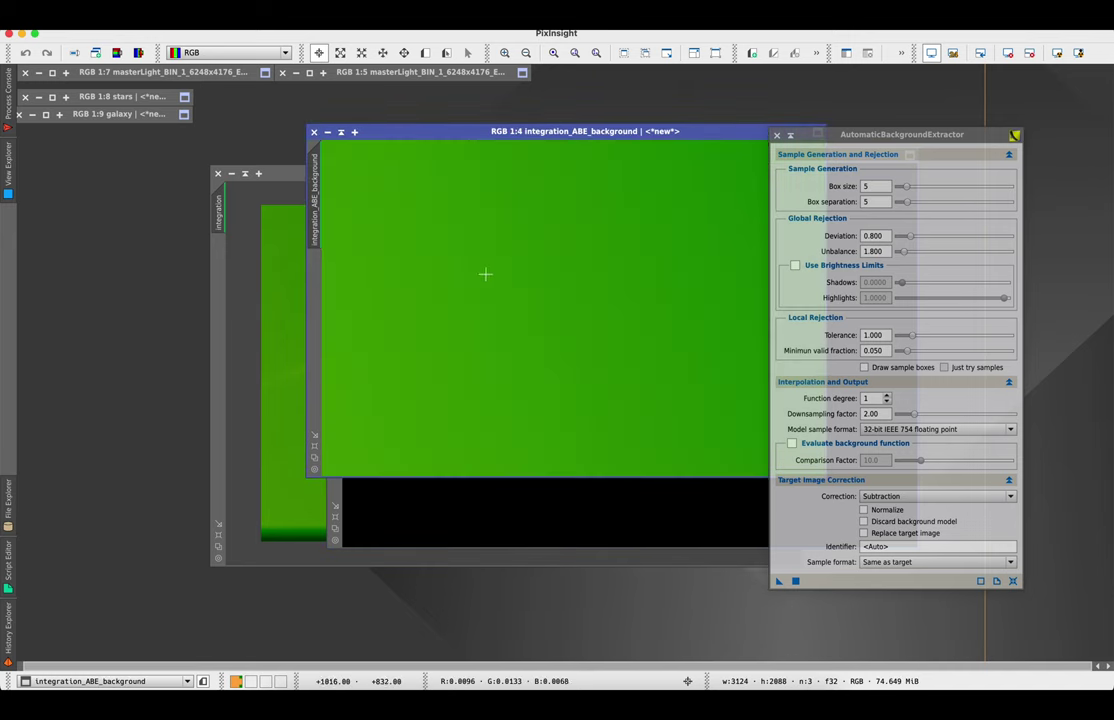
pyautogui.click(313, 134)
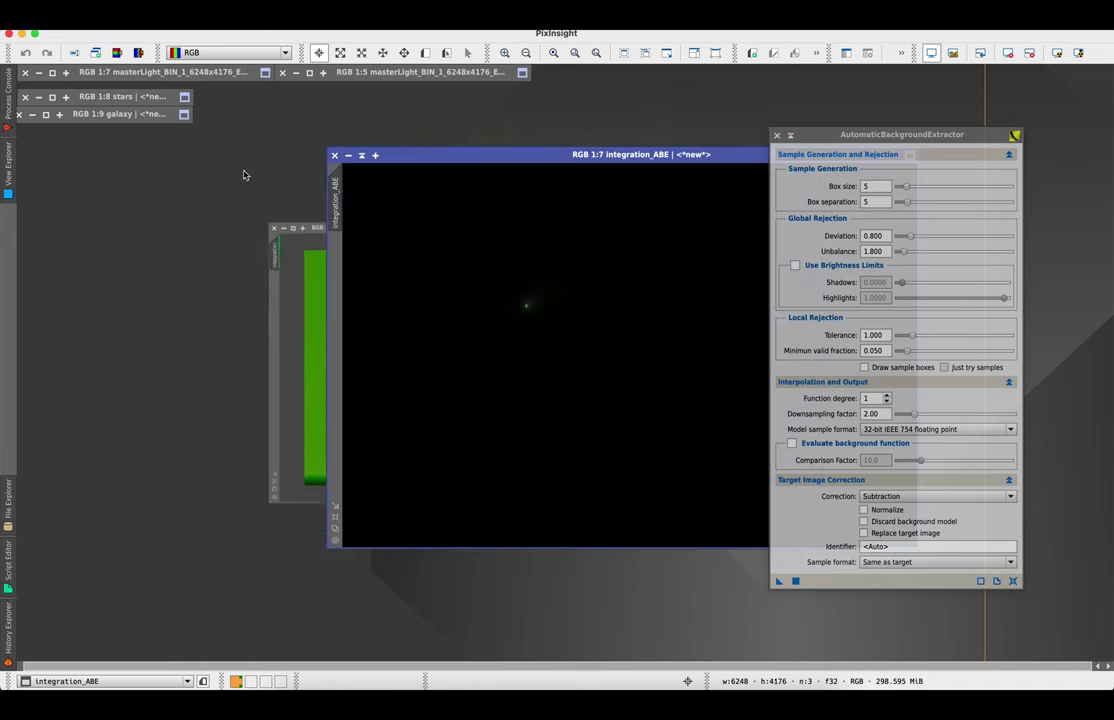
# - Put away the original integration image and AutomaticBackgroundExtractor, and auto-stretch the display of the background-corrected image
pyautogui.click(245, 174)
pyautogui.moveTo(472, 160); pyautogui.dragTo(353, 507)
pyautogui.moveTo(499, 365); pyautogui.dragTo(627, 74)
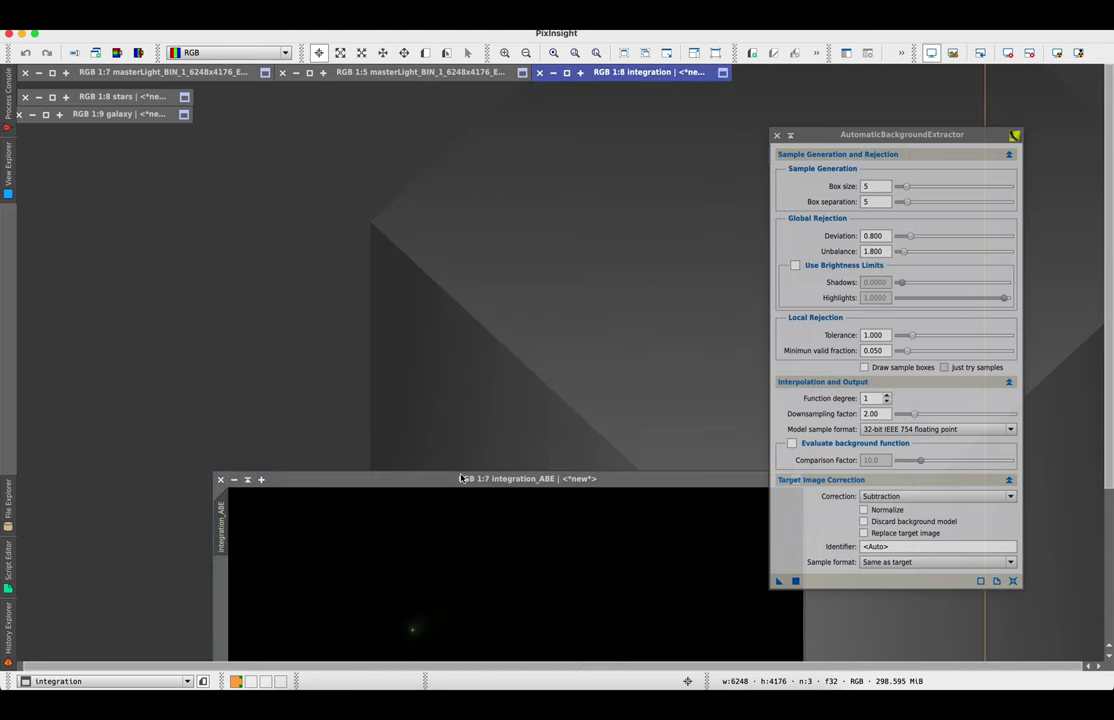
pyautogui.moveTo(455, 480); pyautogui.dragTo(408, 170)
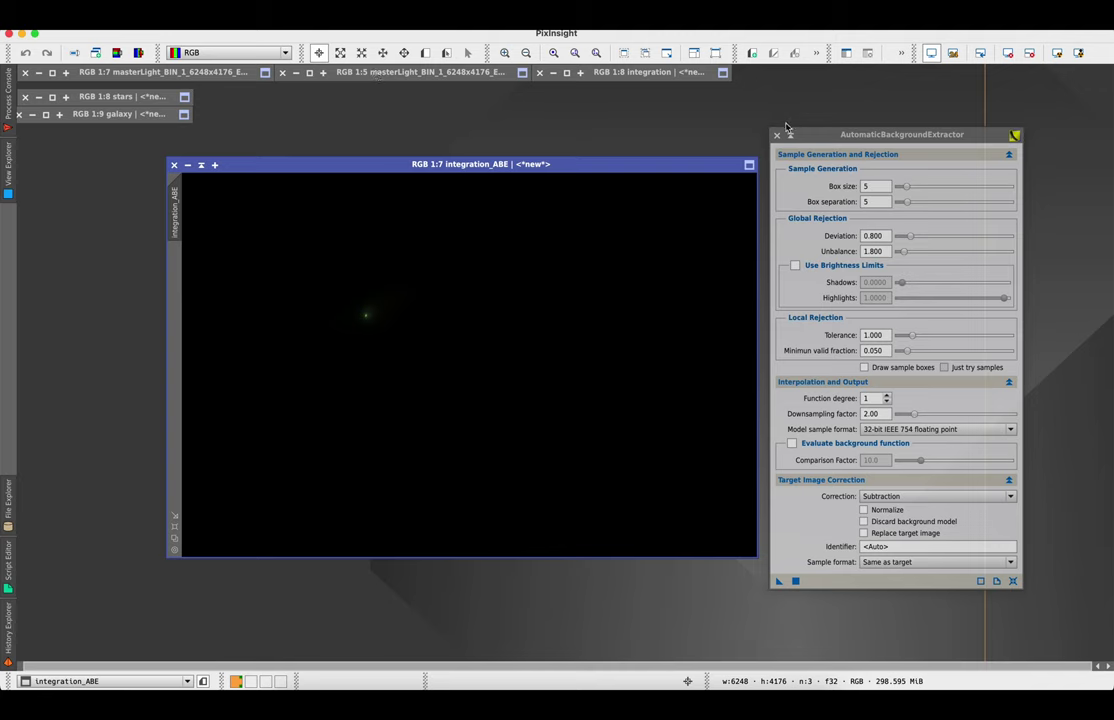
pyautogui.press('Escape')
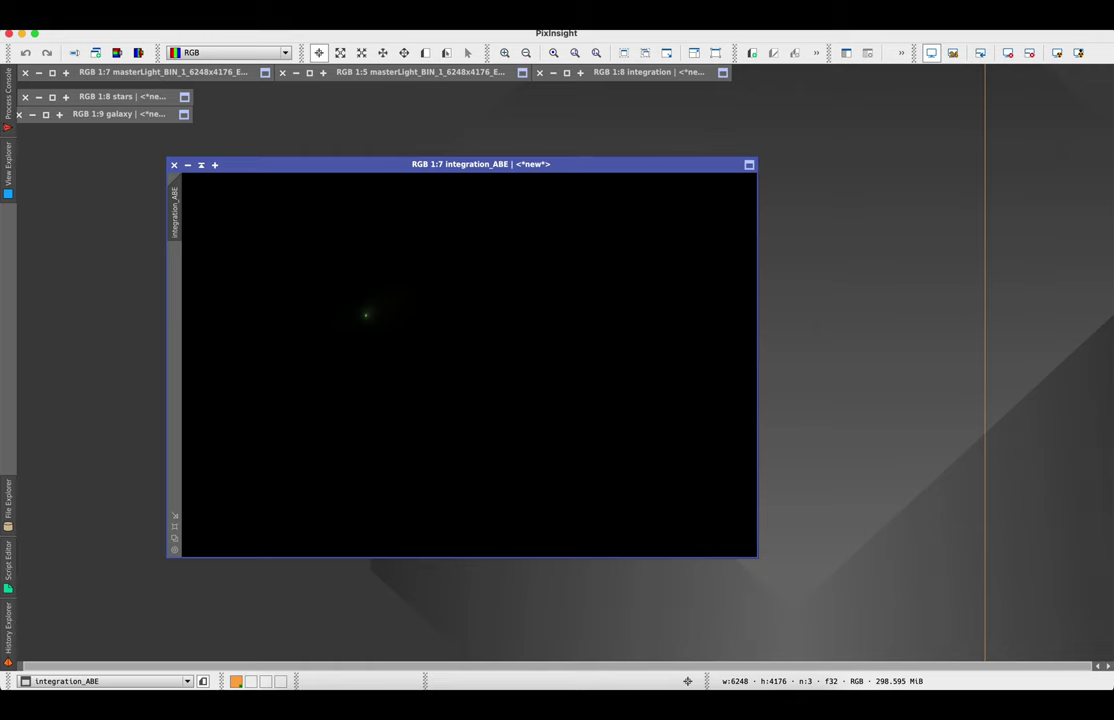
pyautogui.click(1057, 53)
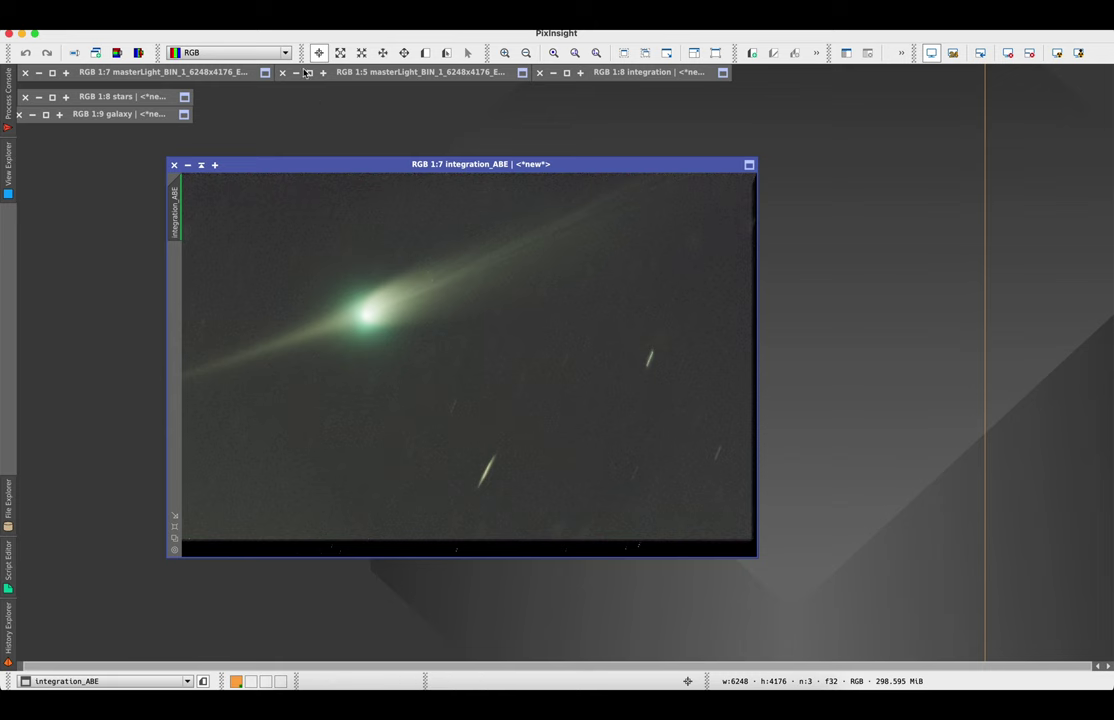
# - Apply ColorCalibration to the background-corrected image without structure detection, using manual white balance of red 0.9356, green 0.7792 and blue 1.0000
pyautogui.click(290, 14)
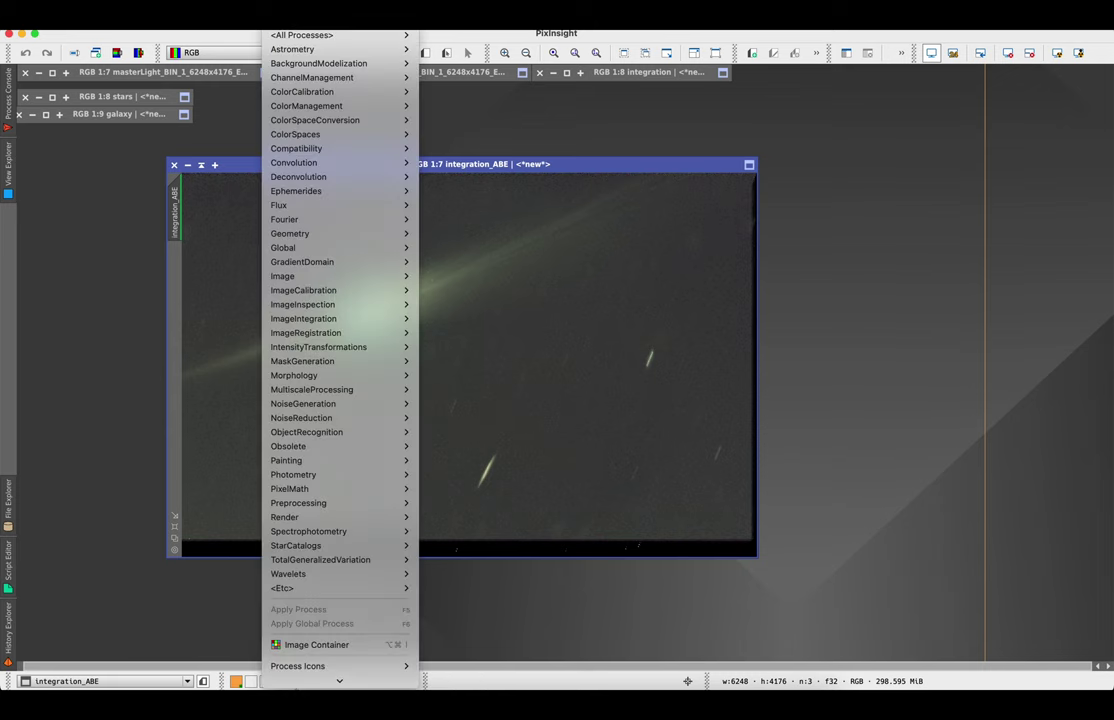
pyautogui.moveTo(305, 37)
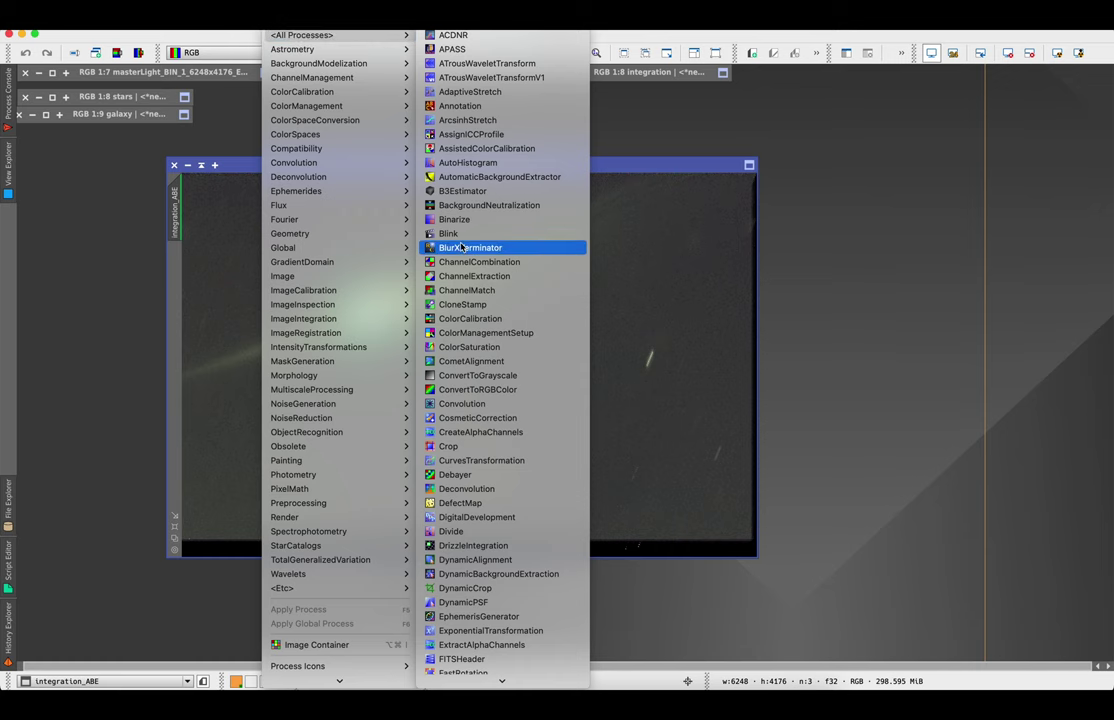
pyautogui.click(465, 319)
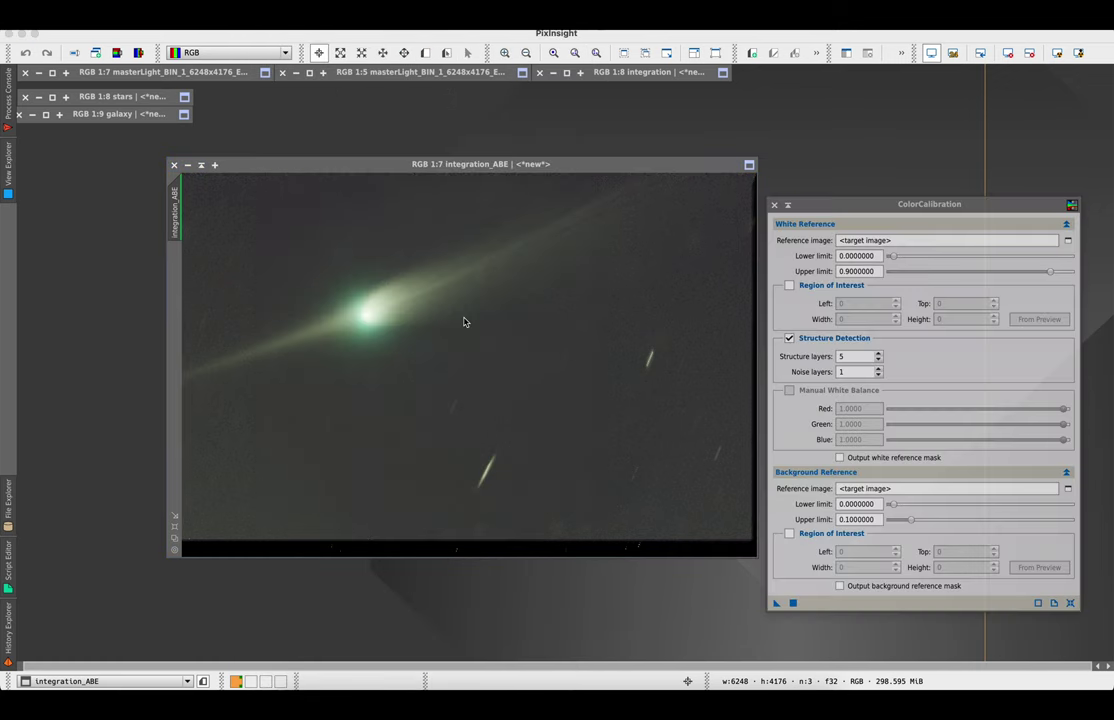
pyautogui.moveTo(805, 208); pyautogui.dragTo(744, 173)
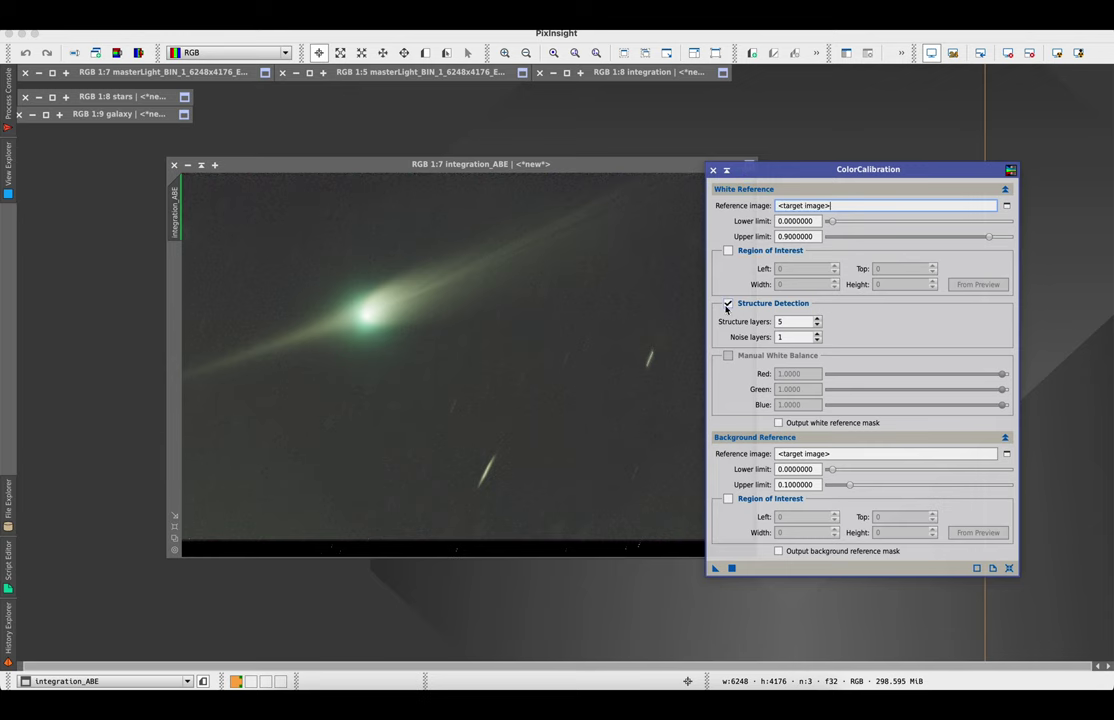
pyautogui.click(728, 304)
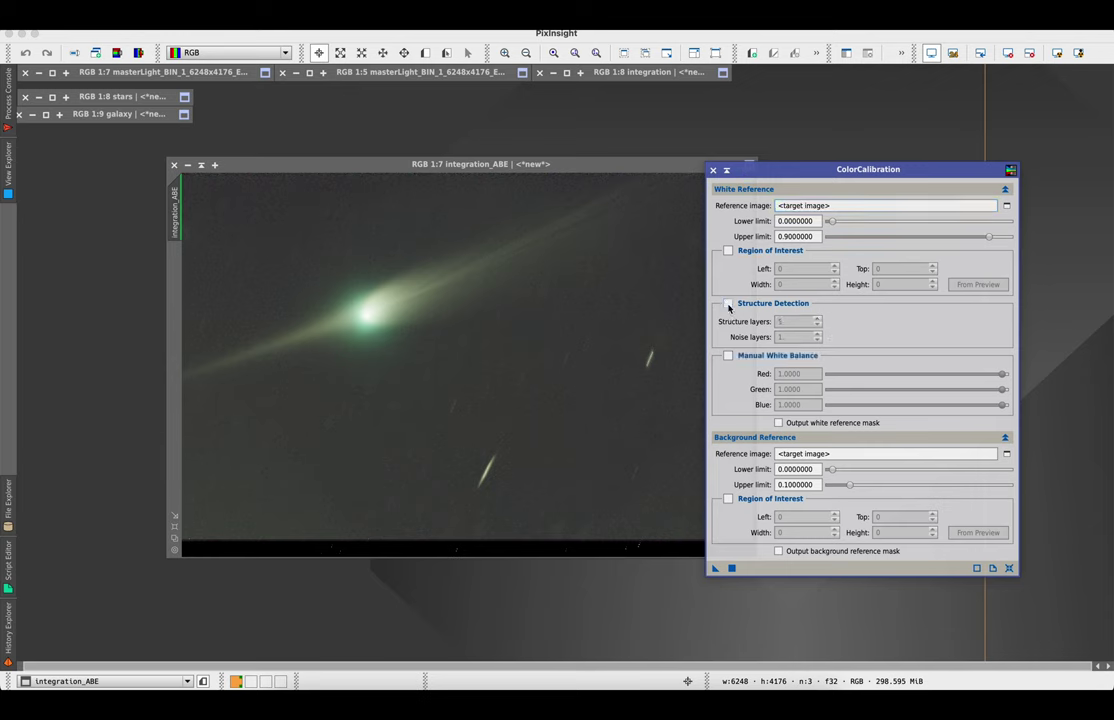
pyautogui.click(728, 356)
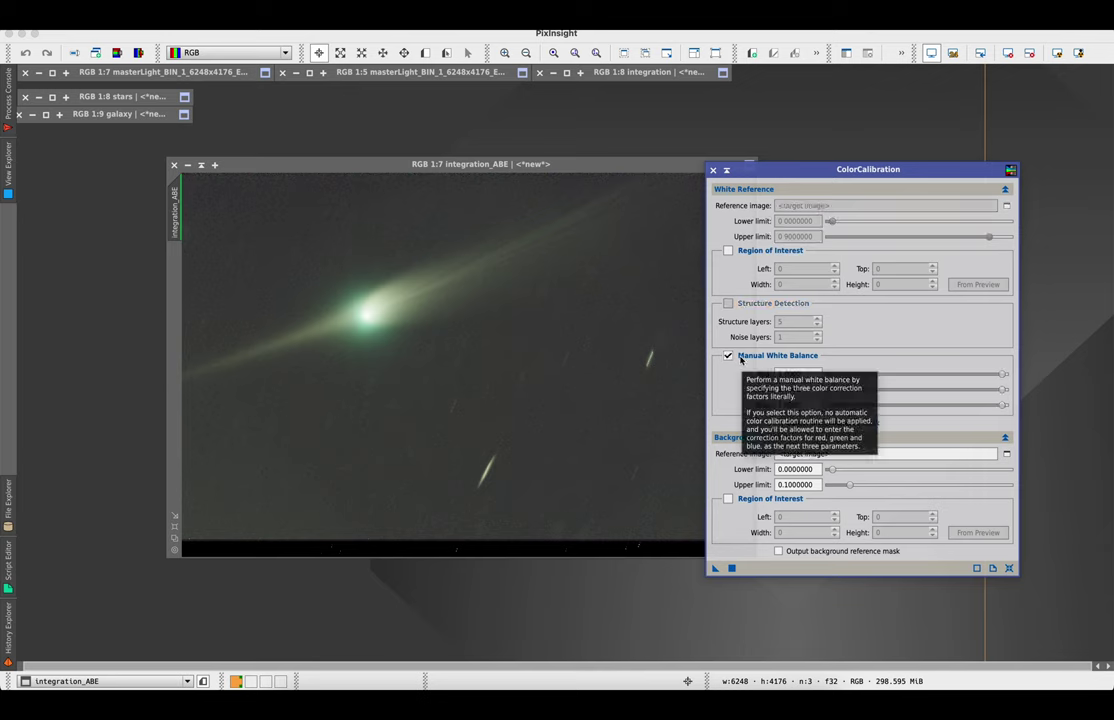
pyautogui.click(731, 569)
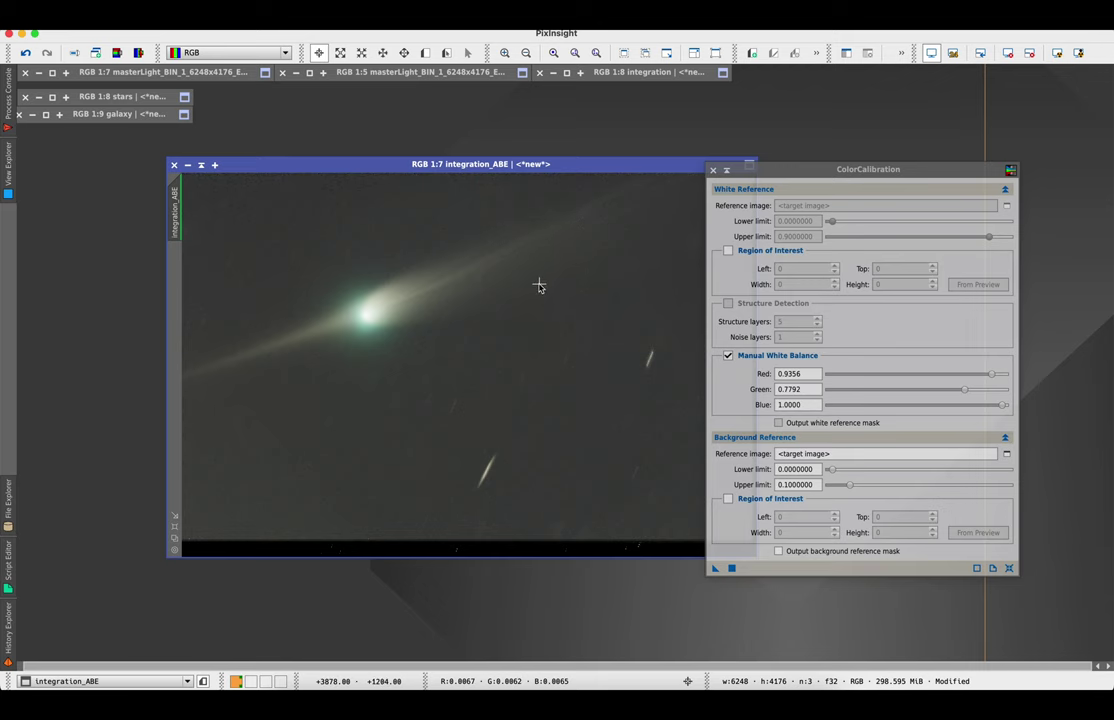
pyautogui.moveTo(665, 165); pyautogui.dragTo(605, 158)
# - Apply NoiseXTerminator to the color-calibrated comet image with denoise 0.40 and detail 0.15
pyautogui.click(275, 14)
pyautogui.moveTo(300, 35)
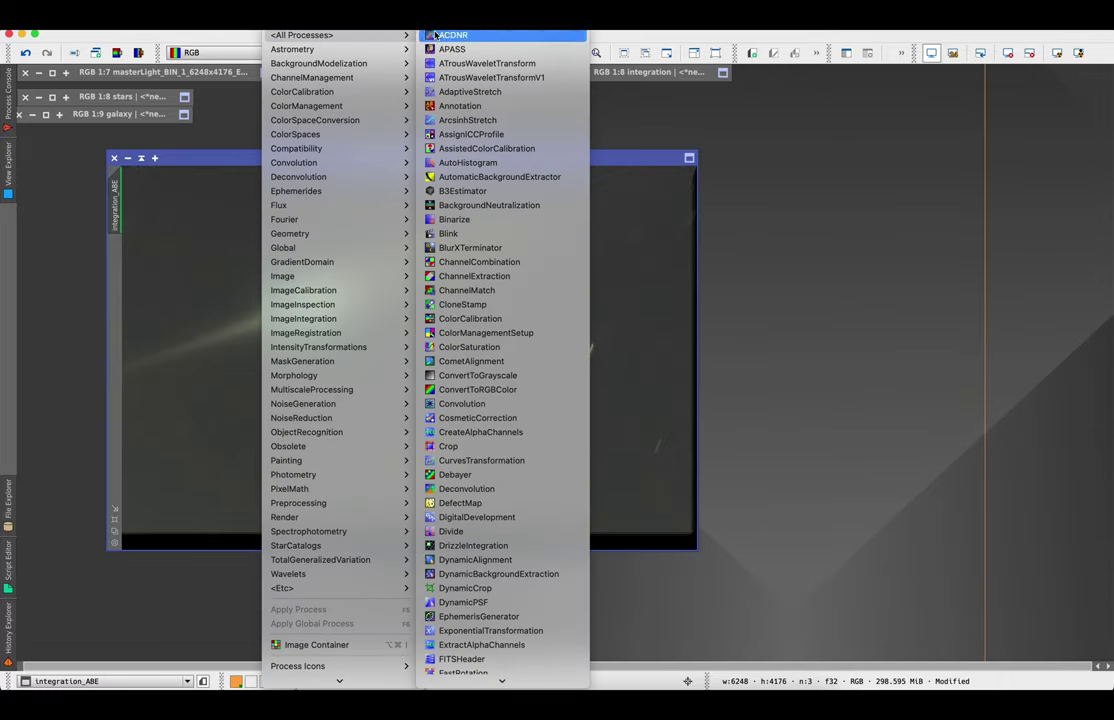
pyautogui.scroll(-5, 462, 229)
pyautogui.scroll(-8, 463, 390)
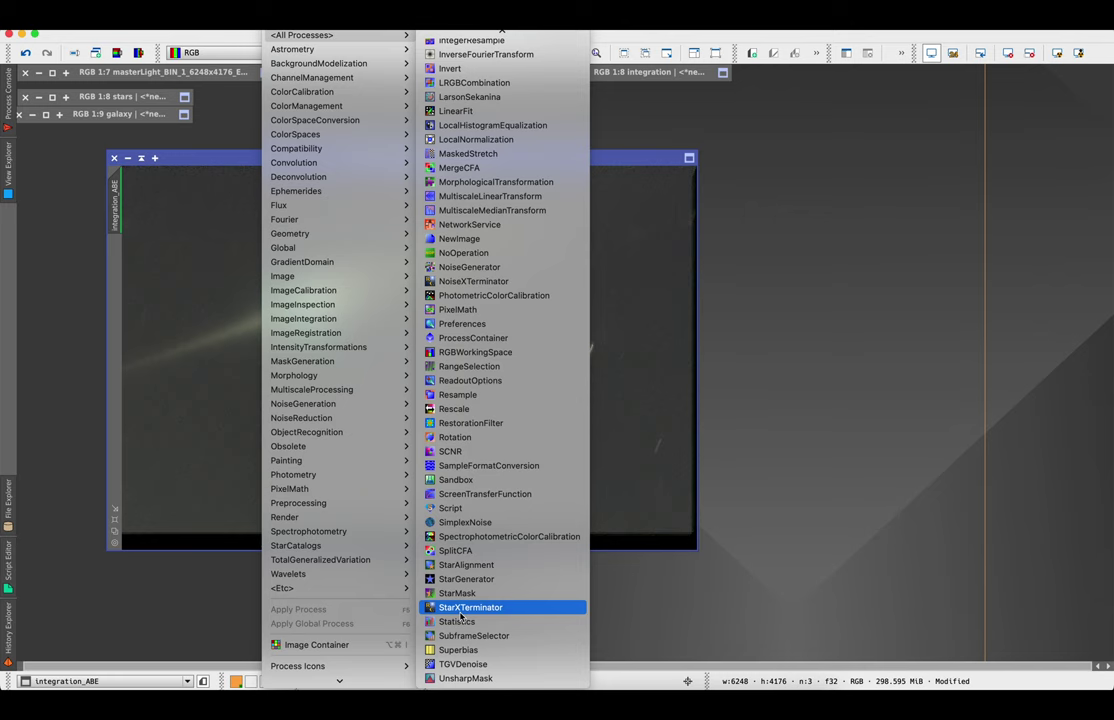
pyautogui.scroll(2, 470, 534)
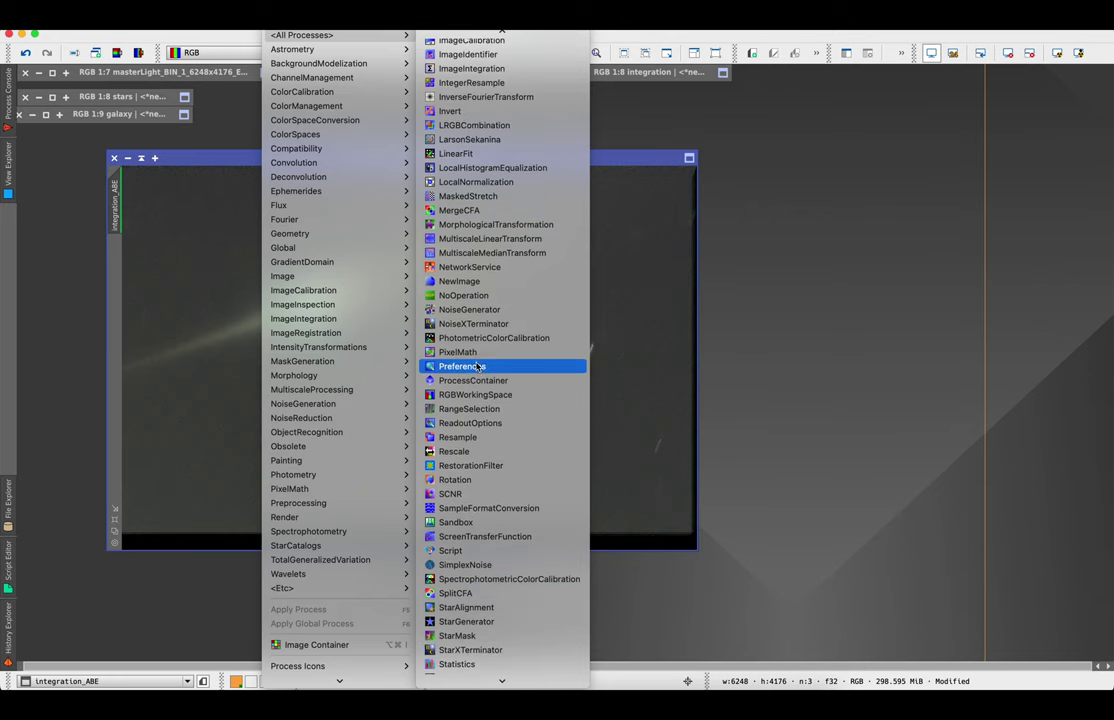
pyautogui.click(477, 328)
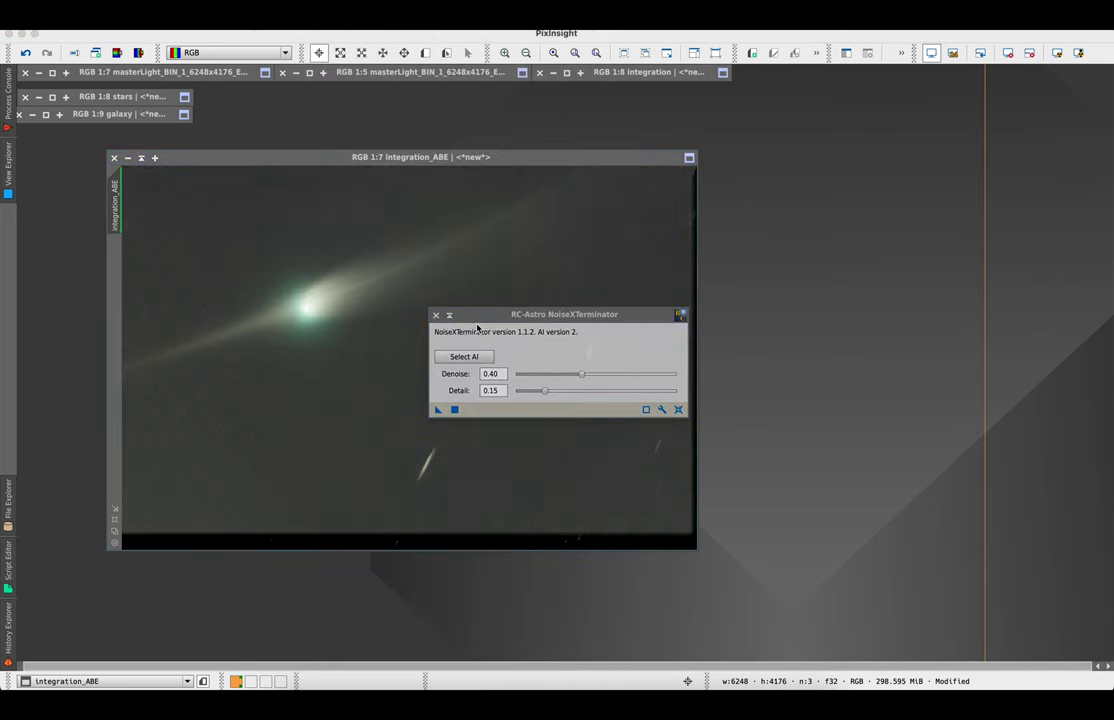
pyautogui.moveTo(539, 317); pyautogui.dragTo(813, 245)
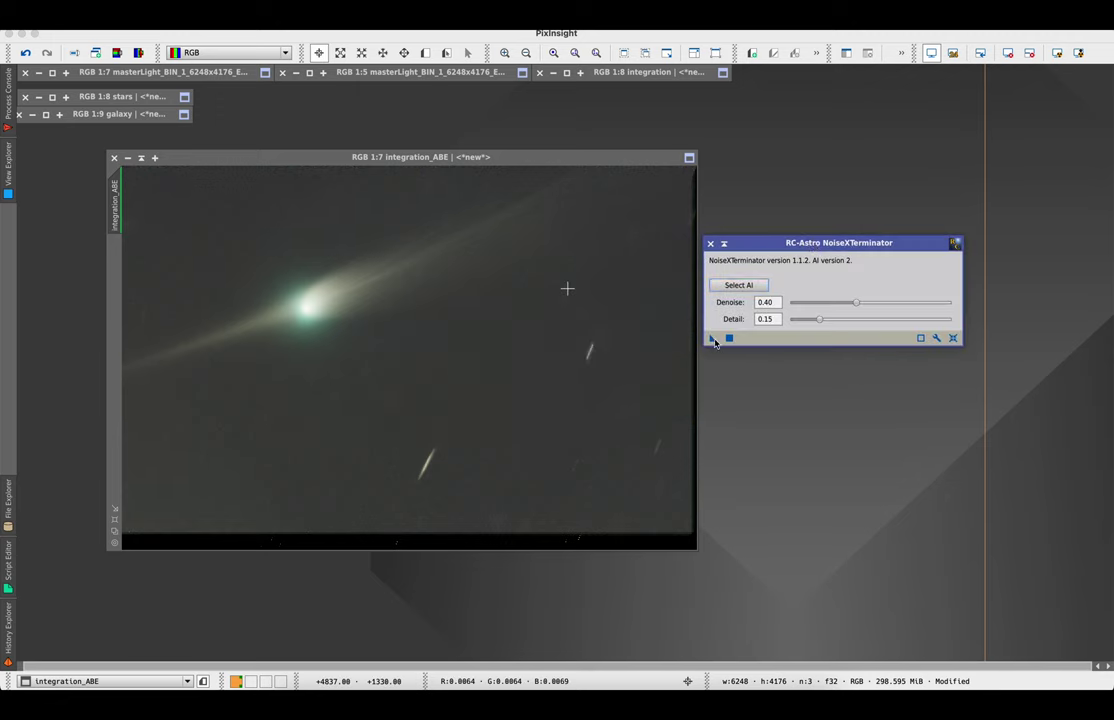
pyautogui.moveTo(714, 342); pyautogui.dragTo(671, 328)
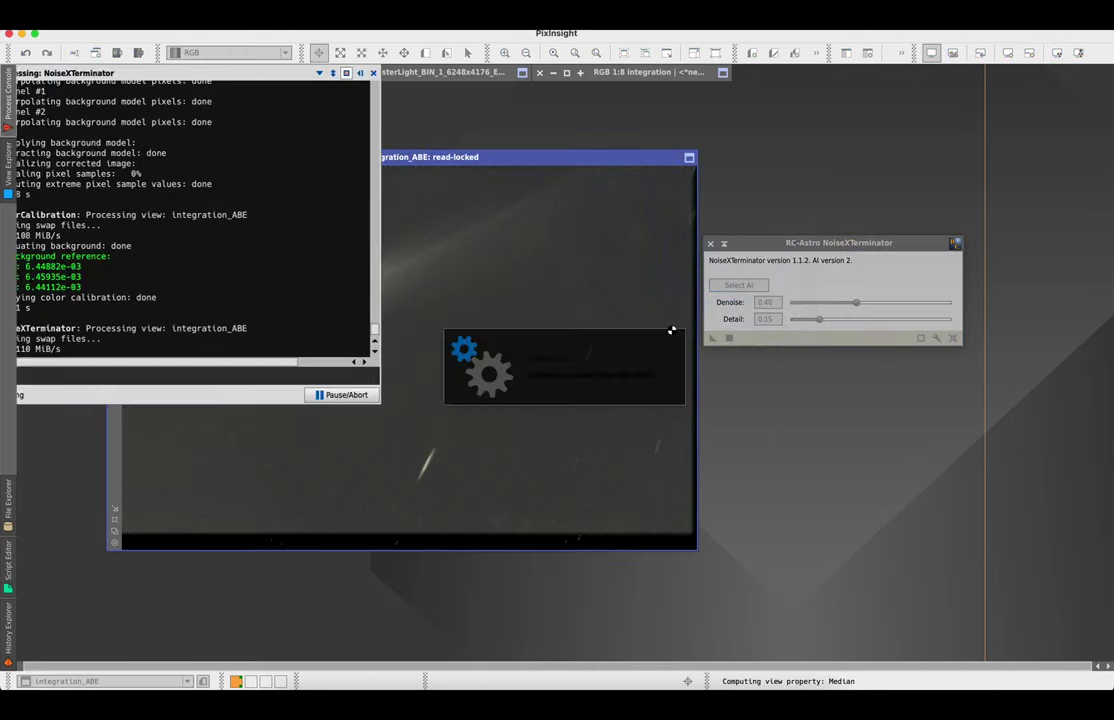
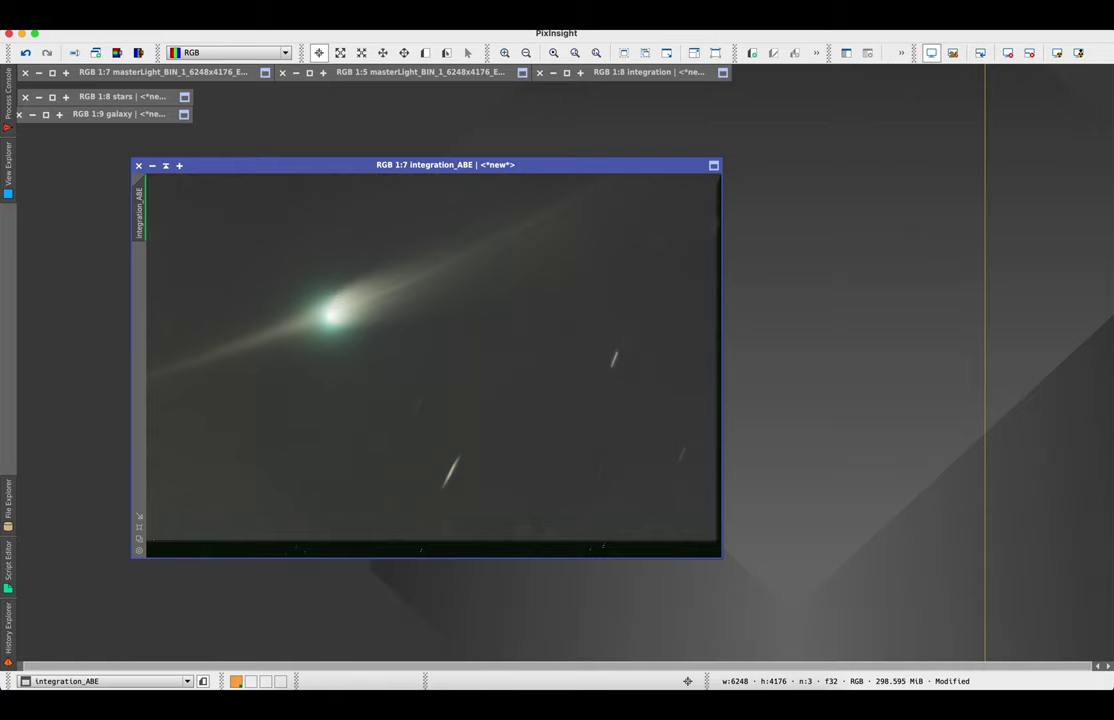
# - Open HistogramTransformation and rename the background-corrected integration image as comet
pyautogui.click(287, 12)
pyautogui.moveTo(300, 35)
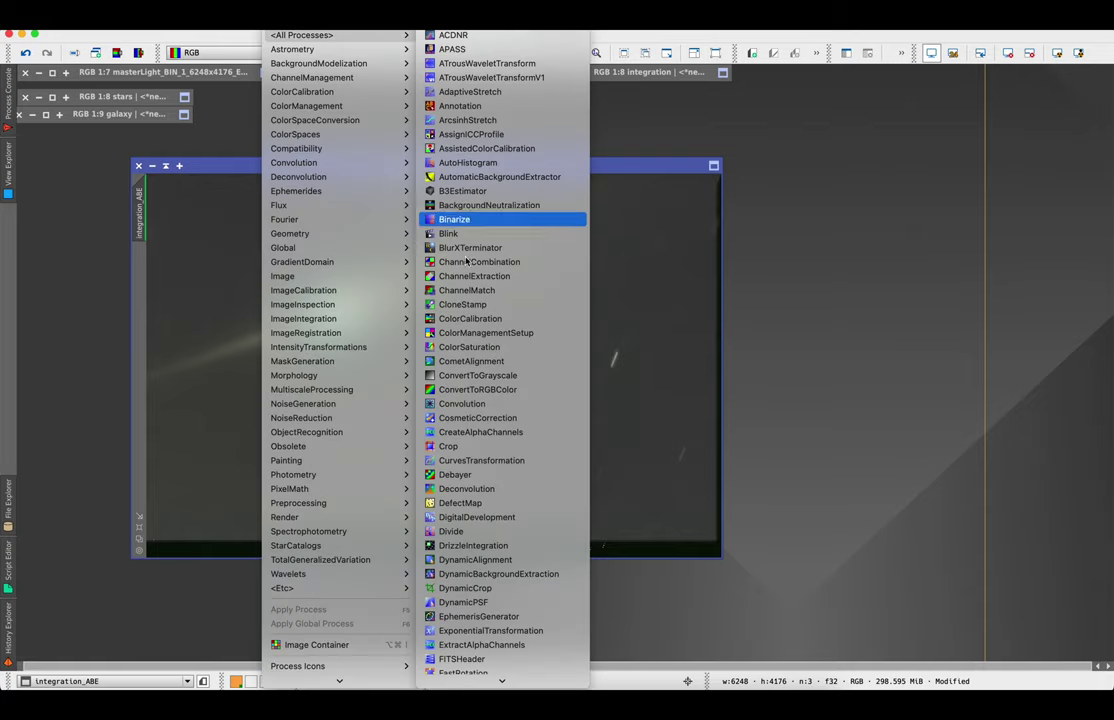
pyautogui.scroll(-3, 465, 300)
pyautogui.scroll(-3, 465, 395)
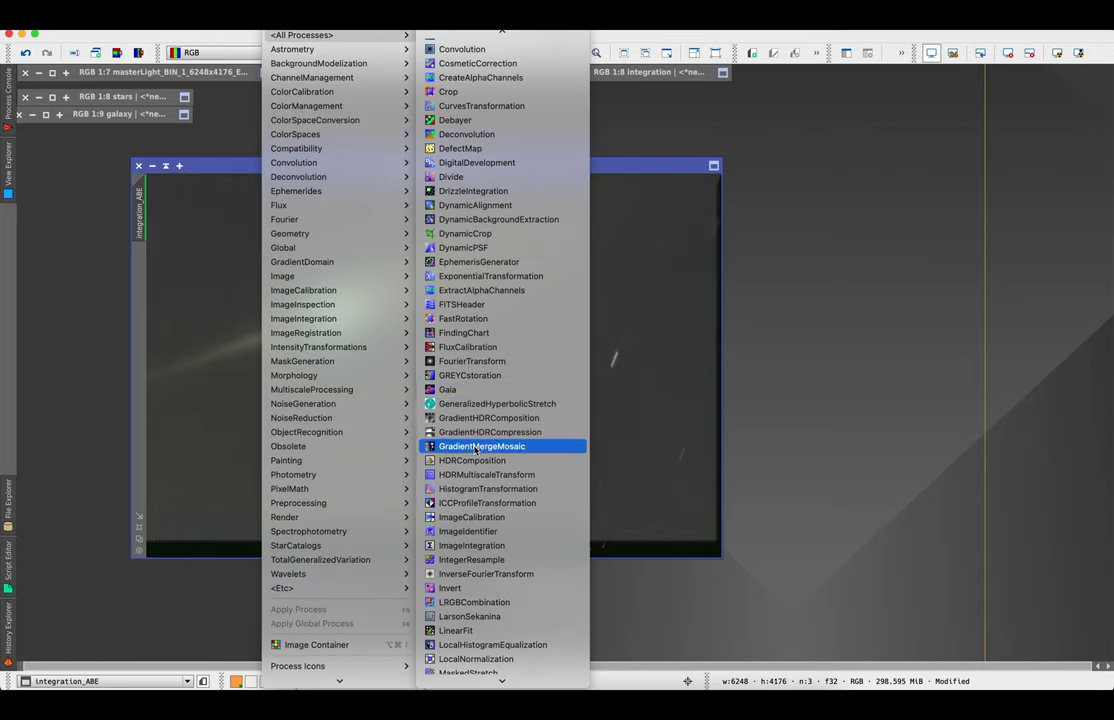
pyautogui.click(466, 488)
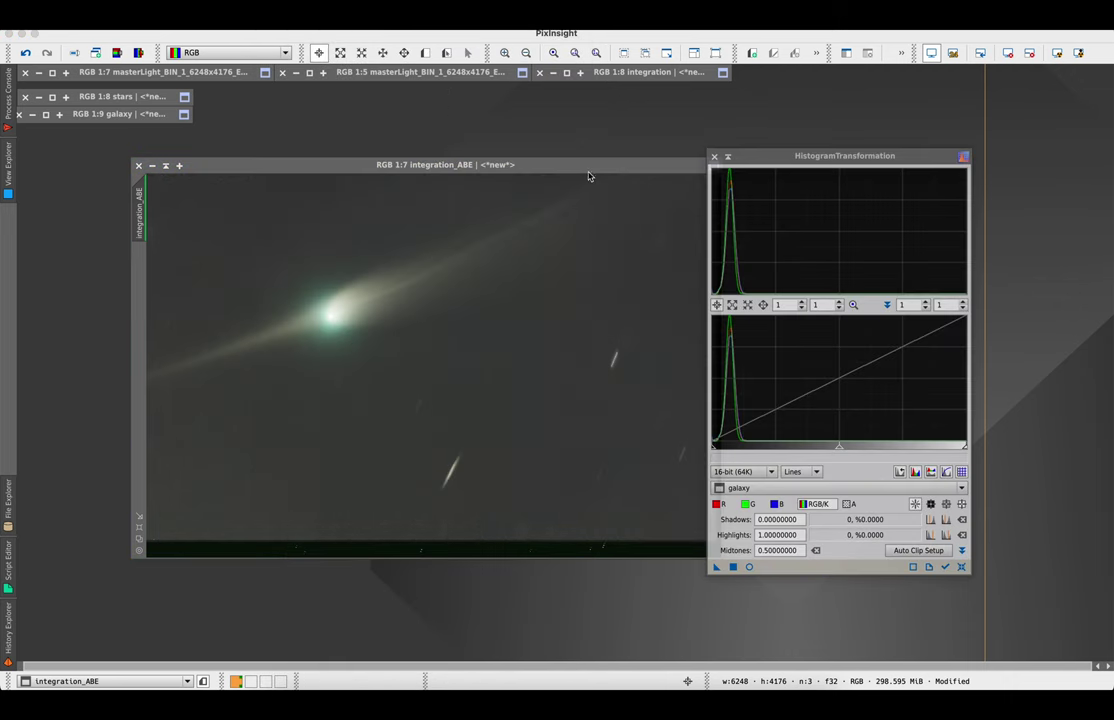
pyautogui.rightClick(542, 198)
pyautogui.click(578, 247)
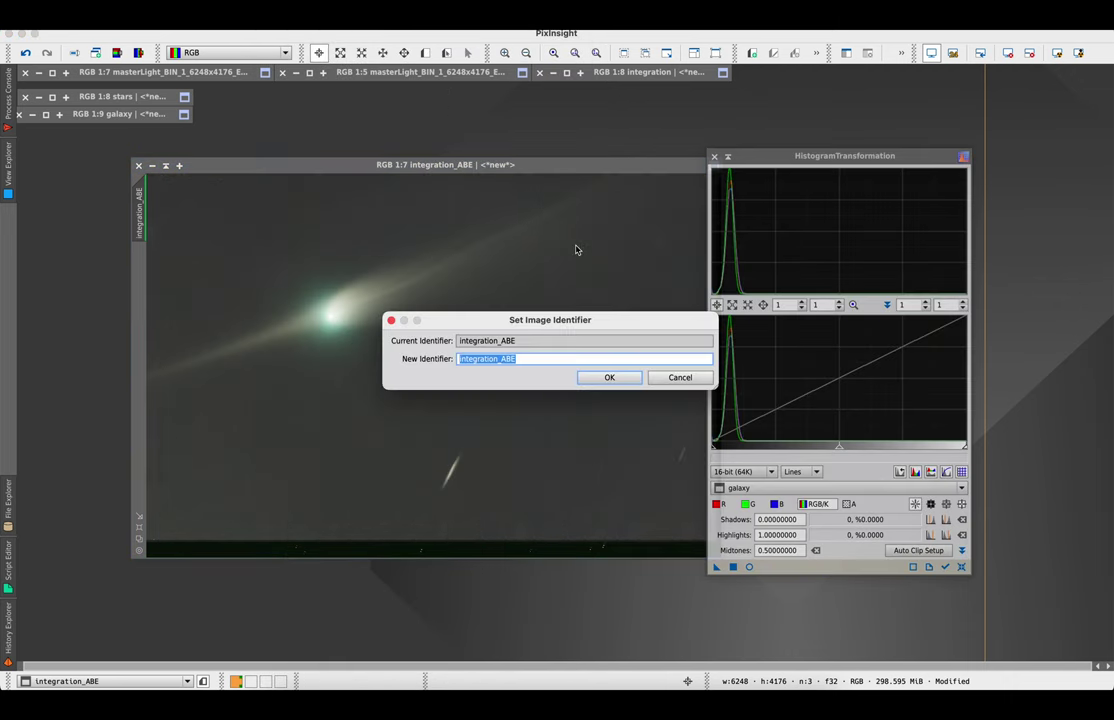
pyautogui.write('comet')
pyautogui.click(609, 377)
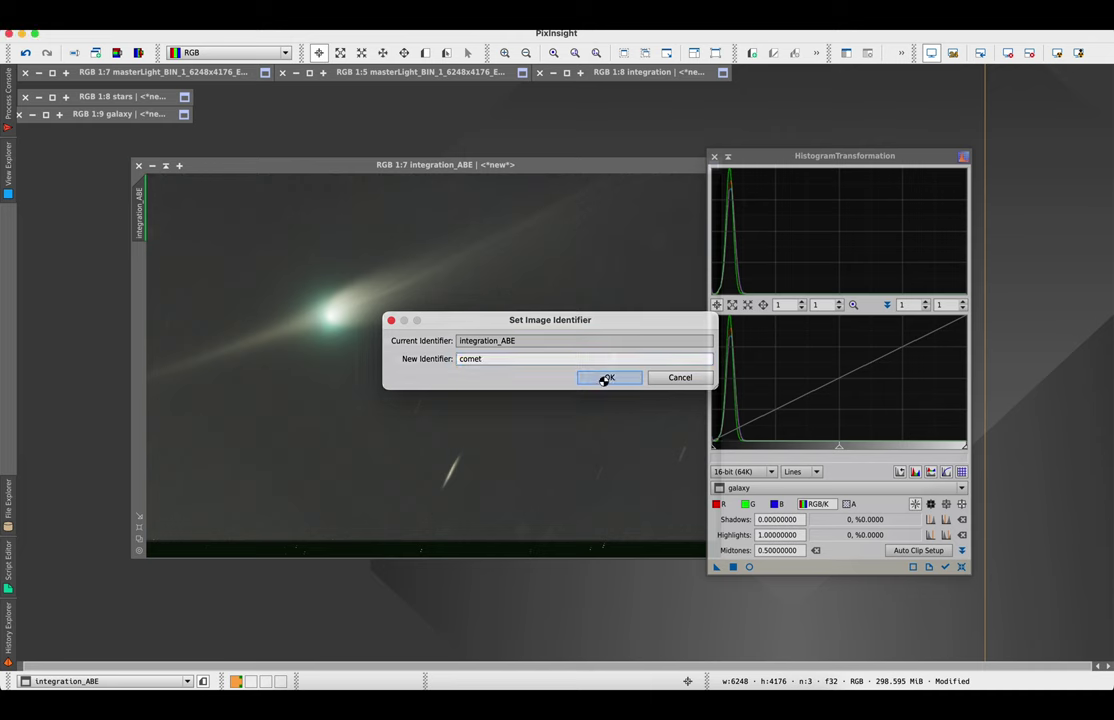
# - Stretch the comet image with HistogramTransformation by adjusting the shadows and midtones under a real-time preview, and close the preview
pyautogui.moveTo(590, 164); pyautogui.dragTo(500, 169)
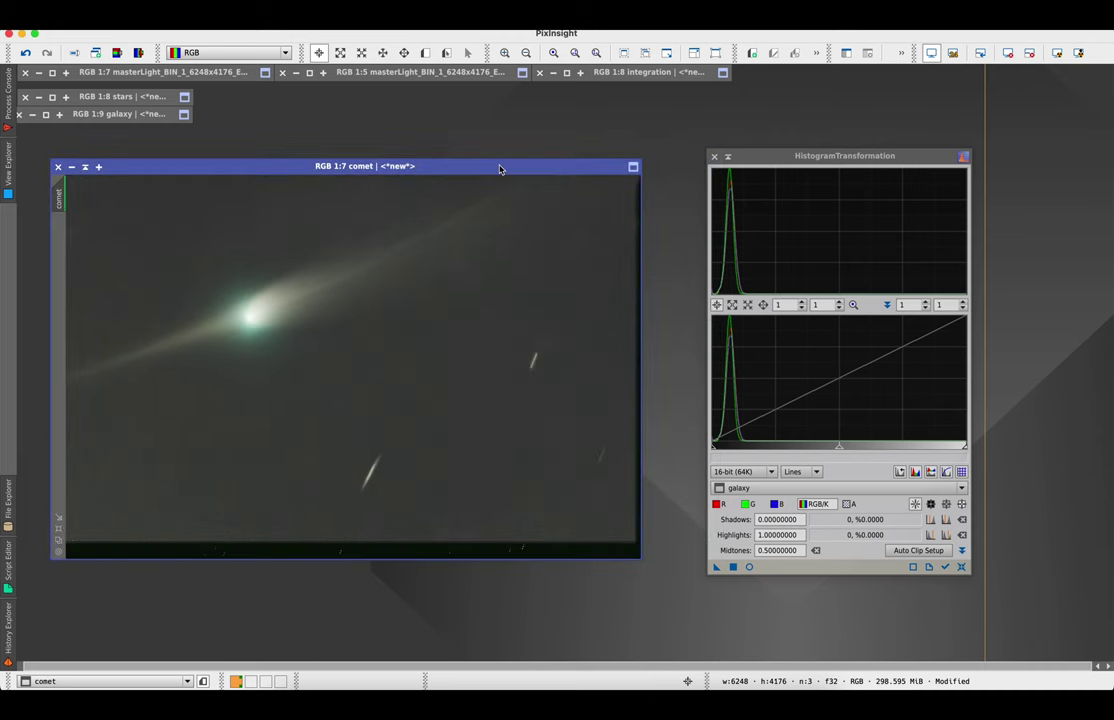
pyautogui.click(741, 488)
pyautogui.click(739, 513)
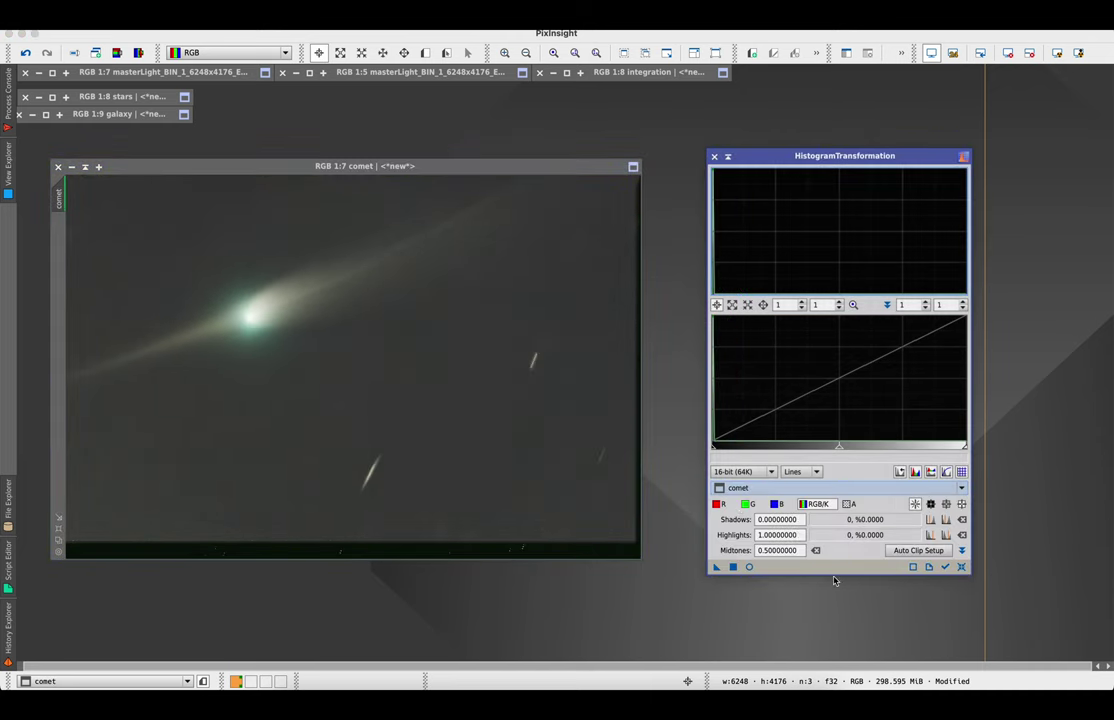
pyautogui.click(750, 567)
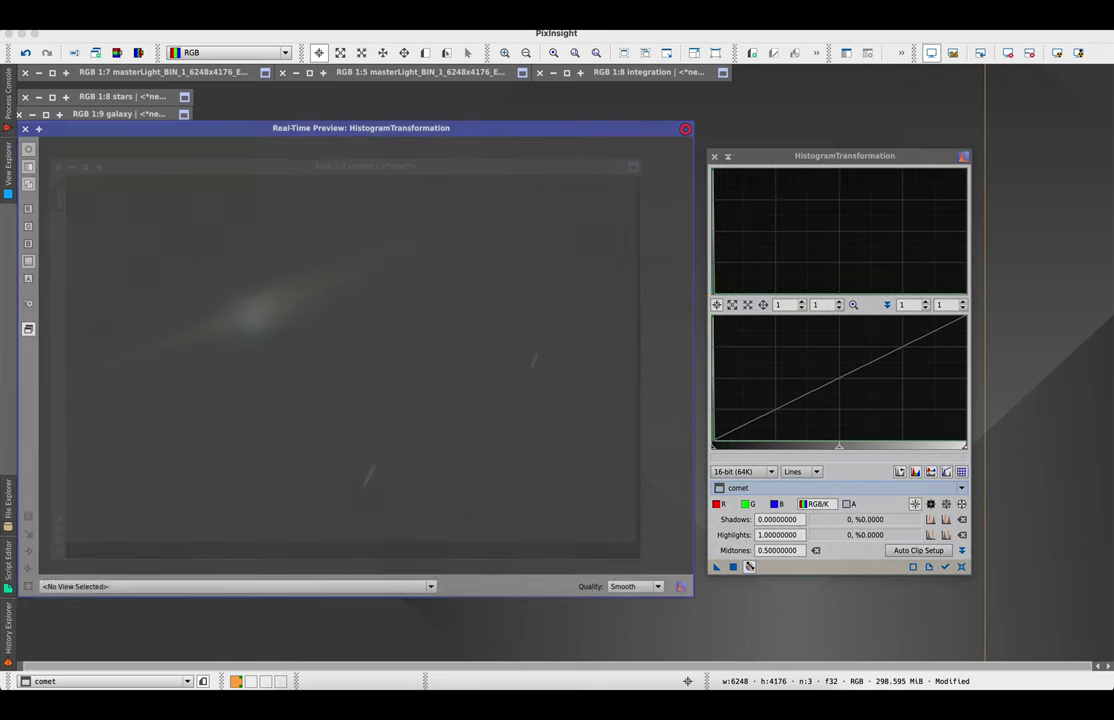
pyautogui.moveTo(716, 567); pyautogui.dragTo(963, 572)
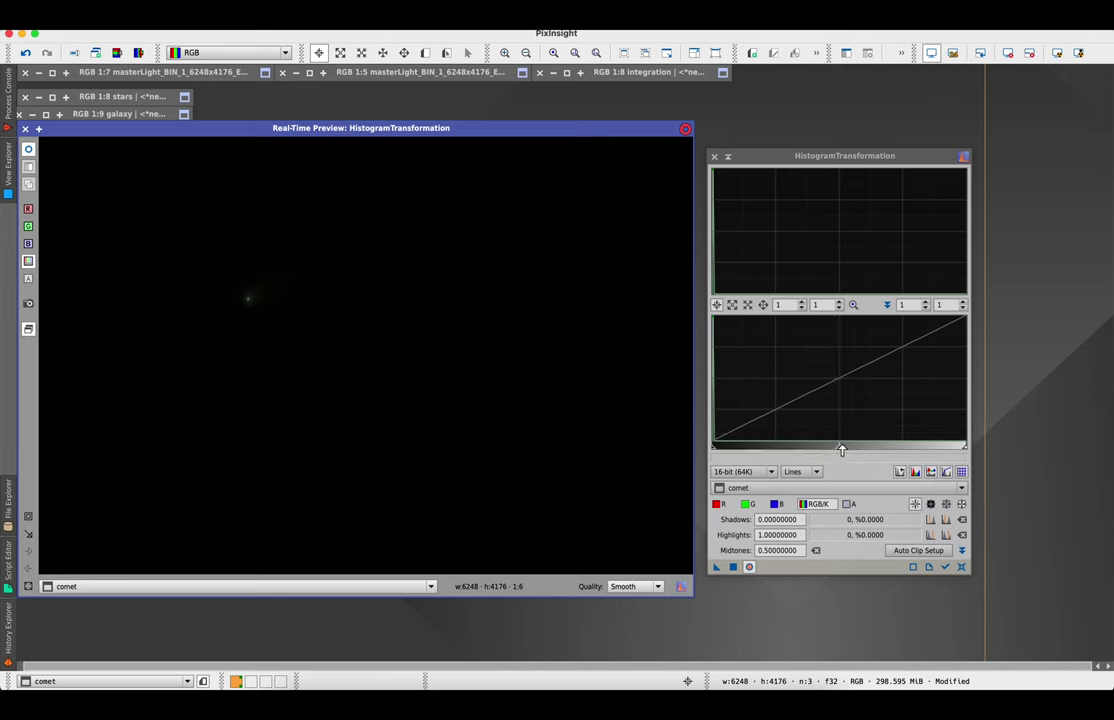
pyautogui.moveTo(840, 446)
pyautogui.mouseDown()
pyautogui.moveTo(781, 446)
pyautogui.moveTo(733, 422)
pyautogui.moveTo(840, 446)
pyautogui.mouseUp()
pyautogui.moveTo(716, 446); pyautogui.dragTo(838, 444)
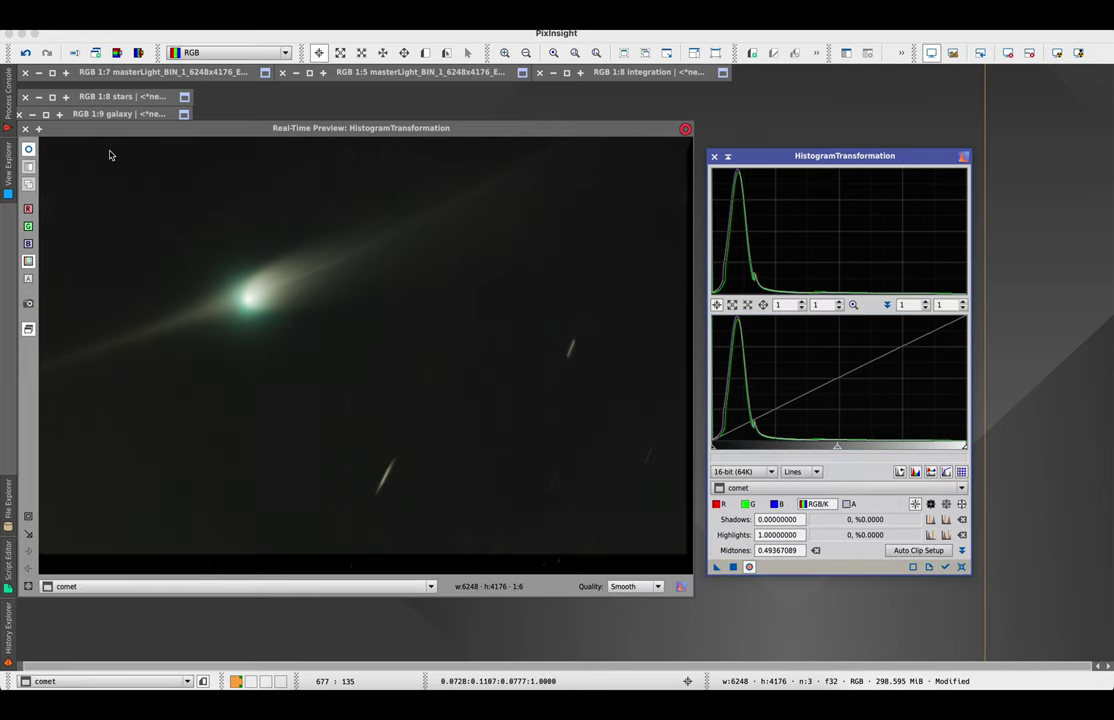
pyautogui.click(24, 126)
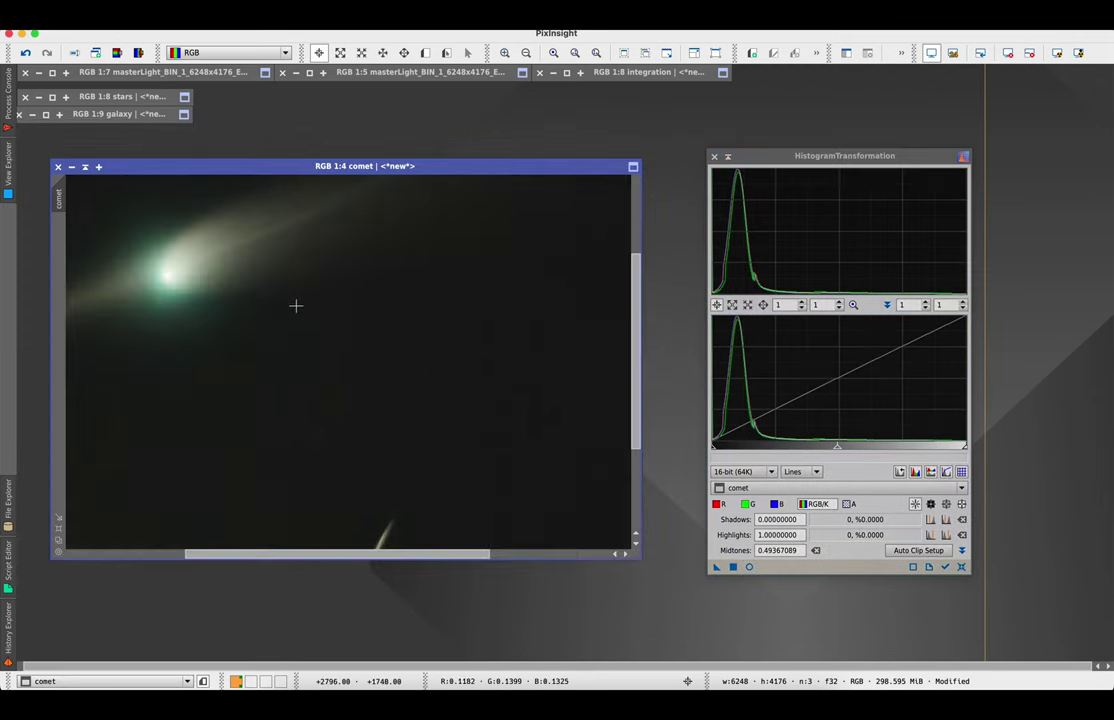
# - Examine the stretched comet's nucleus, tail and leftover star streaks at several magnifications, and close HistogramTransformation
pyautogui.scroll(-3, 296, 305)
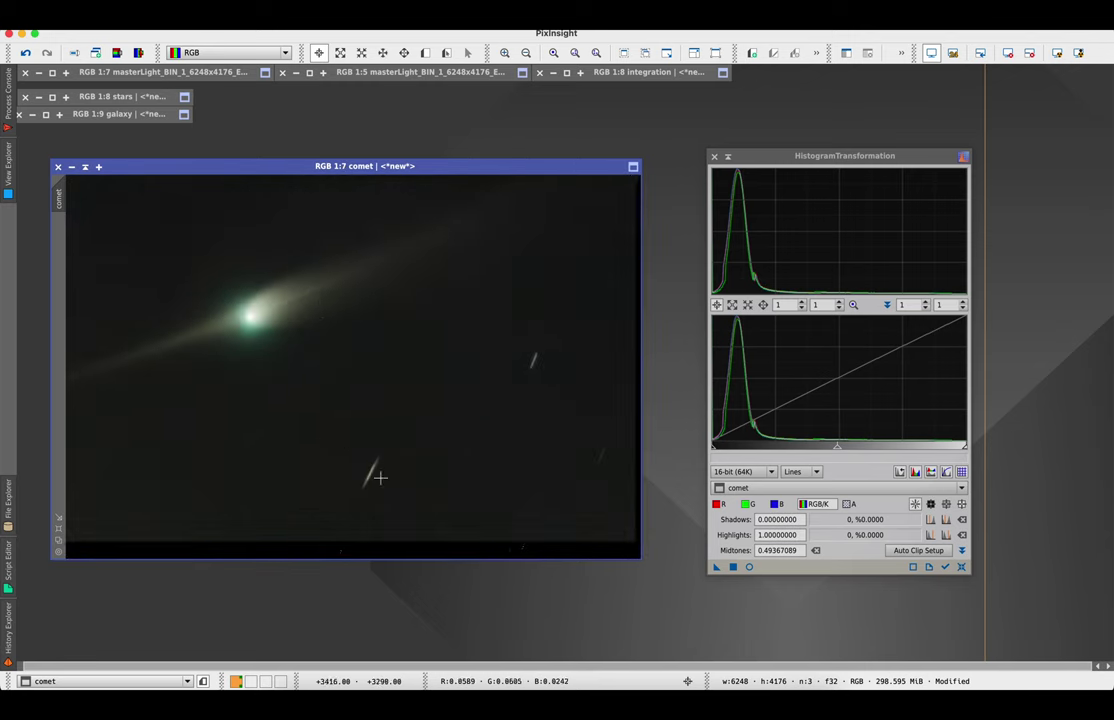
pyautogui.scroll(4, 194, 293)
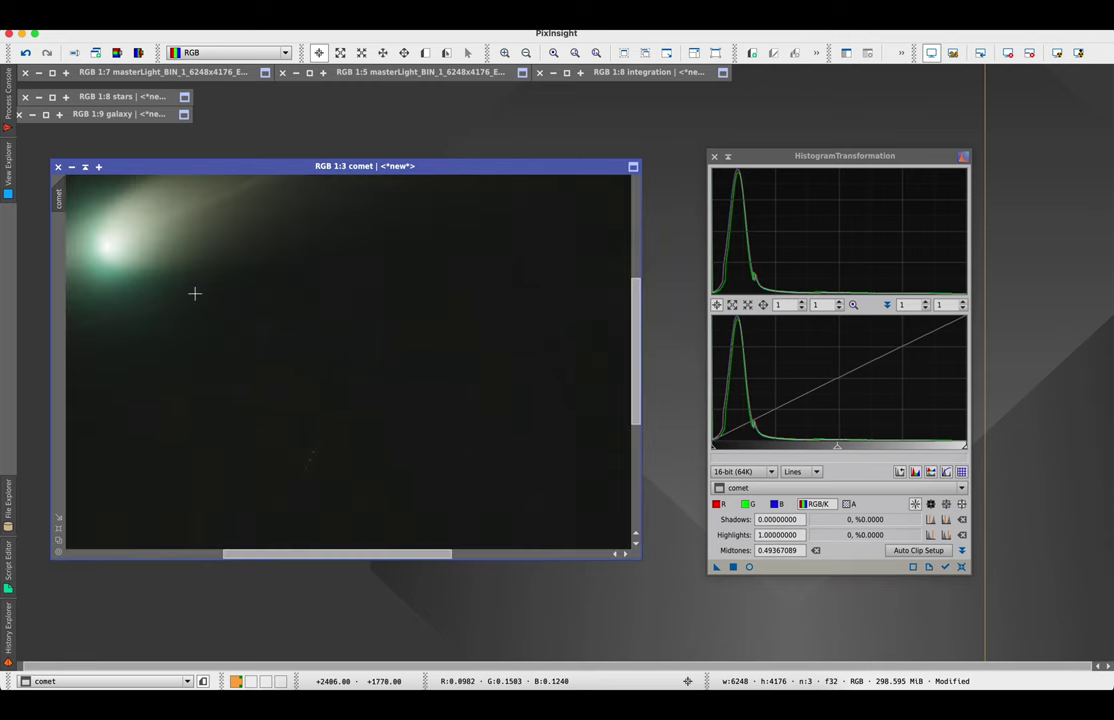
pyautogui.scroll(-4, 245, 340)
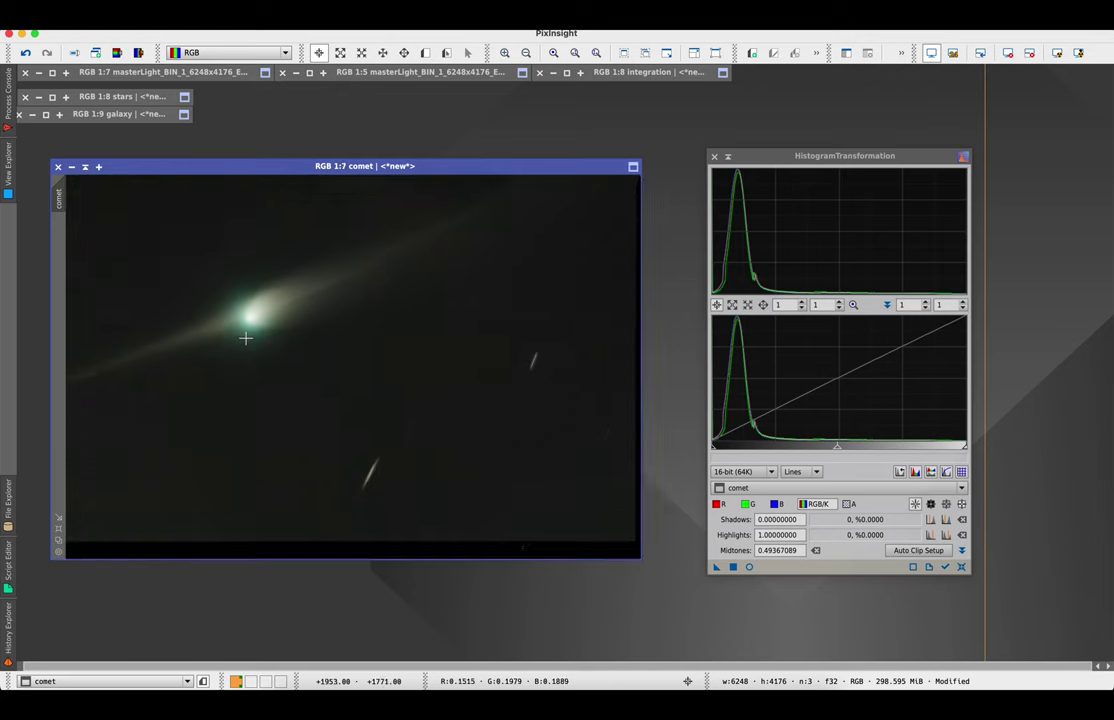
pyautogui.scroll(-3, 245, 340)
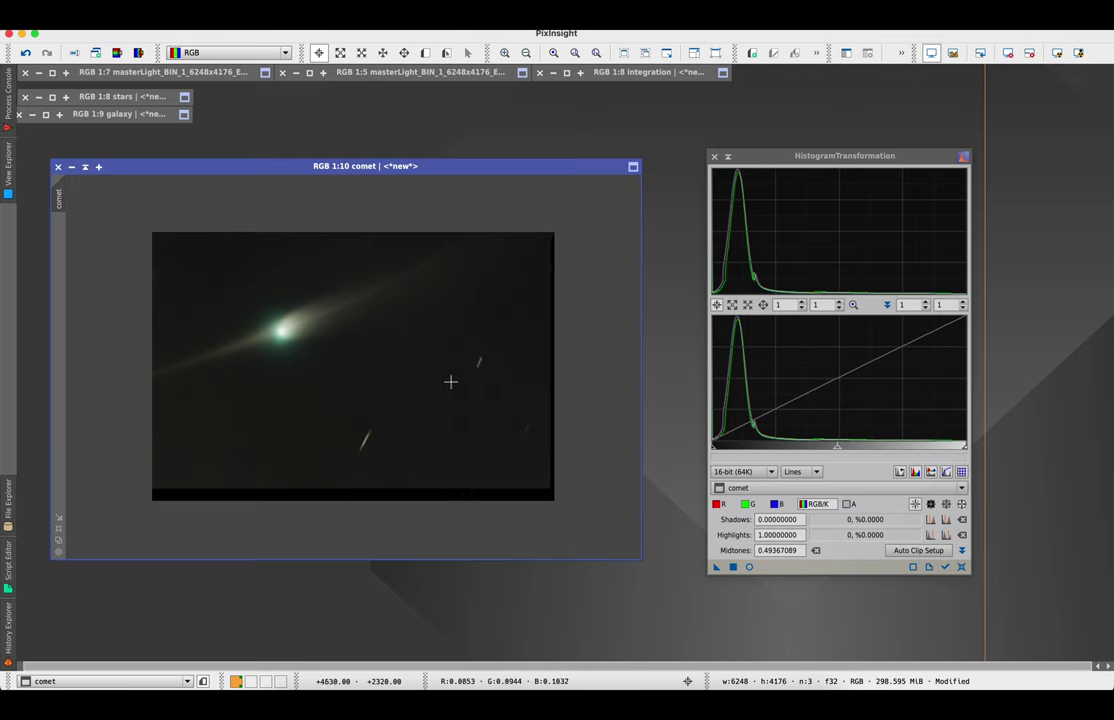
pyautogui.scroll(3, 465, 392)
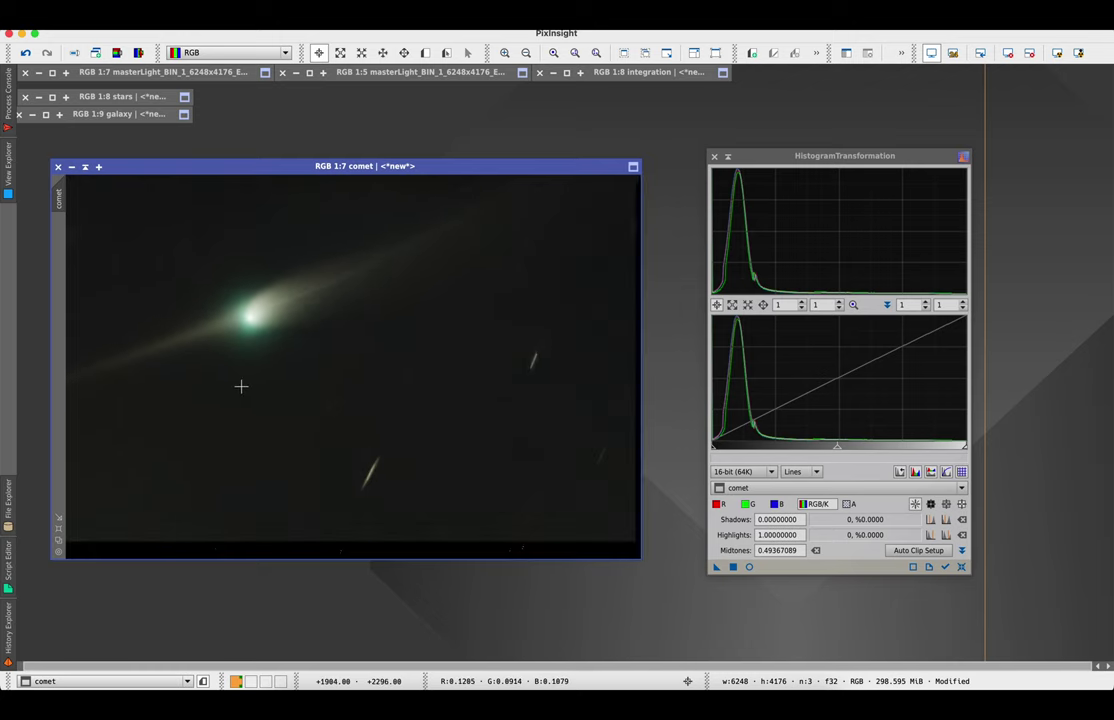
pyautogui.scroll(-1, 241, 386)
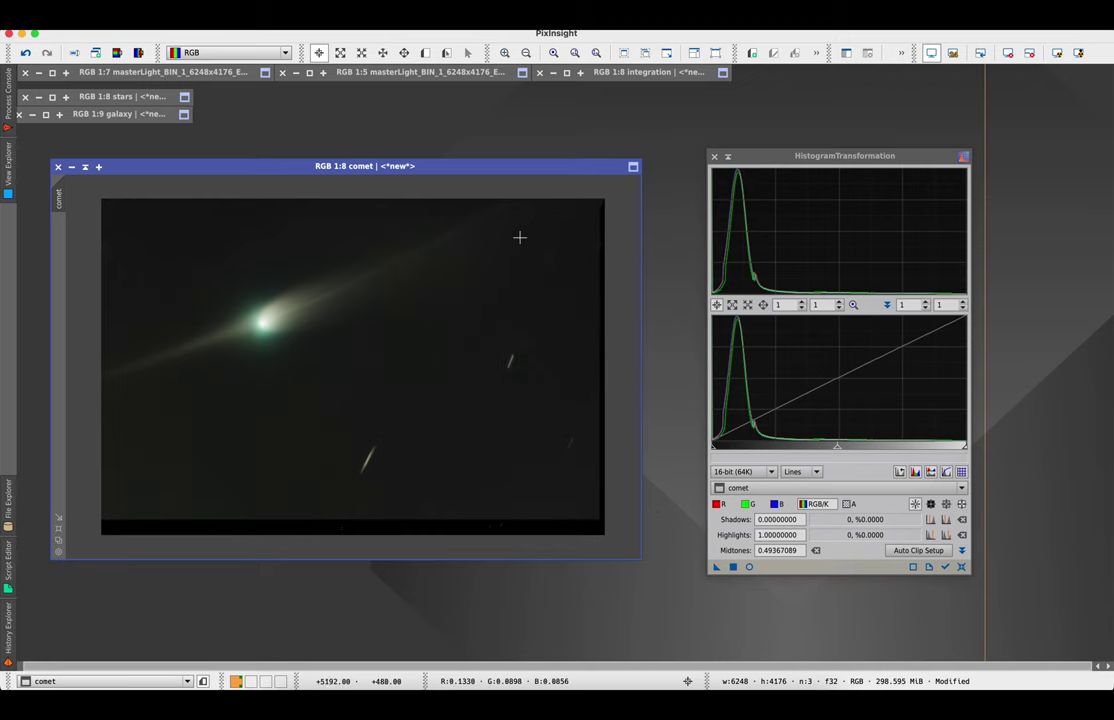
pyautogui.click(715, 157)
# - Clone out the leftover star streaks around the comet using CloneStamp with radius 100, softness 0.50 and opacity 1.00
pyautogui.moveTo(482, 167); pyautogui.dragTo(468, 164)
pyautogui.click(200, 12)
pyautogui.moveTo(285, 12)
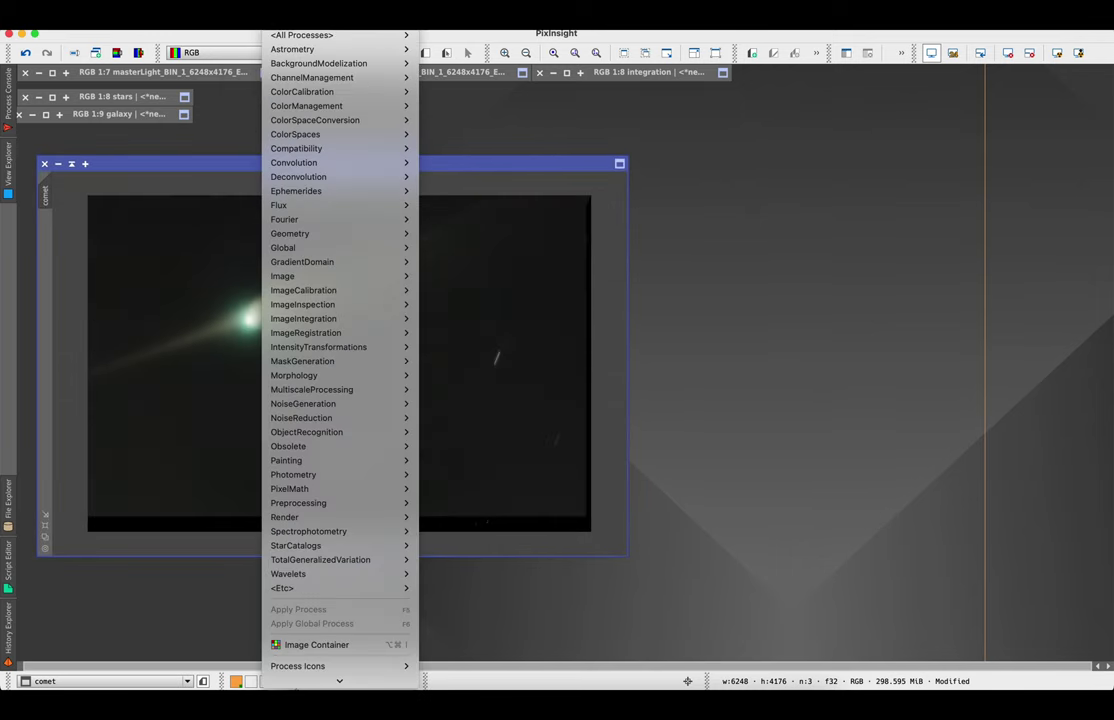
pyautogui.moveTo(300, 35)
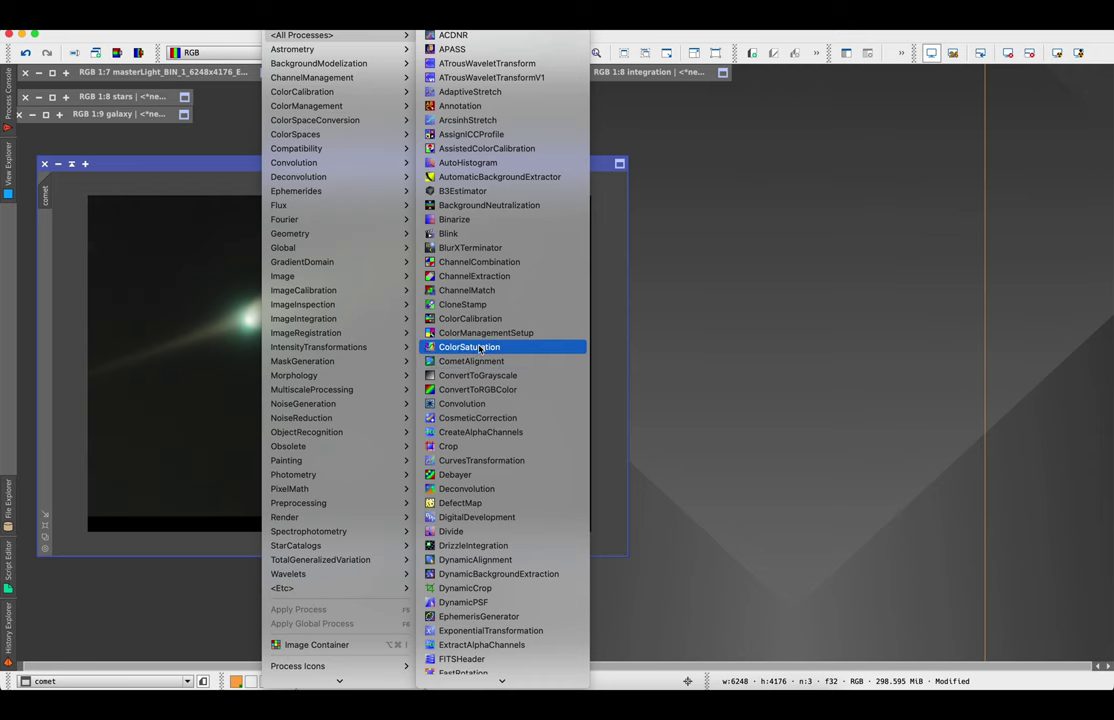
pyautogui.click(463, 304)
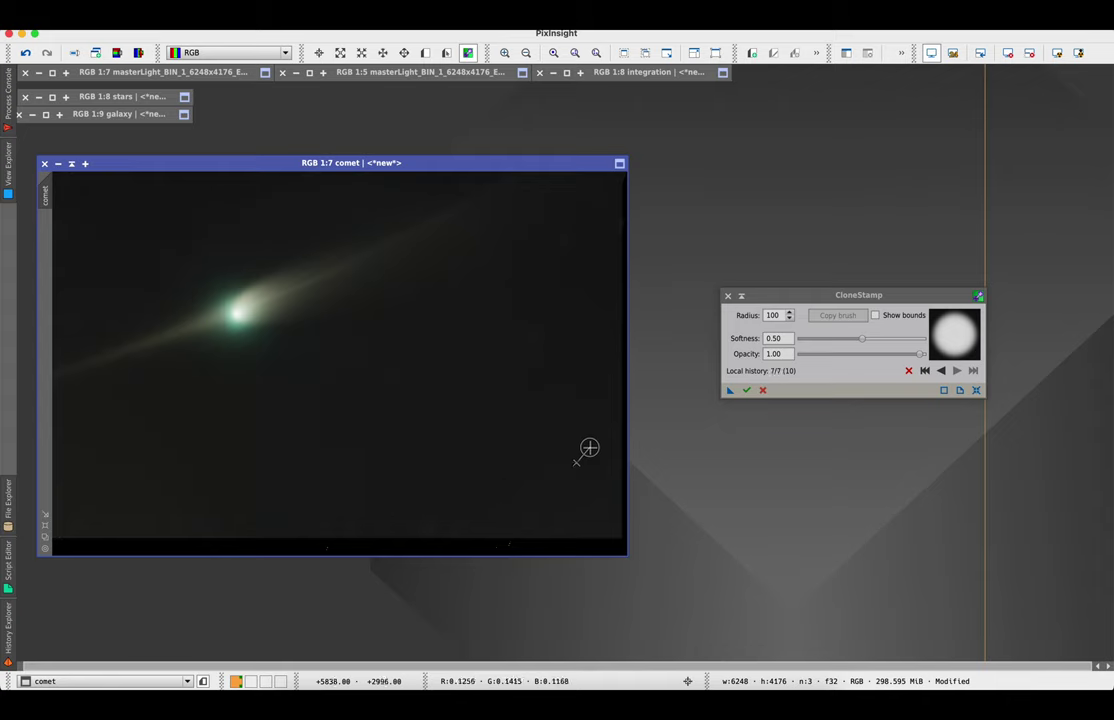
pyautogui.press('super+minus')
pyautogui.press('super+minus')
pyautogui.press('super+minus')
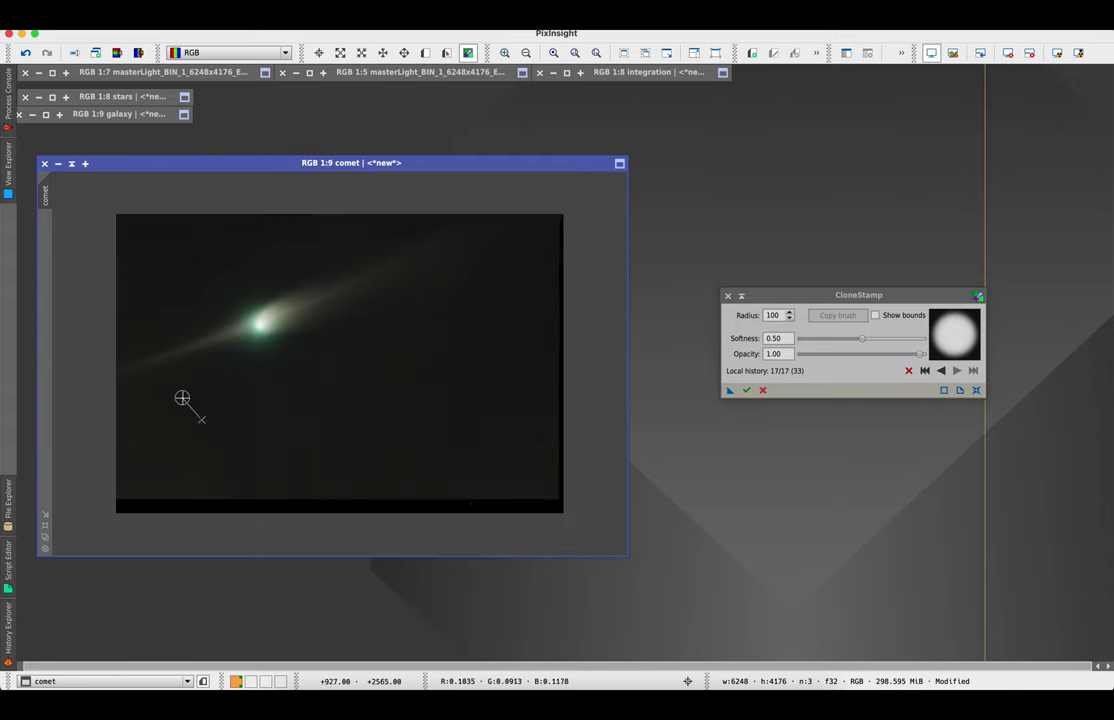
pyautogui.press('super+plus')
pyautogui.press('super+plus')
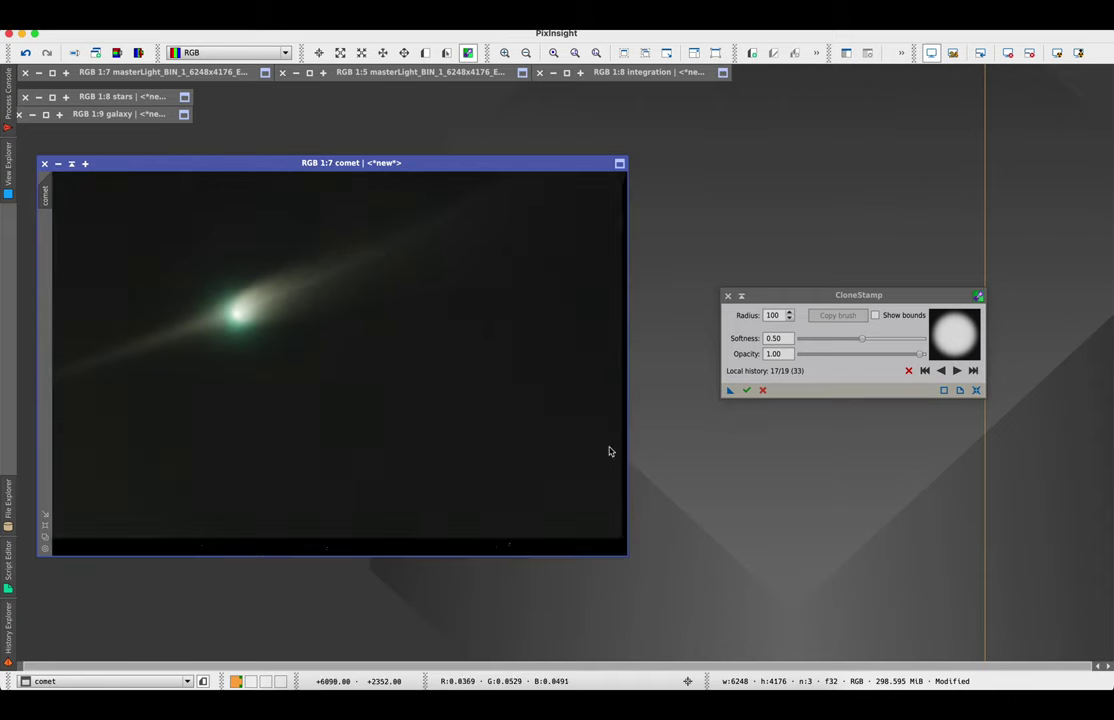
pyautogui.click(177, 492)
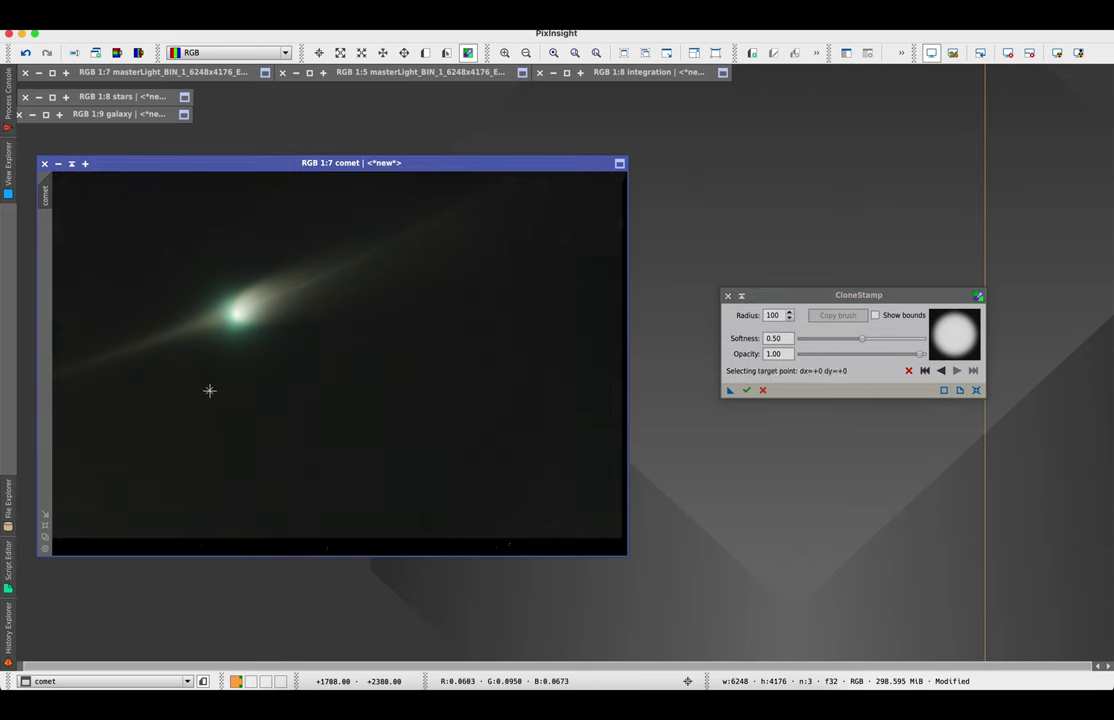
# - Commit the CloneStamp retouching to the comet image and close CloneStamp
pyautogui.moveTo(503, 163); pyautogui.dragTo(564, 164)
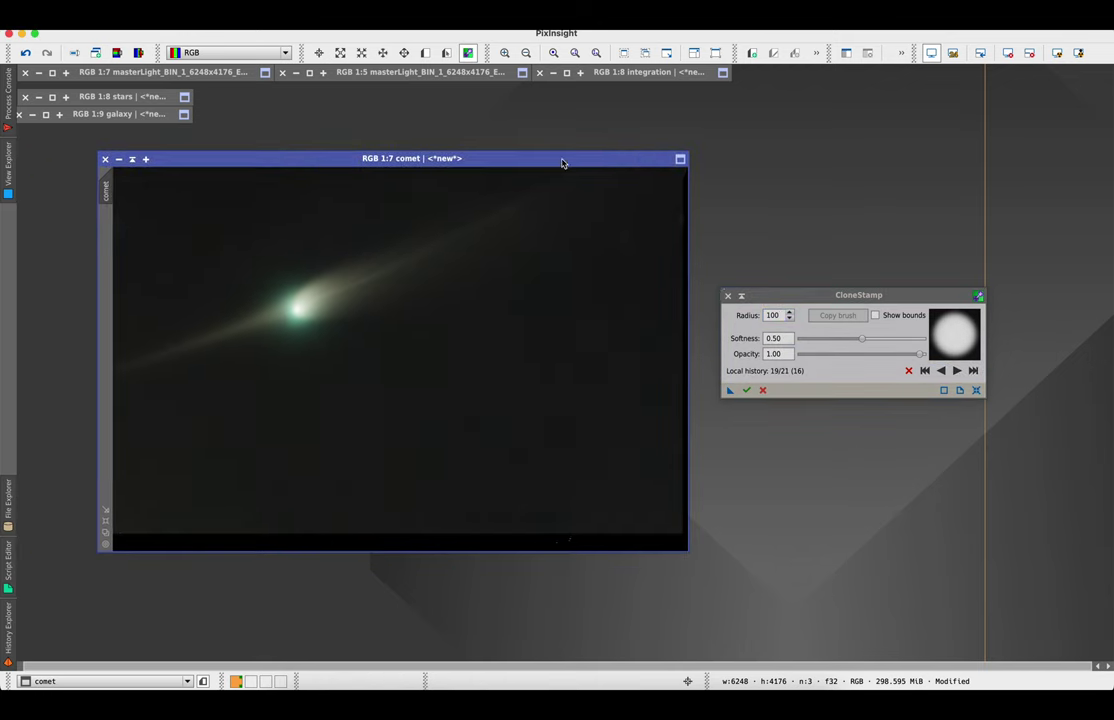
pyautogui.click(747, 388)
pyautogui.press('Return')
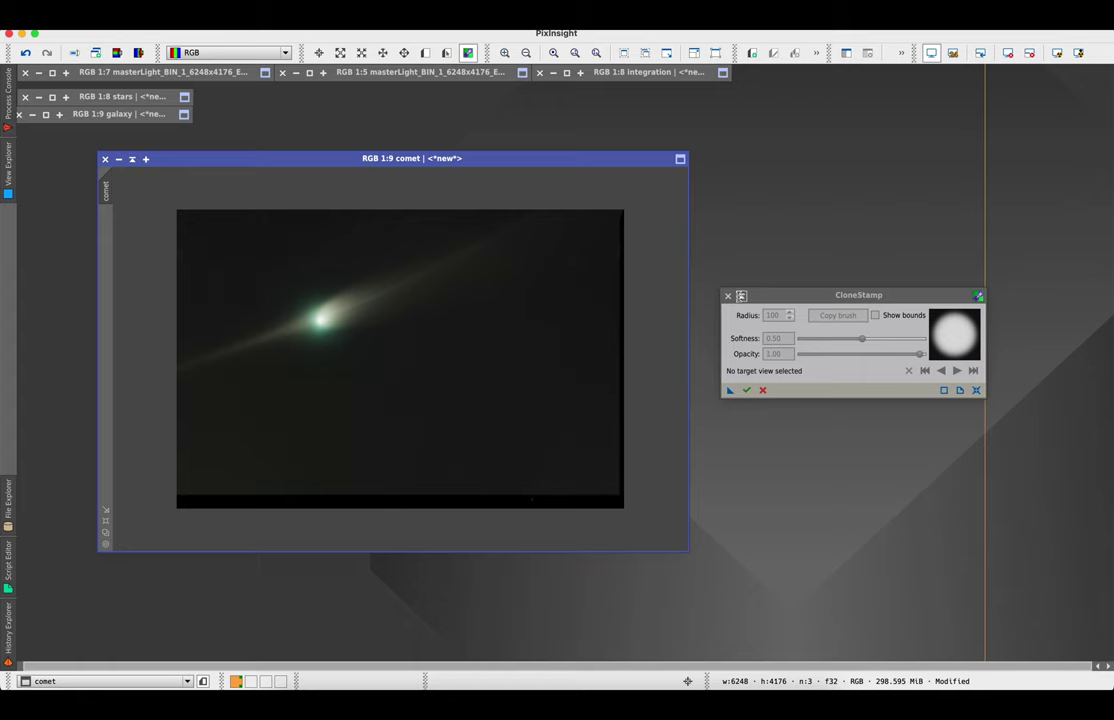
pyautogui.click(729, 296)
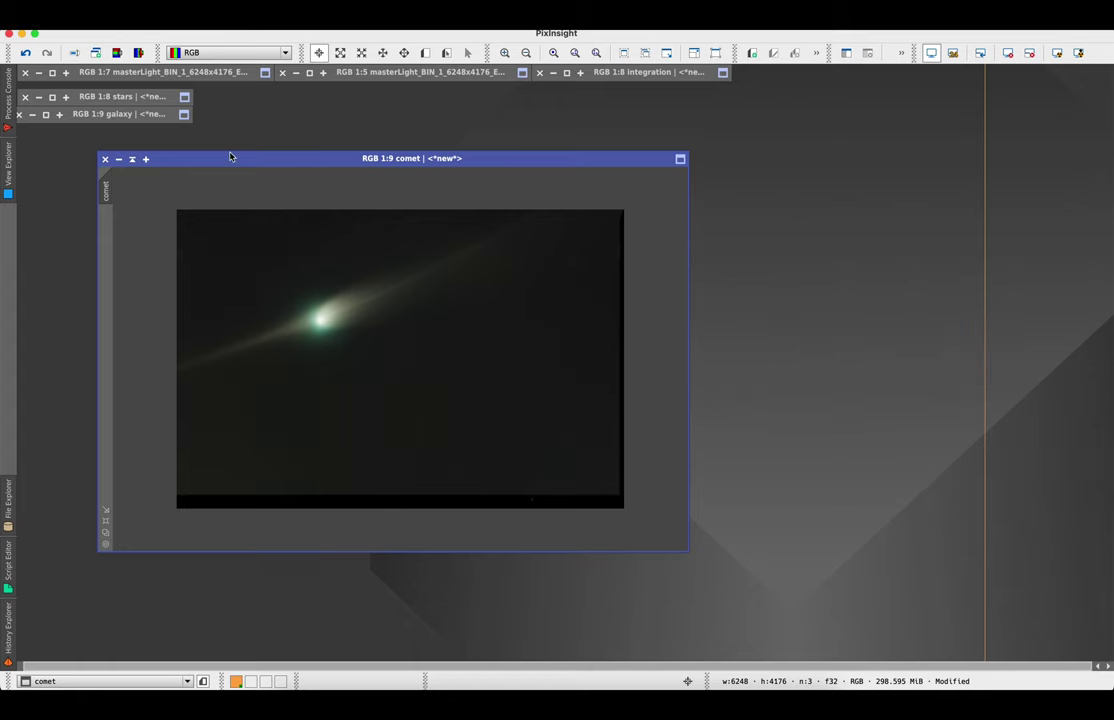
# - Restore the minimized galaxy image and place it beside the comet image
pyautogui.moveTo(227, 156); pyautogui.dragTo(228, 148)
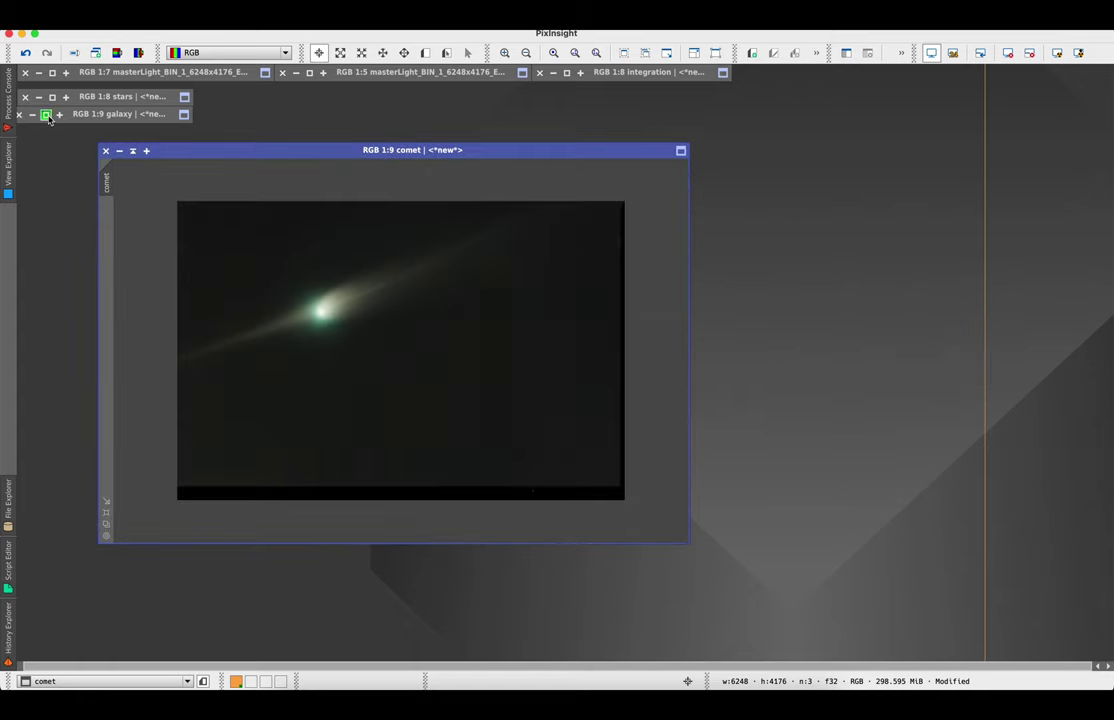
pyautogui.click(46, 115)
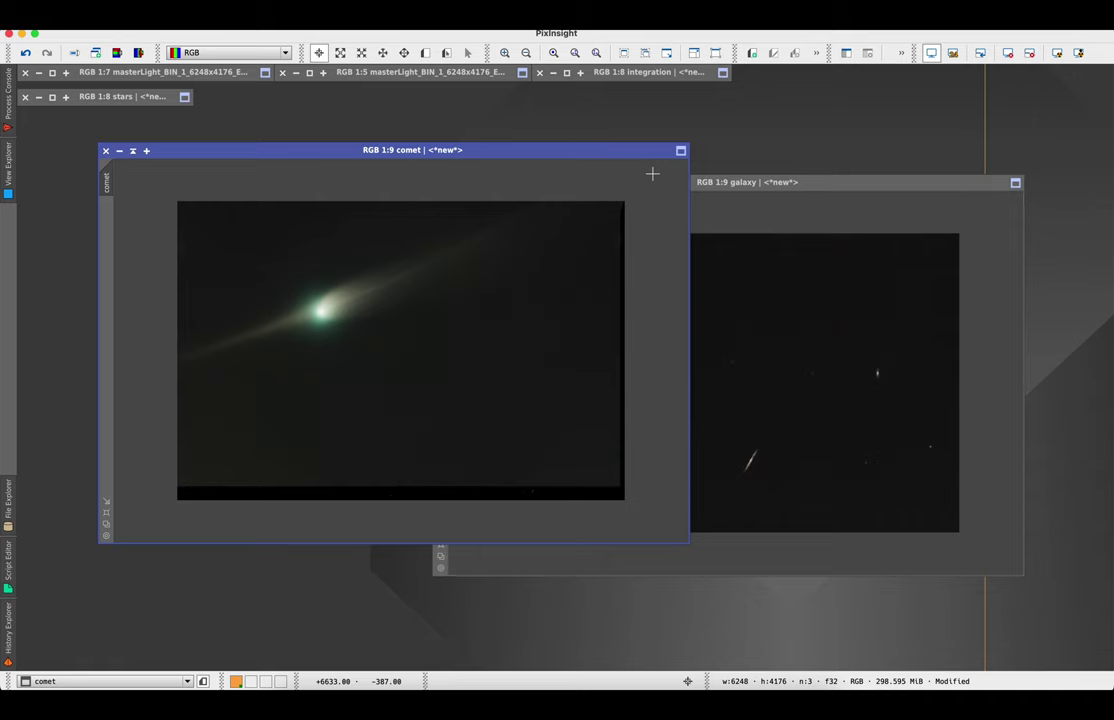
# - Bring the galaxy image in front of the comet image, overlapping it
pyautogui.moveTo(736, 183); pyautogui.dragTo(449, 235)
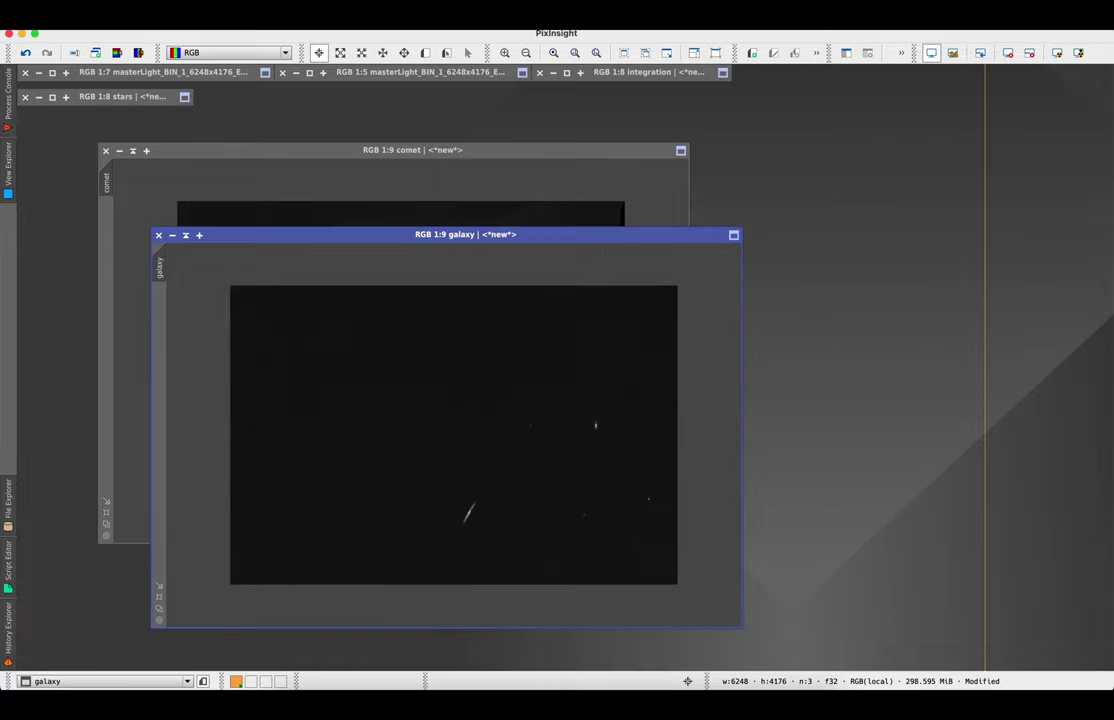
pyautogui.click(288, 12)
pyautogui.moveTo(300, 35)
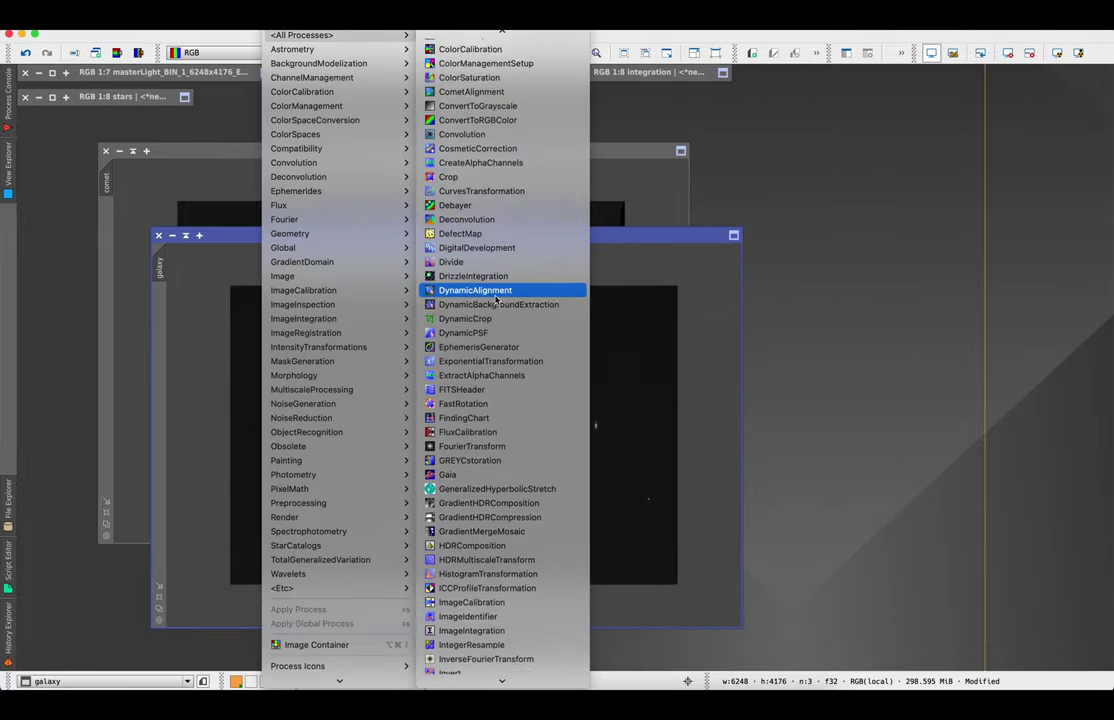
pyautogui.scroll(-10, 495, 298)
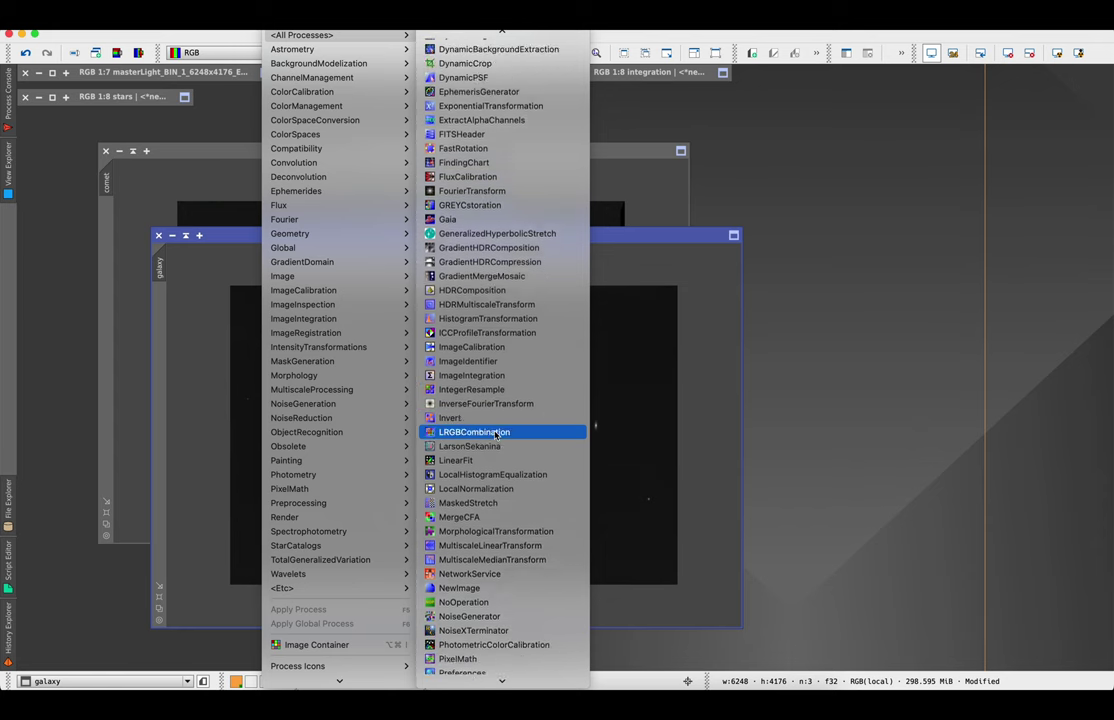
pyautogui.scroll(-6, 495, 434)
pyautogui.click(483, 516)
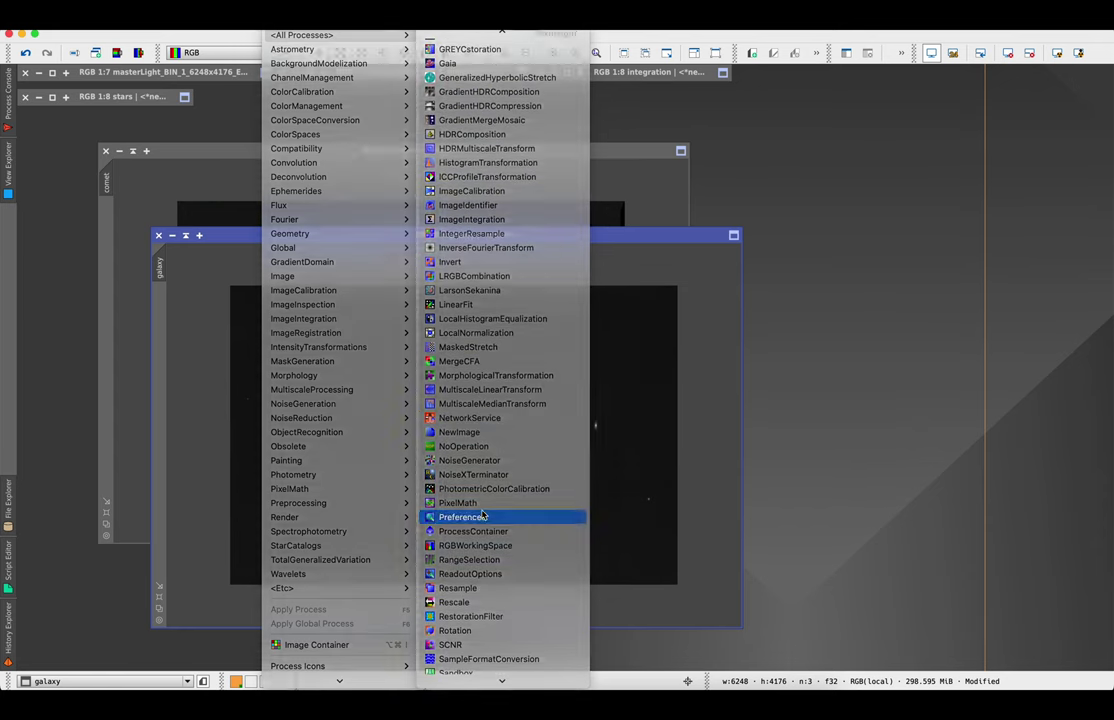
pyautogui.click(341, 124)
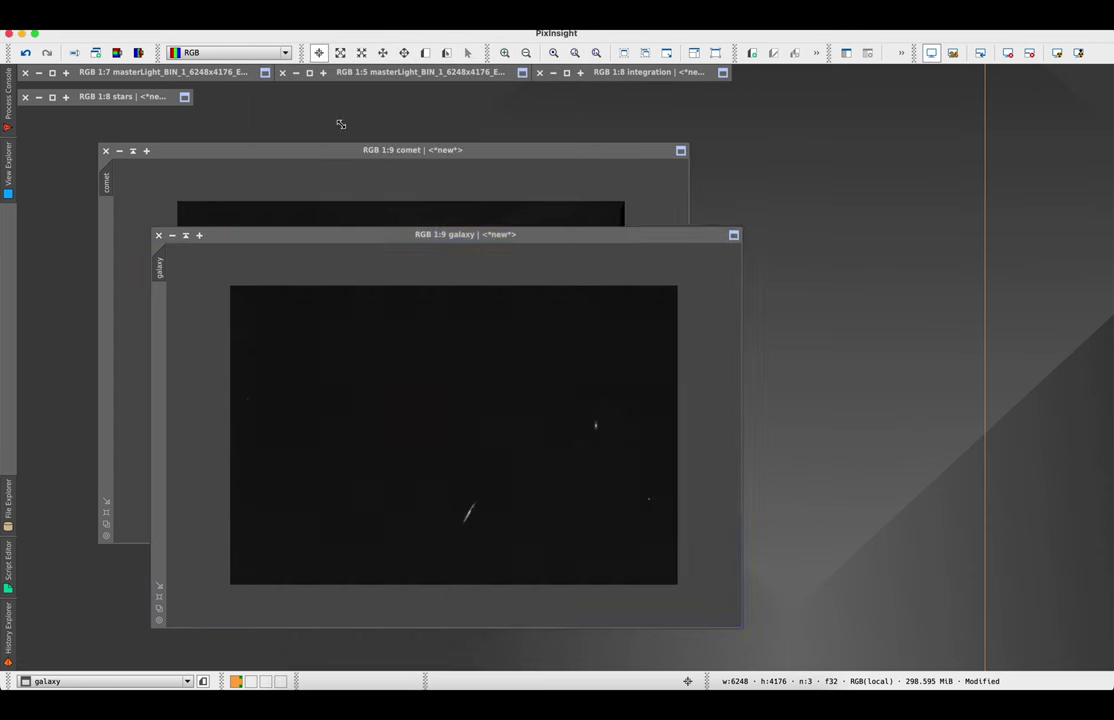
# - Add the comet and galaxy images into a new image using the PixelMath expression comet+galaxy
pyautogui.click(297, 12)
pyautogui.moveTo(297, 38)
pyautogui.scroll(-10, 450, 200)
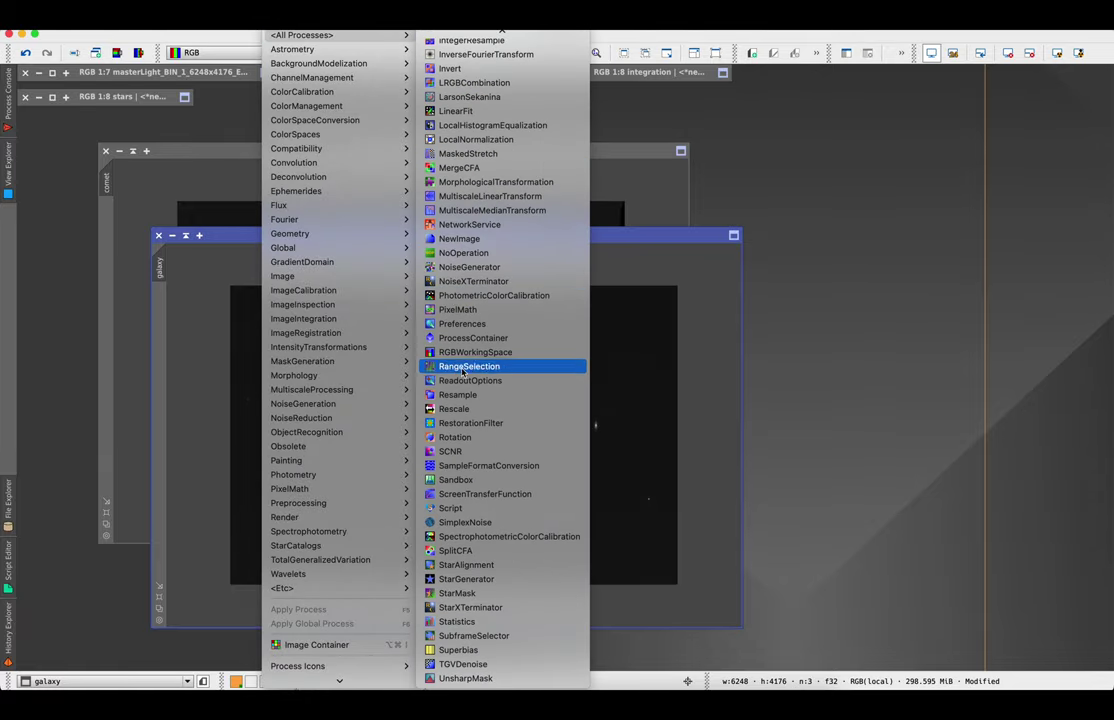
pyautogui.click(457, 312)
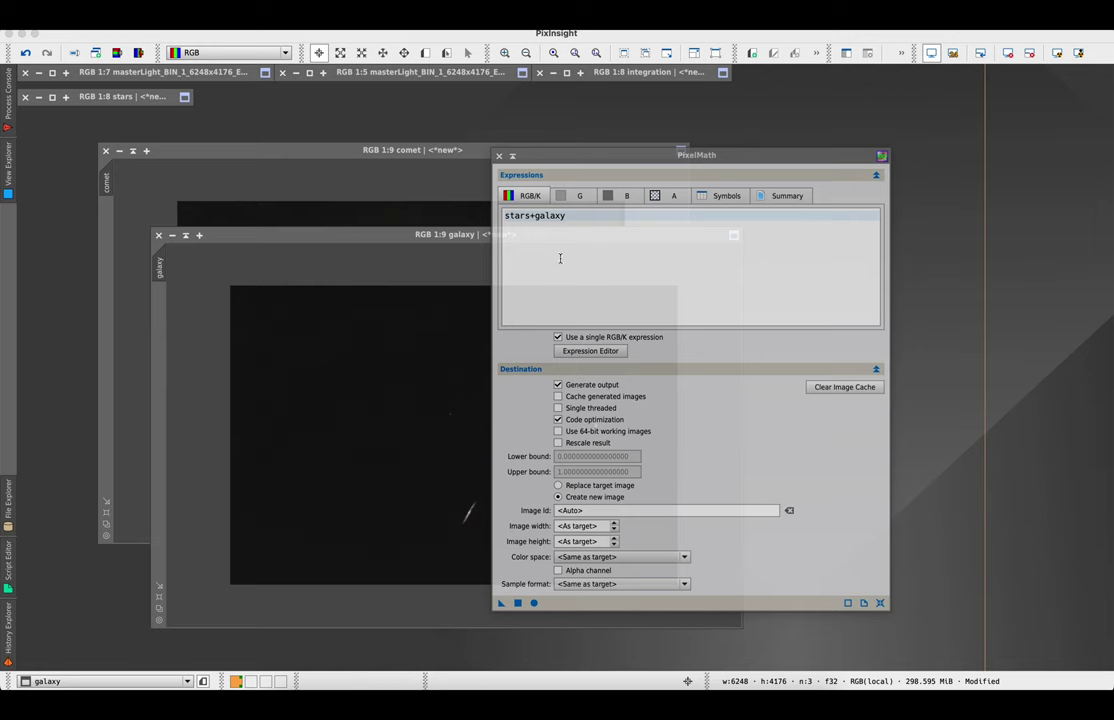
pyautogui.tripleClick(581, 214)
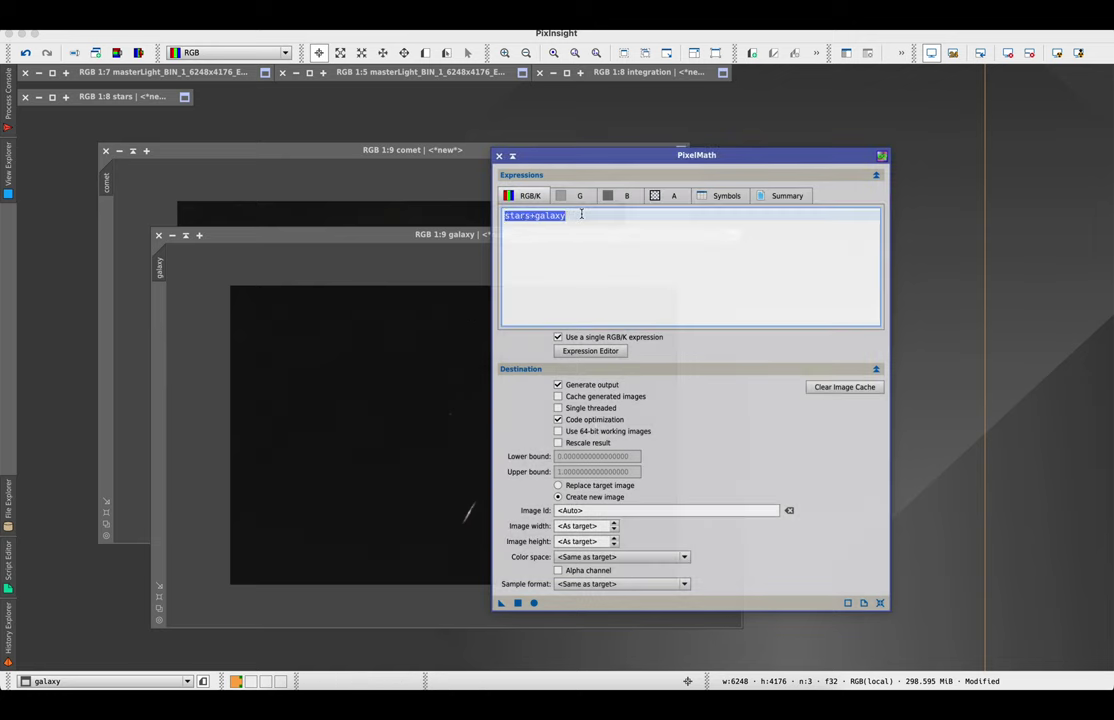
pyautogui.write('come')
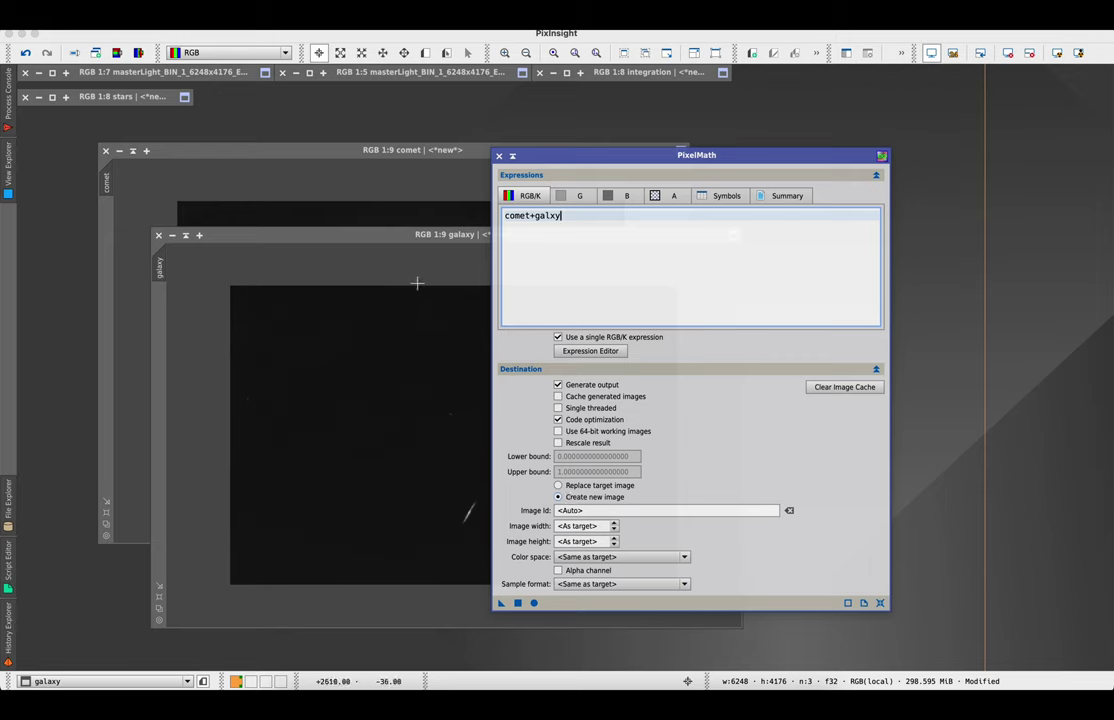
pyautogui.click(519, 603)
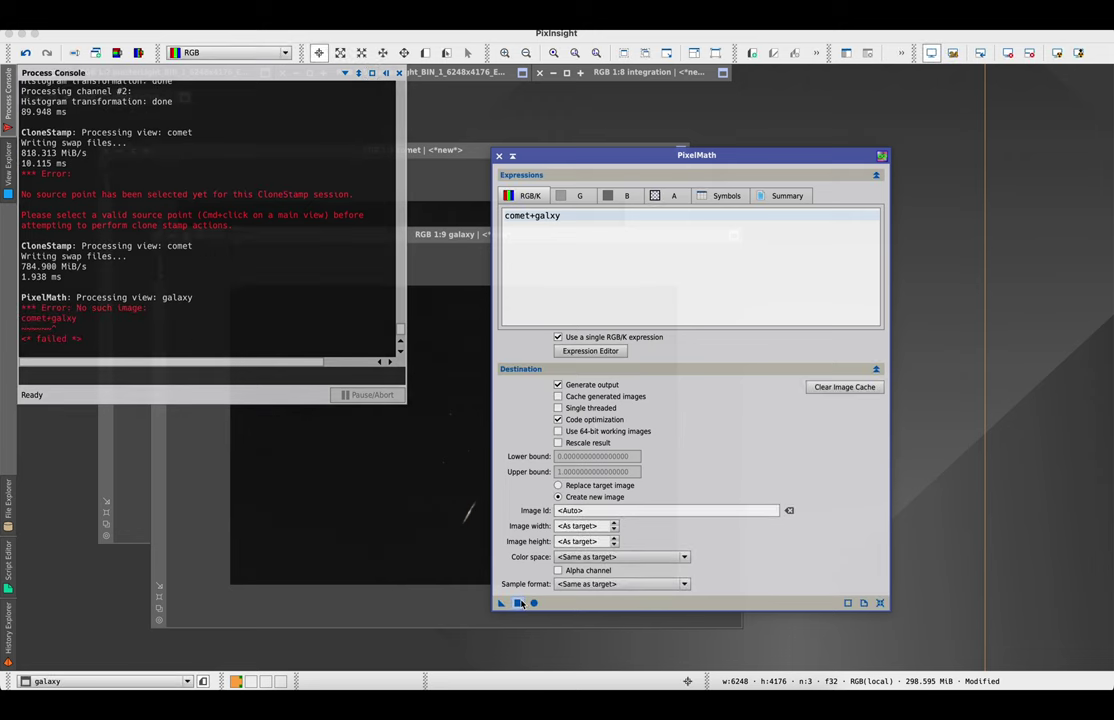
pyautogui.click(387, 75)
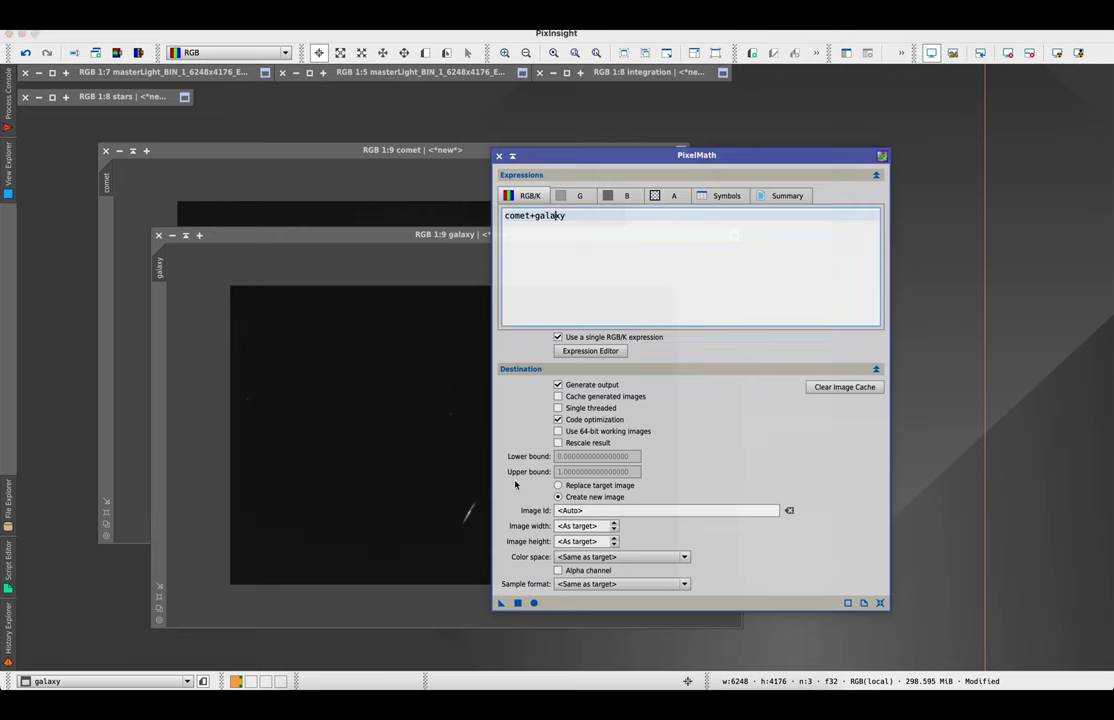
pyautogui.click(517, 604)
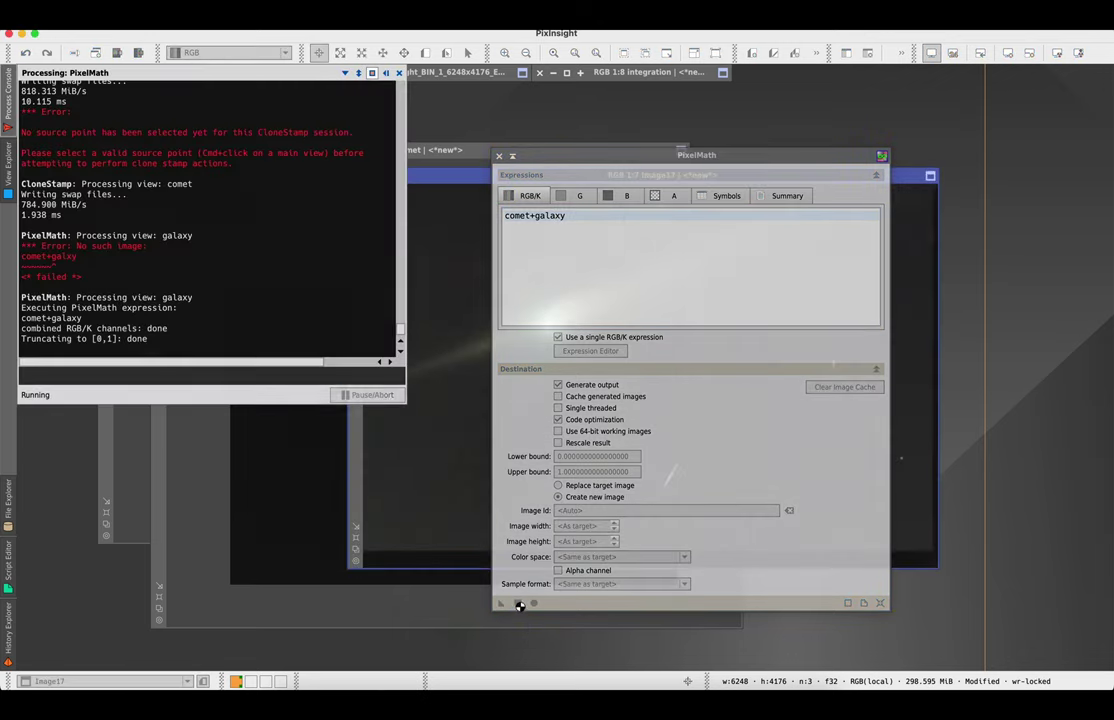
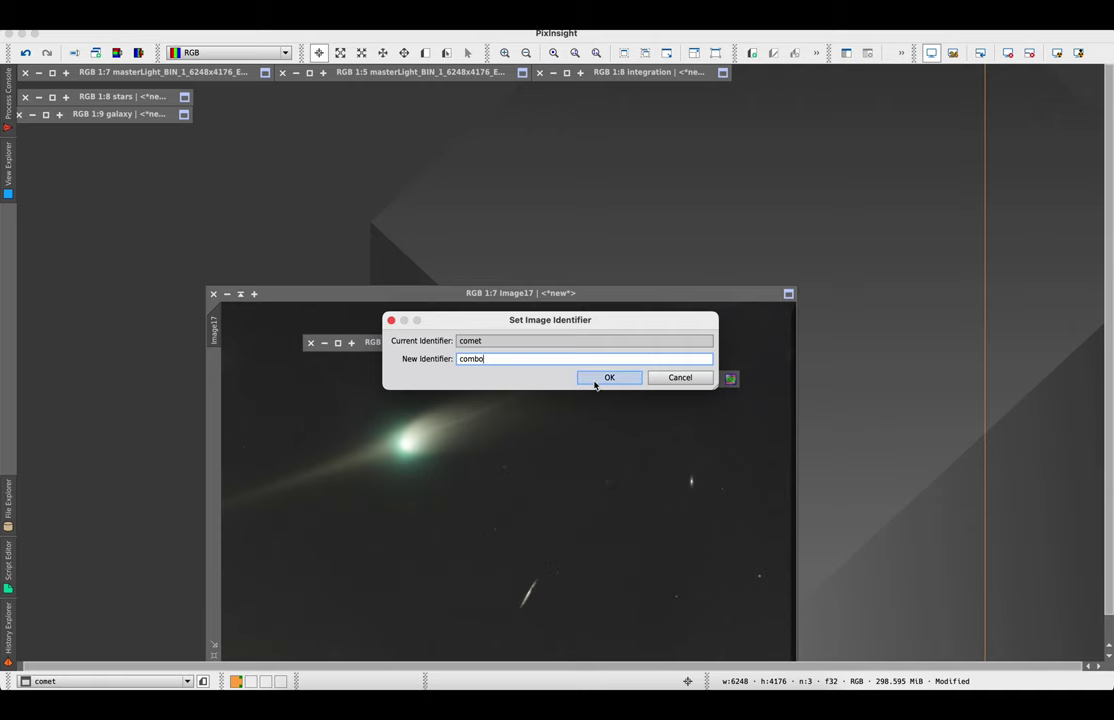
# - Try renaming the comet image as combo, undo that renaming, and minimize the comet image
pyautogui.click(606, 377)
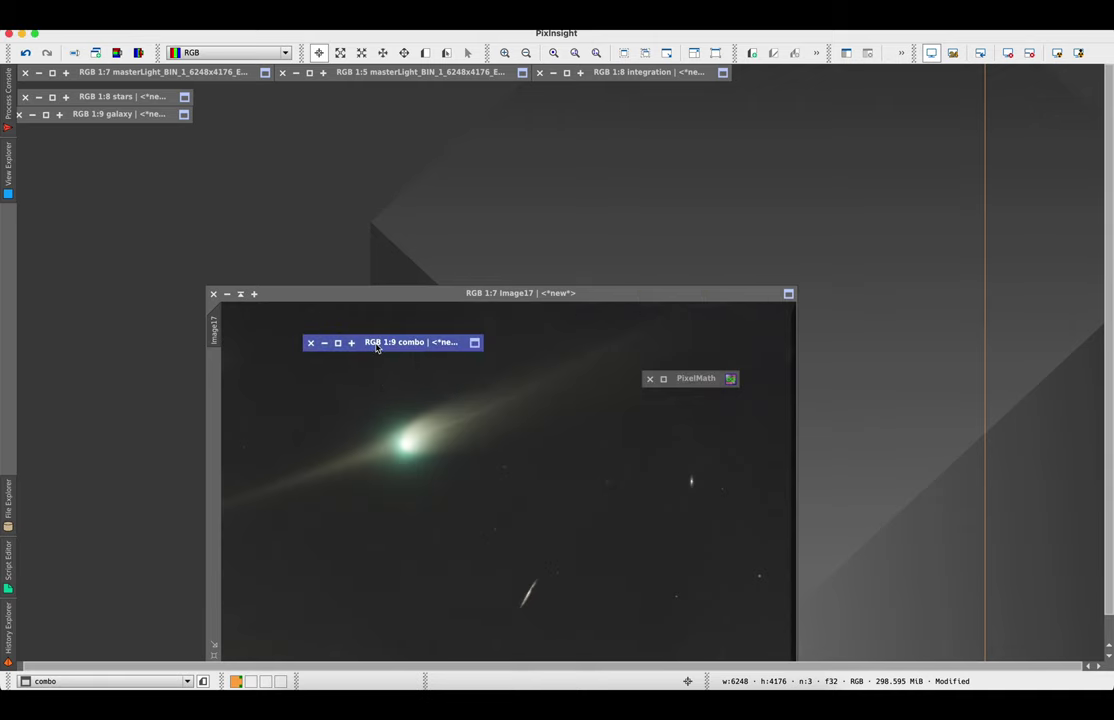
pyautogui.moveTo(373, 348); pyautogui.dragTo(246, 243)
pyautogui.click(220, 239)
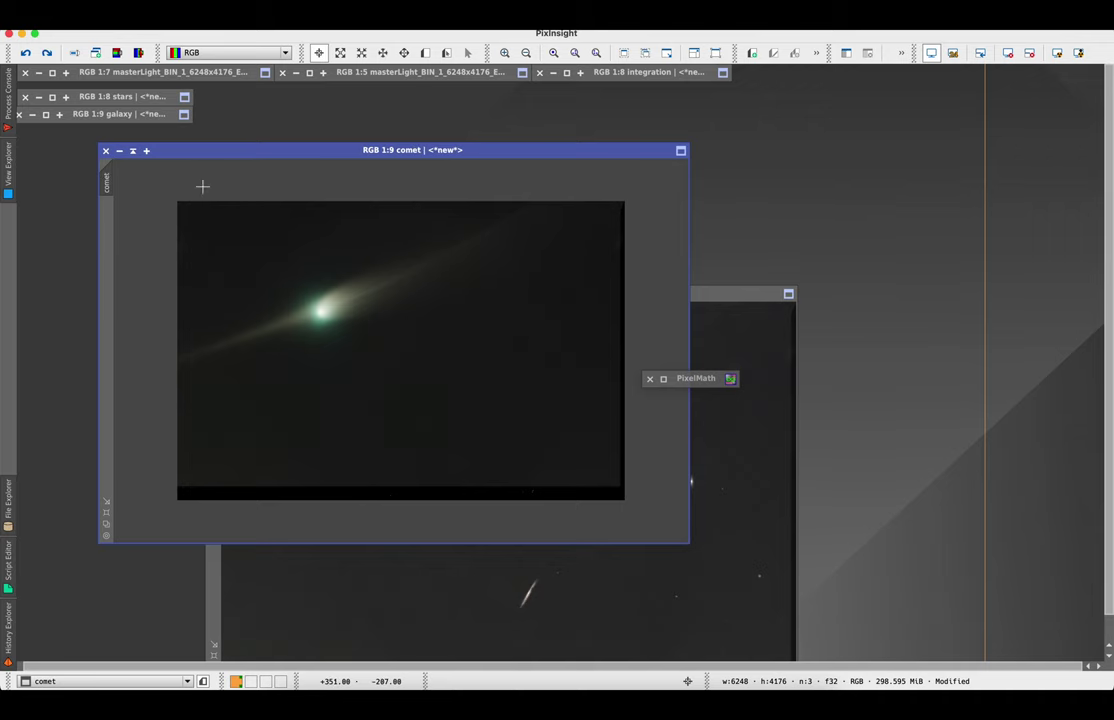
pyautogui.click(133, 151)
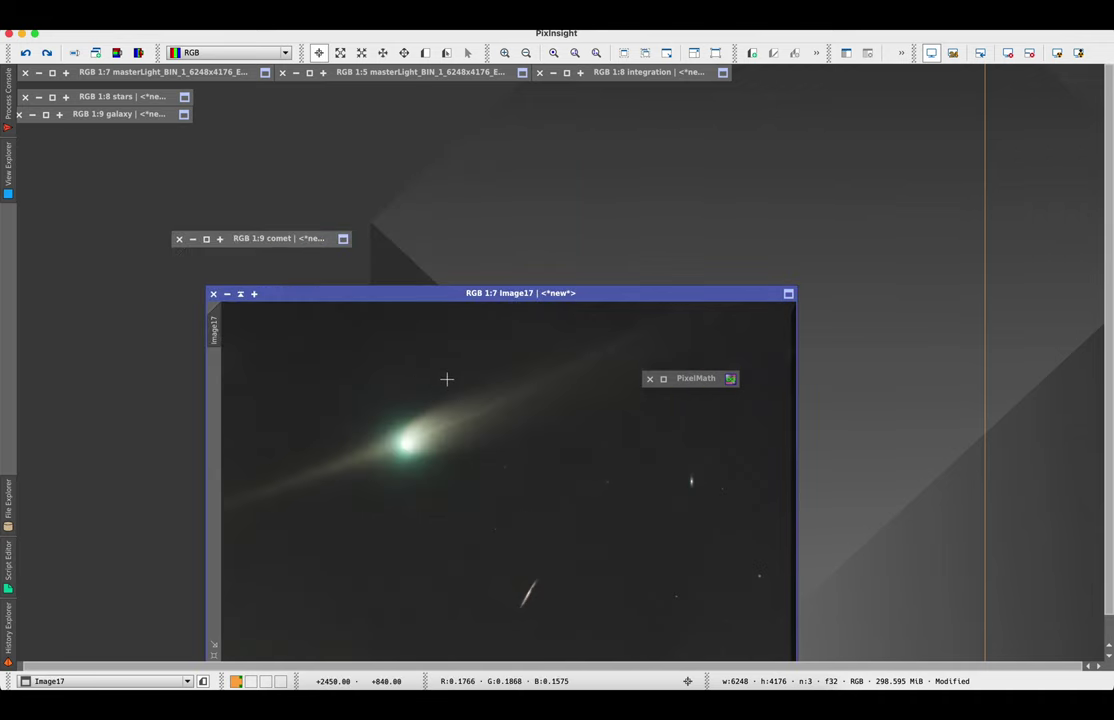
# - Rename the summed comet and galaxy image as combo and move the minimized PixelMath window off it
pyautogui.rightClick(448, 378)
pyautogui.click(495, 92)
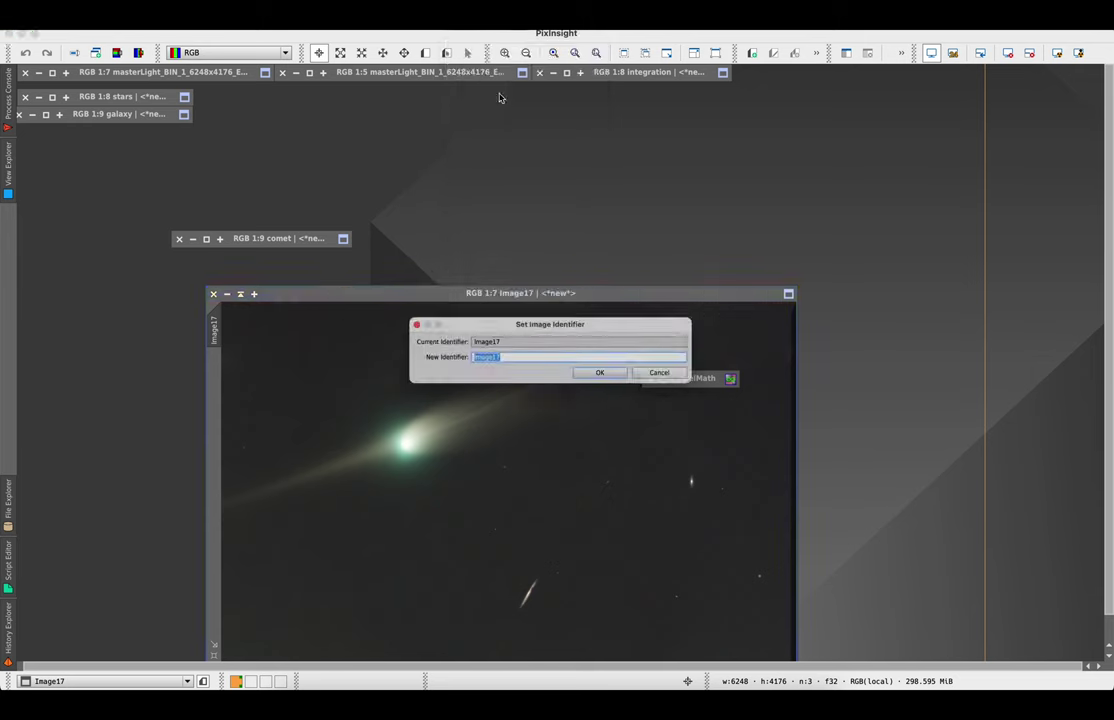
pyautogui.write('combo')
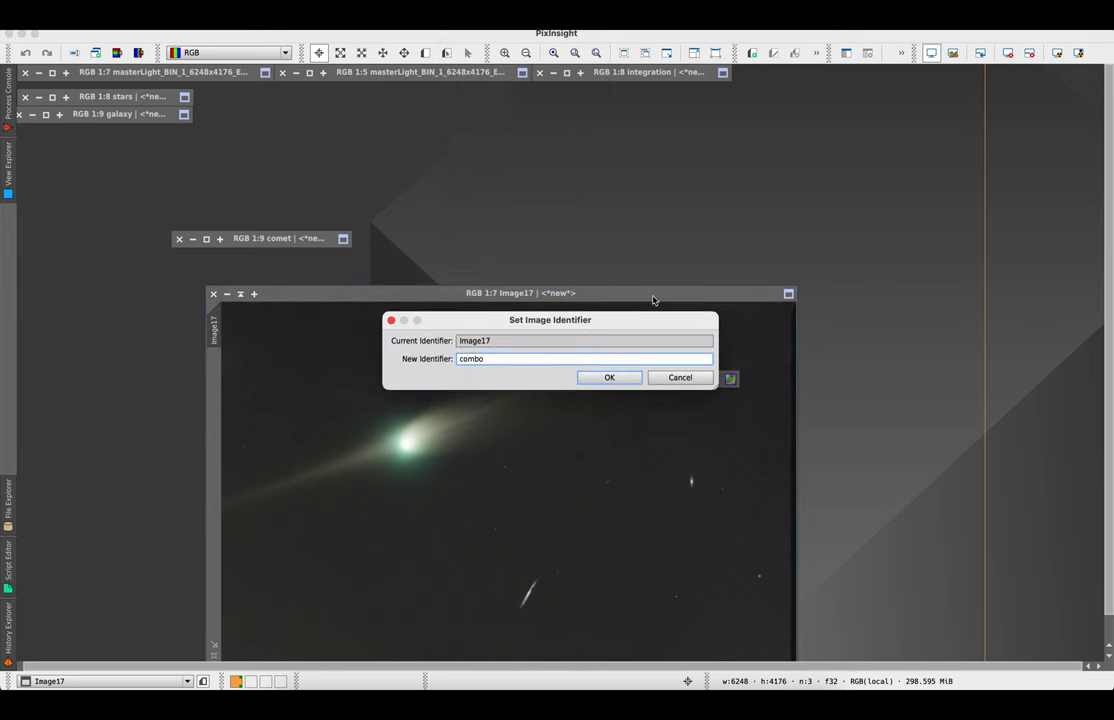
pyautogui.click(600, 377)
pyautogui.moveTo(675, 382); pyautogui.dragTo(824, 257)
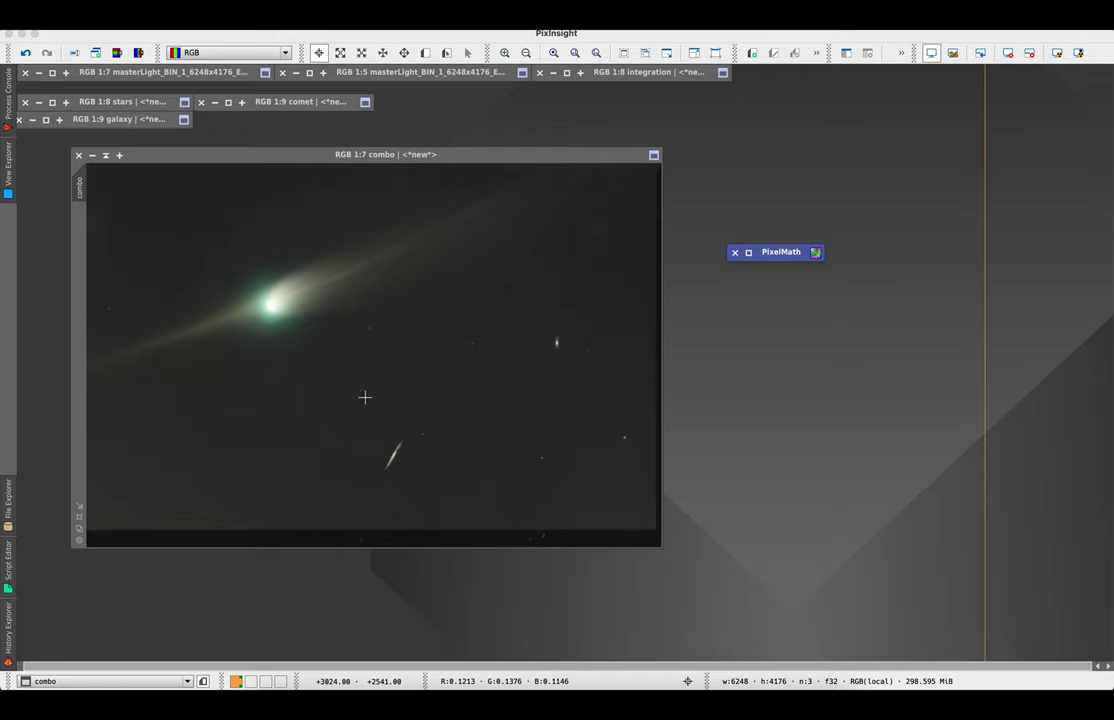
# - Merge the stars with the combo image into a new image using the PixelMath expression max(stars,combo), and minimize PixelMath
pyautogui.click(747, 254)
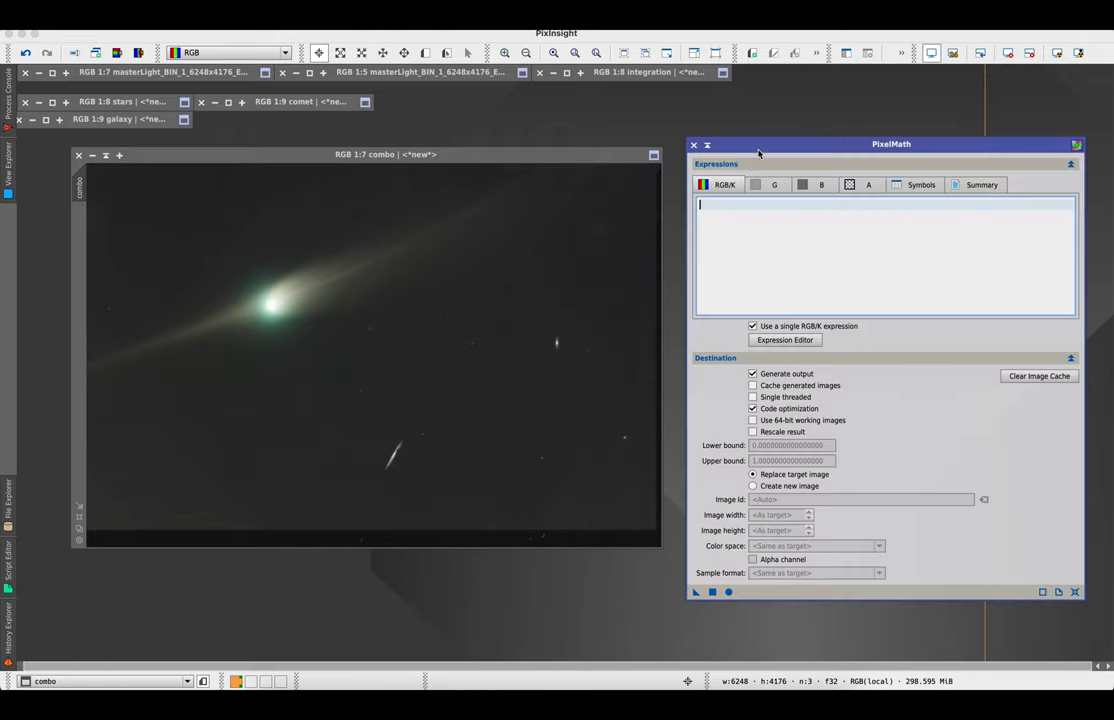
pyautogui.moveTo(758, 152); pyautogui.dragTo(543, 145)
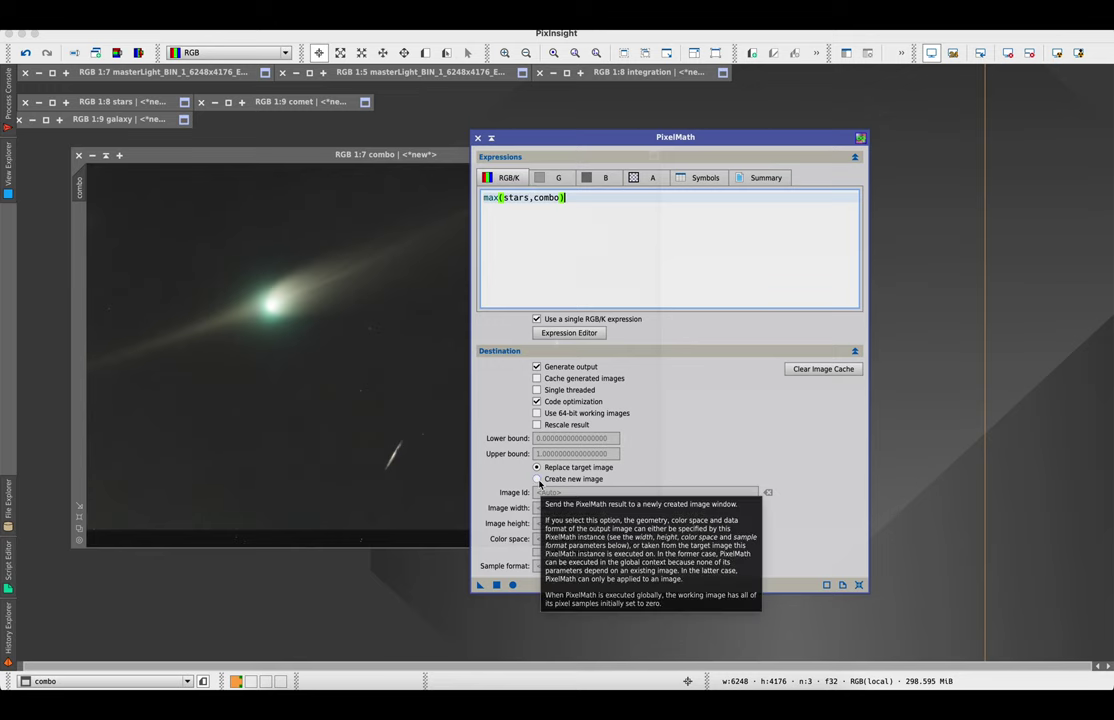
pyautogui.click(538, 480)
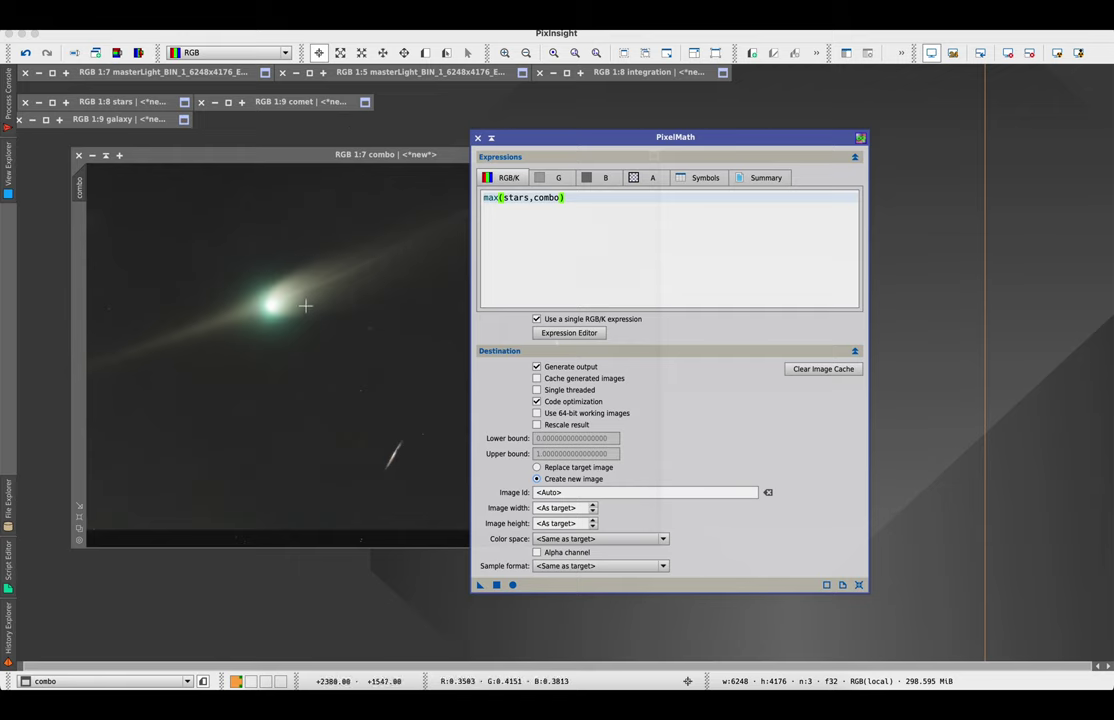
pyautogui.click(498, 585)
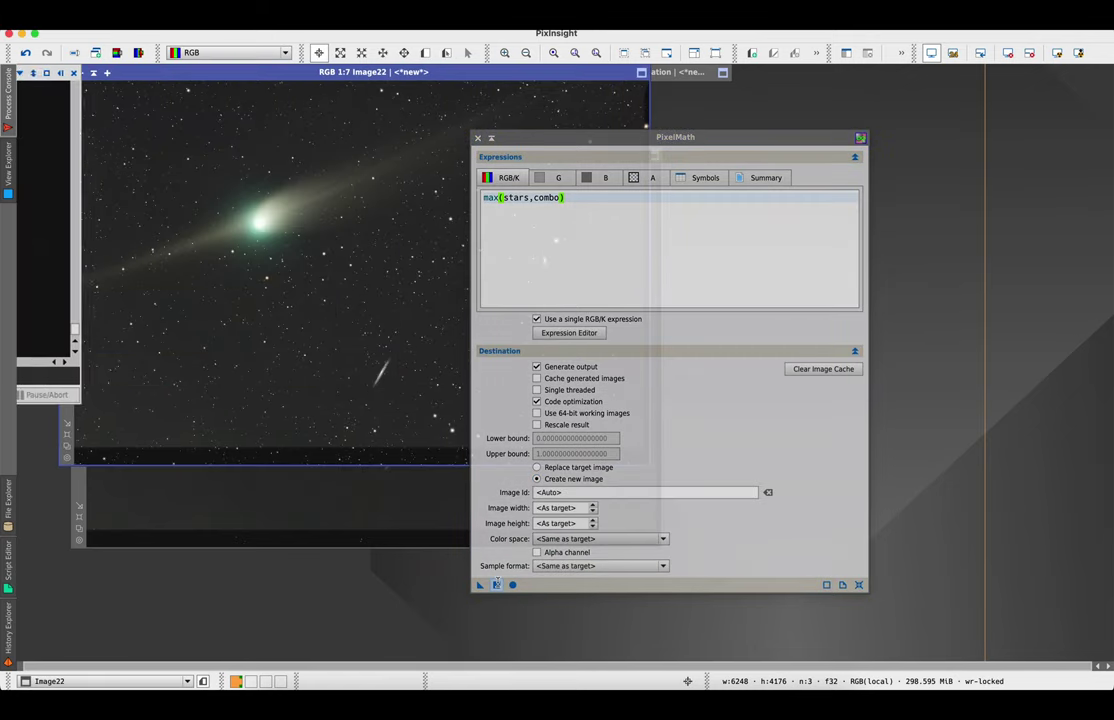
pyautogui.click(491, 137)
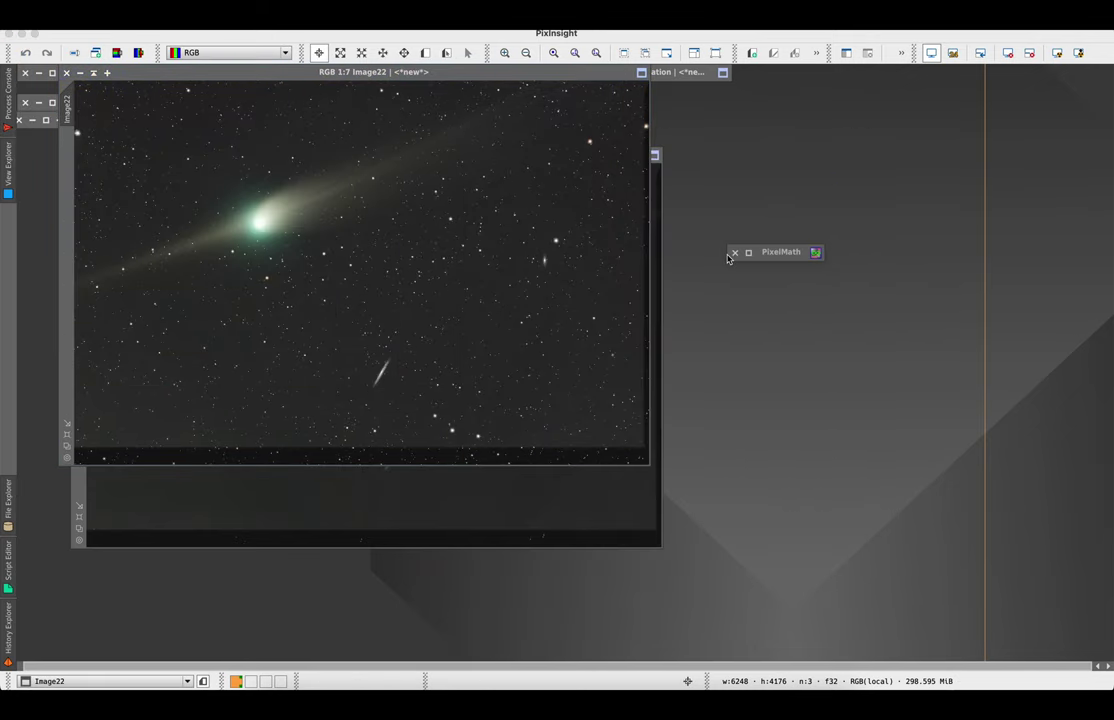
# - Minimize the combo image and examine the comet and stars in the new merged image at several magnifications
pyautogui.moveTo(474, 77); pyautogui.dragTo(524, 172)
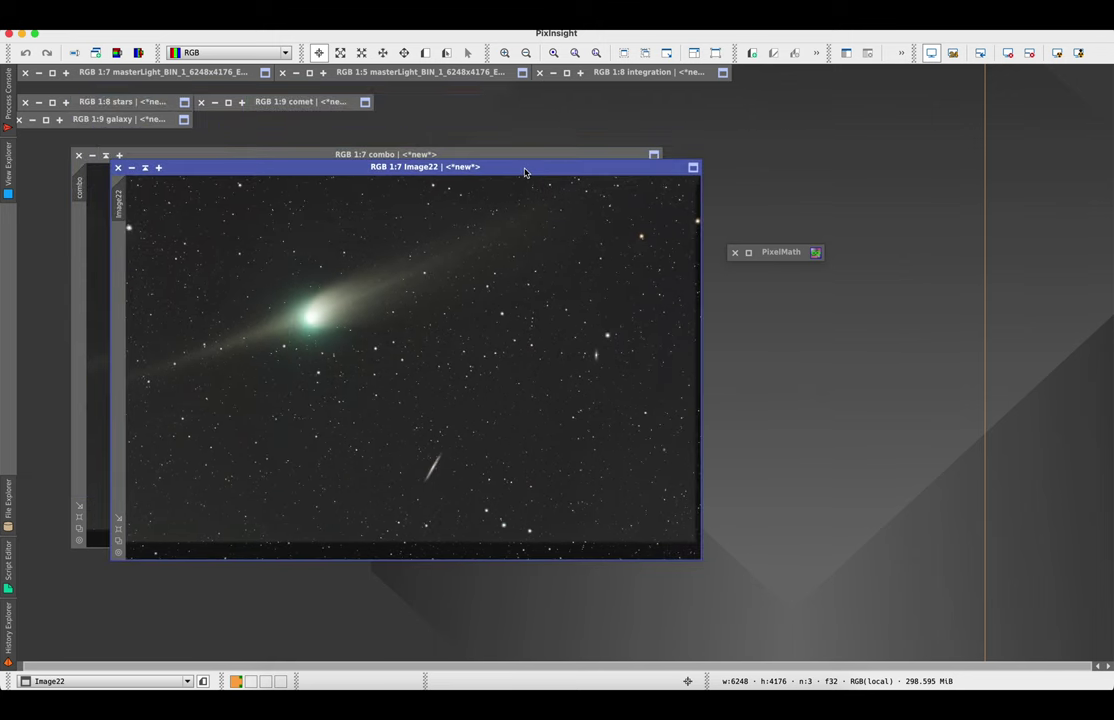
pyautogui.click(106, 157)
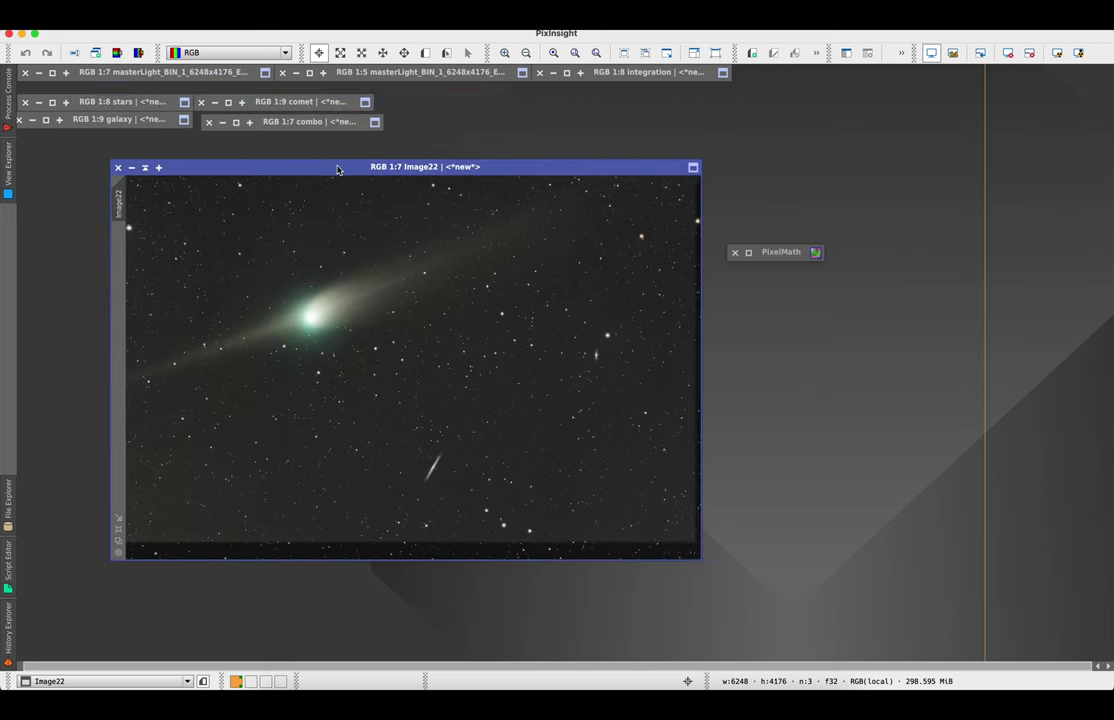
pyautogui.moveTo(337, 170)
pyautogui.mouseDown()
pyautogui.moveTo(348, 169)
pyautogui.moveTo(343, 187)
pyautogui.moveTo(317, 172)
pyautogui.mouseUp()
pyautogui.scroll(3, 313, 184)
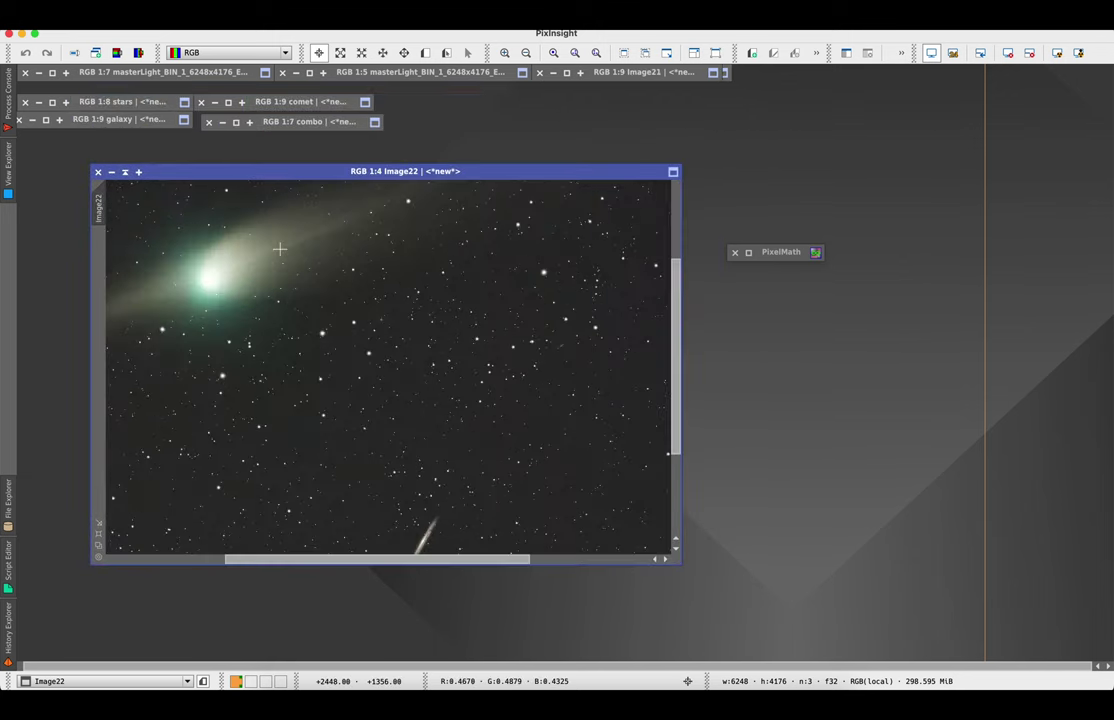
pyautogui.scroll(-1, 280, 248)
pyautogui.moveTo(674, 296); pyautogui.dragTo(667, 259)
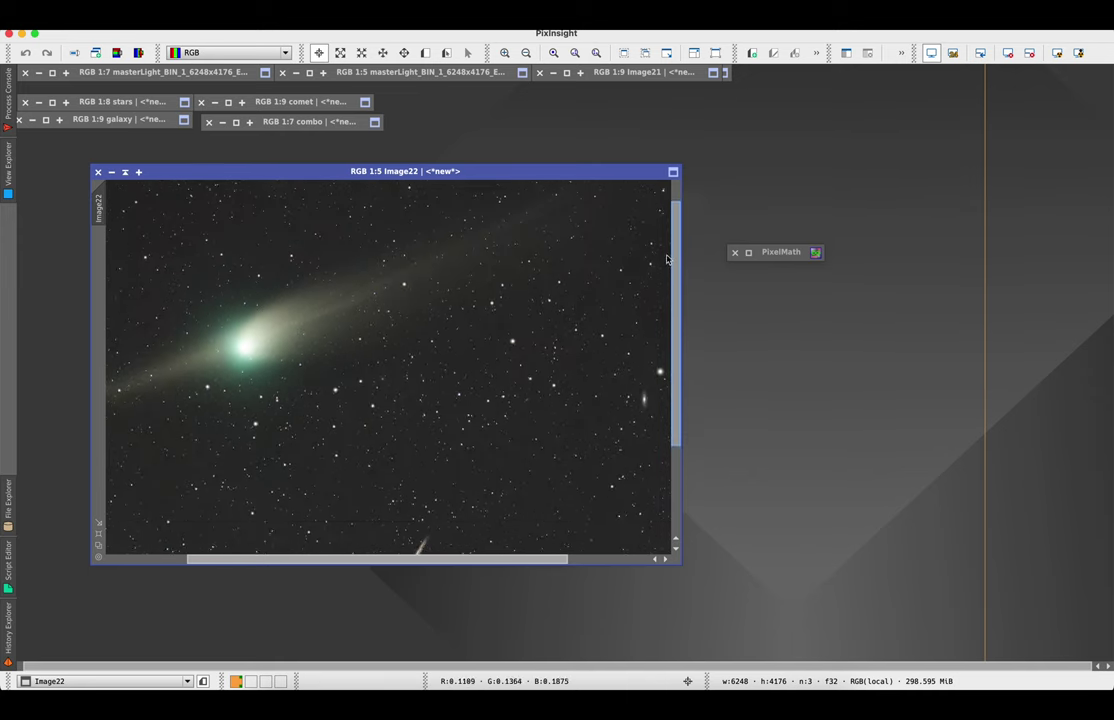
pyautogui.scroll(-2, 254, 261)
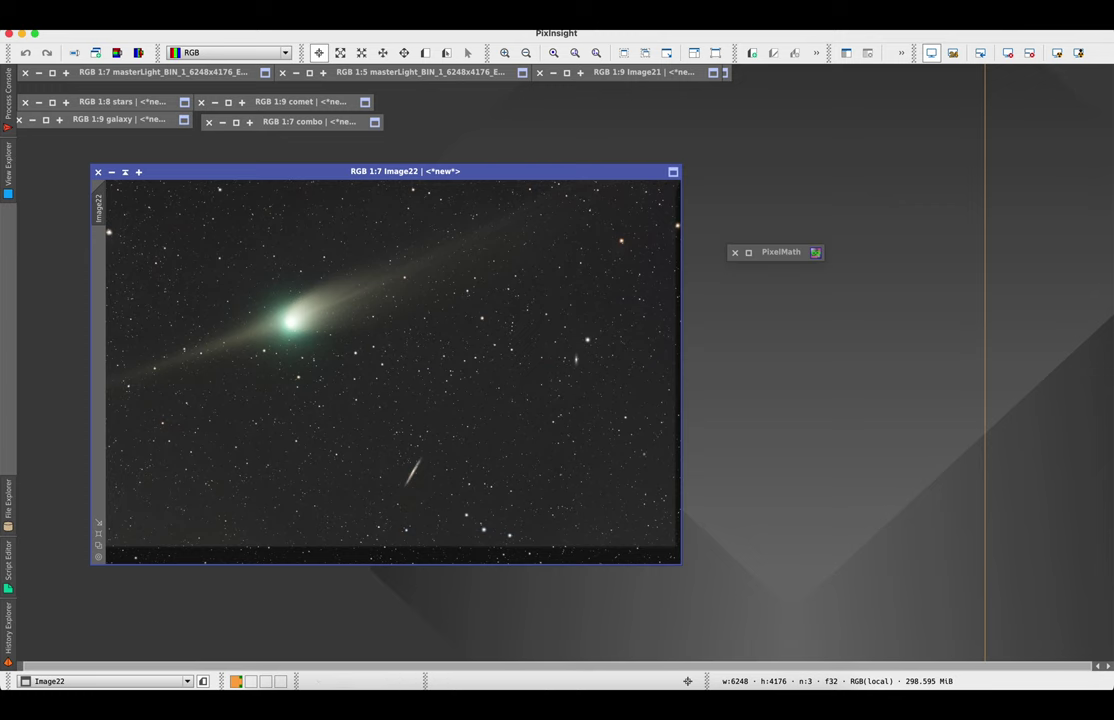
# - Crop the dark borders off the merged image with DynamicCrop, keeping an area of about 6160 × 3878 pixels
pyautogui.click(272, 14)
pyautogui.moveTo(318, 14)
pyautogui.moveTo(272, 14)
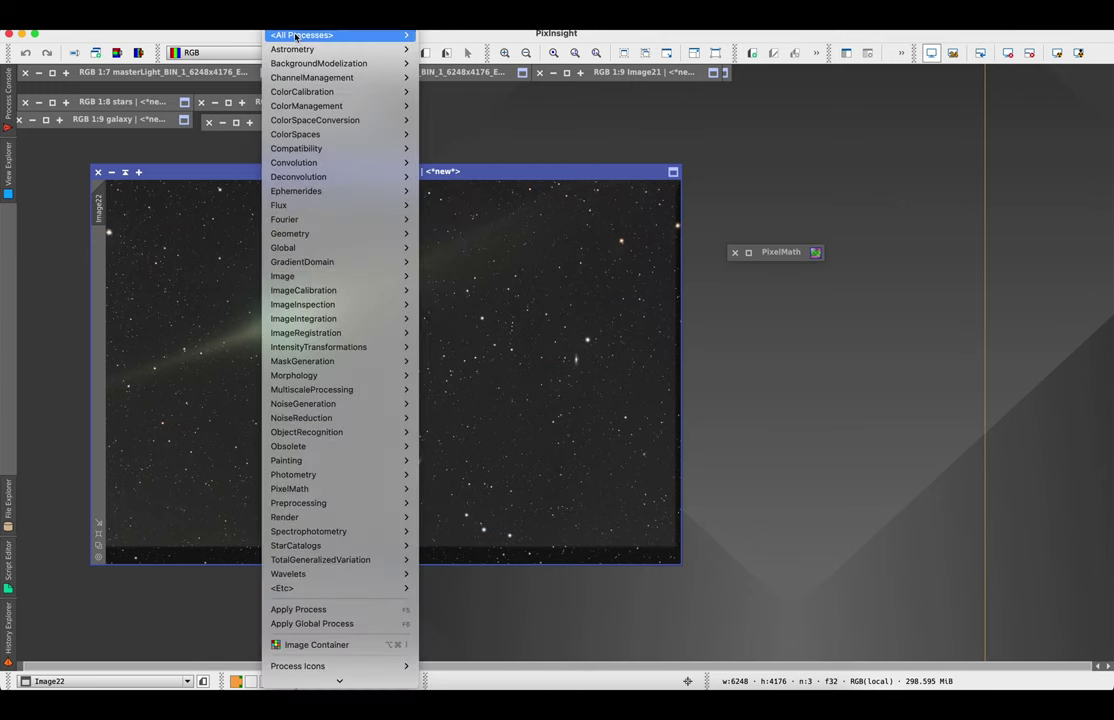
pyautogui.moveTo(330, 35)
pyautogui.scroll(-3, 466, 253)
pyautogui.scroll(-3, 466, 253)
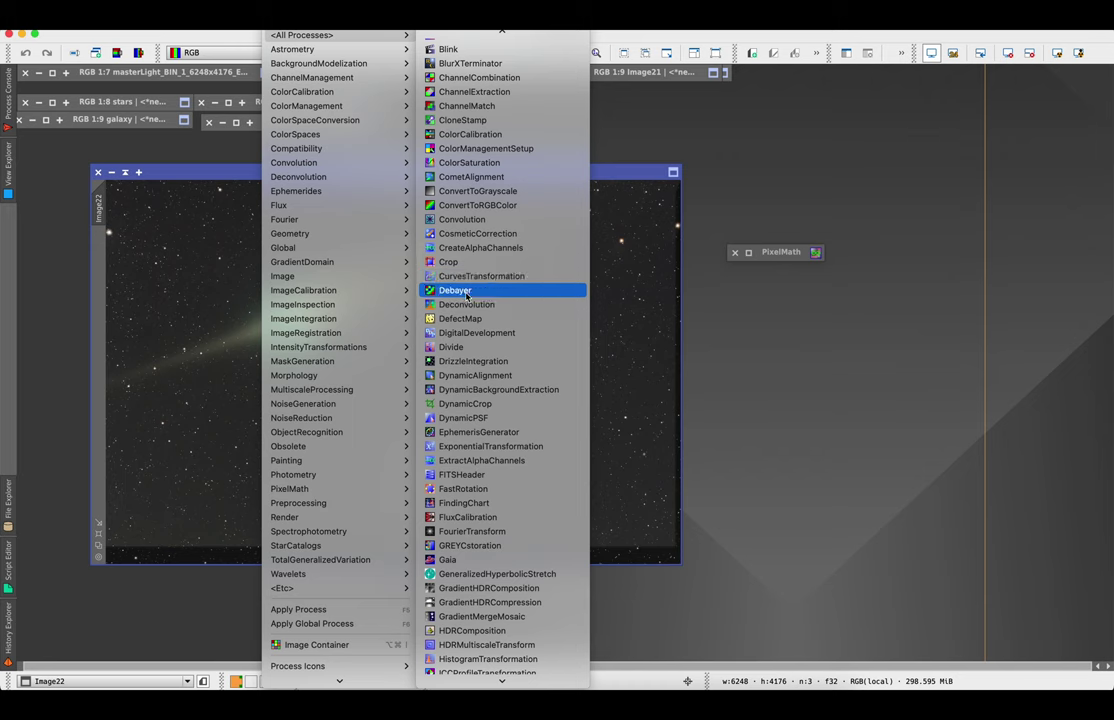
pyautogui.scroll(-10, 466, 292)
pyautogui.scroll(8, 466, 300)
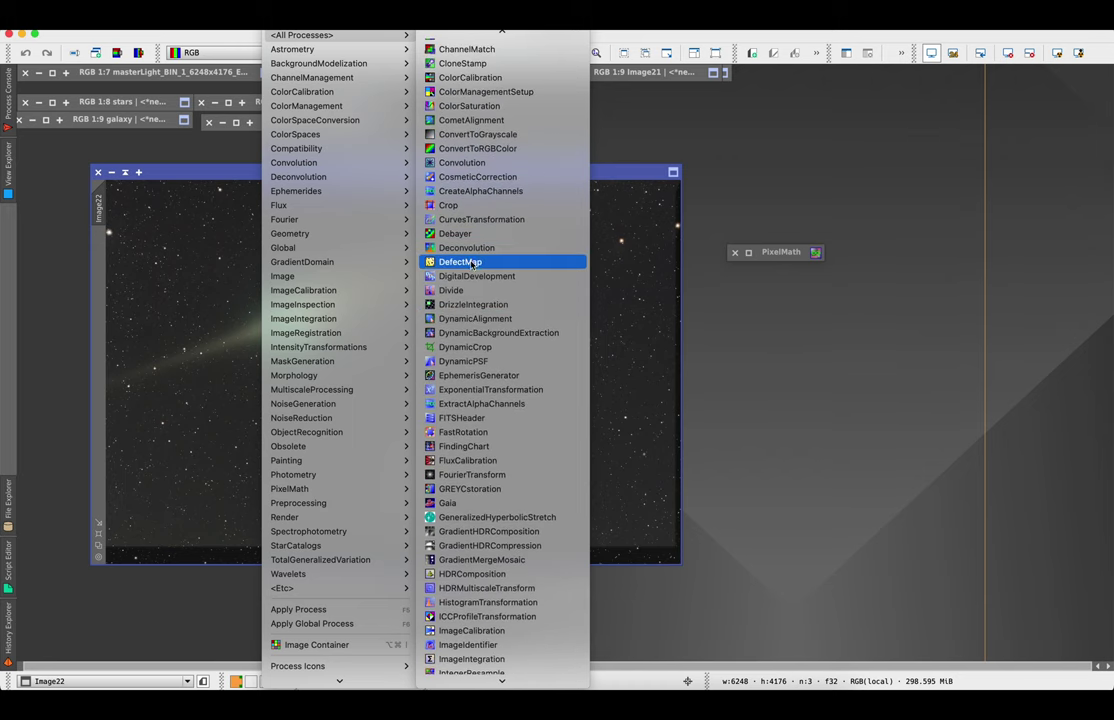
pyautogui.click(468, 347)
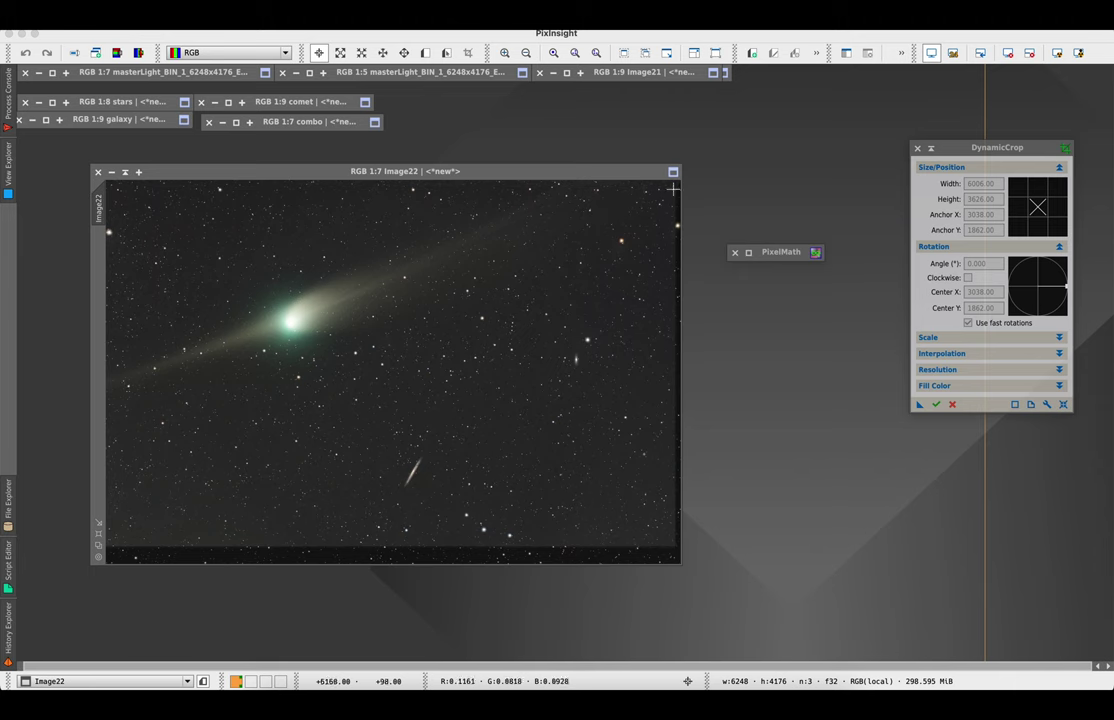
pyautogui.moveTo(673, 188); pyautogui.dragTo(98, 545)
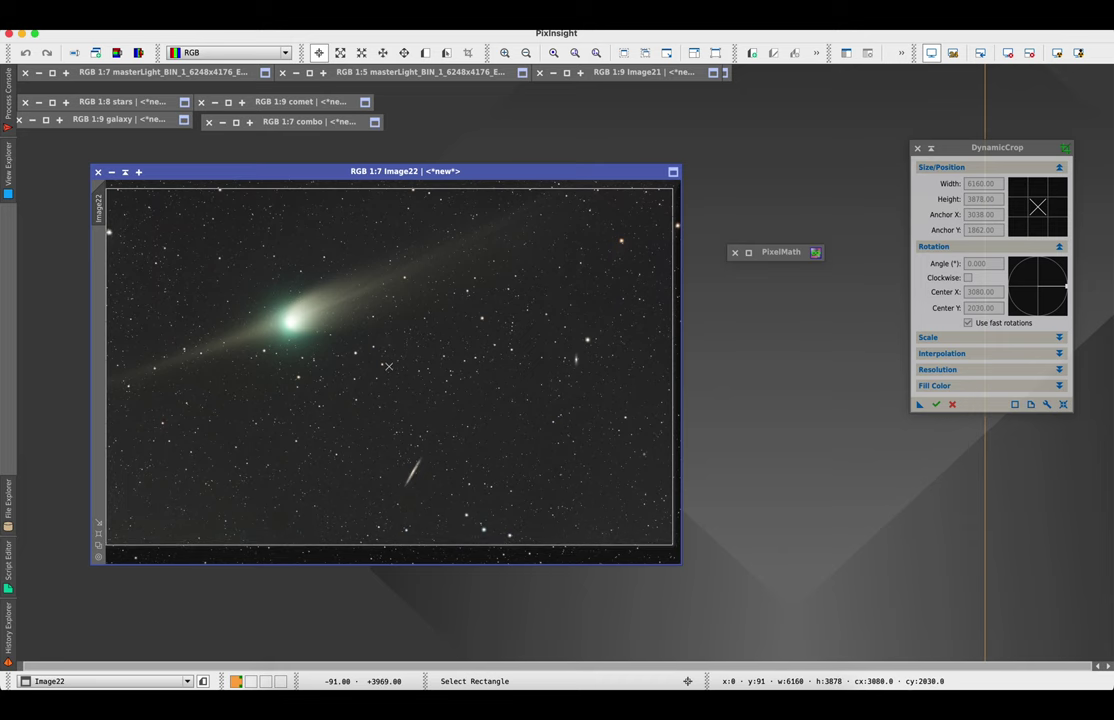
pyautogui.click(97, 547)
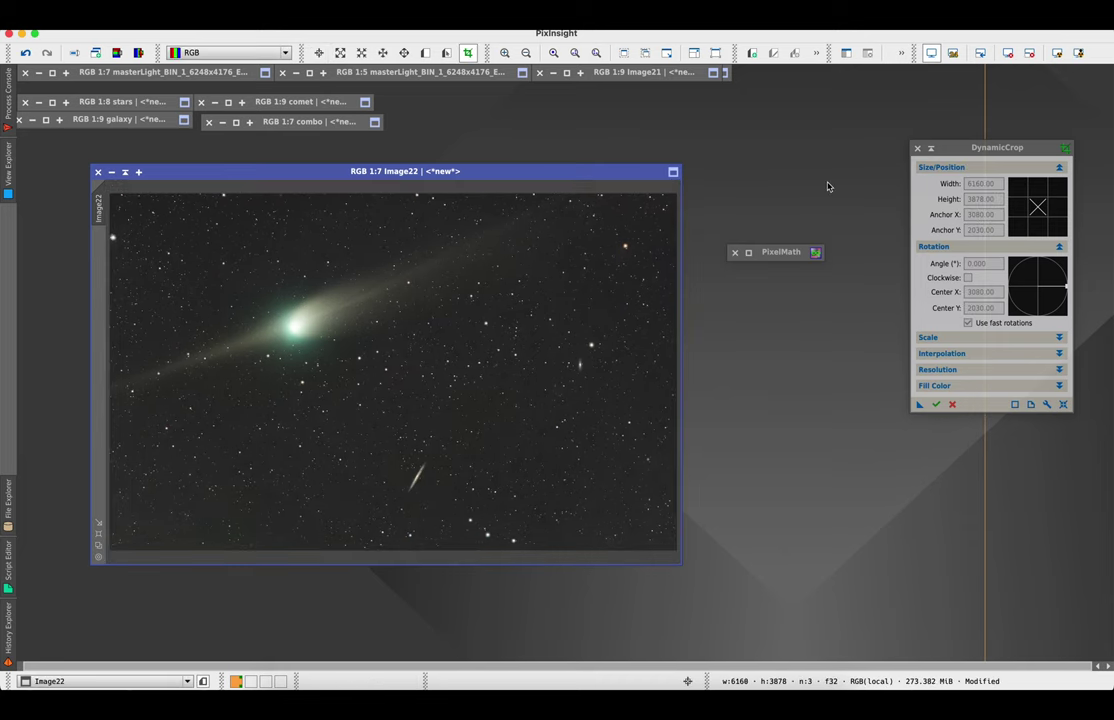
# - Close DynamicCrop and the minimized PixelMath window, and reposition the cropped merged image in the workspace
pyautogui.click(915, 147)
pyautogui.click(917, 148)
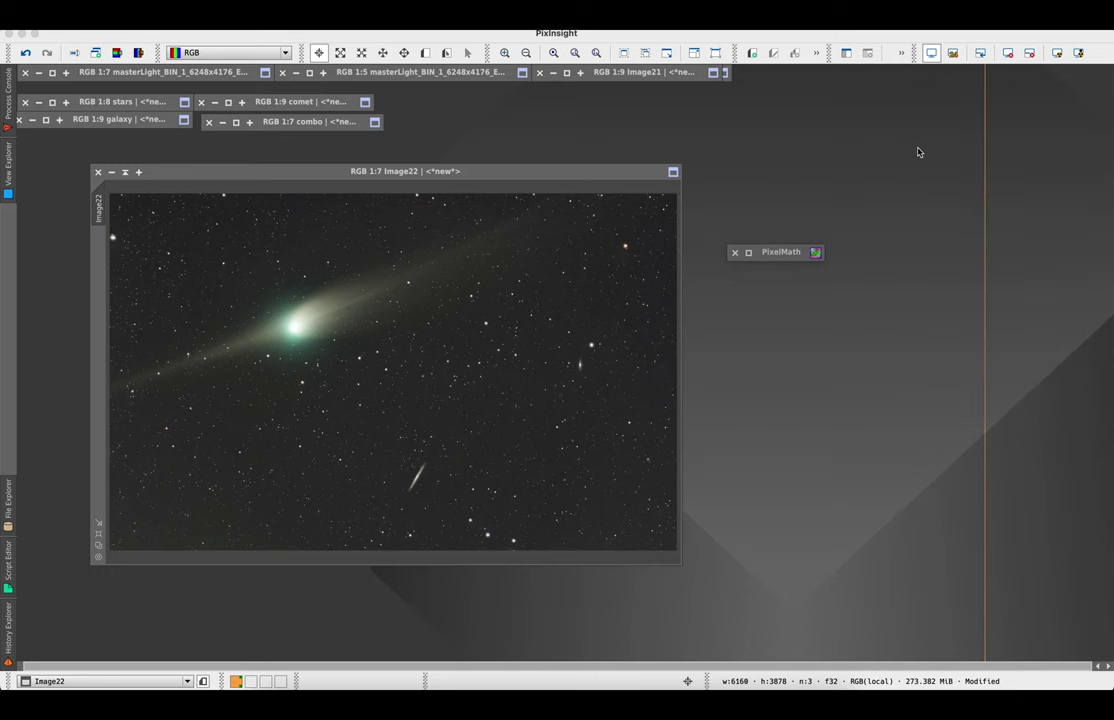
pyautogui.moveTo(565, 183); pyautogui.dragTo(611, 182)
pyautogui.scroll(-2, 567, 303)
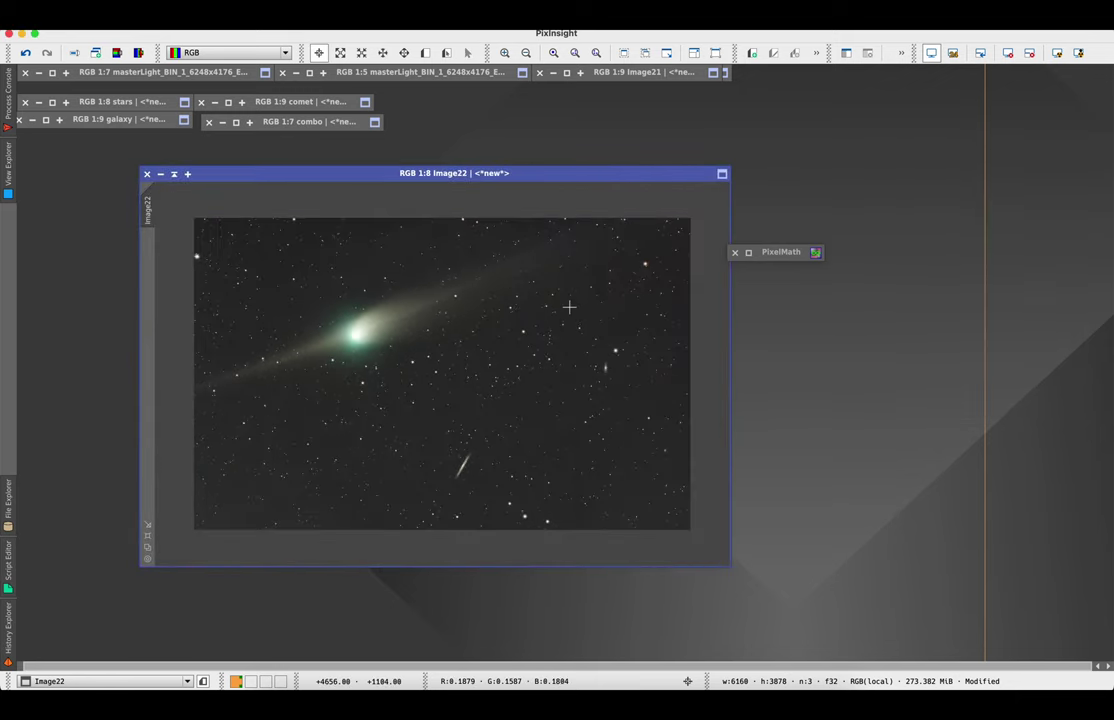
pyautogui.click(735, 252)
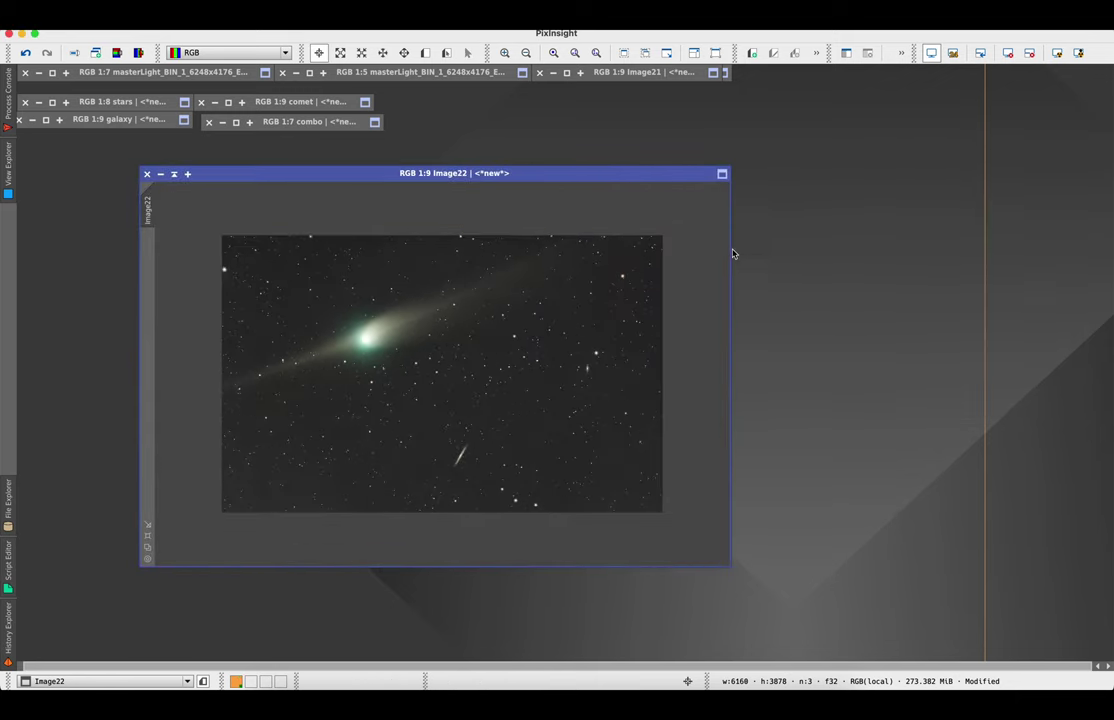
pyautogui.scroll(1, 594, 283)
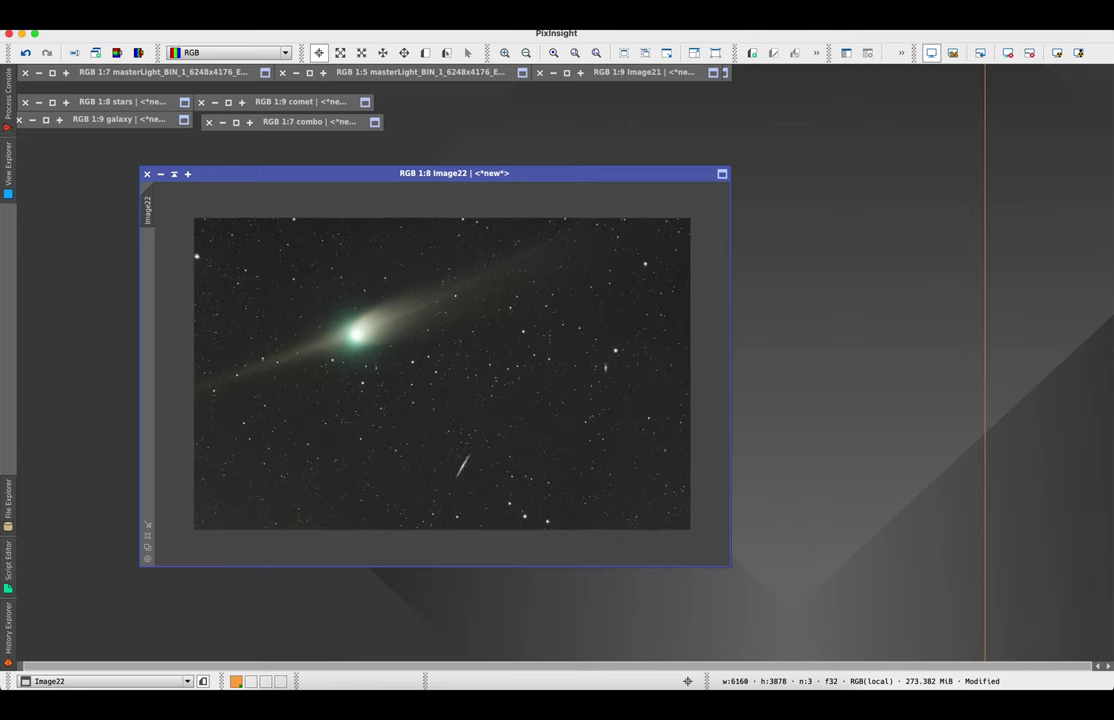
# - Open HistogramTransformation with Image22 as its target, reset its settings and start a real-time preview
pyautogui.click(290, 10)
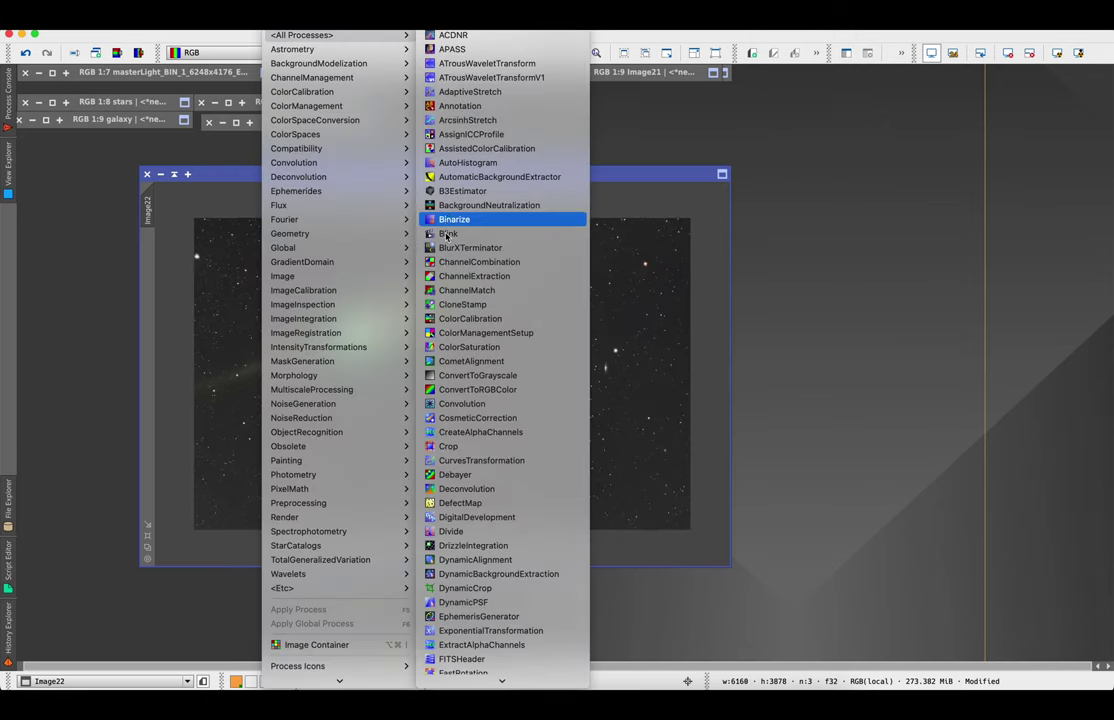
pyautogui.scroll(-10, 447, 234)
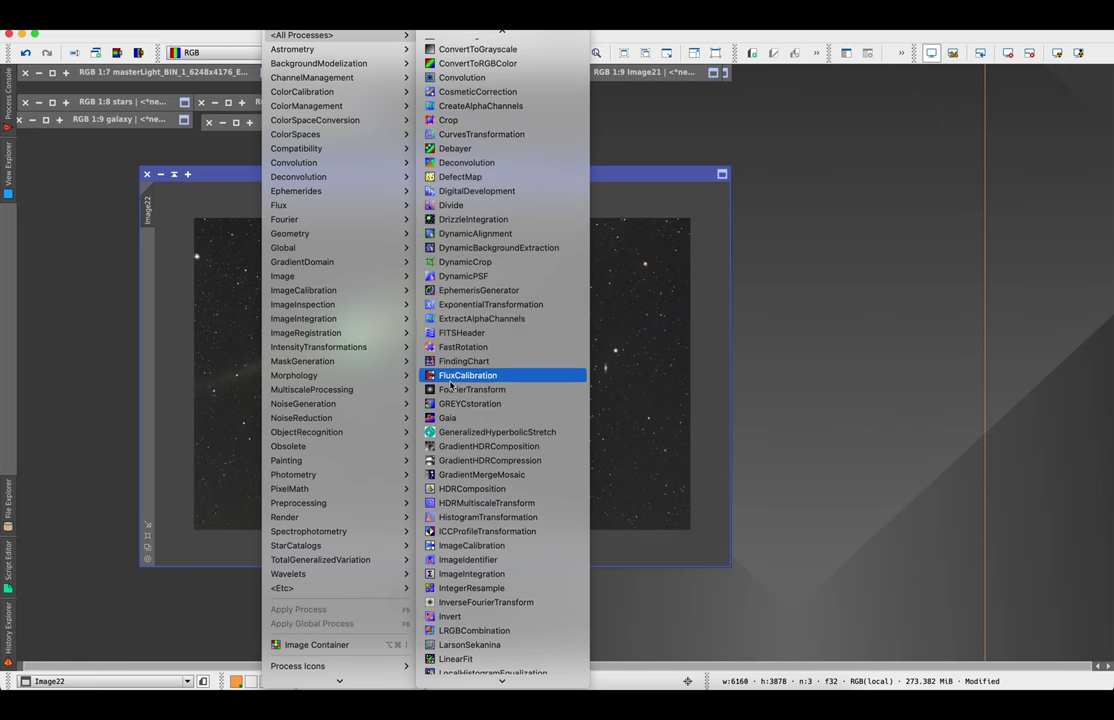
pyautogui.click(465, 517)
pyautogui.moveTo(550, 174); pyautogui.dragTo(475, 159)
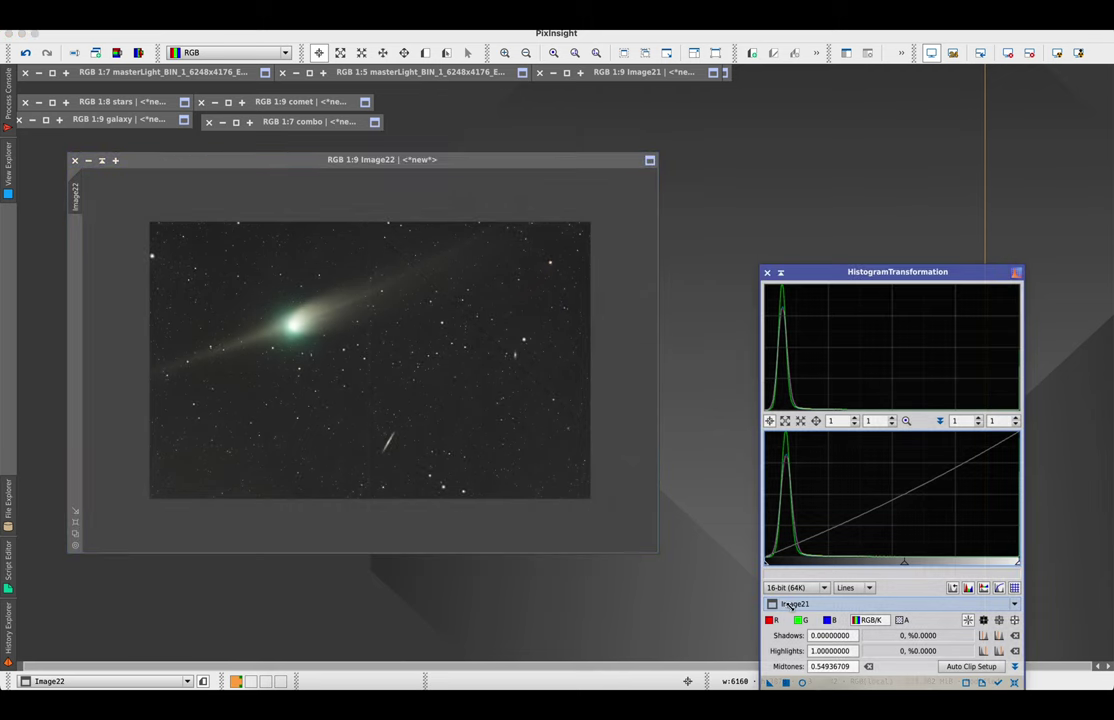
pyautogui.click(786, 603)
pyautogui.click(800, 490)
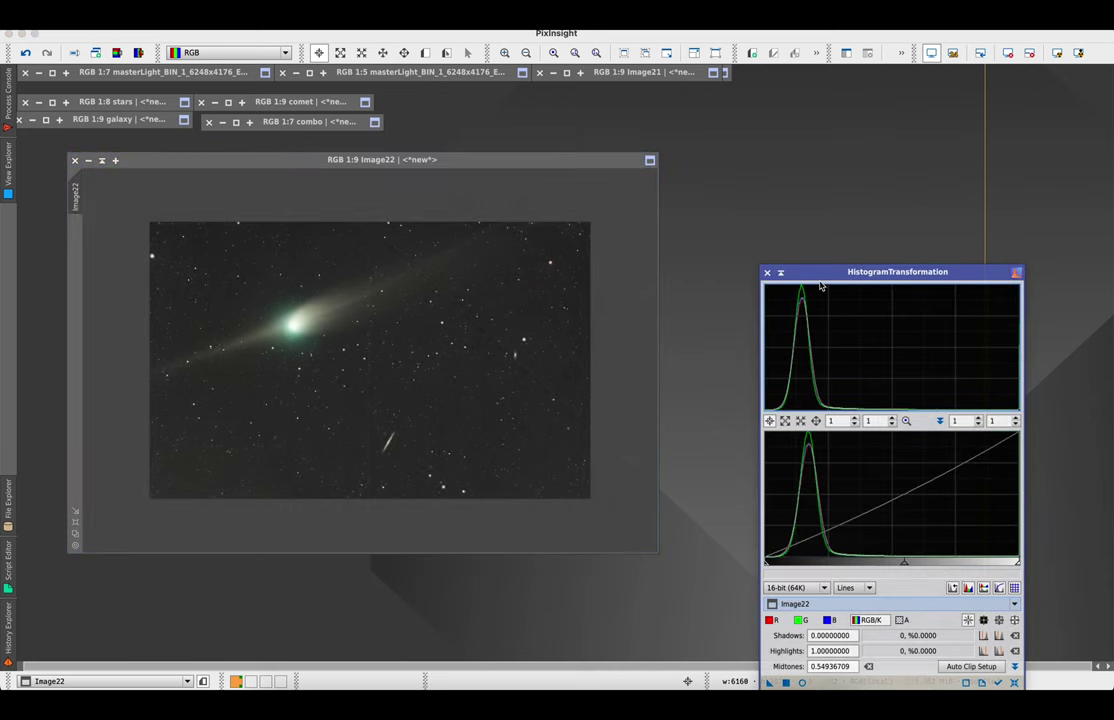
pyautogui.moveTo(818, 274); pyautogui.dragTo(750, 152)
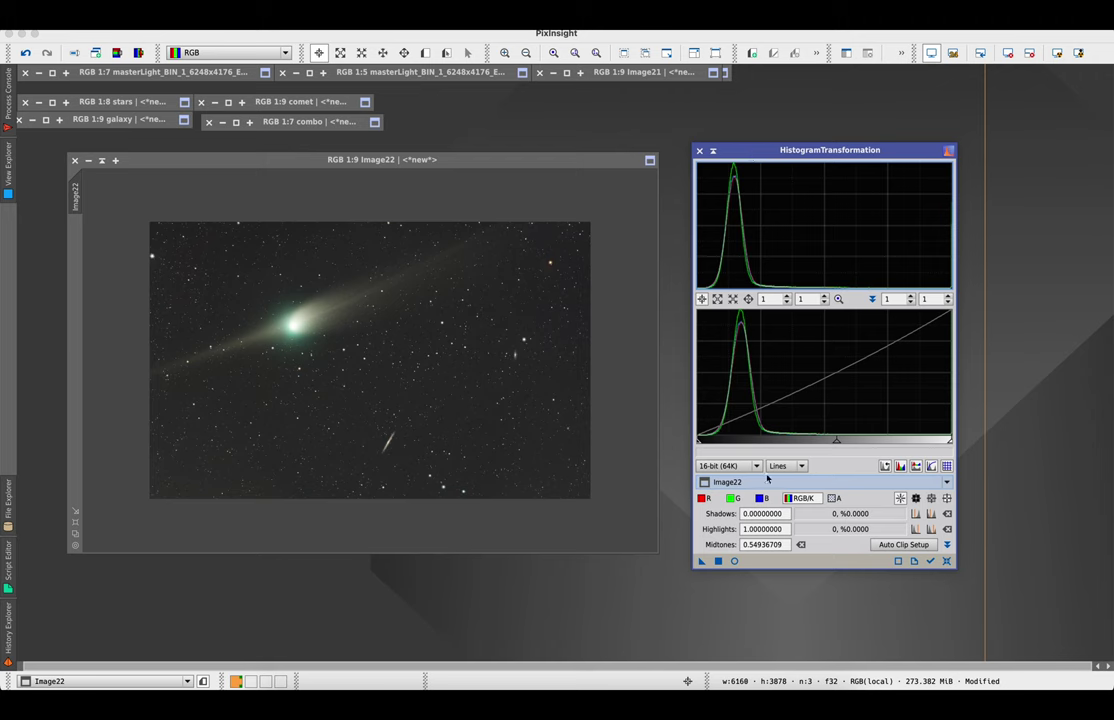
pyautogui.click(946, 561)
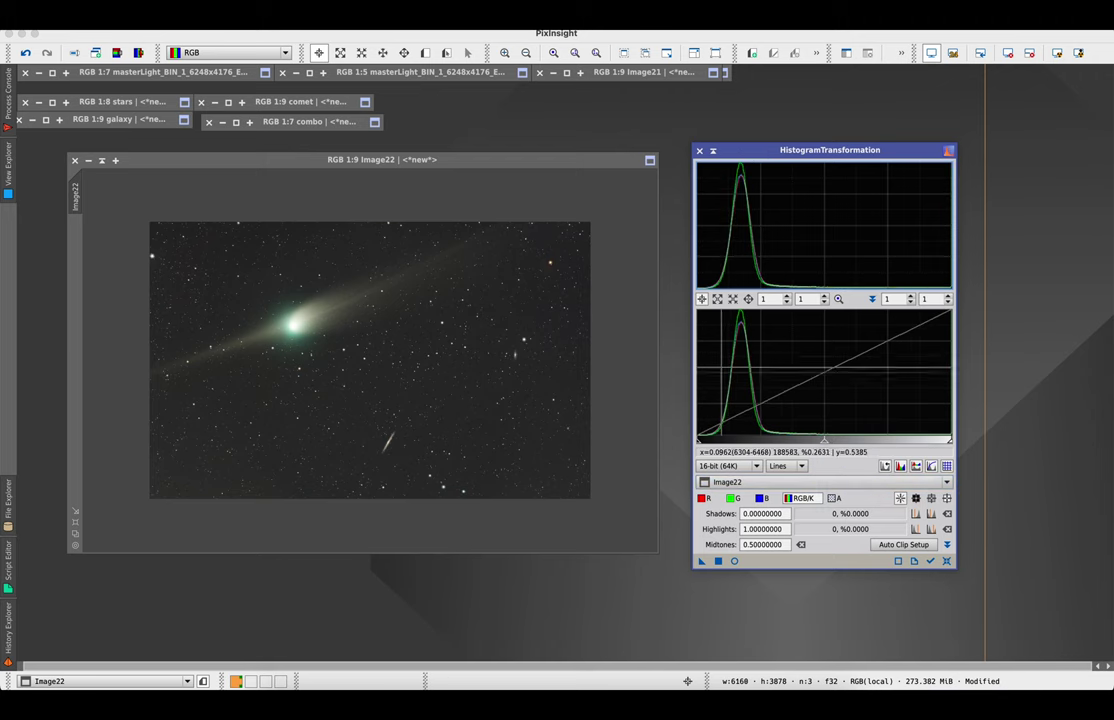
pyautogui.click(735, 563)
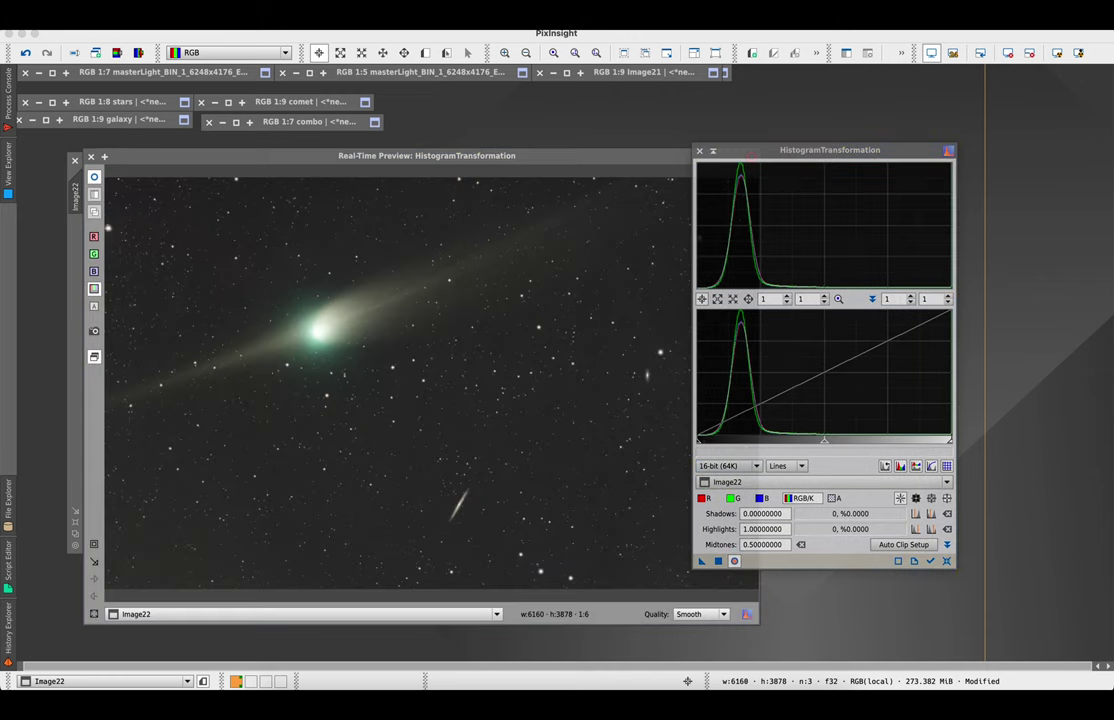
# - Darken Image22's background with midtones at about 0.656 and a slightly raised shadows point, apply the transformation, and close the preview
pyautogui.moveTo(823, 440); pyautogui.dragTo(864, 408)
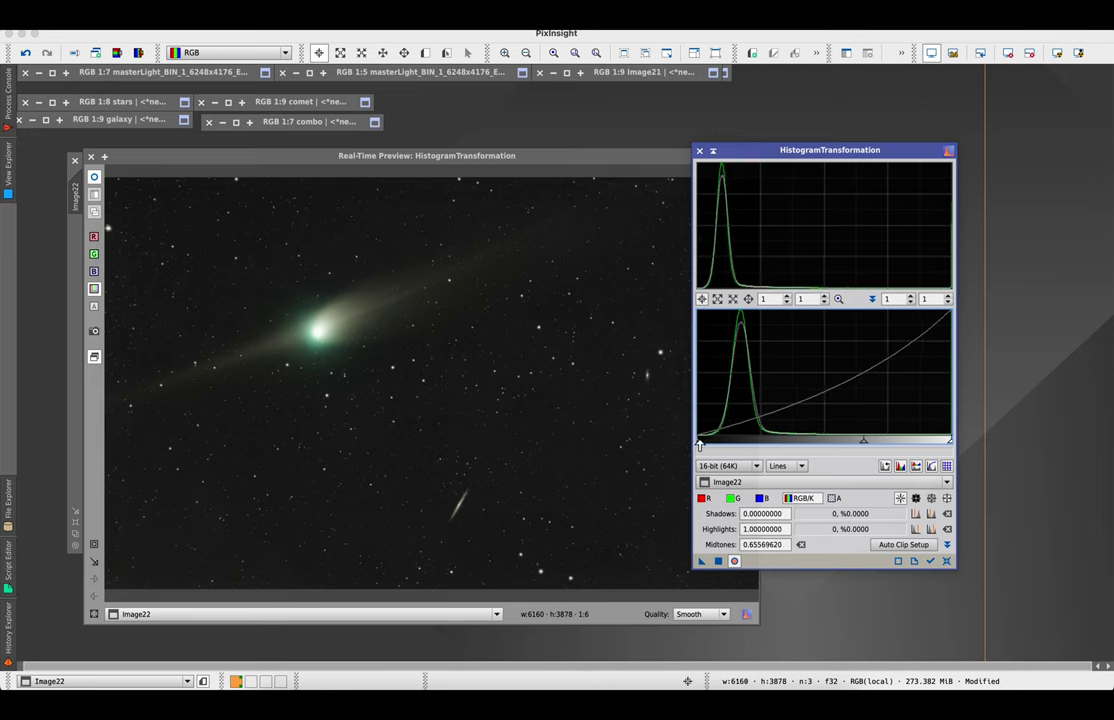
pyautogui.moveTo(699, 445); pyautogui.dragTo(702, 443)
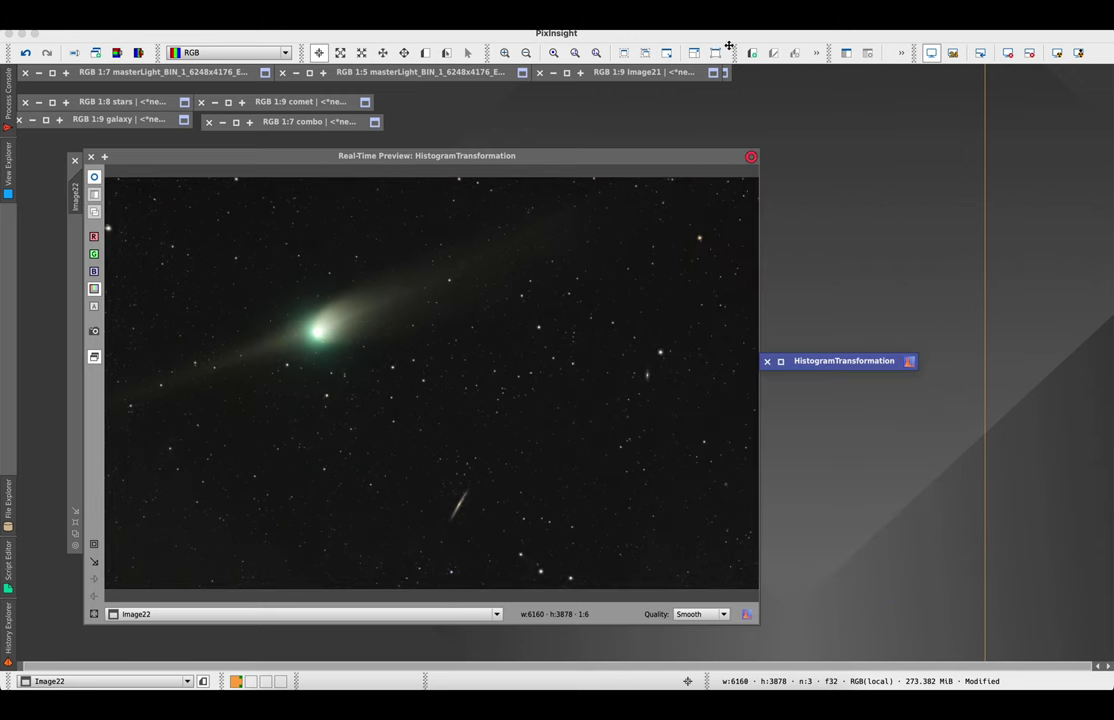
pyautogui.click(91, 156)
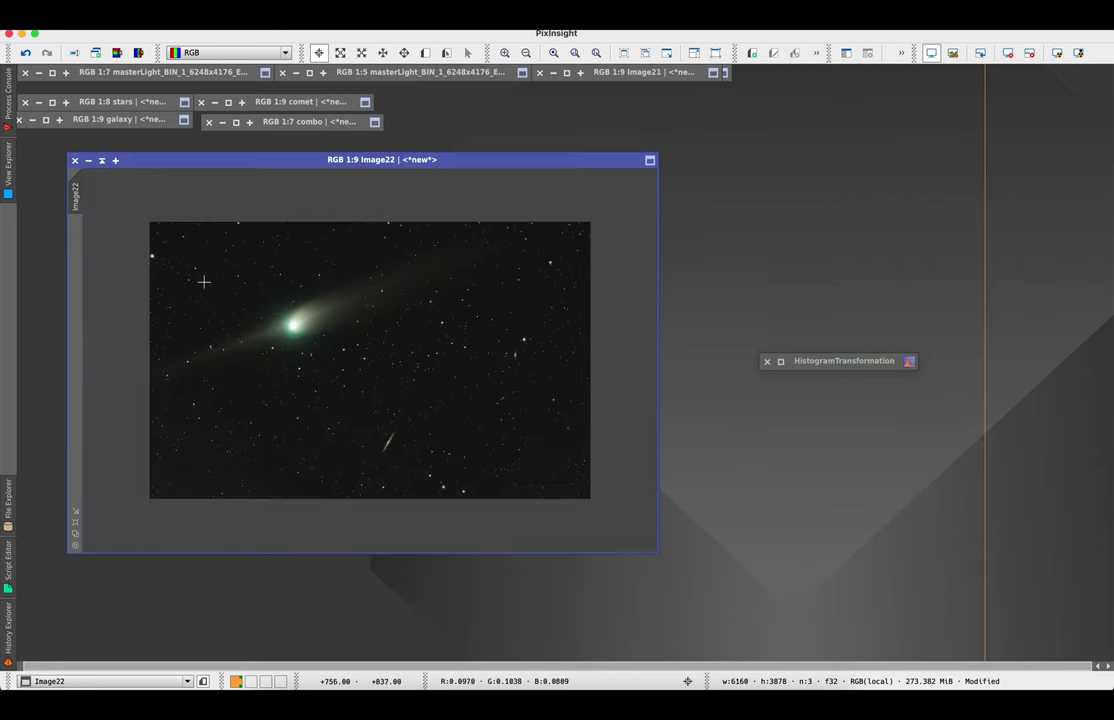
# - Examine the comet, its tail, the galaxy and the surrounding stars in the darkened image at several magnifications
pyautogui.scroll(4, 203, 282)
pyautogui.scroll(2, 213, 293)
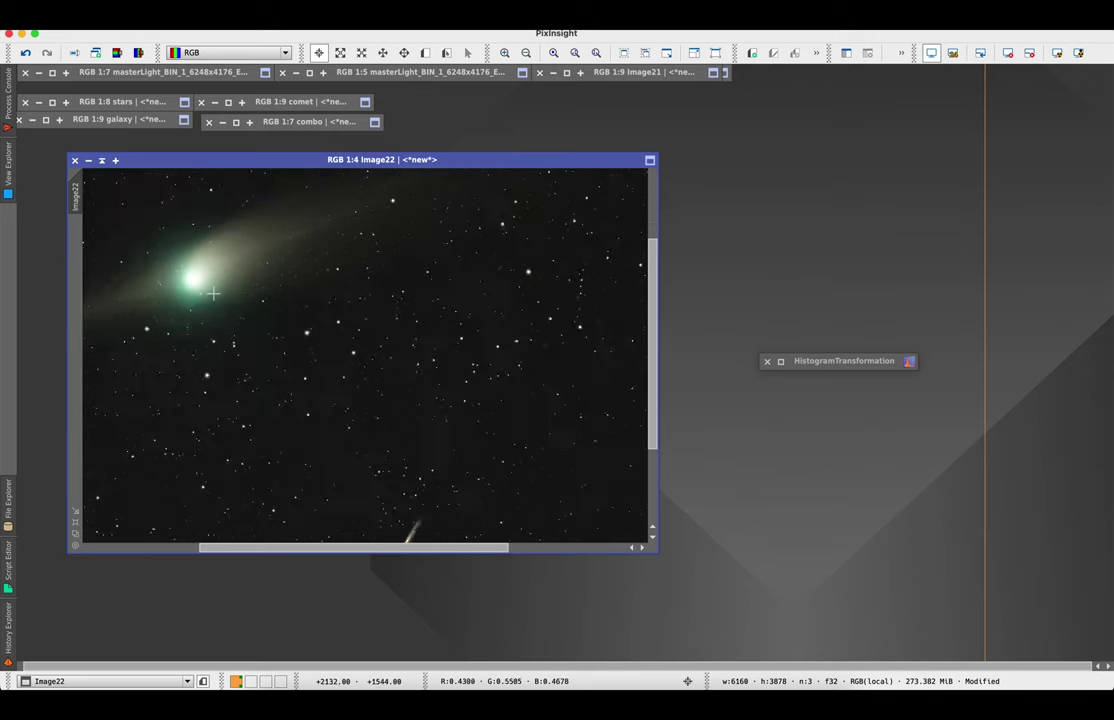
pyautogui.moveTo(651, 323); pyautogui.dragTo(651, 393)
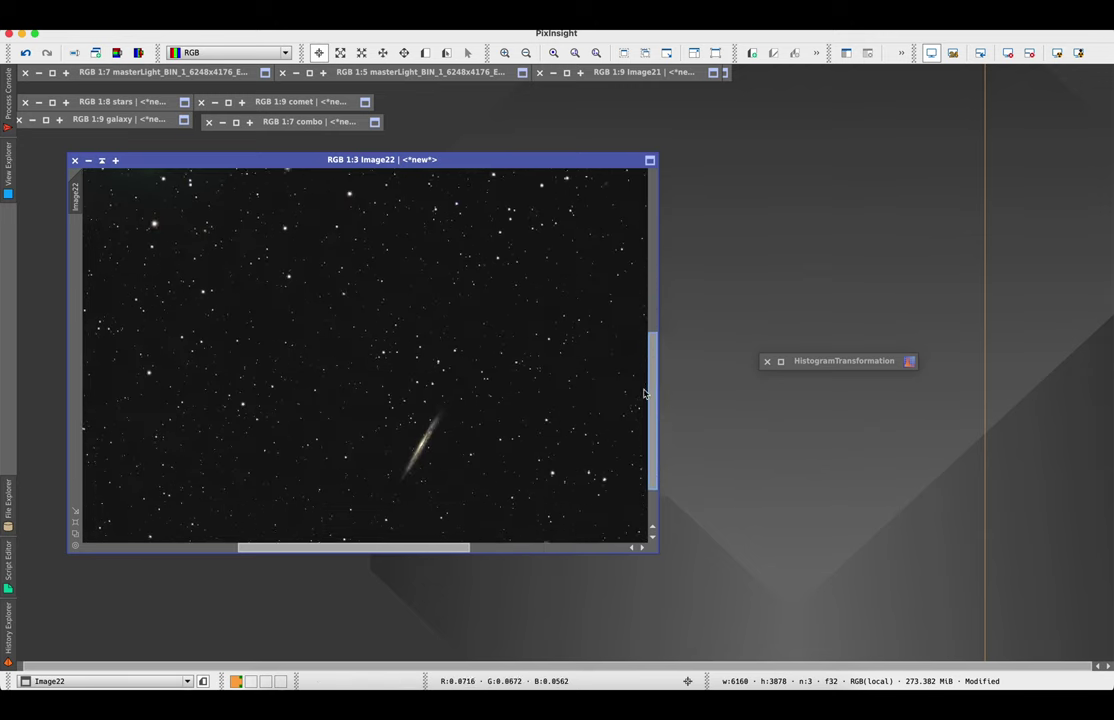
pyautogui.scroll(2, 477, 422)
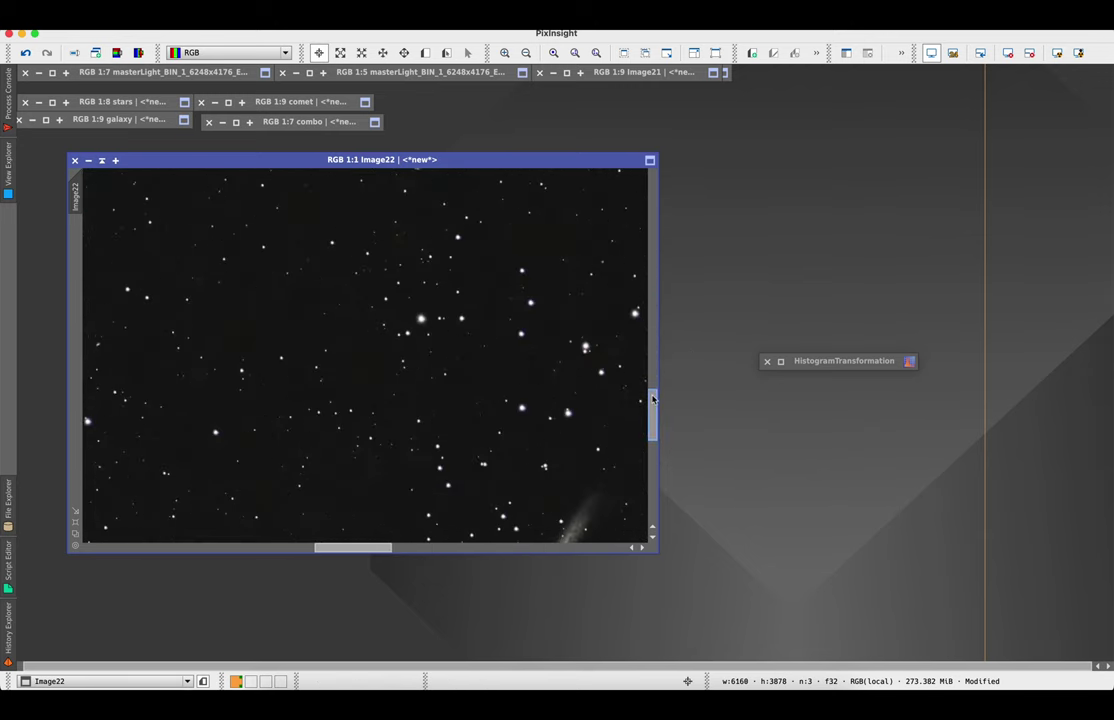
pyautogui.scroll(-5, 567, 387)
pyautogui.scroll(-2, 567, 387)
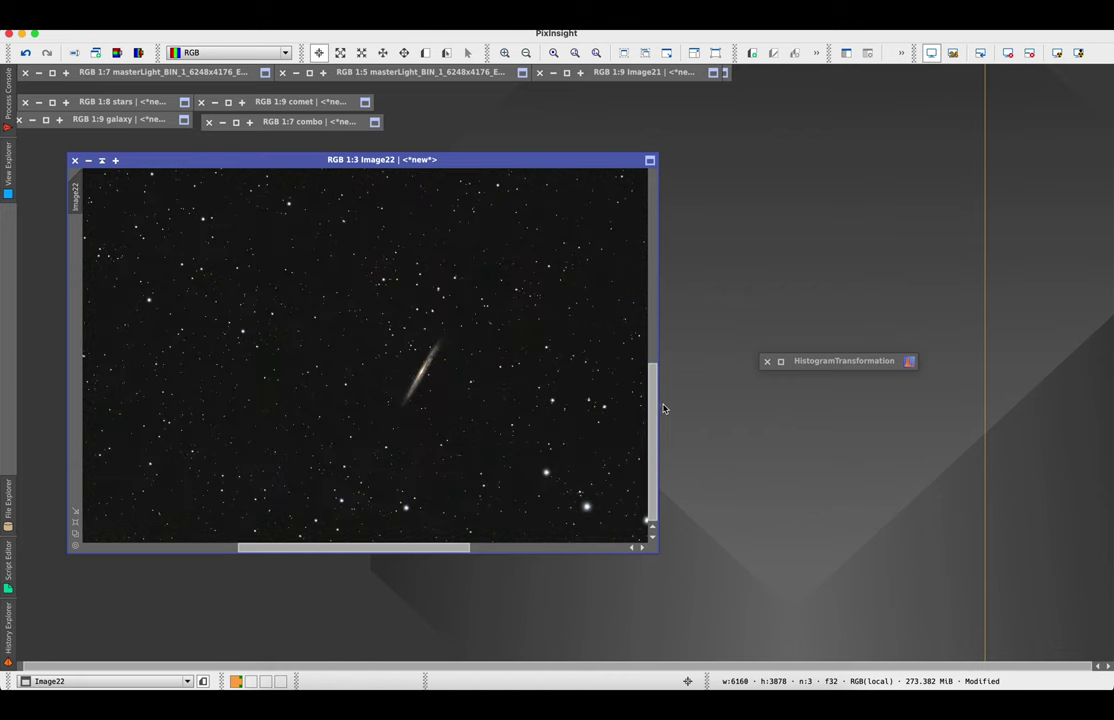
pyautogui.scroll(2, 562, 373)
pyautogui.scroll(-1, 562, 373)
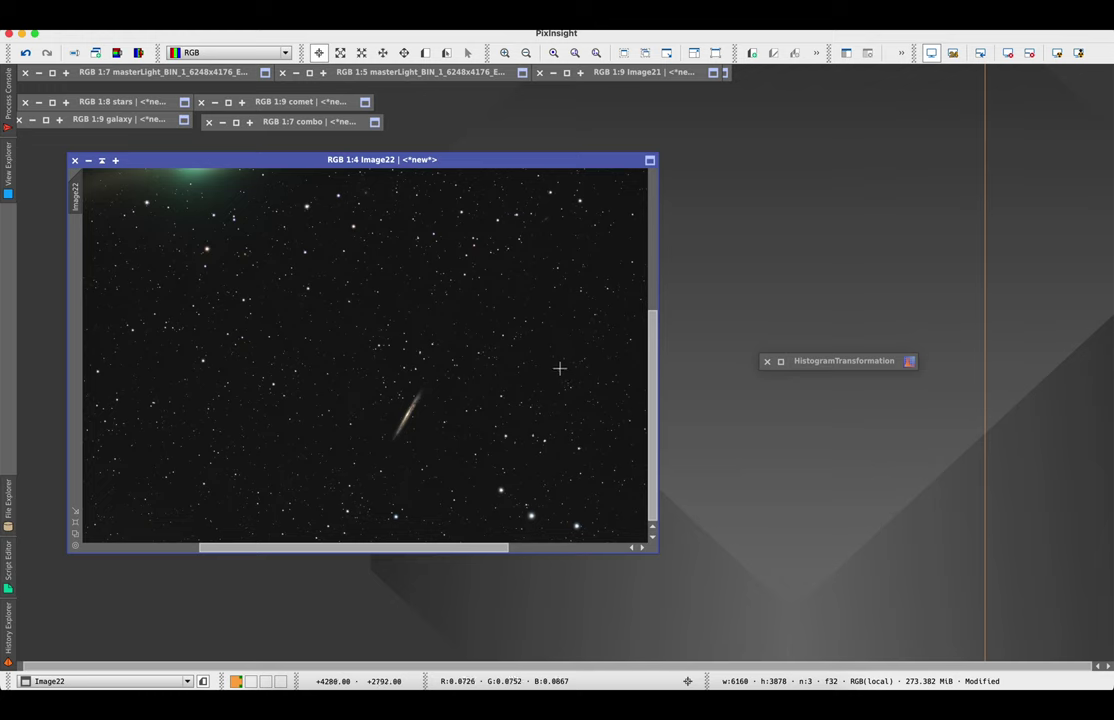
pyautogui.moveTo(654, 368); pyautogui.dragTo(640, 214)
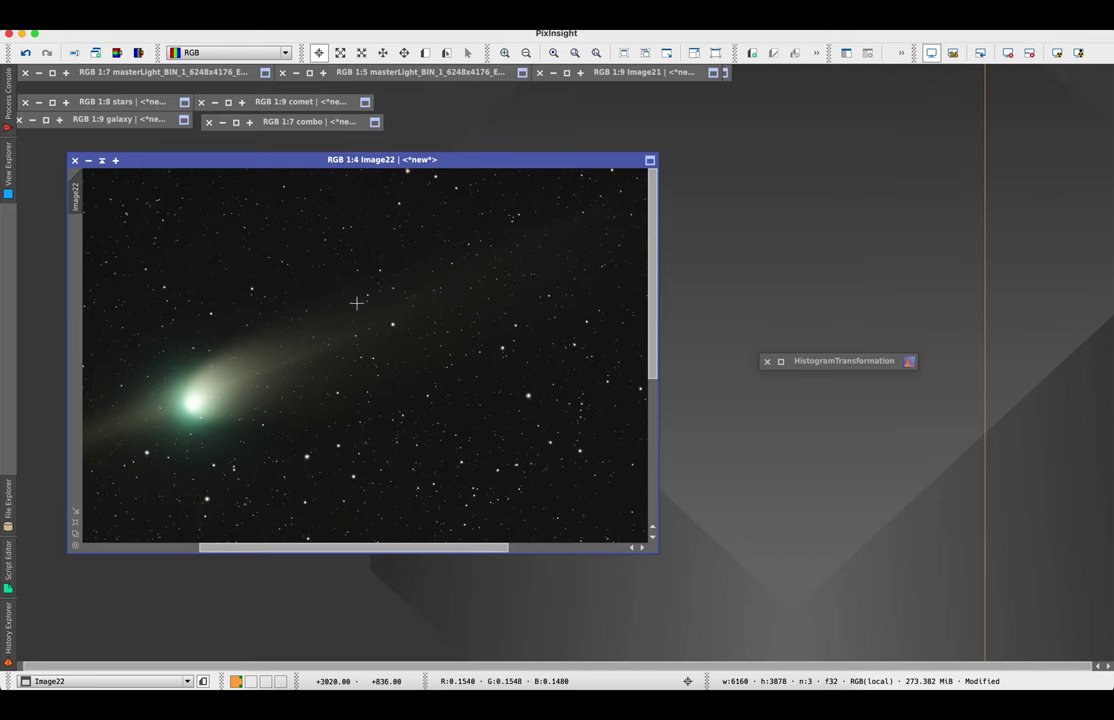
pyautogui.scroll(-1, 327, 368)
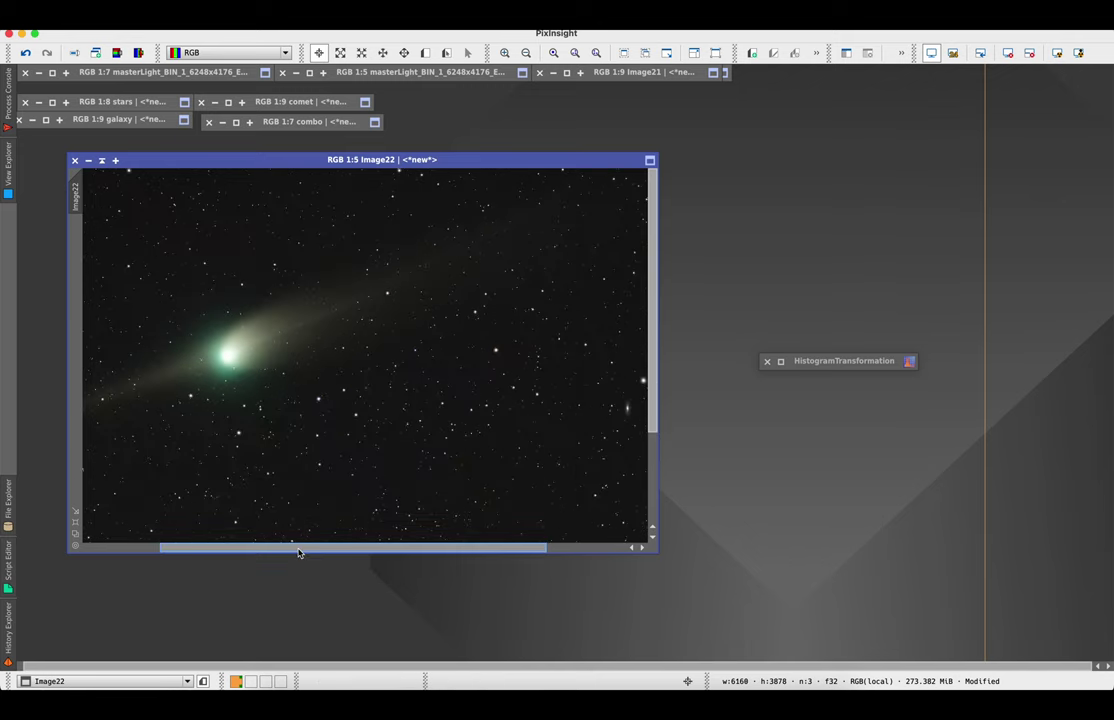
pyautogui.moveTo(298, 549); pyautogui.dragTo(216, 547)
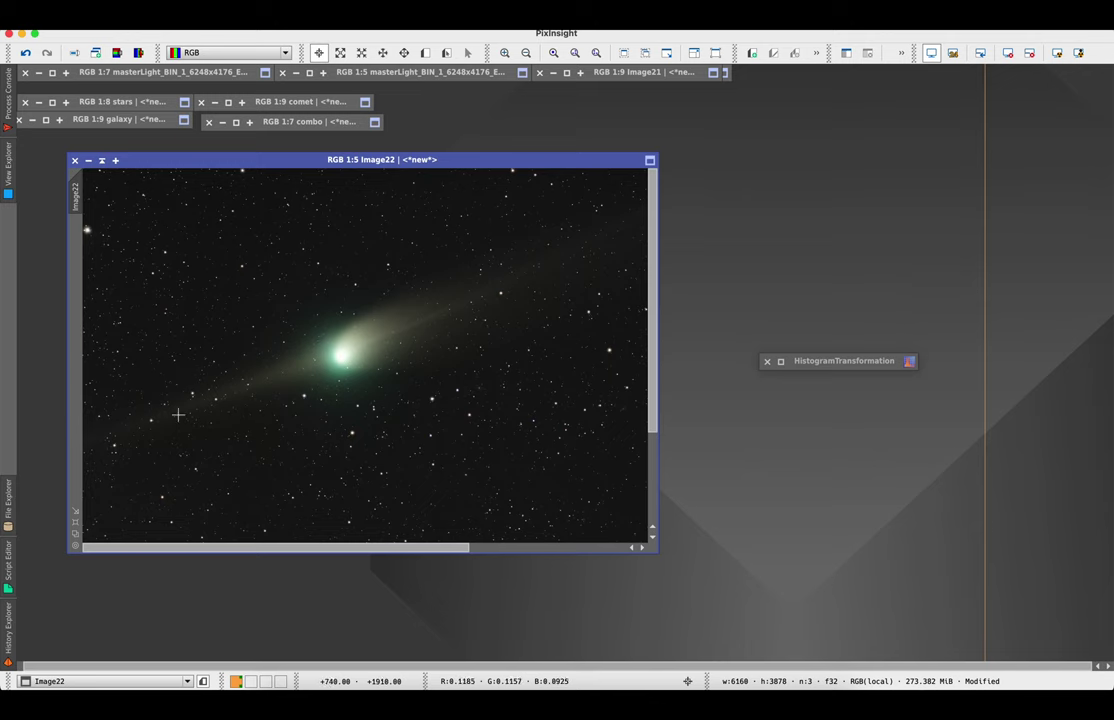
pyautogui.scroll(-2, 228, 409)
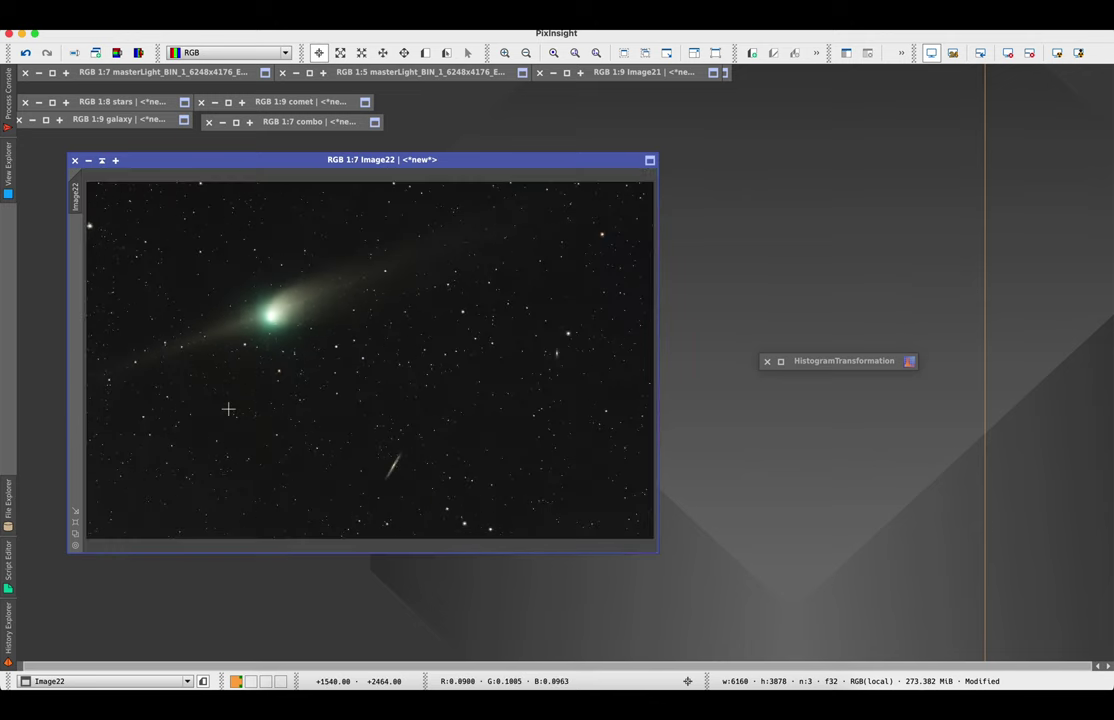
# - Open CurvesTransformation, reset its curves and start a real-time preview of Image22 placed clear of the dialog
pyautogui.click(295, 12)
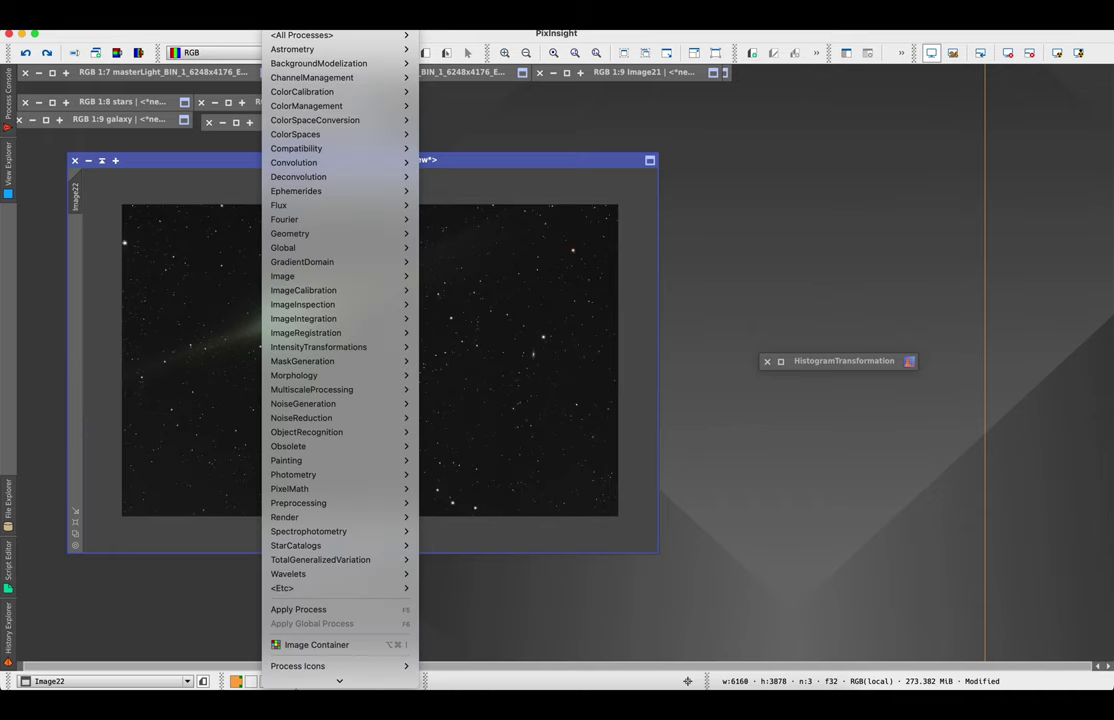
pyautogui.moveTo(320, 35)
pyautogui.scroll(-8, 455, 330)
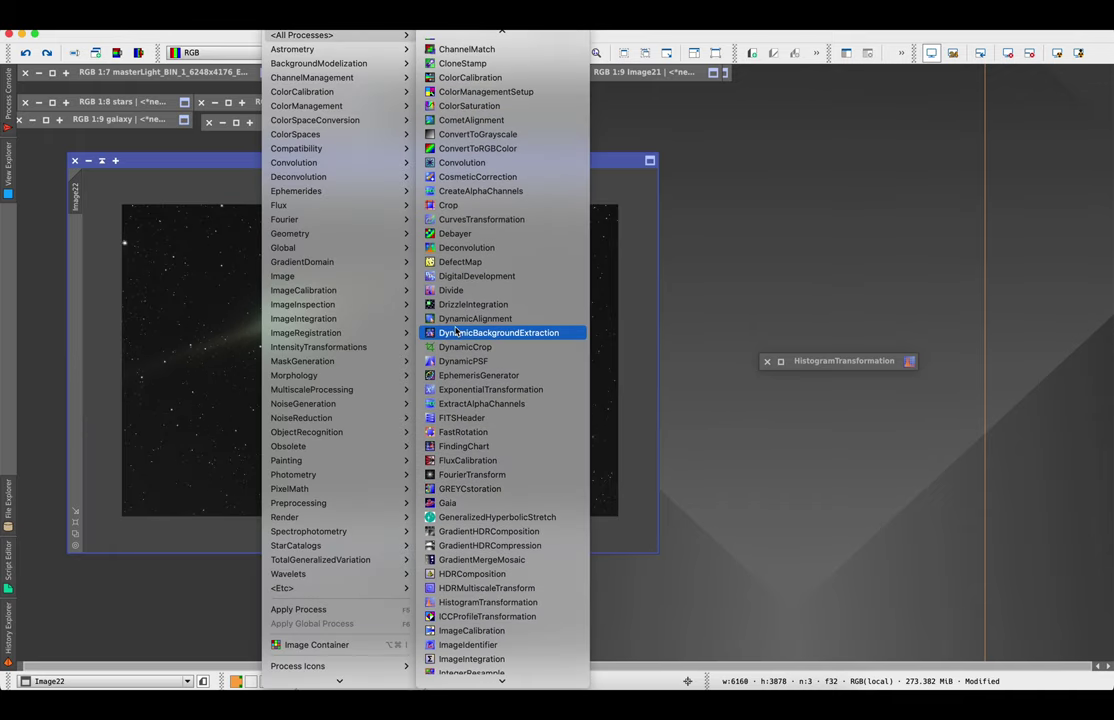
pyautogui.scroll(-2, 460, 385)
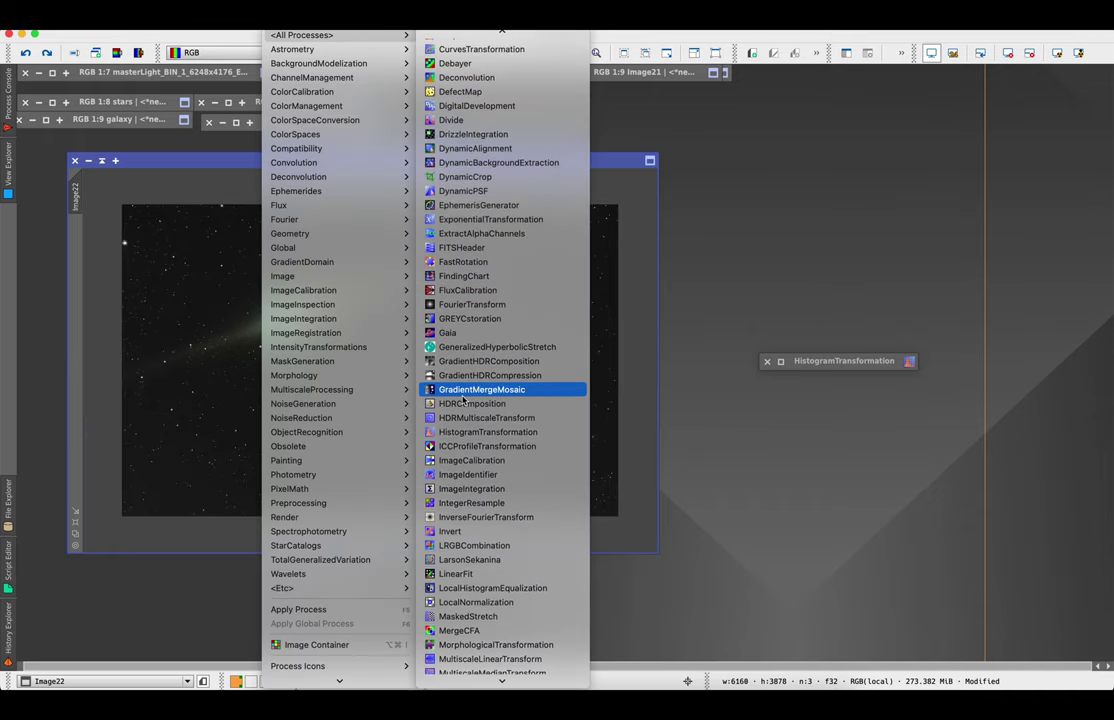
pyautogui.scroll(6, 470, 436)
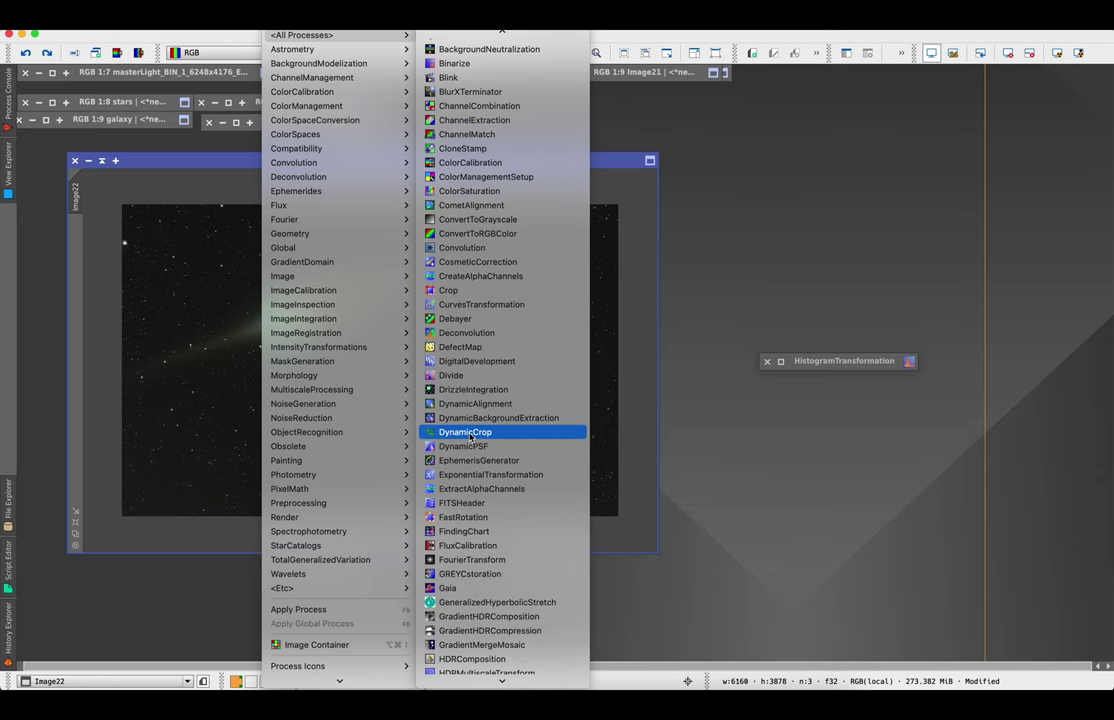
pyautogui.click(480, 307)
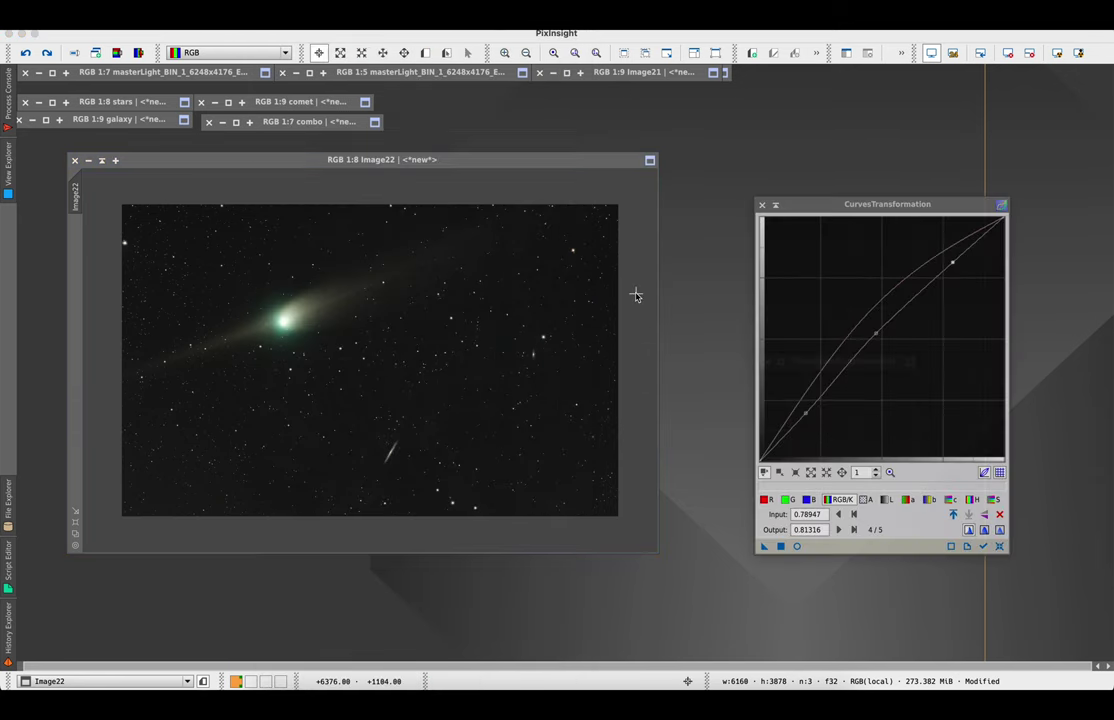
pyautogui.click(1000, 547)
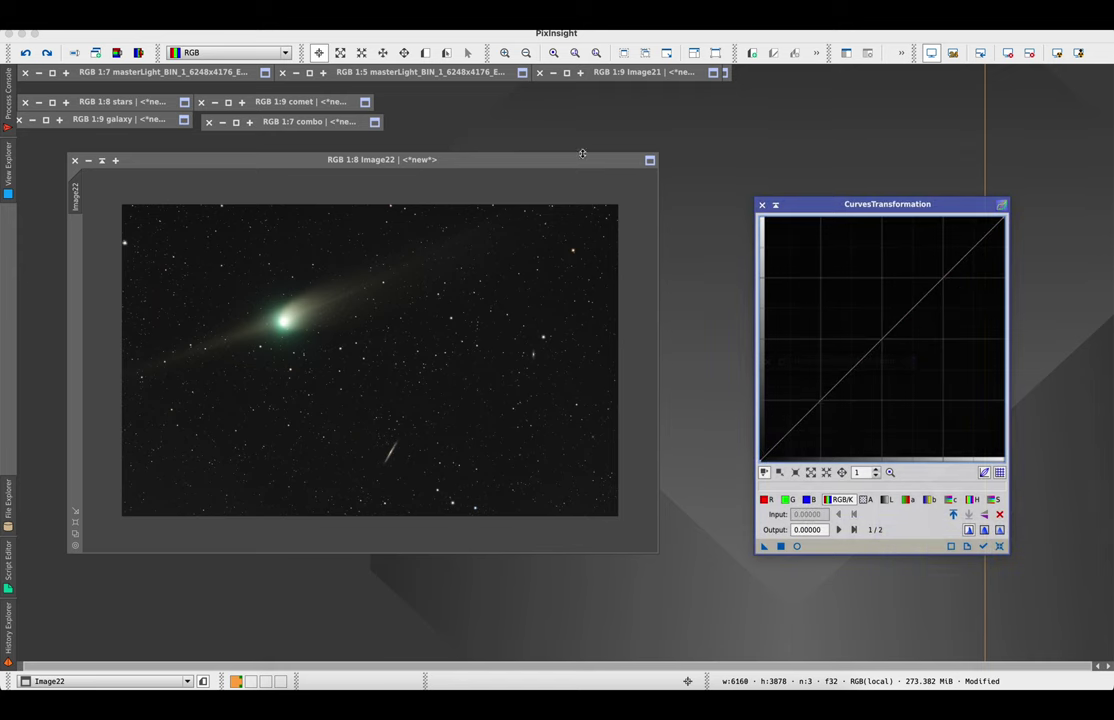
pyautogui.click(797, 546)
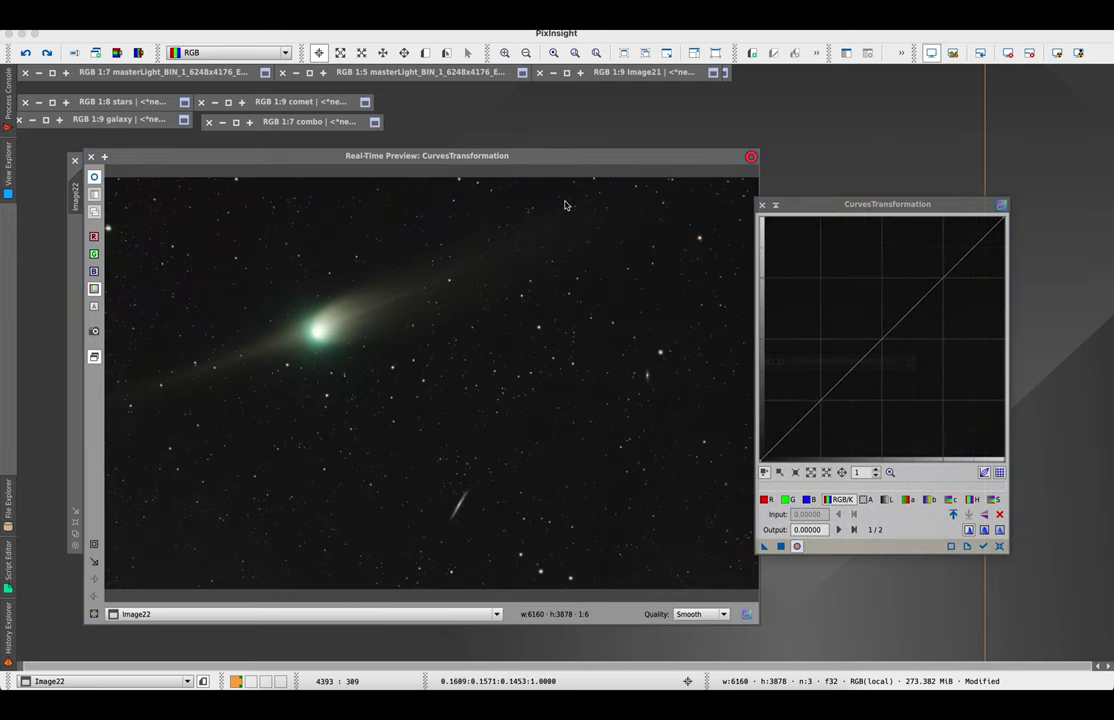
pyautogui.moveTo(532, 163); pyautogui.dragTo(484, 146)
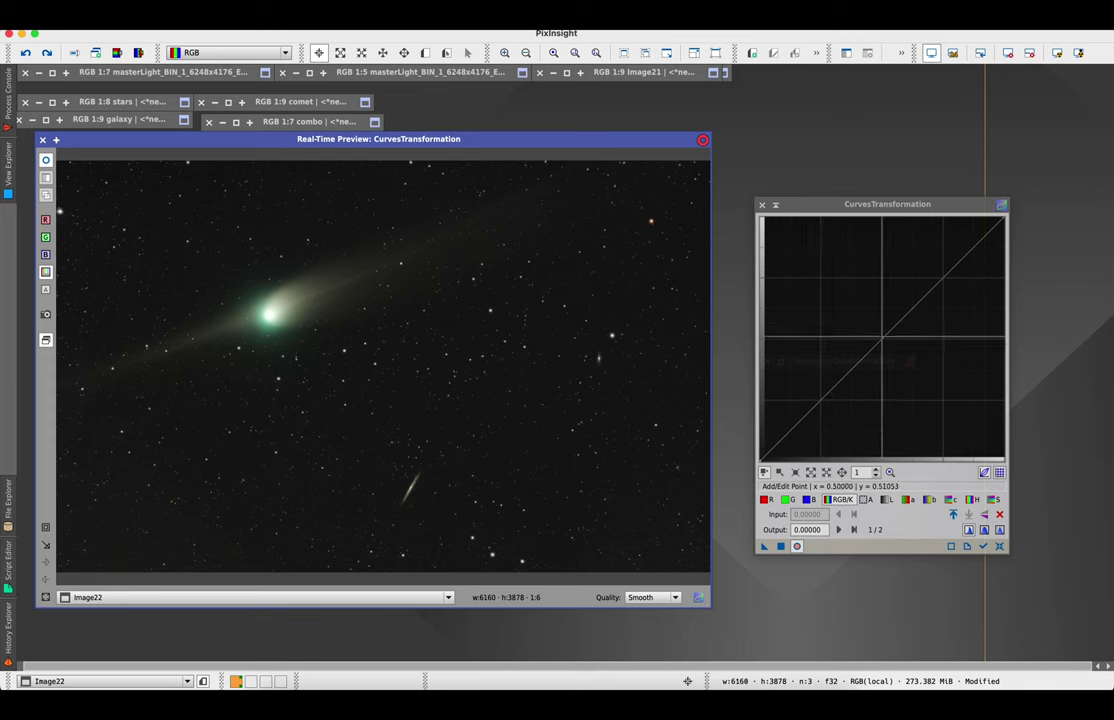
# - Raise the saturation curve with a point at input 0.45, output about 0.553, and compare the preview with the original
pyautogui.click(993, 499)
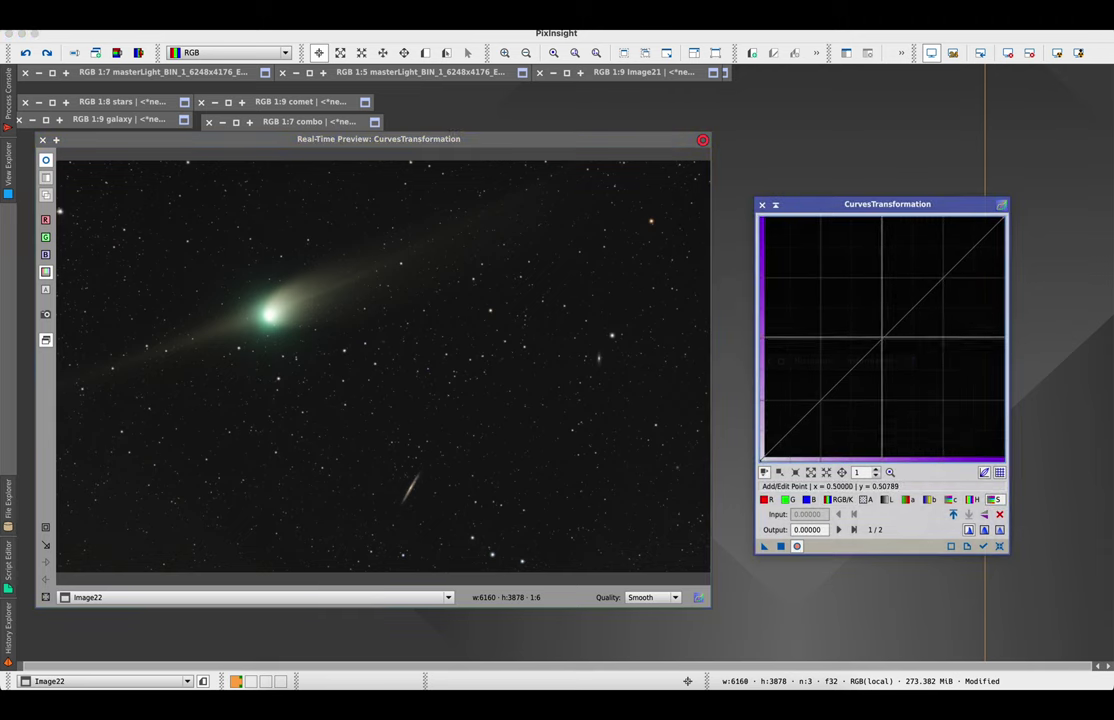
pyautogui.moveTo(884, 336)
pyautogui.mouseDown()
pyautogui.moveTo(845, 268)
pyautogui.moveTo(830, 281)
pyautogui.moveTo(809, 268)
pyautogui.moveTo(836, 290)
pyautogui.moveTo(860, 348)
pyautogui.moveTo(872, 331)
pyautogui.moveTo(857, 317)
pyautogui.moveTo(876, 336)
pyautogui.moveTo(866, 325)
pyautogui.moveTo(886, 302)
pyautogui.moveTo(880, 336)
pyautogui.moveTo(870, 325)
pyautogui.mouseUp()
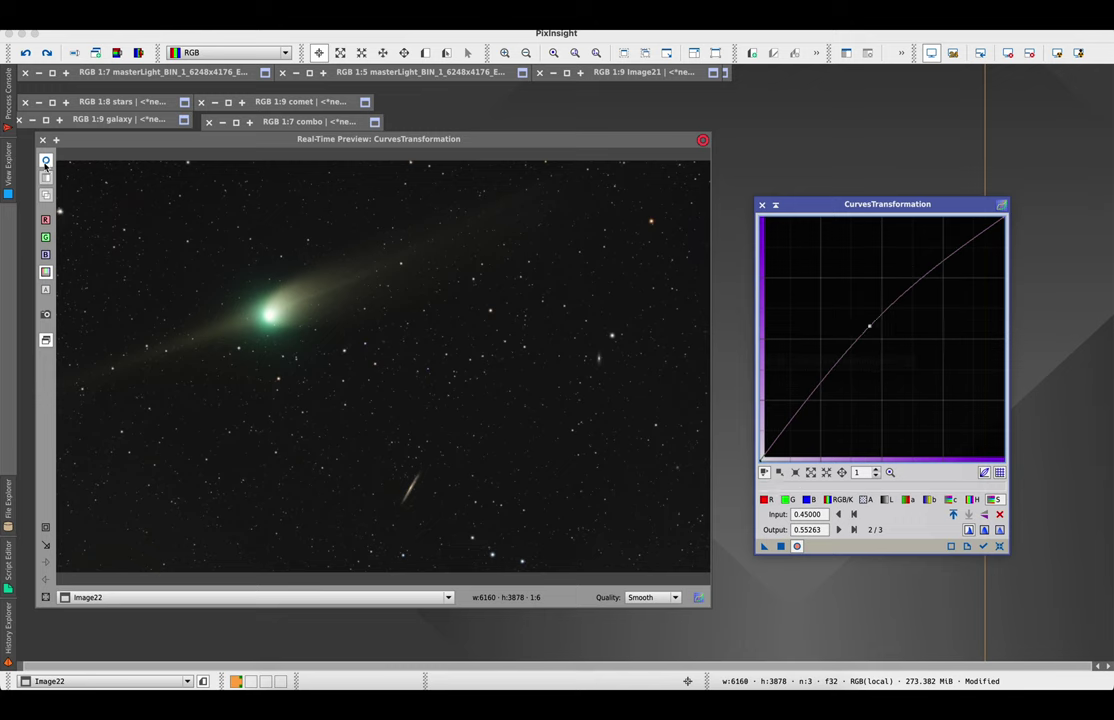
pyautogui.click(45, 163)
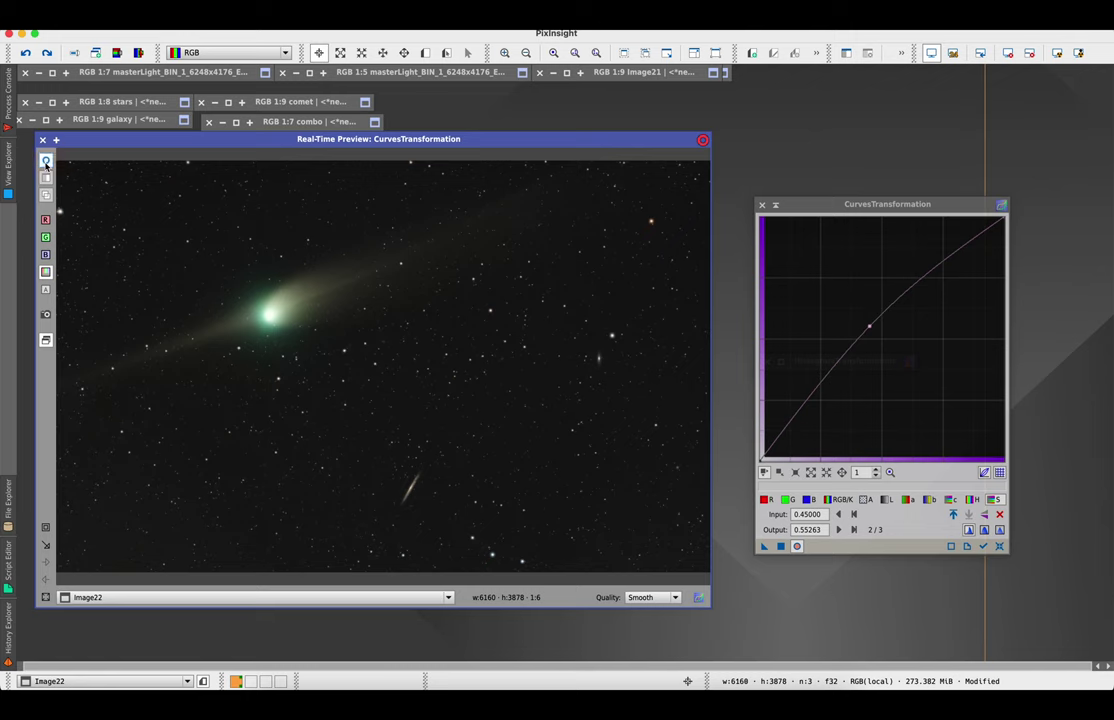
# - Raise the RGB/K curve slightly at the midtones and add points at input 0.19474, output 0.20263 and input 0.84211, output 0.83684
pyautogui.click(842, 499)
pyautogui.moveTo(880, 380); pyautogui.dragTo(878, 334)
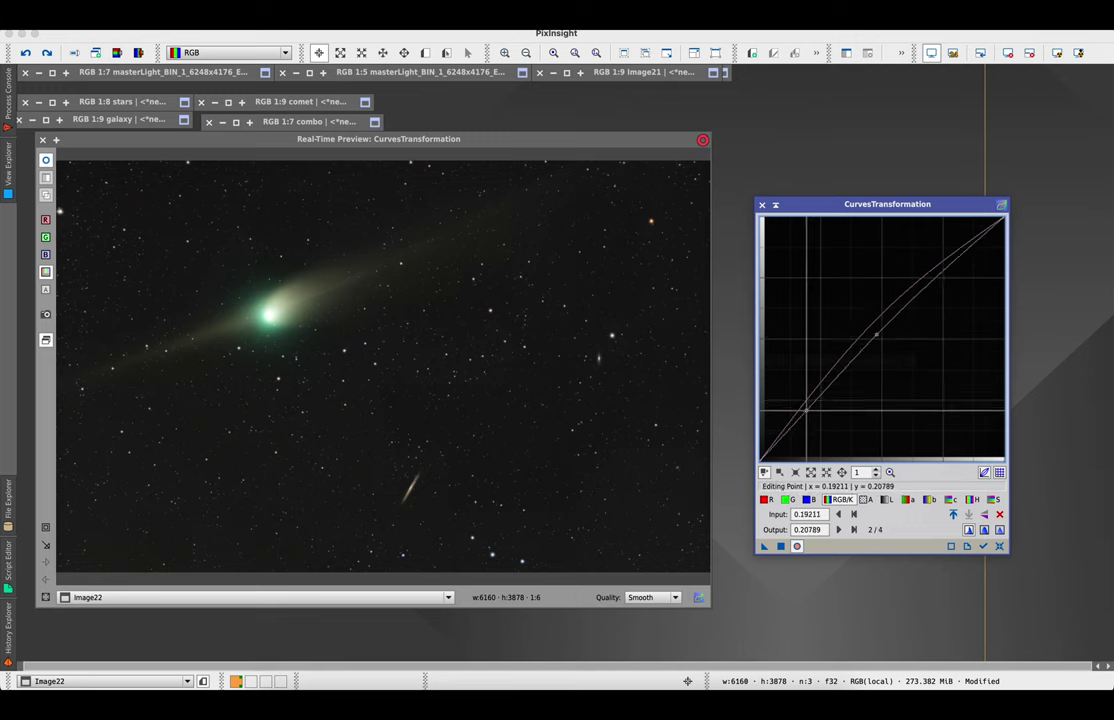
pyautogui.click(806, 411)
pyautogui.moveTo(806, 411); pyautogui.dragTo(805, 410)
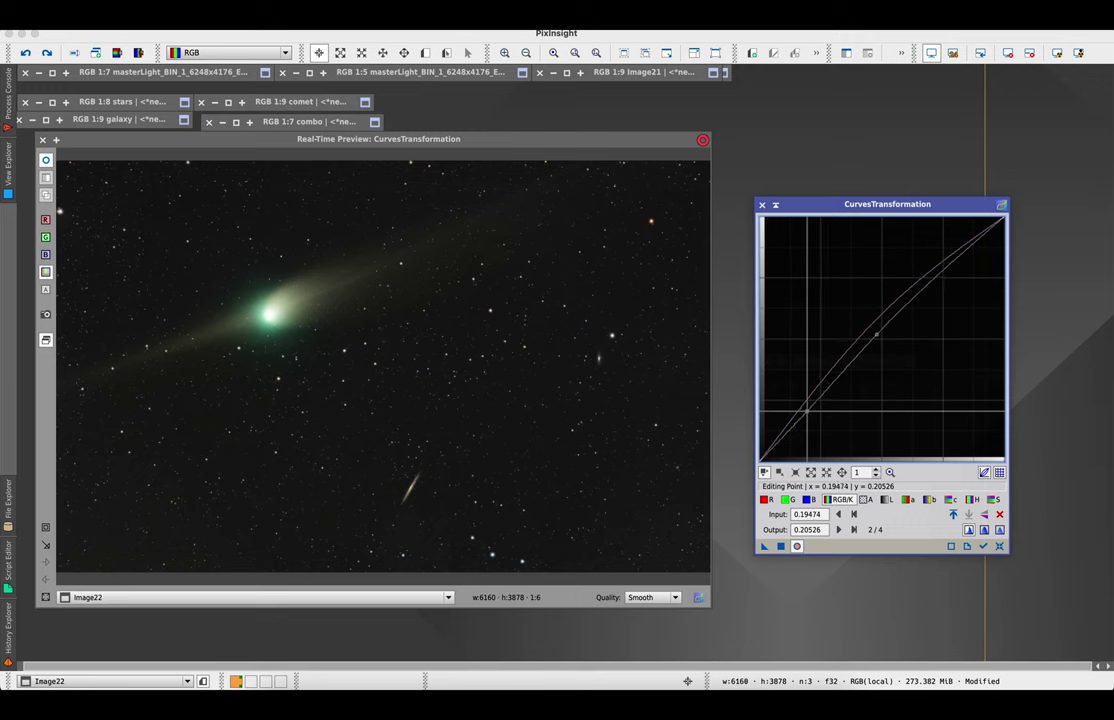
pyautogui.hotkey('ctrl', 'z')
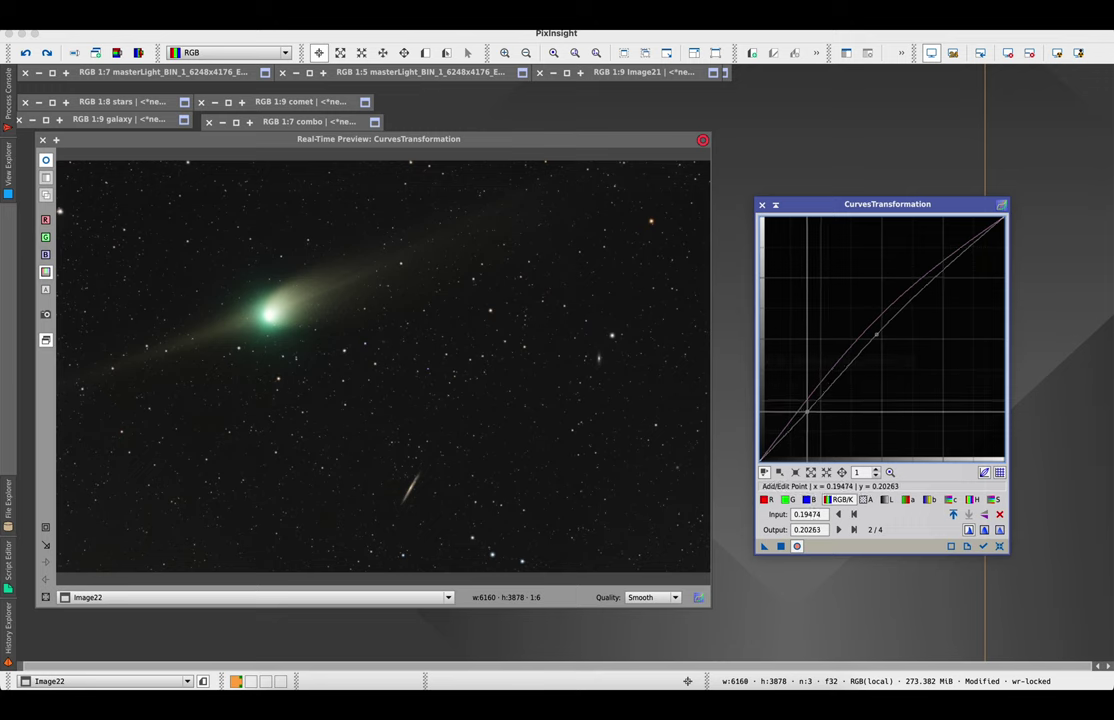
pyautogui.click(966, 254)
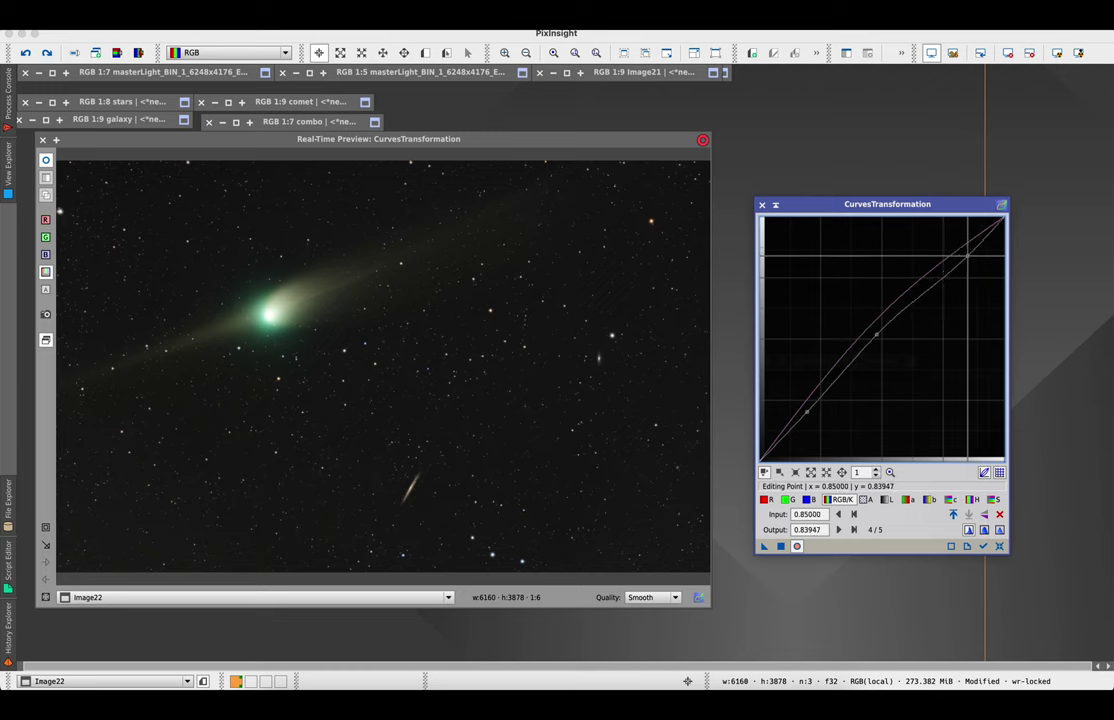
pyautogui.moveTo(966, 254); pyautogui.dragTo(965, 256)
# - Compare the curves preview with the original, apply the transformation to Image22, and close the preview and CurvesTransformation
pyautogui.click(45, 160)
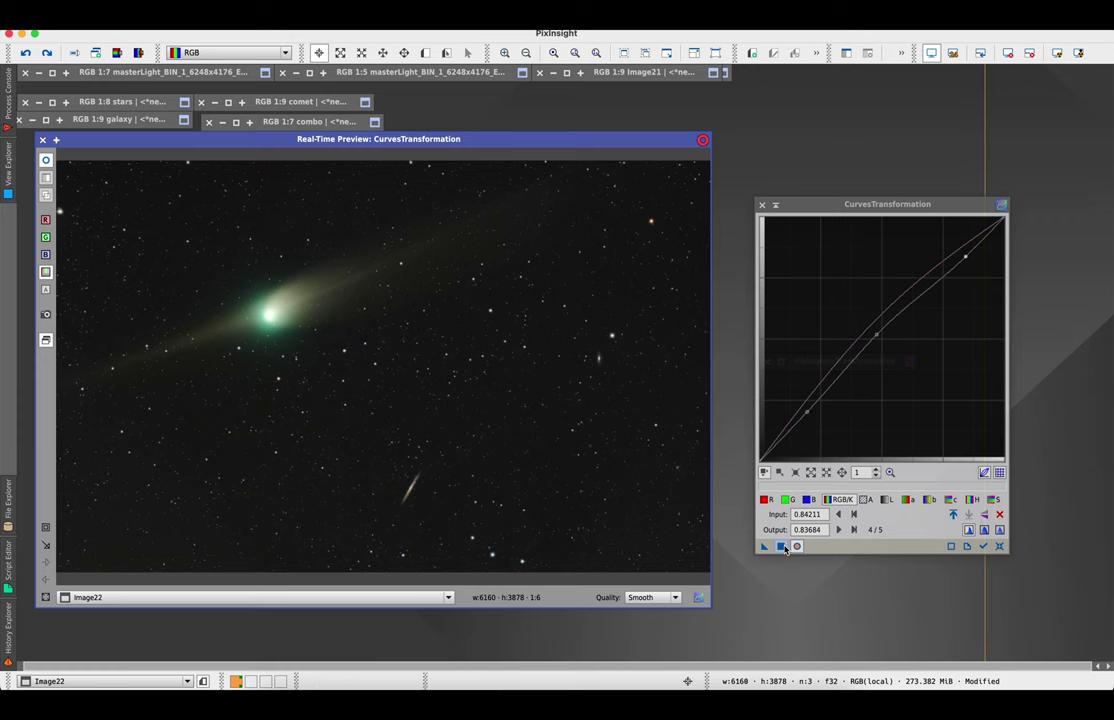
pyautogui.moveTo(784, 548); pyautogui.dragTo(342, 271)
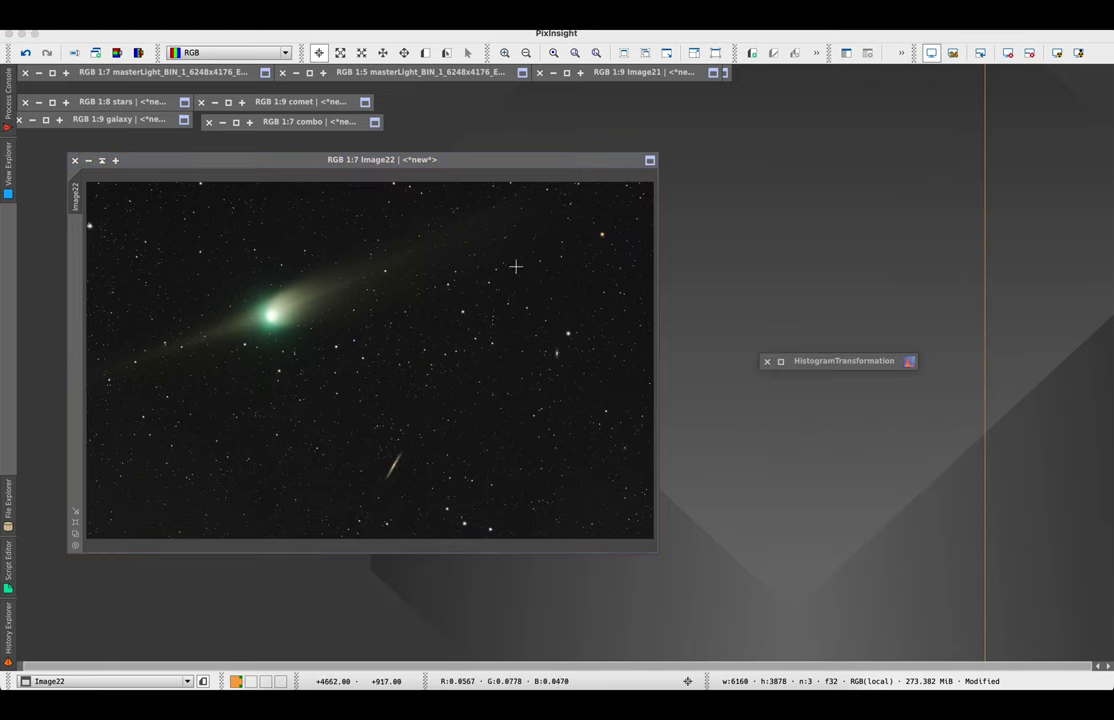
pyautogui.scroll(2, 515, 263)
# - Save Image22 in the NGC5907 folder as the TIFF file CometE3 with 16-bit unsigned integer samples
pyautogui.click(88, 20)
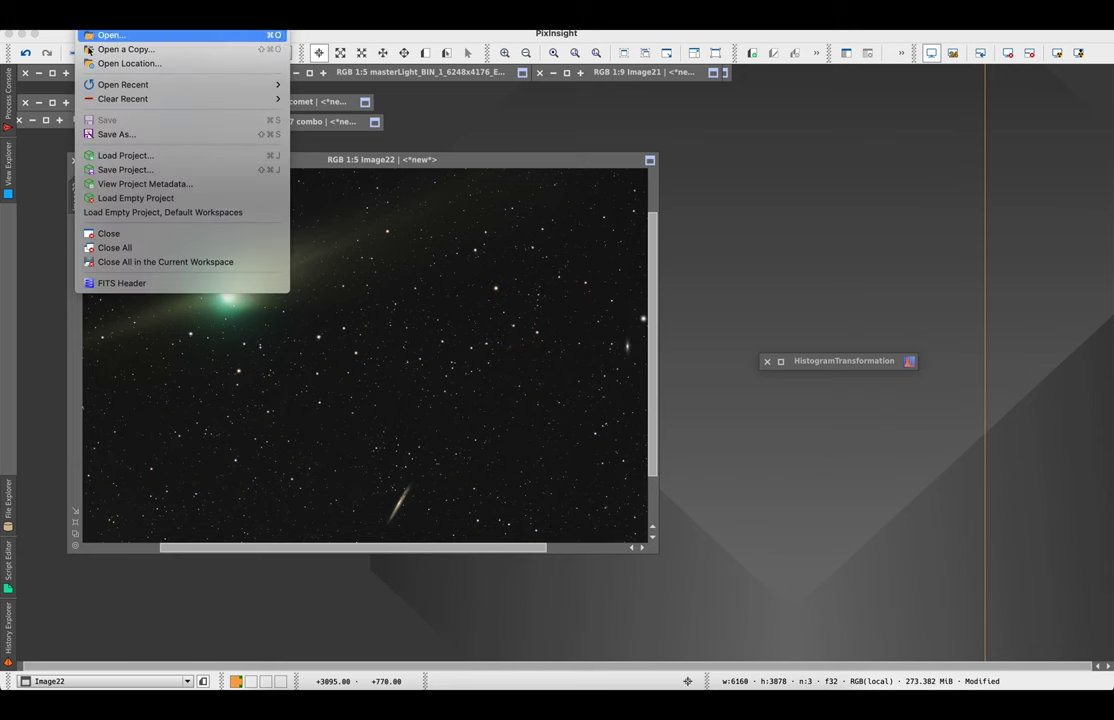
pyautogui.click(110, 135)
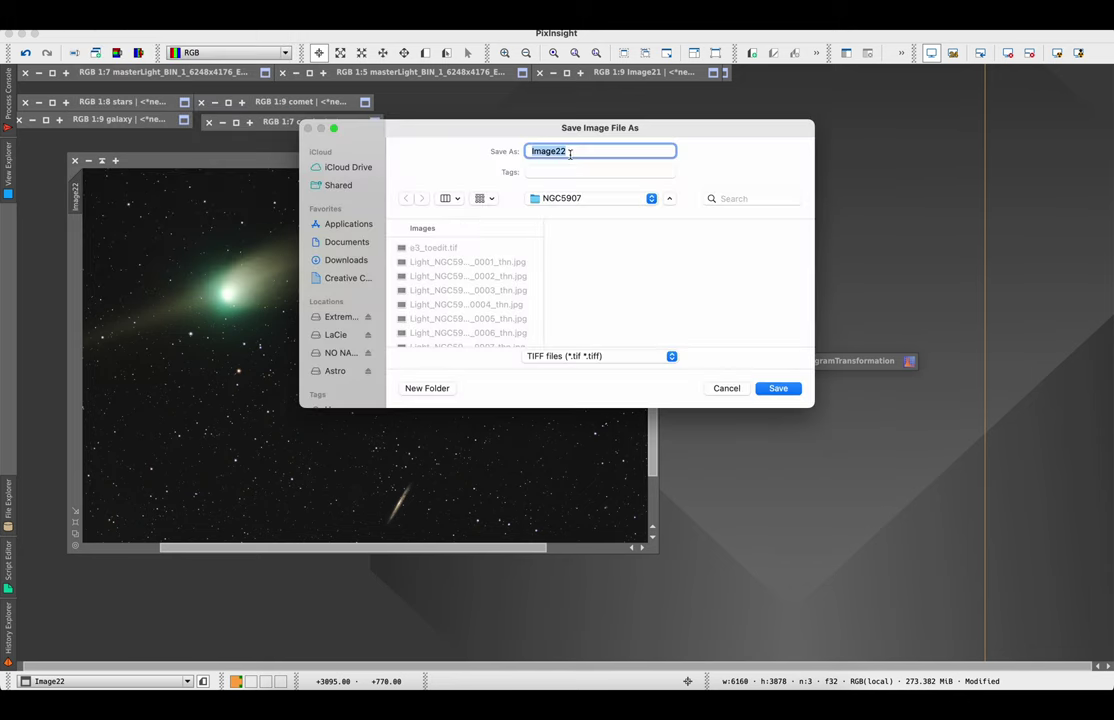
pyautogui.write('Come')
pyautogui.press('BackSpace')
pyautogui.press('BackSpace')
pyautogui.press('BackSpace')
pyautogui.write('ometEn')
pyautogui.press('BackSpace')
pyautogui.write('3')
pyautogui.click(774, 389)
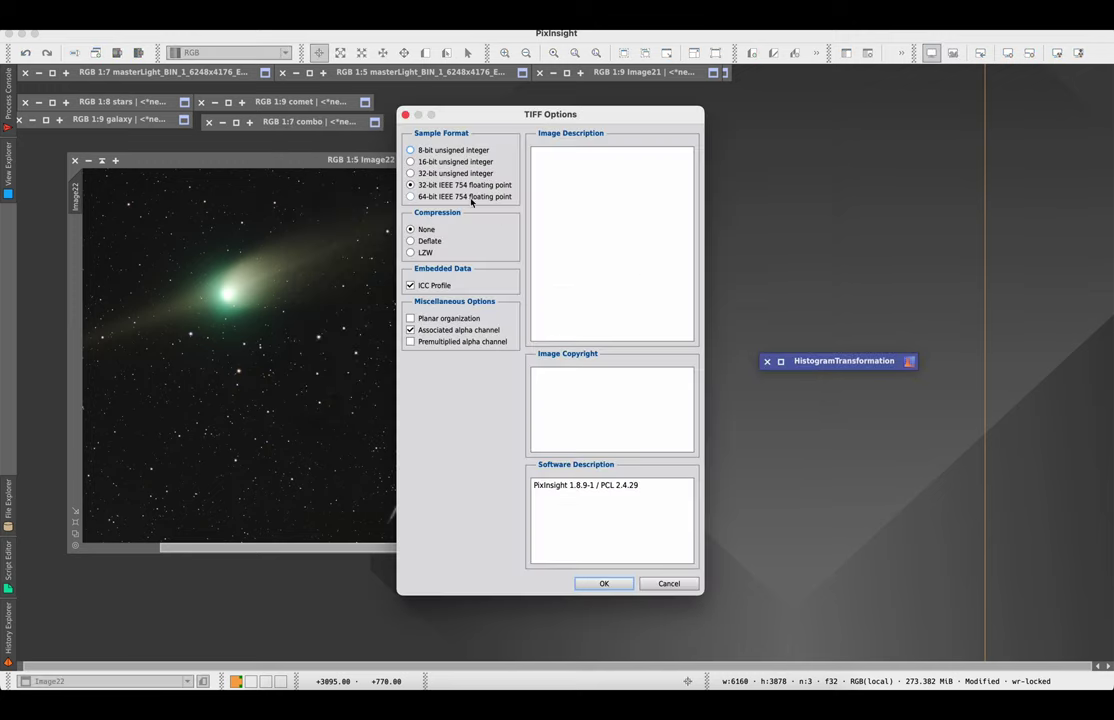
pyautogui.click(428, 163)
pyautogui.click(604, 583)
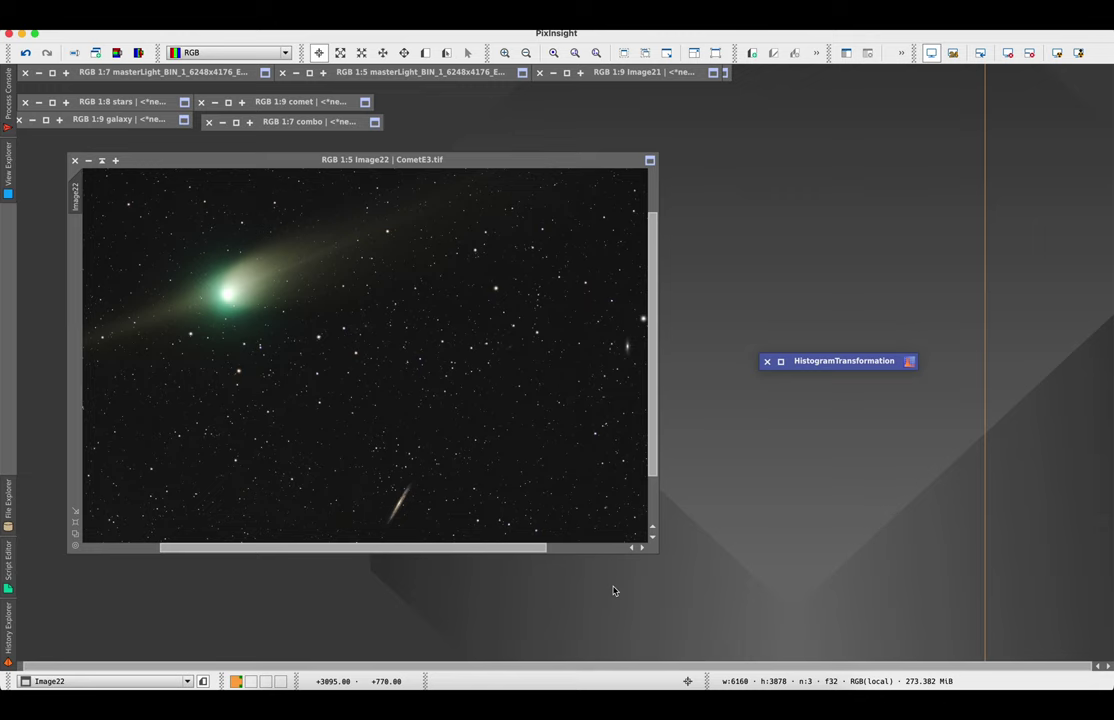
# - Switch to CometE3.tif in Photoshop and add a Color Balance adjustment layer above Layer 0
pyautogui.scroll(-2, 423, 318)
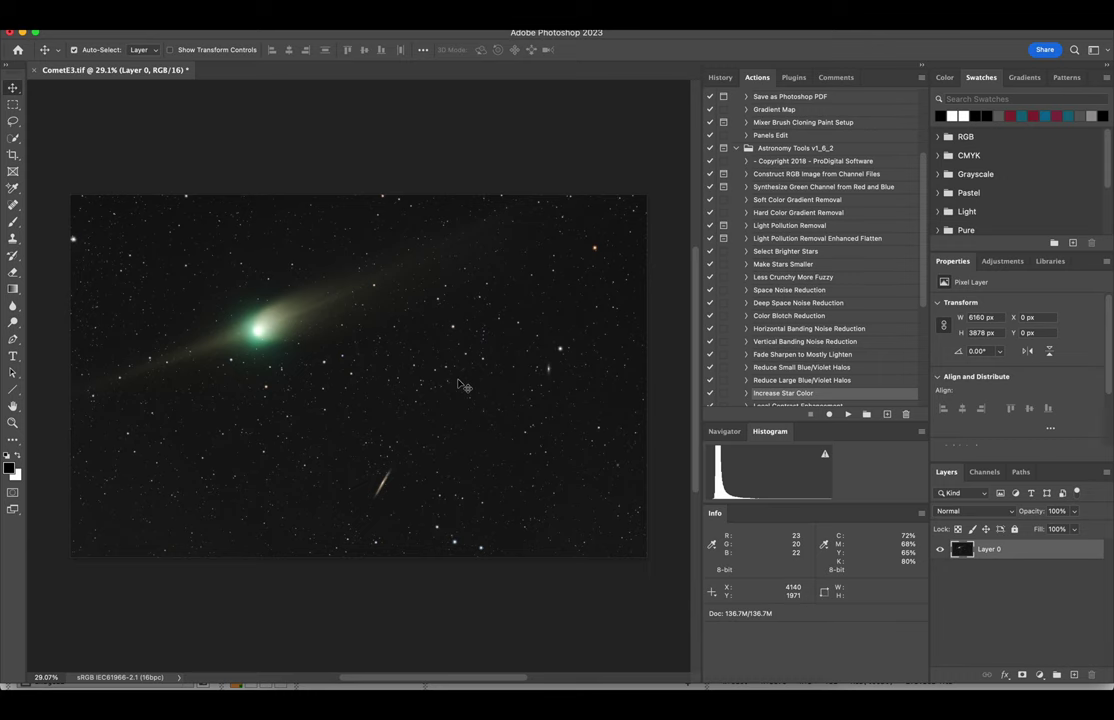
pyautogui.press('super+equal')
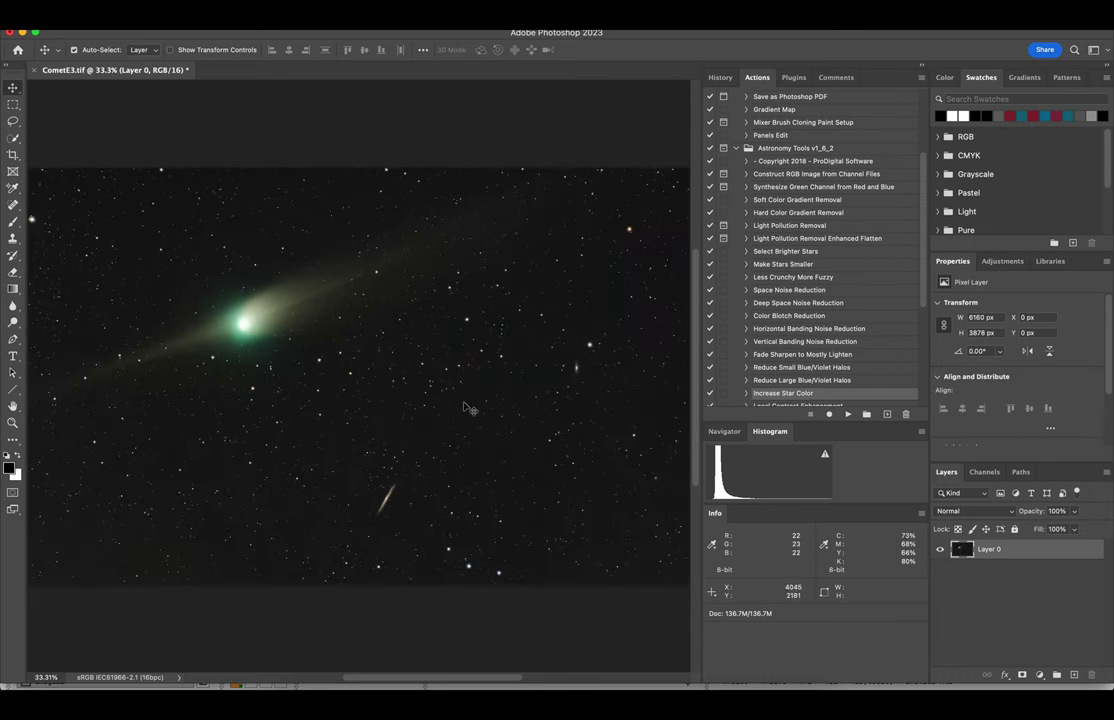
pyautogui.scroll(-2, 473, 414)
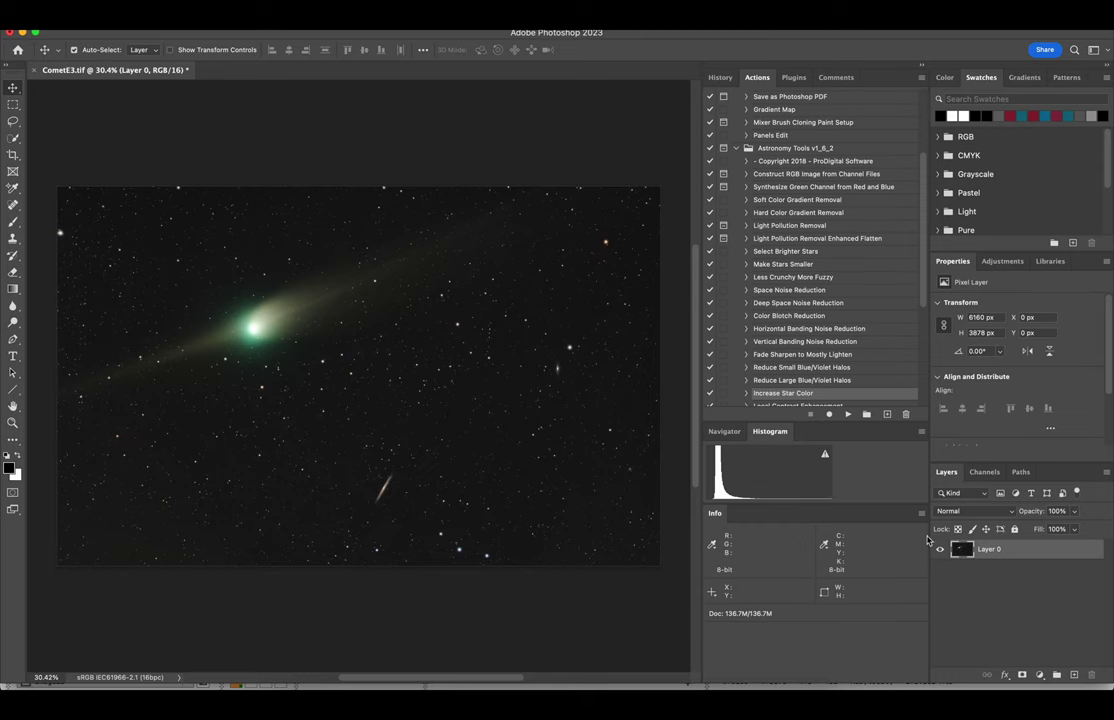
pyautogui.click(1040, 674)
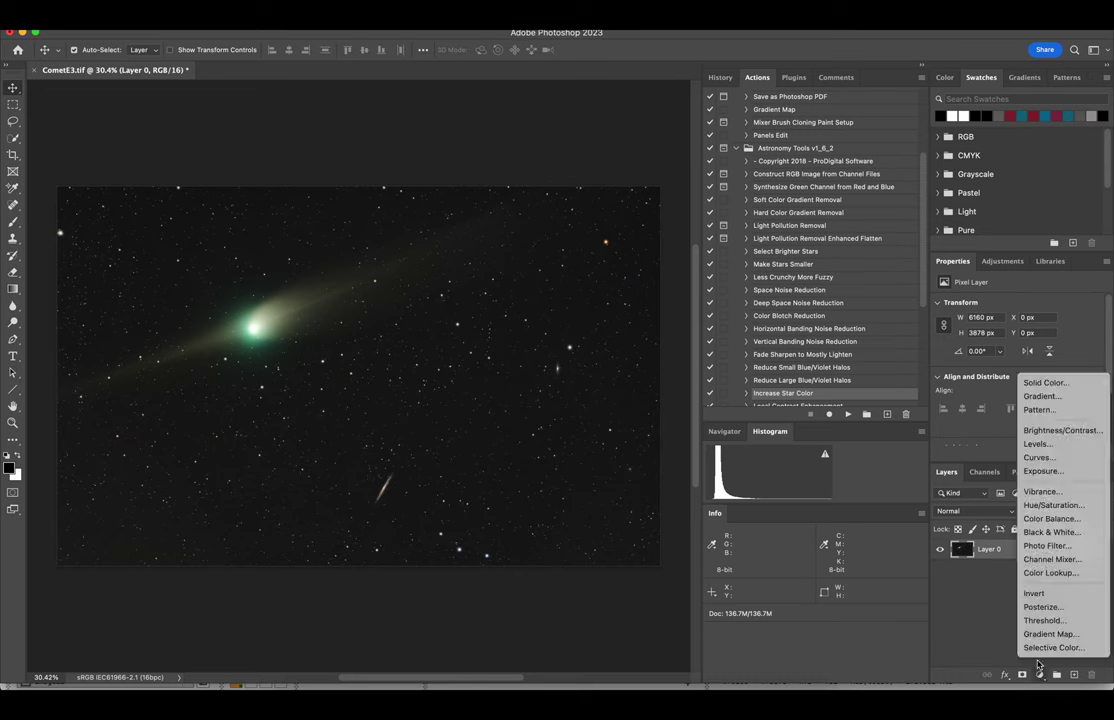
pyautogui.click(1043, 522)
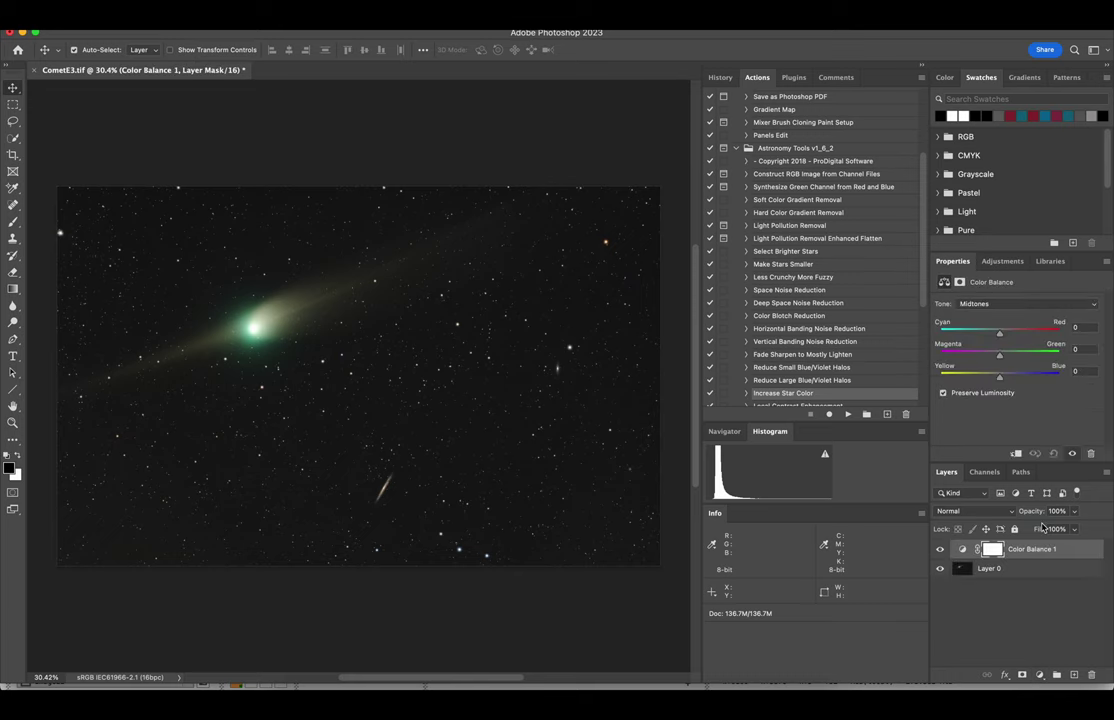
# - Set the Color Balance shadows to Cyan-Red -1, Magenta-Green 0 and Yellow-Blue +2, and compare the image with and without the layer
pyautogui.click(995, 303)
pyautogui.click(995, 297)
pyautogui.moveTo(1001, 381); pyautogui.dragTo(1002, 381)
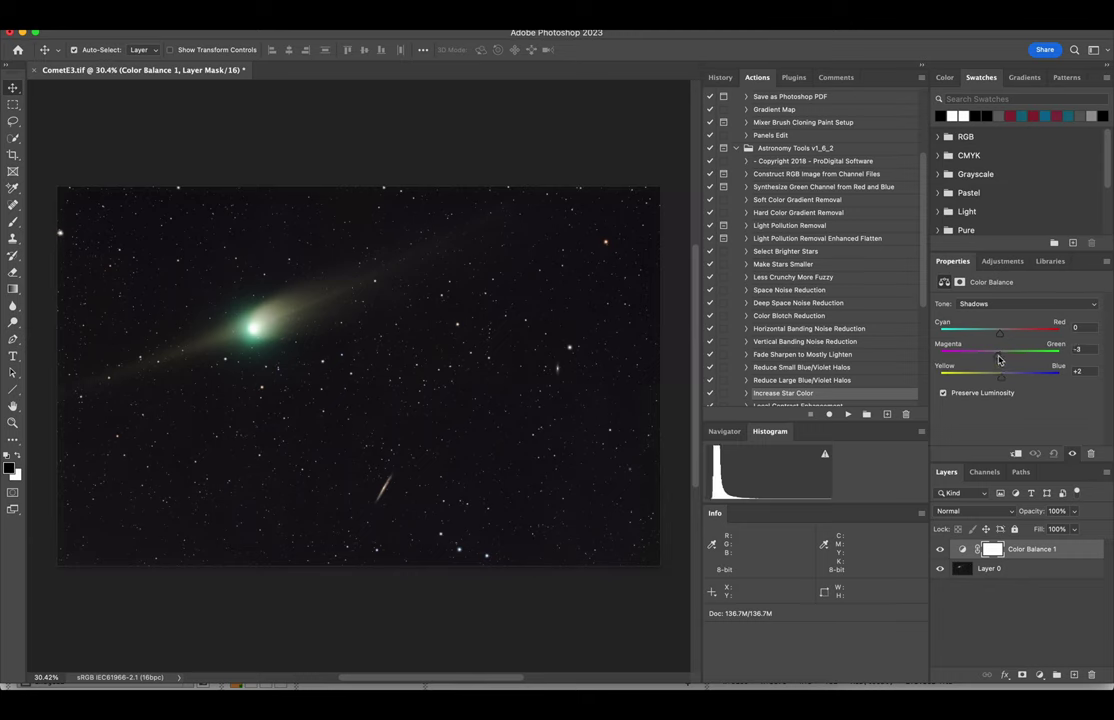
pyautogui.moveTo(998, 360); pyautogui.dragTo(999, 338)
pyautogui.click(940, 551)
pyautogui.click(940, 551)
pyautogui.click(941, 551)
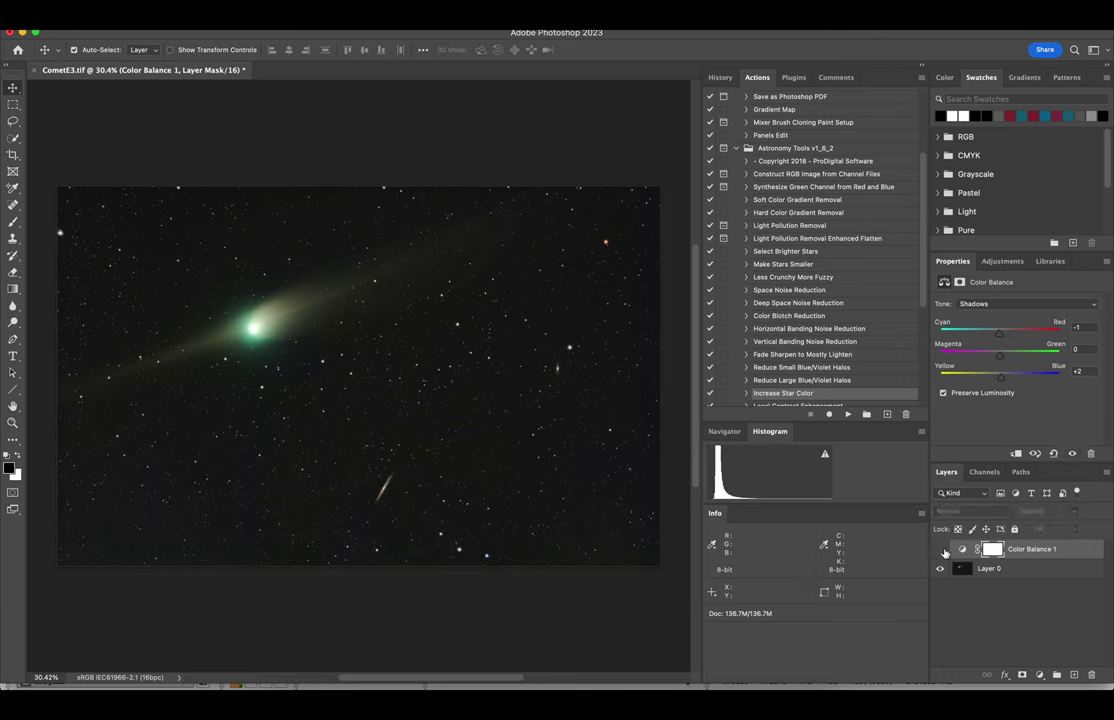
pyautogui.click(941, 551)
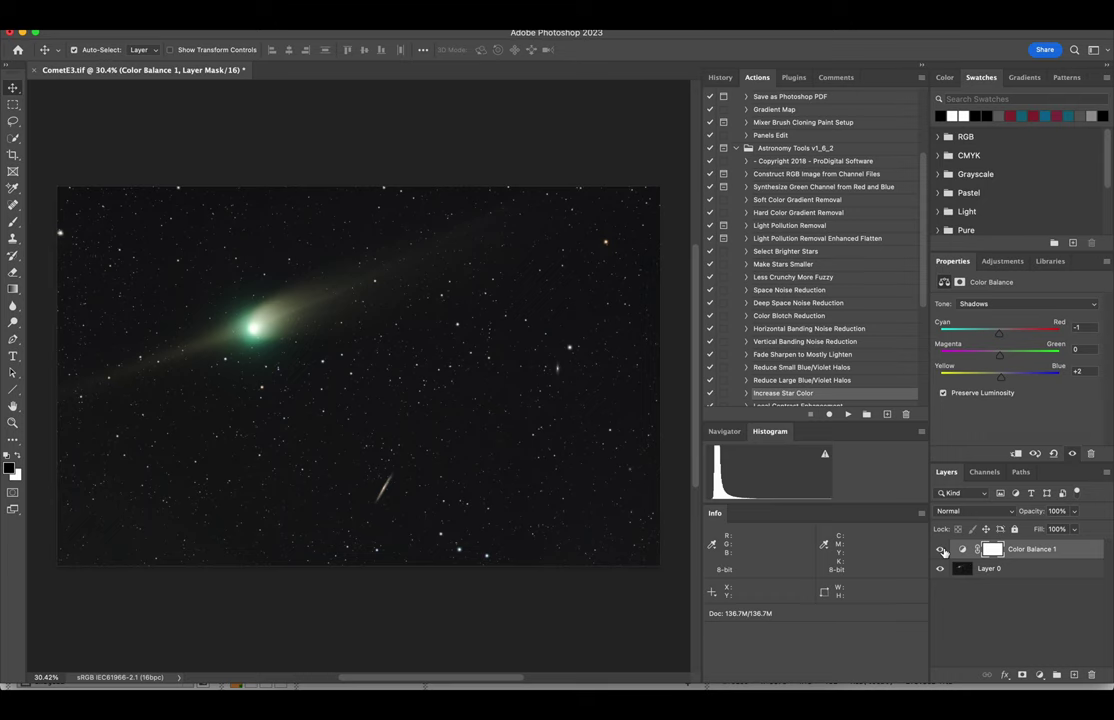
pyautogui.click(941, 550)
# - Show the Color Balance midtones and check the image again with the adjustment layer hidden and shown
pyautogui.click(1000, 303)
pyautogui.click(996, 329)
pyautogui.click(939, 550)
pyautogui.click(939, 551)
pyautogui.hotkey('alt', '2')
# - Add a Levels adjustment layer above Color Balance and set its midtones to 1.03
pyautogui.click(1040, 677)
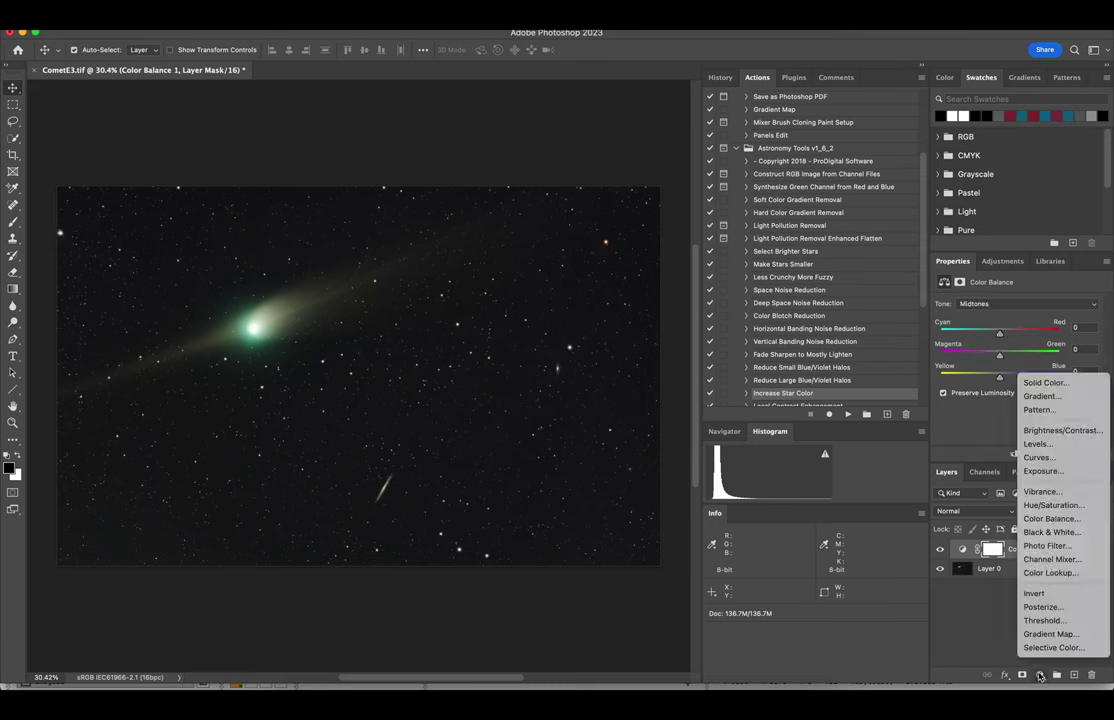
pyautogui.click(1051, 450)
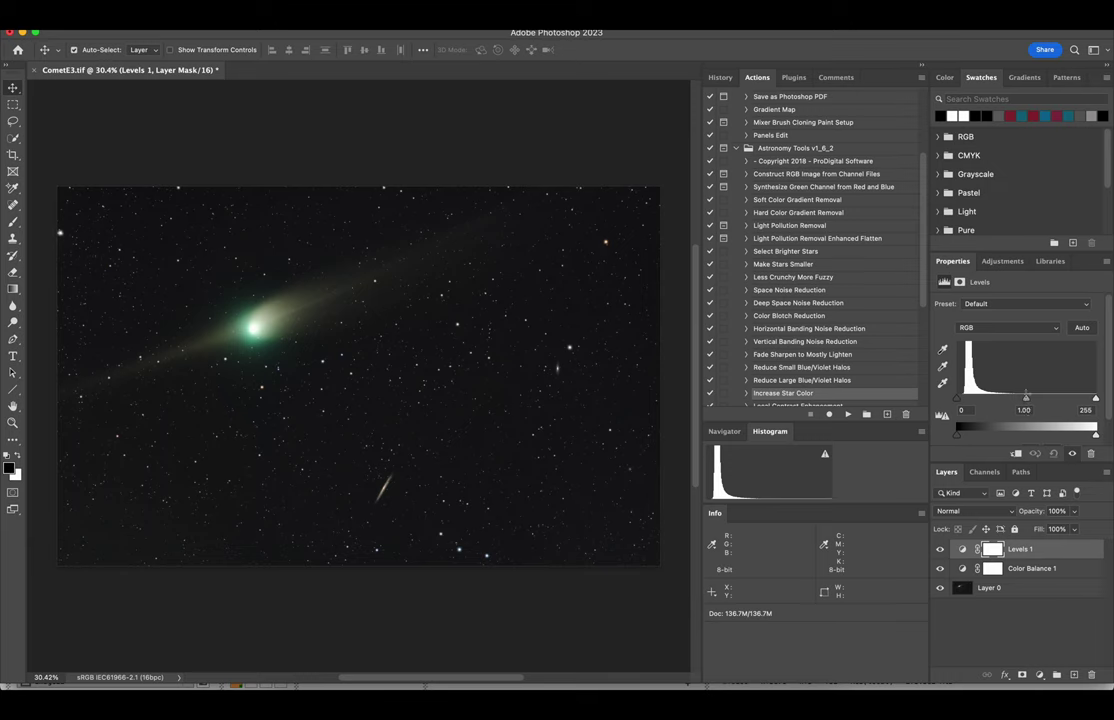
pyautogui.moveTo(1027, 400); pyautogui.dragTo(1025, 400)
pyautogui.moveTo(1023, 400); pyautogui.dragTo(1025, 402)
pyautogui.moveTo(1023, 401); pyautogui.dragTo(1025, 402)
pyautogui.scroll(2, 797, 470)
pyautogui.scroll(-3, 797, 470)
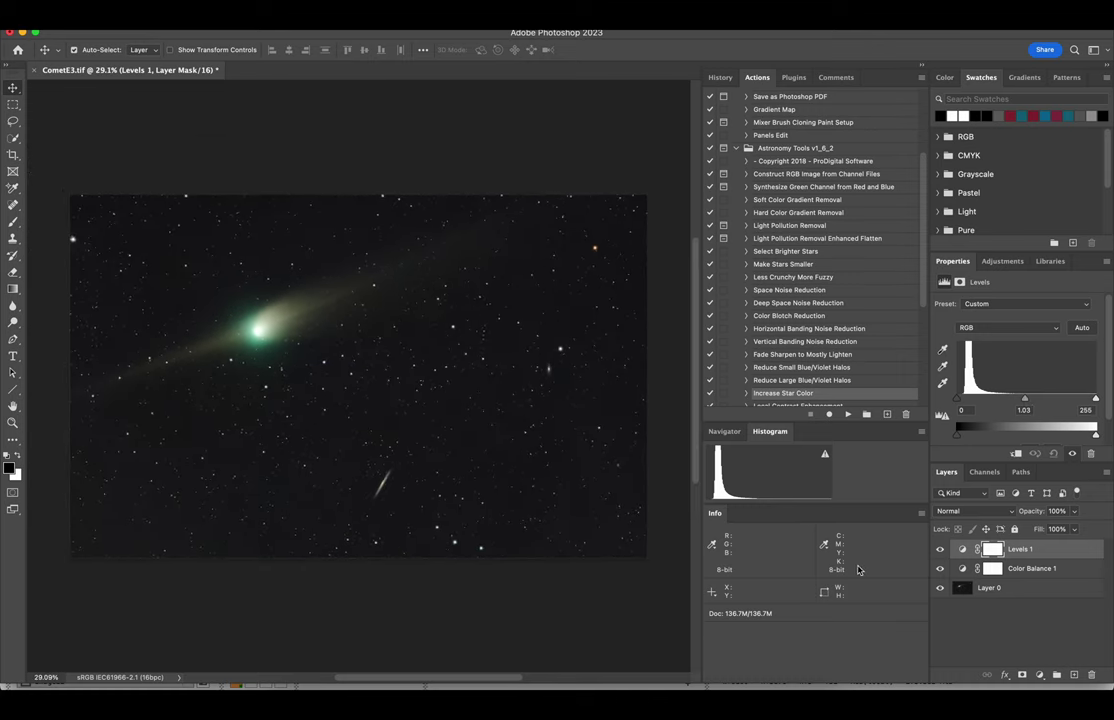
# - Compare the image with and without the Levels layer, and set its midtones to 1.02
pyautogui.click(939, 550)
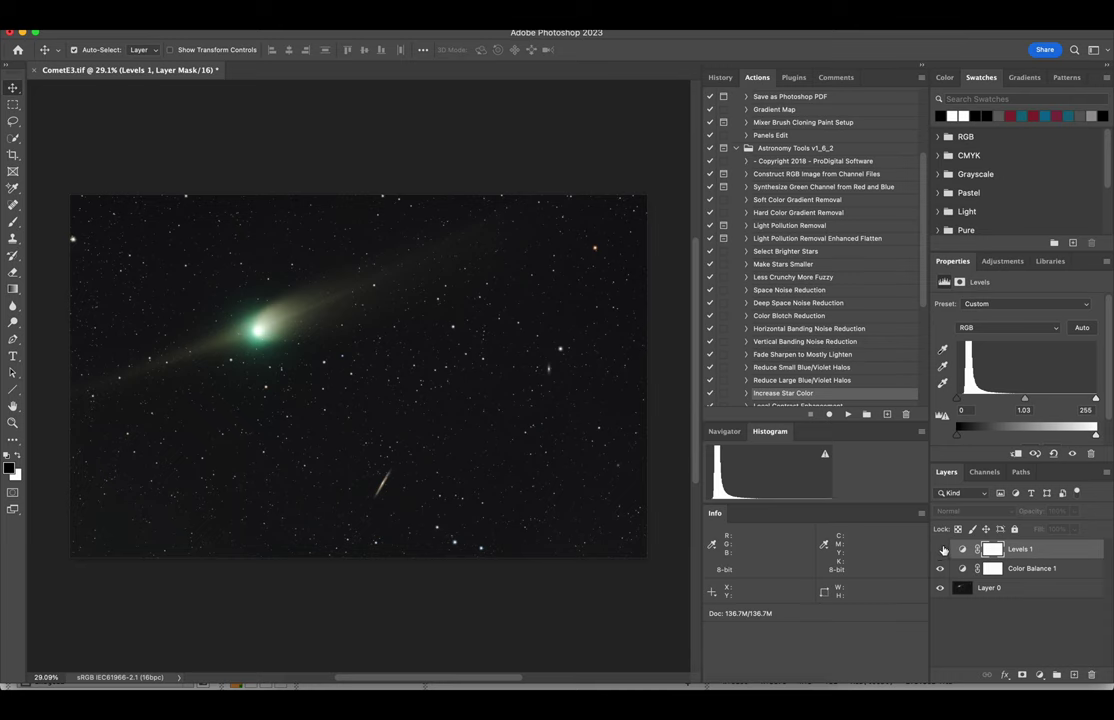
pyautogui.click(941, 550)
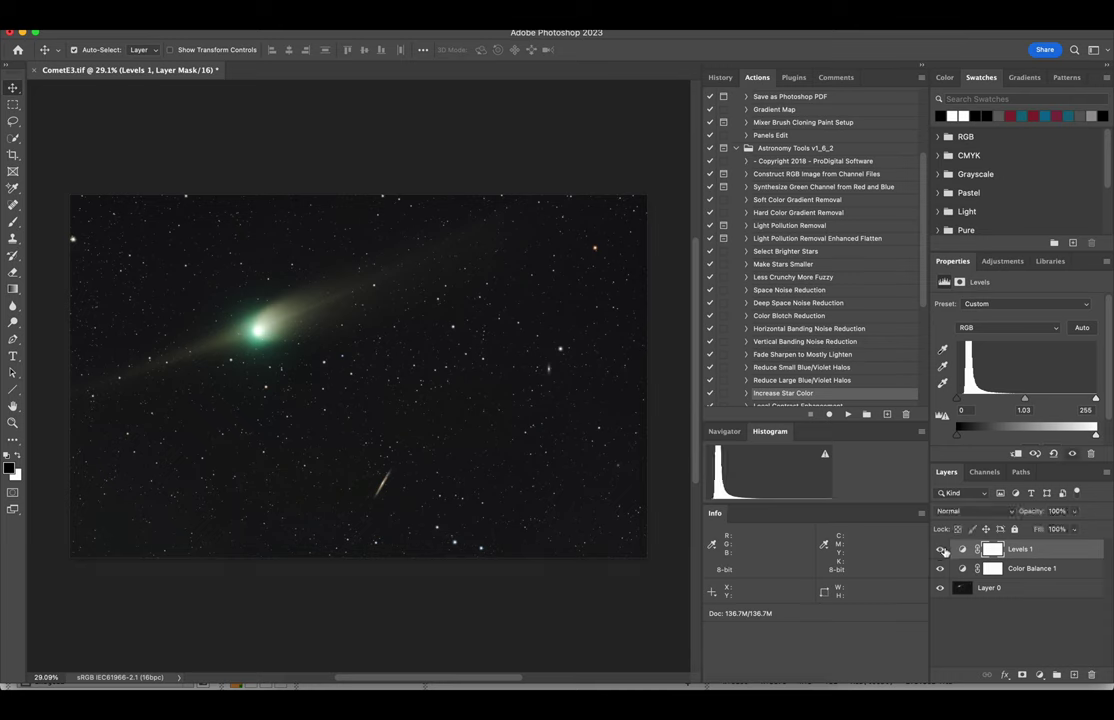
pyautogui.click(1028, 411)
pyautogui.press('Down')
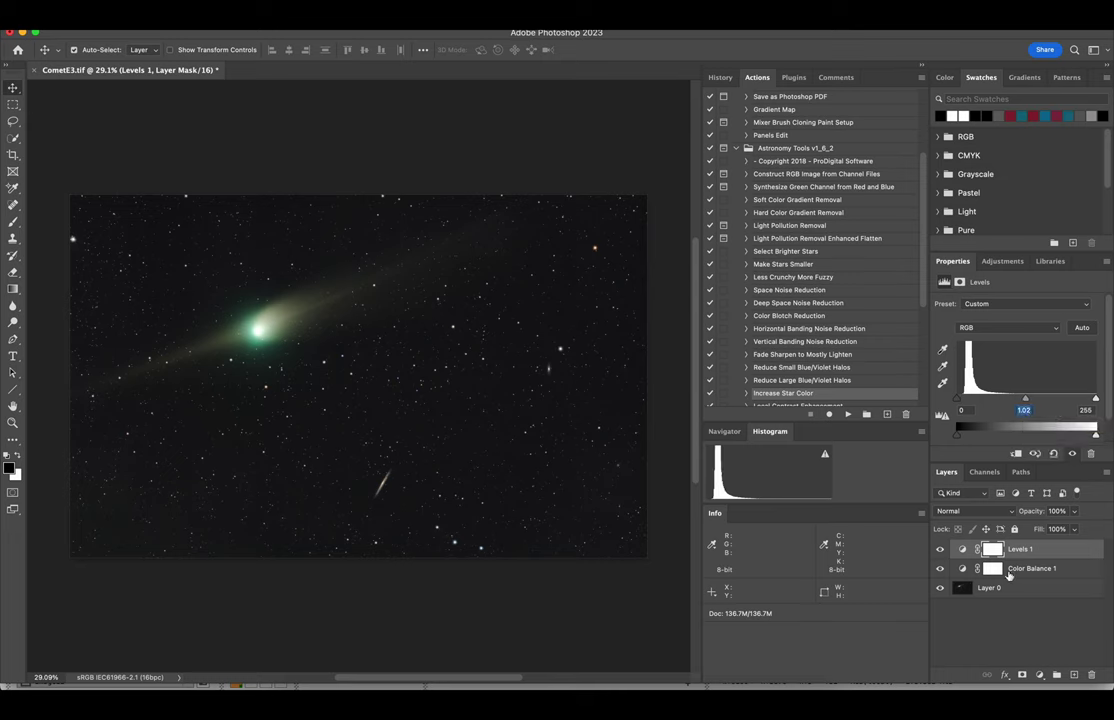
# - Select Layer 0, inspect the comet and stars up close, and open the layer in the Camera Raw Filter
pyautogui.hotkey('alt', '[')
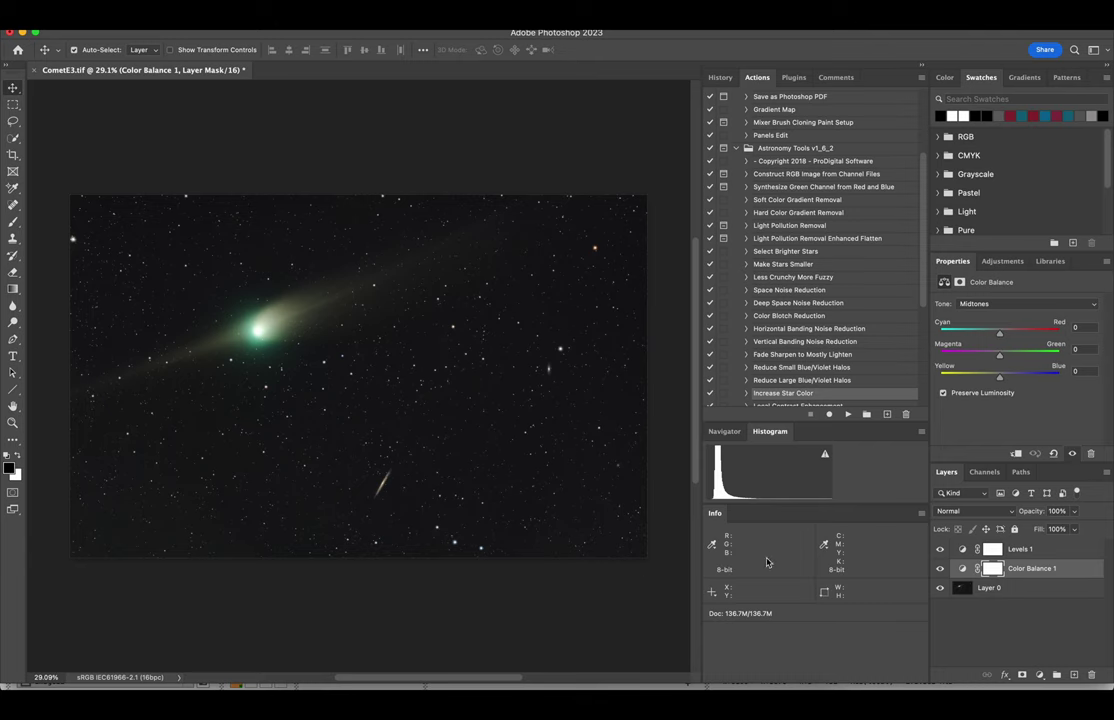
pyautogui.click(990, 588)
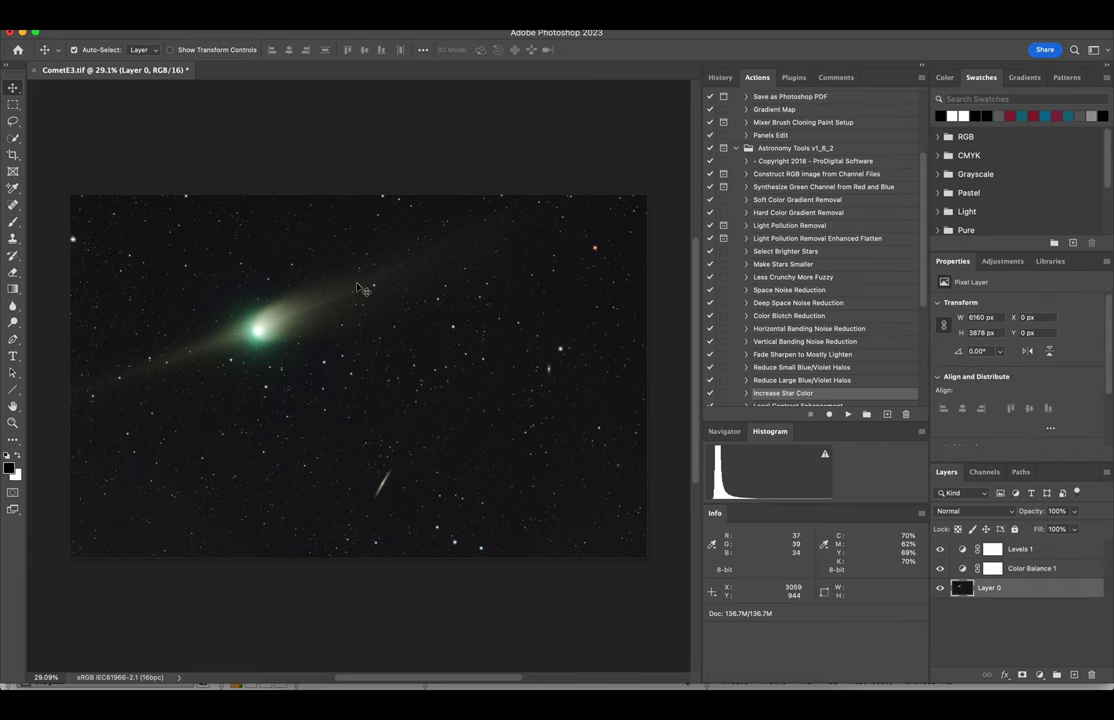
pyautogui.scroll(2, 330, 323)
pyautogui.scroll(4, 330, 323)
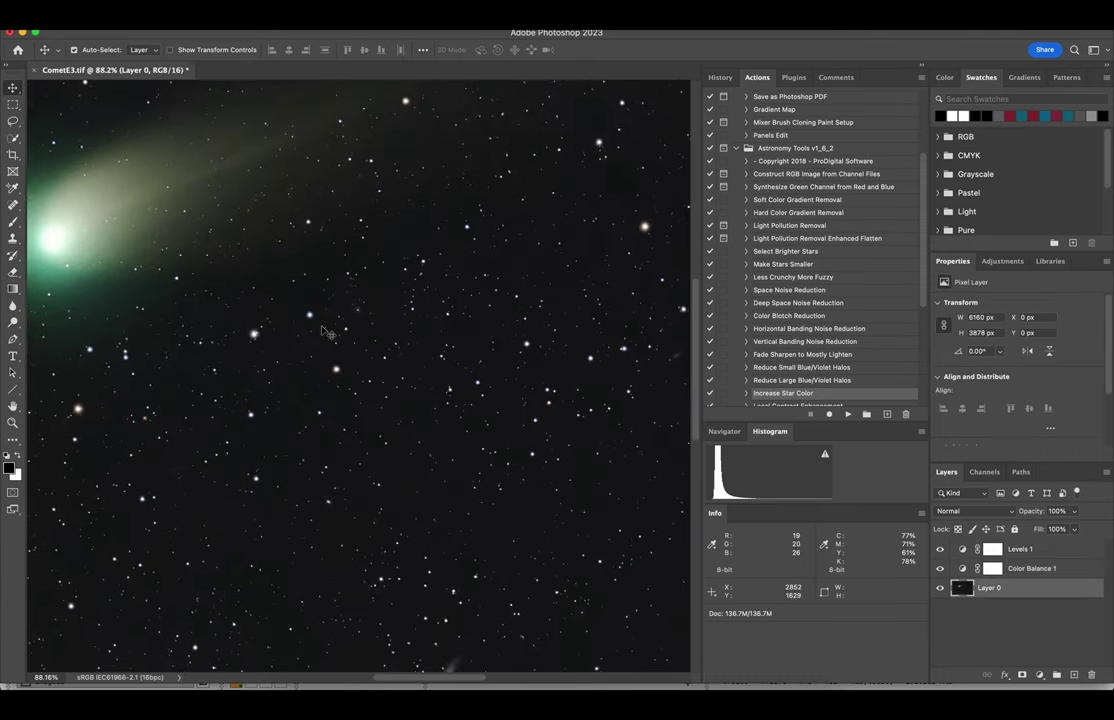
pyautogui.scroll(-3, 328, 332)
pyautogui.scroll(-2, 328, 332)
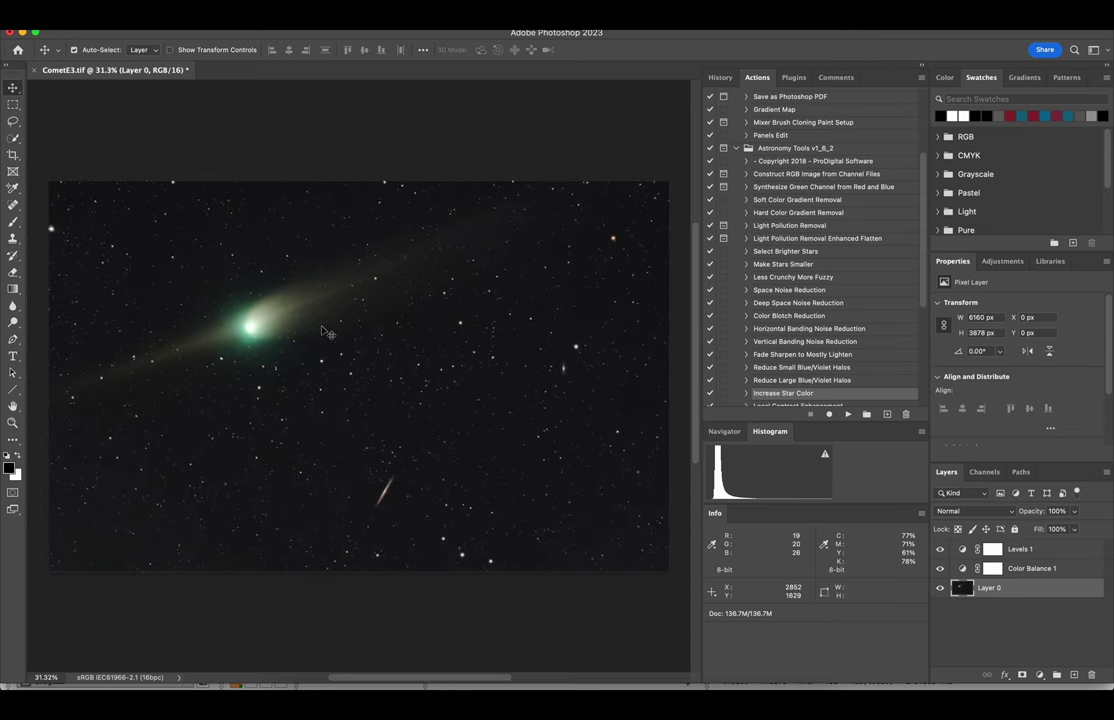
pyautogui.click(287, 28)
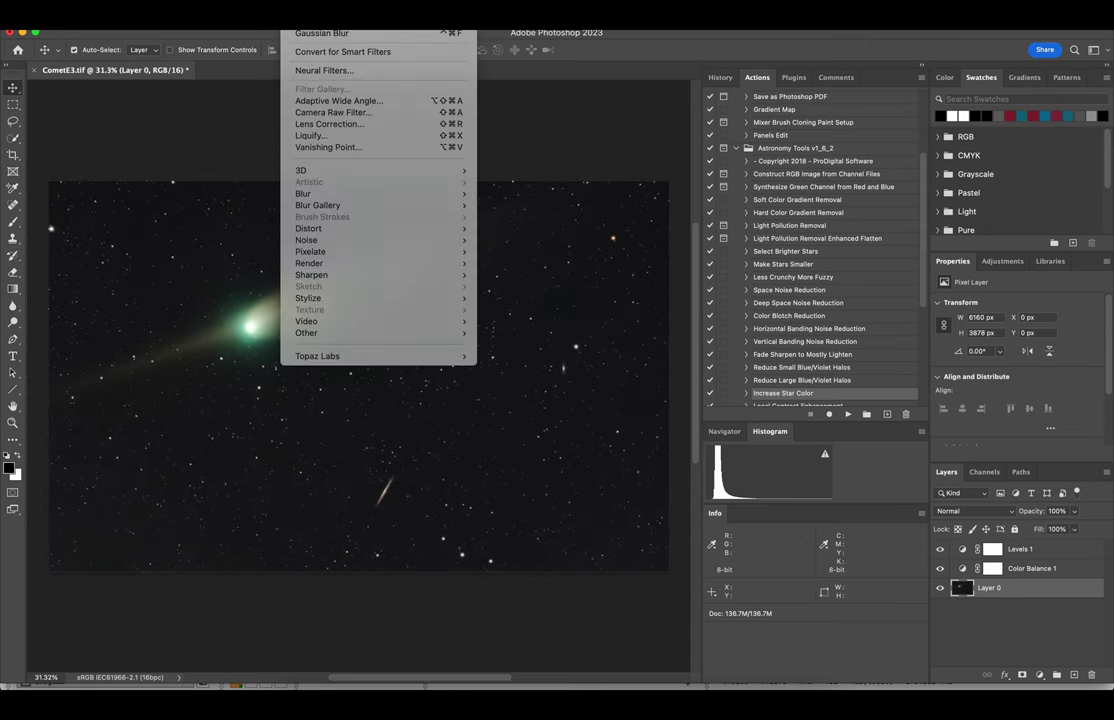
pyautogui.click(339, 114)
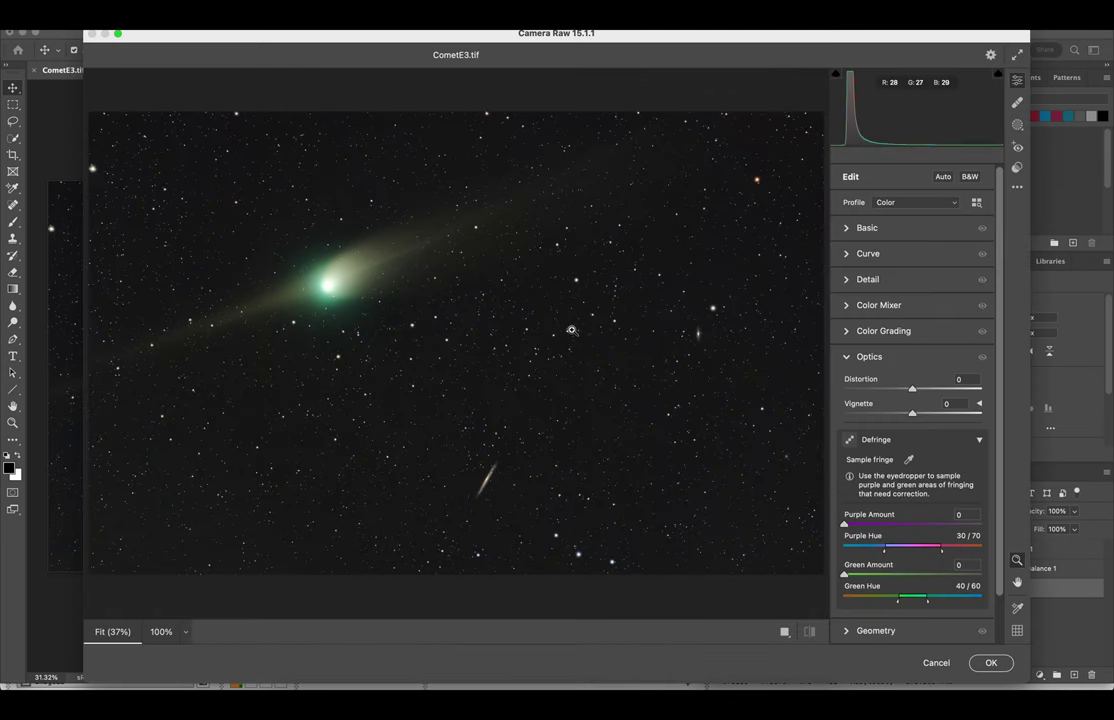
# - In the Basic adjustments, try Highlights at -36, restore them to 0, and lower Shadows to -20
pyautogui.click(878, 229)
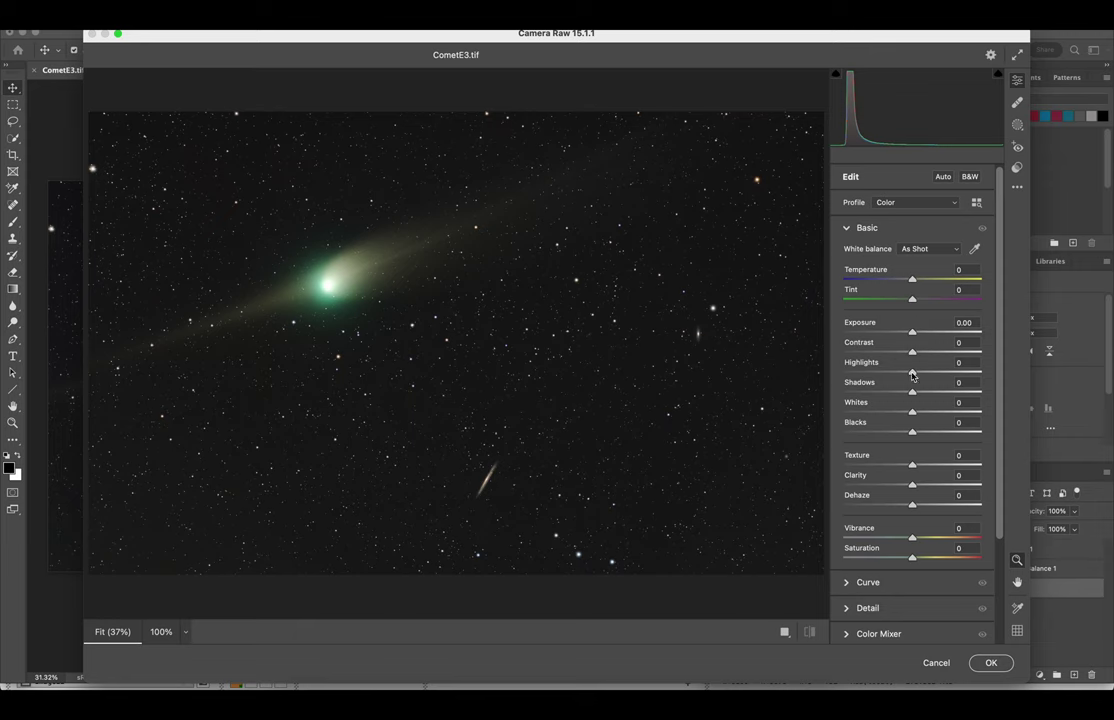
pyautogui.moveTo(912, 375)
pyautogui.mouseDown()
pyautogui.moveTo(861, 370)
pyautogui.moveTo(888, 364)
pyautogui.moveTo(912, 377)
pyautogui.moveTo(892, 374)
pyautogui.mouseUp()
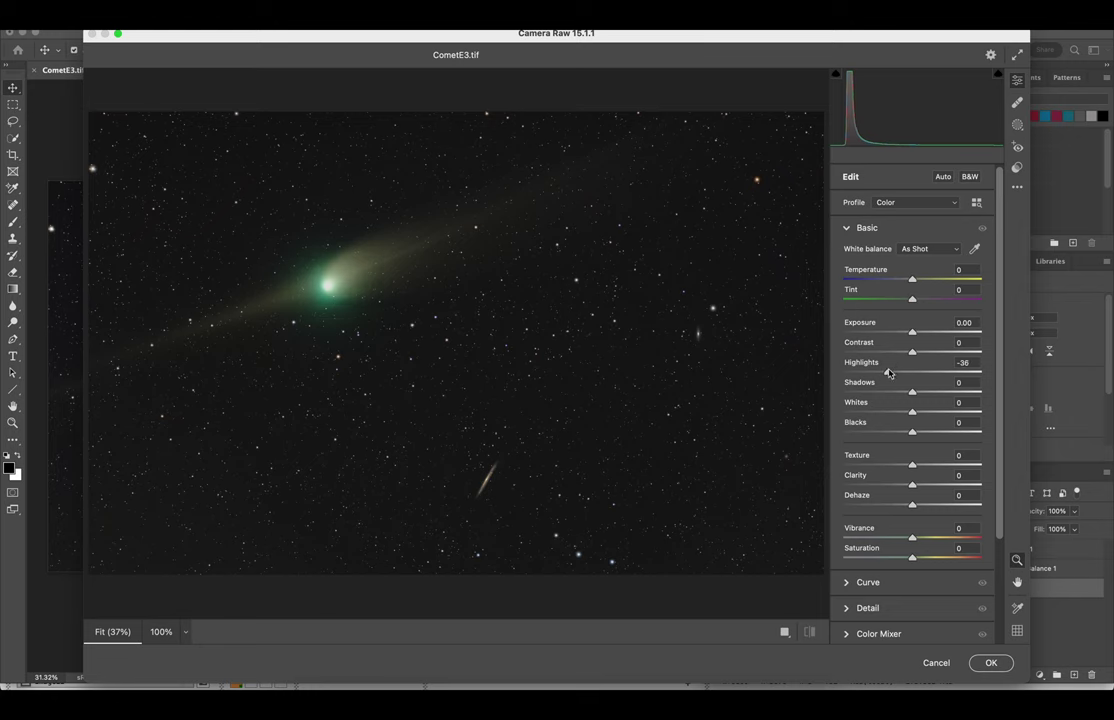
pyautogui.moveTo(889, 368); pyautogui.dragTo(899, 391)
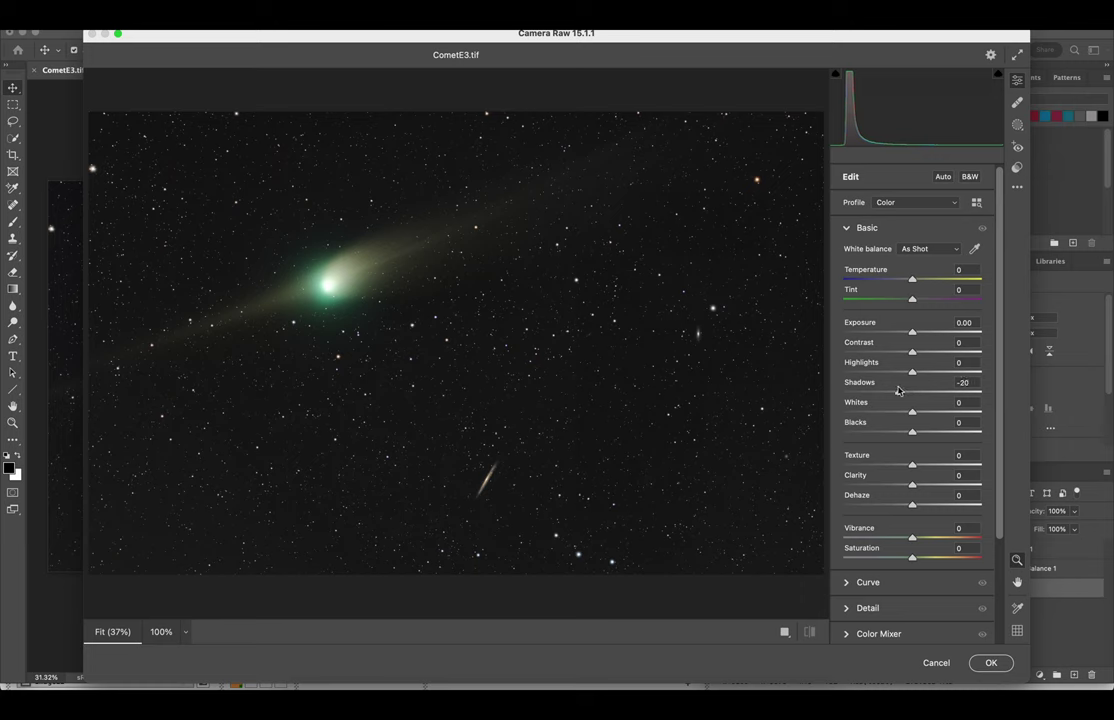
# - Start a new brush mask in Camera Raw and reduce the brush size to 14
pyautogui.click(1016, 127)
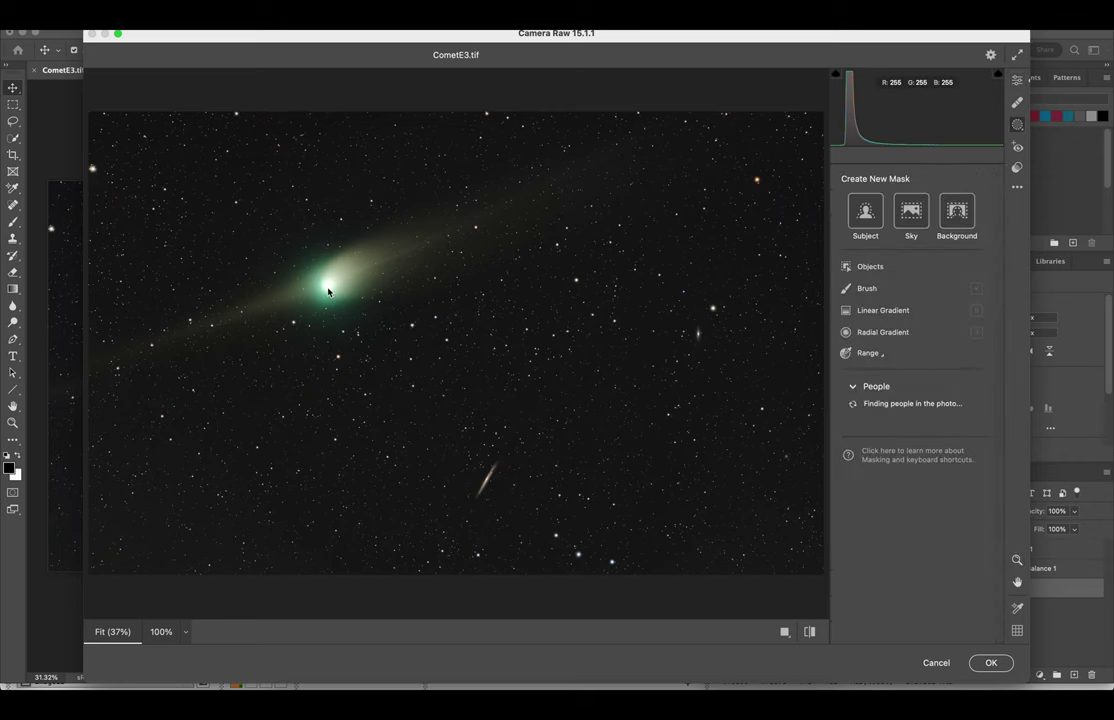
pyautogui.press('k')
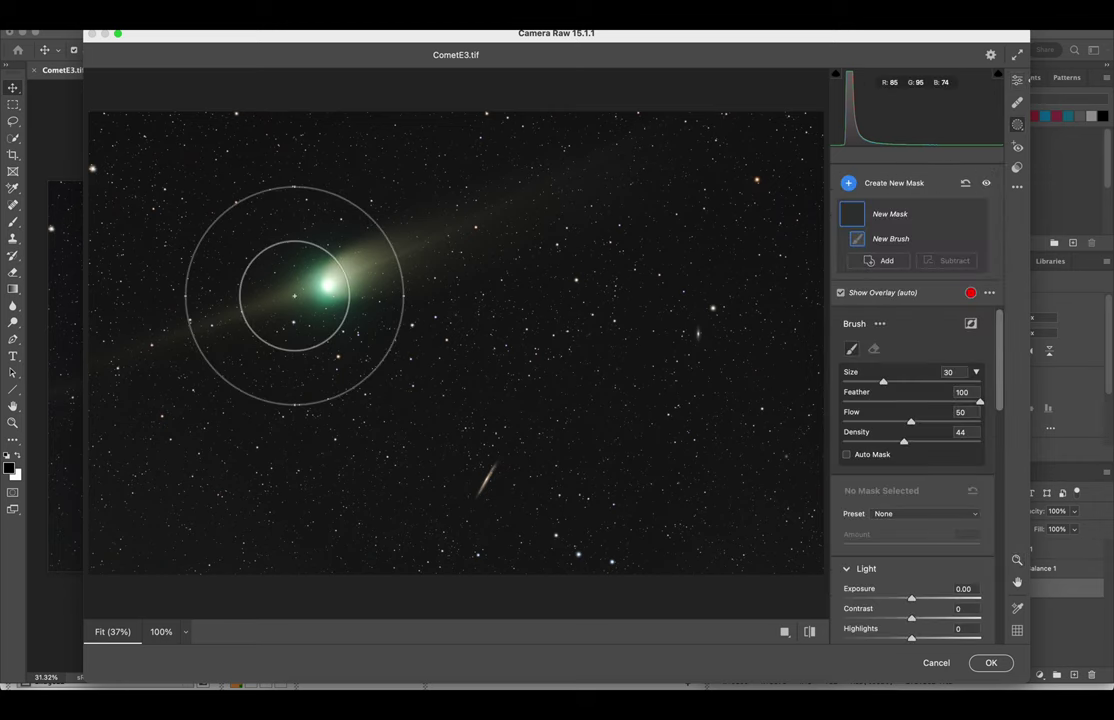
pyautogui.scroll(3, 294, 295)
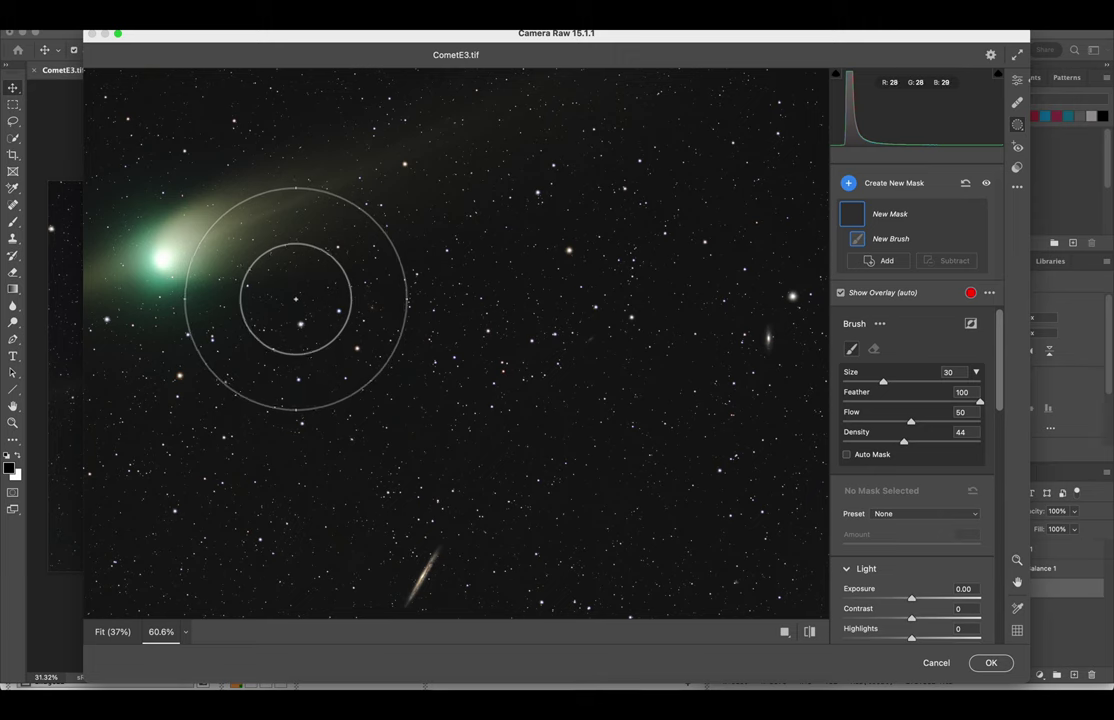
pyautogui.scroll(3, 180, 252)
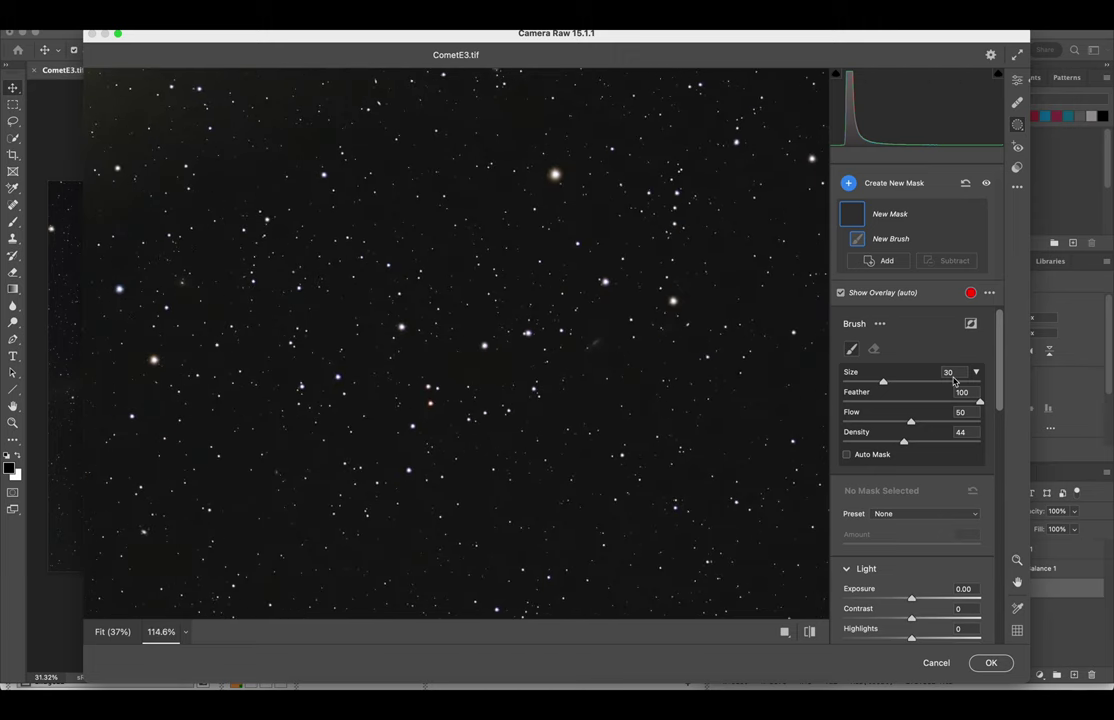
pyautogui.moveTo(876, 386); pyautogui.dragTo(862, 387)
pyautogui.scroll(-3, 617, 323)
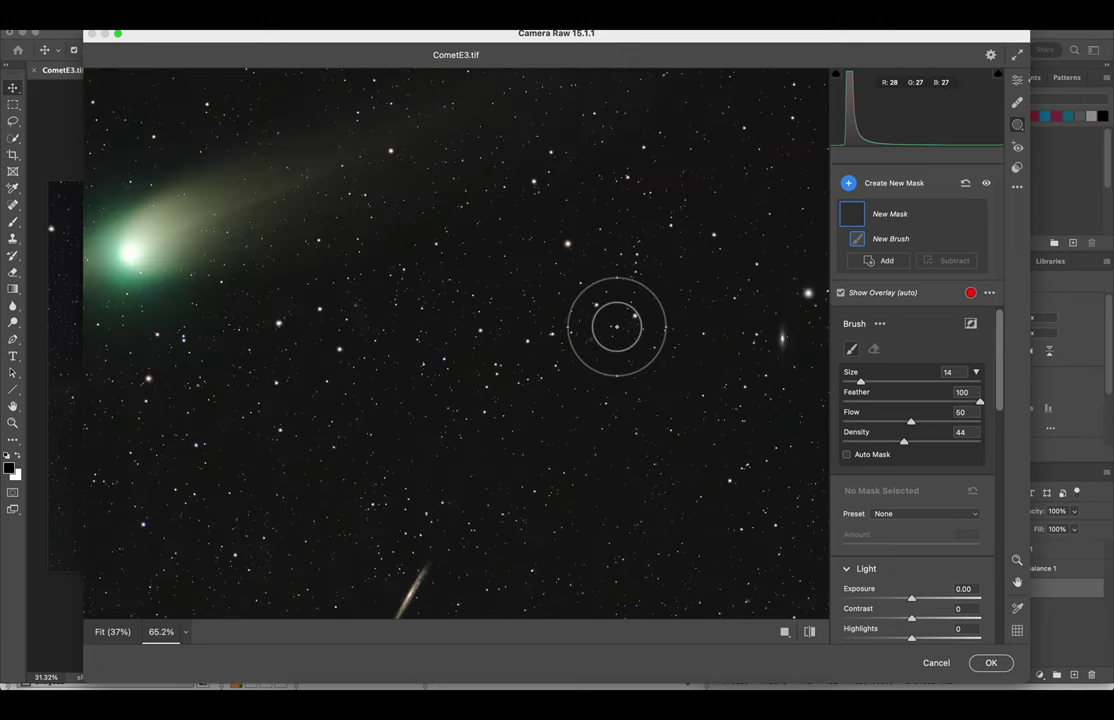
# - Undo a trial brush dab beside the comet and paint a new brush mask over the comet's bright head
pyautogui.click(216, 291)
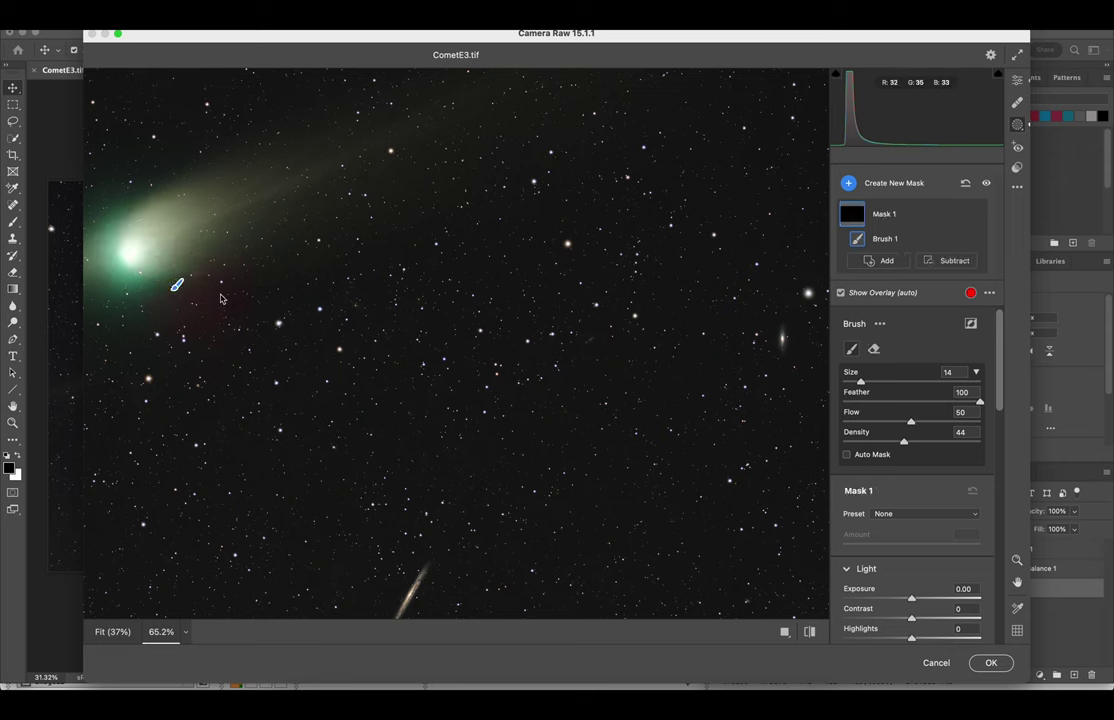
pyautogui.press('super+z')
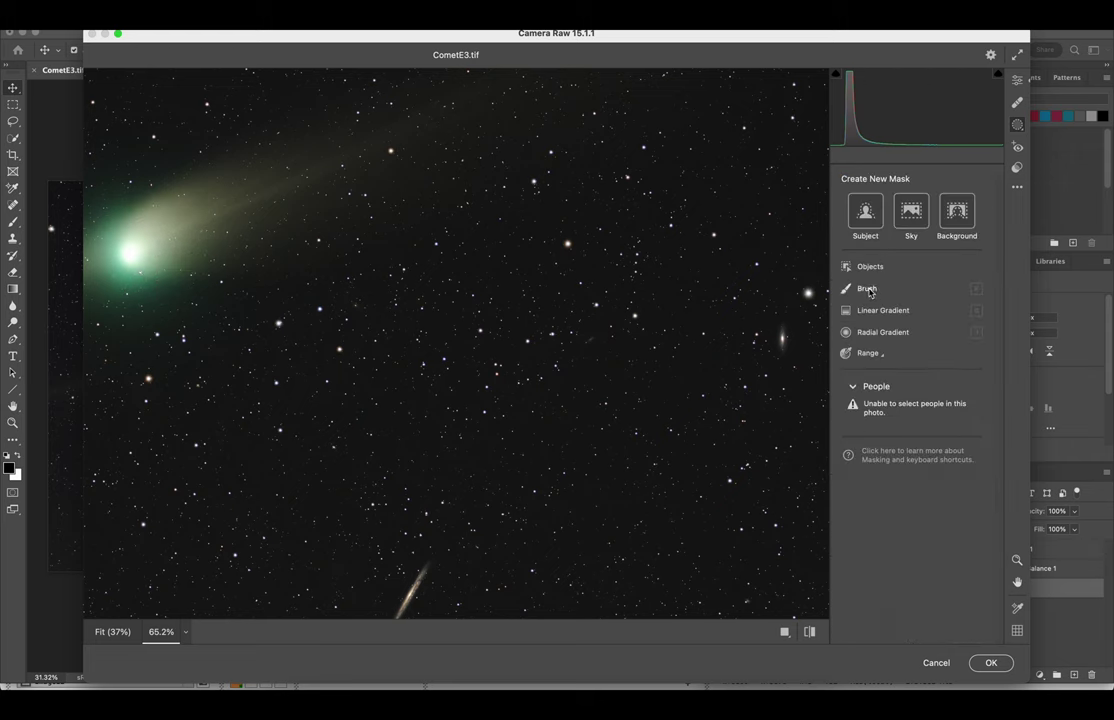
pyautogui.click(866, 288)
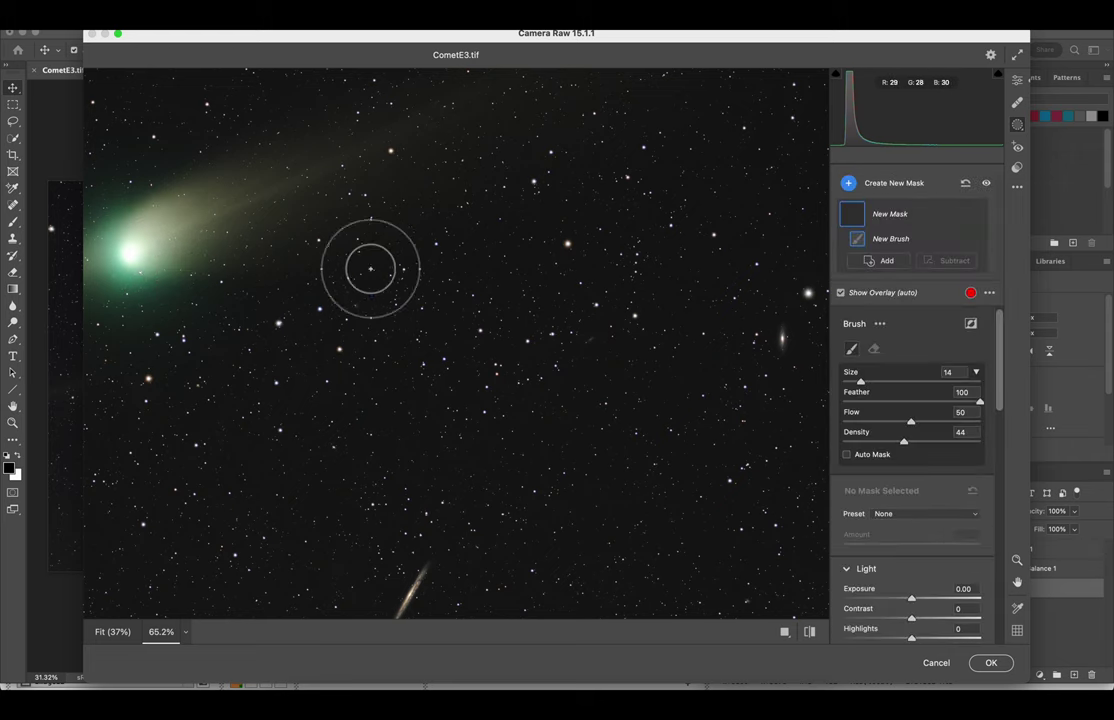
pyautogui.click(141, 245)
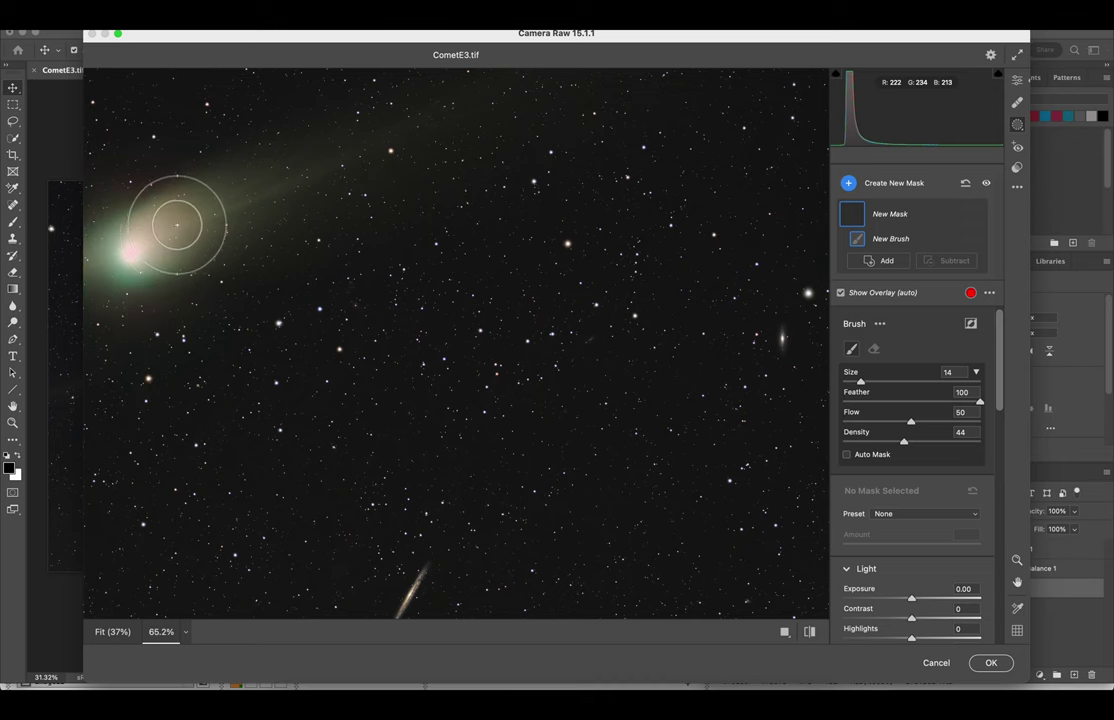
pyautogui.scroll(-3, 166, 253)
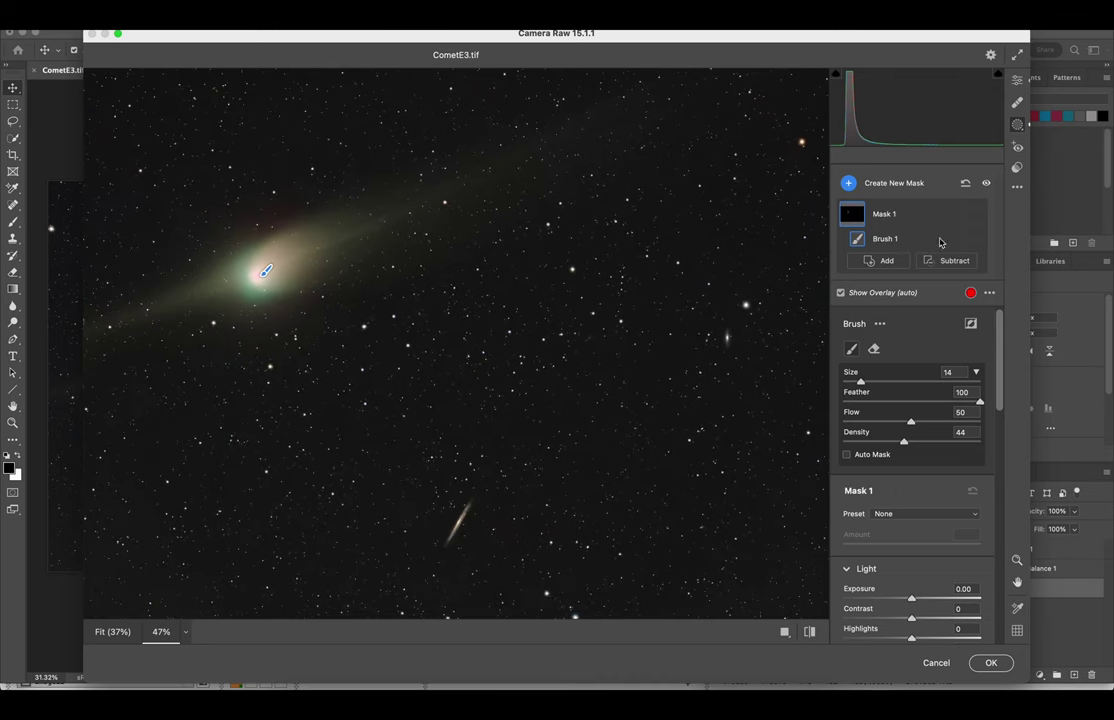
# - Reselect the brush mask over the comet's head and lower its Highlights to -23
pyautogui.click(1017, 80)
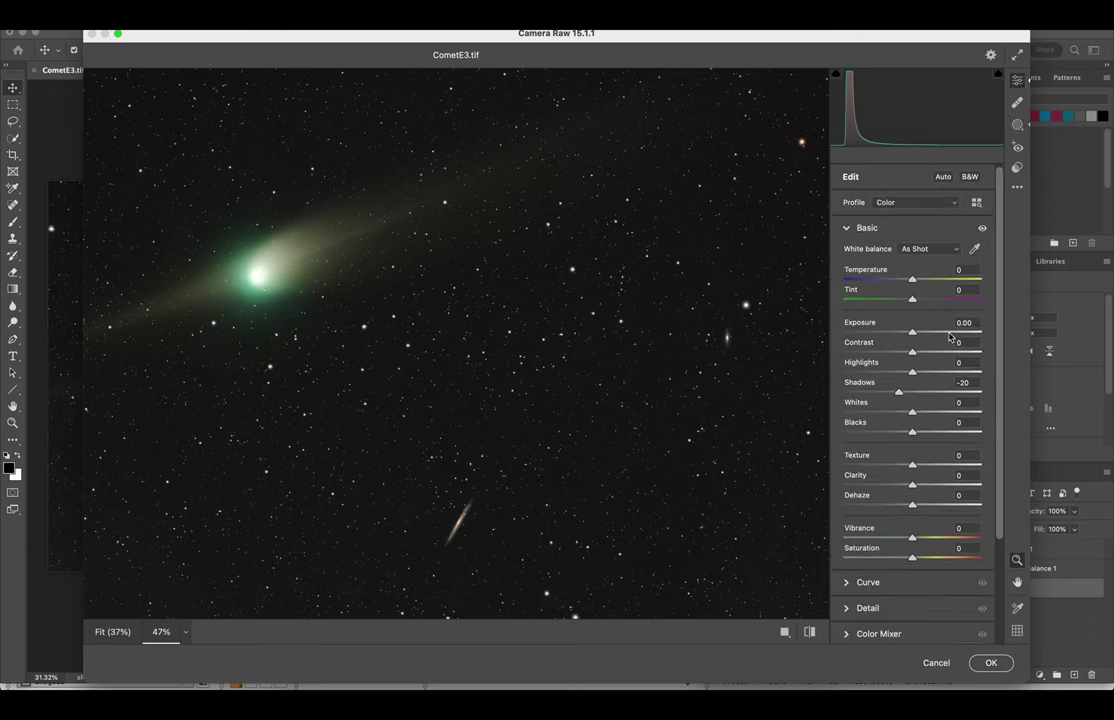
pyautogui.press('m')
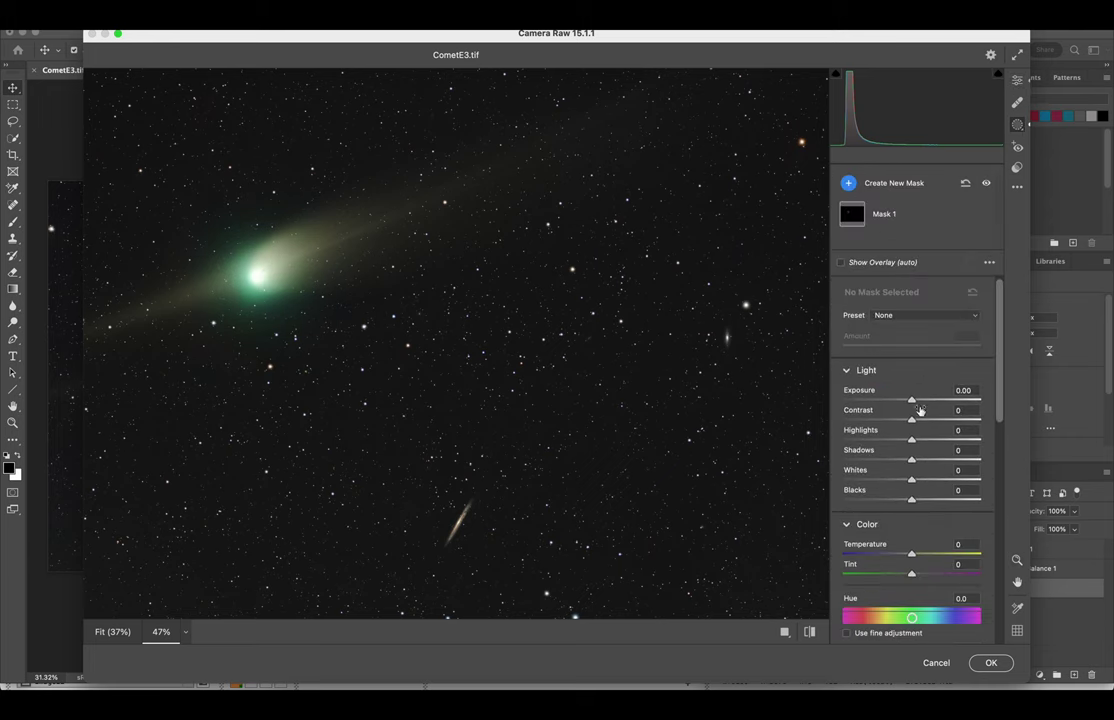
pyautogui.moveTo(912, 443); pyautogui.dragTo(877, 410)
pyautogui.press('k')
pyautogui.moveTo(255, 274); pyautogui.dragTo(268, 268)
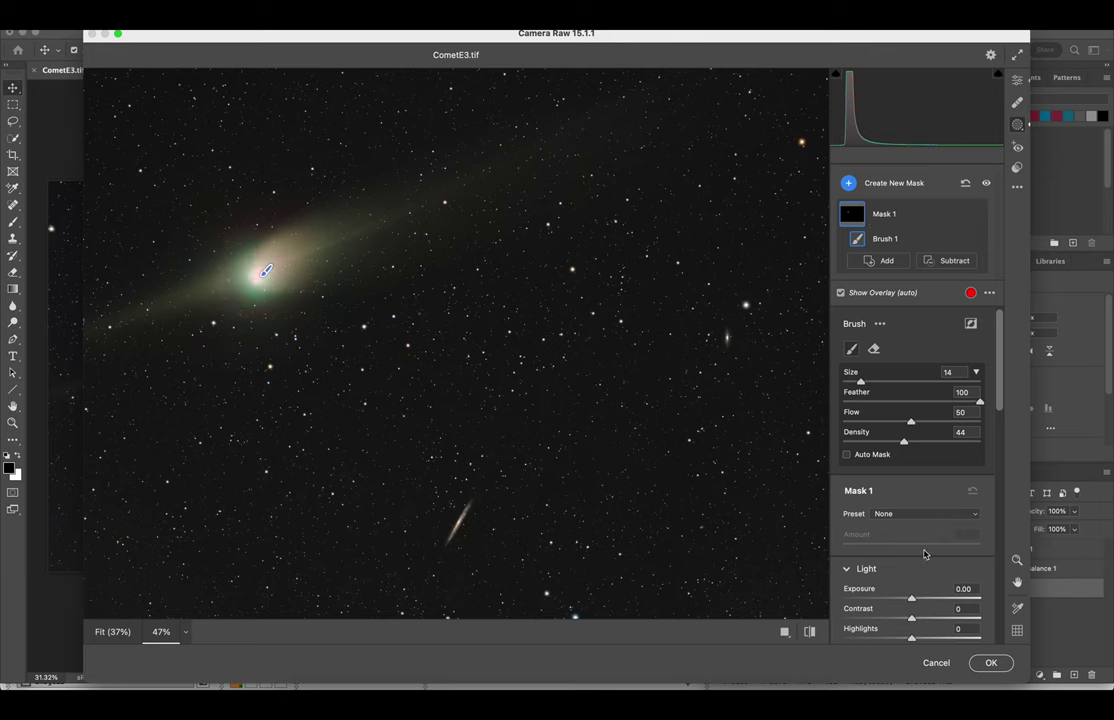
pyautogui.scroll(-5, 924, 554)
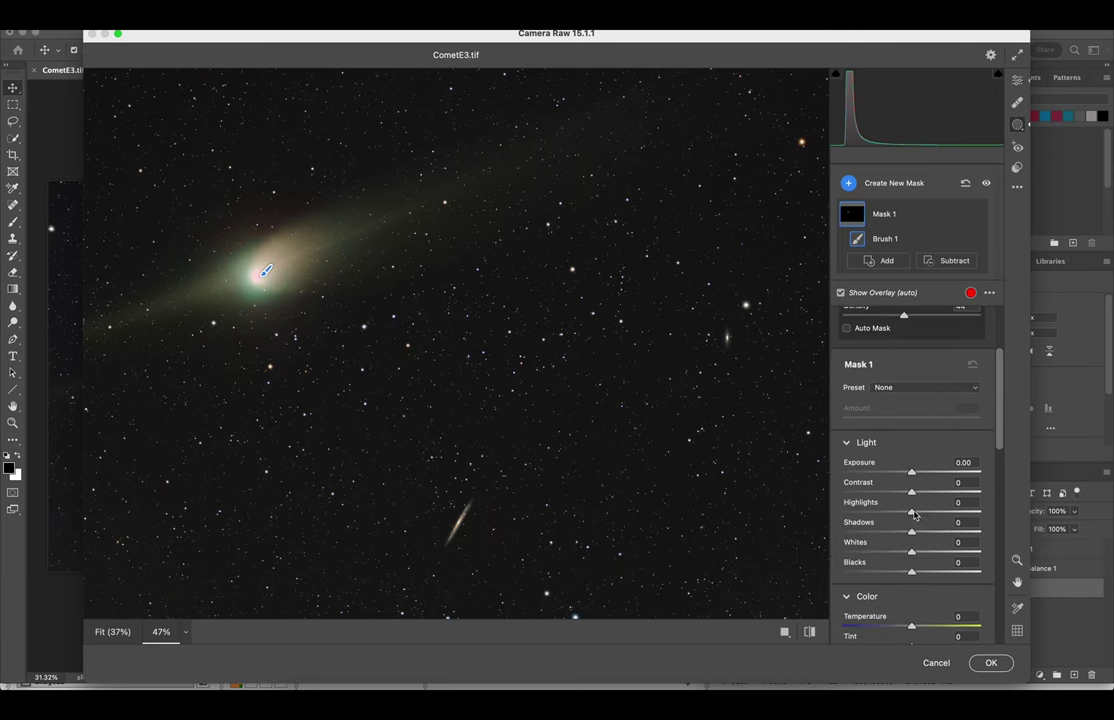
pyautogui.moveTo(912, 512)
pyautogui.mouseDown()
pyautogui.moveTo(849, 499)
pyautogui.moveTo(988, 492)
pyautogui.moveTo(892, 512)
pyautogui.moveTo(912, 497)
pyautogui.moveTo(898, 500)
pyautogui.mouseUp()
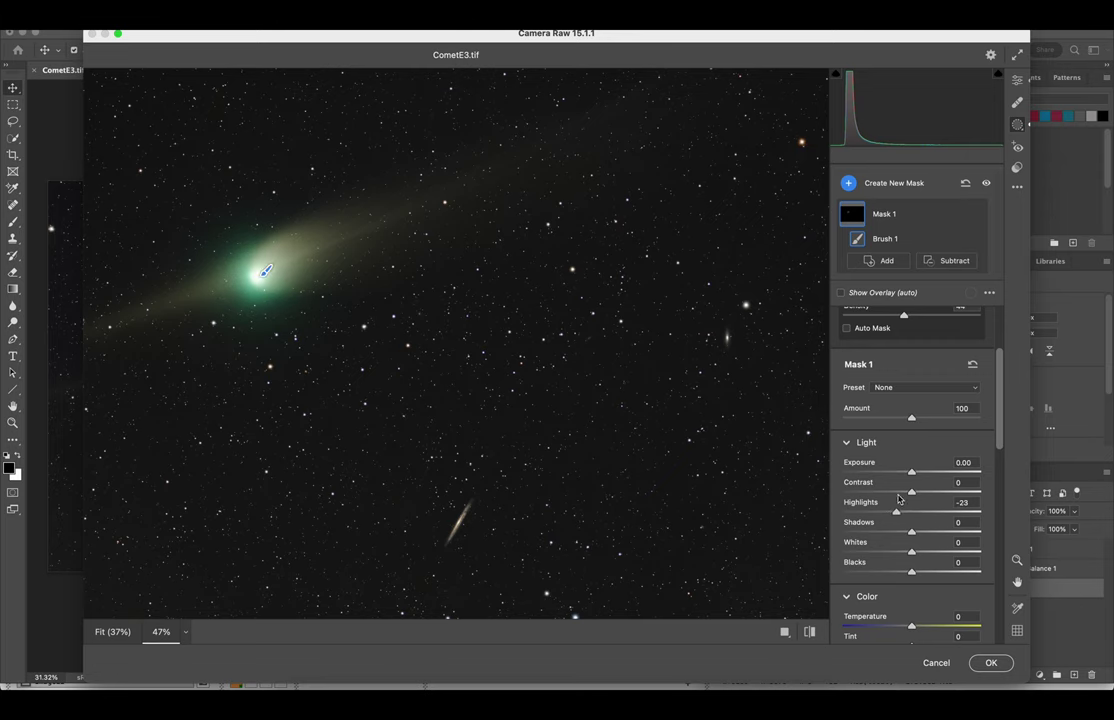
pyautogui.scroll(-2, 666, 438)
pyautogui.scroll(-1, 660, 435)
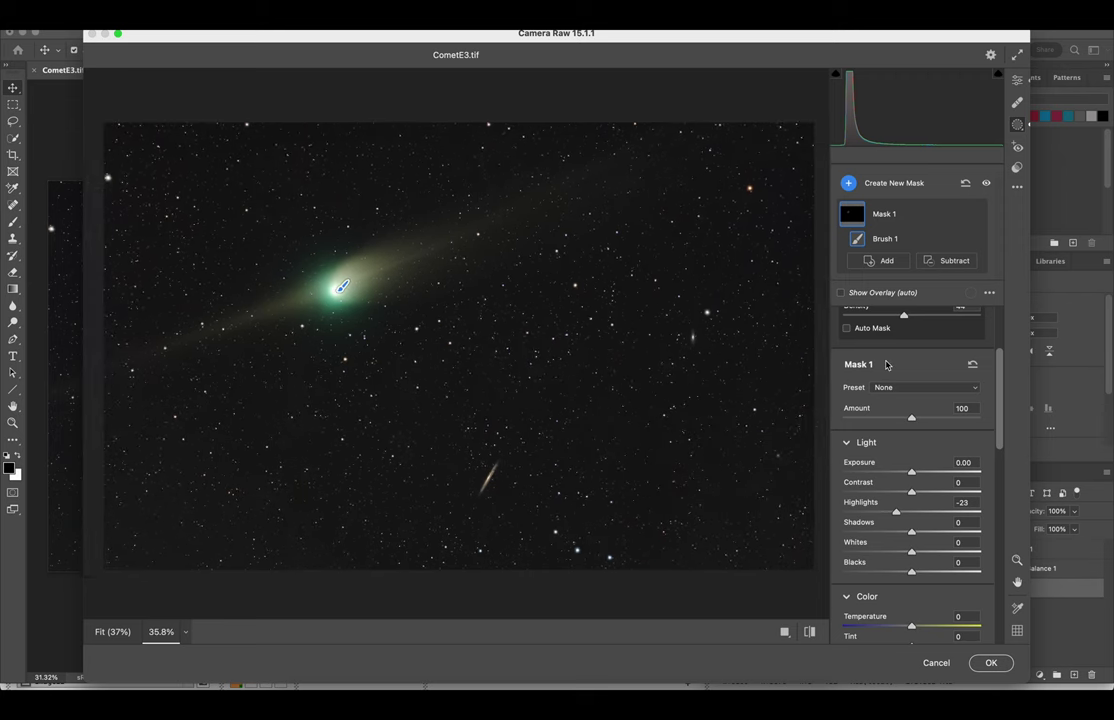
# - Return to the global Basic adjustments and set Vibrance to +7 and Saturation to +3
pyautogui.click(1017, 79)
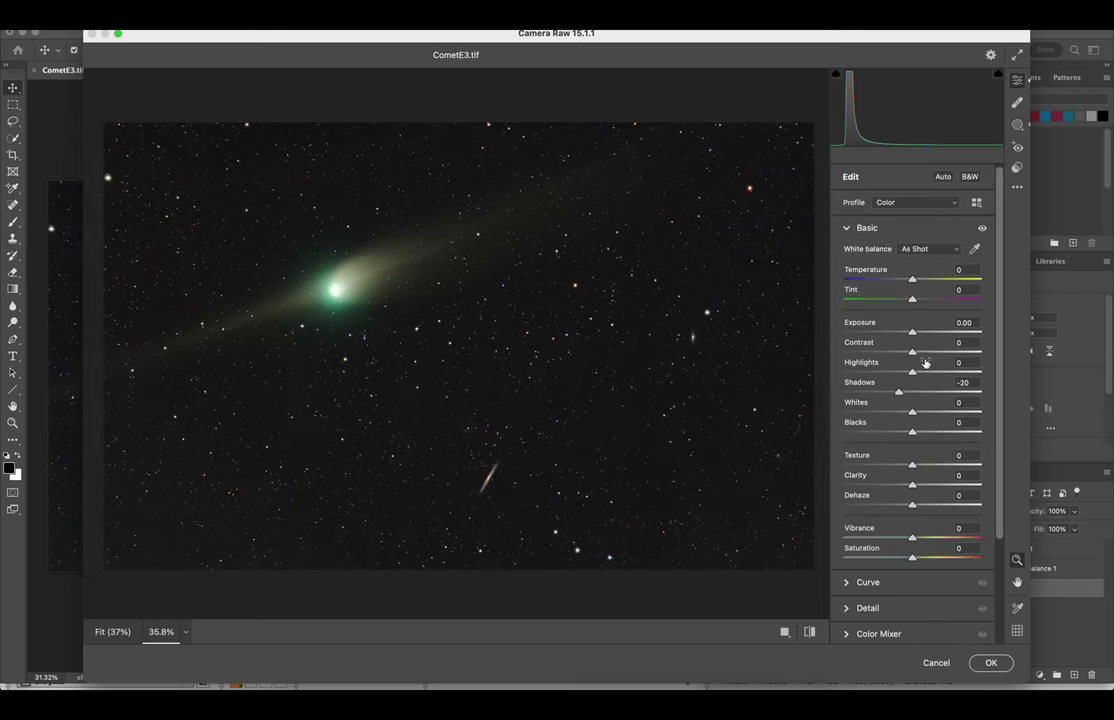
pyautogui.scroll(-3, 926, 372)
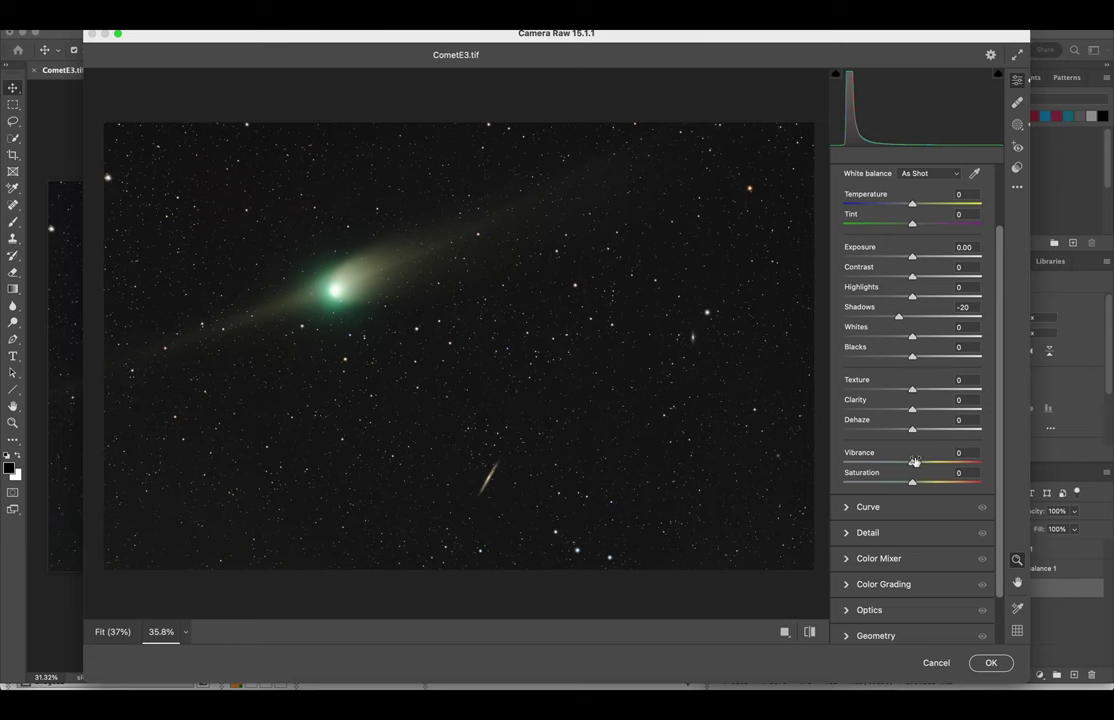
pyautogui.moveTo(914, 465); pyautogui.dragTo(920, 467)
pyautogui.moveTo(912, 485); pyautogui.dragTo(914, 485)
# - Try Clarity at +9, restore it to 0, and set Dehaze to +1
pyautogui.moveTo(913, 396); pyautogui.dragTo(966, 391)
pyautogui.moveTo(966, 391); pyautogui.dragTo(920, 413)
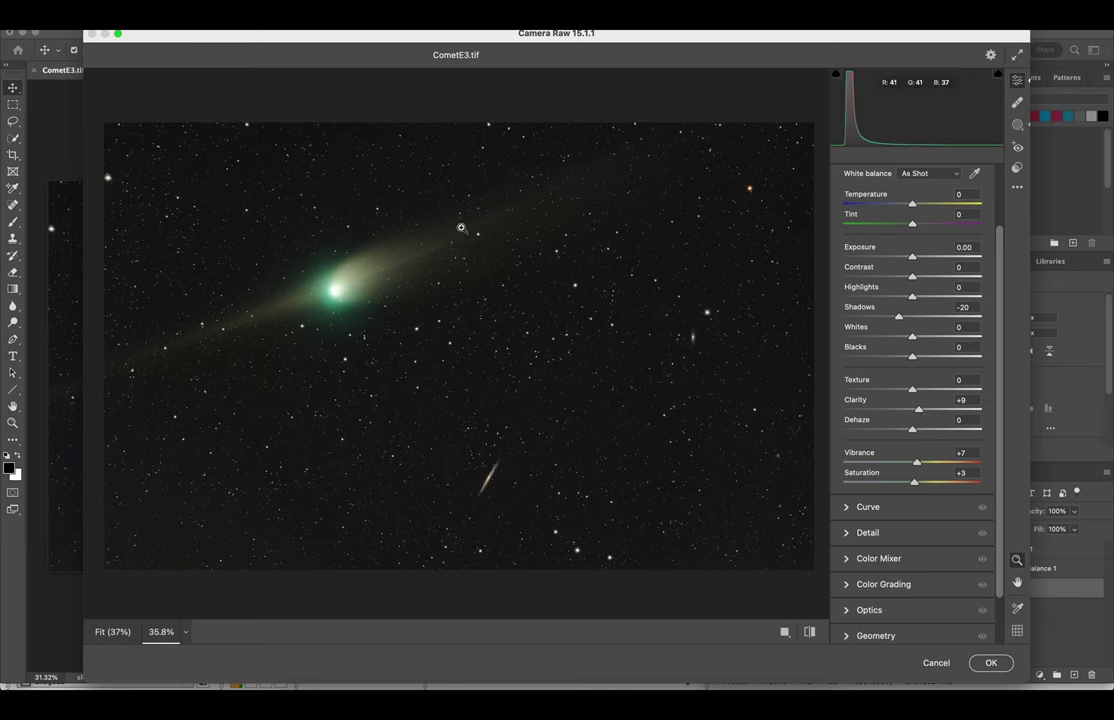
pyautogui.doubleClick(915, 410)
pyautogui.moveTo(913, 429); pyautogui.dragTo(913, 436)
# - Set the Detail Sharpening to 20 and examine the stars up close
pyautogui.scroll(-1, 904, 488)
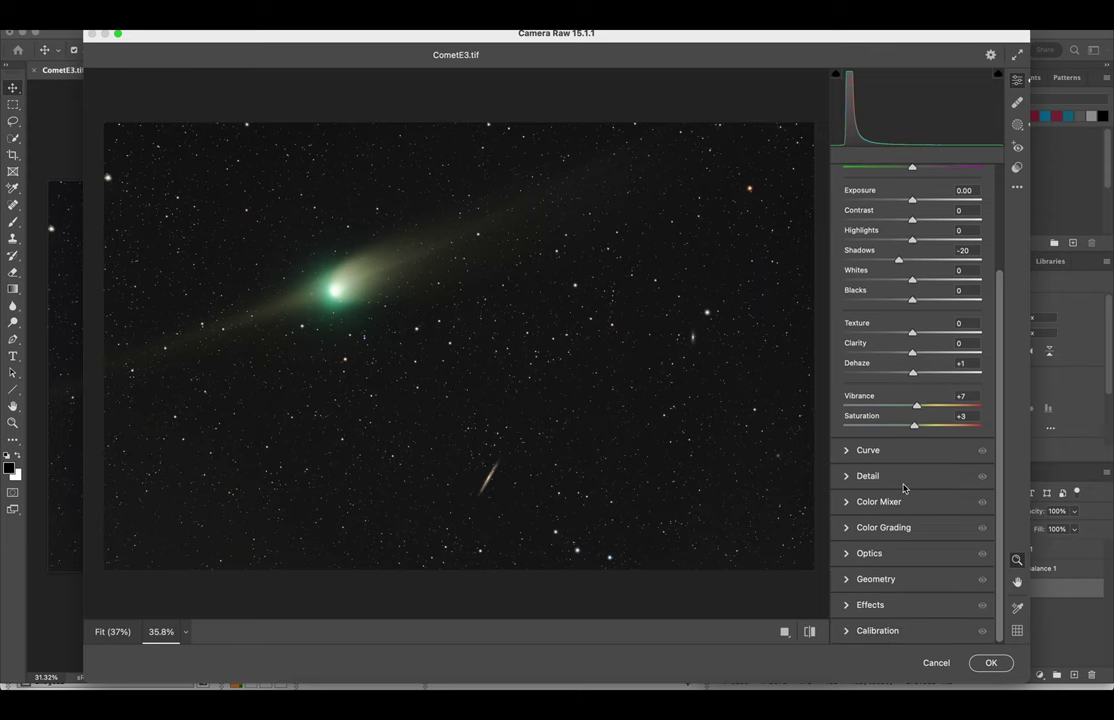
pyautogui.click(850, 477)
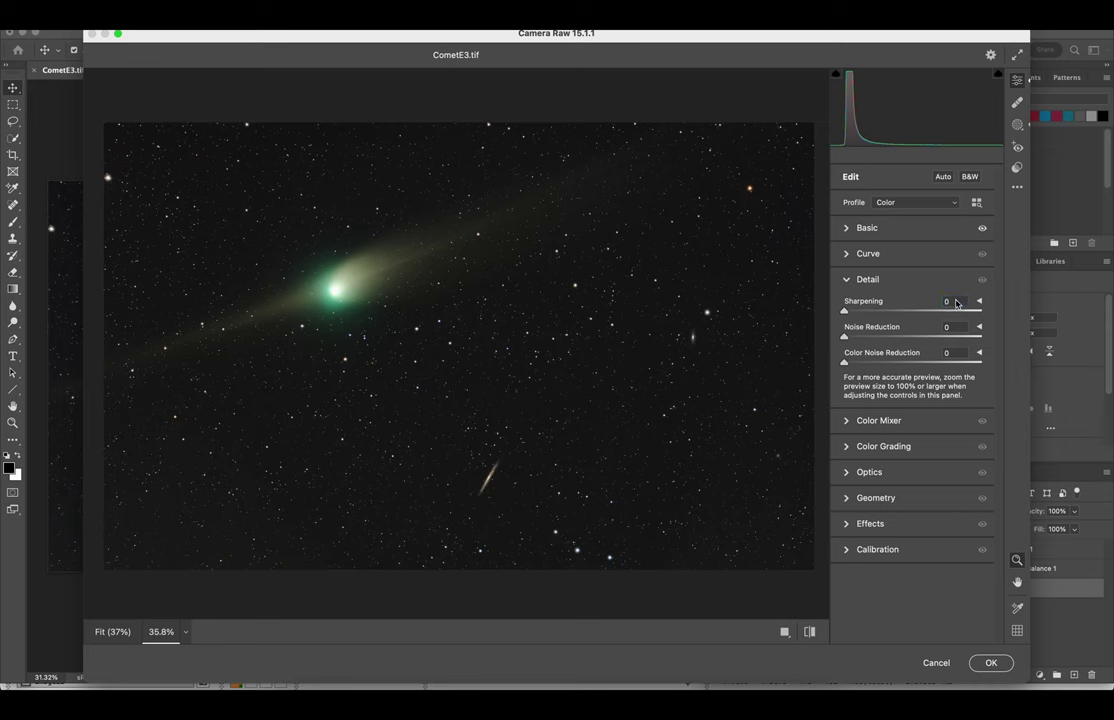
pyautogui.click(955, 300)
pyautogui.write('20')
pyautogui.scroll(3, 476, 344)
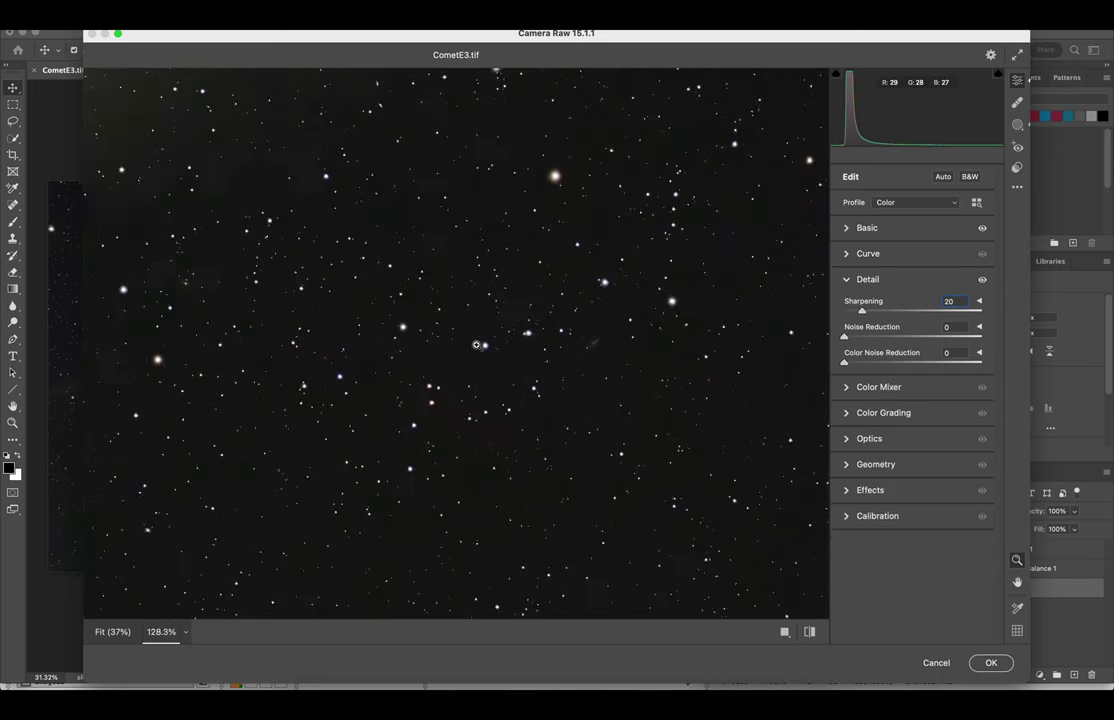
pyautogui.scroll(4, 476, 344)
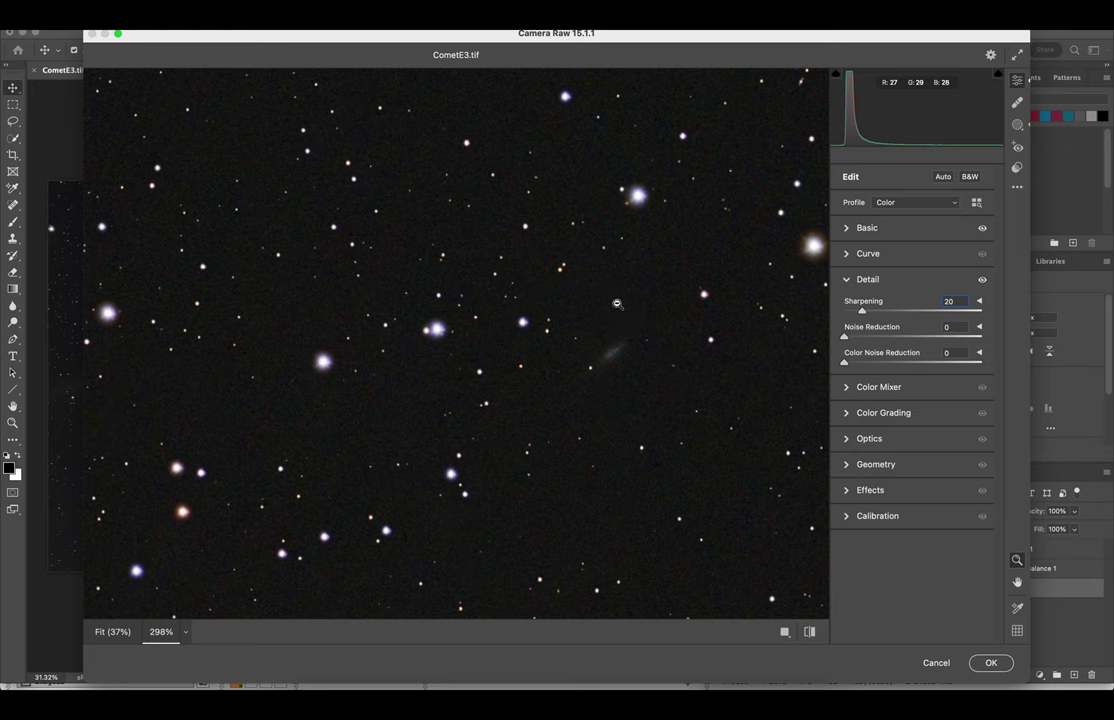
# - Set Color Noise Reduction to 15 and check the stars and comet at different magnifications
pyautogui.click(954, 353)
pyautogui.write('15')
pyautogui.scroll(-1, 703, 360)
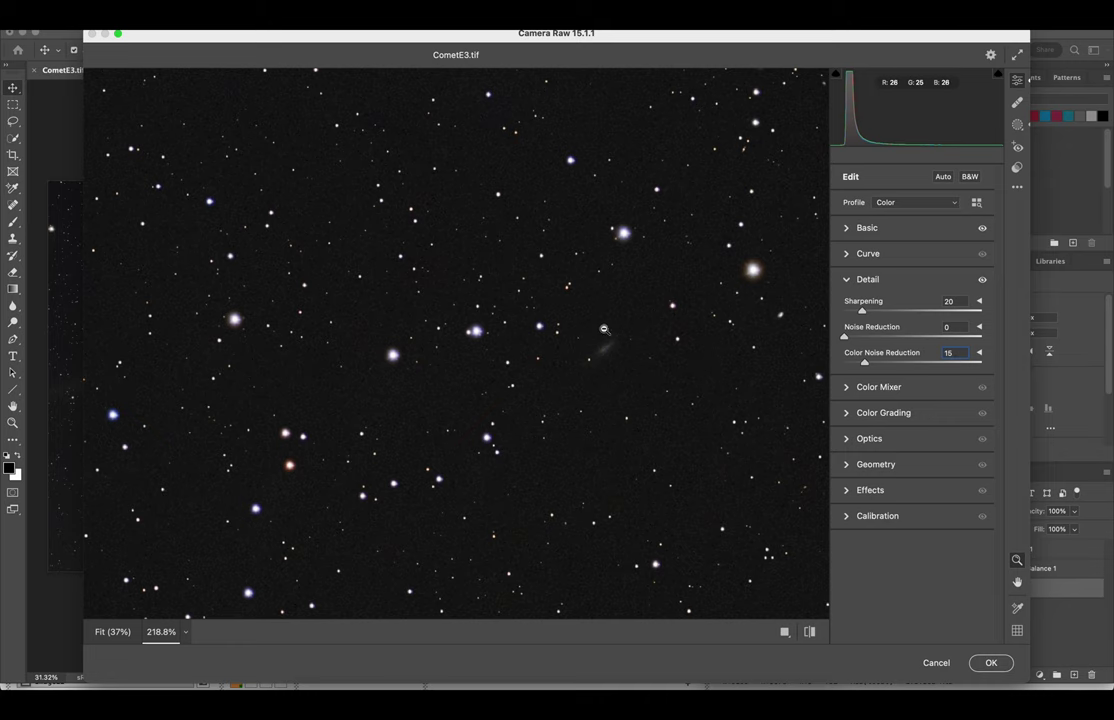
pyautogui.scroll(1, 606, 347)
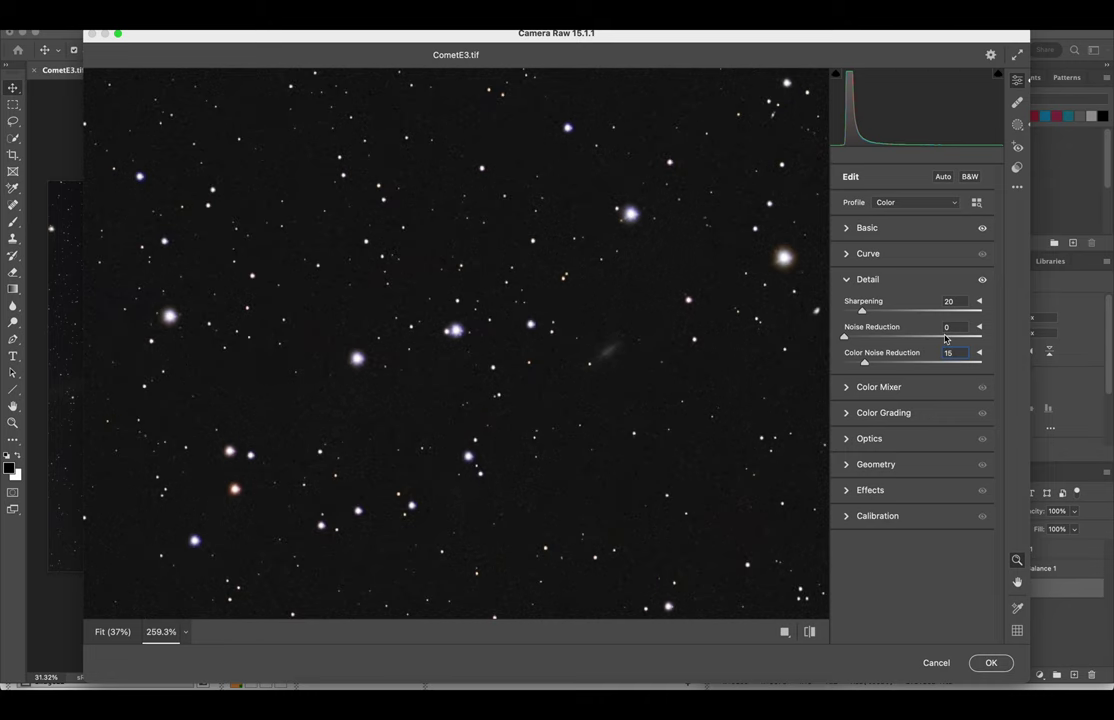
pyautogui.press('BackSpace')
pyautogui.write('0')
pyautogui.write('5')
pyautogui.scroll(-5, 608, 368)
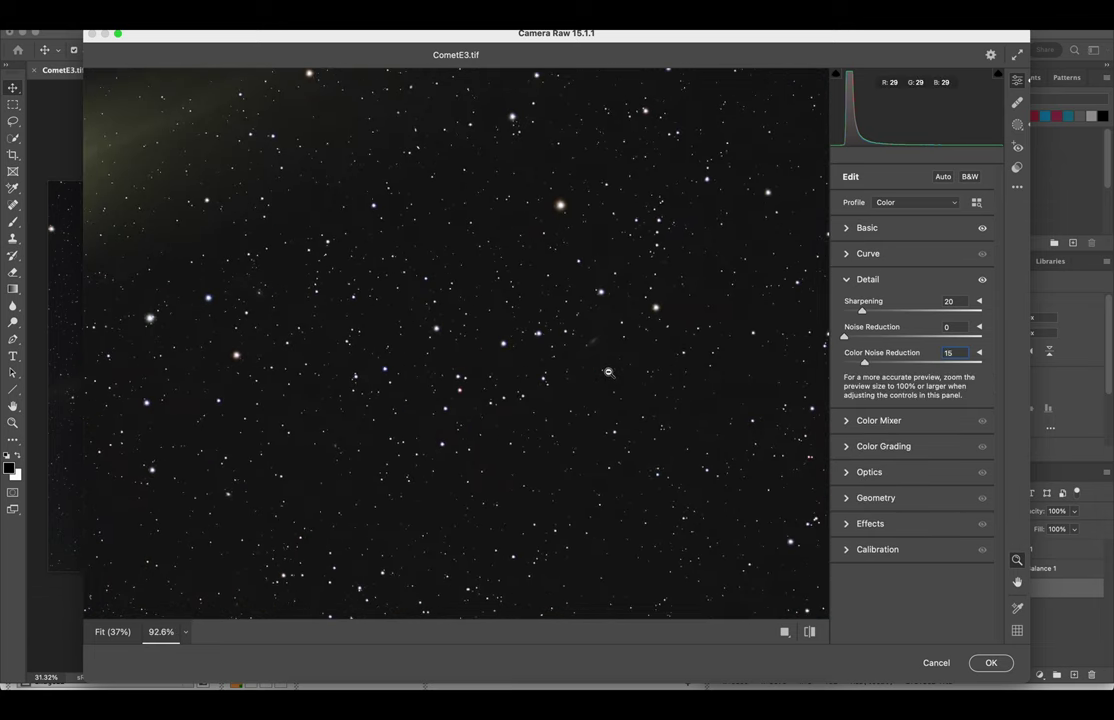
pyautogui.scroll(-5, 608, 368)
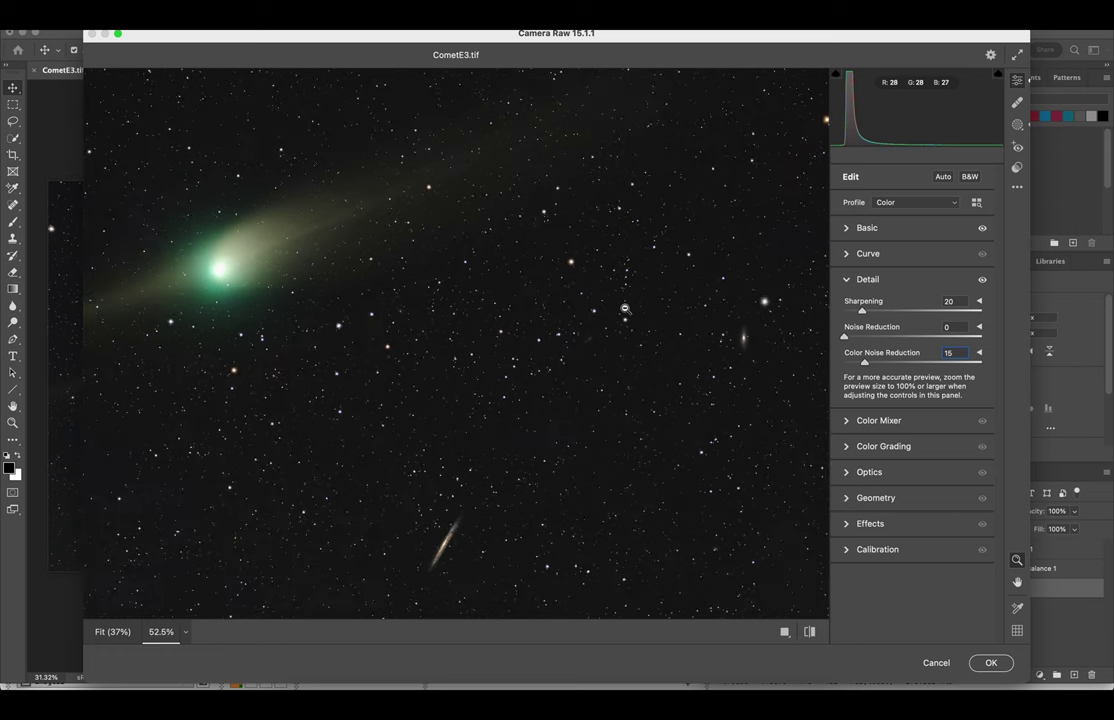
pyautogui.scroll(2, 624, 309)
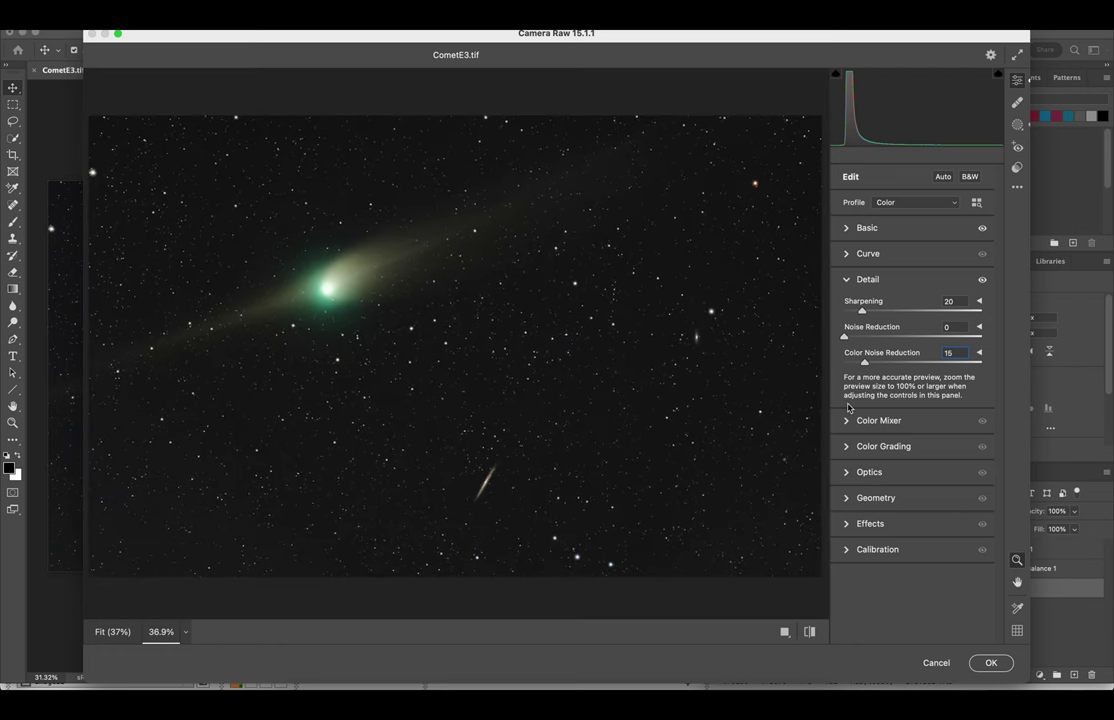
# - In the Optics adjustments, try Distortion at +3 and set it to +2
pyautogui.click(866, 279)
pyautogui.click(866, 356)
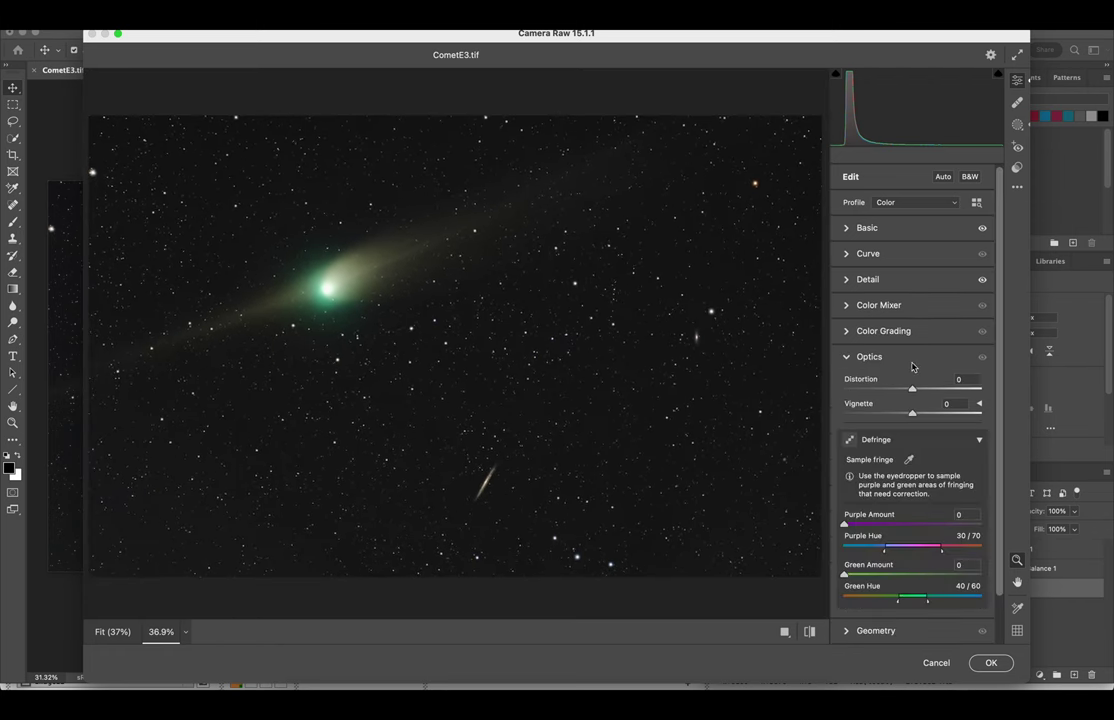
pyautogui.scroll(-1, 754, 349)
pyautogui.scroll(1, 754, 349)
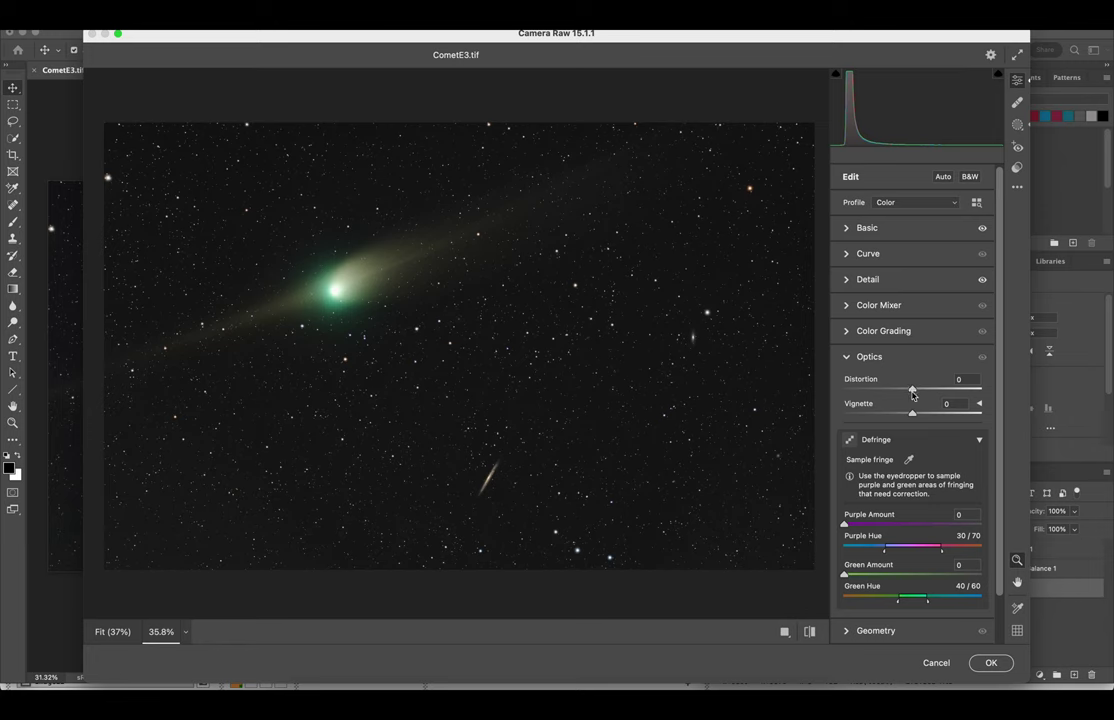
pyautogui.moveTo(911, 390); pyautogui.dragTo(913, 390)
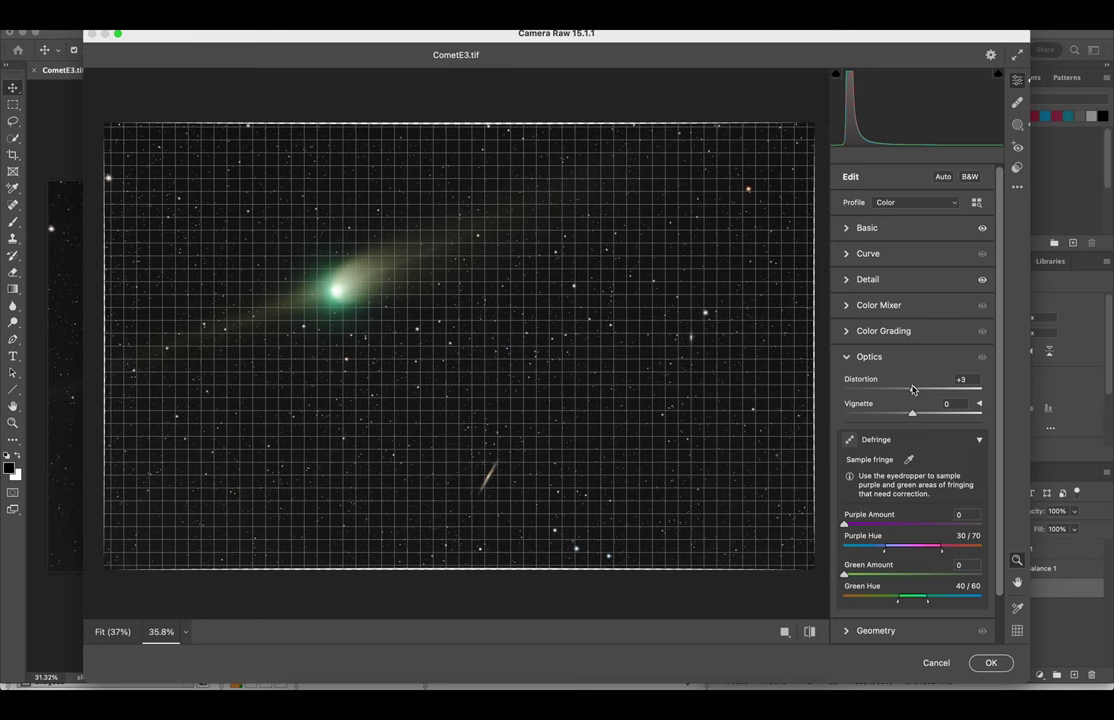
pyautogui.moveTo(912, 390); pyautogui.dragTo(913, 390)
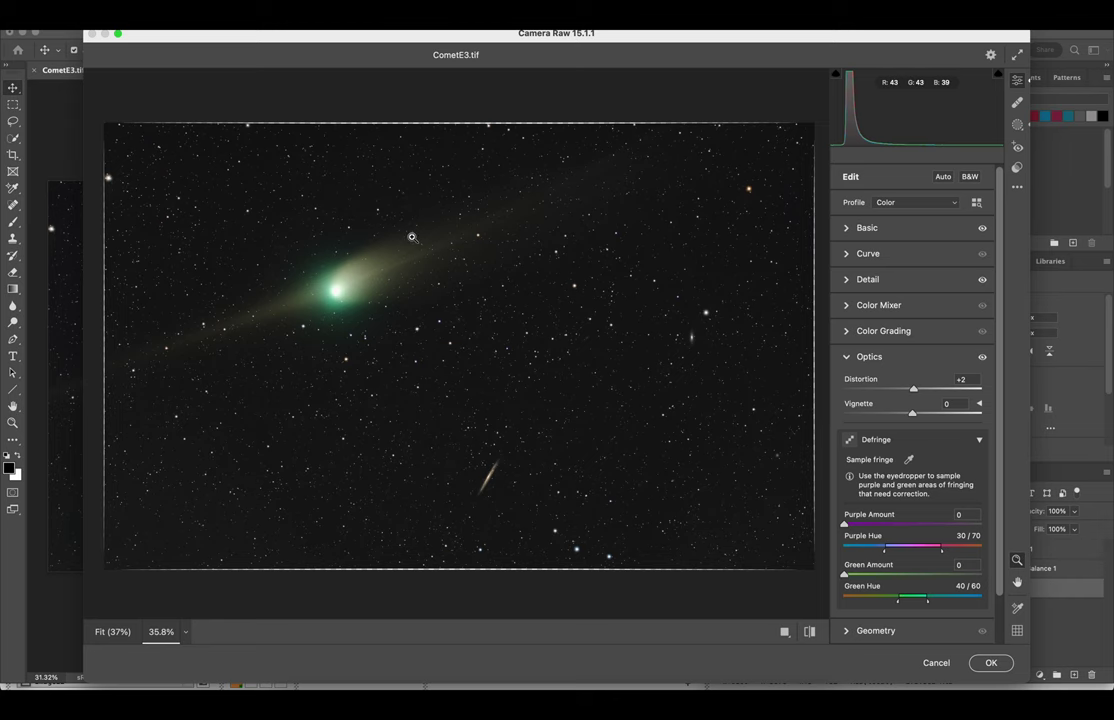
# - Review the whole comet image at different magnifications and apply the Camera Raw edits to Layer 0
pyautogui.scroll(-3, 410, 238)
pyautogui.scroll(4, 410, 238)
pyautogui.scroll(-2, 411, 237)
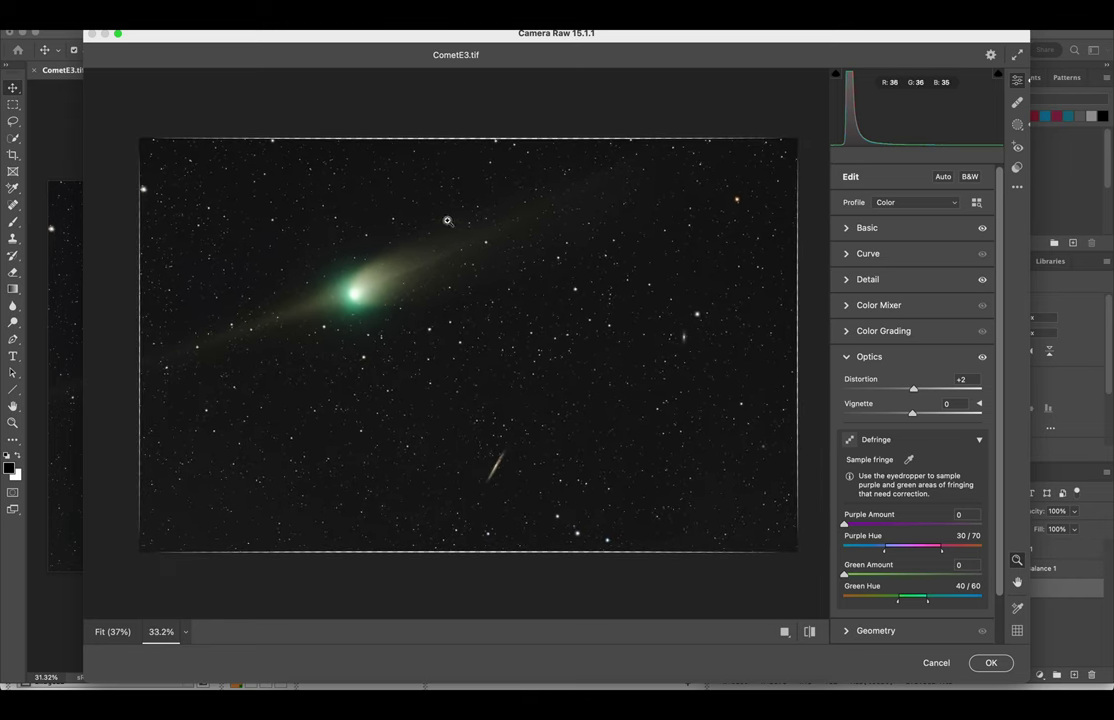
pyautogui.scroll(1, 378, 271)
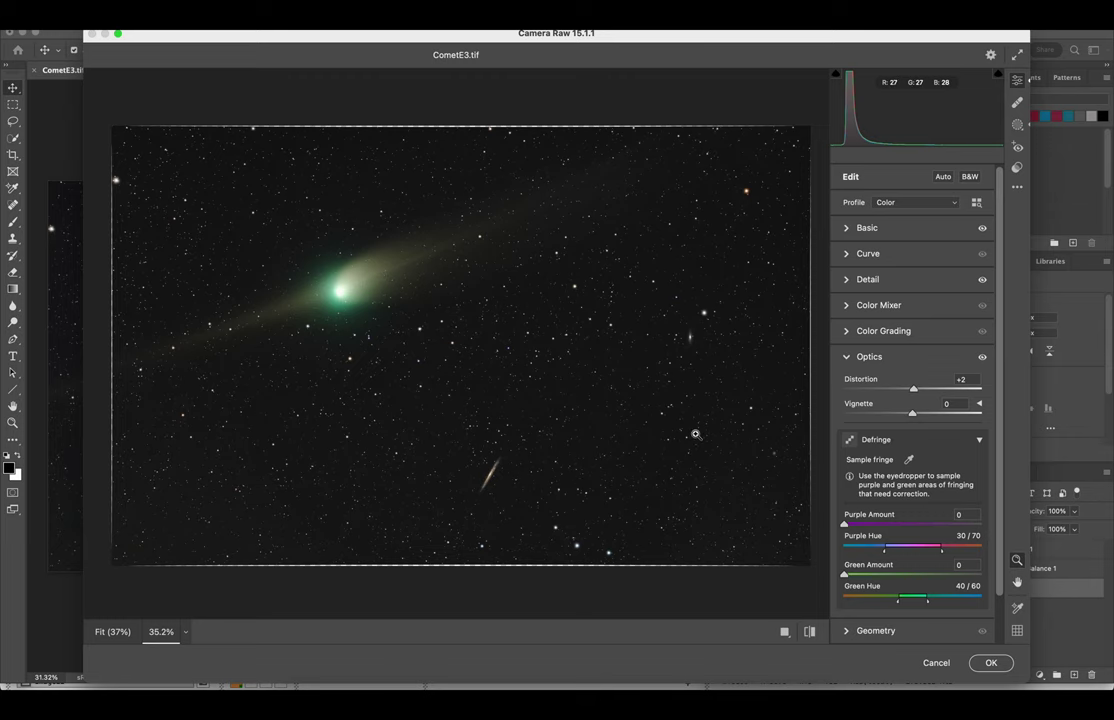
pyautogui.click(990, 663)
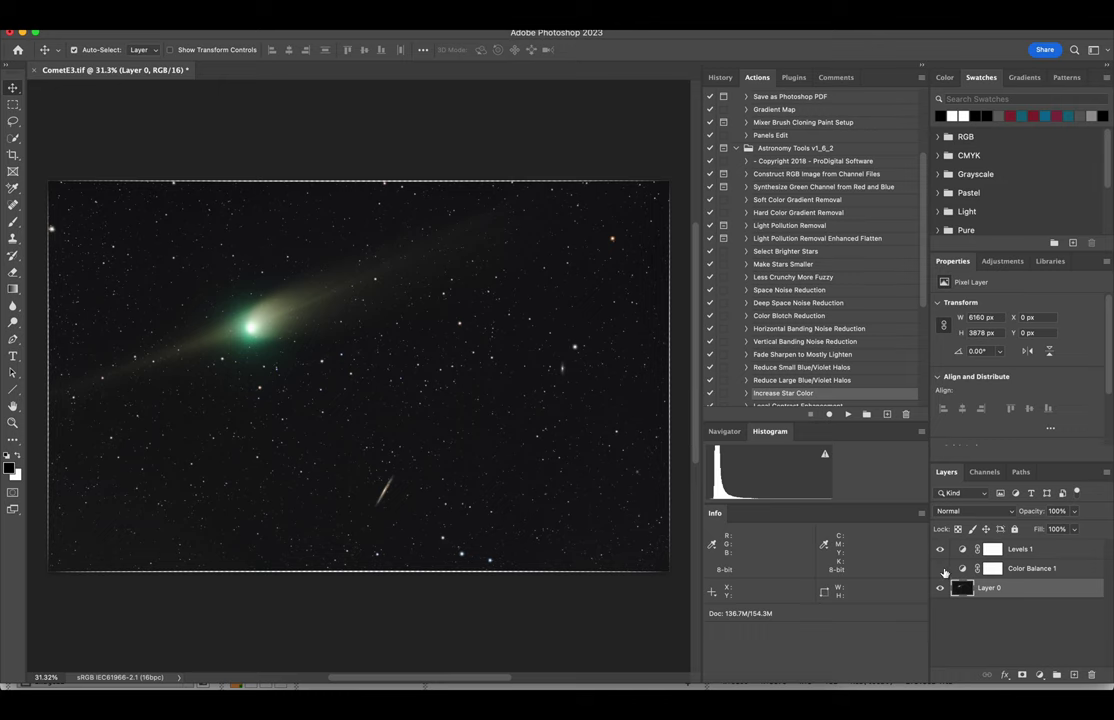
# - Deselect Layer 0 and examine the stars and comet with the Levels and Color Balance adjustments active
pyautogui.click(468, 236)
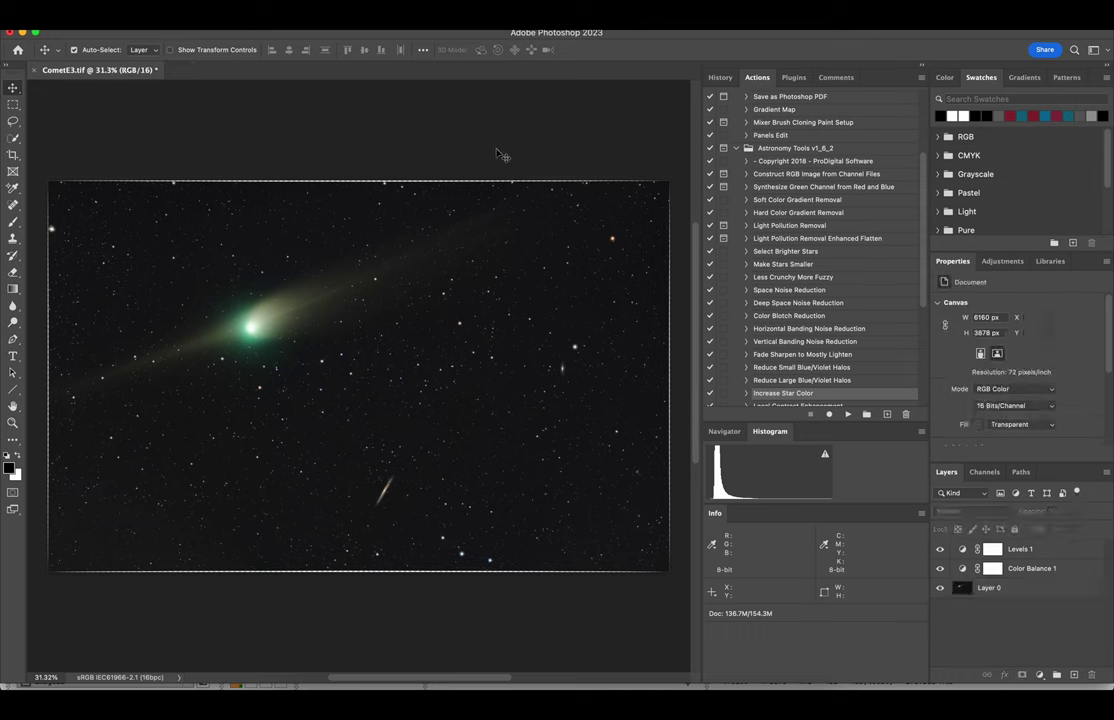
pyautogui.scroll(5, 393, 250)
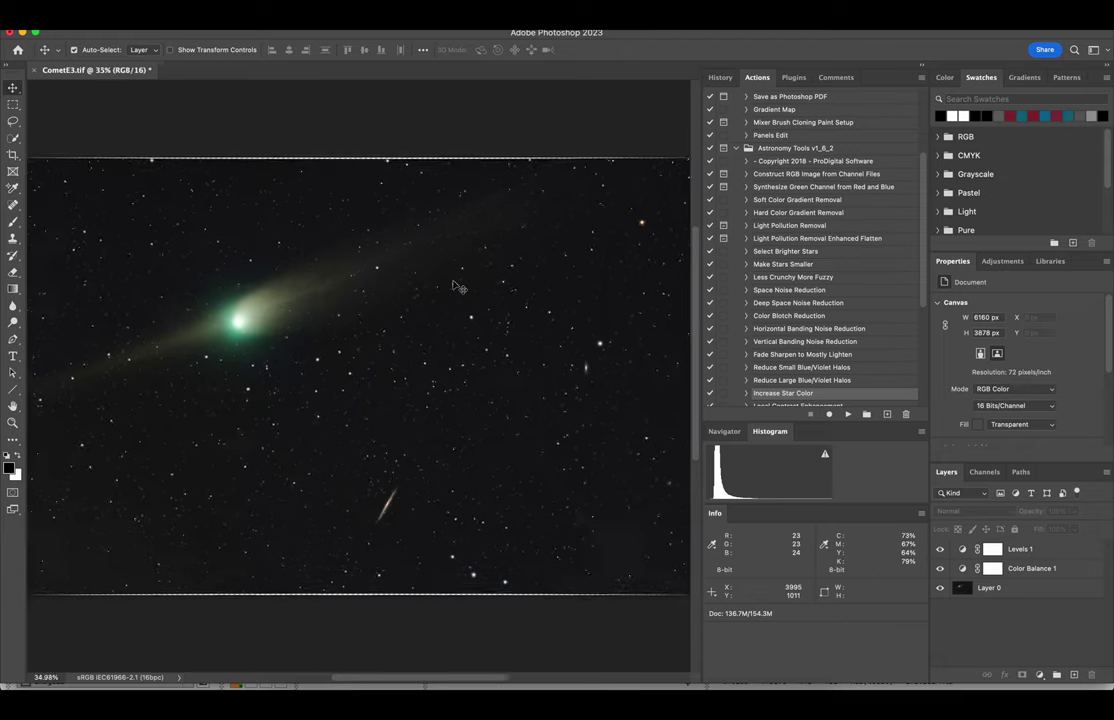
pyautogui.scroll(2, 455, 287)
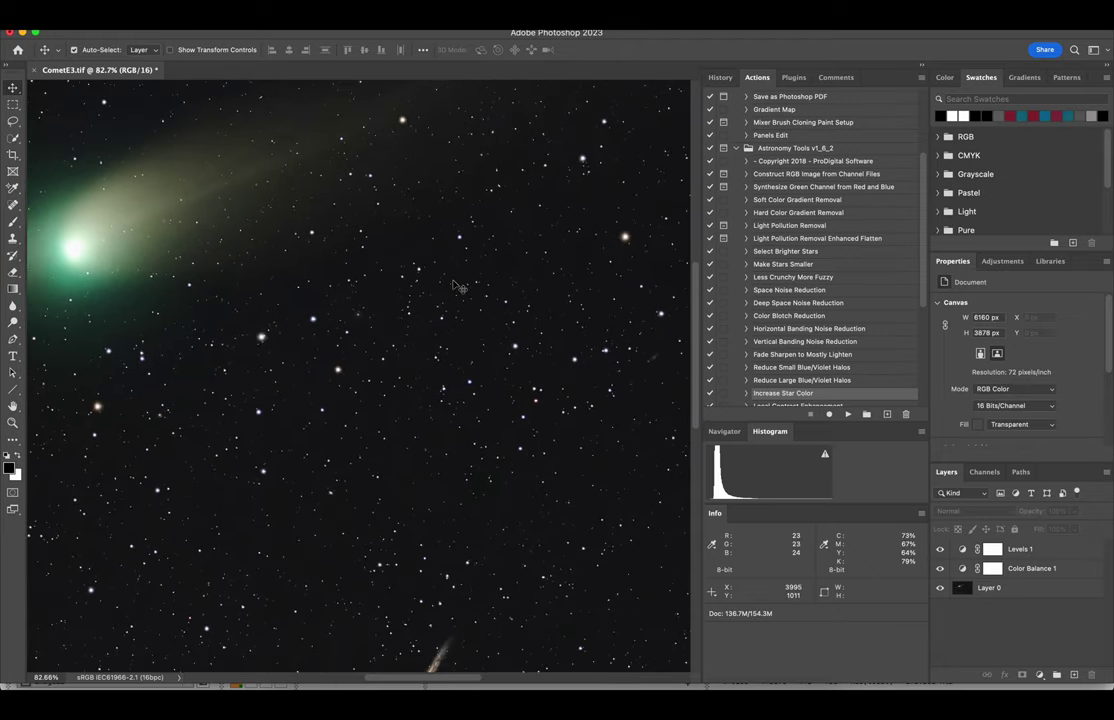
pyautogui.scroll(-4, 455, 287)
pyautogui.scroll(-3, 455, 287)
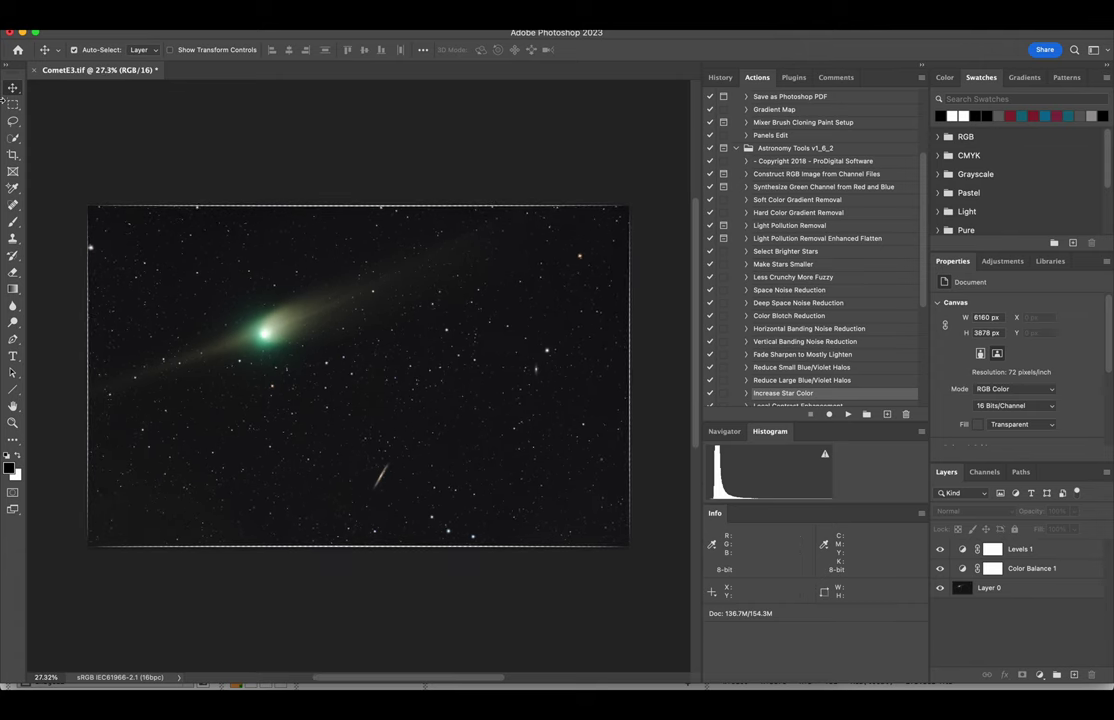
# - Start a crop at the original ratio and pull the upper edge inward to about 6118 × 3852 px, excluding the white border
pyautogui.click(13, 155)
pyautogui.scroll(3, 365, 285)
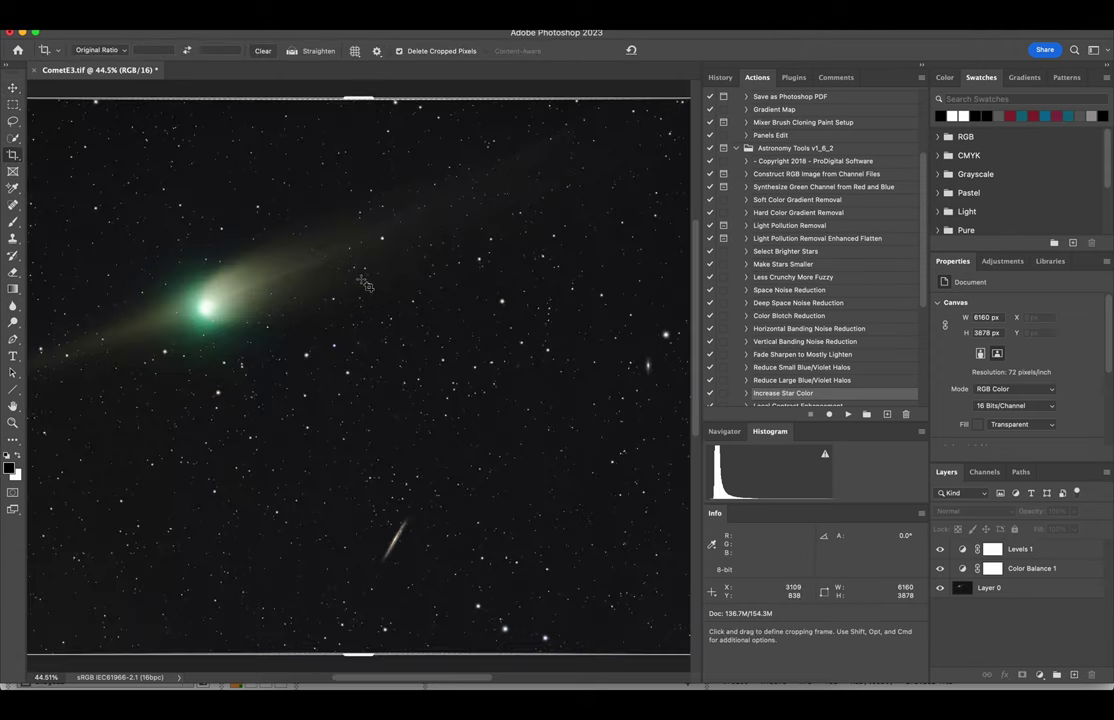
pyautogui.scroll(6, 362, 281)
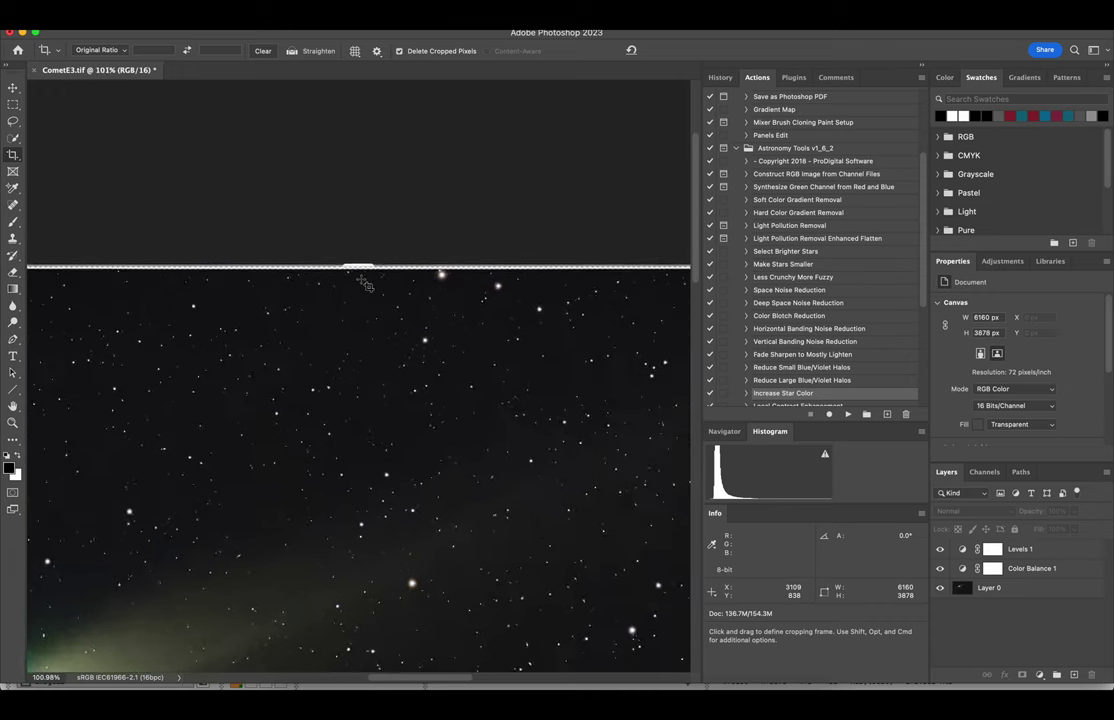
pyautogui.moveTo(357, 223); pyautogui.dragTo(355, 340)
pyautogui.scroll(-9, 355, 340)
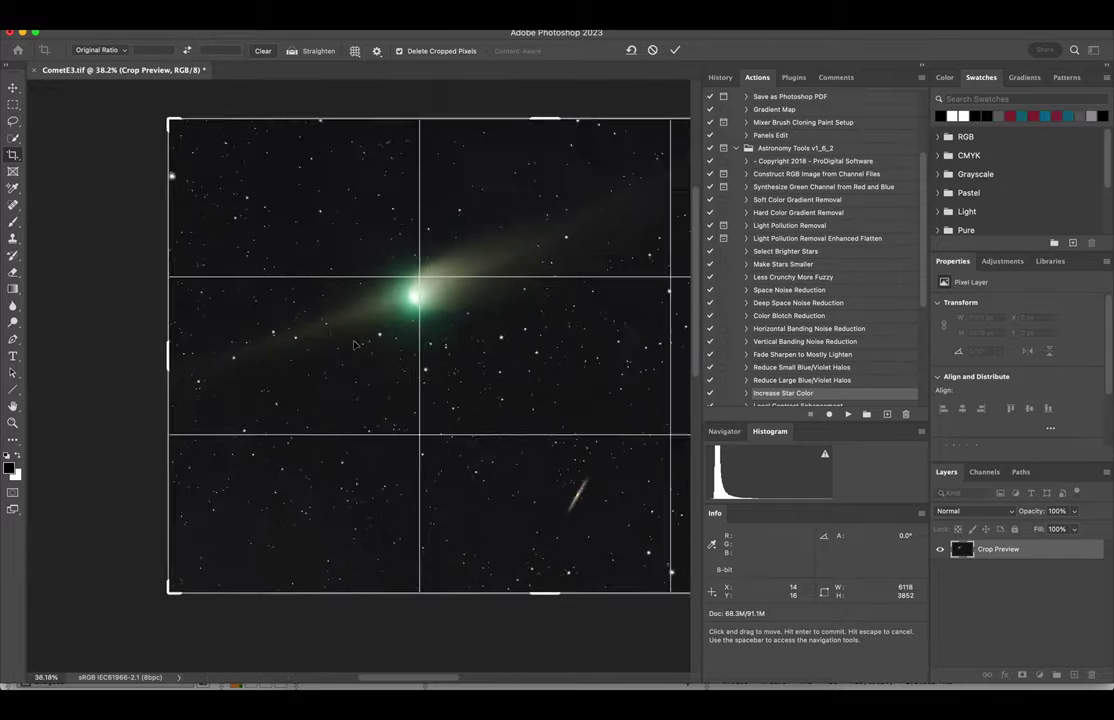
# - Pull the lower crop edge slightly inward to about 6110 × 3847 px and apply the crop
pyautogui.scroll(8, 400, 500)
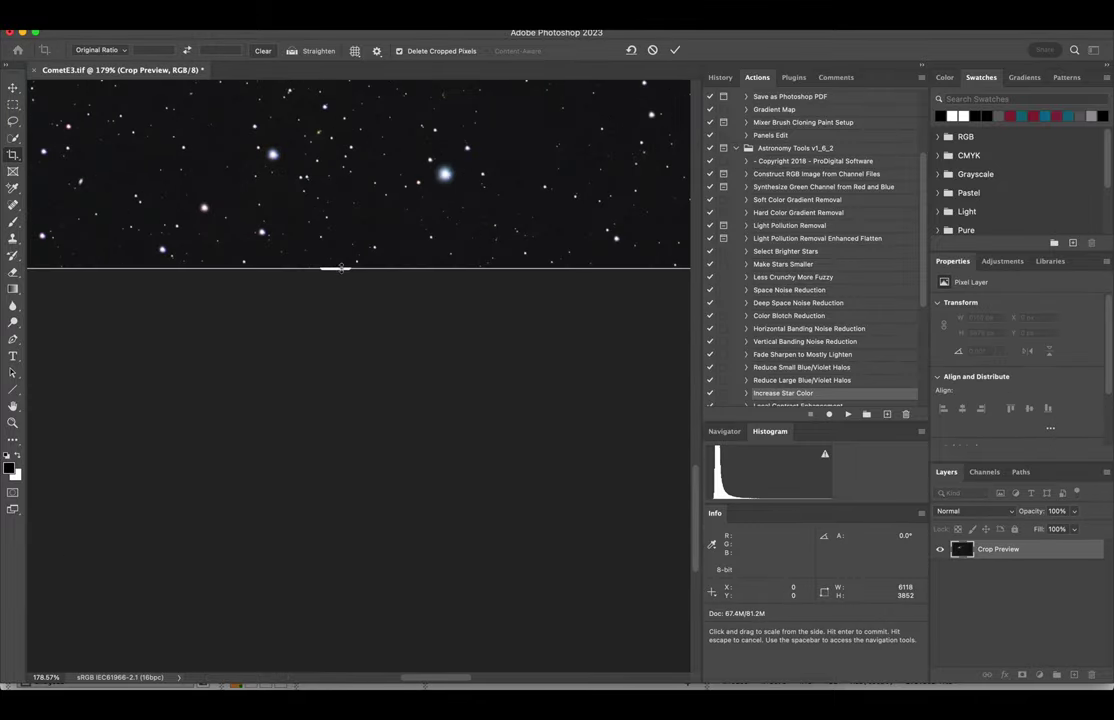
pyautogui.moveTo(338, 266); pyautogui.dragTo(289, 264)
pyautogui.scroll(-5, 289, 264)
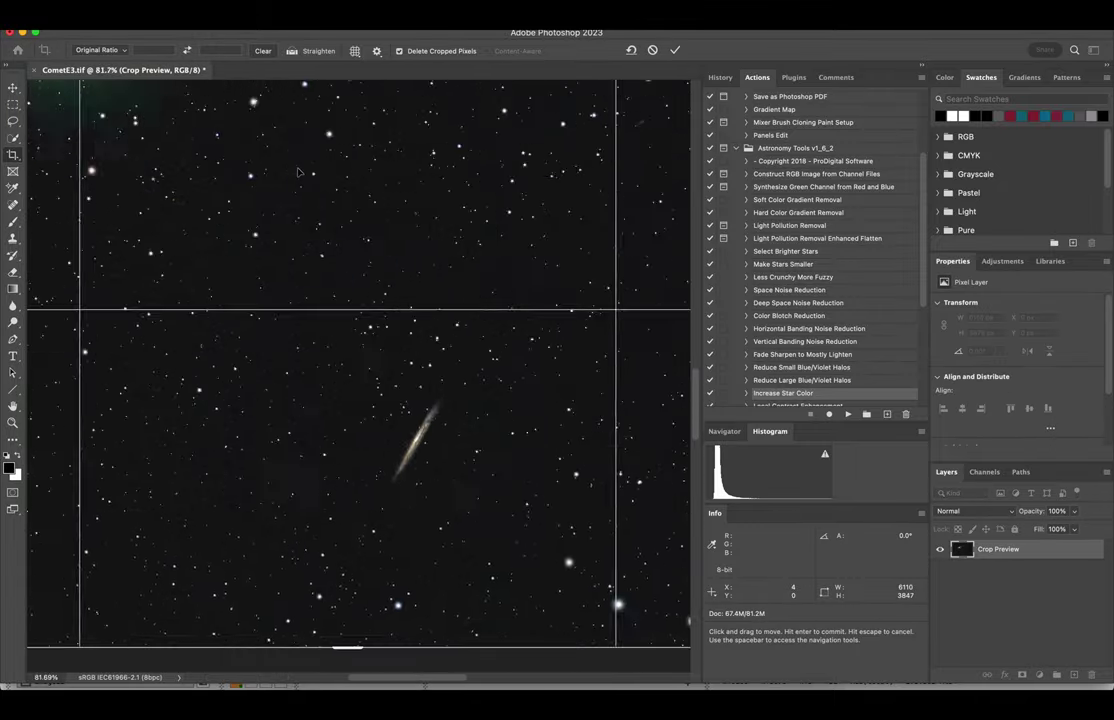
pyautogui.scroll(5, 320, 284)
pyautogui.moveTo(320, 323); pyautogui.dragTo(322, 262)
pyautogui.scroll(-5, 322, 262)
pyautogui.press('Return')
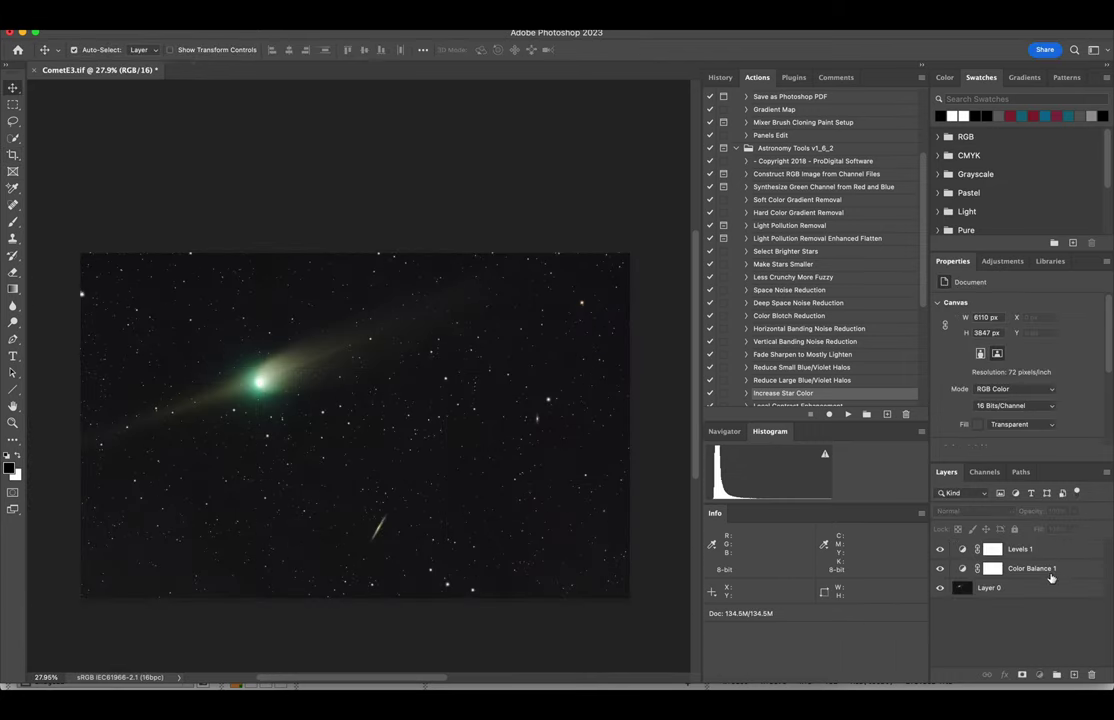
# - Examine the cropped image as a whole and the comet's head and both tails up close
pyautogui.scroll(5, 169, 219)
pyautogui.scroll(-5, 190, 150)
pyautogui.click(211, 95)
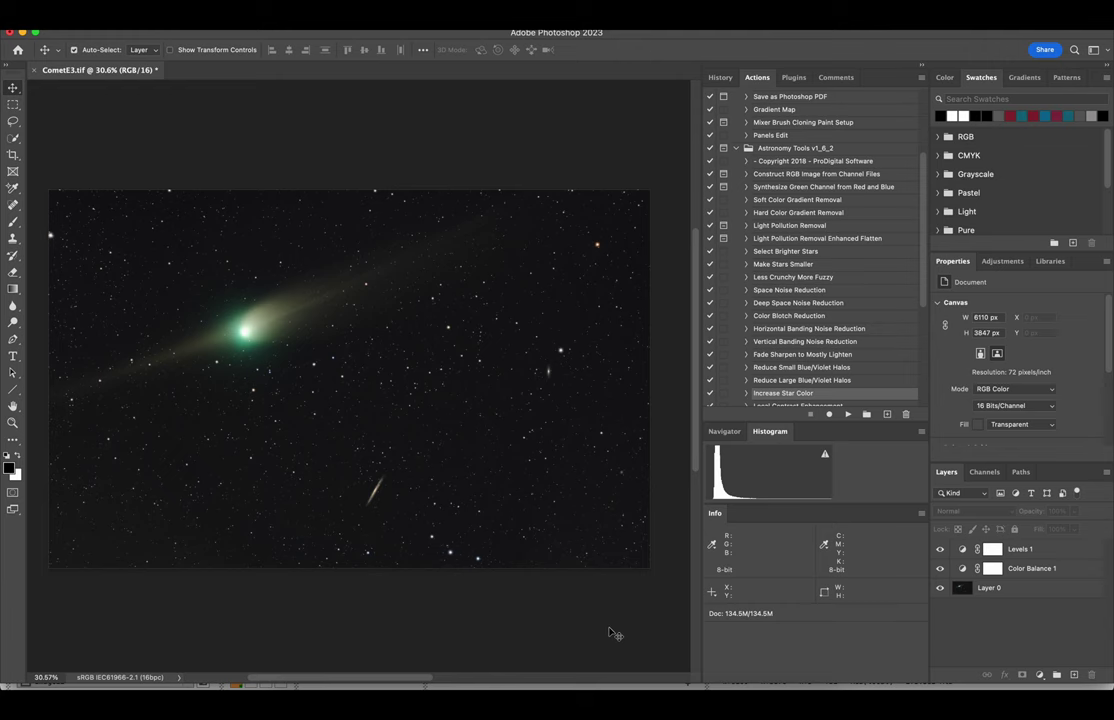
pyautogui.scroll(3, 310, 300)
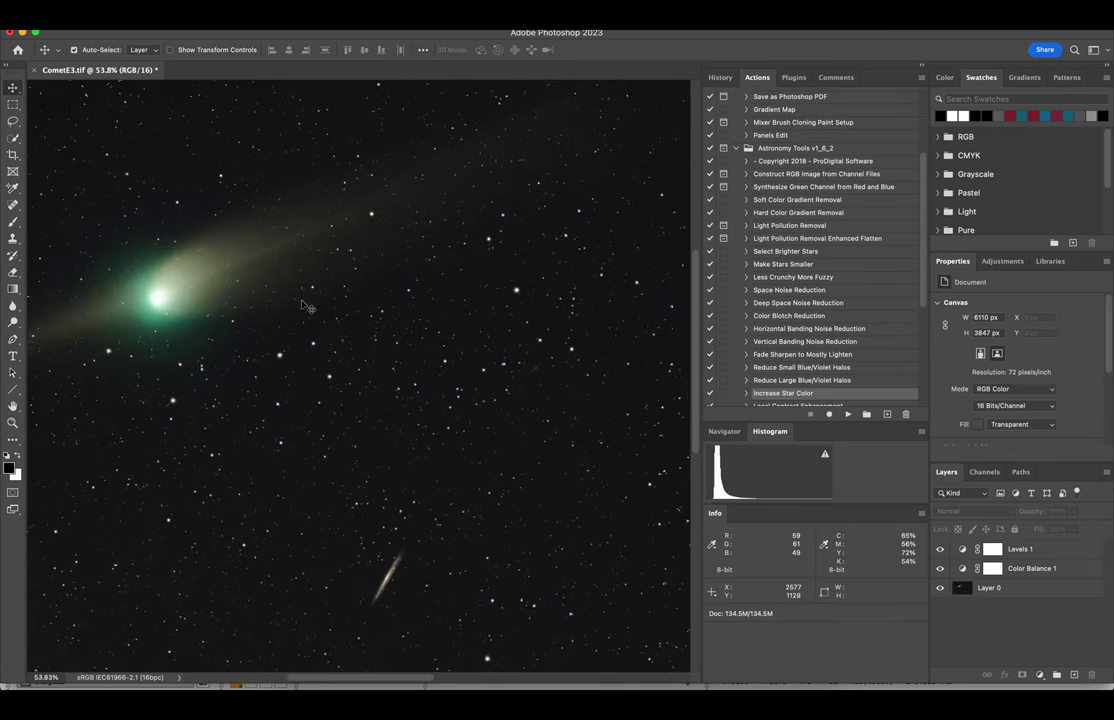
pyautogui.scroll(4, 239, 380)
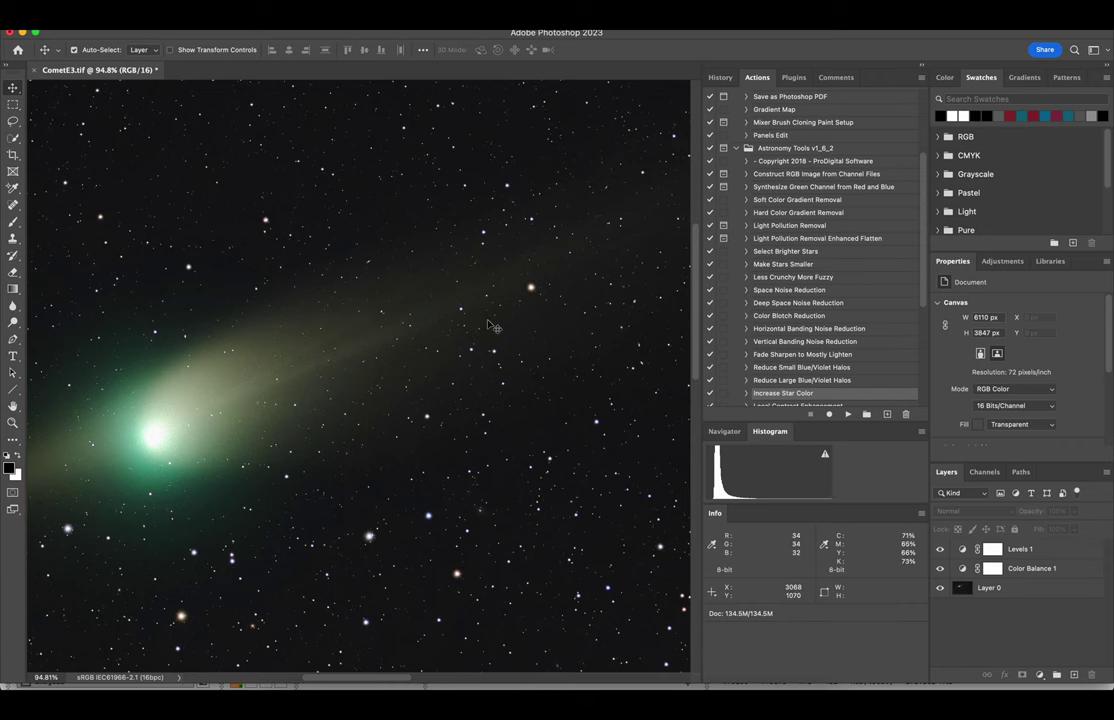
pyautogui.hscroll(-5, 261, 388)
pyautogui.scroll(-2, 261, 388)
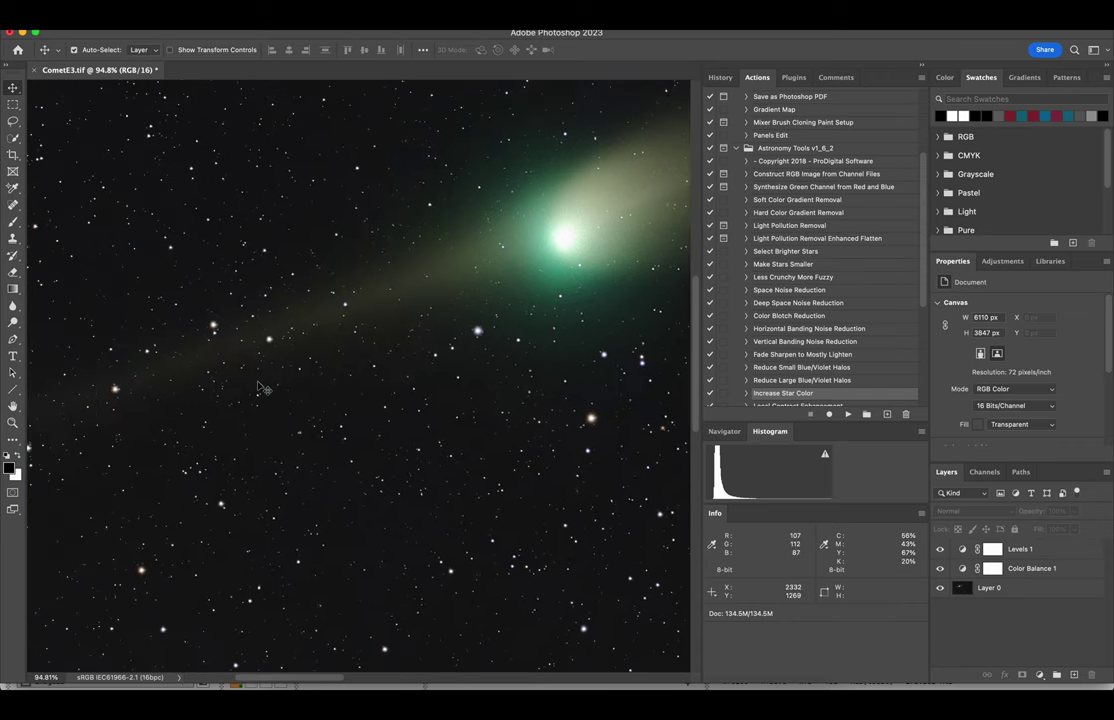
# - Inspect the edge-on galaxy and its surrounding stars up close, and review the full cropped frame
pyautogui.scroll(-2, 258, 386)
pyautogui.hscroll(5, 258, 386)
pyautogui.scroll(-3, 260, 390)
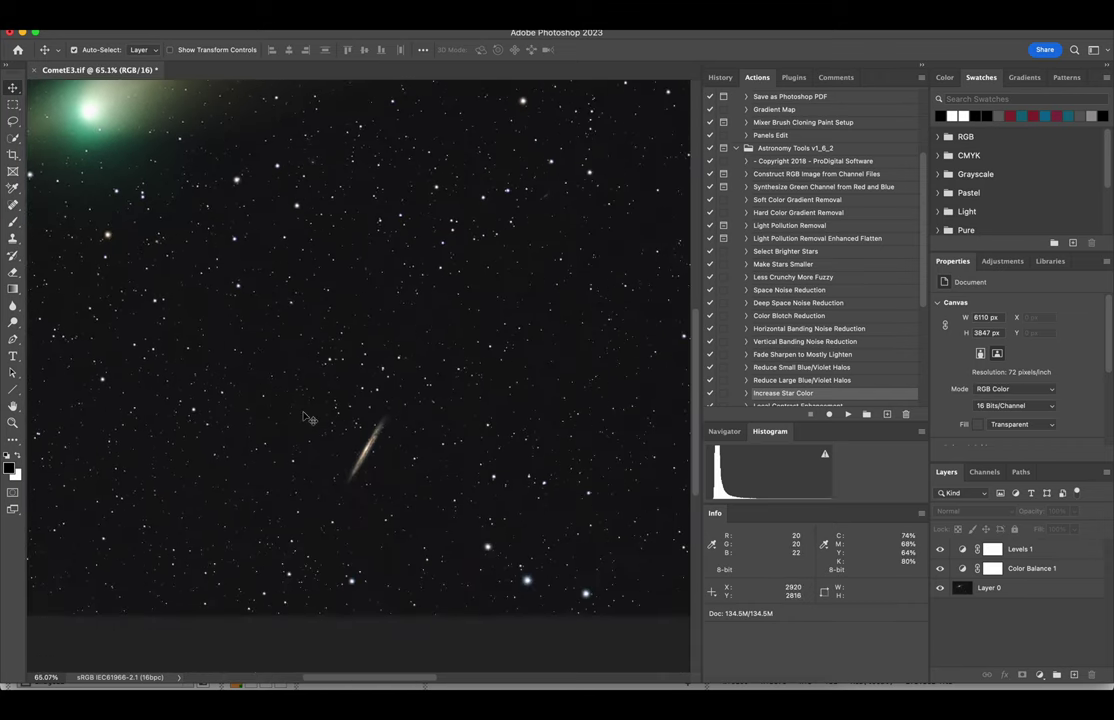
pyautogui.scroll(2, 303, 417)
pyautogui.scroll(2, 303, 417)
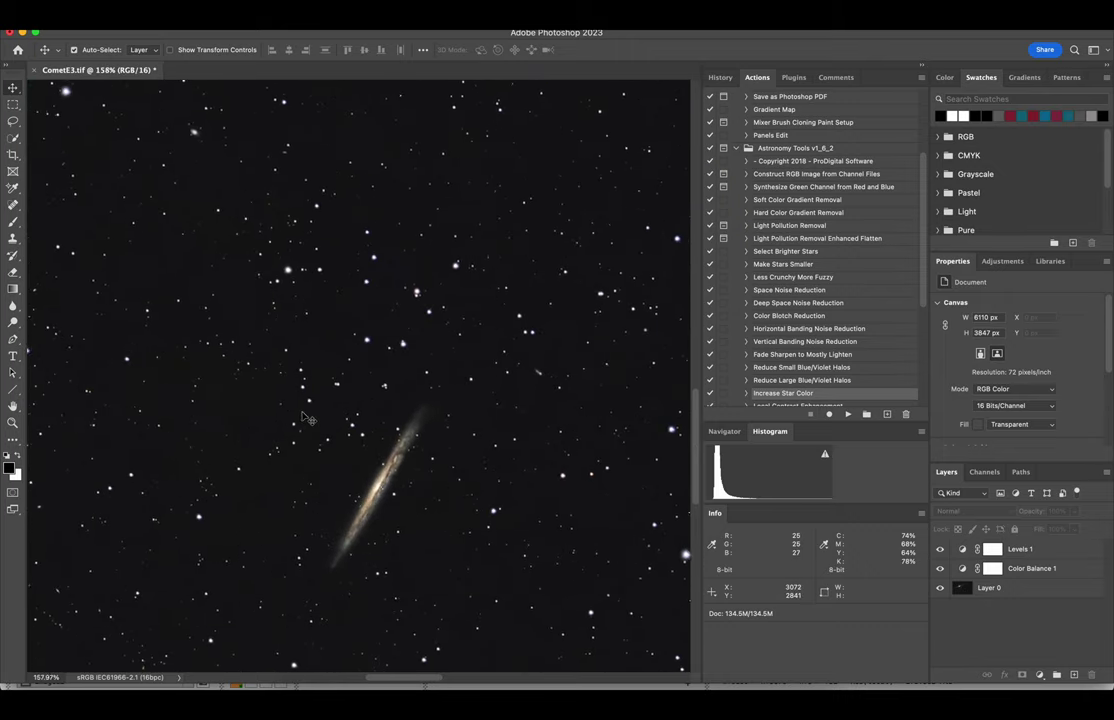
pyautogui.scroll(-10, 303, 417)
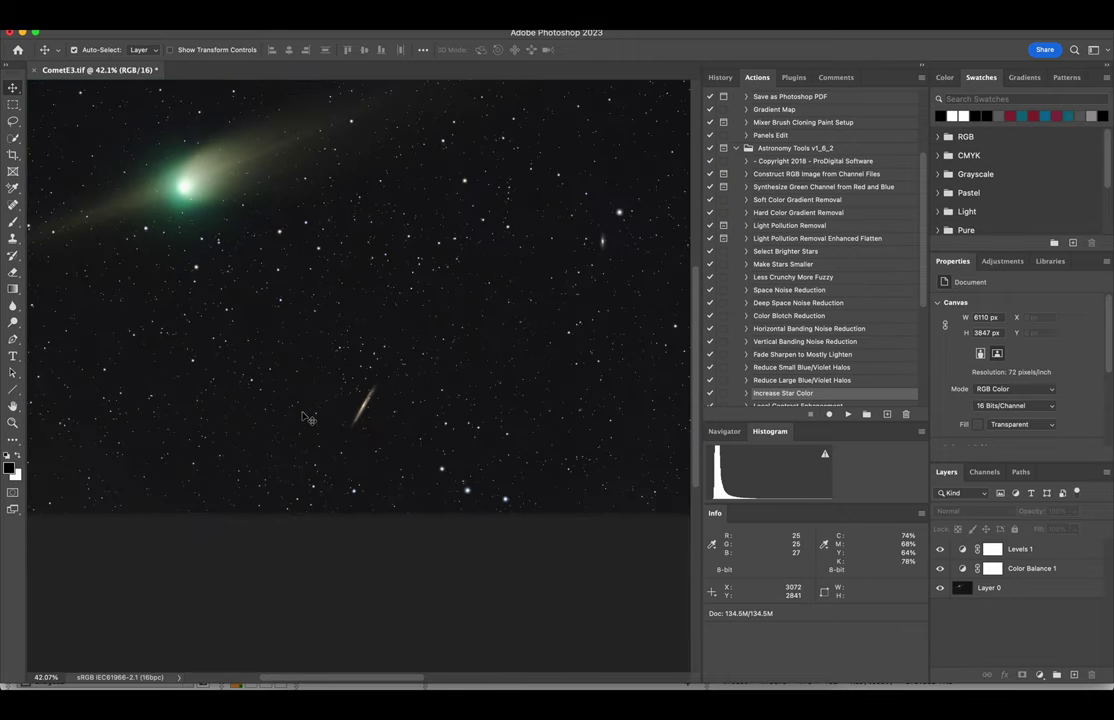
pyautogui.scroll(4, 307, 418)
pyautogui.scroll(-2, 333, 255)
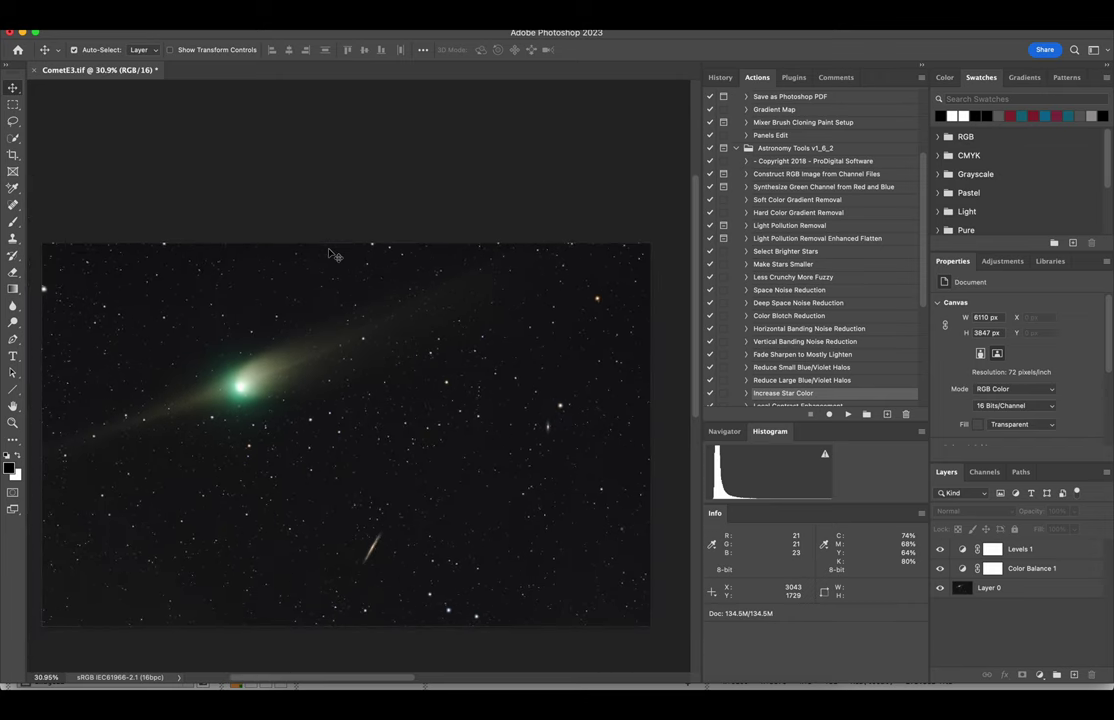
pyautogui.scroll(1, 333, 255)
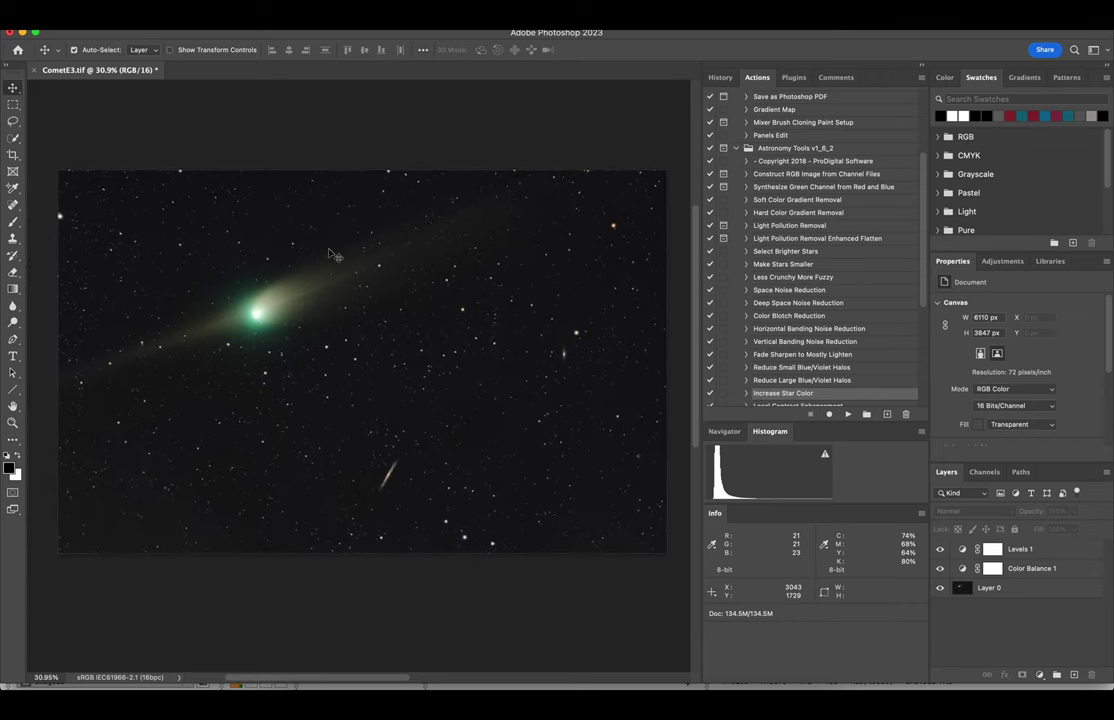